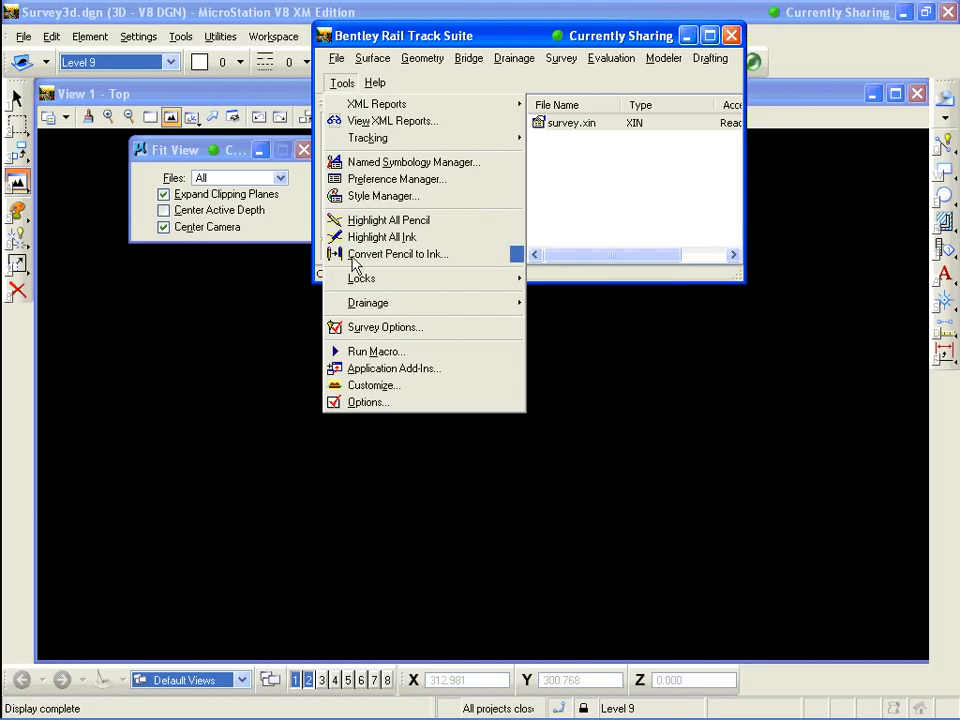
Turn on the Locks toolbar and move the Rail Track Suite window down into the view
{"action": "mouse_move", "coordinate": [362, 289]}
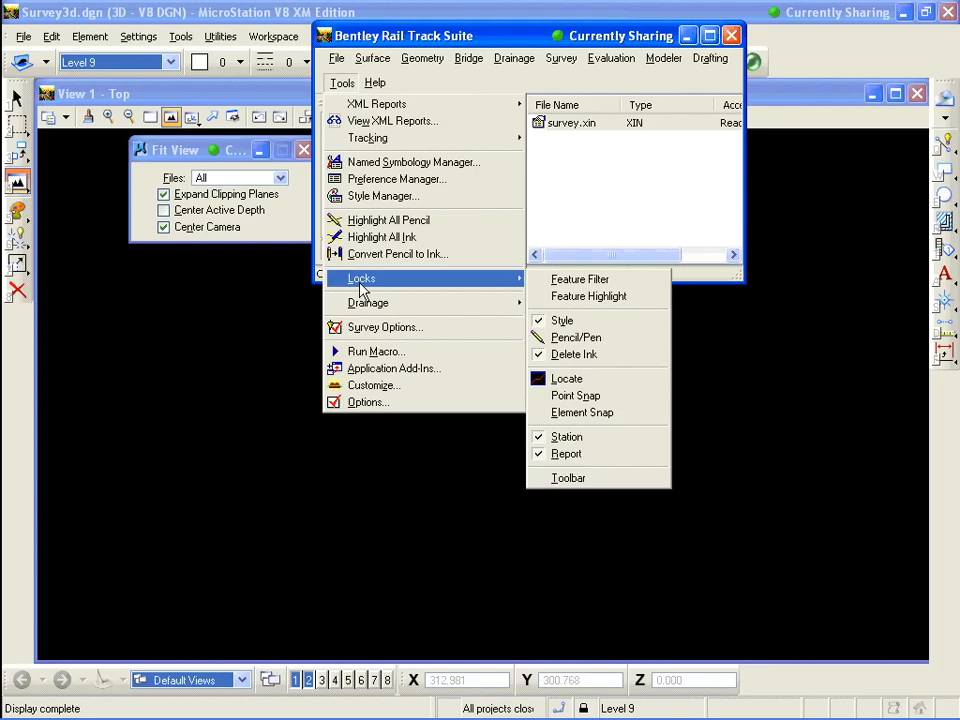
{"action": "left_click", "coordinate": [580, 479]}
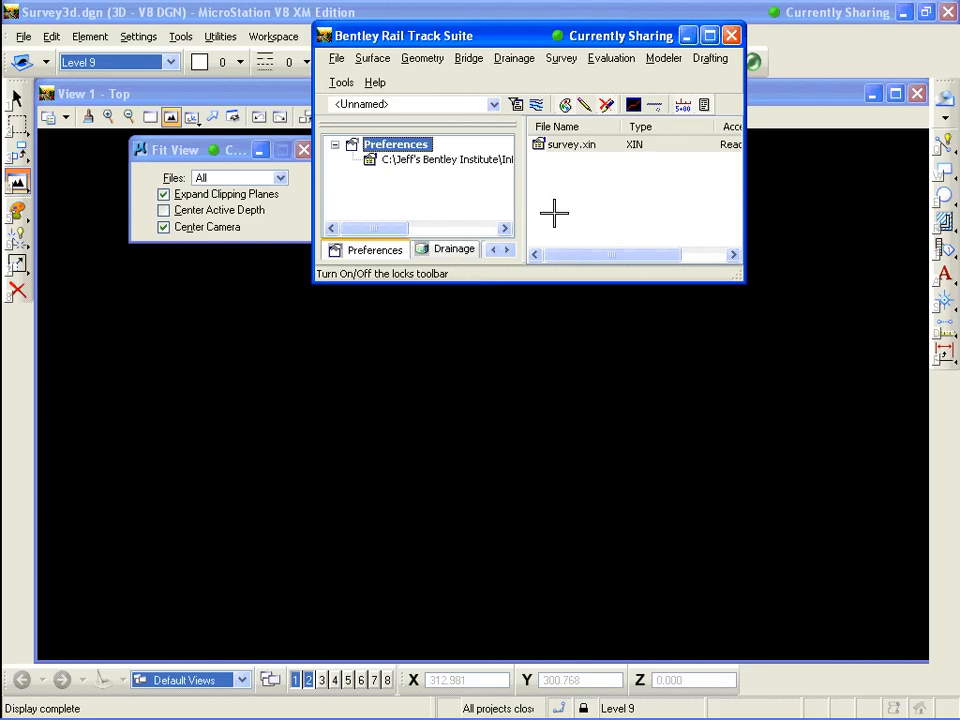
{"action": "left_click_drag", "start_coordinate": [553, 42], "coordinate": [585, 244]}
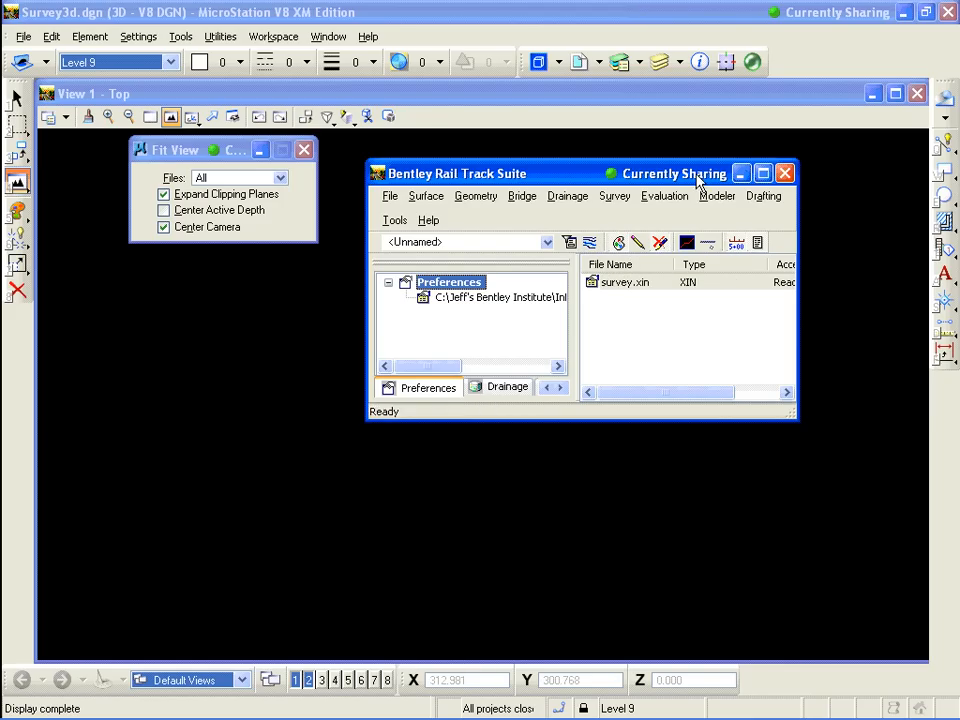
Turn on the View Survey Data toolbar through Customize and reposition the suite window
{"action": "left_click", "coordinate": [622, 200]}
{"action": "mouse_move", "coordinate": [388, 226]}
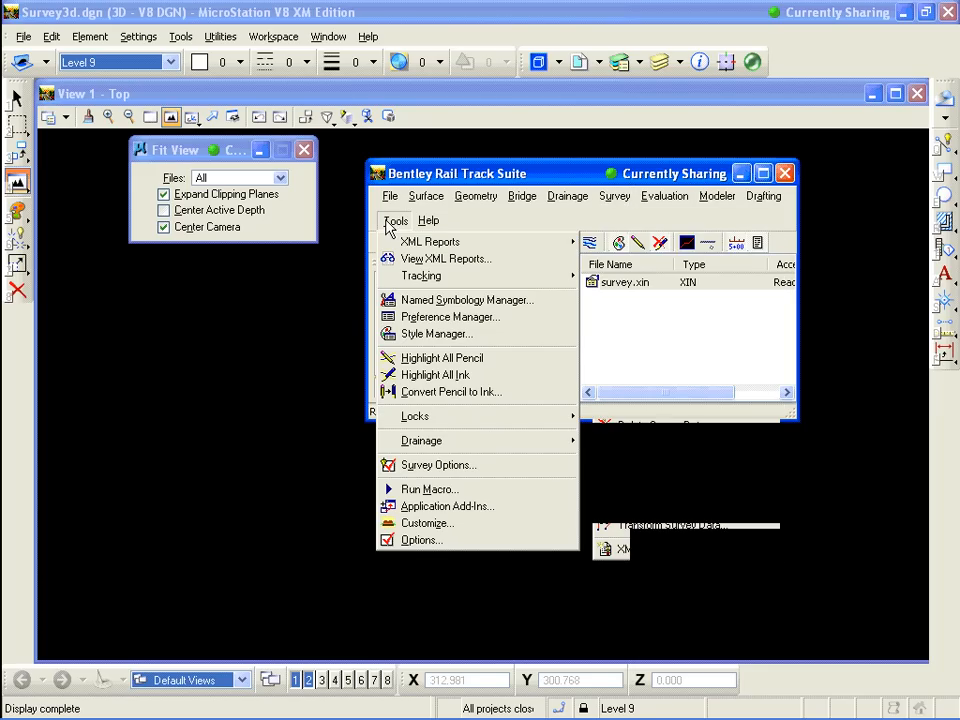
{"action": "left_click", "coordinate": [430, 526]}
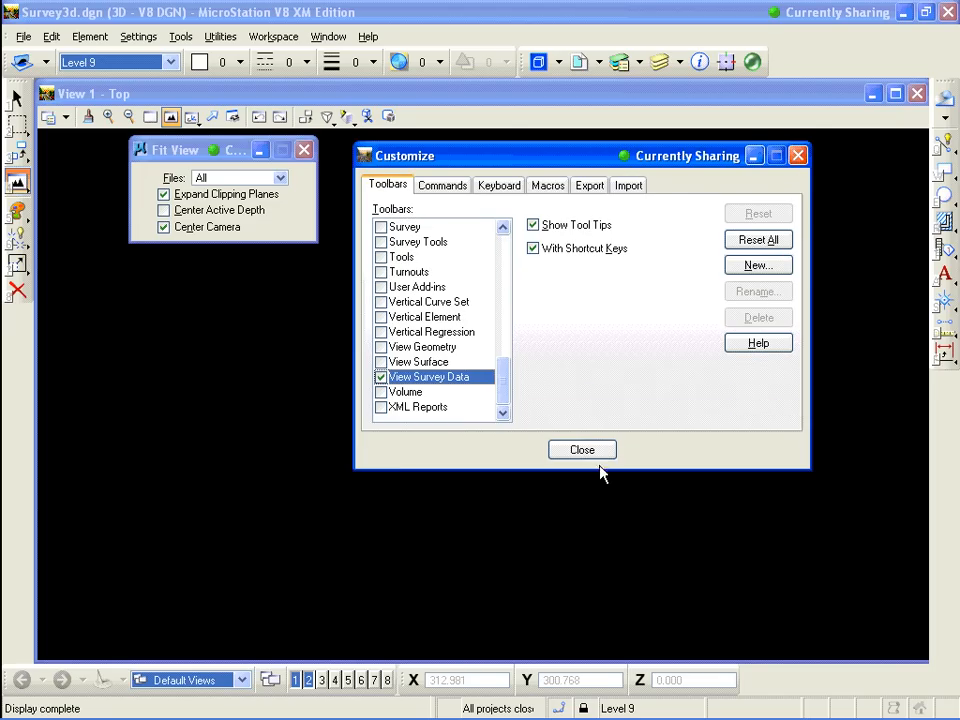
{"action": "left_click", "coordinate": [582, 450]}
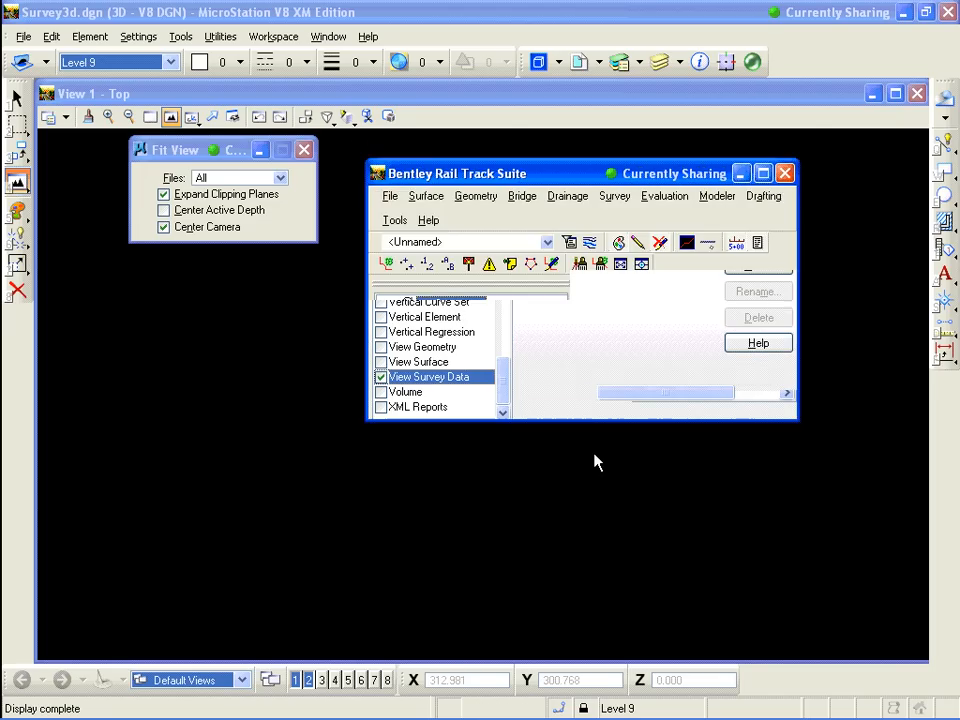
{"action": "left_click_drag", "start_coordinate": [520, 174], "coordinate": [538, 145]}
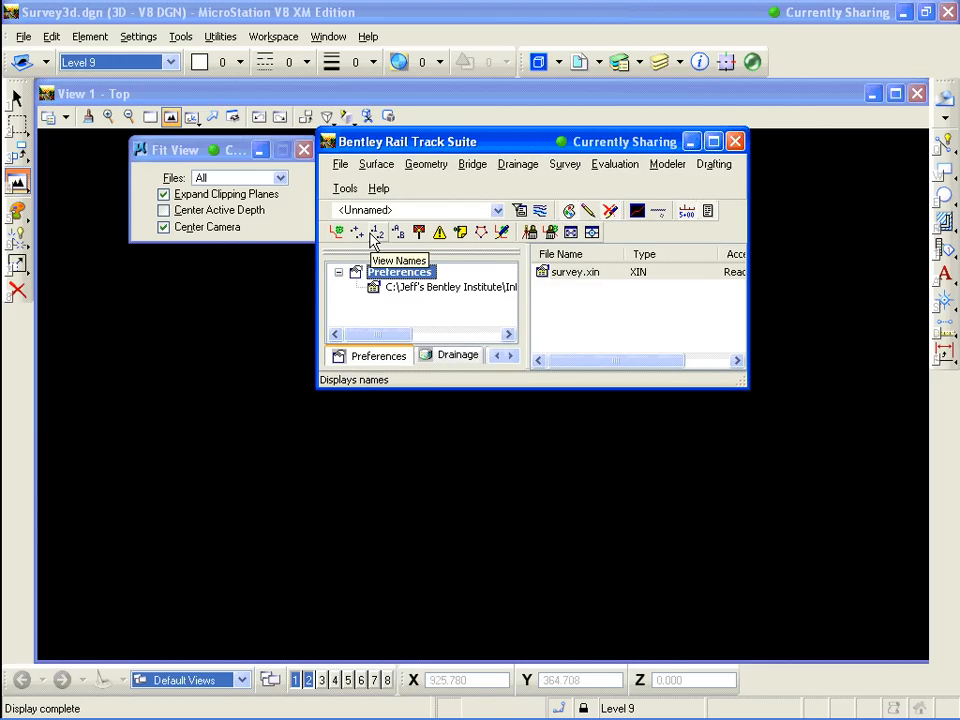
Examine the commands in the Survey and Evaluation menus, then move the suite window up
{"action": "left_click", "coordinate": [564, 166]}
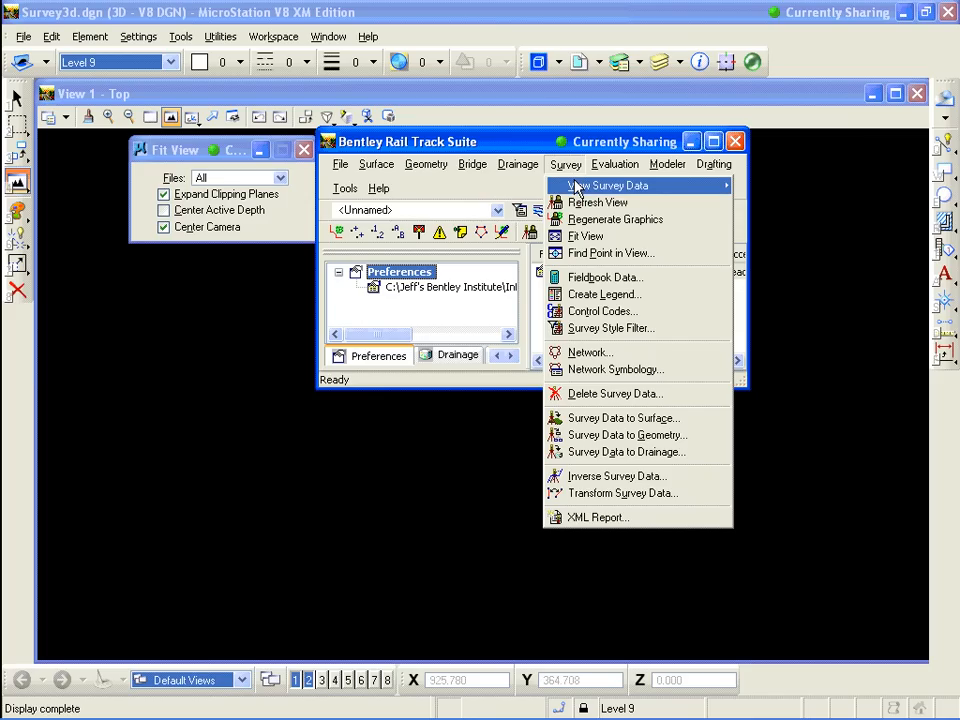
{"action": "mouse_move", "coordinate": [576, 190]}
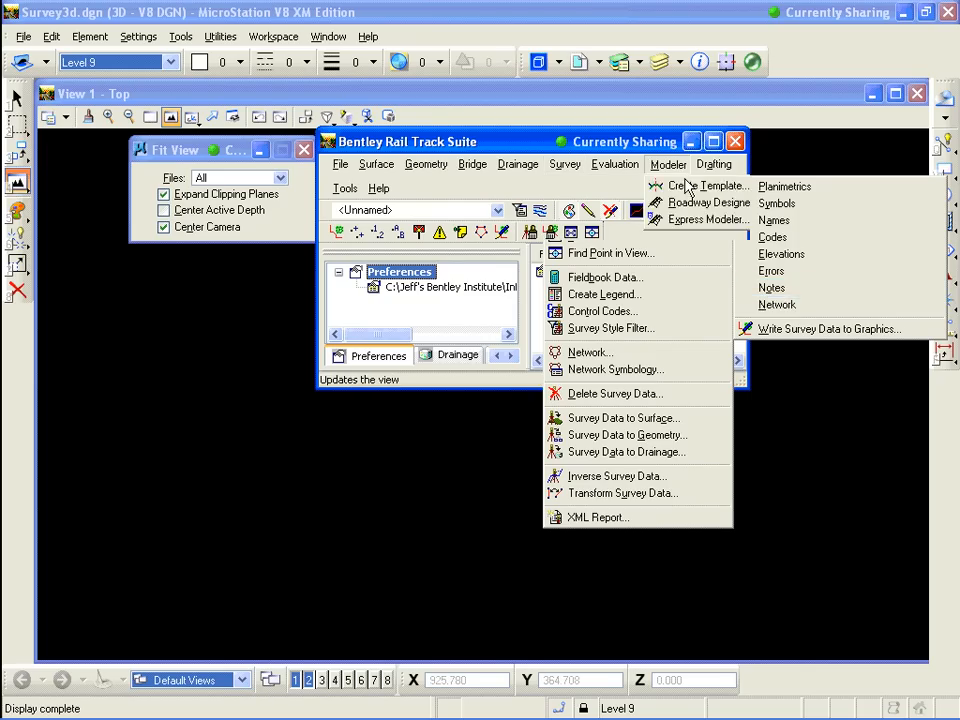
{"action": "left_click", "coordinate": [640, 141]}
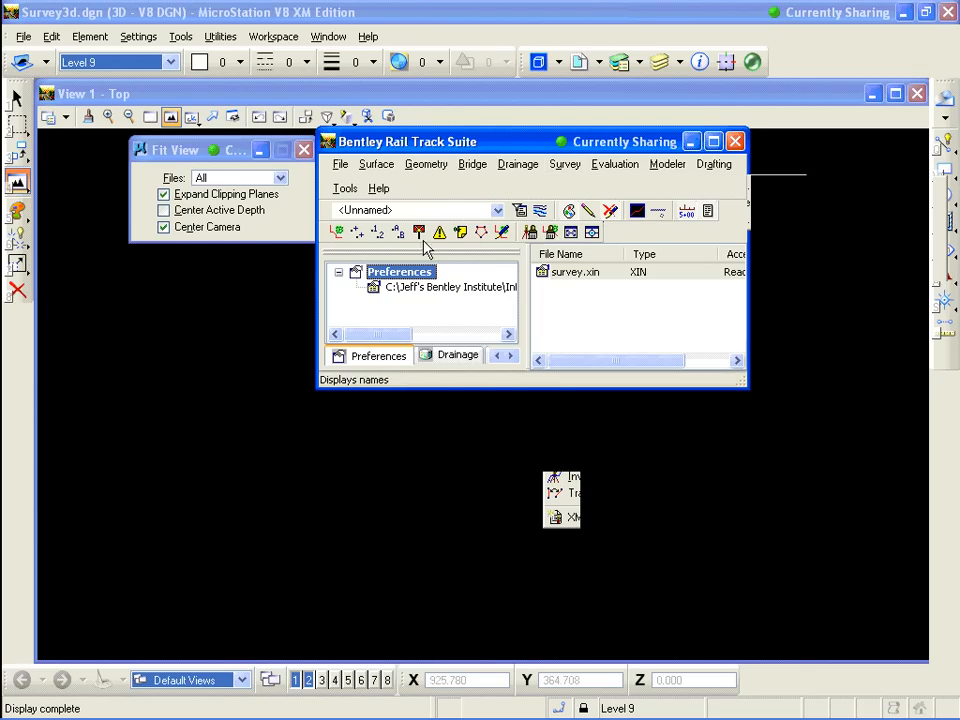
{"action": "left_click", "coordinate": [572, 166]}
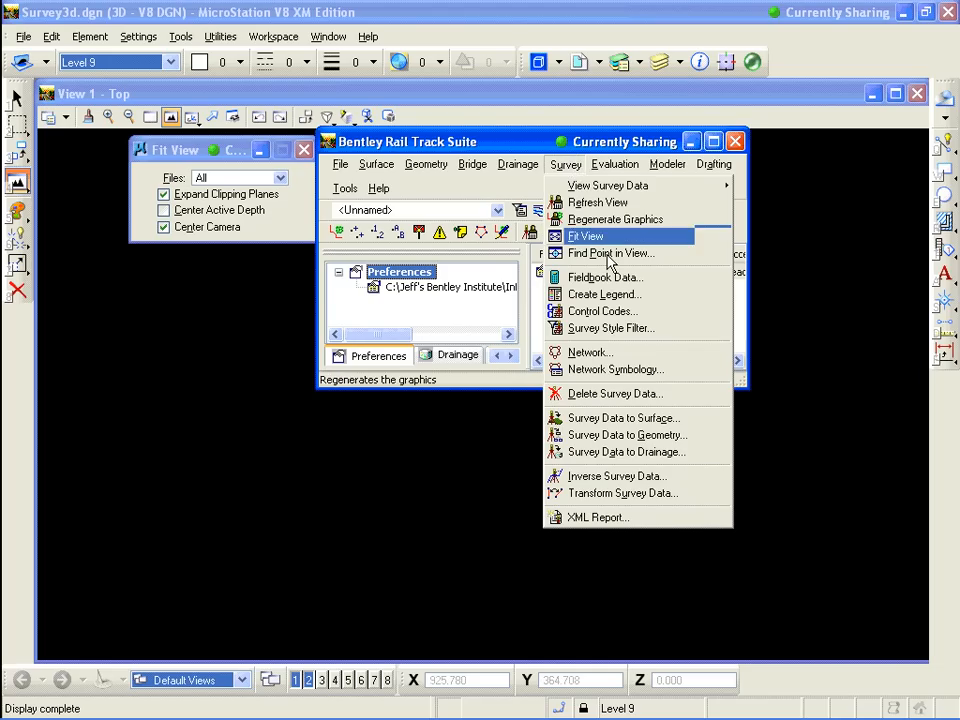
{"action": "mouse_move", "coordinate": [591, 166]}
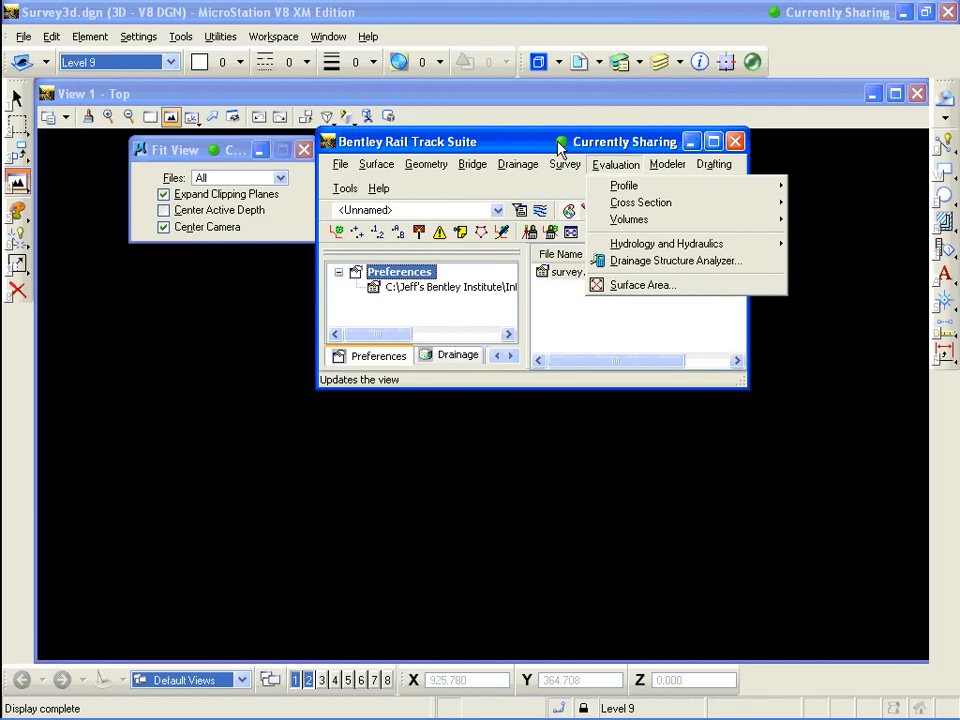
{"action": "left_click", "coordinate": [560, 147]}
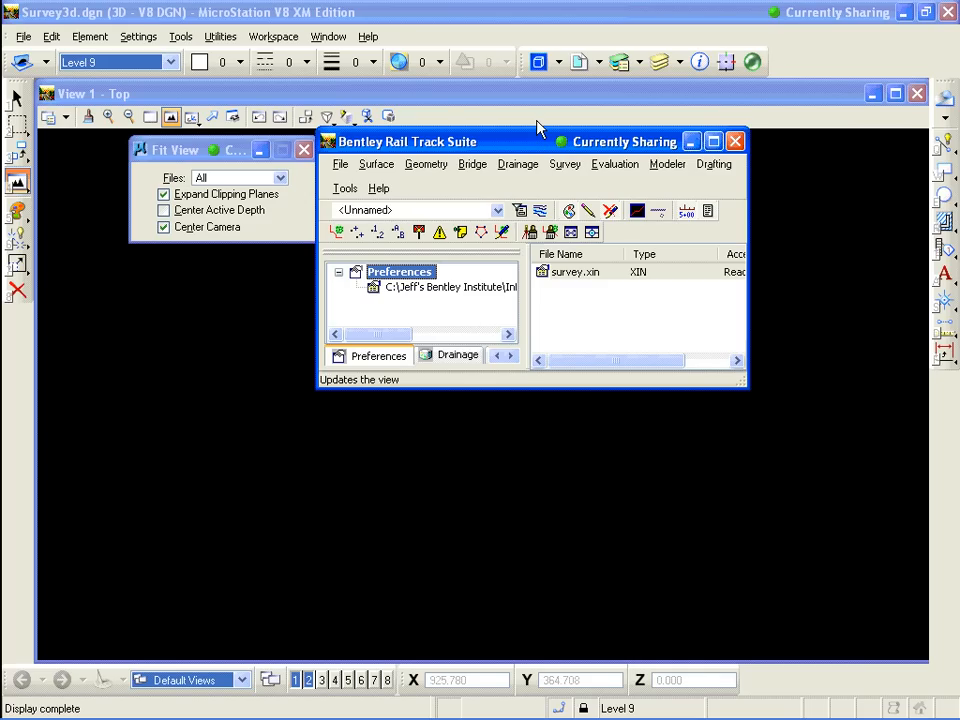
{"action": "left_click_drag", "start_coordinate": [537, 140], "coordinate": [534, 100]}
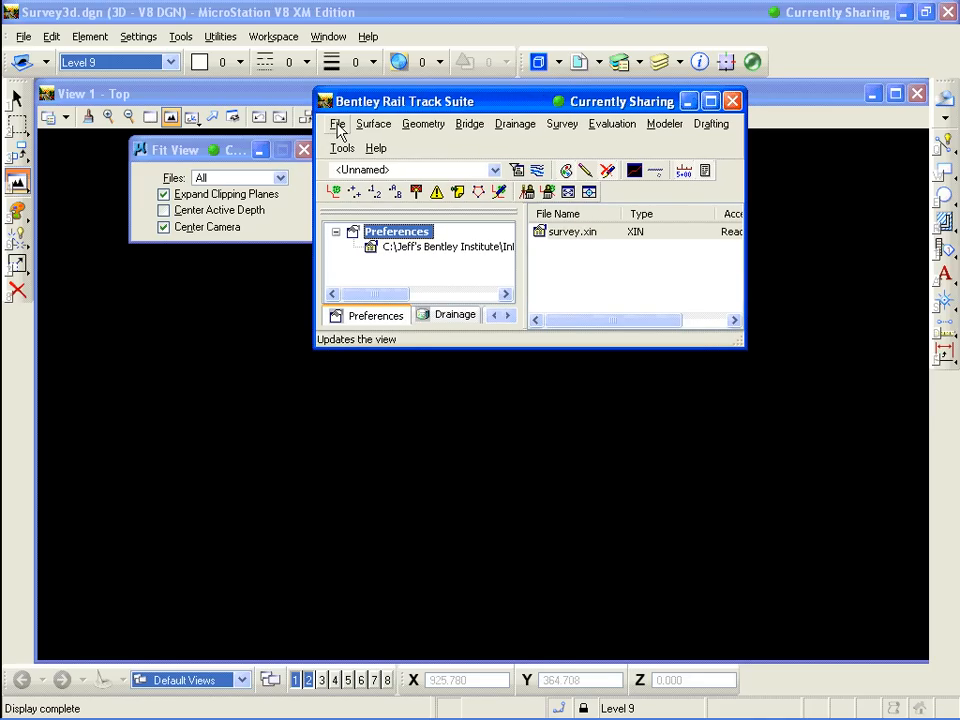
{"action": "left_click", "coordinate": [339, 127]}
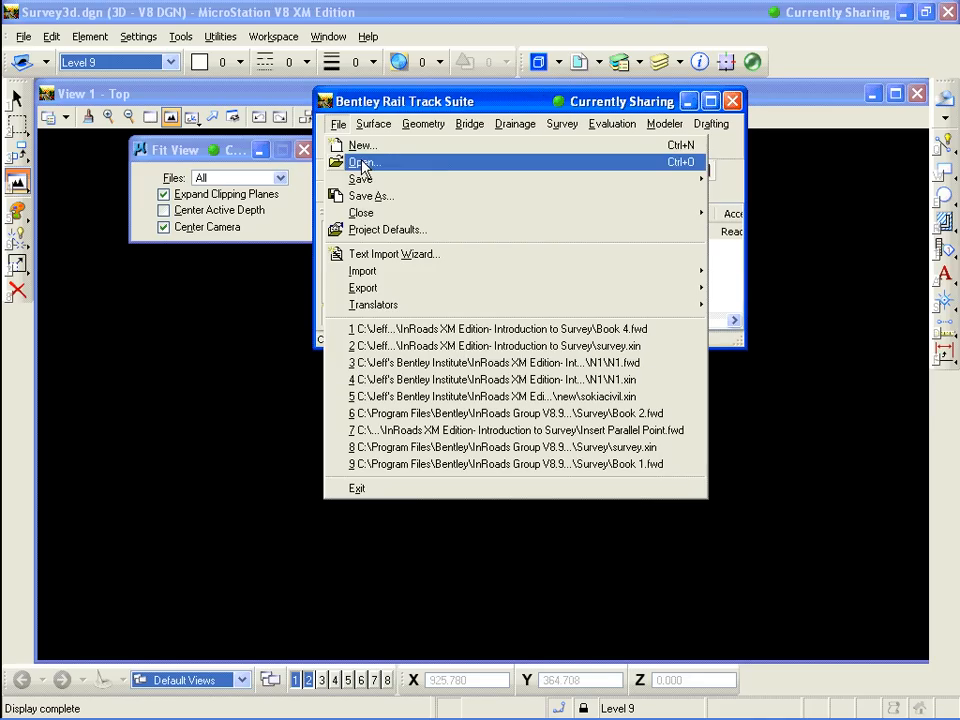
{"action": "left_click", "coordinate": [364, 165]}
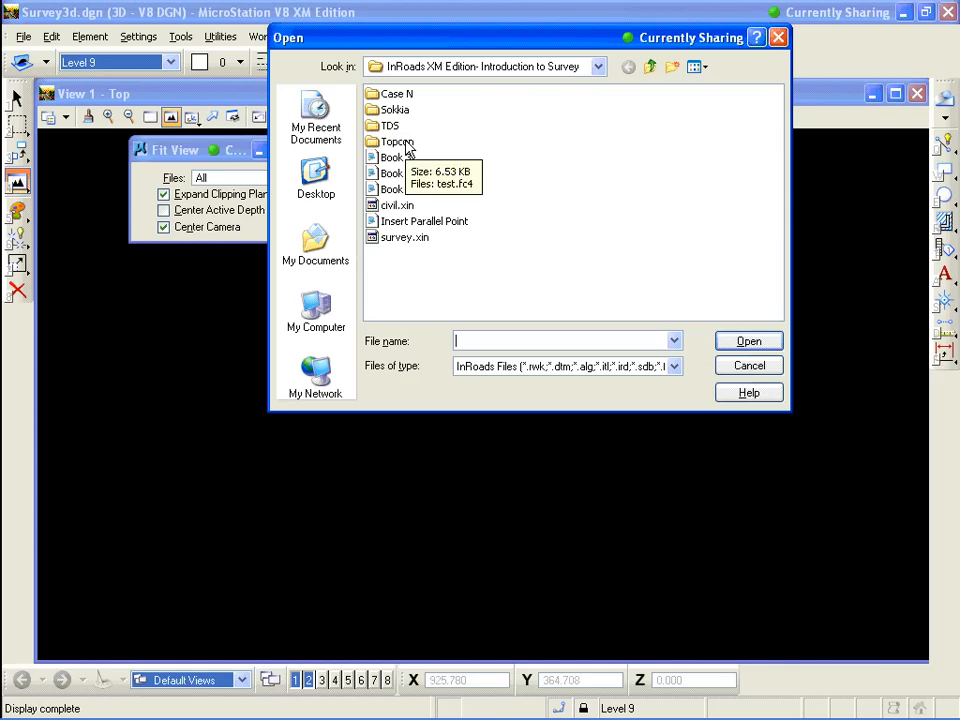
{"action": "double_click", "coordinate": [405, 143]}
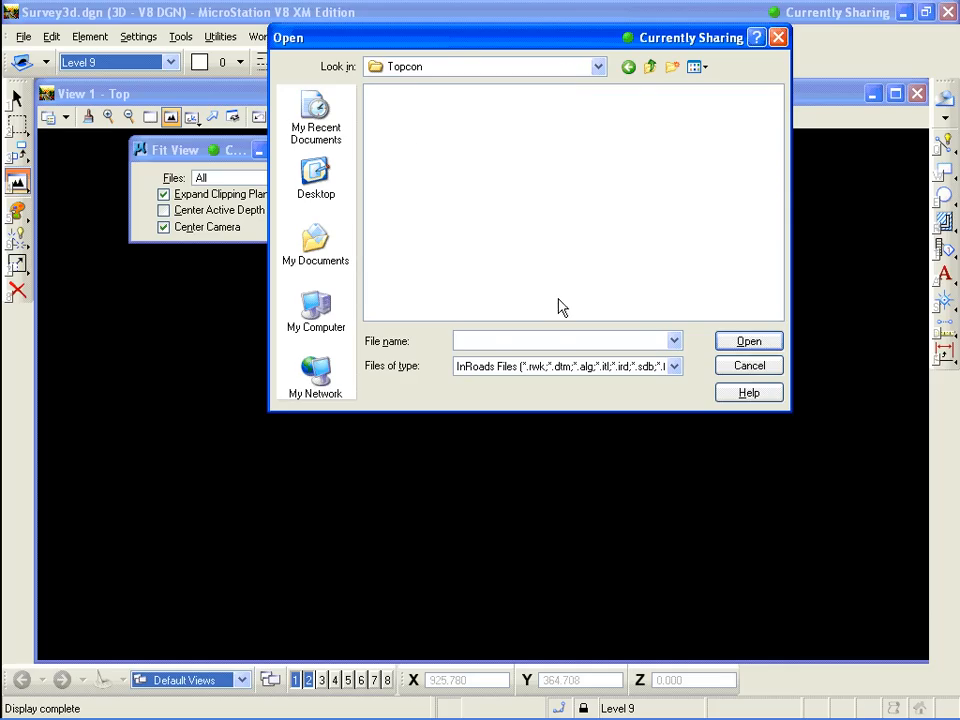
{"action": "left_click", "coordinate": [628, 67]}
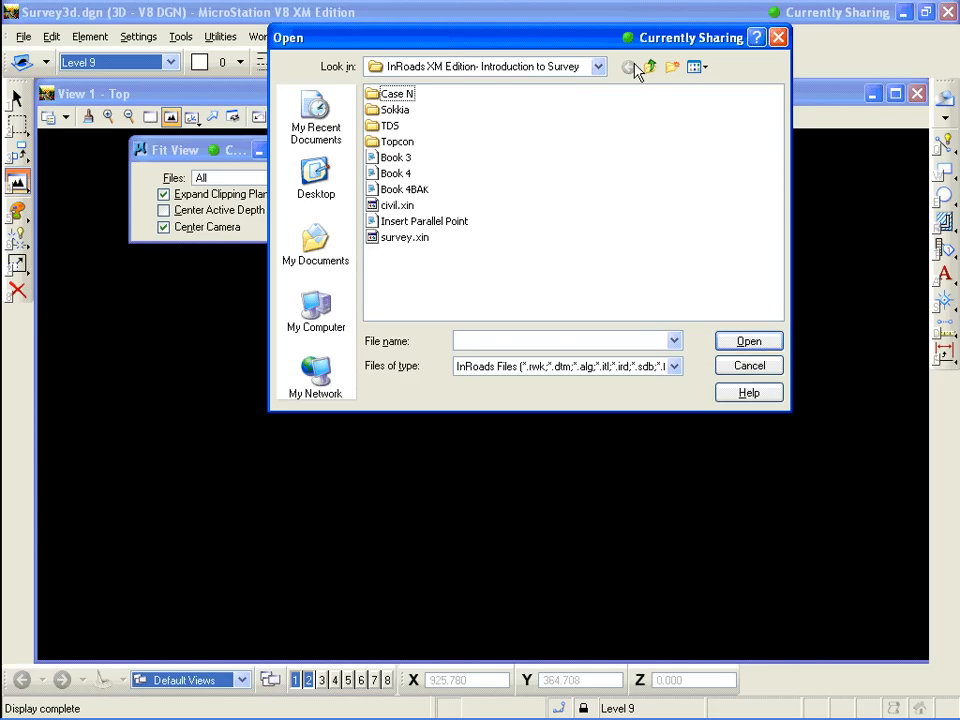
{"action": "left_click", "coordinate": [404, 237]}
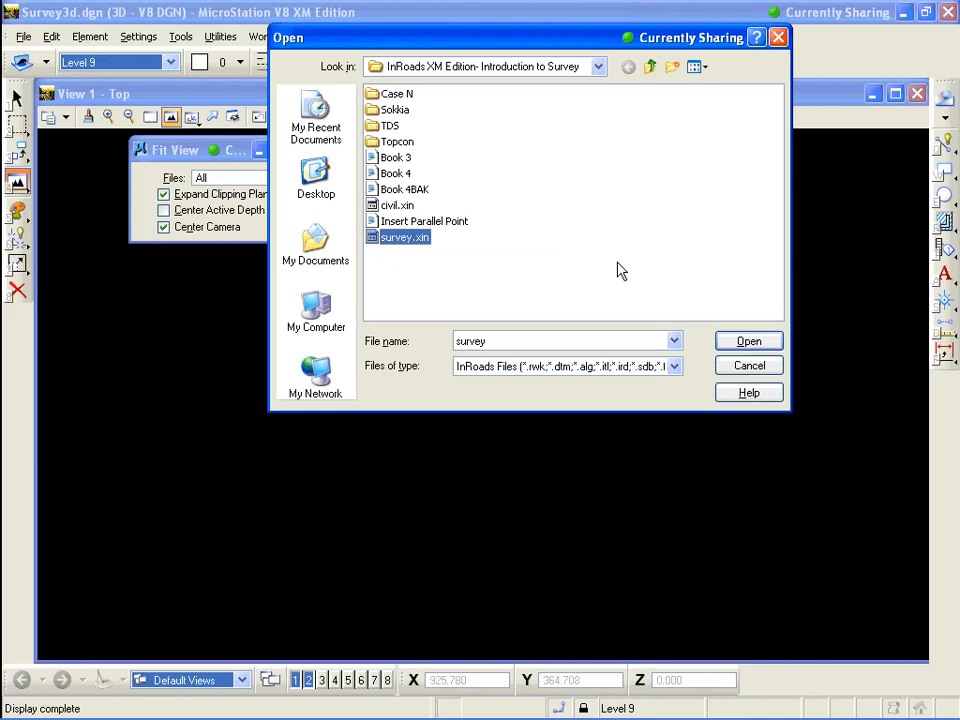
{"action": "left_click", "coordinate": [757, 368]}
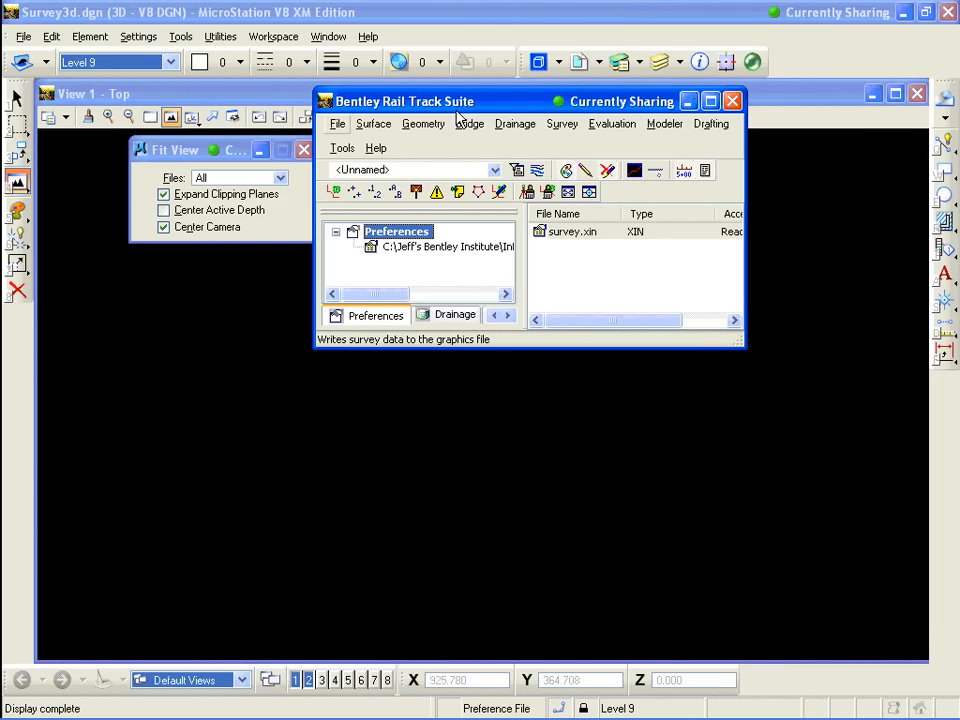
Start a Survey Data import and browse into the Topcon folder
{"action": "key", "text": "alt+f"}
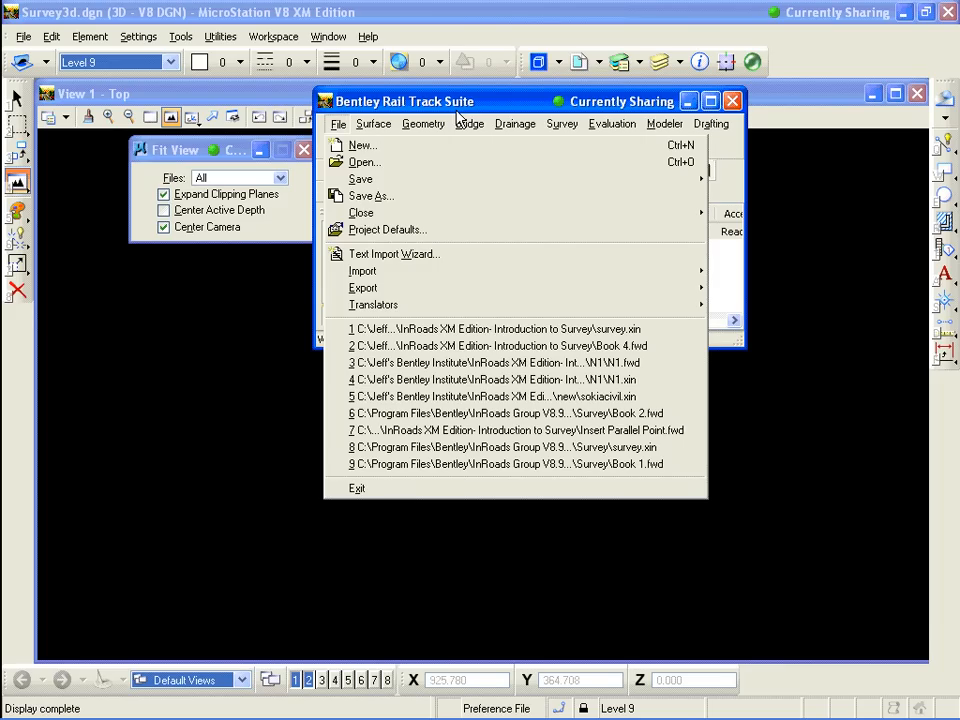
{"action": "mouse_move", "coordinate": [367, 275]}
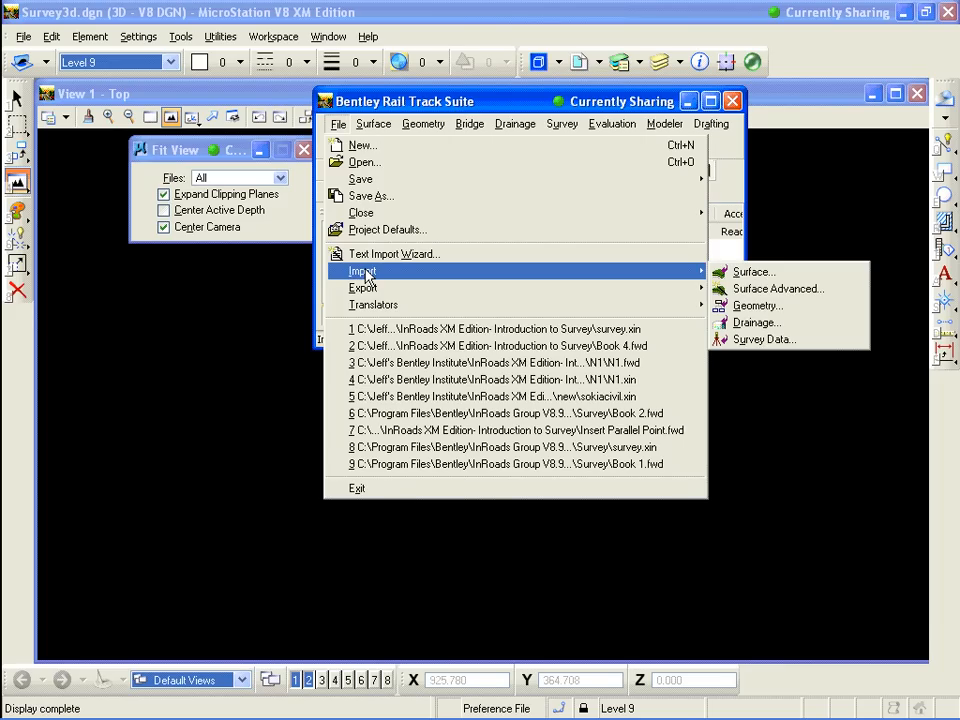
{"action": "left_click", "coordinate": [762, 340]}
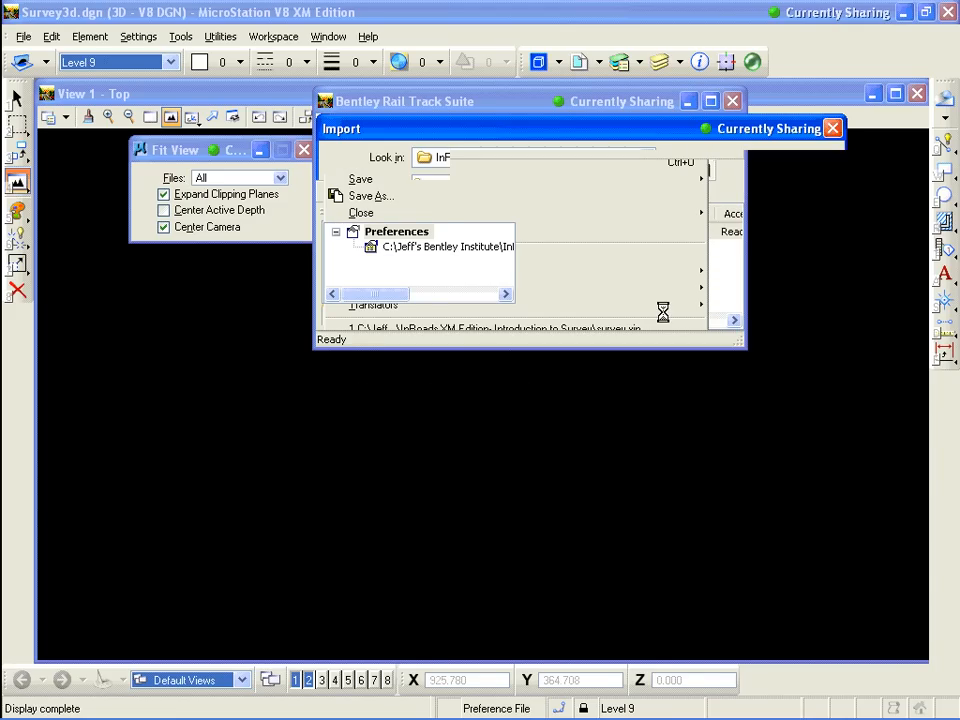
{"action": "double_click", "coordinate": [446, 233]}
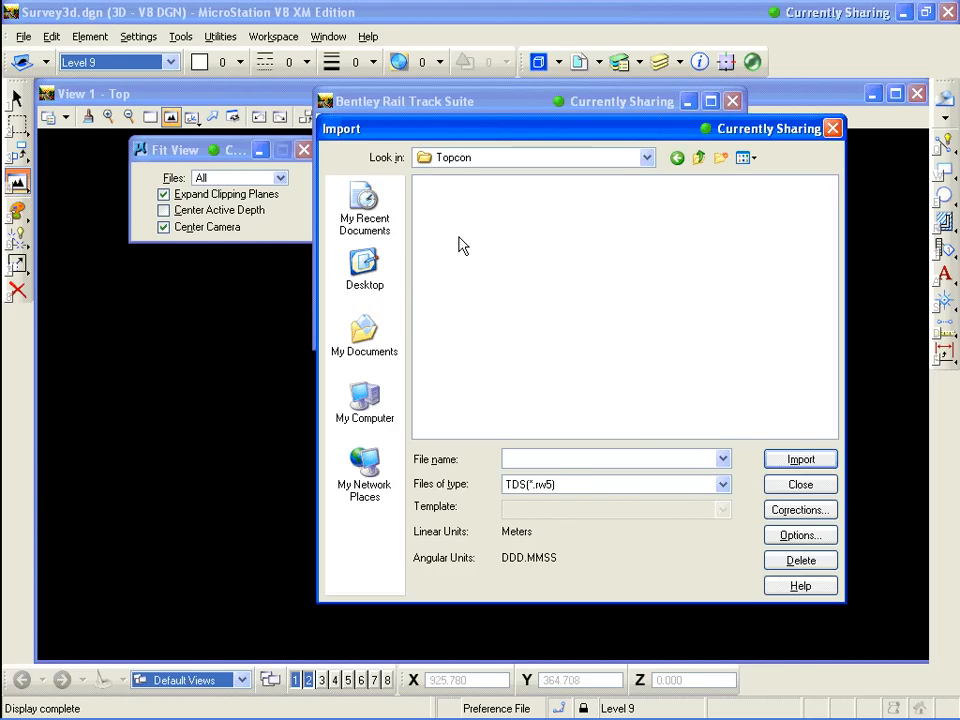
Set the import file type to Topcon FC4(*.fc4) and select the test.fc4 file
{"action": "left_click", "coordinate": [722, 484]}
{"action": "left_click", "coordinate": [574, 133]}
{"action": "left_click_drag", "start_coordinate": [574, 133], "coordinate": [548, 53]}
{"action": "left_click", "coordinate": [701, 410]}
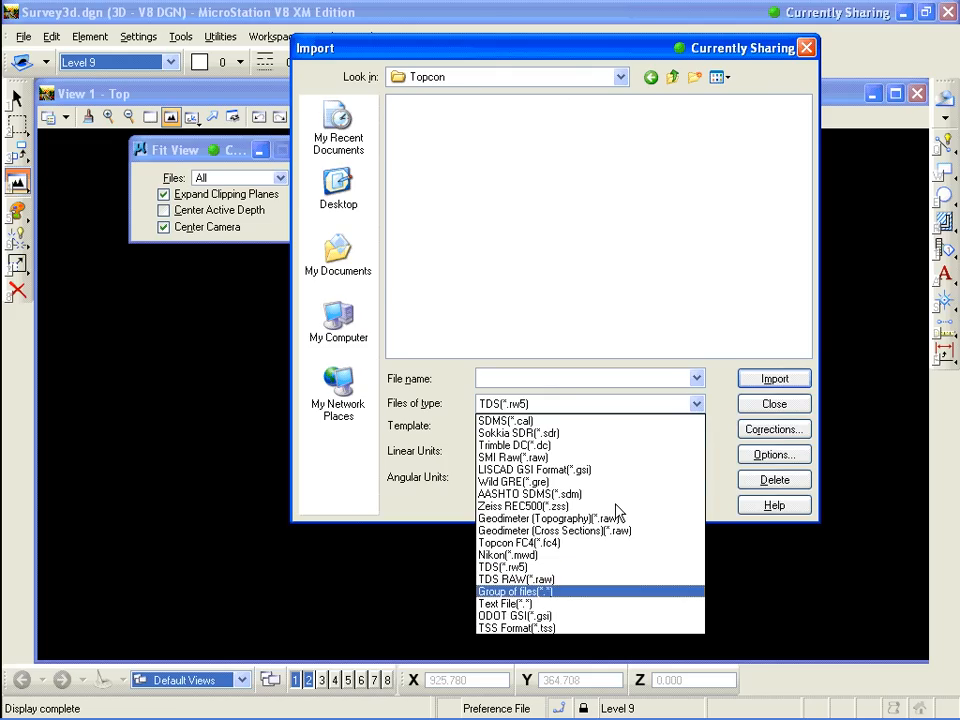
{"action": "left_click", "coordinate": [561, 543]}
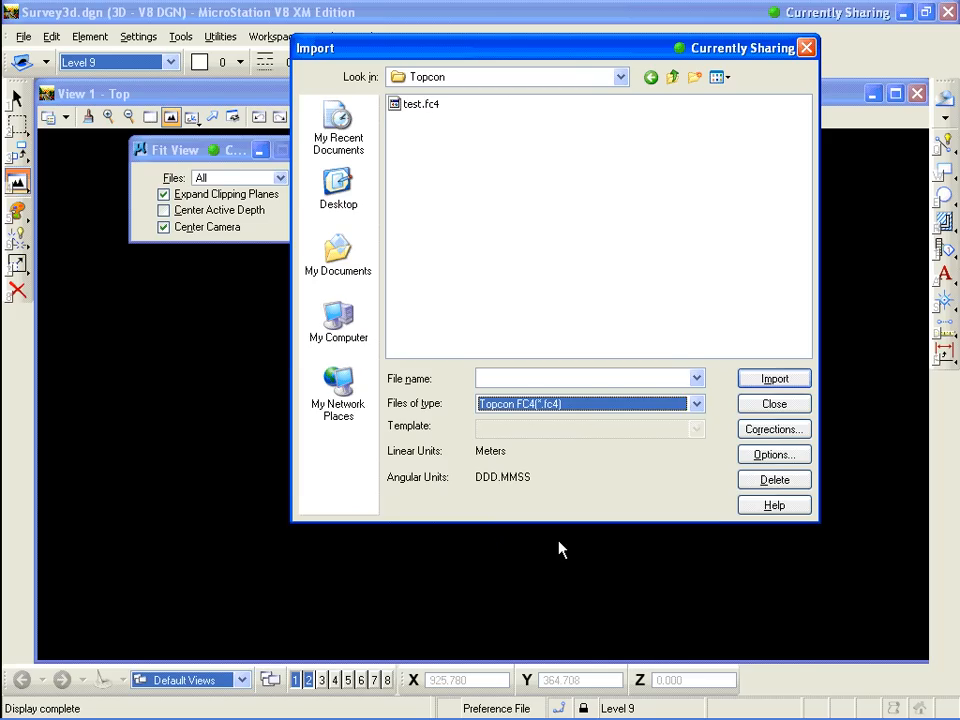
{"action": "left_click", "coordinate": [428, 113]}
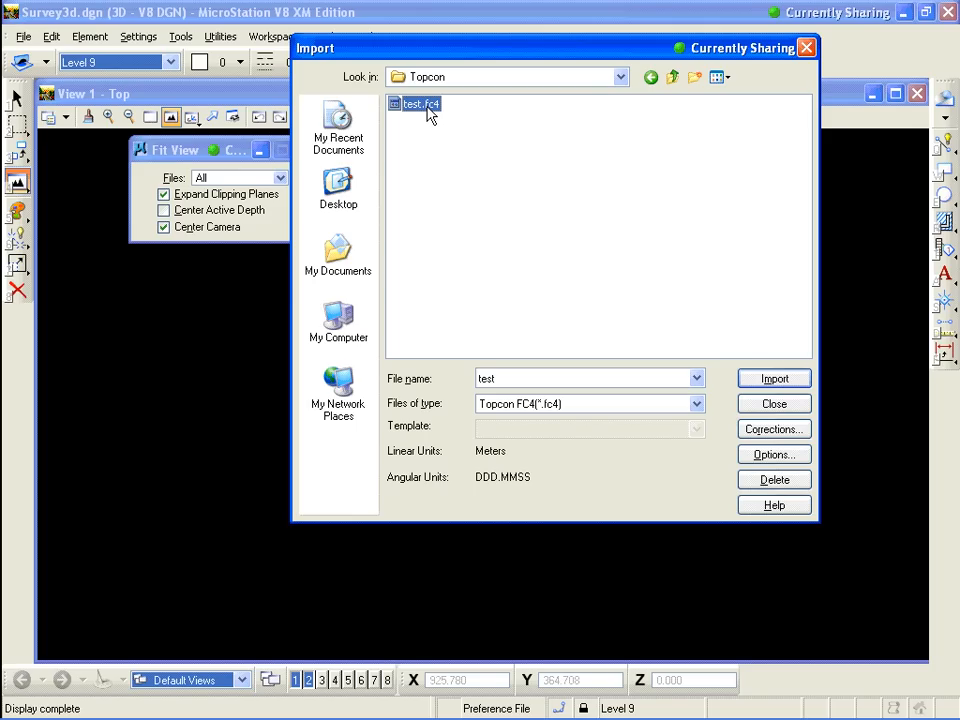
Review the survey options tabs for units, symbology and corrections without changing them
{"action": "left_click", "coordinate": [778, 458]}
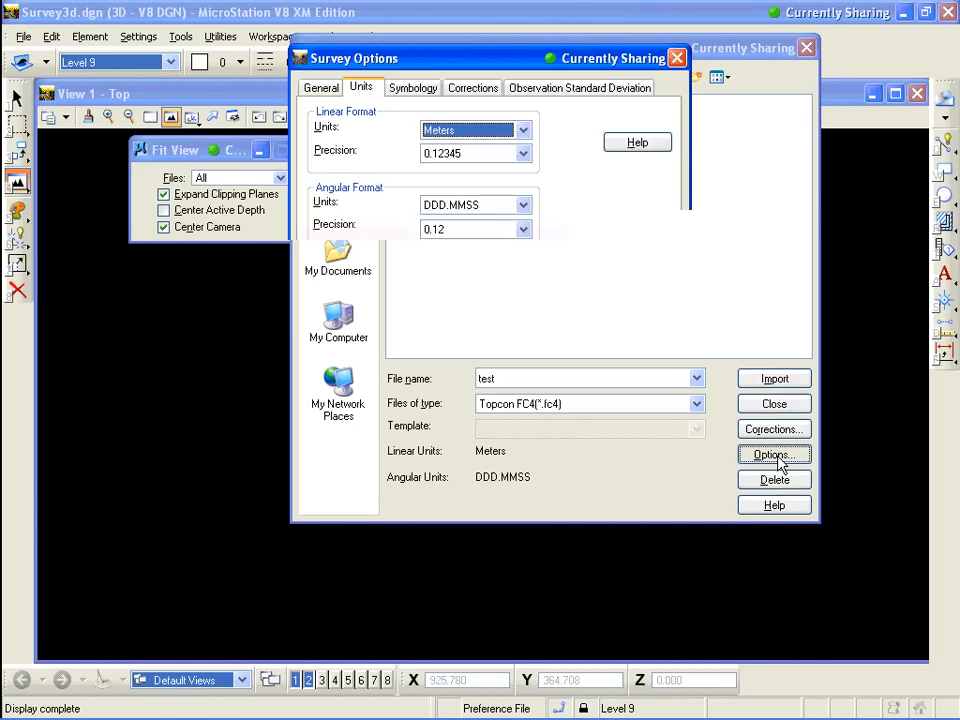
{"action": "left_click", "coordinate": [322, 90]}
{"action": "left_click", "coordinate": [359, 88]}
{"action": "left_click", "coordinate": [425, 88]}
{"action": "left_click", "coordinate": [459, 88]}
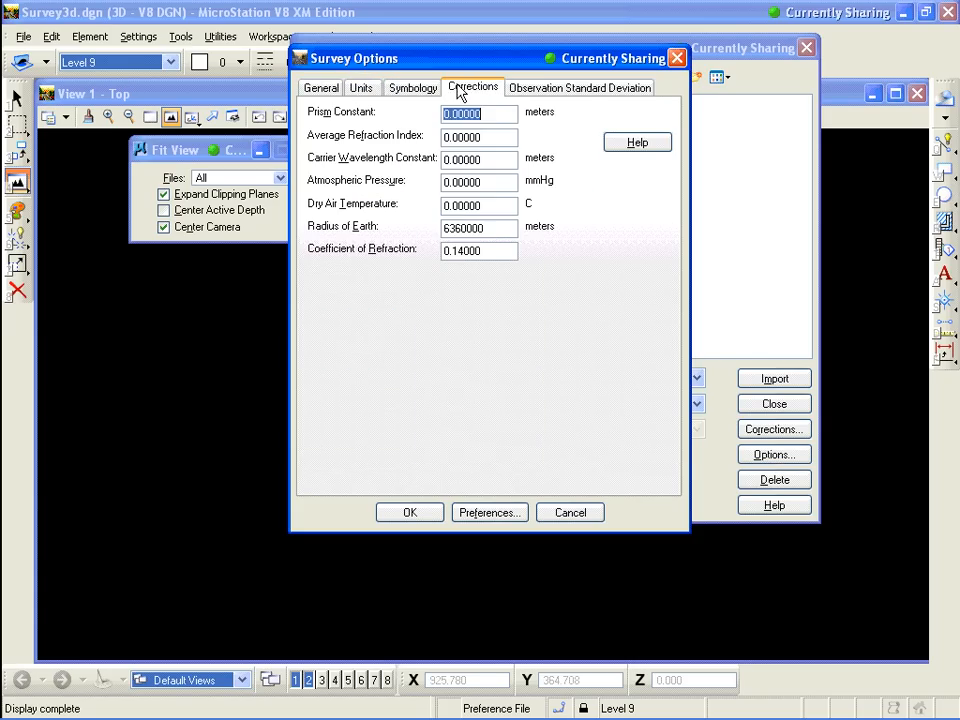
{"action": "left_click", "coordinate": [531, 90]}
{"action": "left_click", "coordinate": [364, 88]}
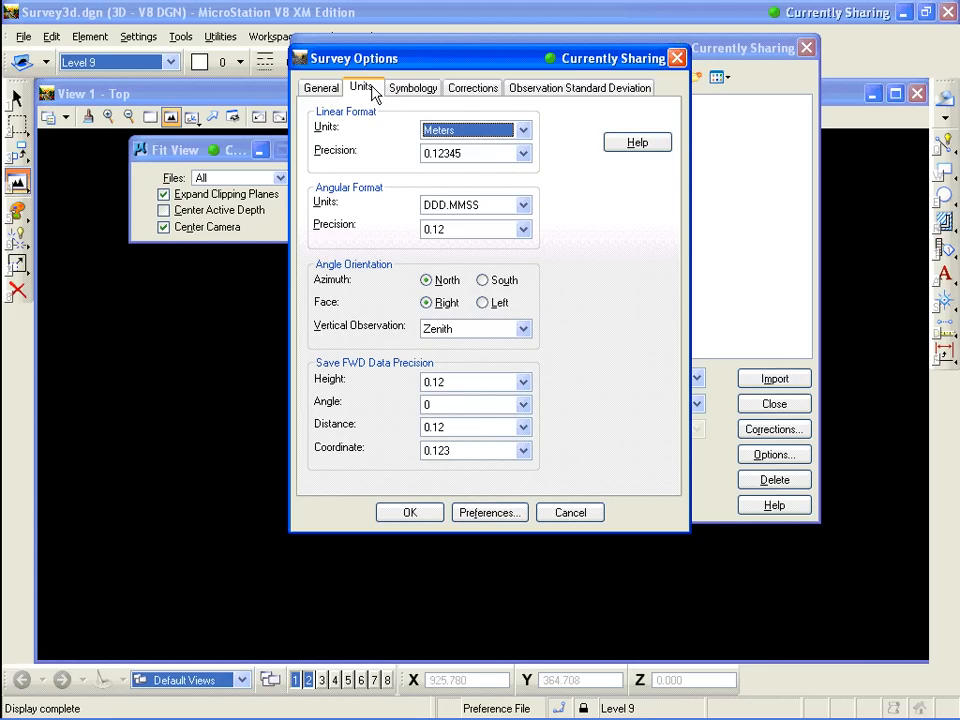
{"action": "left_click", "coordinate": [593, 511]}
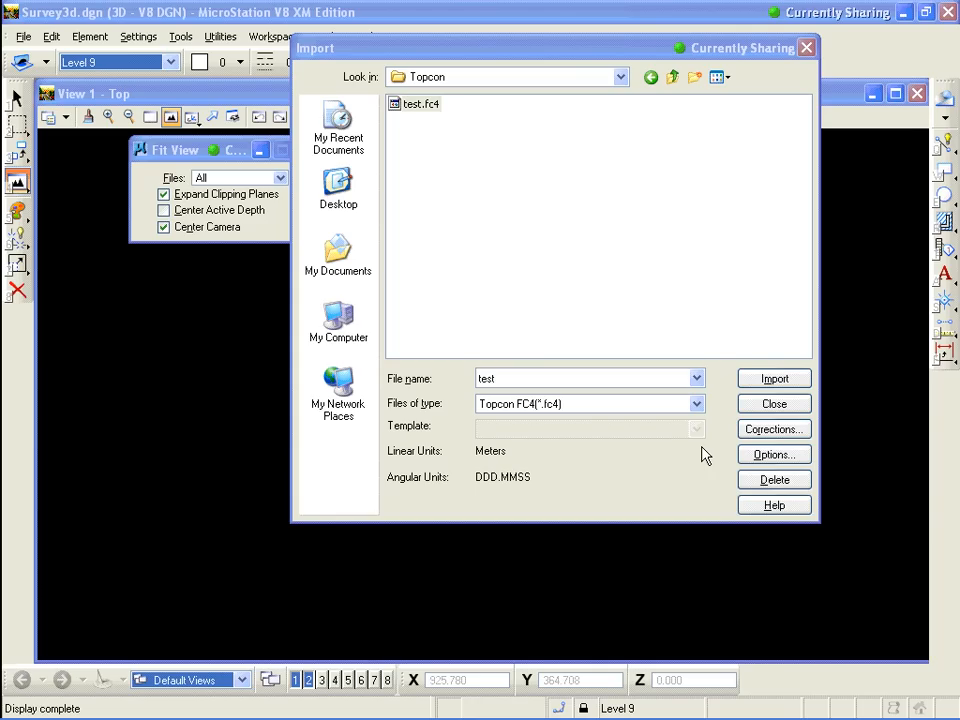
Select test.fc4 and import it
{"action": "left_click", "coordinate": [771, 459]}
{"action": "left_click", "coordinate": [428, 102]}
{"action": "left_click", "coordinate": [420, 104]}
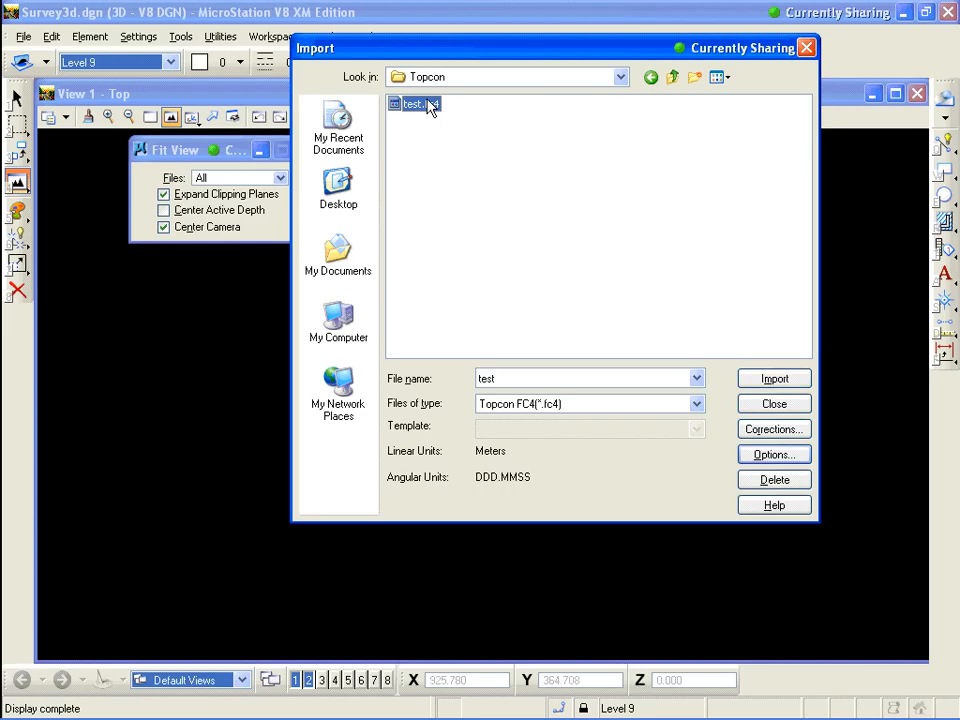
{"action": "left_click", "coordinate": [778, 378]}
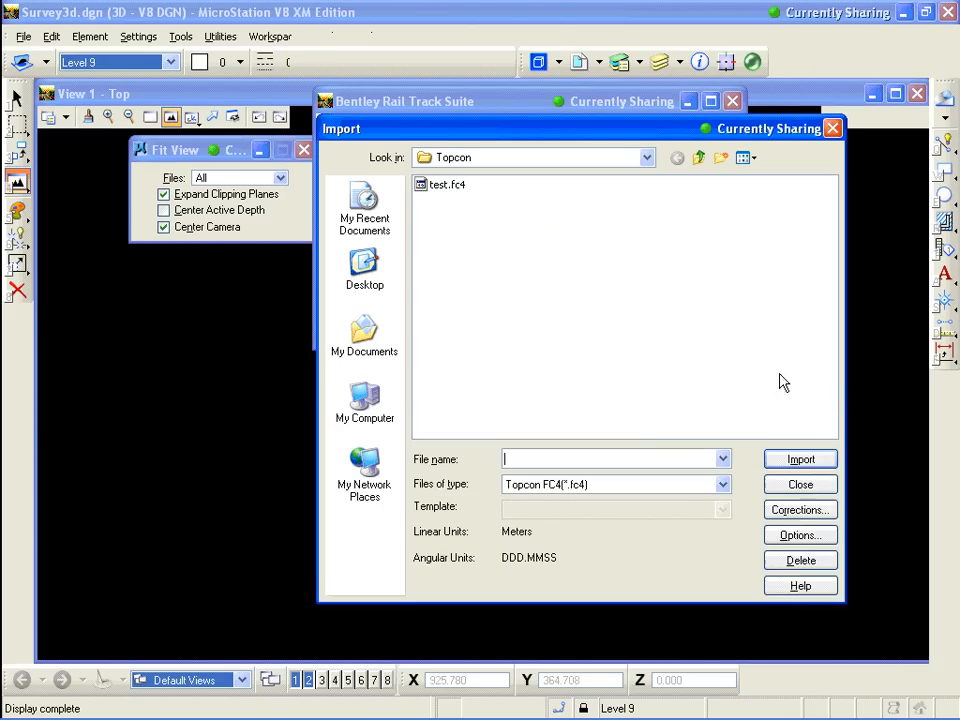
Close the import dialog and ignore all unresolved survey code errors
{"action": "left_click", "coordinate": [815, 484]}
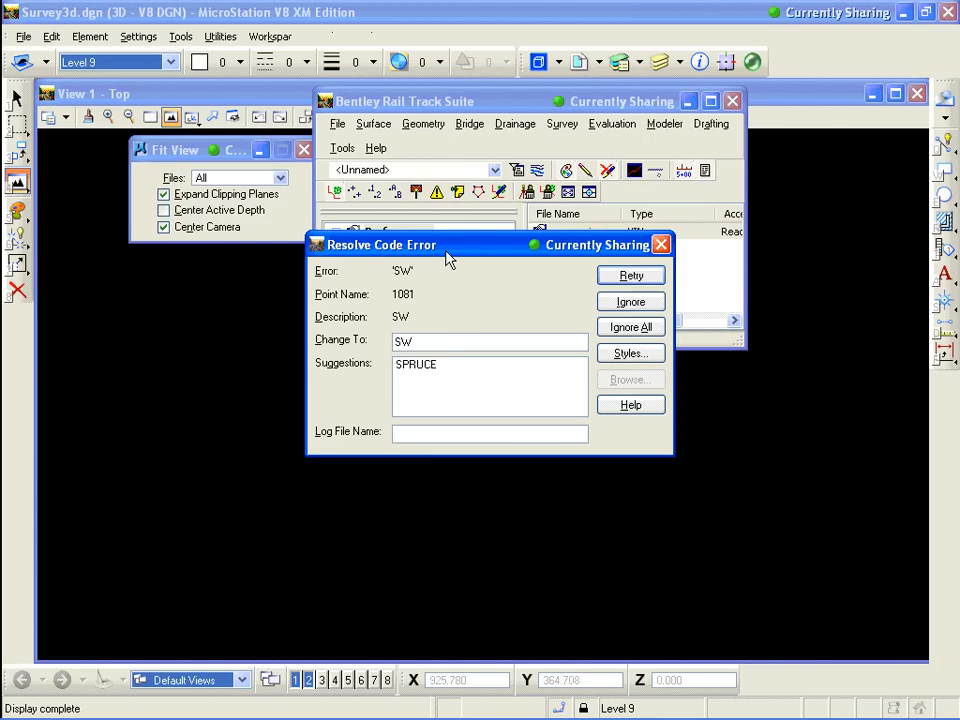
{"action": "left_click", "coordinate": [632, 330]}
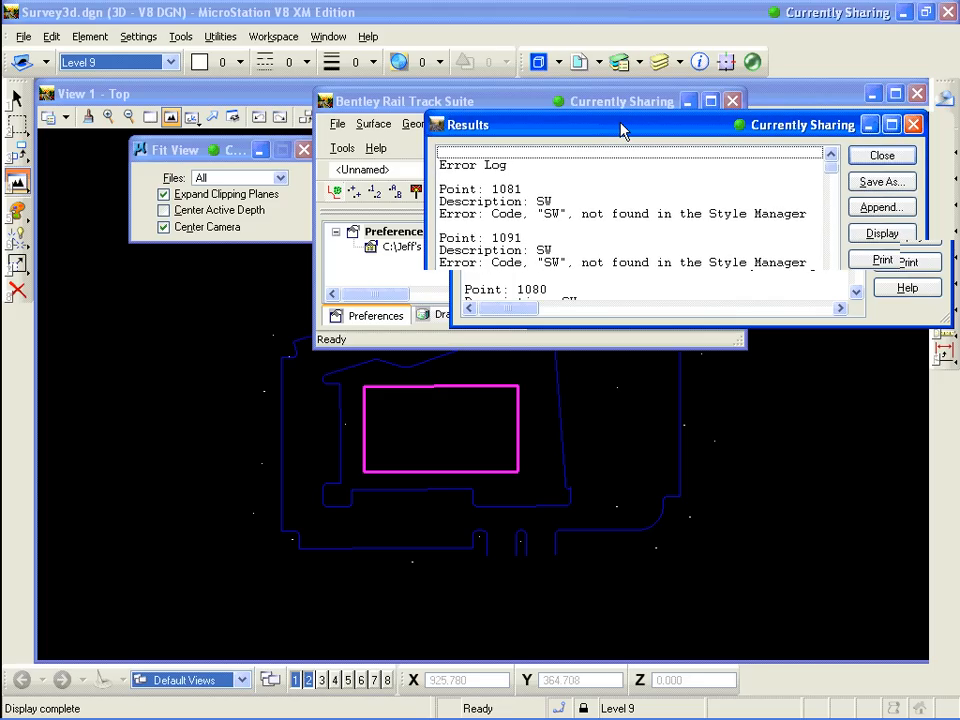
Close the error log and write all survey data categories to graphics using Select All
{"action": "left_click_drag", "start_coordinate": [620, 131], "coordinate": [486, 89]}
{"action": "left_click", "coordinate": [804, 143]}
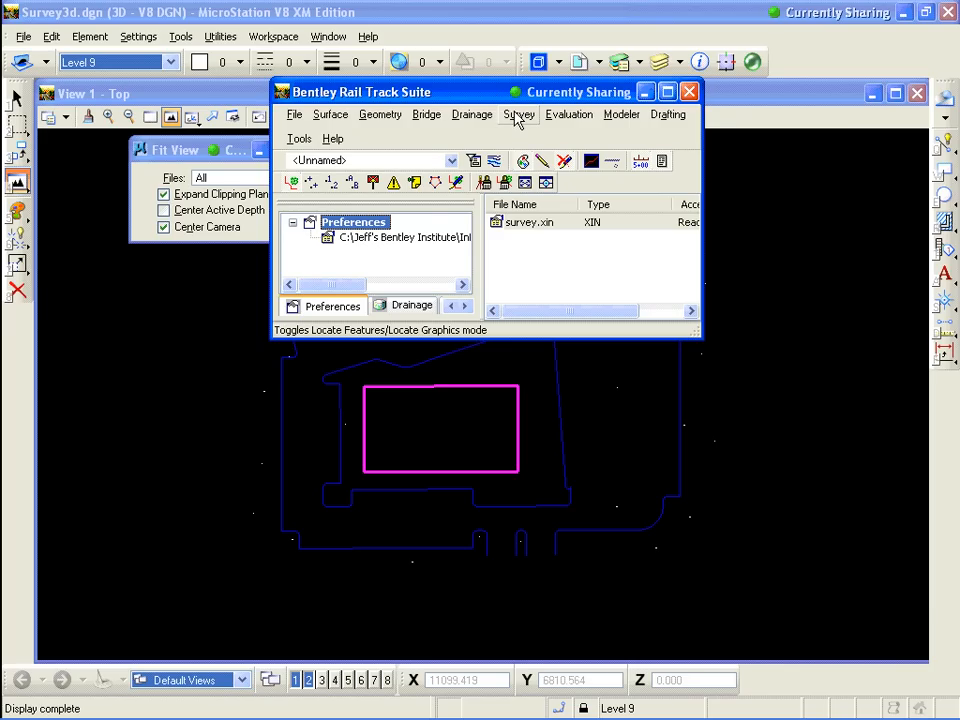
{"action": "left_click", "coordinate": [517, 116]}
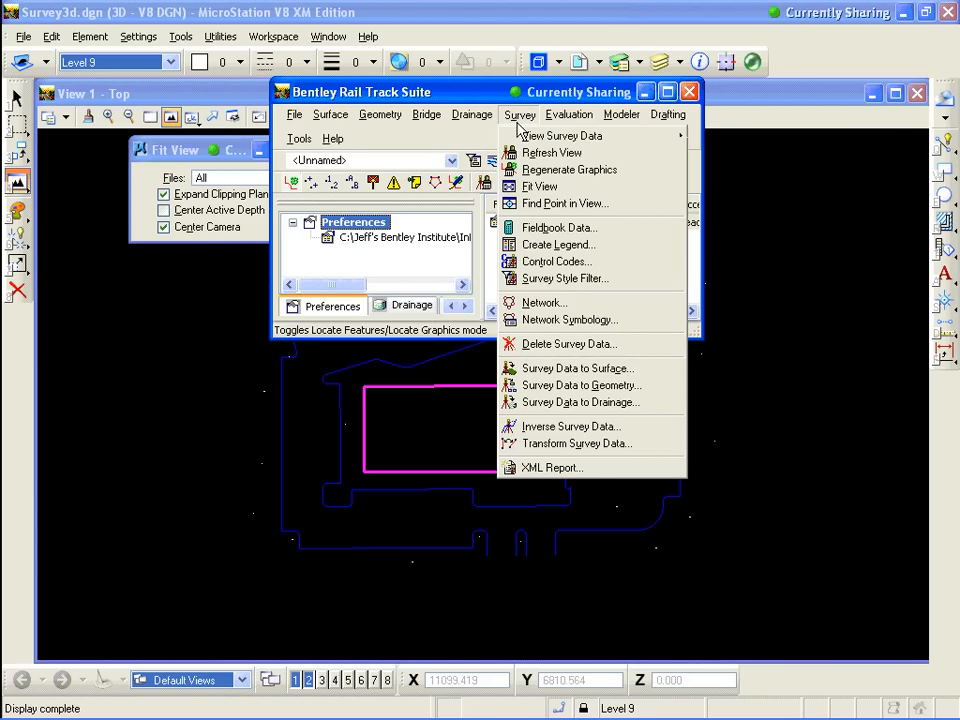
{"action": "mouse_move", "coordinate": [522, 138]}
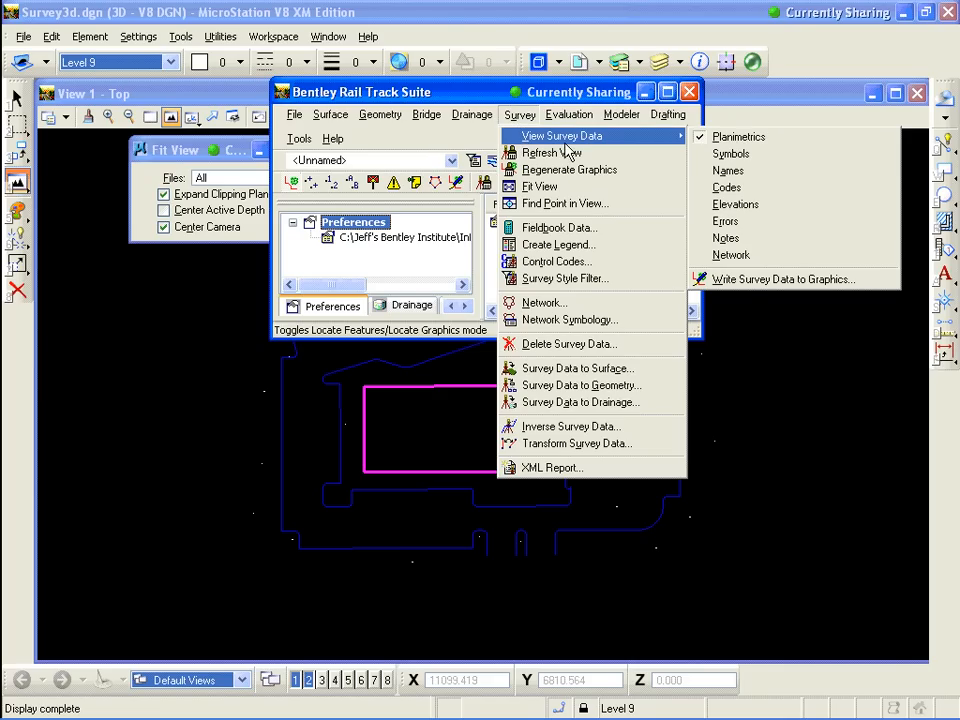
{"action": "left_click", "coordinate": [745, 280]}
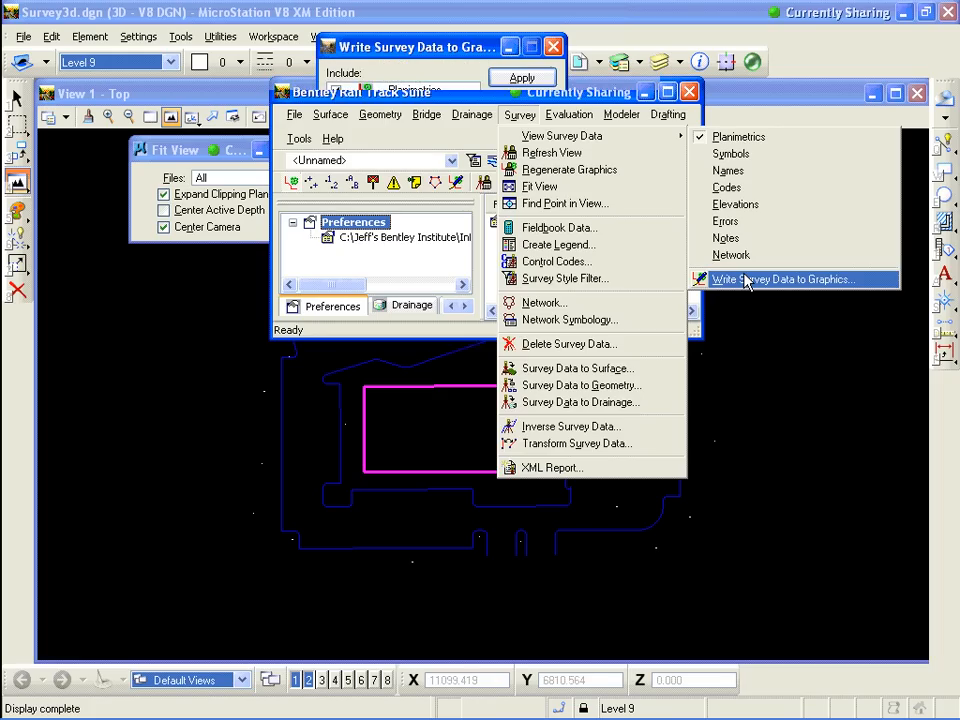
{"action": "left_click_drag", "start_coordinate": [470, 55], "coordinate": [480, 172]}
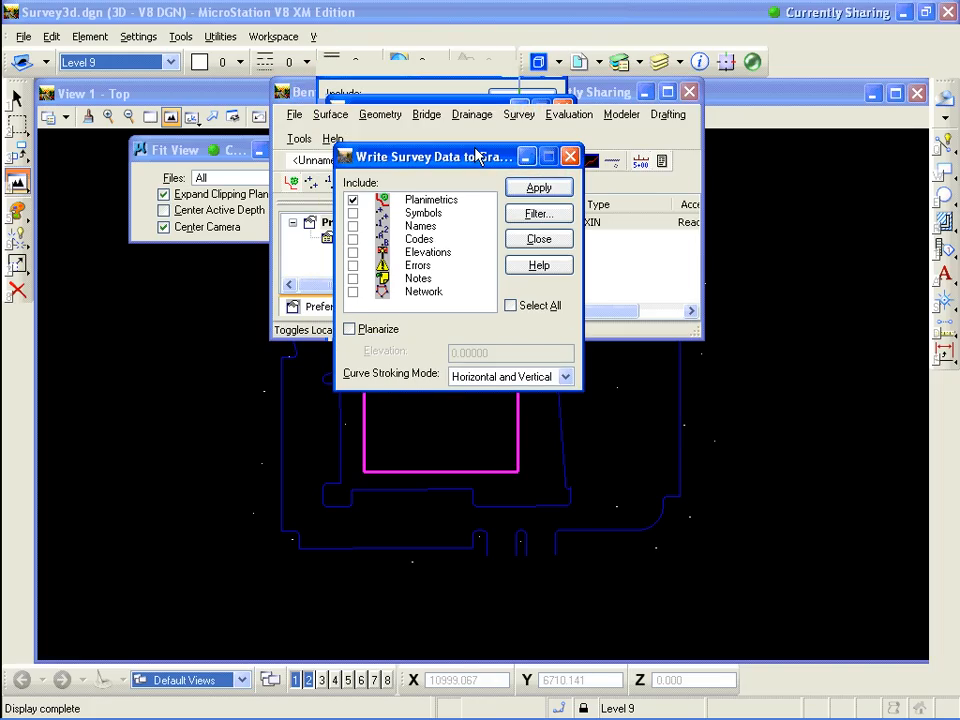
{"action": "left_click", "coordinate": [511, 305]}
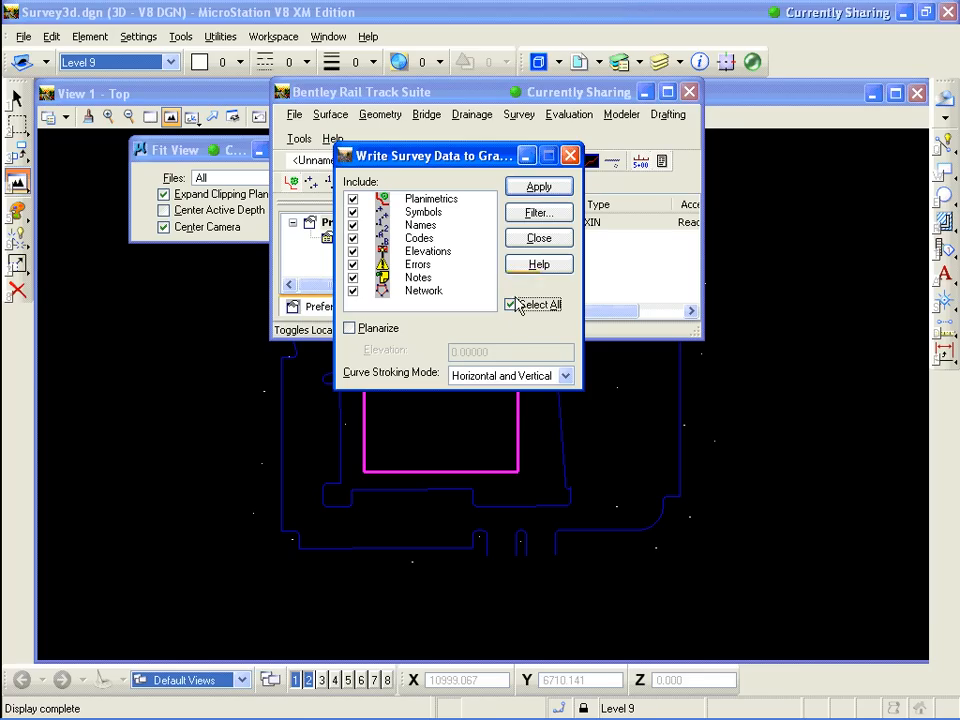
{"action": "left_click", "coordinate": [539, 193]}
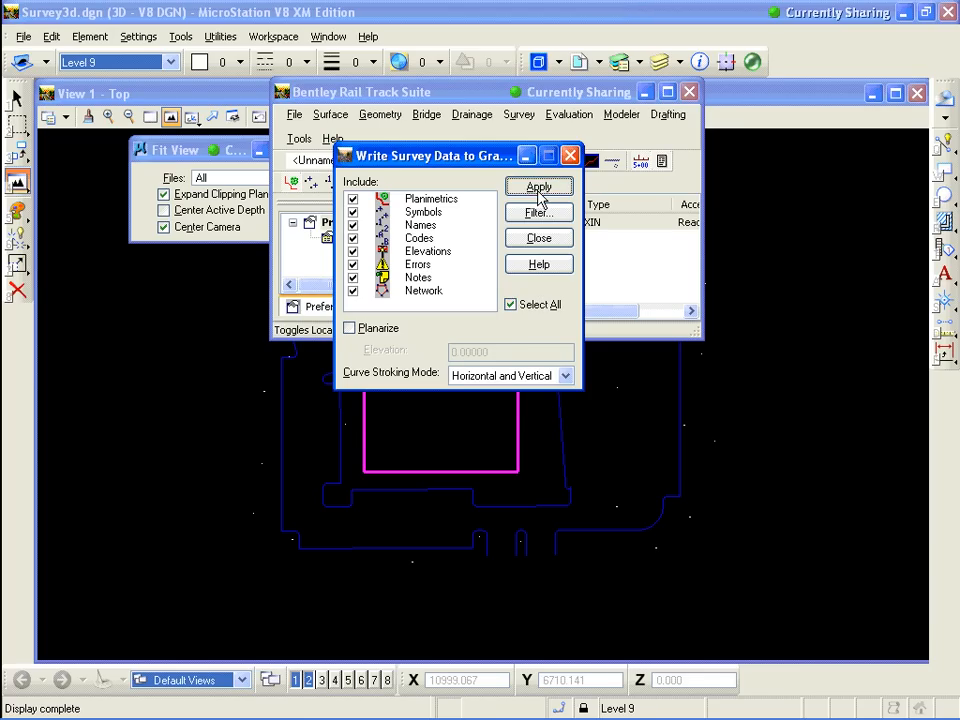
{"action": "left_click", "coordinate": [539, 195]}
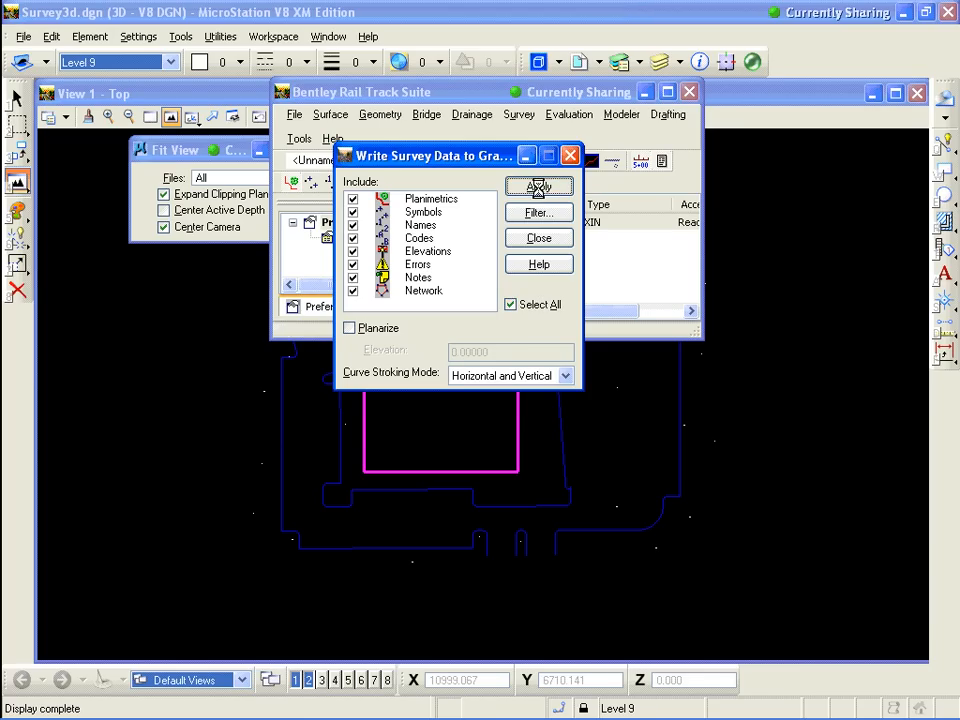
{"action": "left_click", "coordinate": [555, 242]}
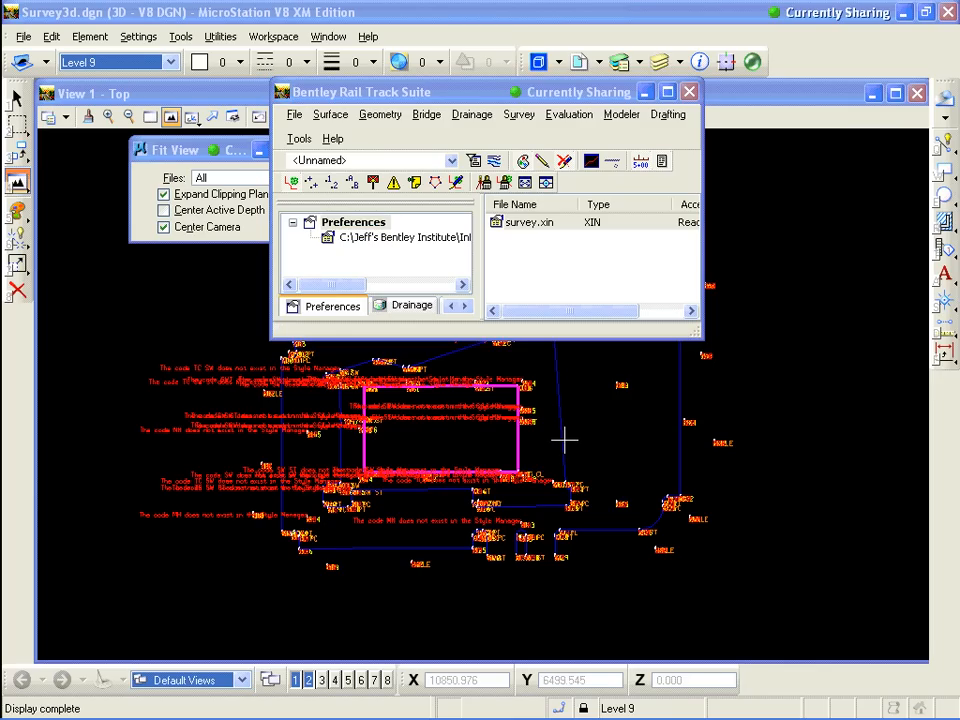
{"action": "left_click_drag", "start_coordinate": [553, 90], "coordinate": [600, 114]}
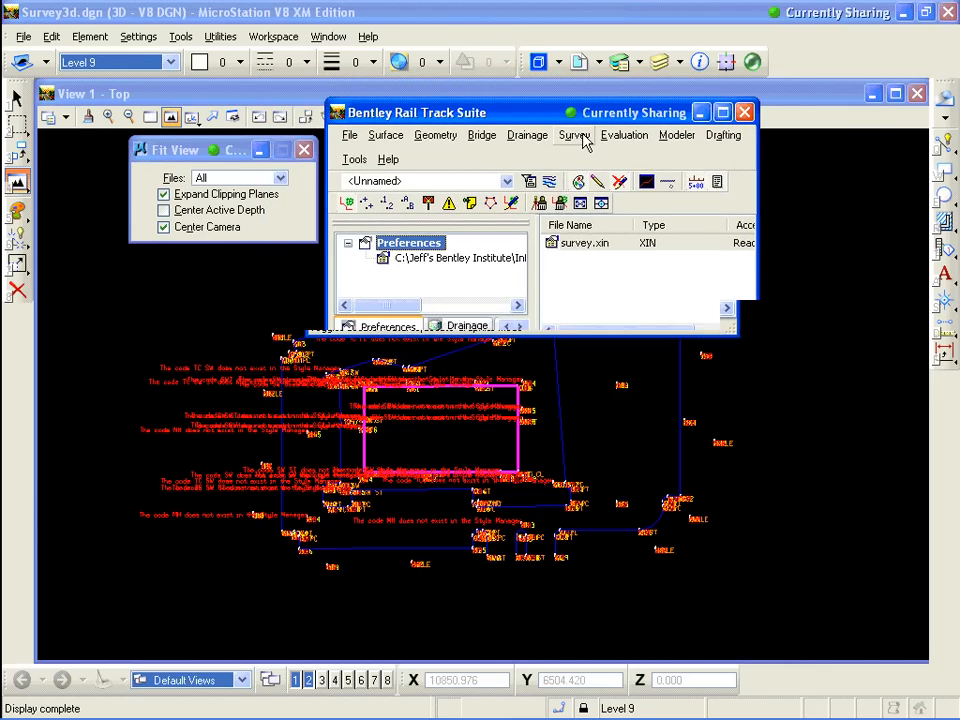
{"action": "left_click", "coordinate": [575, 135]}
{"action": "mouse_move", "coordinate": [603, 158]}
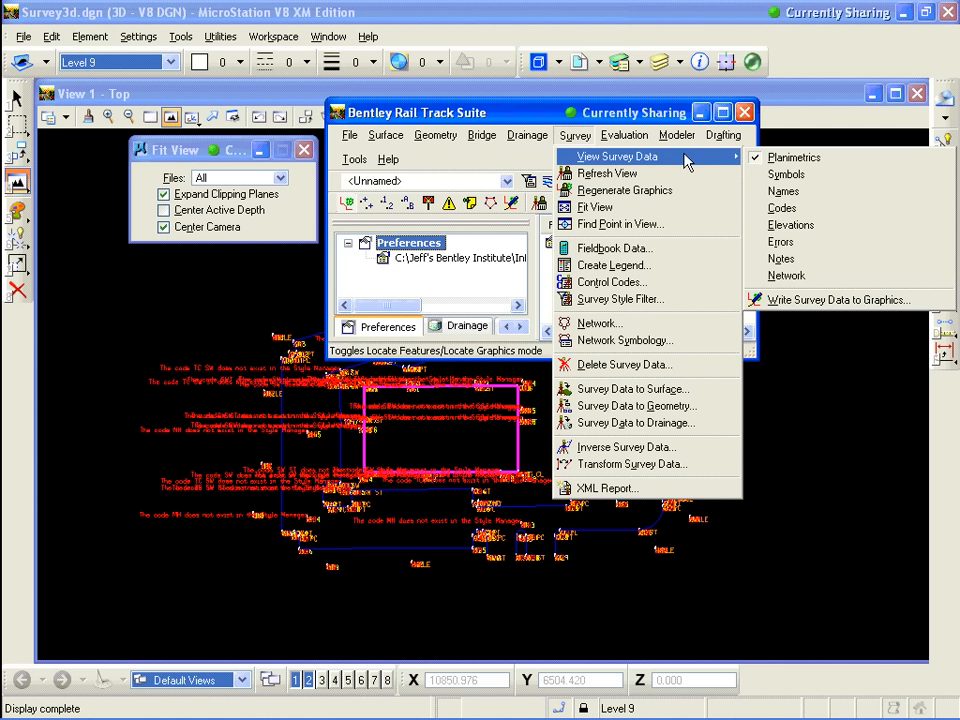
{"action": "left_click", "coordinate": [410, 456]}
{"action": "scroll", "coordinate": [410, 456], "scroll_direction": "down", "scroll_amount": 3}
{"action": "scroll", "coordinate": [425, 437], "scroll_direction": "up", "scroll_amount": 3}
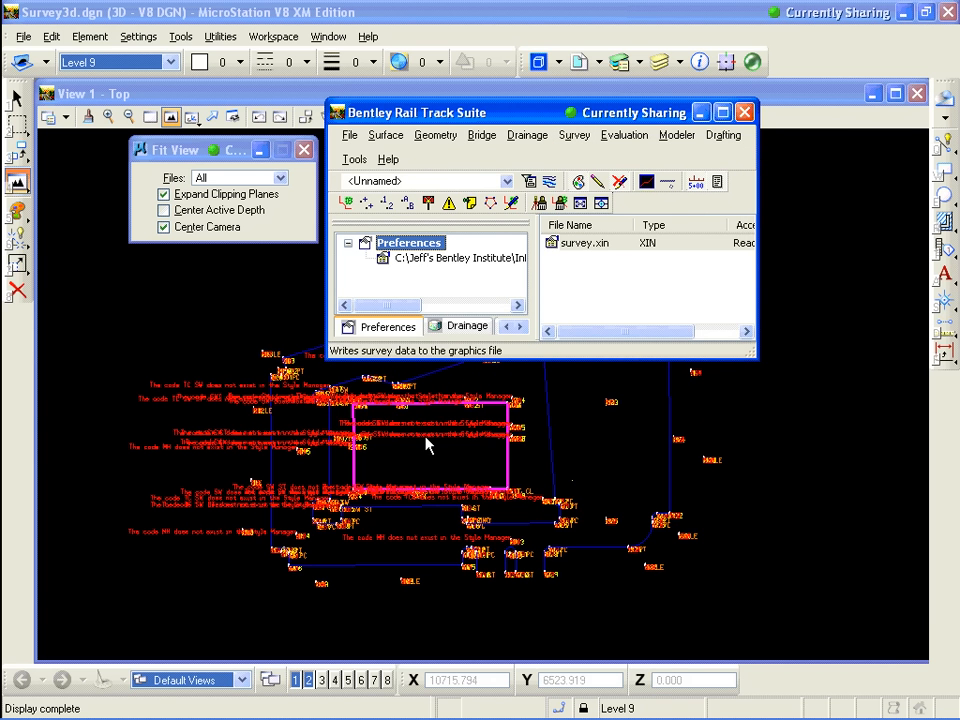
Open the Book 2 fieldbook data to review its stations, then close it
{"action": "left_click_drag", "start_coordinate": [506, 106], "coordinate": [468, 29]}
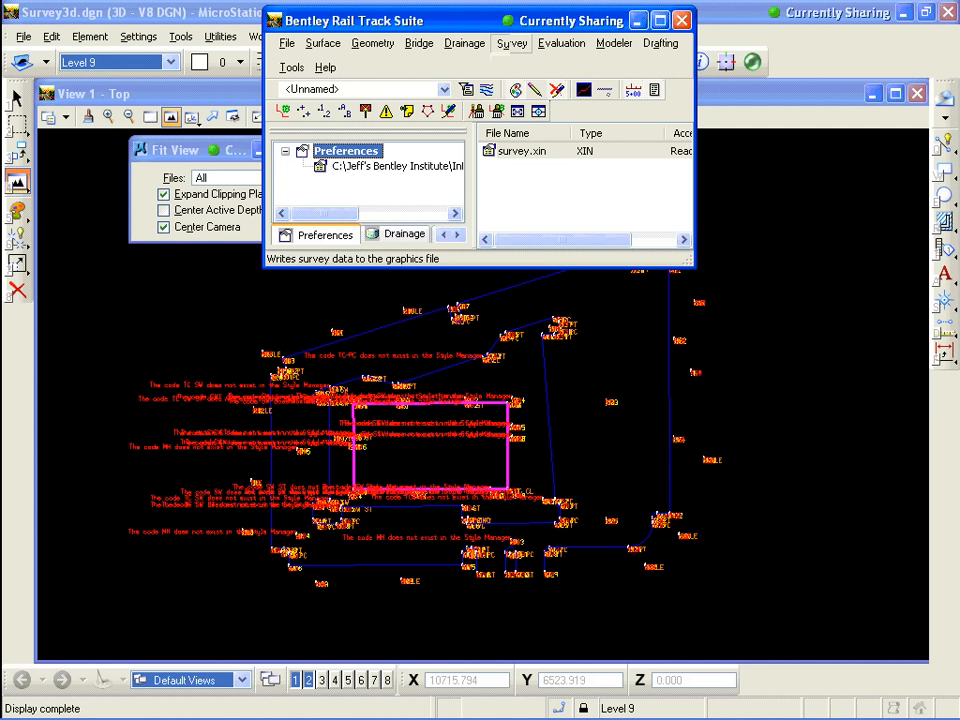
{"action": "left_click", "coordinate": [510, 44]}
{"action": "left_click", "coordinate": [551, 156]}
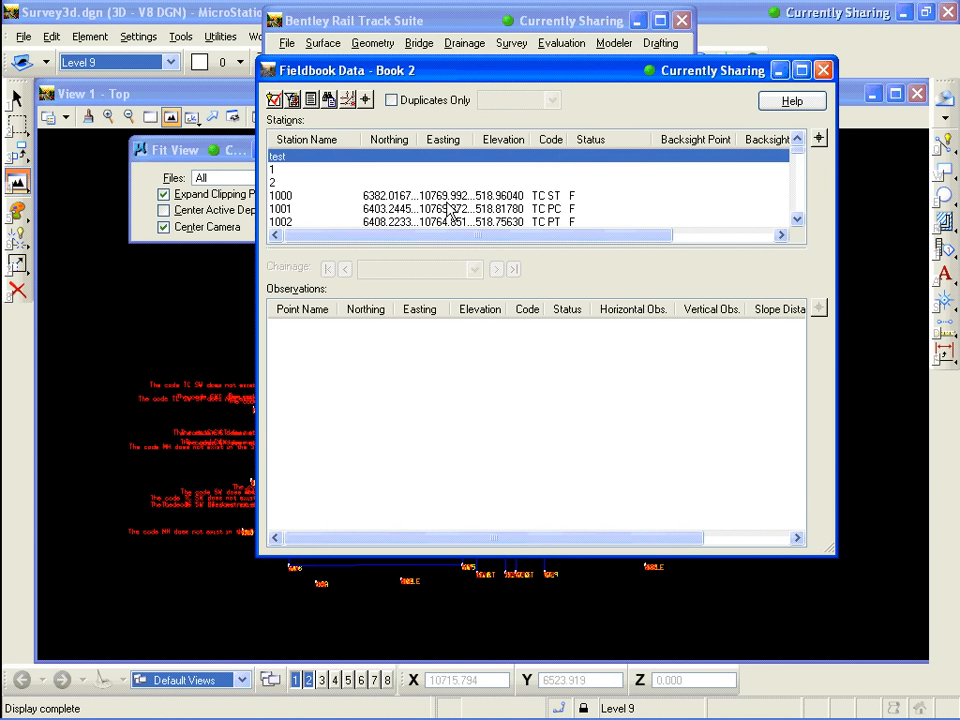
{"action": "left_click", "coordinate": [449, 209]}
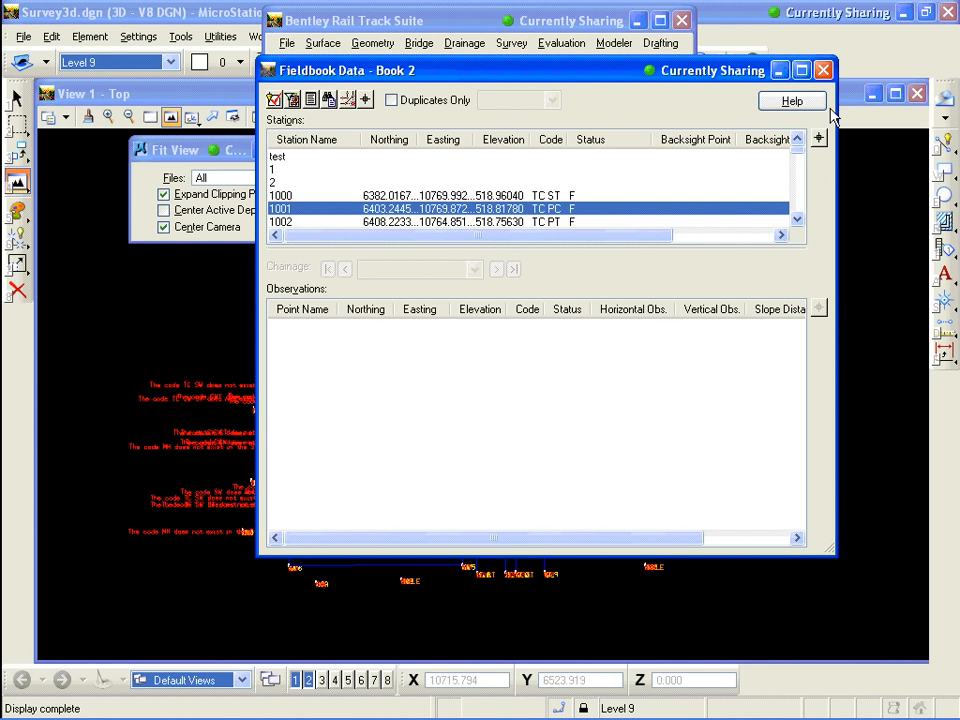
{"action": "left_click", "coordinate": [823, 70]}
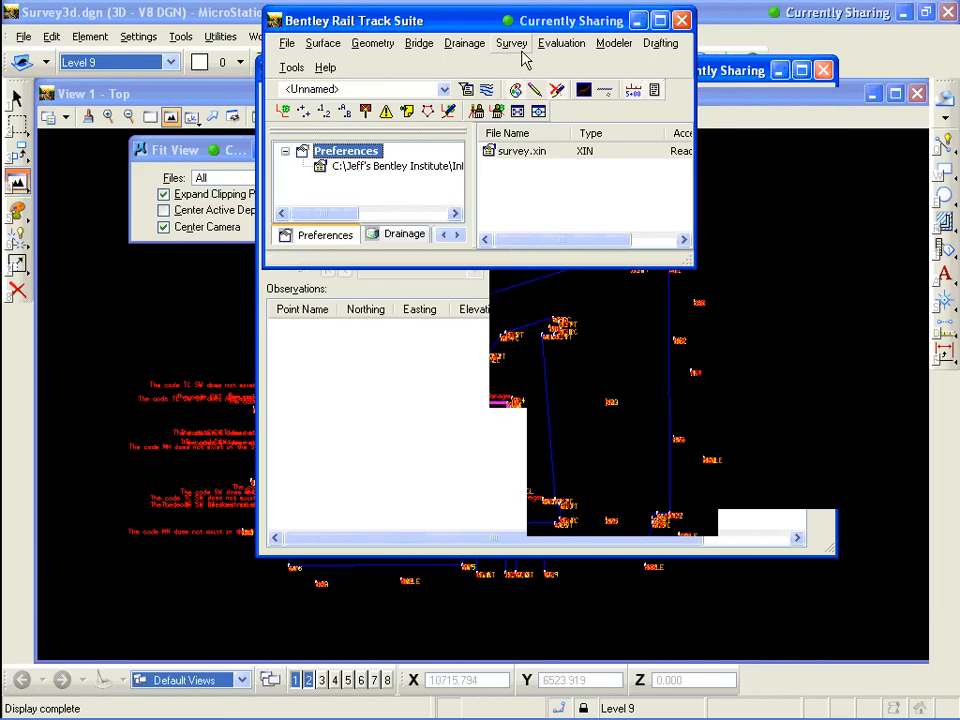
Delete the Book 2 survey data without saving changes to it
{"action": "left_click", "coordinate": [512, 44]}
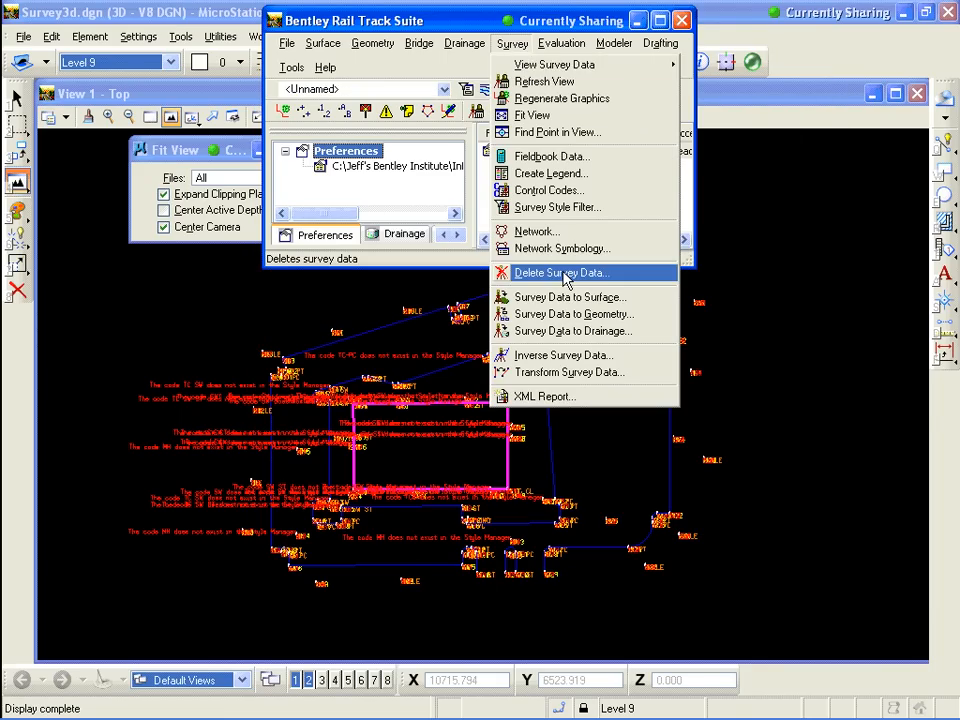
{"action": "left_click", "coordinate": [562, 273]}
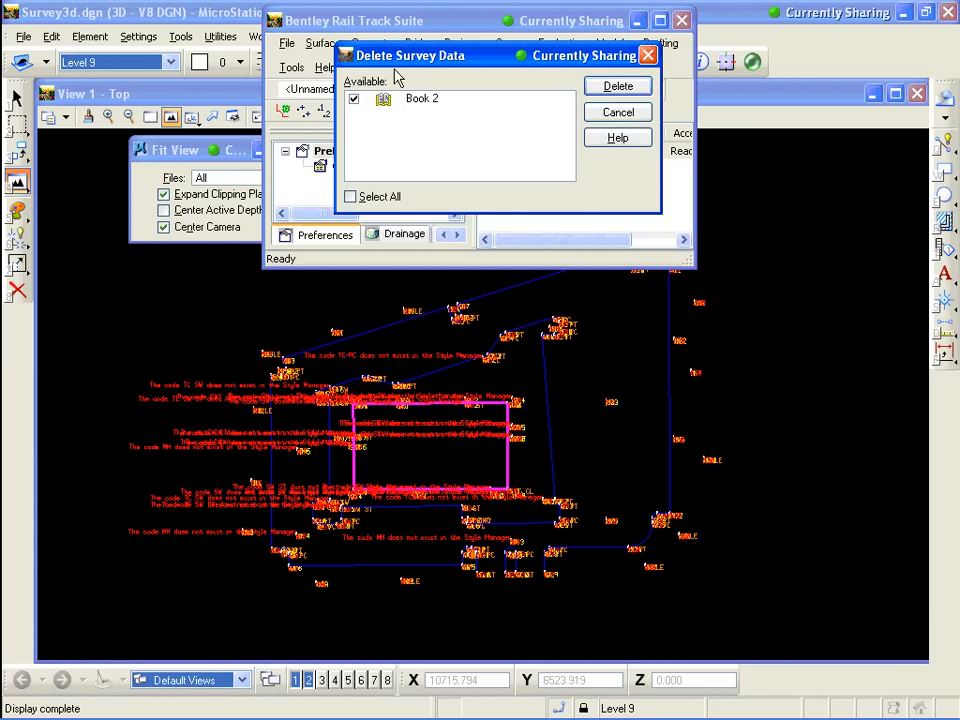
{"action": "left_click_drag", "start_coordinate": [397, 56], "coordinate": [379, 112]}
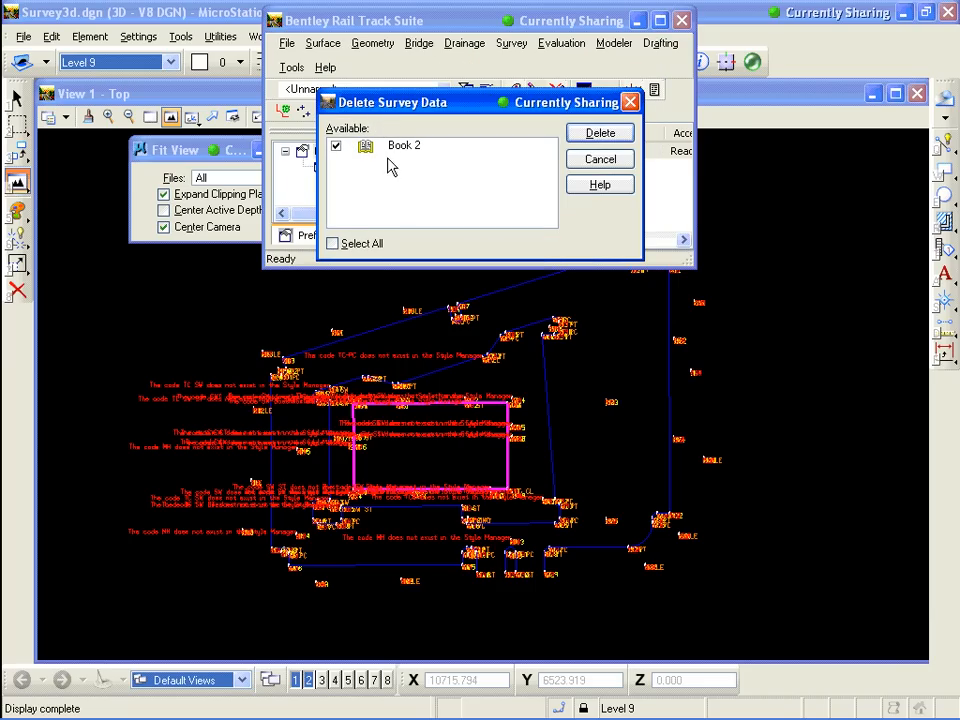
{"action": "left_click", "coordinate": [600, 133]}
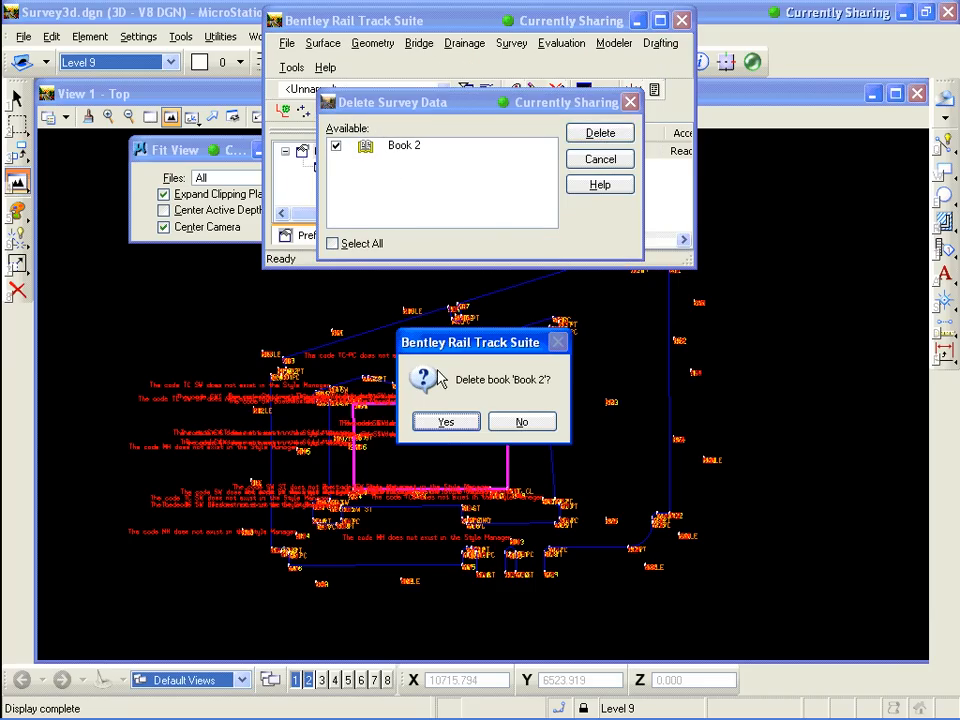
{"action": "left_click", "coordinate": [443, 422]}
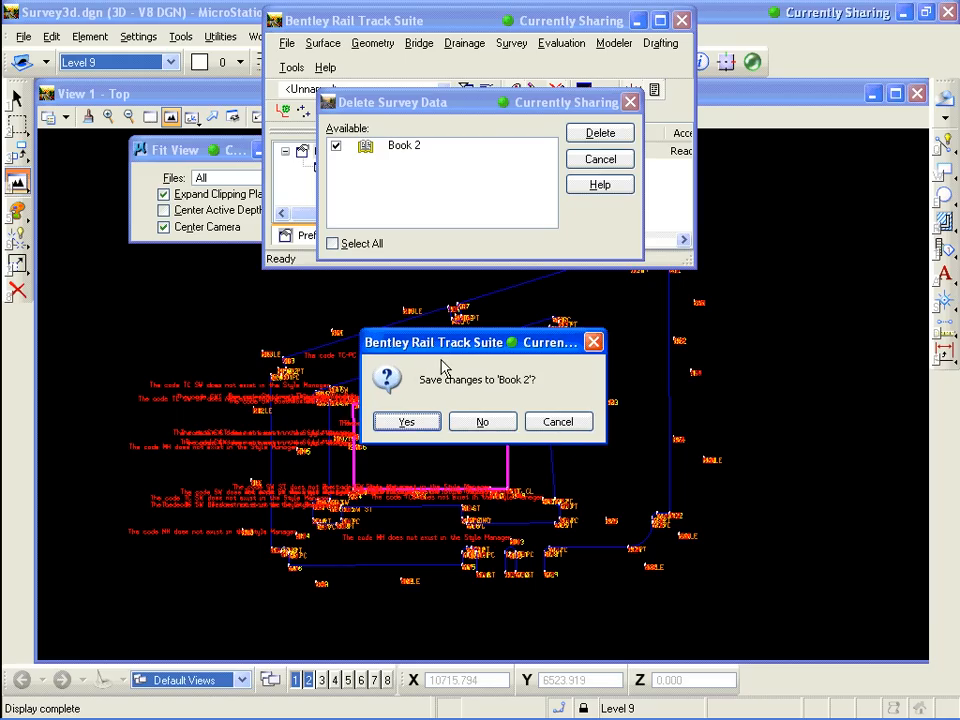
{"action": "left_click", "coordinate": [484, 424]}
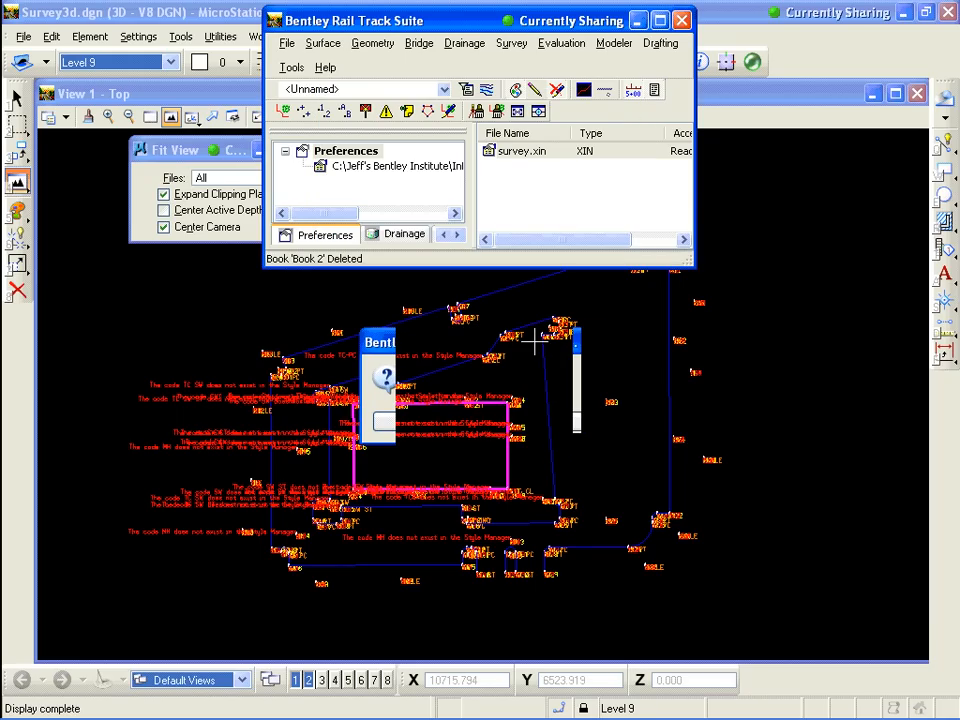
Select all the survey graphics in the view with a selection box and delete them
{"action": "scroll", "coordinate": [540, 331], "scroll_direction": "down", "scroll_amount": 2}
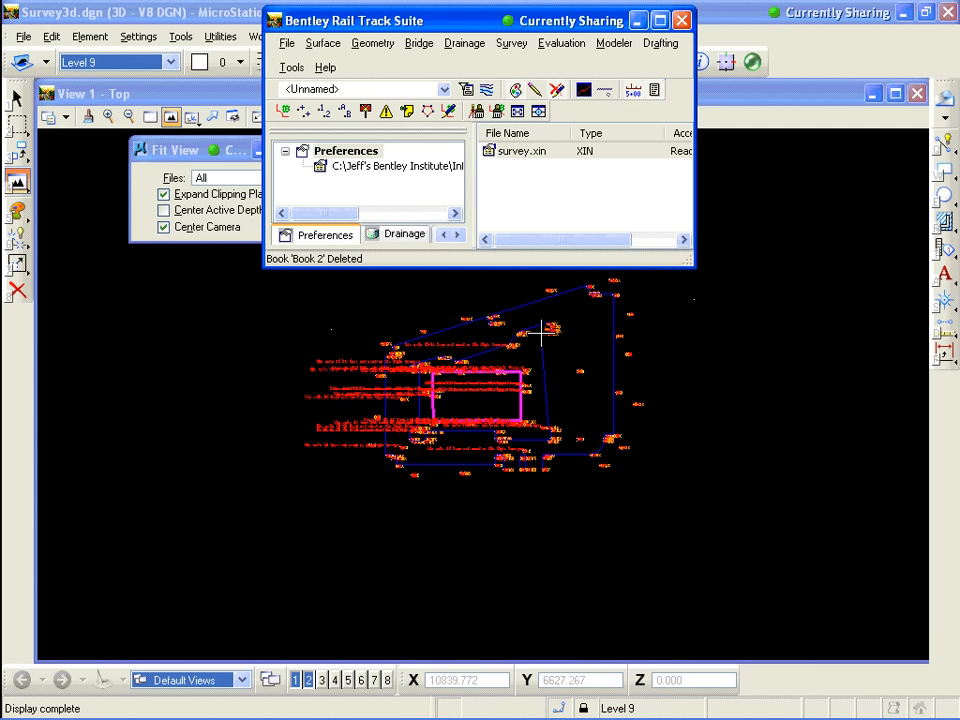
{"action": "left_click", "coordinate": [17, 124]}
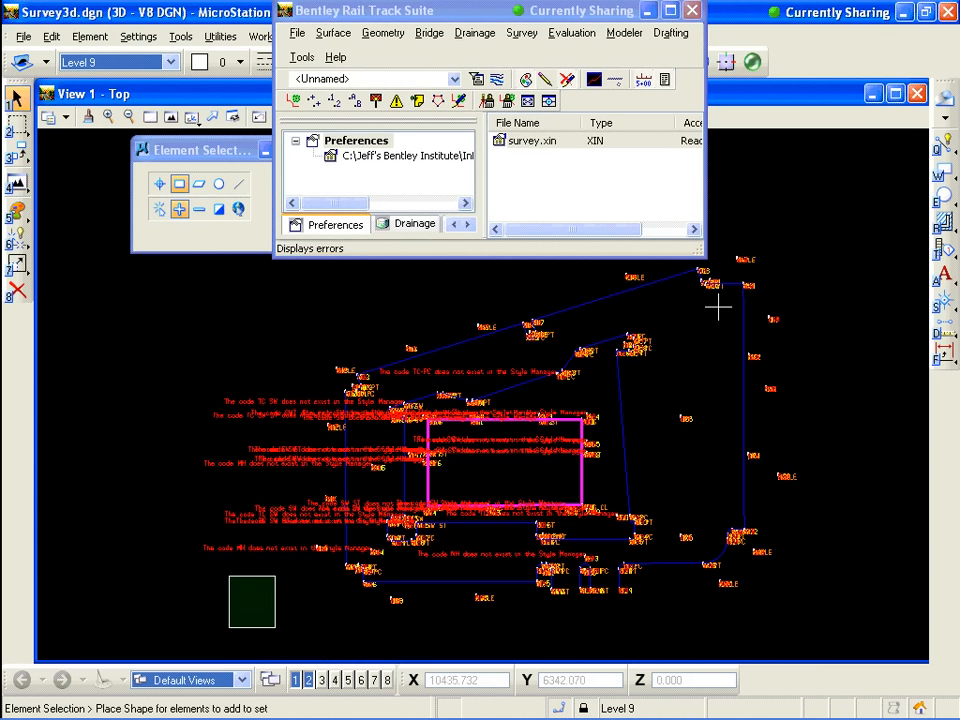
{"action": "left_click_drag", "start_coordinate": [228, 420], "coordinate": [790, 234]}
{"action": "left_click", "coordinate": [790, 234]}
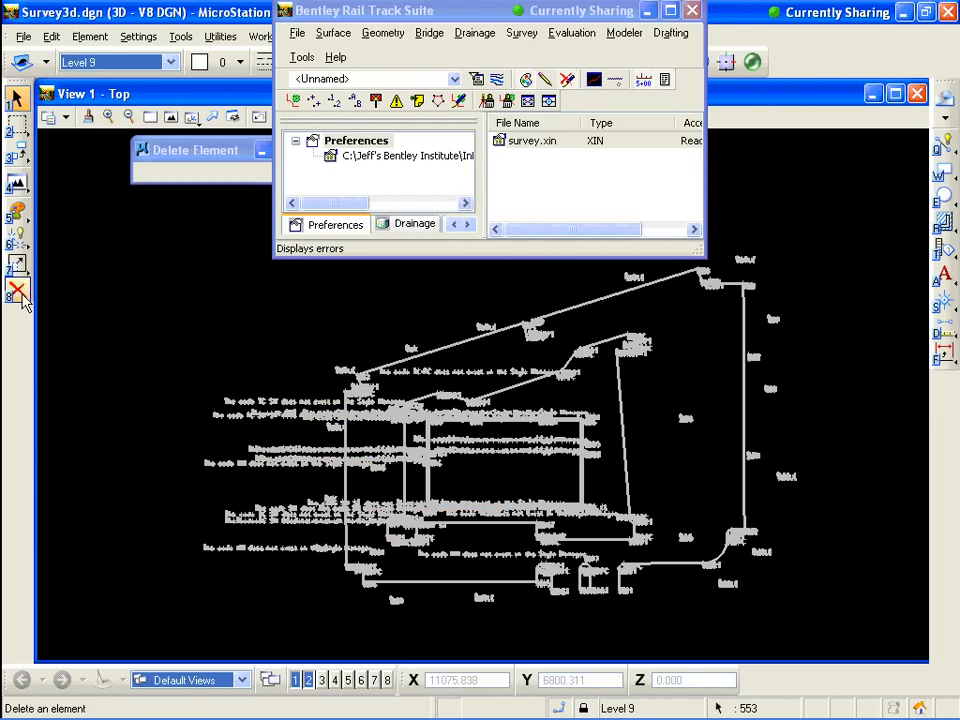
{"action": "left_click", "coordinate": [18, 293]}
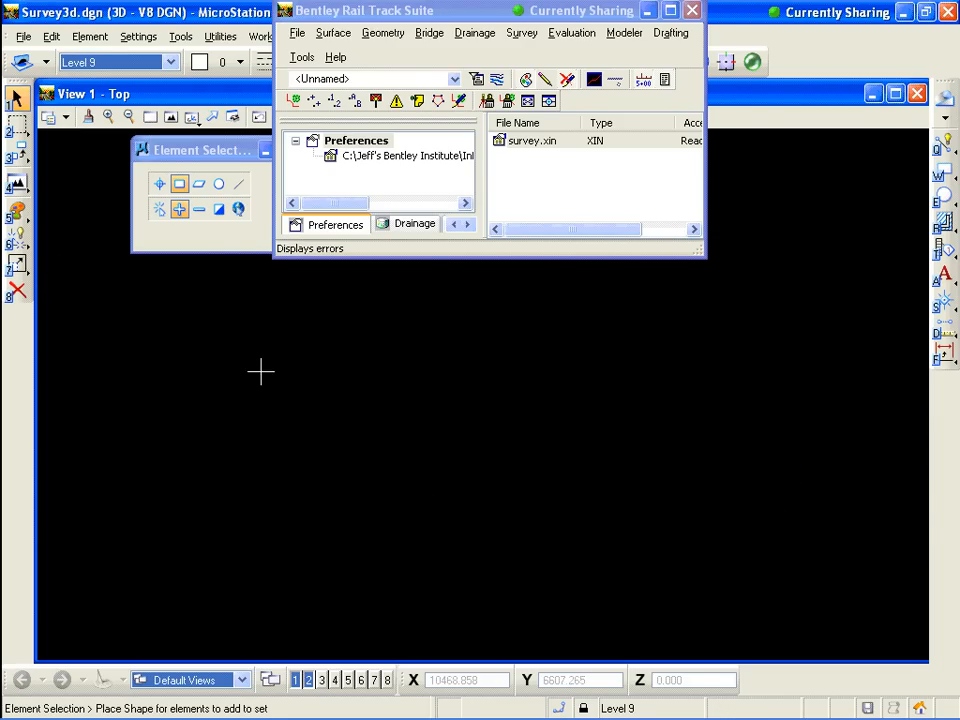
Open the survey data import dialog and browse to the Sokkia\new folder
{"action": "left_click_drag", "start_coordinate": [437, 10], "coordinate": [385, 35]}
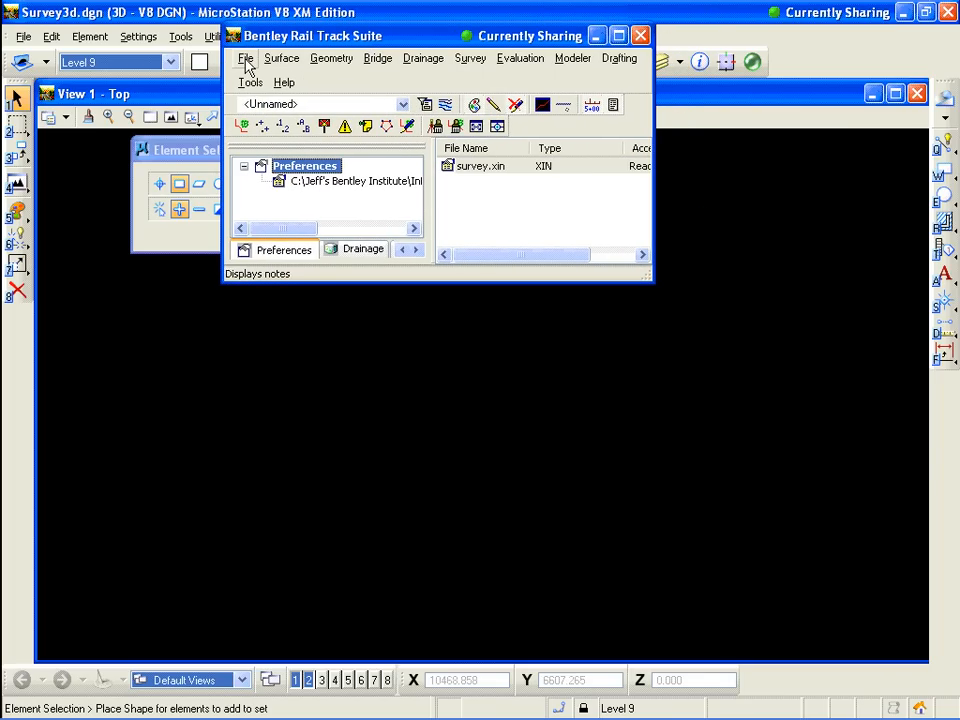
{"action": "left_click", "coordinate": [246, 60]}
{"action": "mouse_move", "coordinate": [311, 208]}
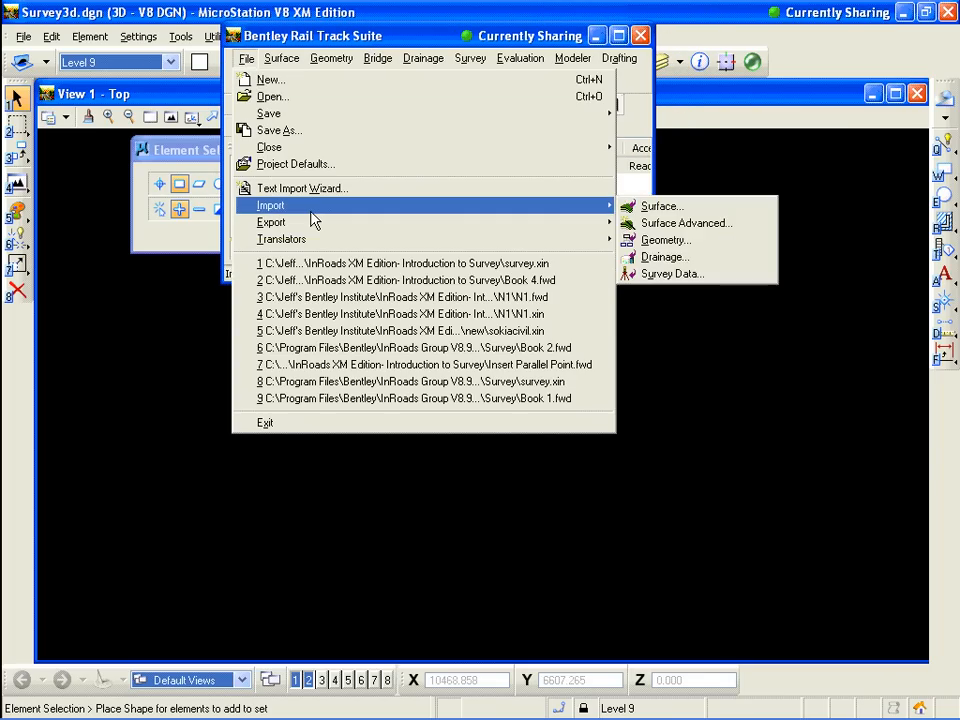
{"action": "left_click", "coordinate": [685, 273]}
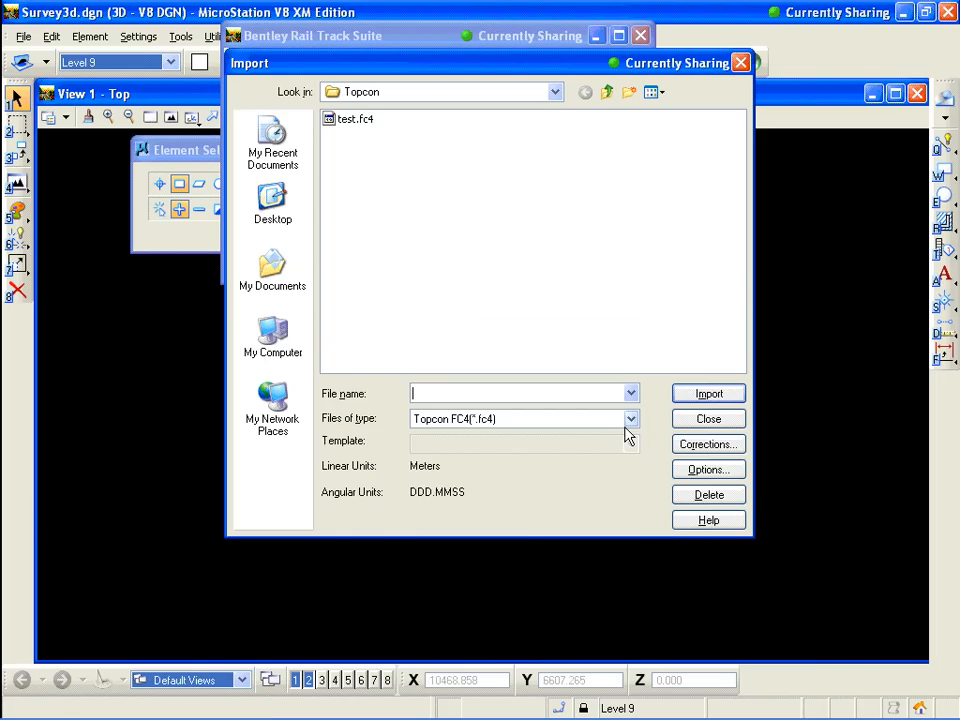
{"action": "left_click", "coordinate": [630, 420]}
{"action": "left_click", "coordinate": [619, 358]}
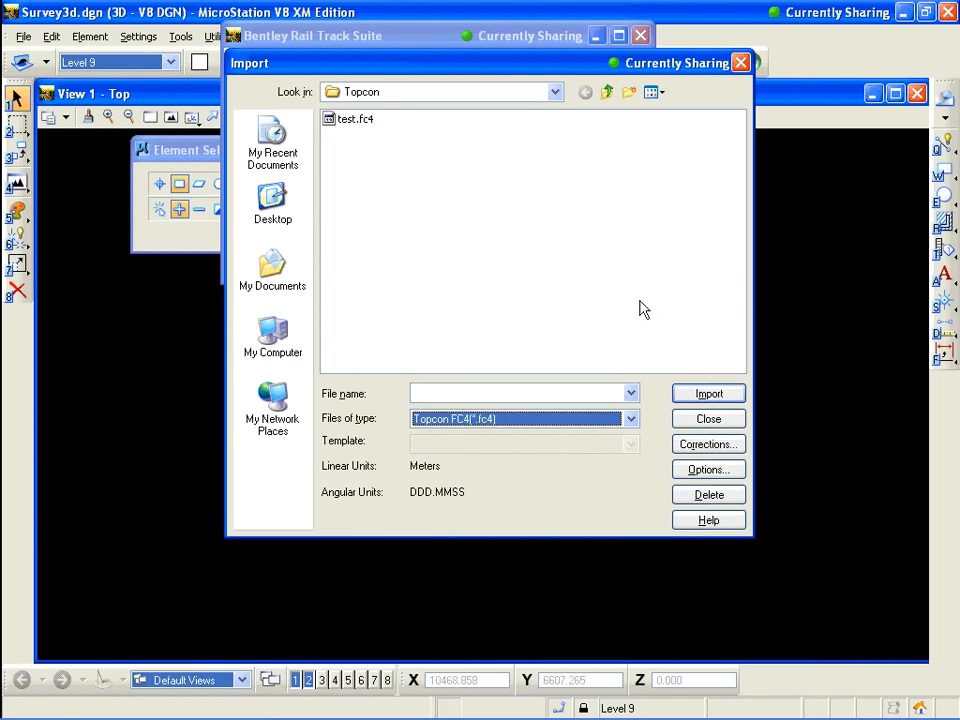
{"action": "left_click", "coordinate": [554, 92]}
{"action": "left_click", "coordinate": [480, 202]}
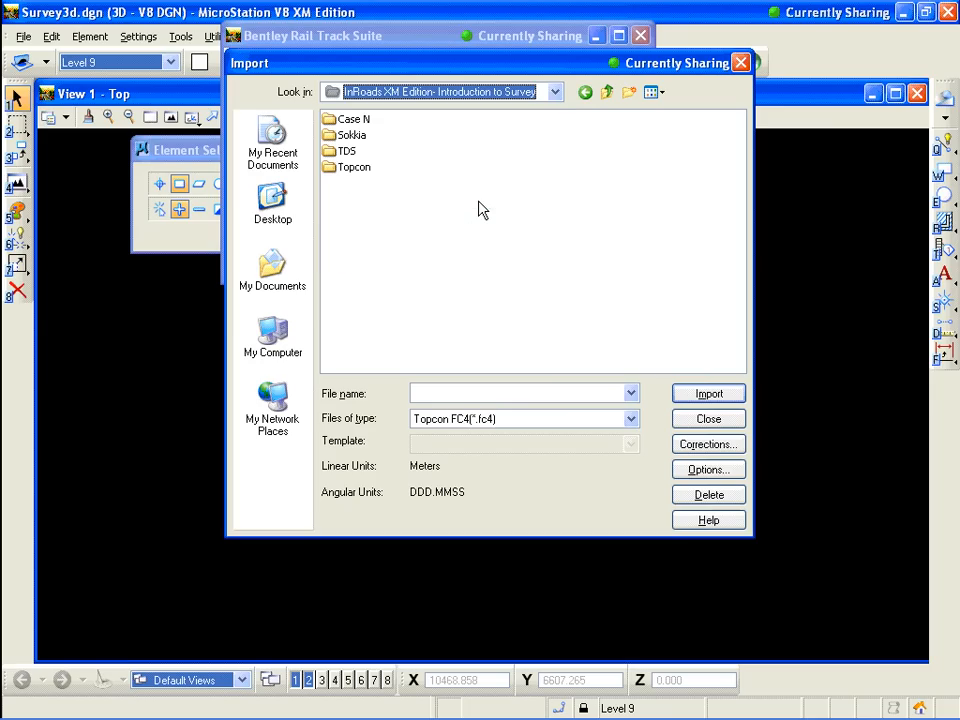
{"action": "double_click", "coordinate": [352, 135]}
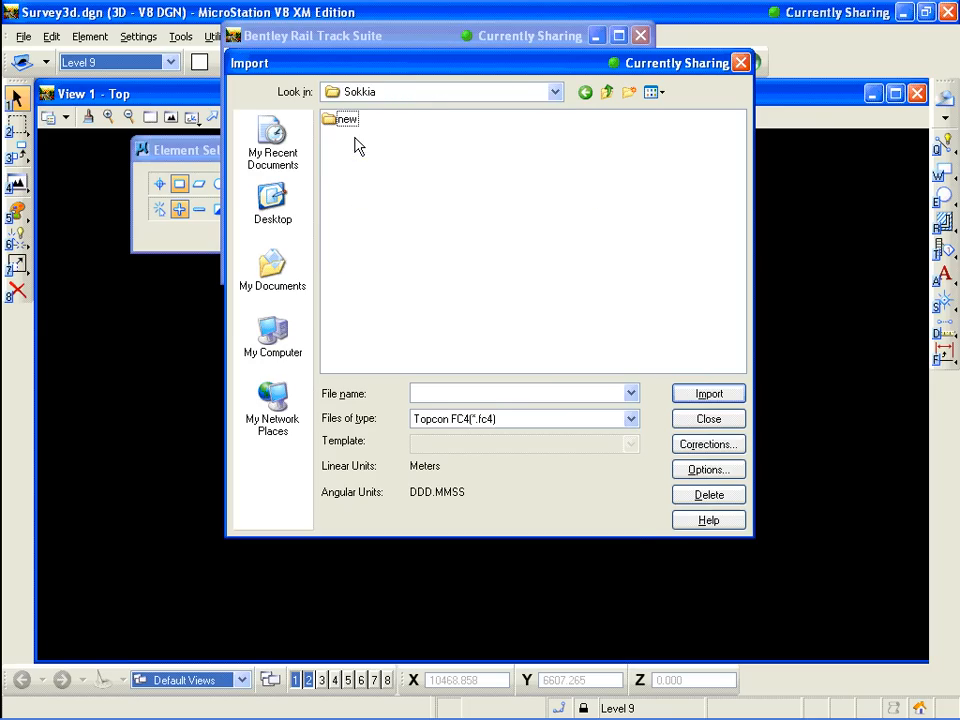
{"action": "double_click", "coordinate": [346, 119]}
Set the import file type to Sokkia SDR(*.sdr) and select the 2483CON1.SDR file
{"action": "left_click", "coordinate": [631, 418]}
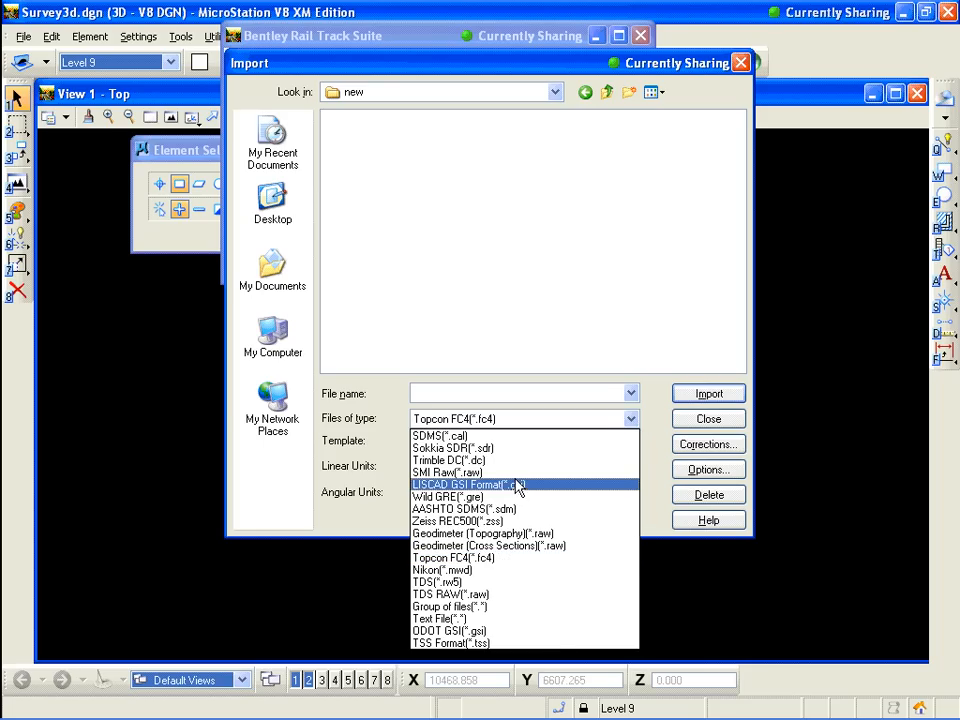
{"action": "left_click", "coordinate": [454, 448]}
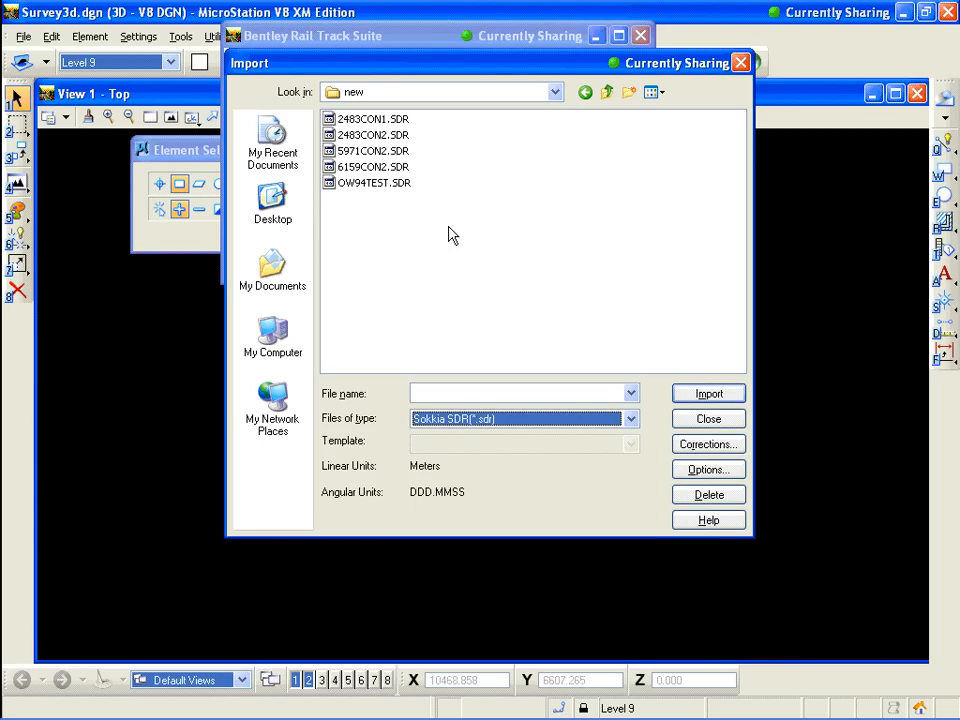
{"action": "left_click", "coordinate": [377, 121]}
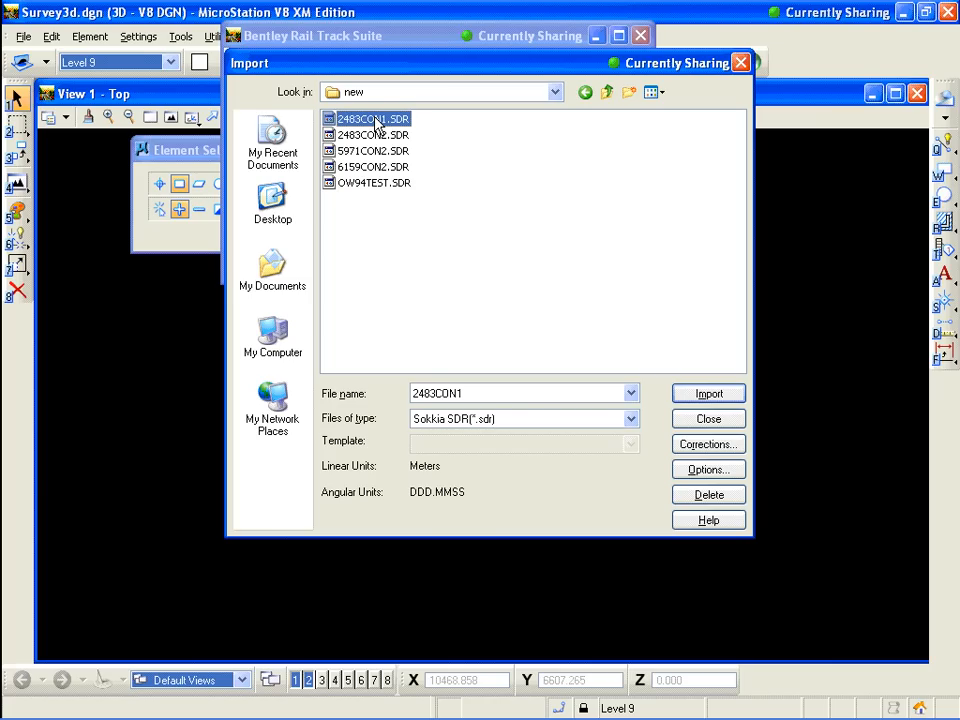
Select all five SDR files in the folder, import them, and ignore all code errors during the import
{"action": "left_click", "coordinate": [388, 184], "text": "shift"}
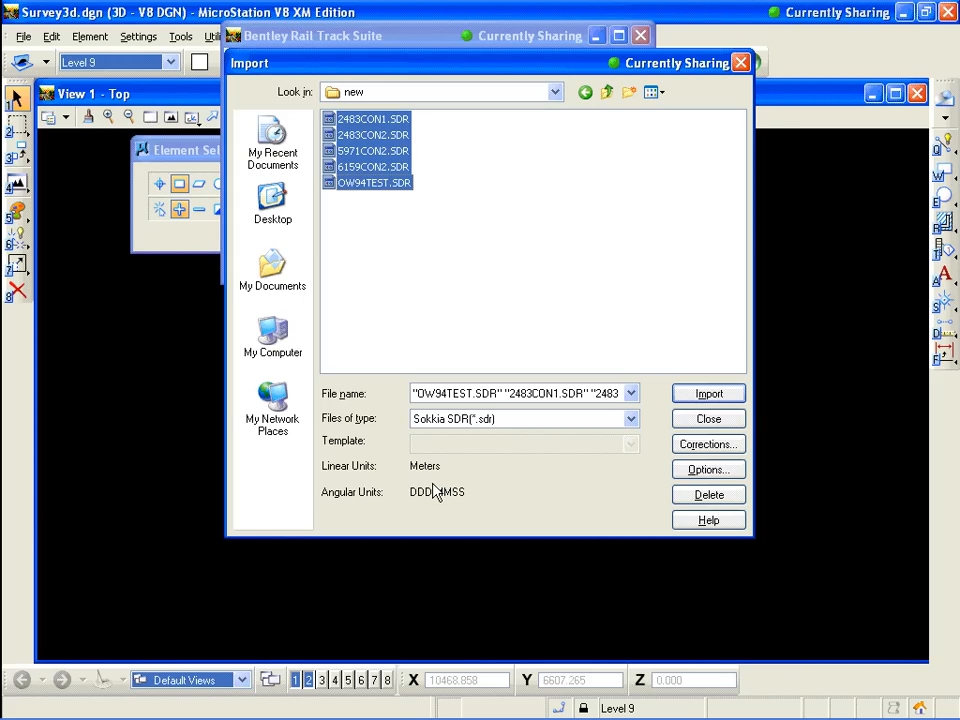
{"action": "left_click", "coordinate": [726, 395]}
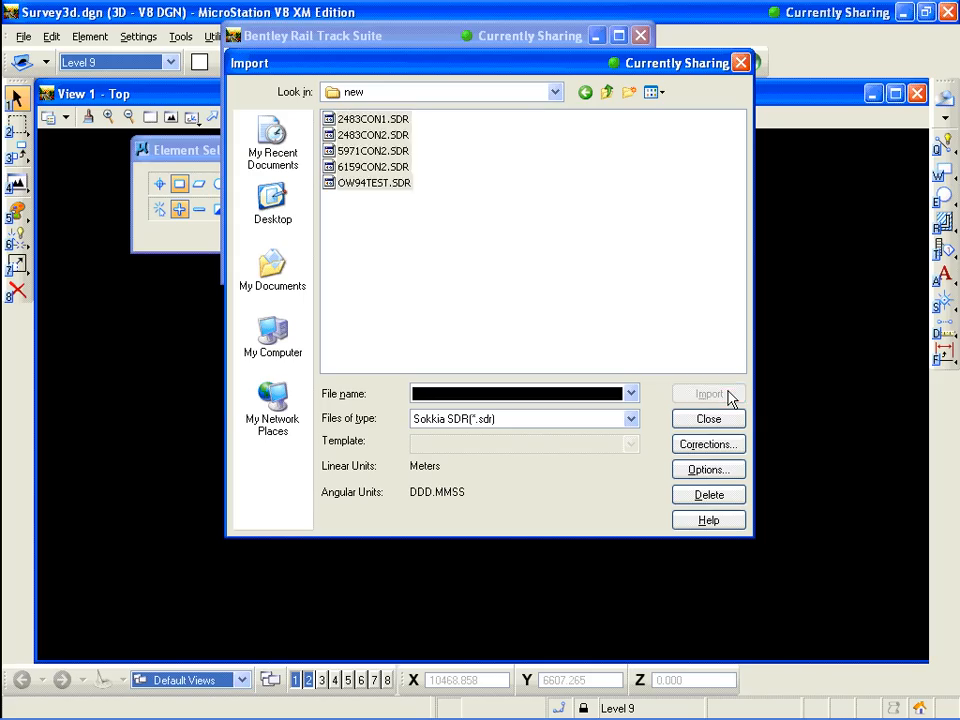
{"action": "left_click", "coordinate": [725, 422]}
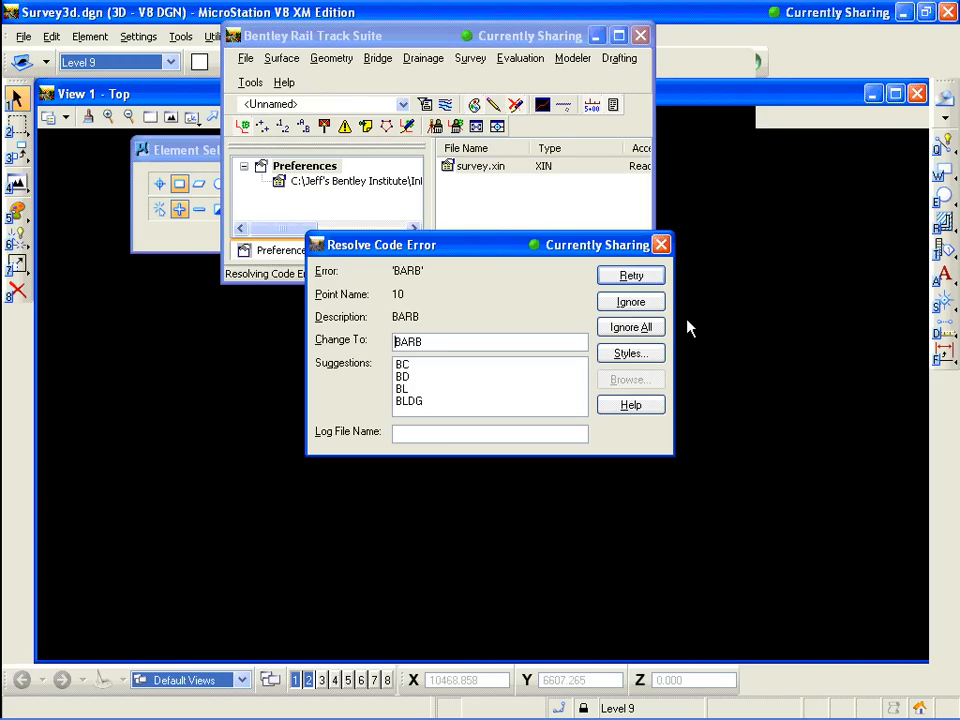
{"action": "left_click", "coordinate": [652, 330]}
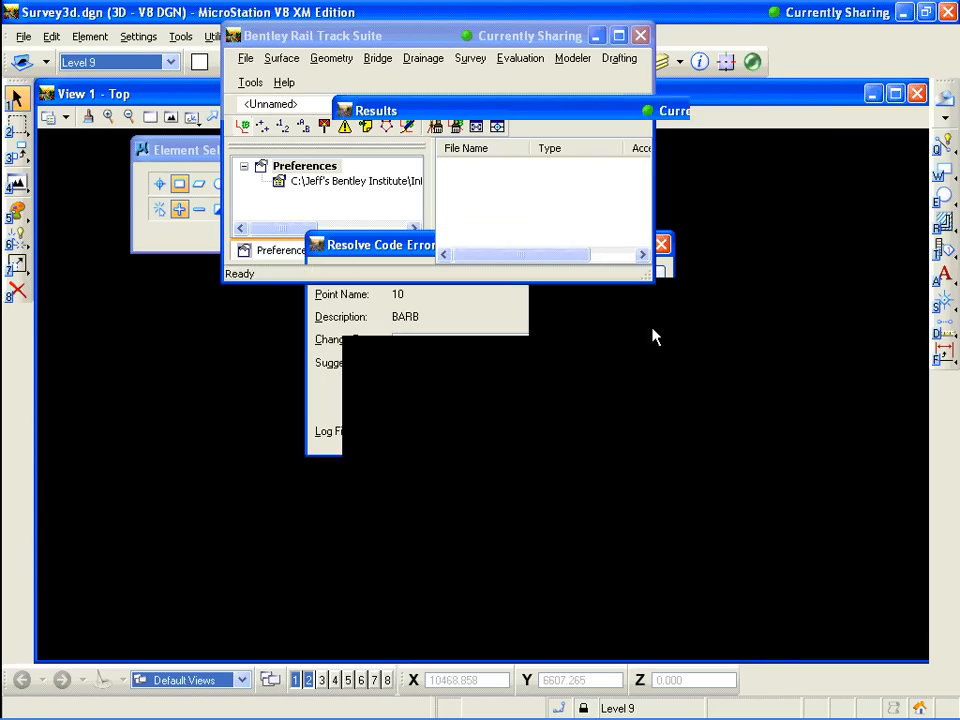
{"action": "left_click", "coordinate": [790, 141]}
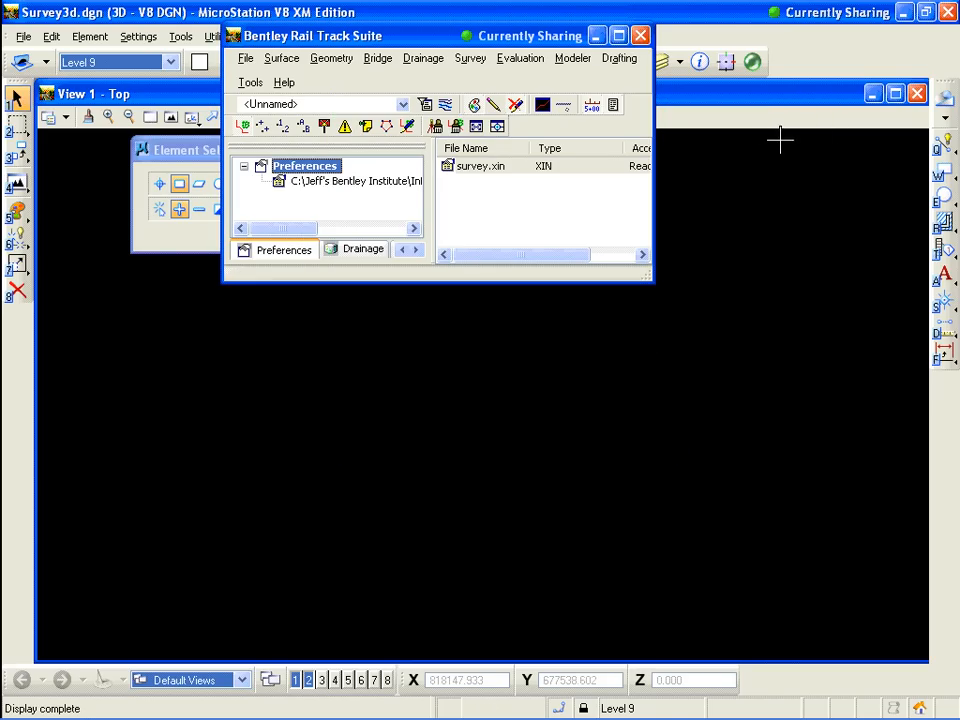
Open the fieldbook data and scroll through the imported stations to review them
{"action": "left_click", "coordinate": [470, 59]}
{"action": "left_click", "coordinate": [484, 171]}
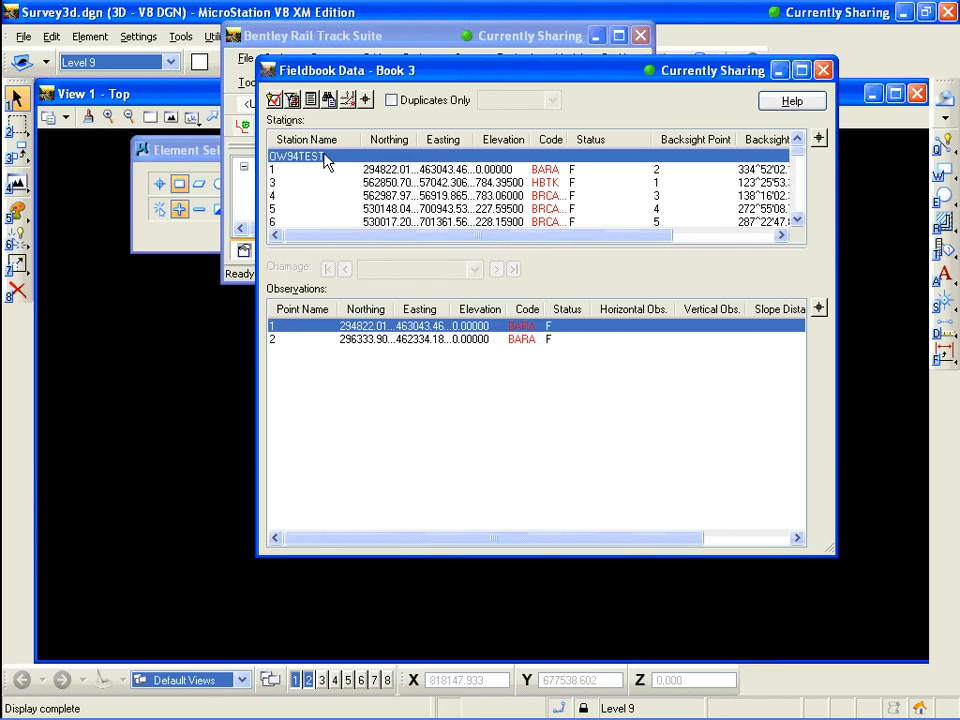
{"action": "scroll", "coordinate": [800, 213], "scroll_direction": "down", "scroll_amount": 2}
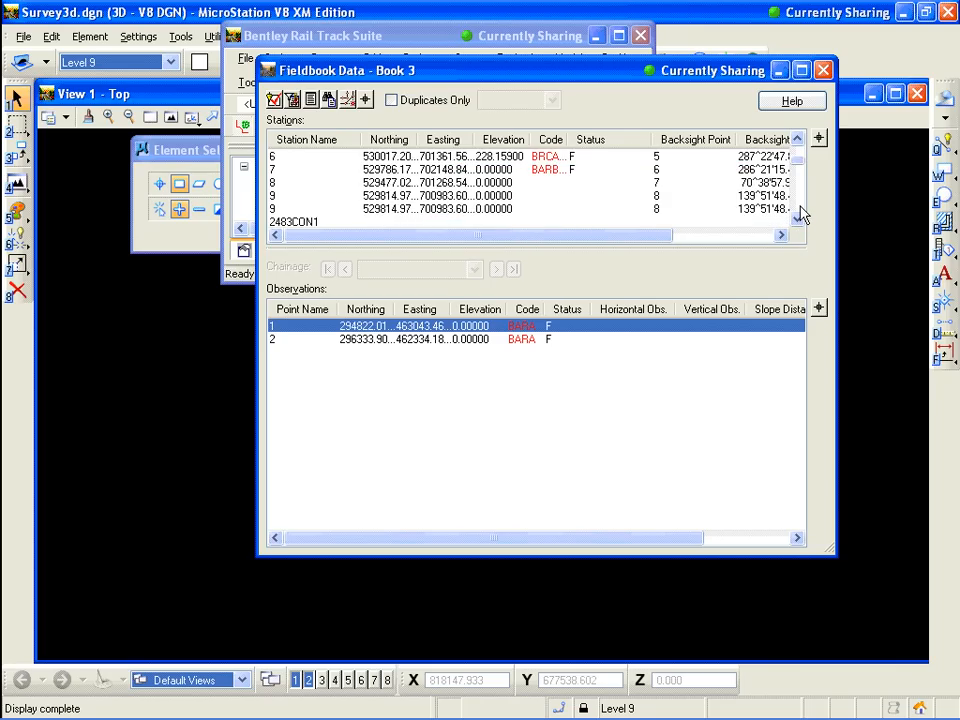
{"action": "scroll", "coordinate": [800, 213], "scroll_direction": "down", "scroll_amount": 2}
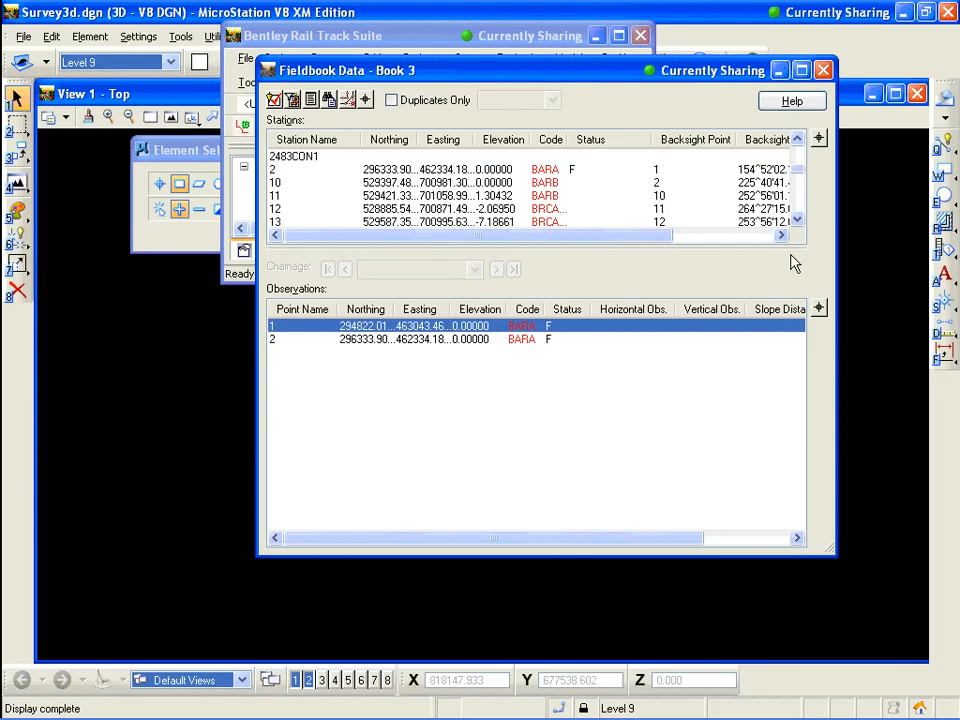
{"action": "scroll", "coordinate": [800, 217], "scroll_direction": "down", "scroll_amount": 2}
{"action": "scroll", "coordinate": [800, 217], "scroll_direction": "down", "scroll_amount": 2}
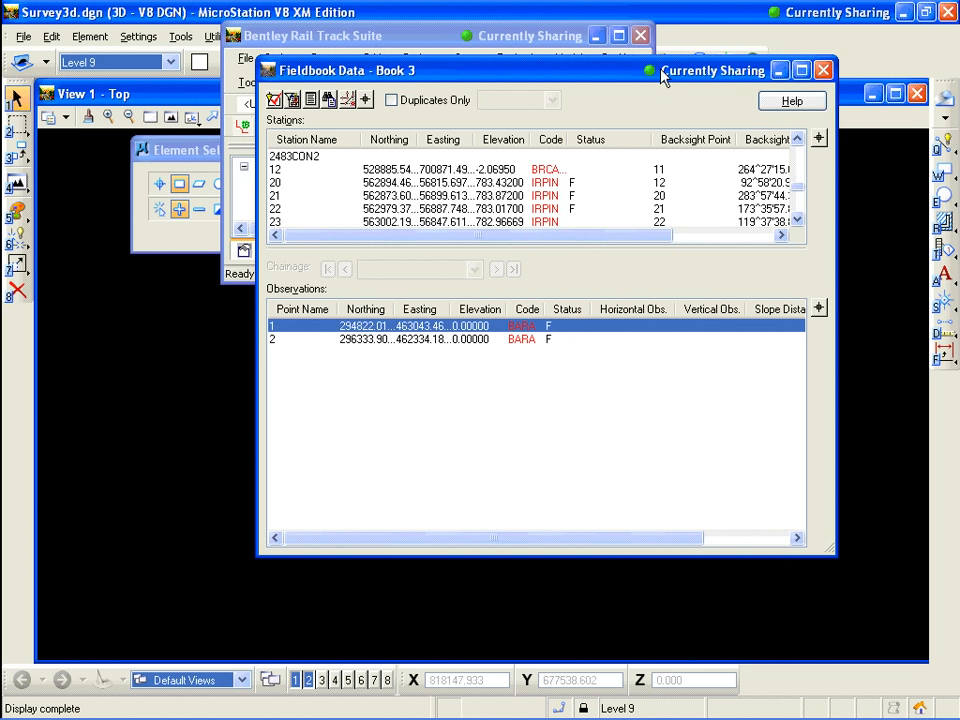
{"action": "left_click_drag", "start_coordinate": [664, 72], "coordinate": [537, 84]}
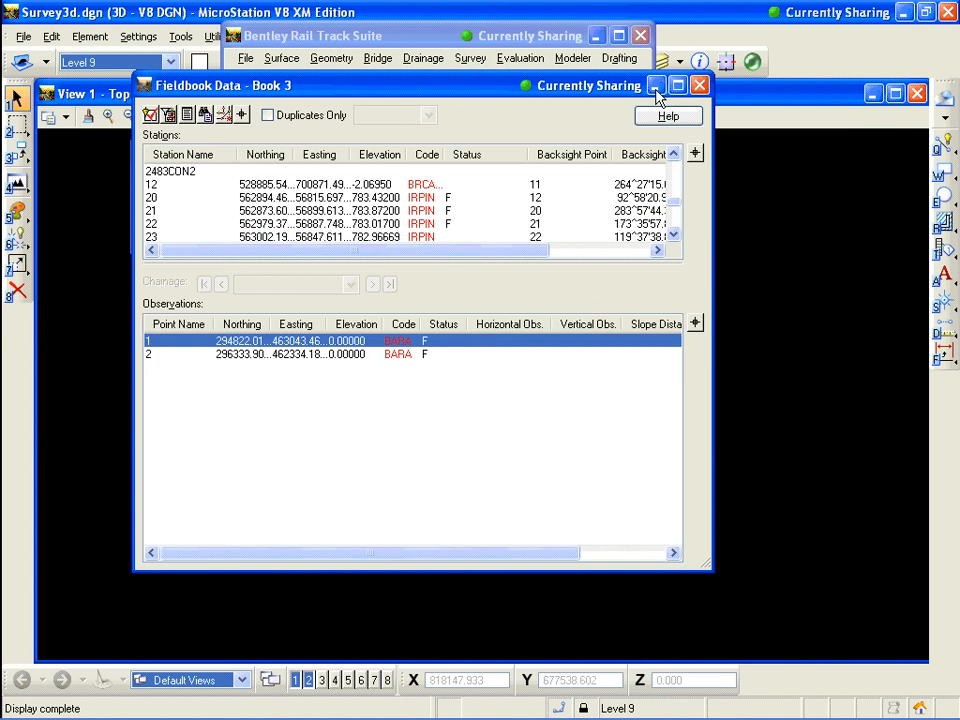
{"action": "left_click", "coordinate": [656, 87]}
Fit the view to the survey data and turn on display of point names
{"action": "left_click", "coordinate": [471, 59]}
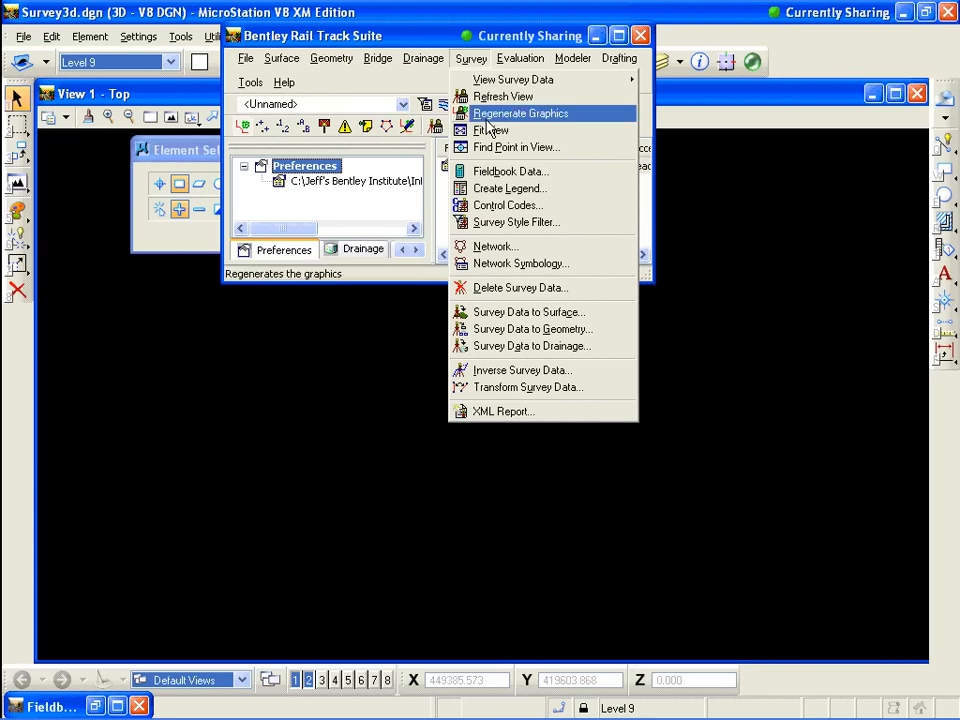
{"action": "left_click", "coordinate": [489, 133]}
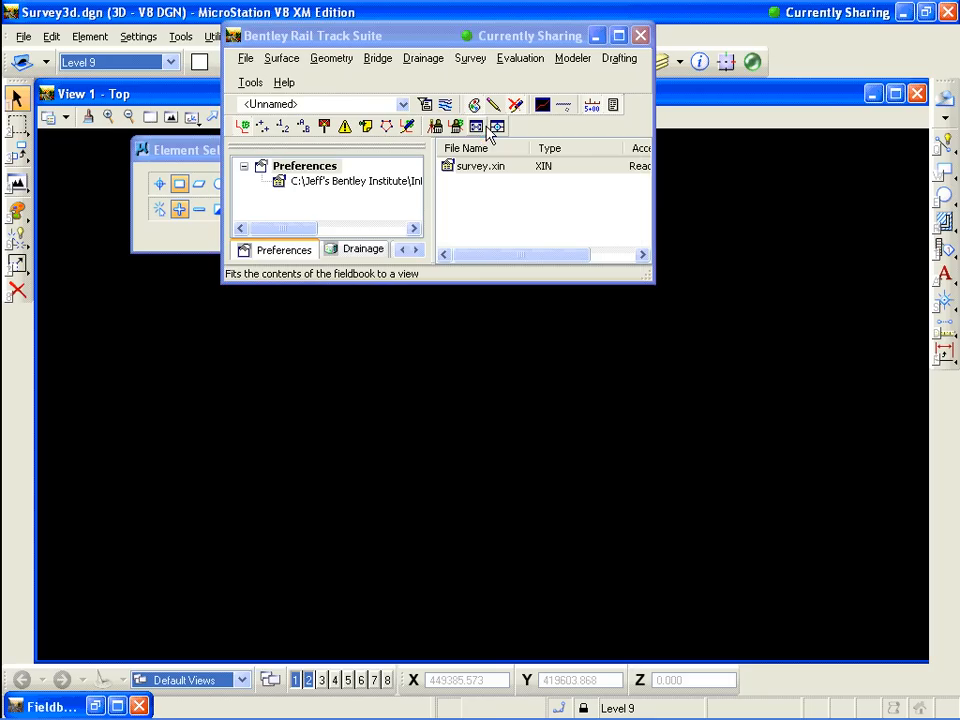
{"action": "mouse_move", "coordinate": [454, 43]}
{"action": "left_mouse_down"}
{"action": "mouse_move", "coordinate": [415, 36]}
{"action": "mouse_move", "coordinate": [178, 76]}
{"action": "mouse_move", "coordinate": [256, 104]}
{"action": "mouse_move", "coordinate": [525, 42]}
{"action": "left_mouse_up"}
{"action": "left_click", "coordinate": [546, 60]}
{"action": "mouse_move", "coordinate": [668, 83]}
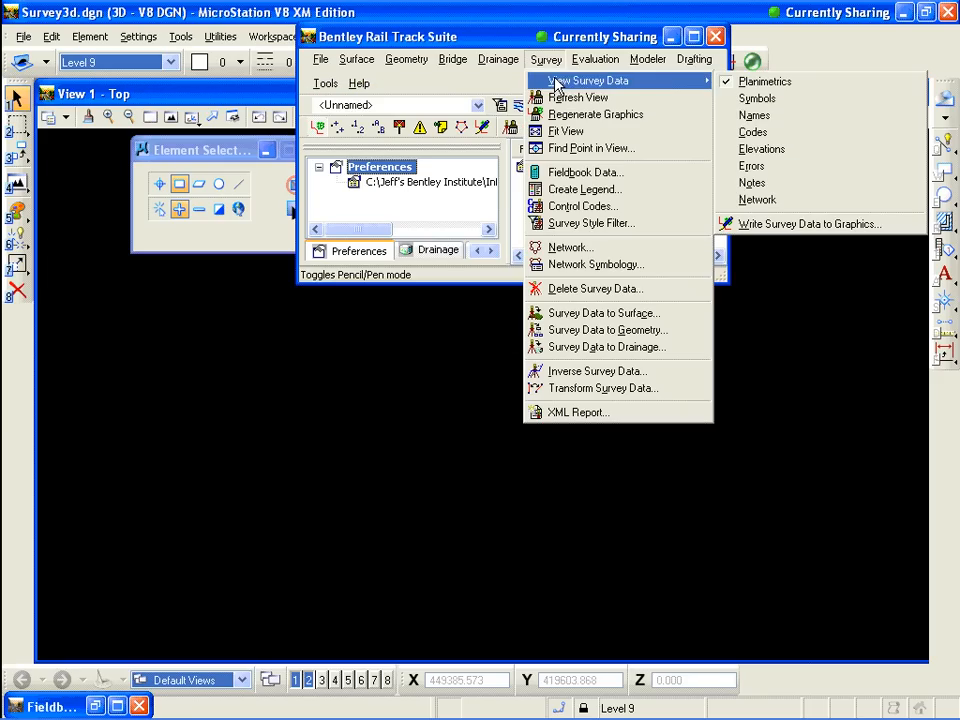
{"action": "left_click", "coordinate": [766, 117]}
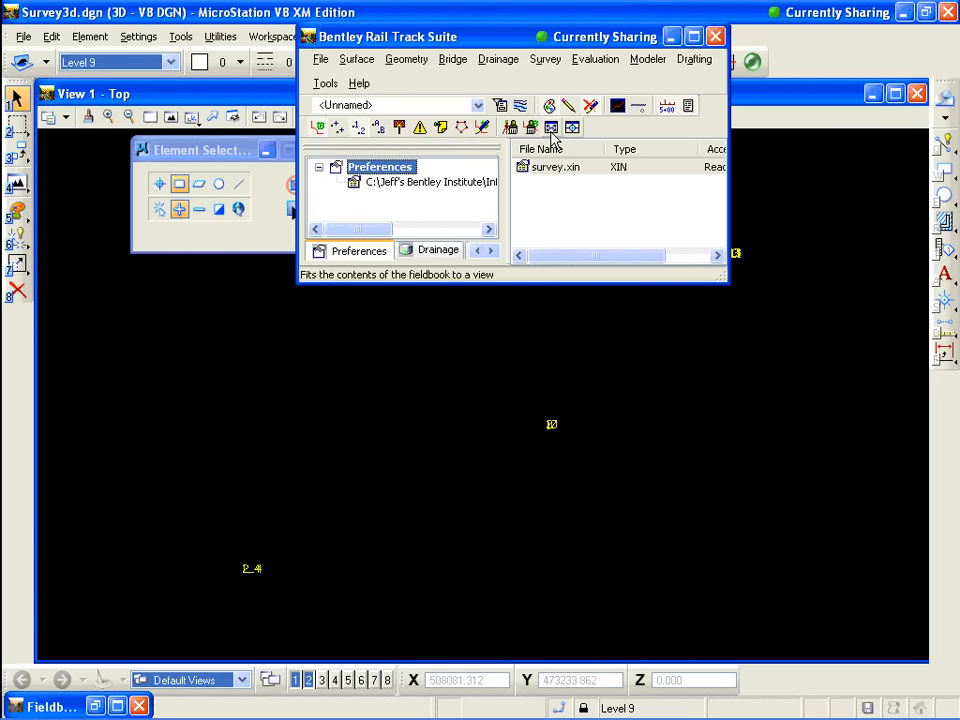
Set network symbology to show Line Traverse with directional arrows of length 20 and angle 20°
{"action": "left_click_drag", "start_coordinate": [503, 45], "coordinate": [456, 43]}
{"action": "left_click", "coordinate": [495, 58]}
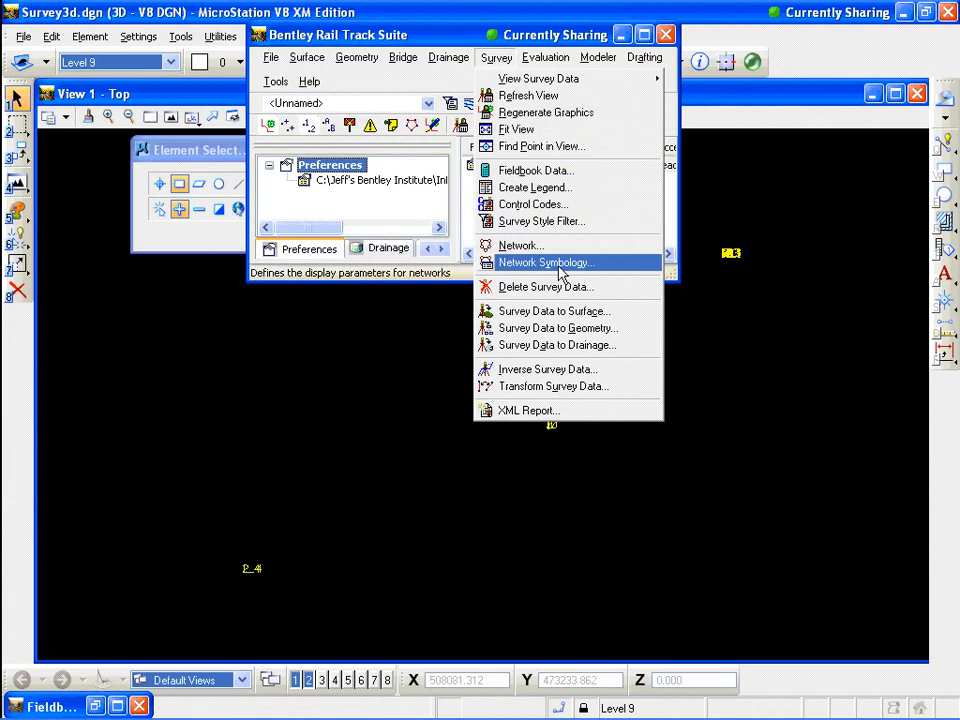
{"action": "left_click", "coordinate": [558, 265]}
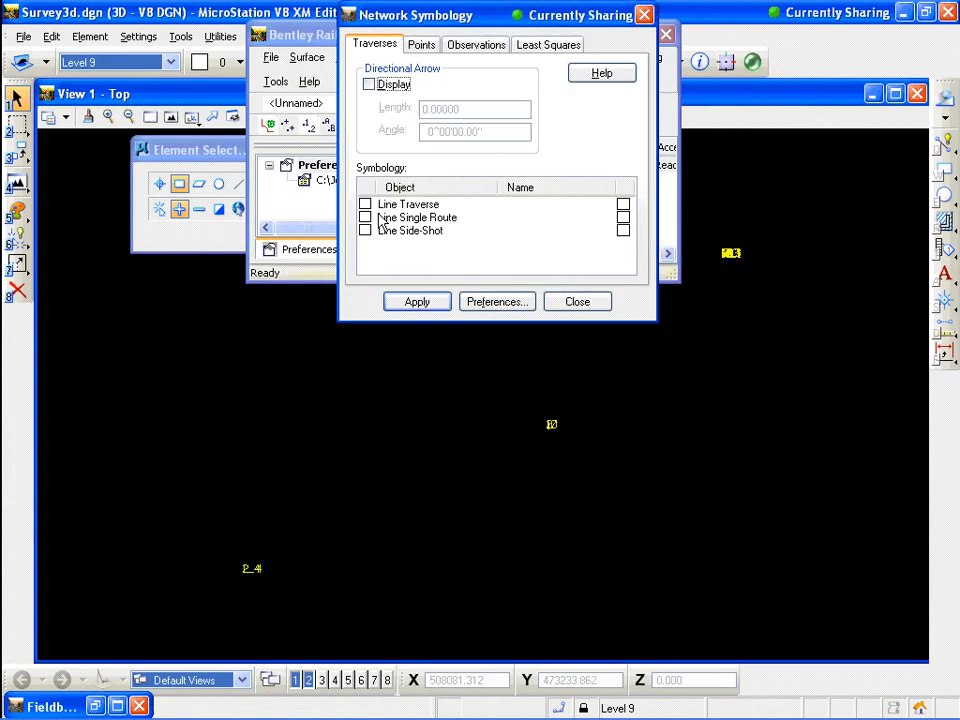
{"action": "left_click", "coordinate": [365, 204]}
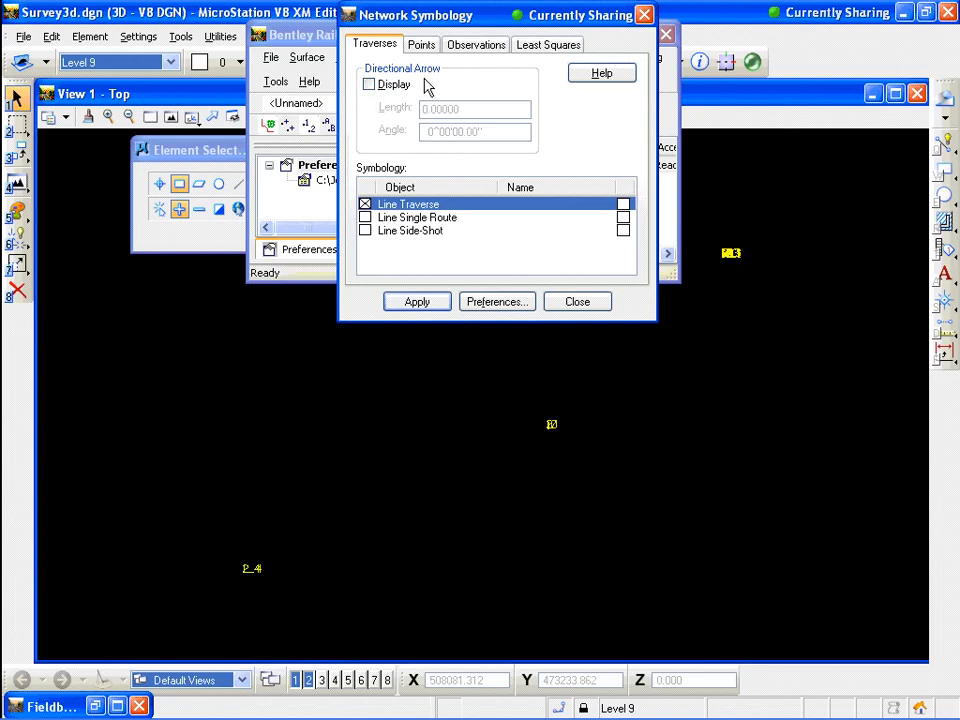
{"action": "left_click", "coordinate": [369, 85]}
{"action": "double_click", "coordinate": [414, 111]}
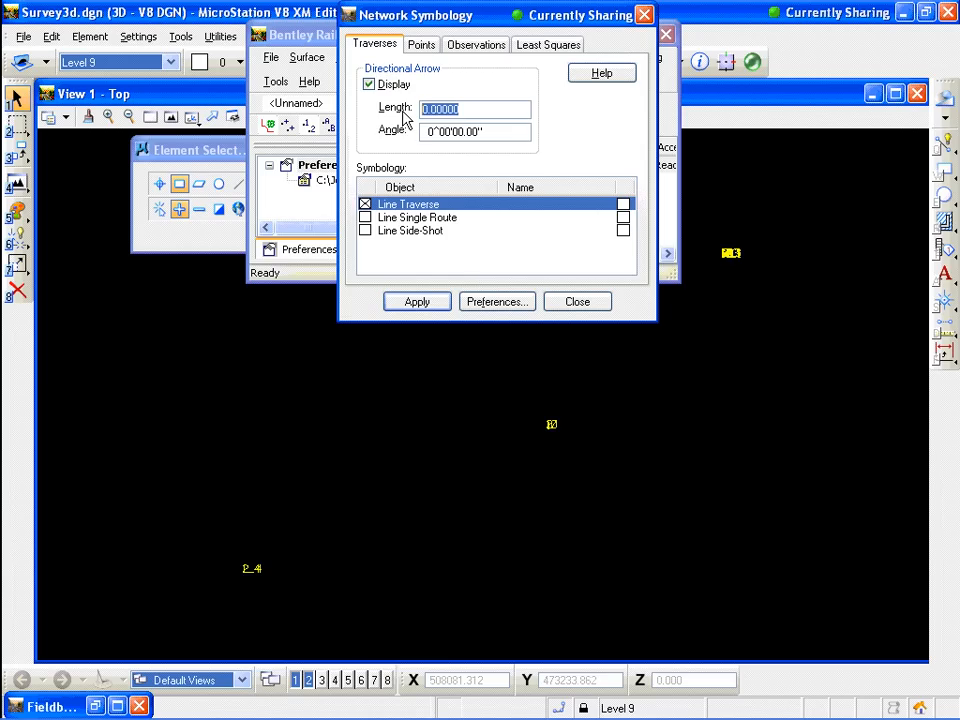
{"action": "type", "text": "20"}
{"action": "key", "text": "Tab"}
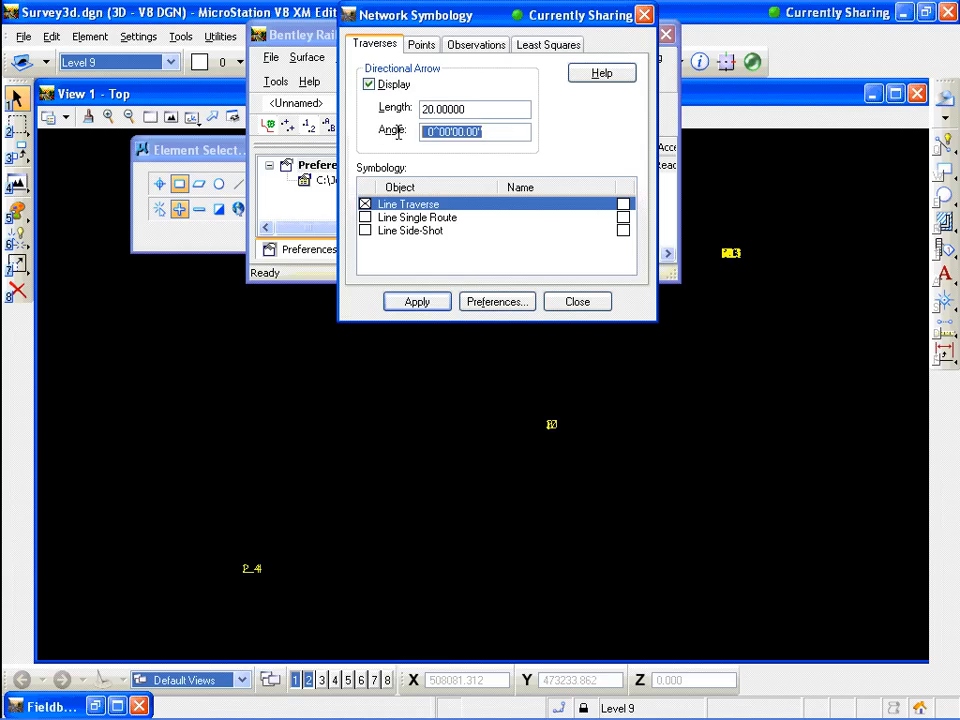
{"action": "type", "text": "20"}
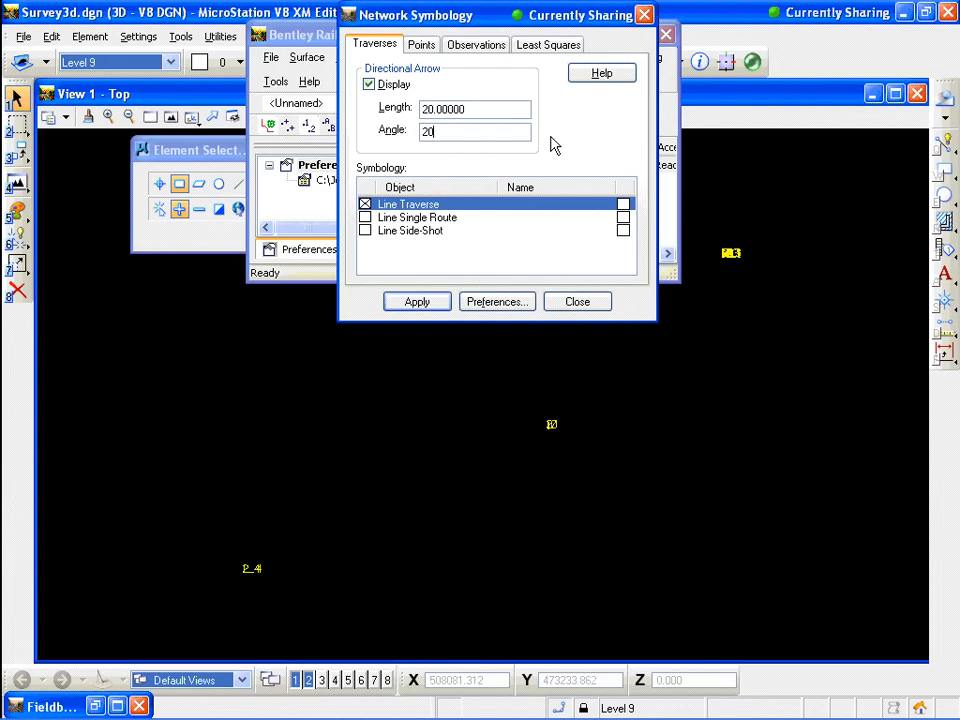
{"action": "left_click", "coordinate": [427, 305]}
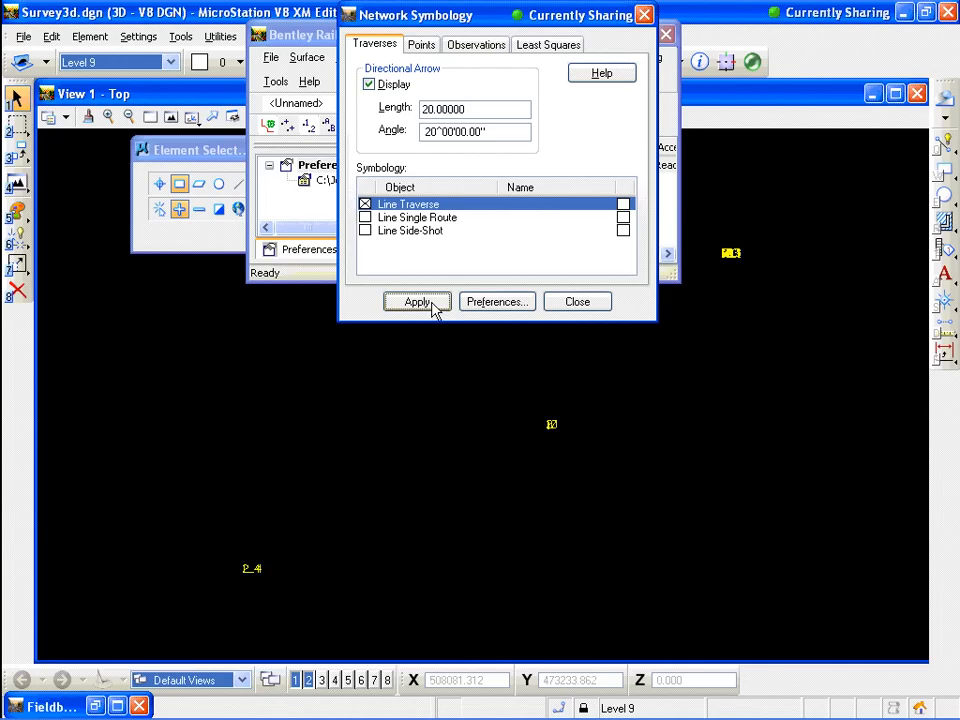
{"action": "left_click", "coordinate": [594, 306]}
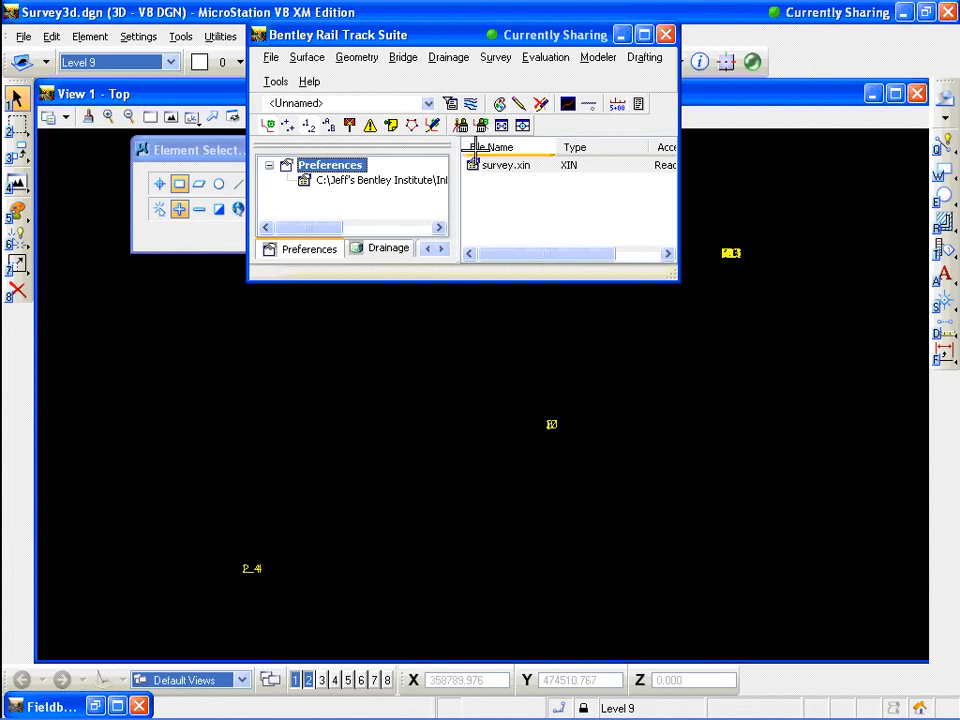
Turn on display of the survey network in the view
{"action": "left_click", "coordinate": [484, 56]}
{"action": "mouse_move", "coordinate": [500, 82]}
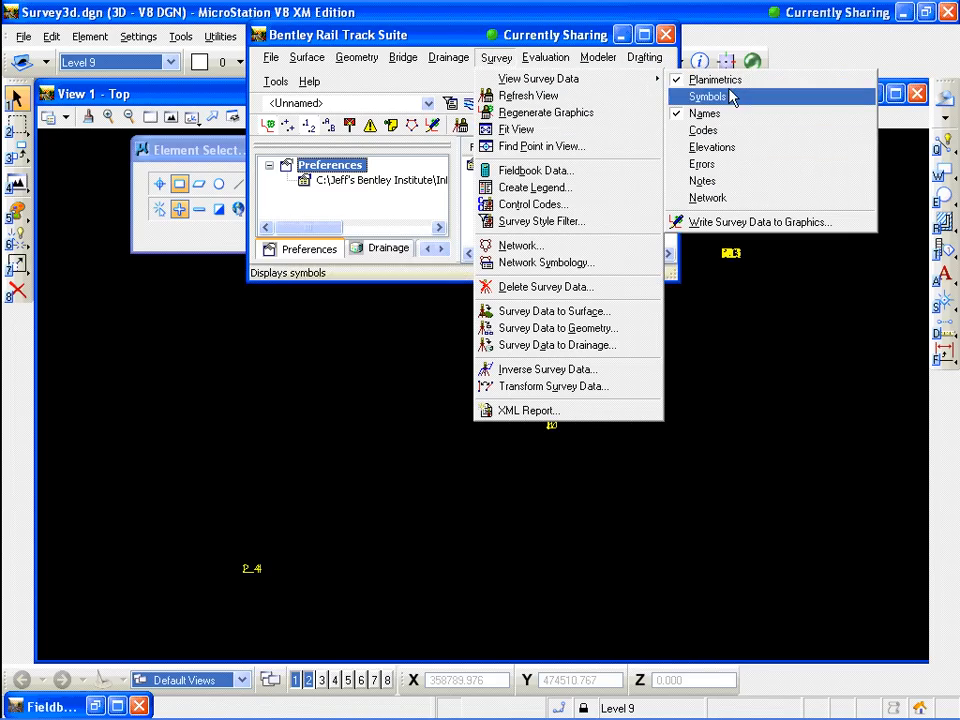
{"action": "left_click", "coordinate": [706, 198]}
{"action": "scroll", "coordinate": [719, 197], "scroll_direction": "down", "scroll_amount": 1}
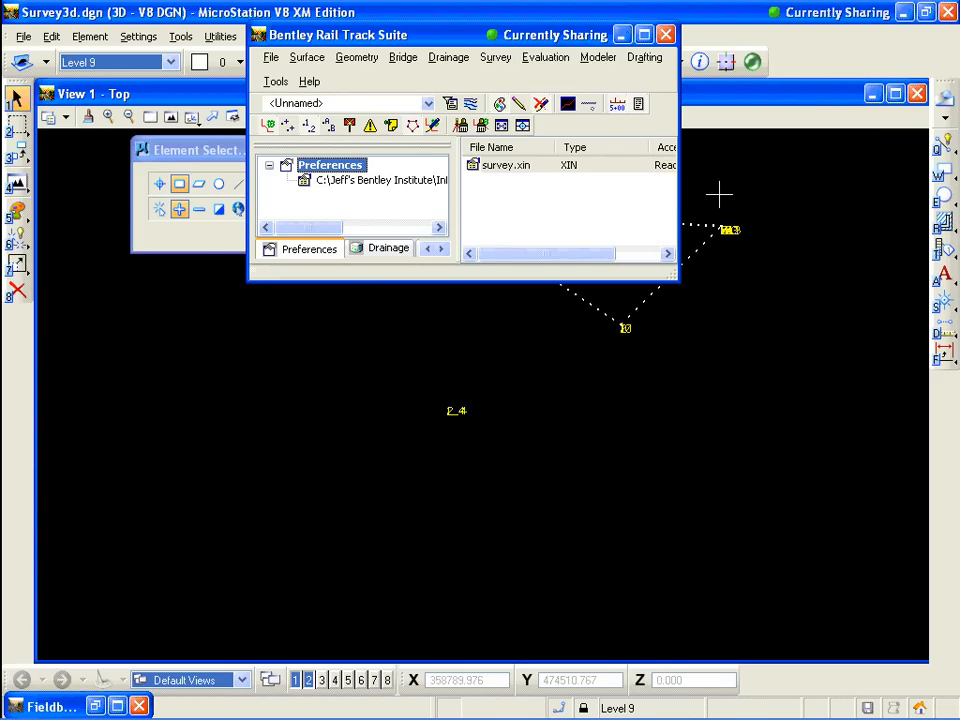
{"action": "scroll", "coordinate": [716, 175], "scroll_direction": "up", "scroll_amount": 1}
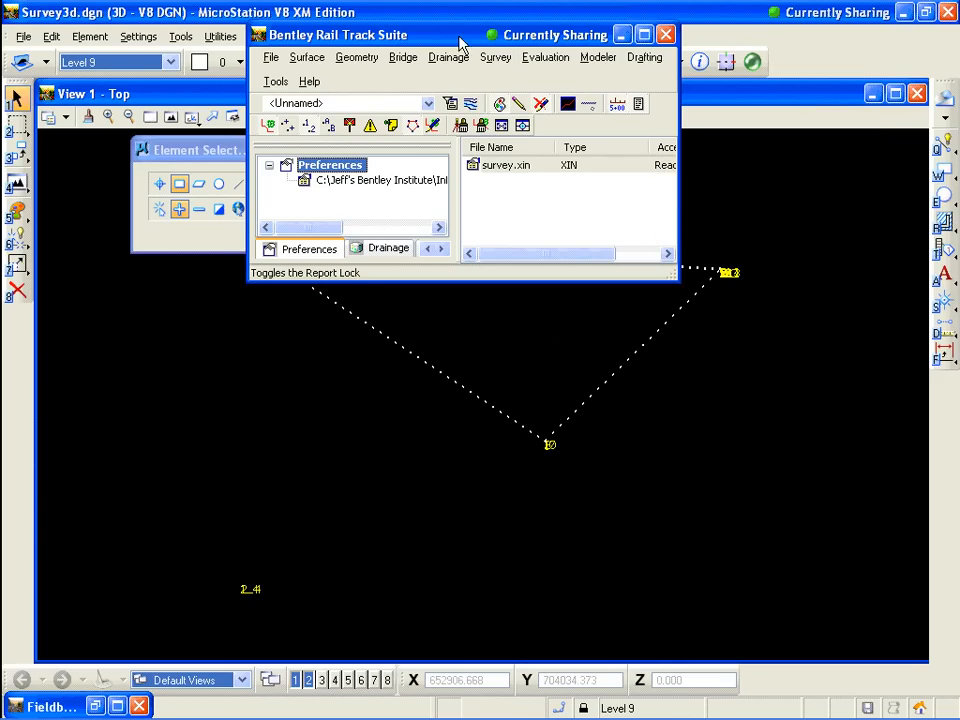
Zoom into the traverse network around the survey points to examine it
{"action": "left_click_drag", "start_coordinate": [460, 44], "coordinate": [414, 107]}
{"action": "left_click", "coordinate": [150, 117]}
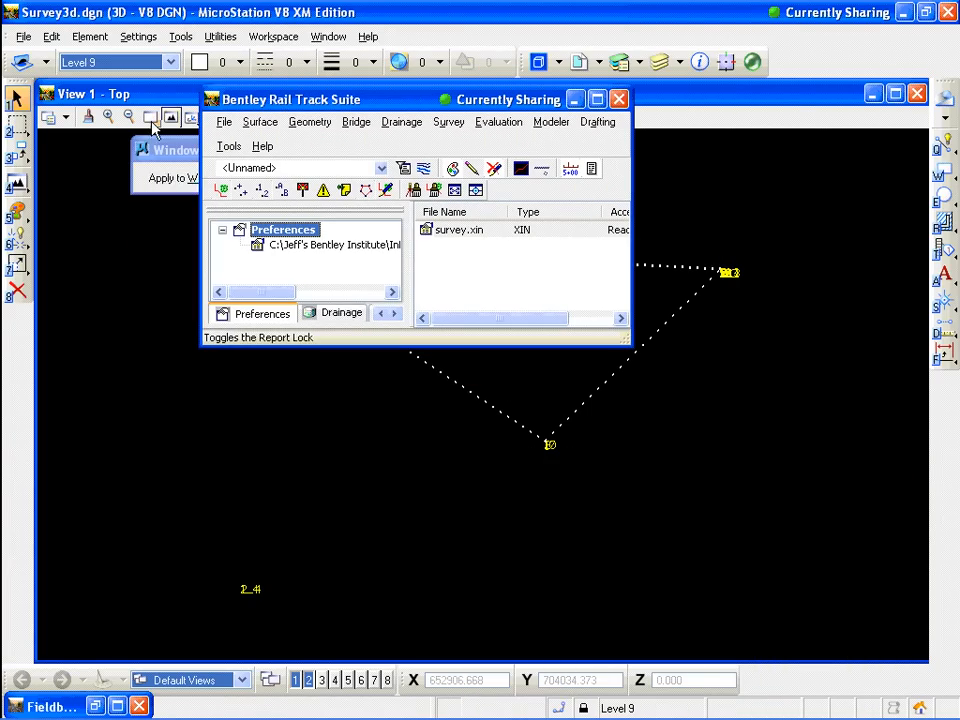
{"action": "left_click", "coordinate": [718, 267]}
{"action": "left_click", "coordinate": [735, 277]}
{"action": "left_click_drag", "start_coordinate": [408, 101], "coordinate": [725, 103]}
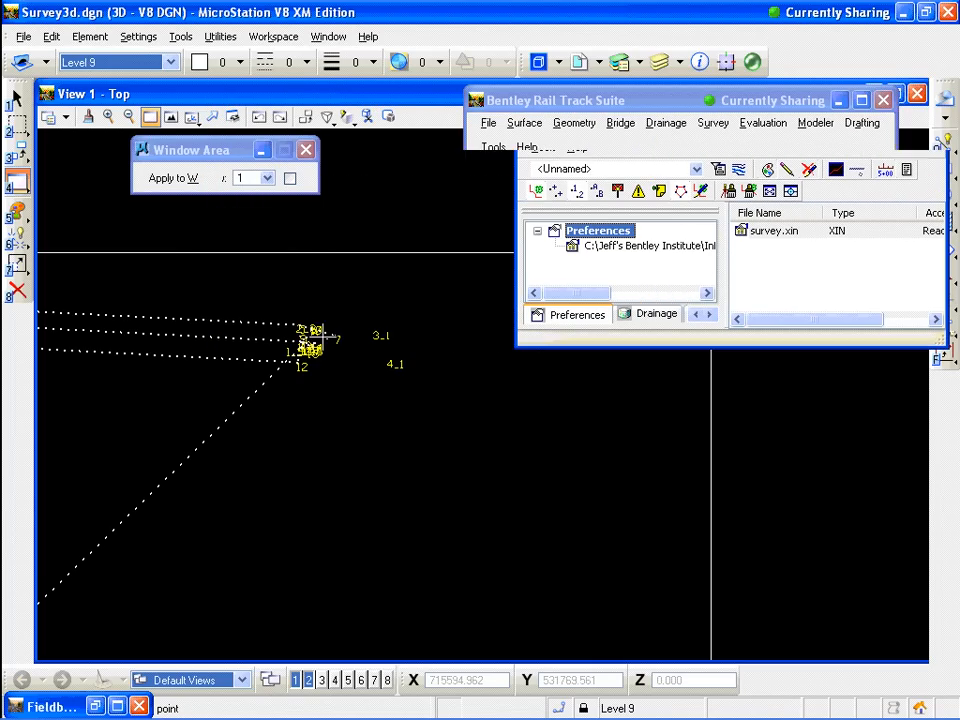
{"action": "left_click", "coordinate": [268, 298]}
{"action": "left_click", "coordinate": [343, 358]}
{"action": "left_click", "coordinate": [641, 448]}
{"action": "left_click", "coordinate": [656, 462]}
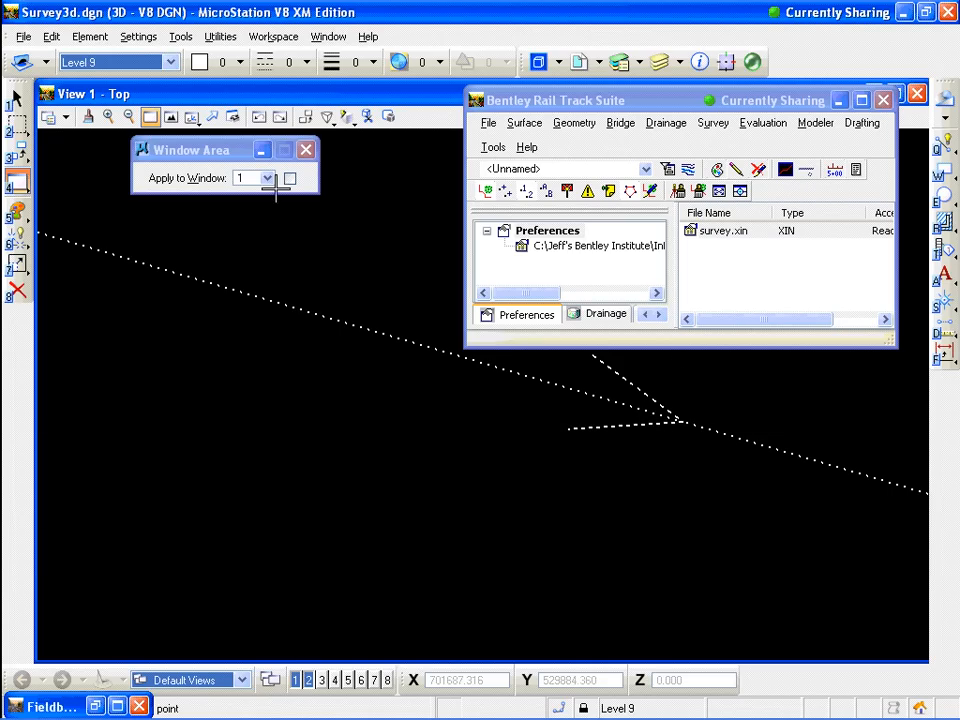
{"action": "left_click", "coordinate": [129, 117]}
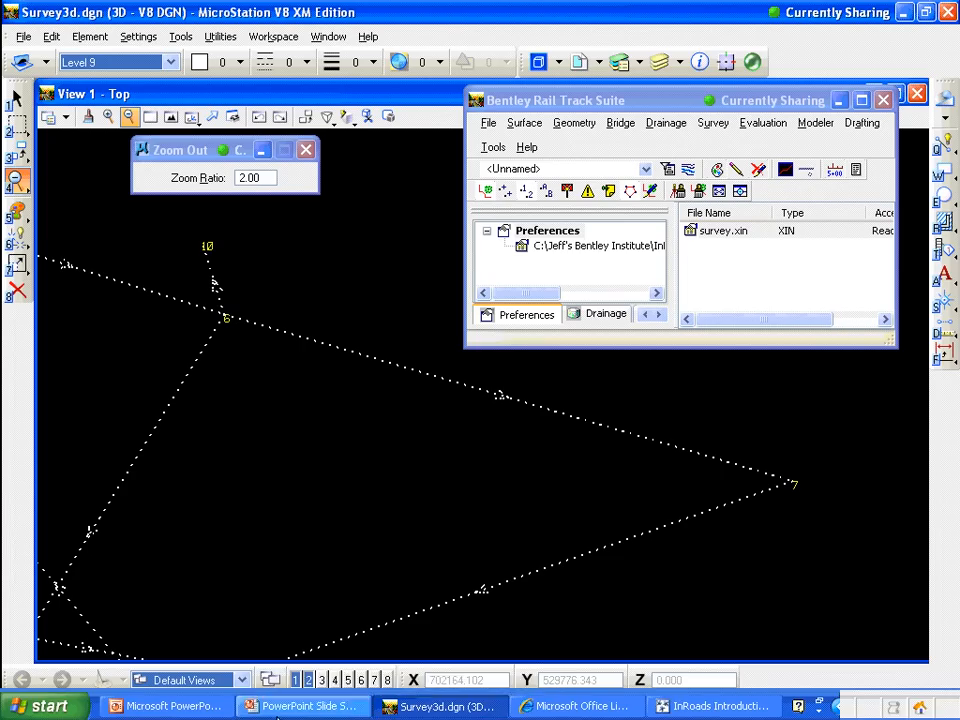
{"action": "left_click", "coordinate": [621, 102]}
{"action": "left_click_drag", "start_coordinate": [621, 104], "coordinate": [503, 106]}
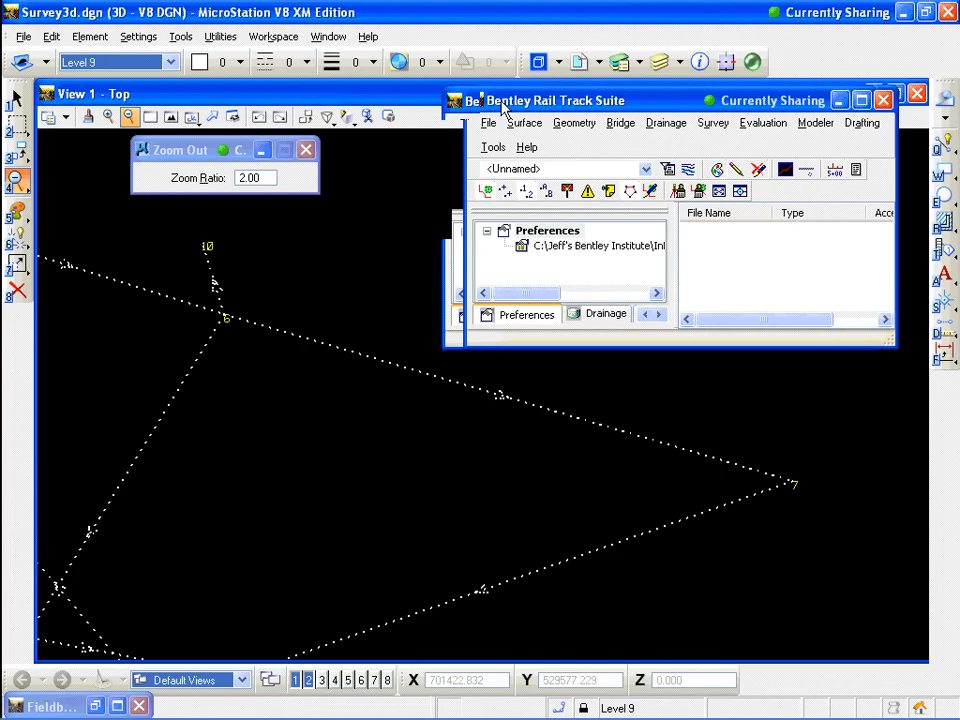
{"action": "left_click_drag", "start_coordinate": [502, 108], "coordinate": [331, 108]}
{"action": "left_click", "coordinate": [356, 551]}
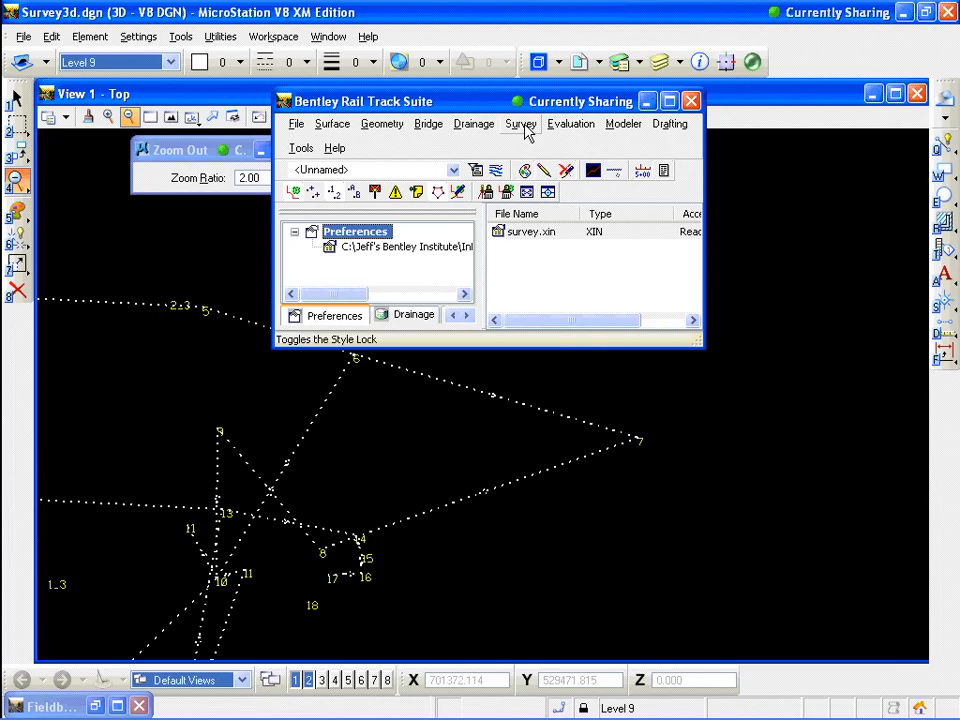
Write all survey data types, including network, to graphics
{"action": "left_click", "coordinate": [524, 128]}
{"action": "mouse_move", "coordinate": [529, 147]}
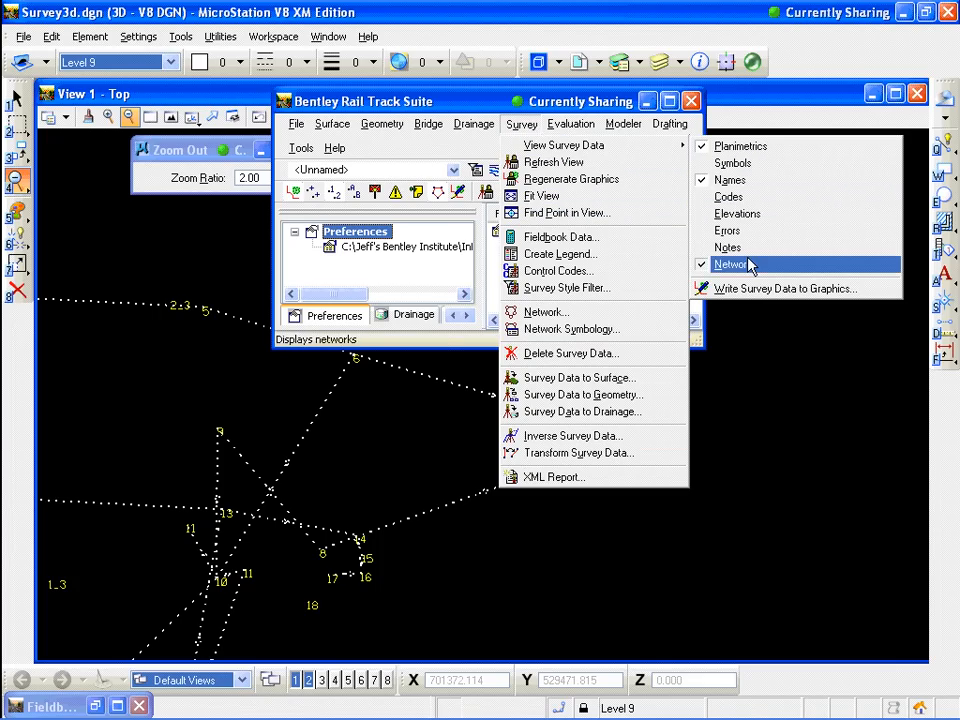
{"action": "left_click", "coordinate": [716, 290]}
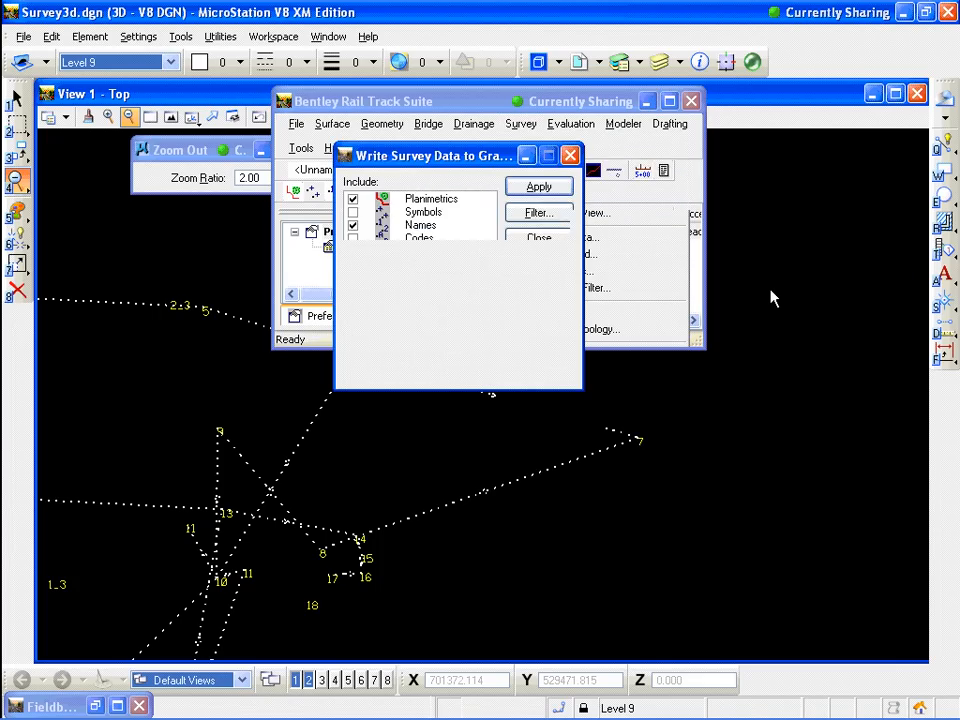
{"action": "left_click", "coordinate": [509, 306]}
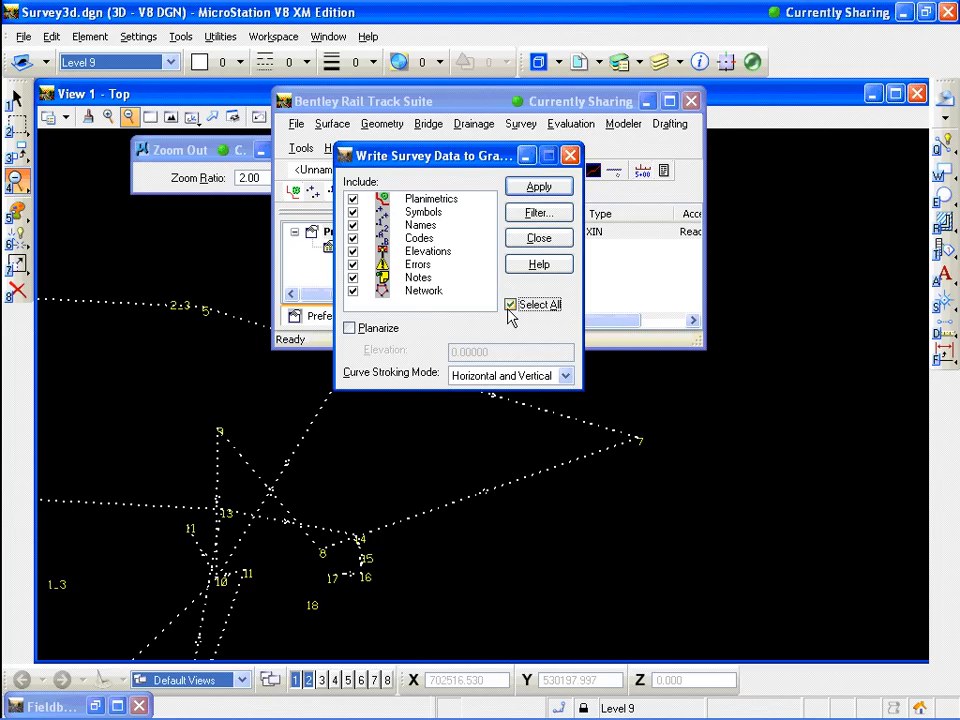
{"action": "left_click", "coordinate": [550, 193]}
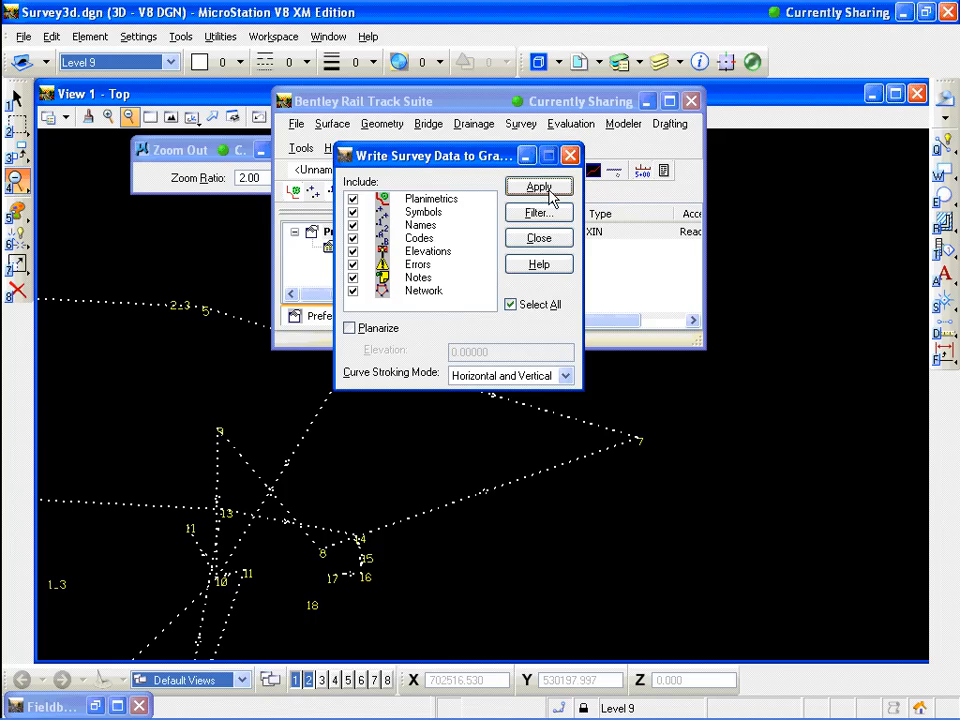
{"action": "left_click", "coordinate": [540, 239]}
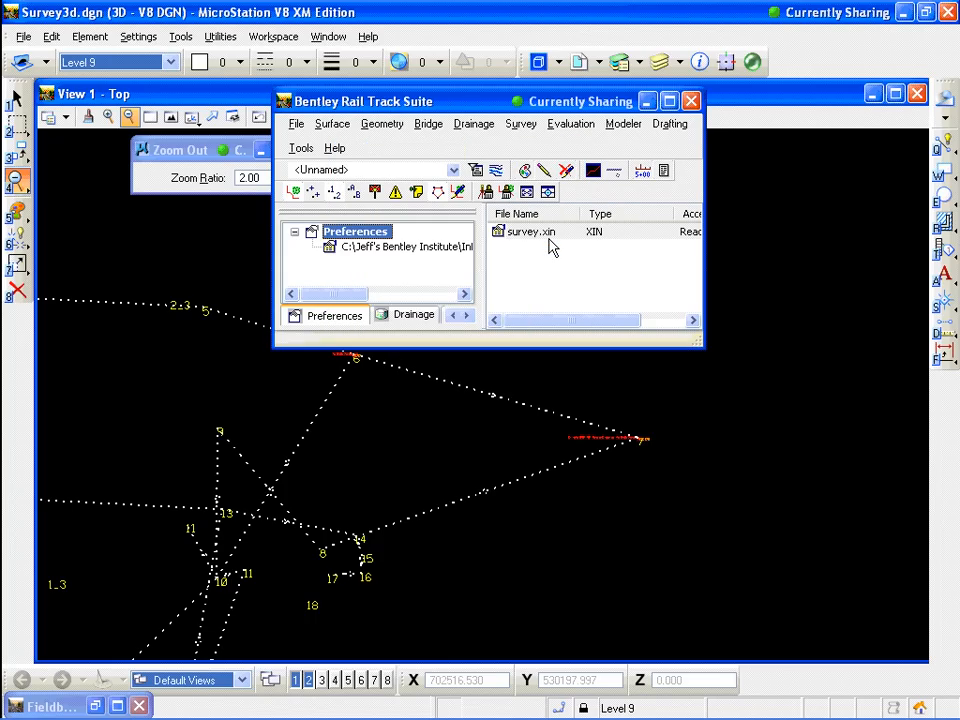
Turn off display of planimetrics, point names and the network for the survey data in the view
{"action": "left_click", "coordinate": [521, 123]}
{"action": "mouse_move", "coordinate": [563, 145]}
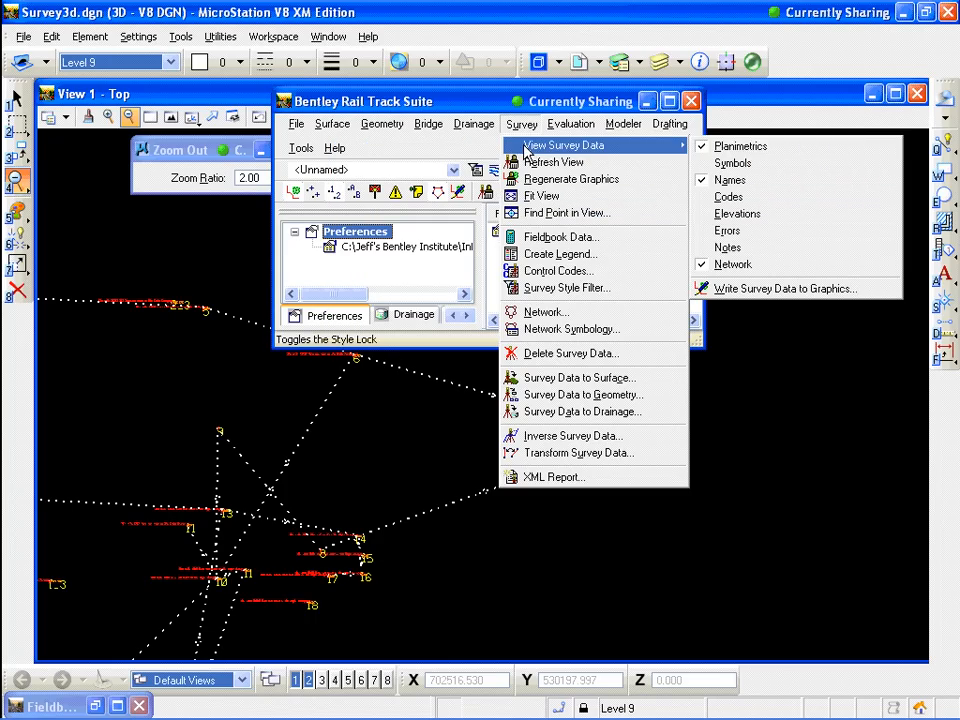
{"action": "left_click", "coordinate": [740, 147]}
{"action": "left_click", "coordinate": [512, 126]}
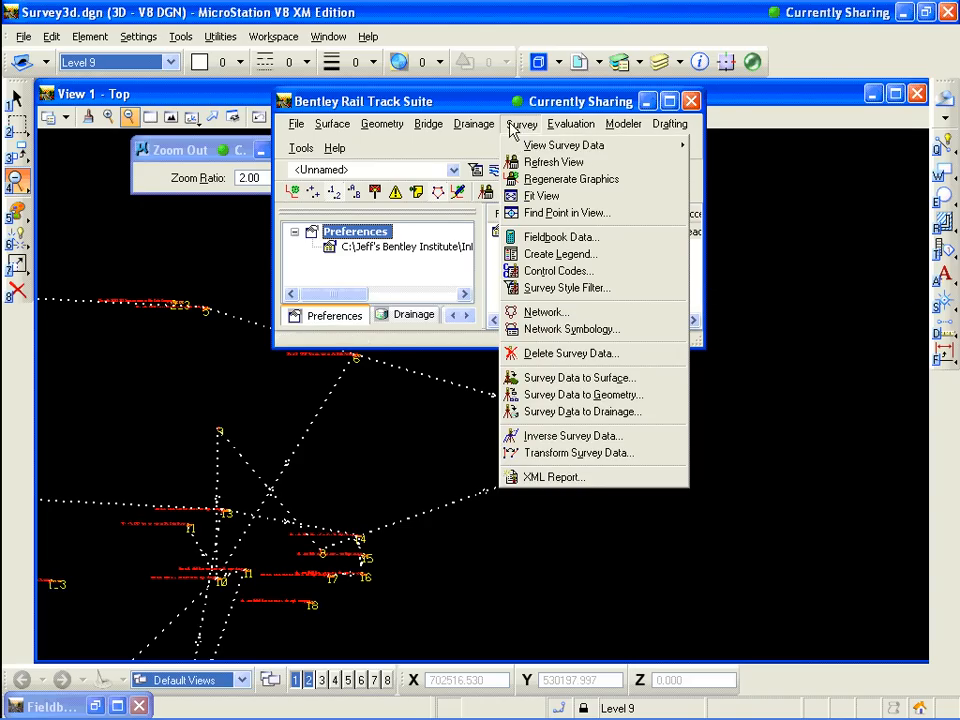
{"action": "mouse_move", "coordinate": [563, 145]}
{"action": "left_click", "coordinate": [773, 189]}
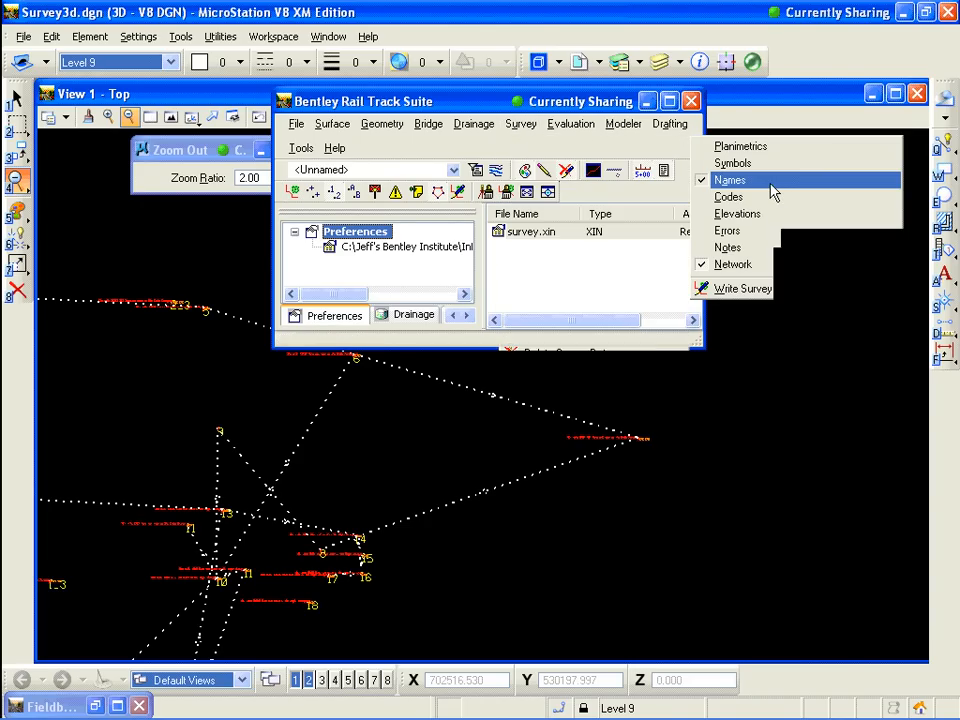
{"action": "left_click", "coordinate": [520, 124]}
{"action": "mouse_move", "coordinate": [563, 145]}
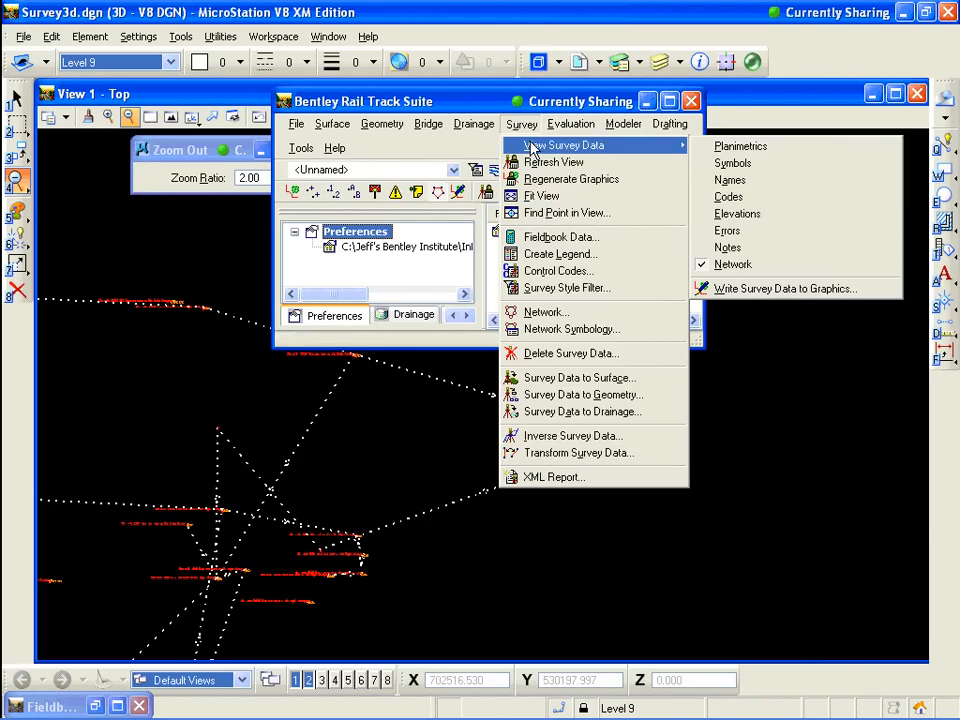
{"action": "left_click", "coordinate": [748, 265]}
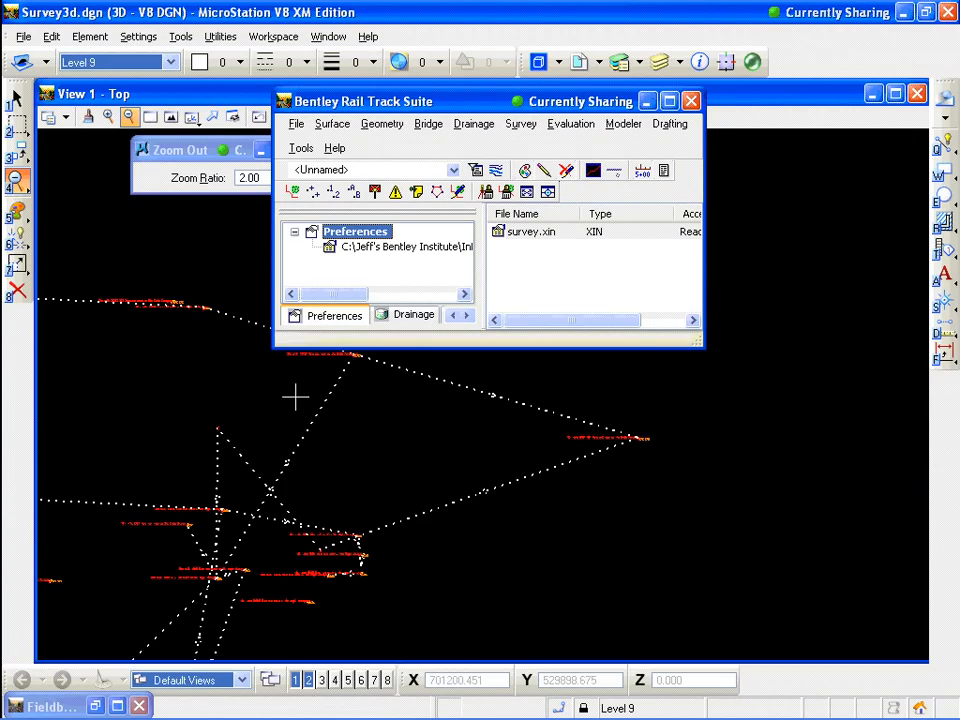
Delete the survey book Book 3 from the survey data
{"action": "scroll", "coordinate": [295, 398], "scroll_direction": "down", "scroll_amount": 5}
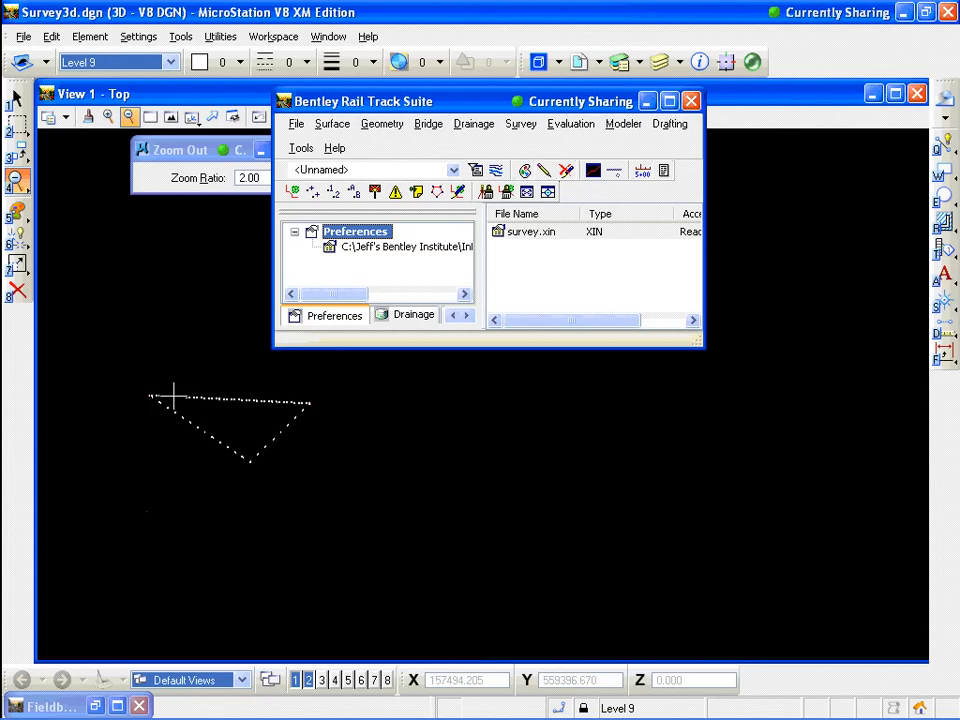
{"action": "left_click", "coordinate": [518, 125]}
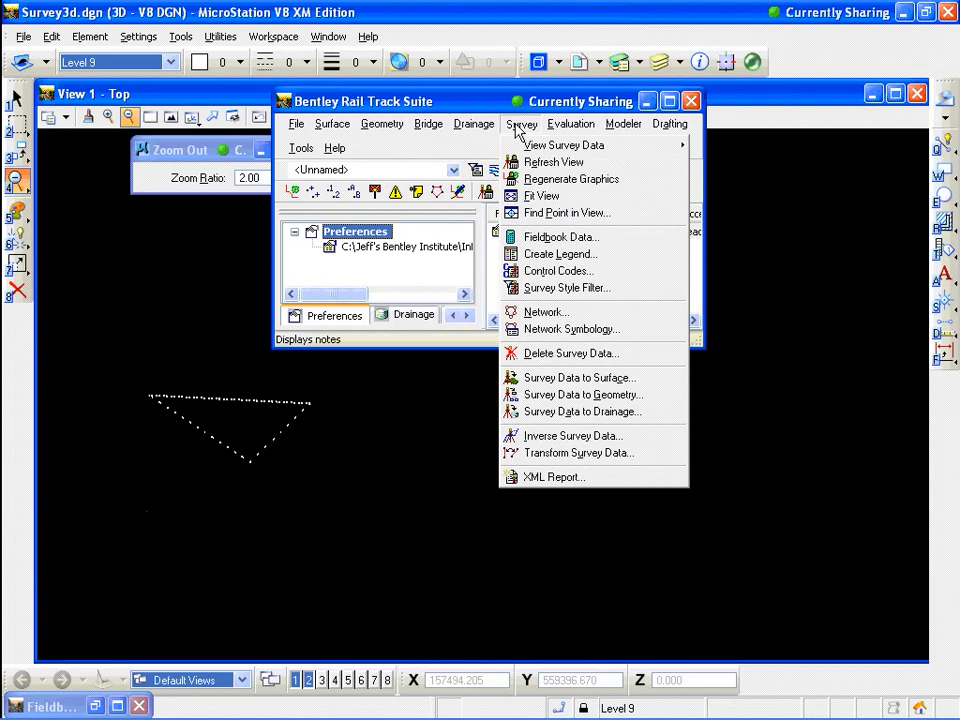
{"action": "left_click", "coordinate": [568, 353]}
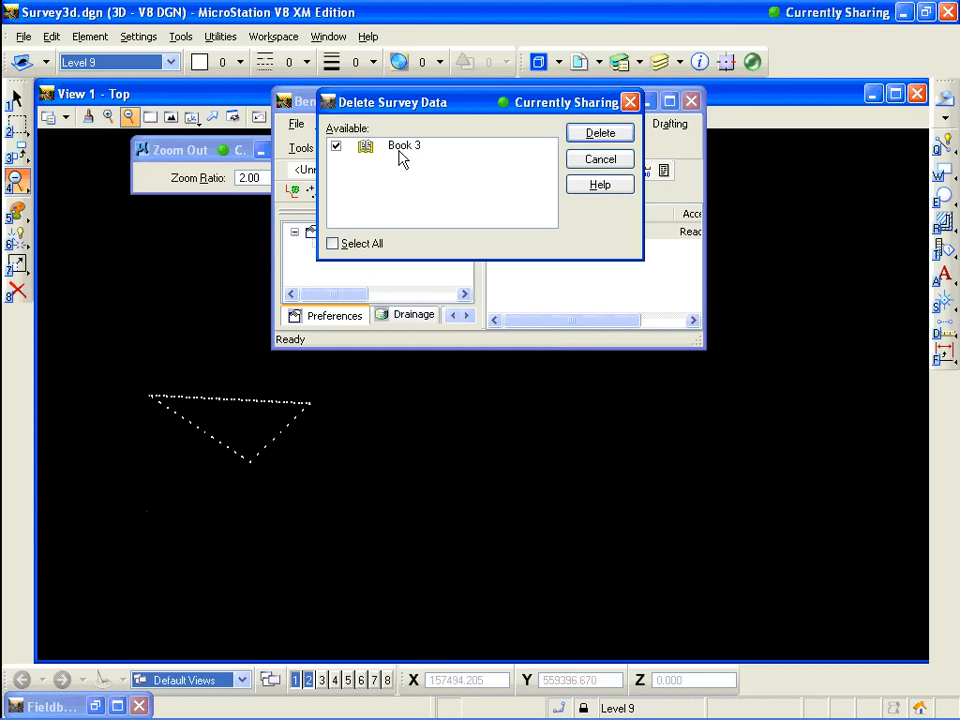
{"action": "left_click", "coordinate": [612, 137]}
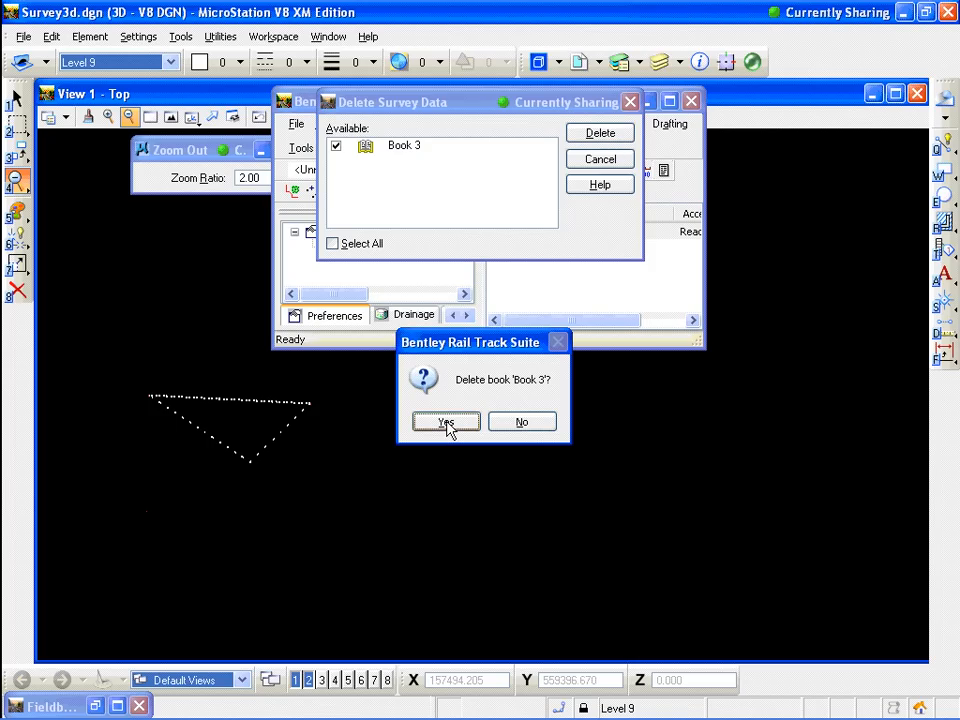
{"action": "left_click", "coordinate": [446, 423]}
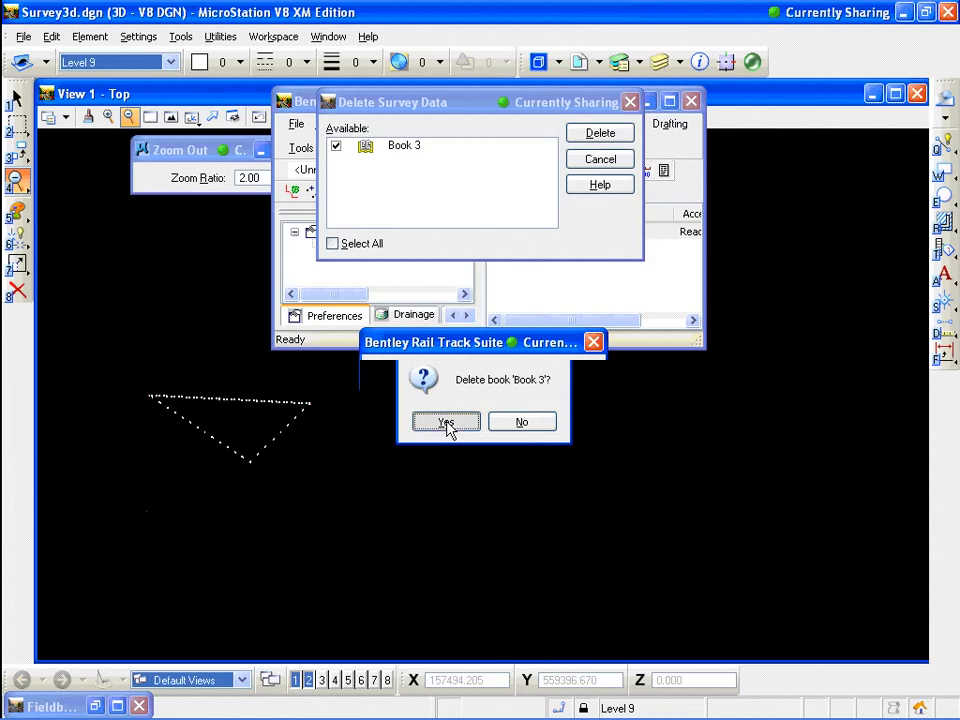
{"action": "left_click", "coordinate": [483, 424]}
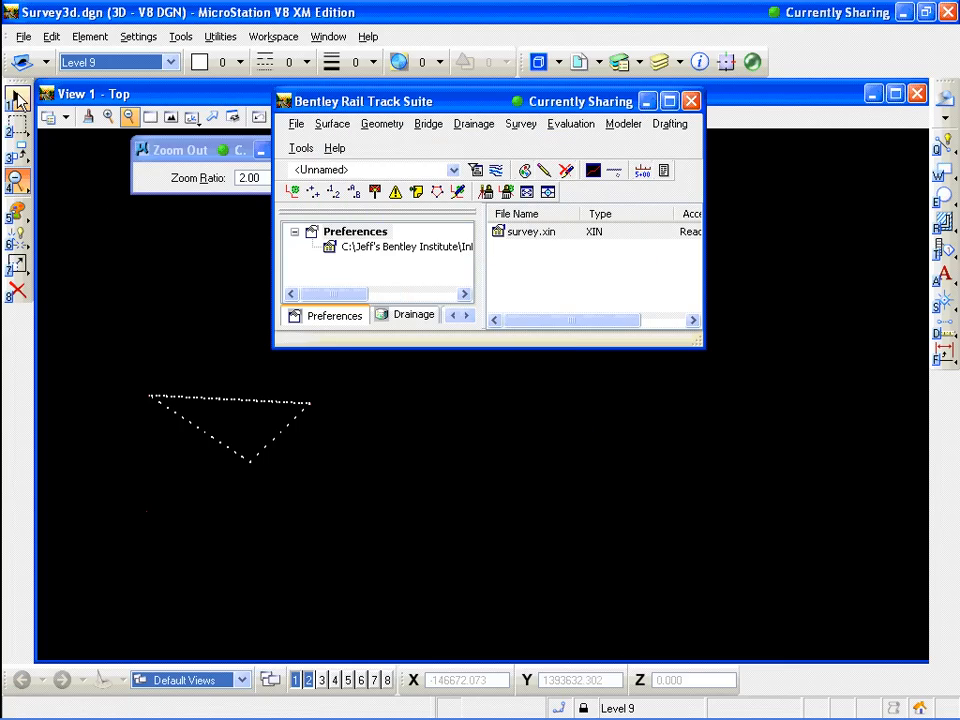
Select the remaining network graphics in the view with a selection shape and delete them
{"action": "left_click", "coordinate": [18, 98]}
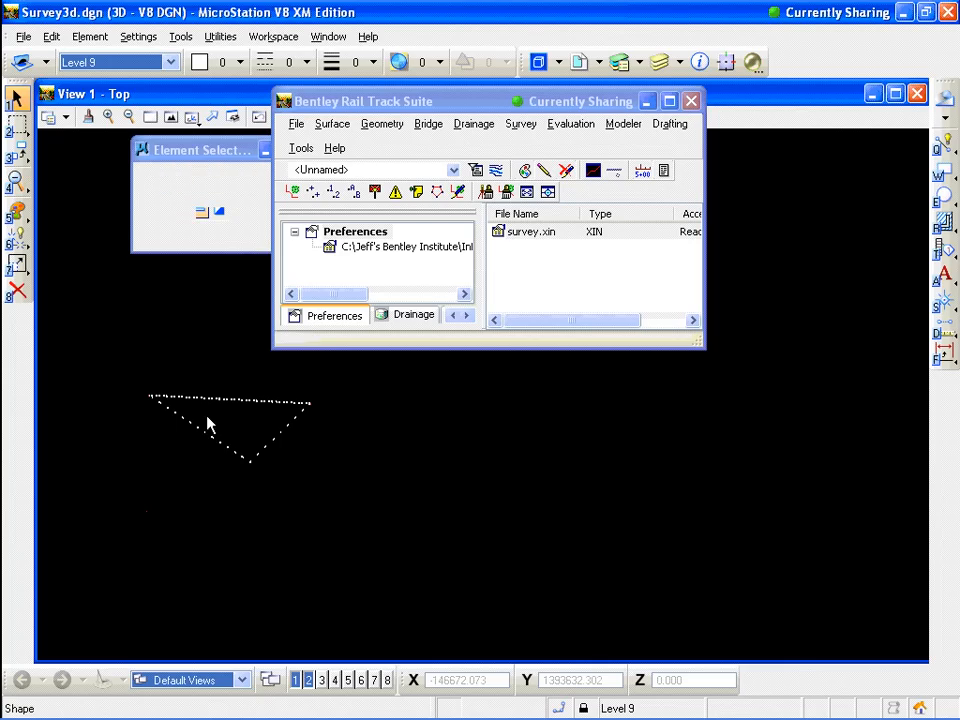
{"action": "left_click_drag", "start_coordinate": [122, 364], "coordinate": [350, 512]}
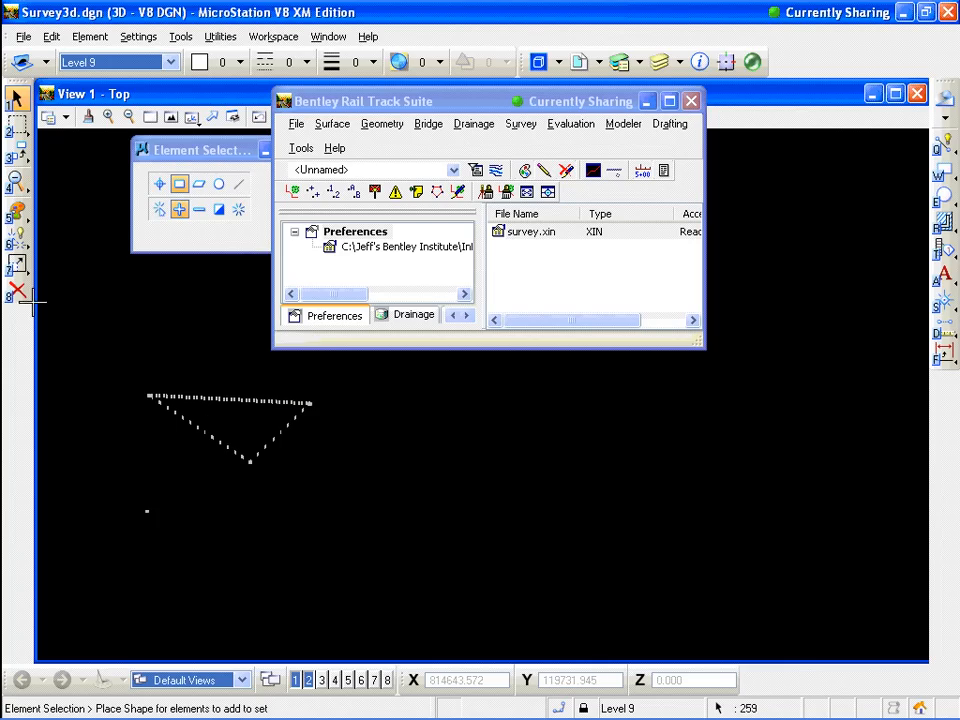
{"action": "left_click", "coordinate": [17, 292]}
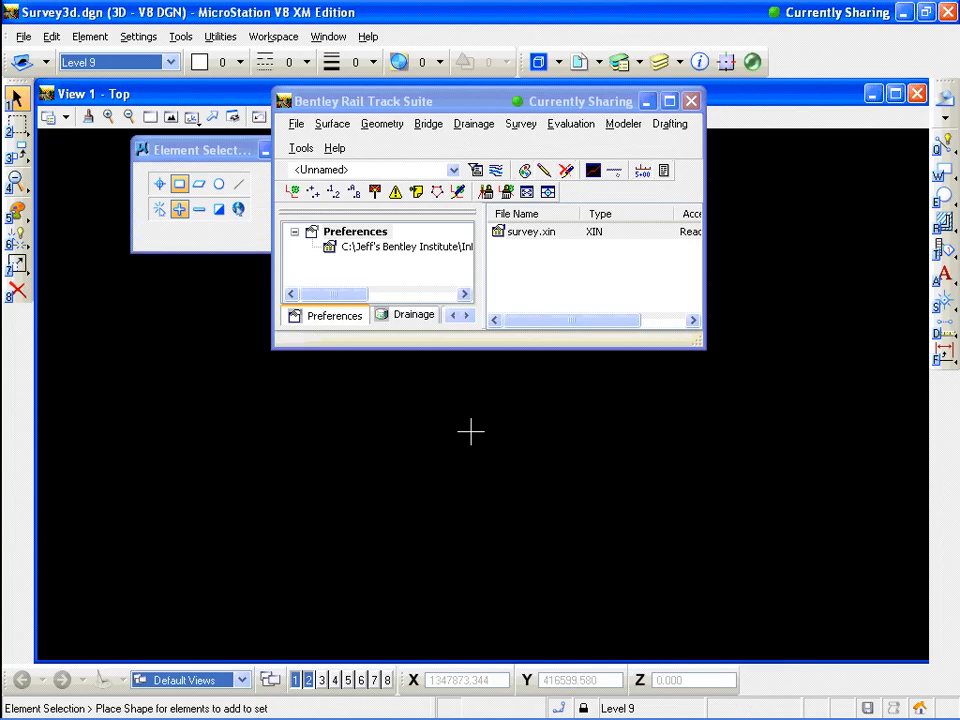
{"action": "left_click", "coordinate": [465, 107]}
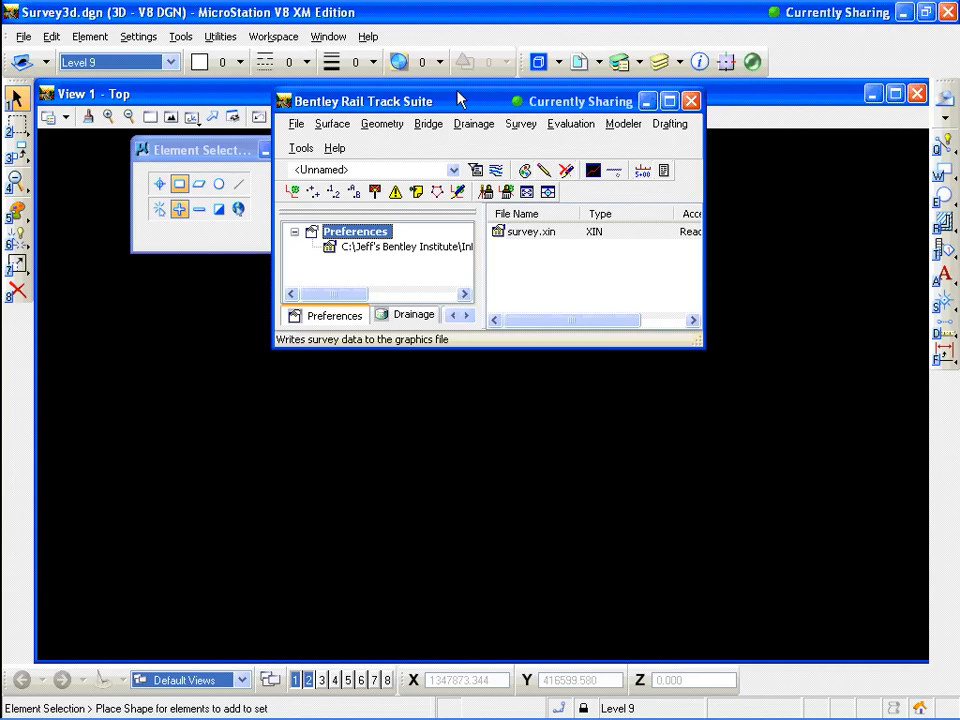
Start importing survey data and set the file type to TDS(*.rw5)
{"action": "left_click", "coordinate": [297, 125]}
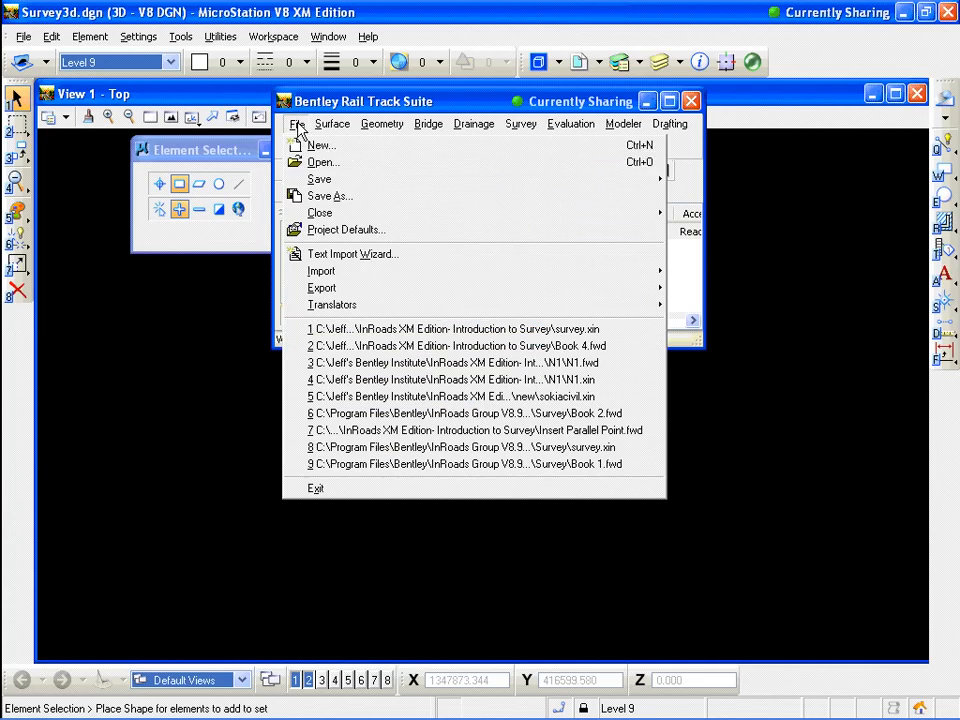
{"action": "mouse_move", "coordinate": [338, 281]}
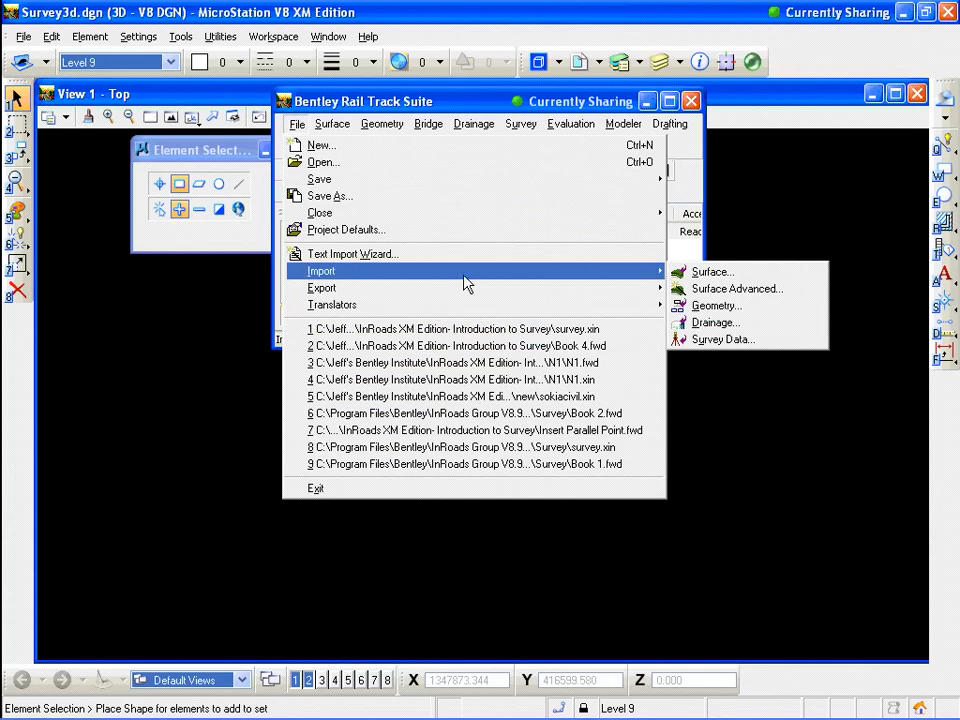
{"action": "left_click", "coordinate": [724, 342]}
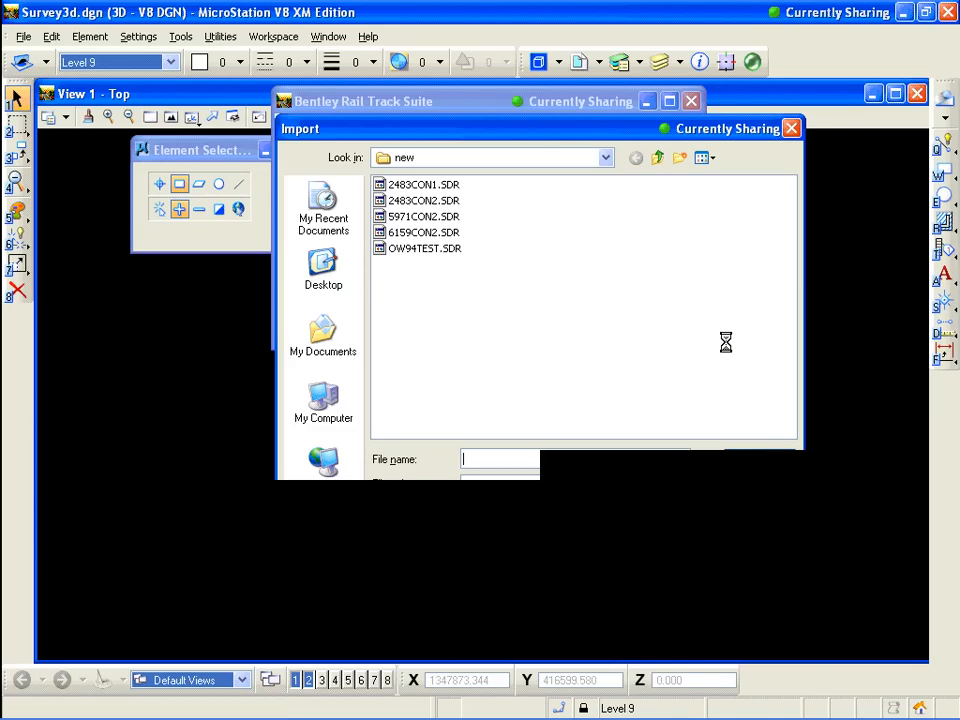
{"action": "left_click", "coordinate": [682, 484]}
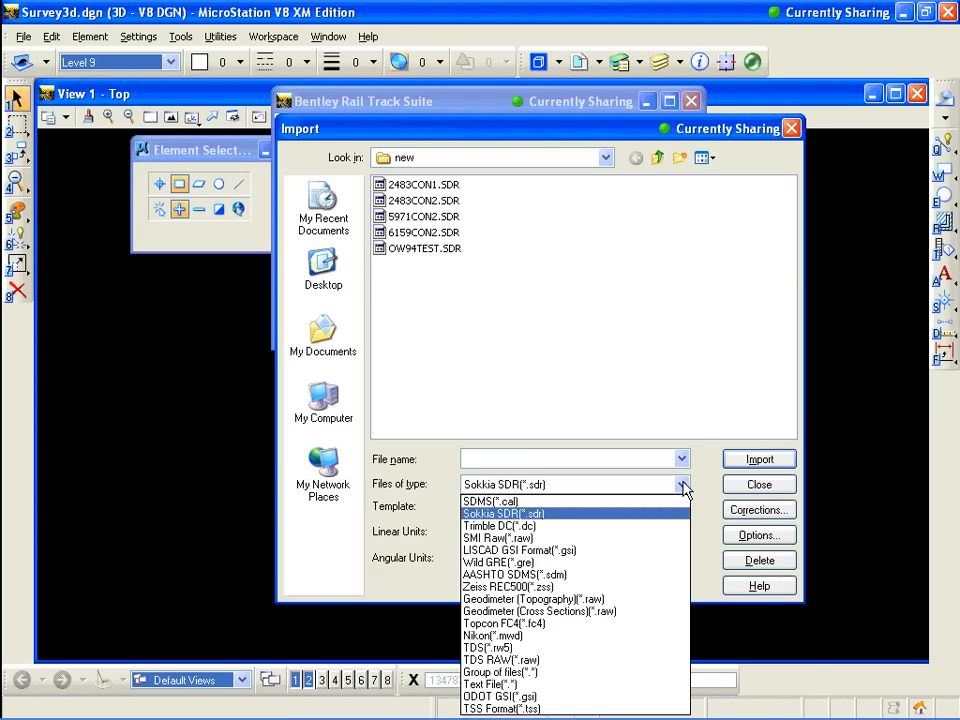
{"action": "left_click", "coordinate": [509, 649]}
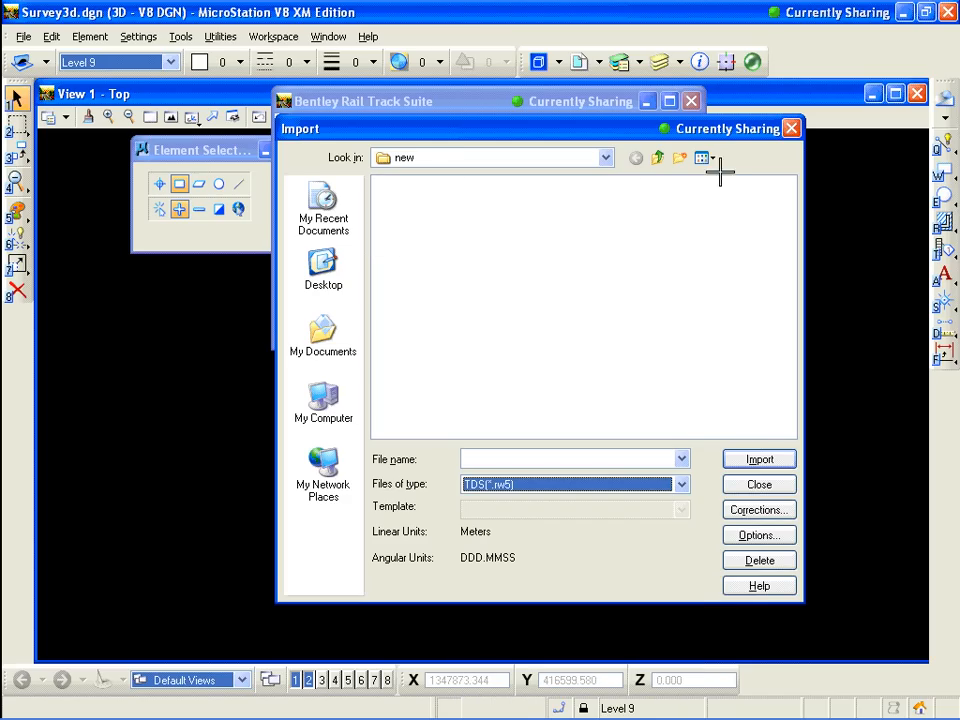
Browse to the TDS folder under InRoads XM Edition- Introduction to Survey, import SURVEY.RW5, and close the dialog
{"action": "left_click", "coordinate": [606, 158]}
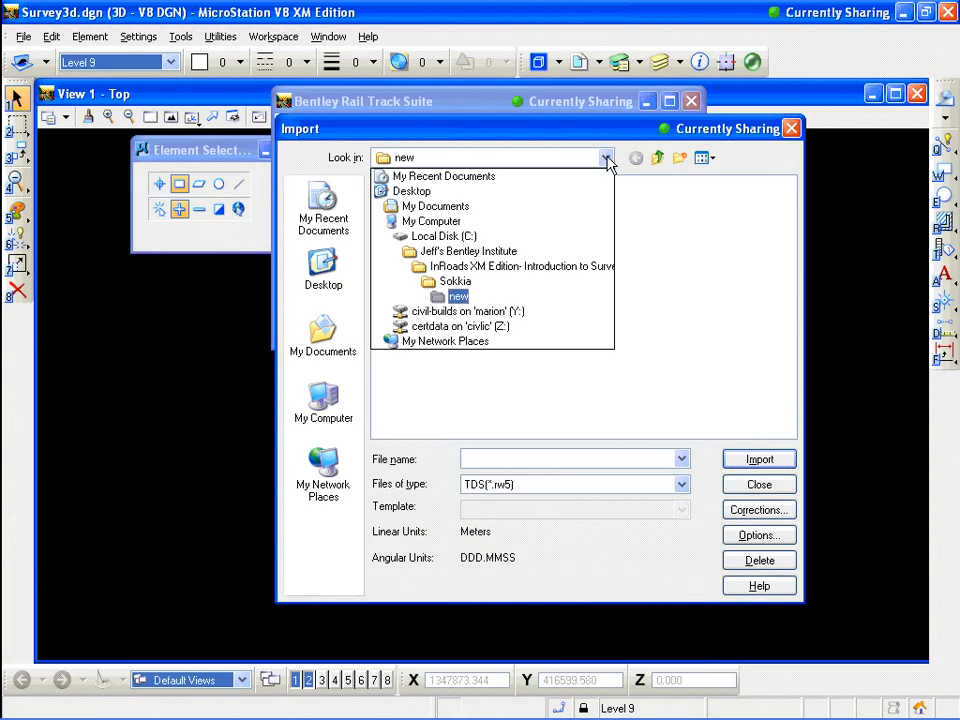
{"action": "left_click", "coordinate": [497, 267]}
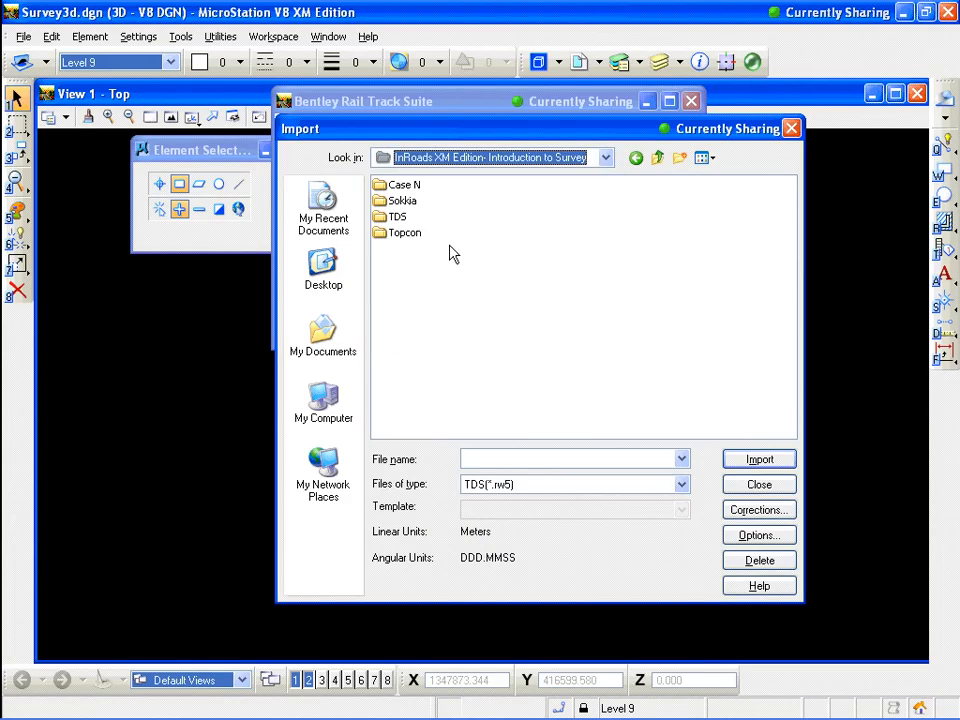
{"action": "double_click", "coordinate": [403, 221]}
{"action": "left_click", "coordinate": [410, 187]}
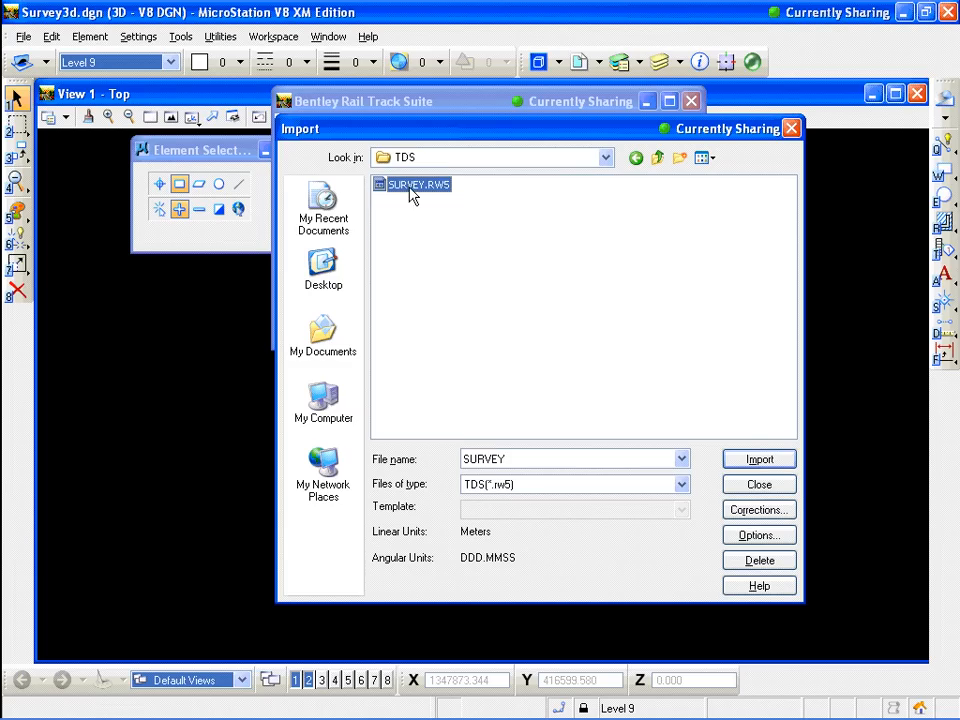
{"action": "left_click", "coordinate": [766, 460]}
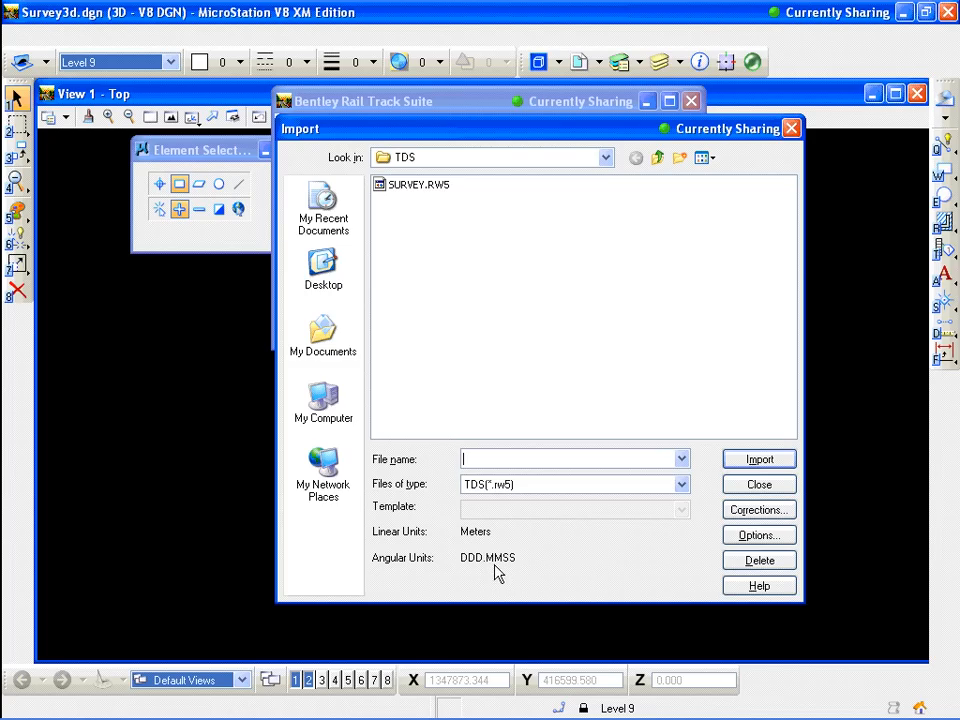
{"action": "left_click", "coordinate": [779, 486]}
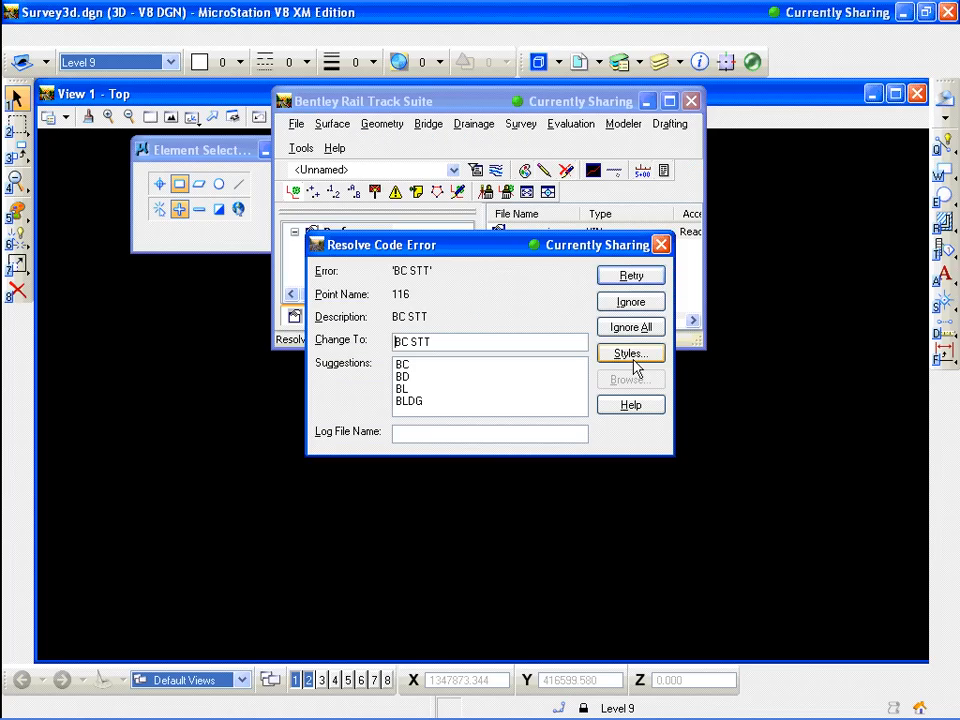
Edit the invalid BC STT code for point 116 in the code error dialog and retry
{"action": "left_click_drag", "start_coordinate": [510, 250], "coordinate": [516, 219]}
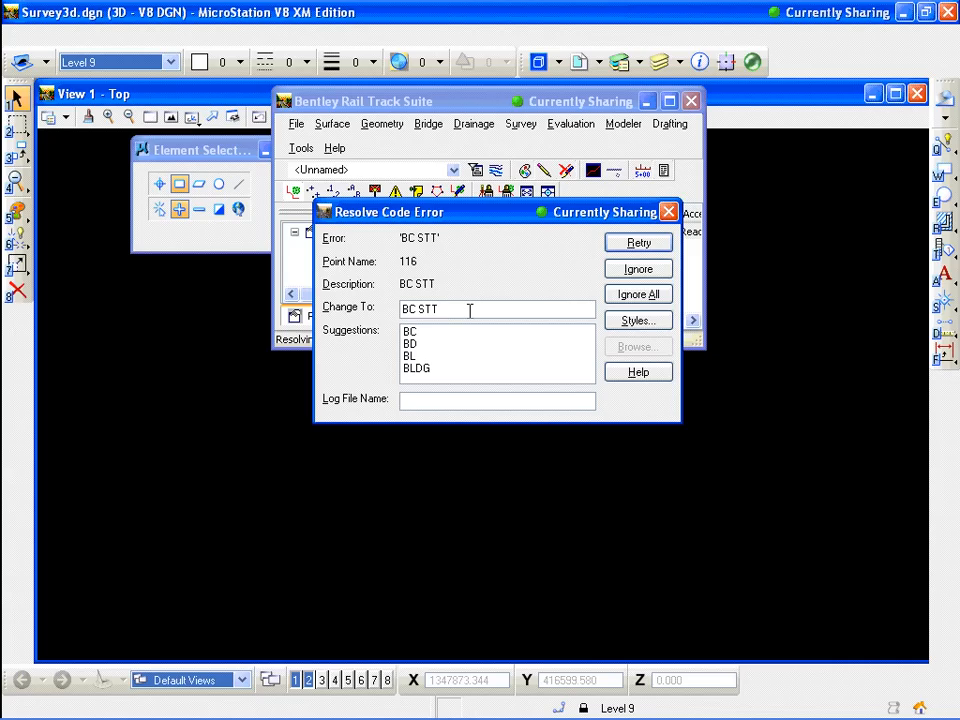
{"action": "key", "text": "BackSpace"}
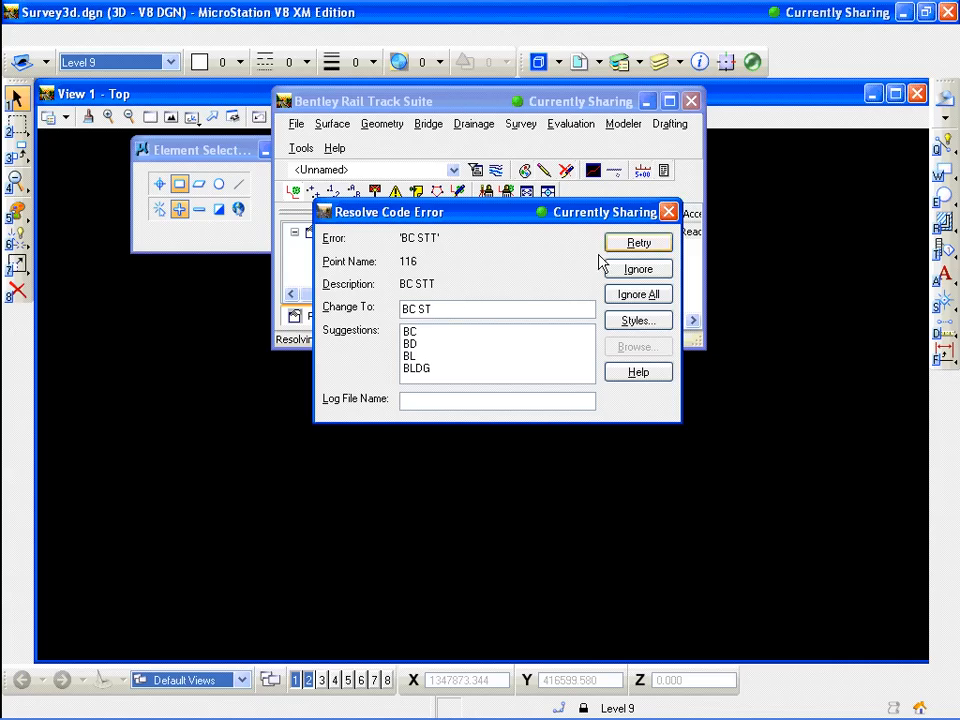
{"action": "left_click", "coordinate": [657, 250]}
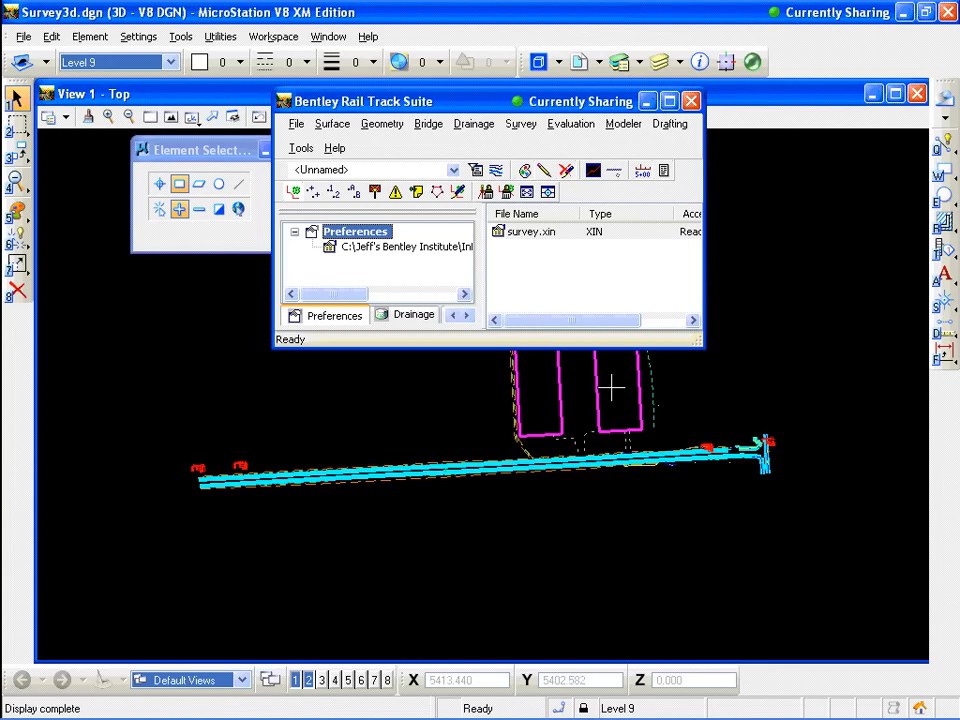
Open the fieldbook data and browse the stations and their observations
{"action": "left_click", "coordinate": [521, 125]}
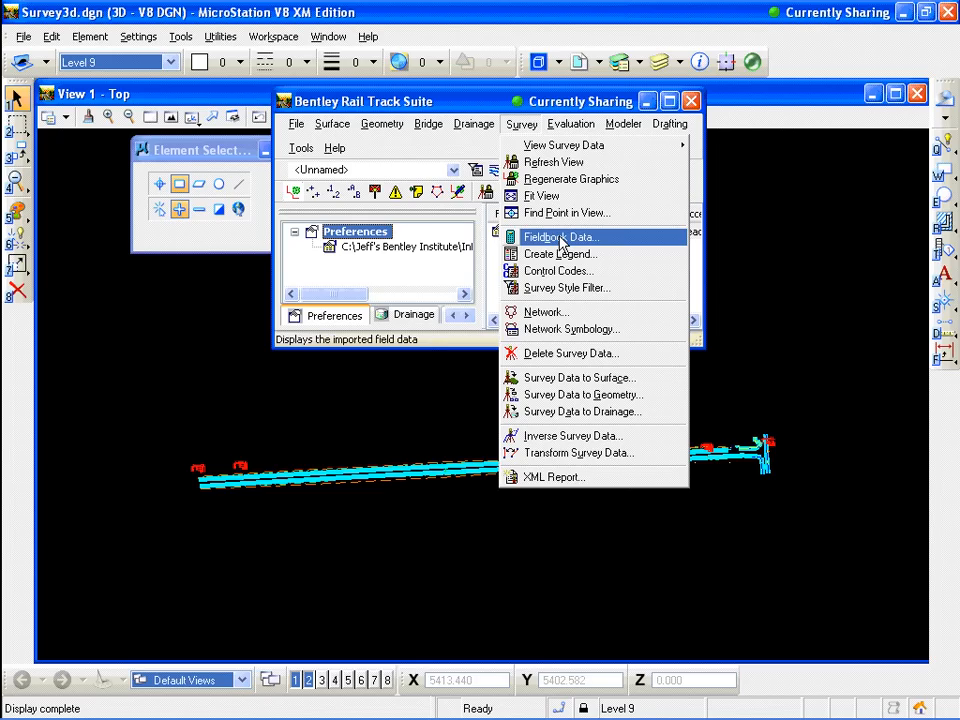
{"action": "left_click", "coordinate": [560, 240]}
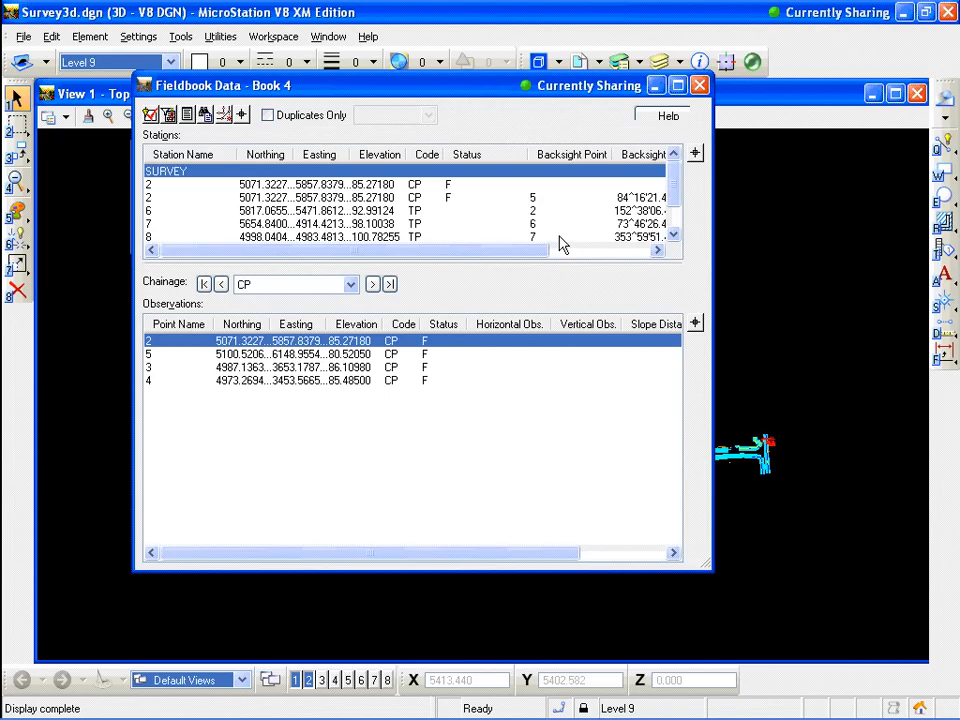
{"action": "left_click", "coordinate": [330, 198]}
{"action": "left_click", "coordinate": [342, 222]}
{"action": "left_click", "coordinate": [339, 235]}
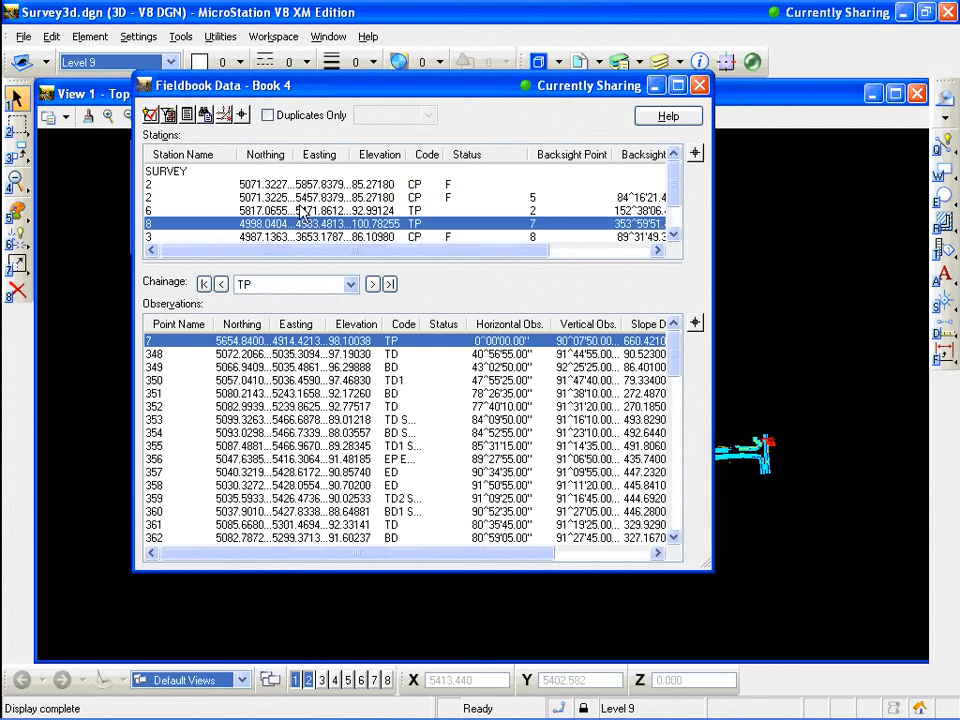
Search the fieldbook for the next point code error using Find / Replace Codes, then close it
{"action": "left_click", "coordinate": [206, 116]}
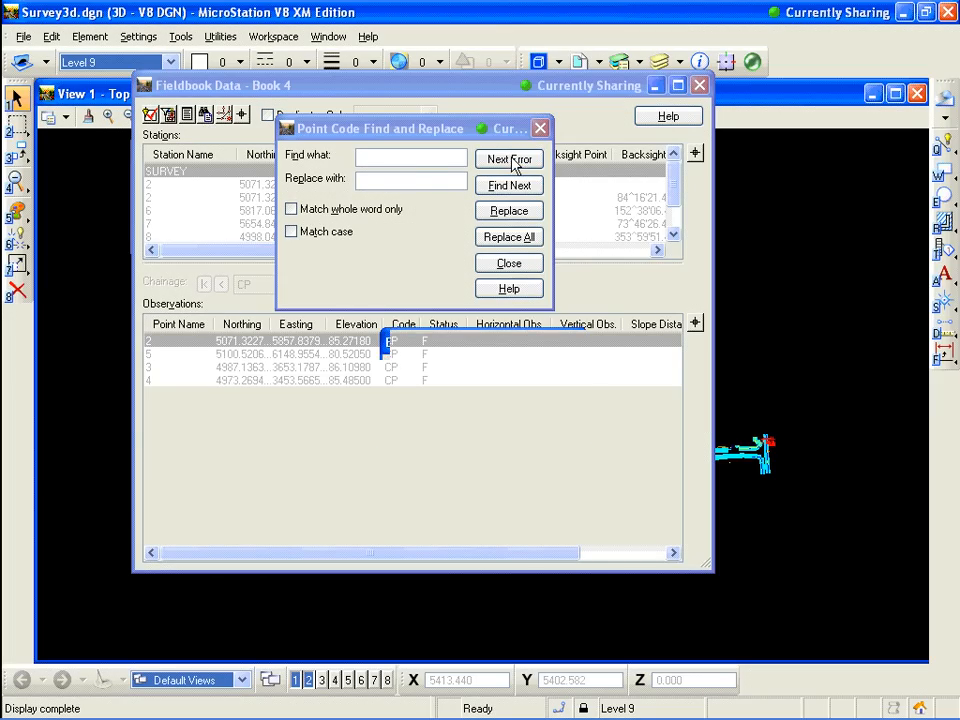
{"action": "left_click", "coordinate": [513, 160]}
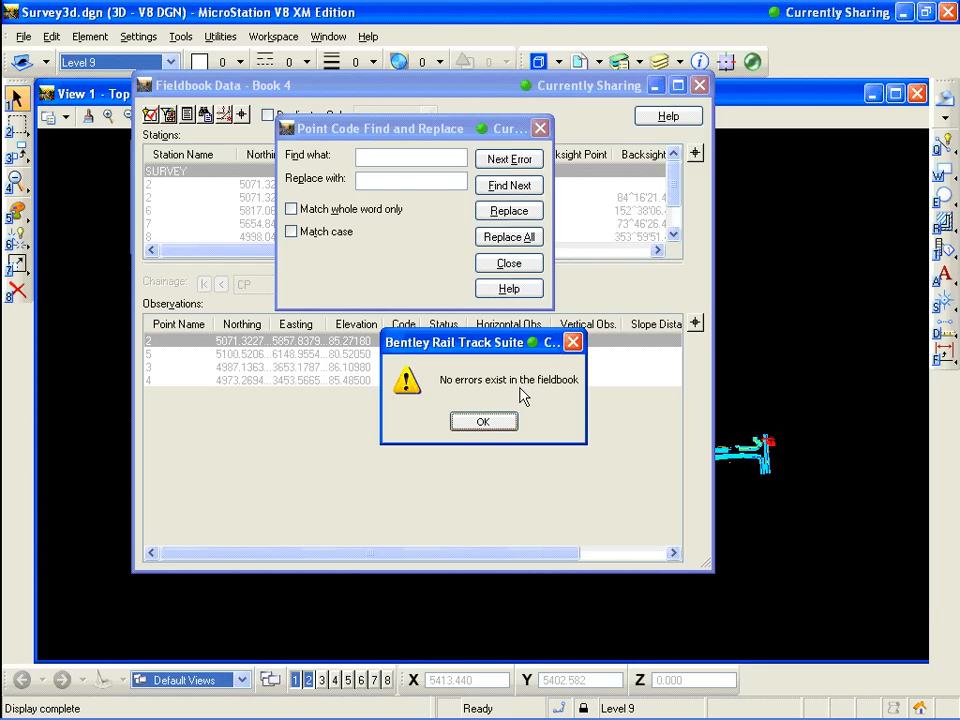
{"action": "left_click", "coordinate": [483, 421]}
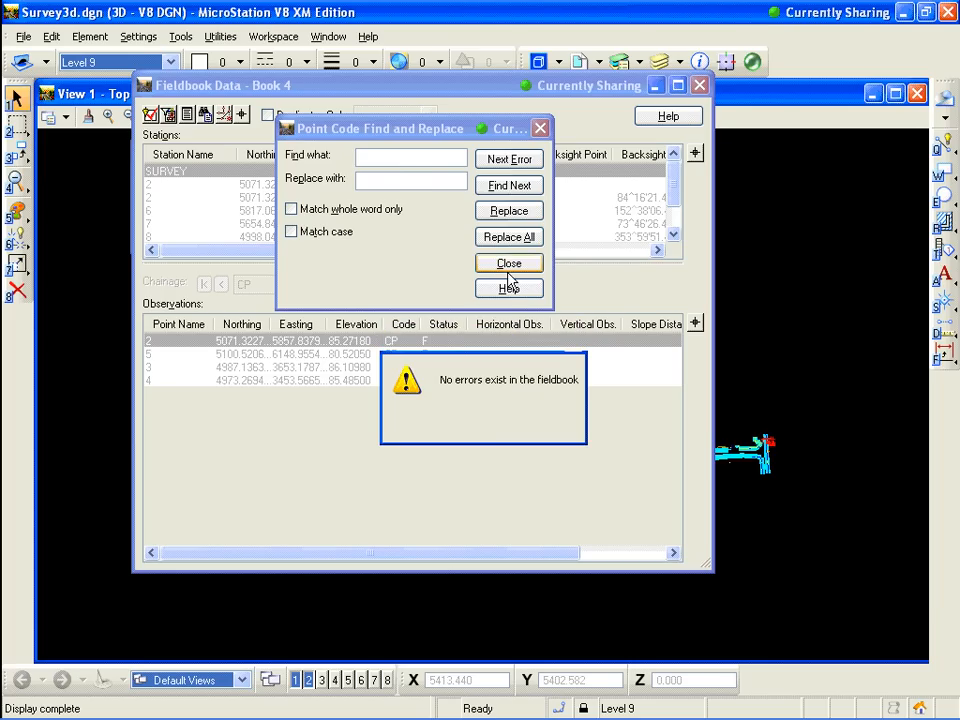
{"action": "left_click", "coordinate": [509, 263]}
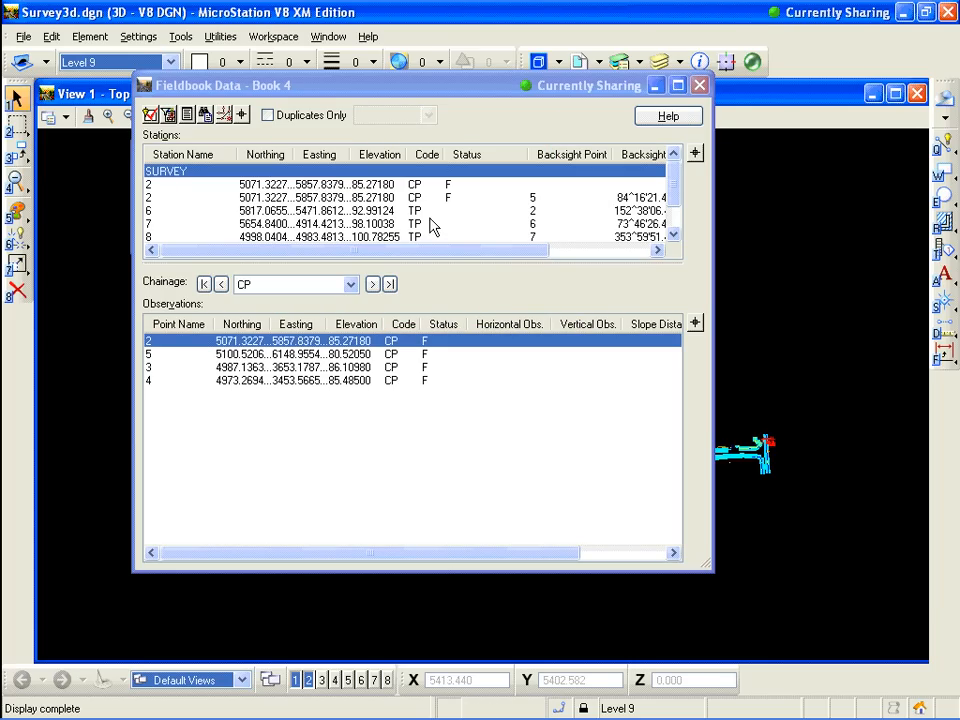
{"action": "left_click", "coordinate": [414, 185]}
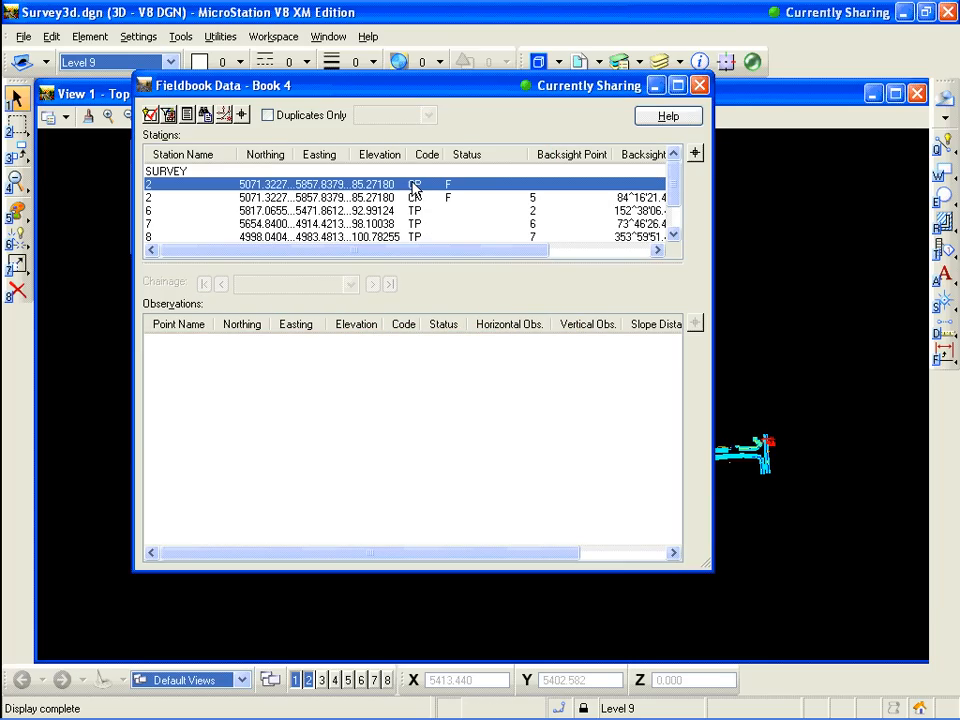
Edit the first station 2 in the stations list, changing its code to dd, and apply the change
{"action": "scroll", "coordinate": [677, 185], "scroll_direction": "down", "scroll_amount": 1}
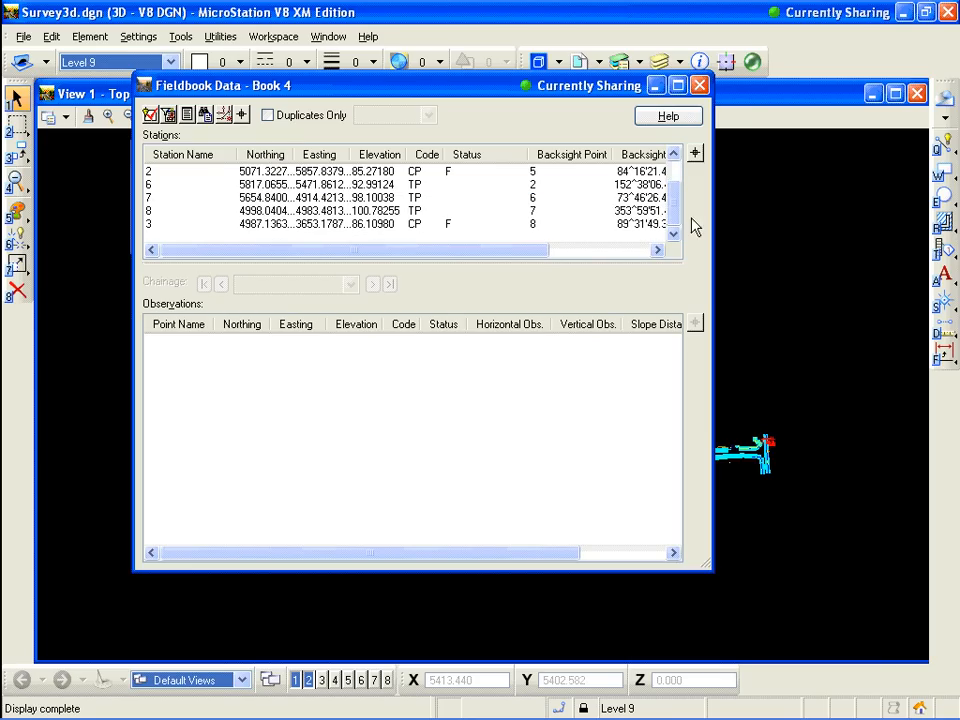
{"action": "scroll", "coordinate": [688, 220], "scroll_direction": "up", "scroll_amount": 1}
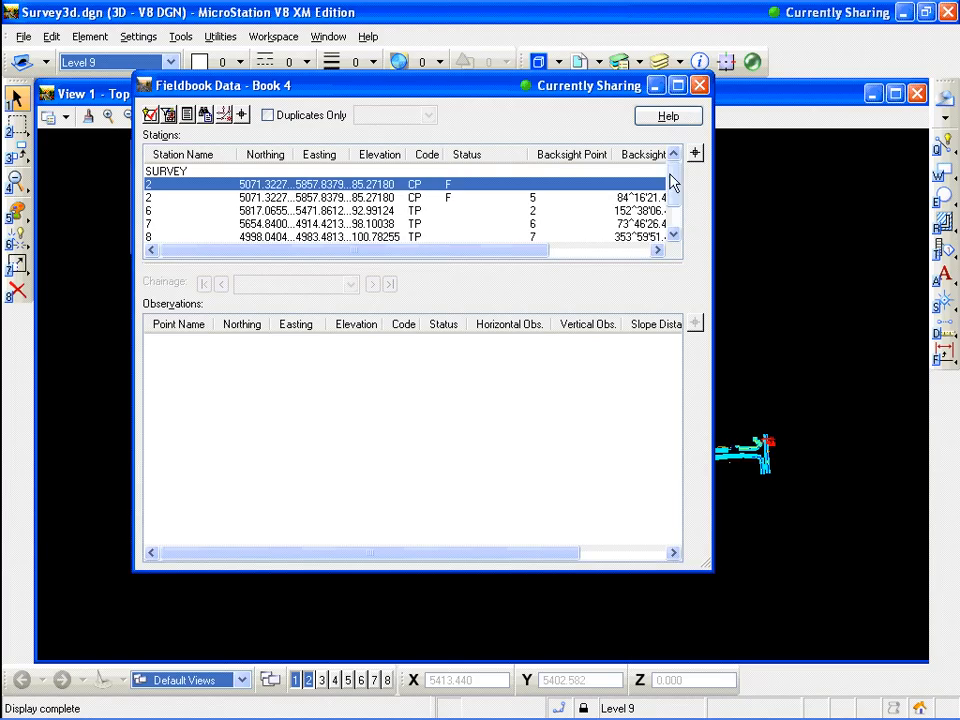
{"action": "right_click", "coordinate": [362, 189]}
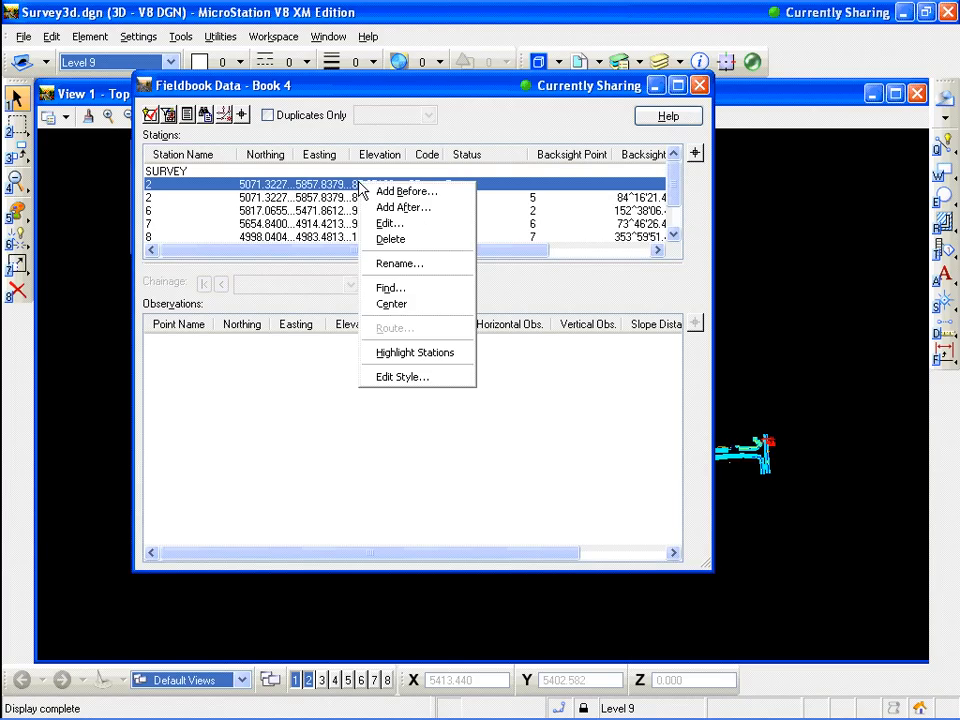
{"action": "left_click", "coordinate": [393, 226]}
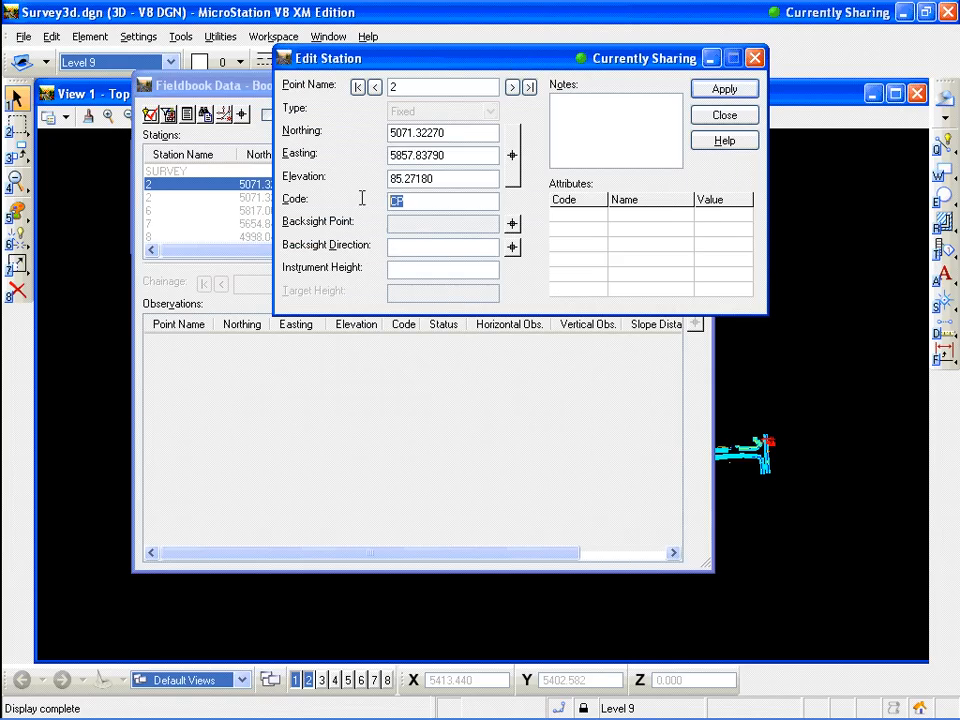
{"action": "type", "text": "dd"}
{"action": "left_click", "coordinate": [706, 90]}
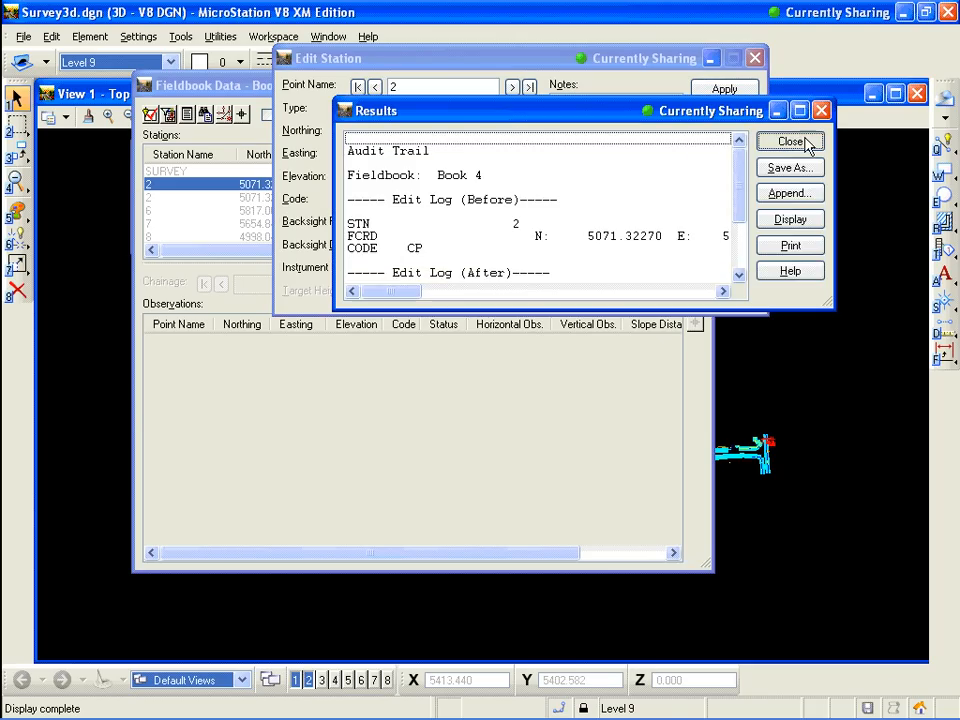
{"action": "left_click", "coordinate": [790, 141]}
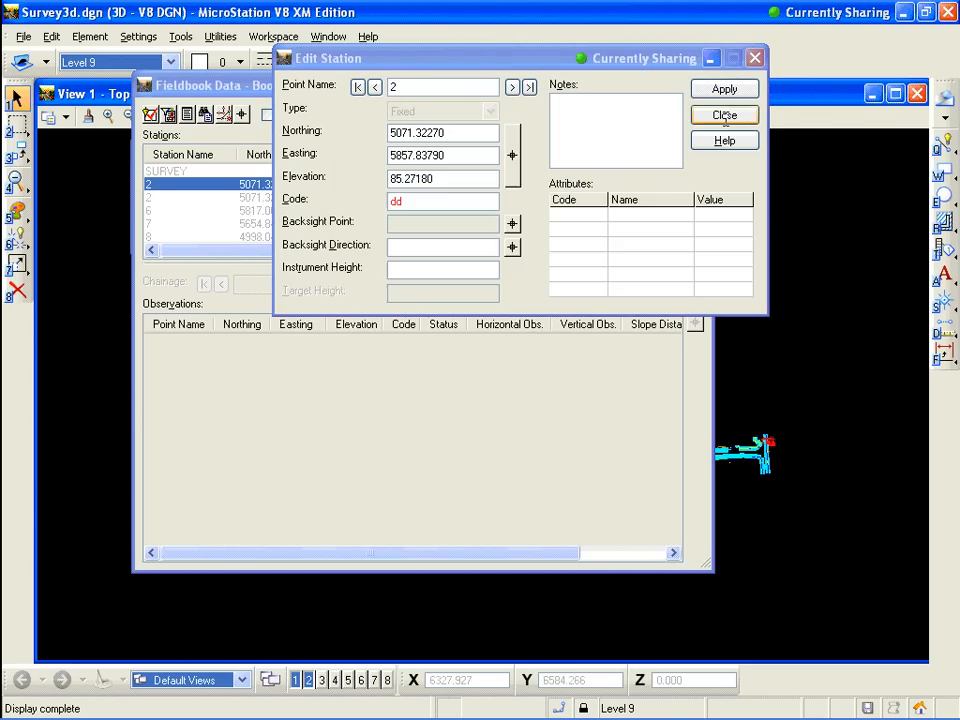
{"action": "left_click", "coordinate": [724, 116]}
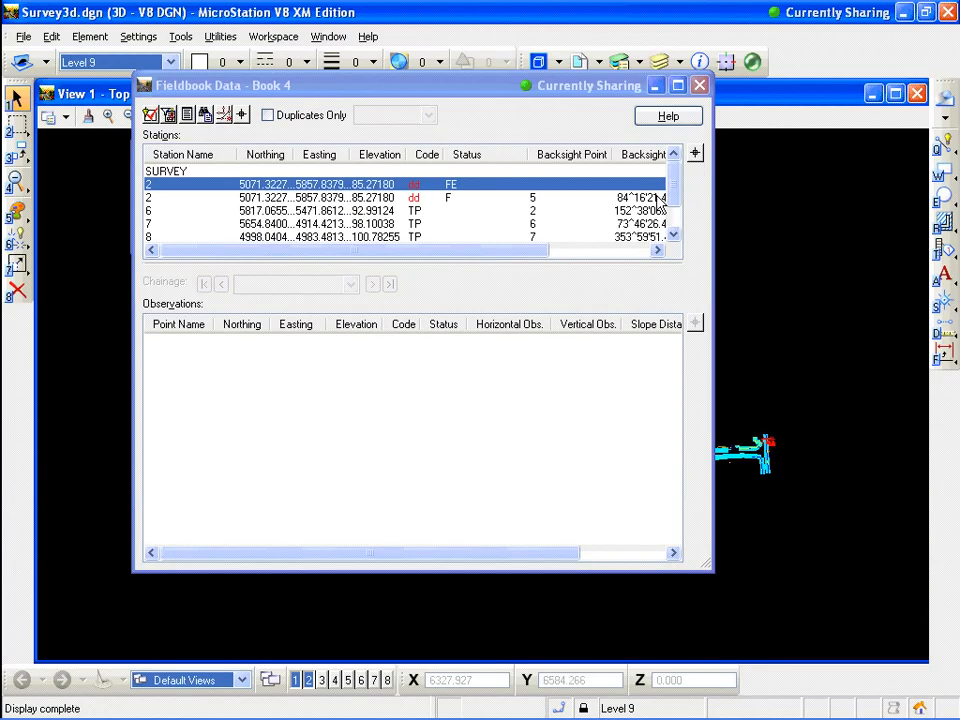
Select the two station 2 entries in turn to review their observations
{"action": "left_click", "coordinate": [674, 234]}
{"action": "left_click_drag", "start_coordinate": [674, 223], "coordinate": [670, 192]}
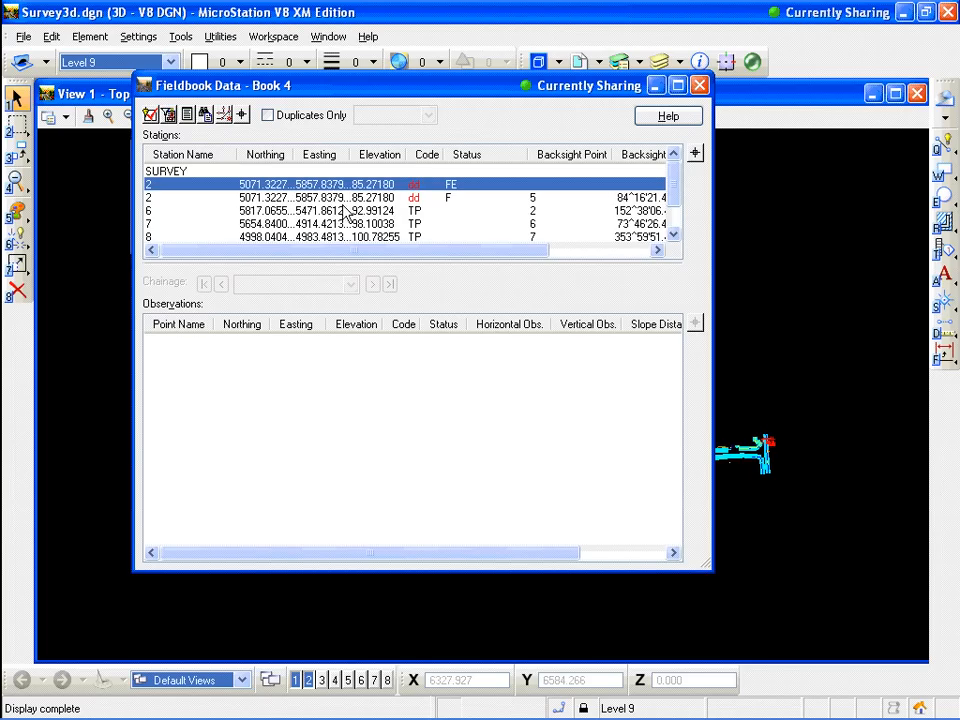
{"action": "left_click", "coordinate": [330, 191]}
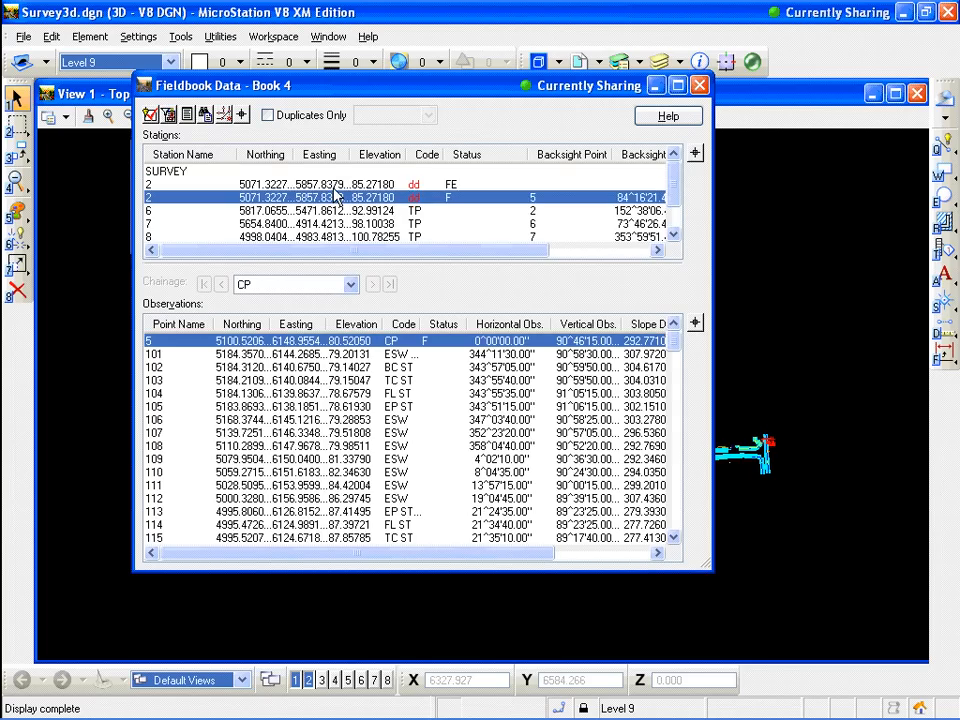
{"action": "left_click", "coordinate": [335, 197]}
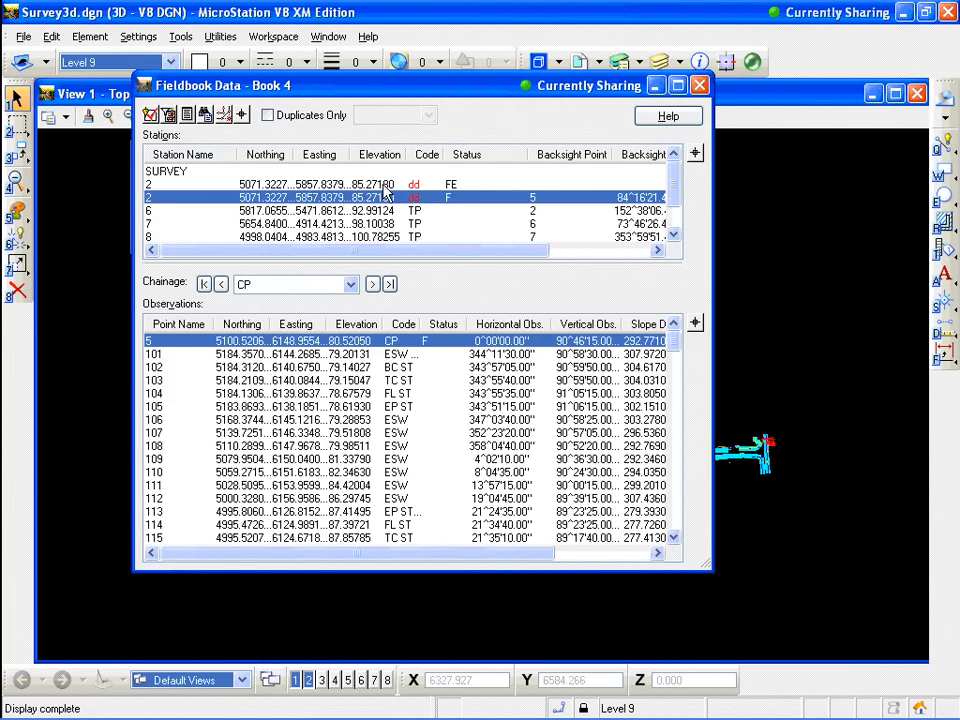
{"action": "left_click", "coordinate": [382, 186]}
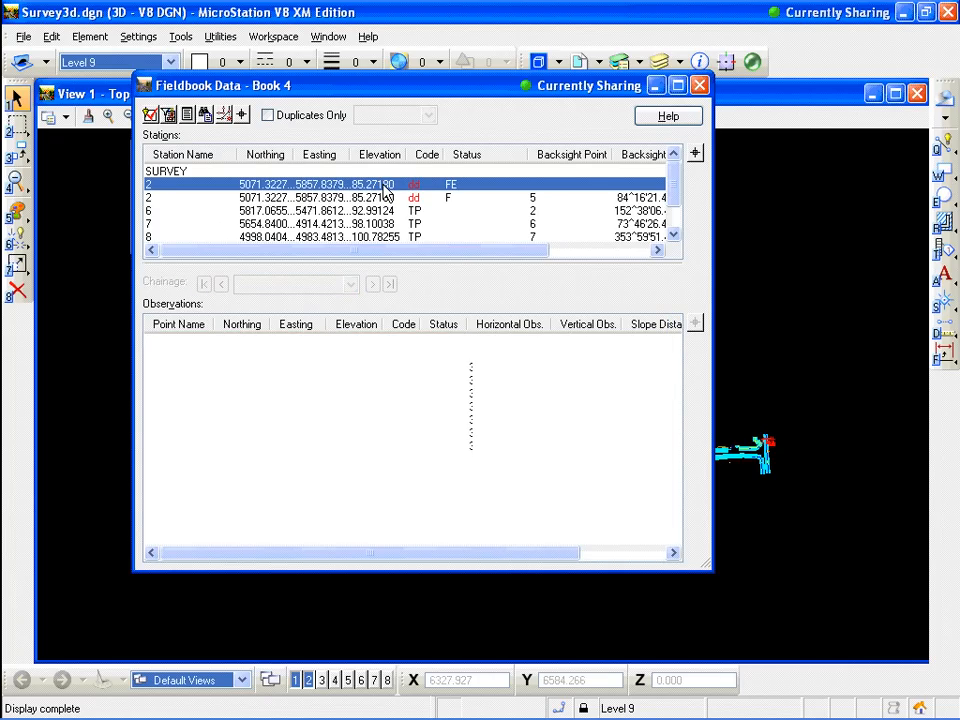
{"action": "left_click", "coordinate": [377, 198]}
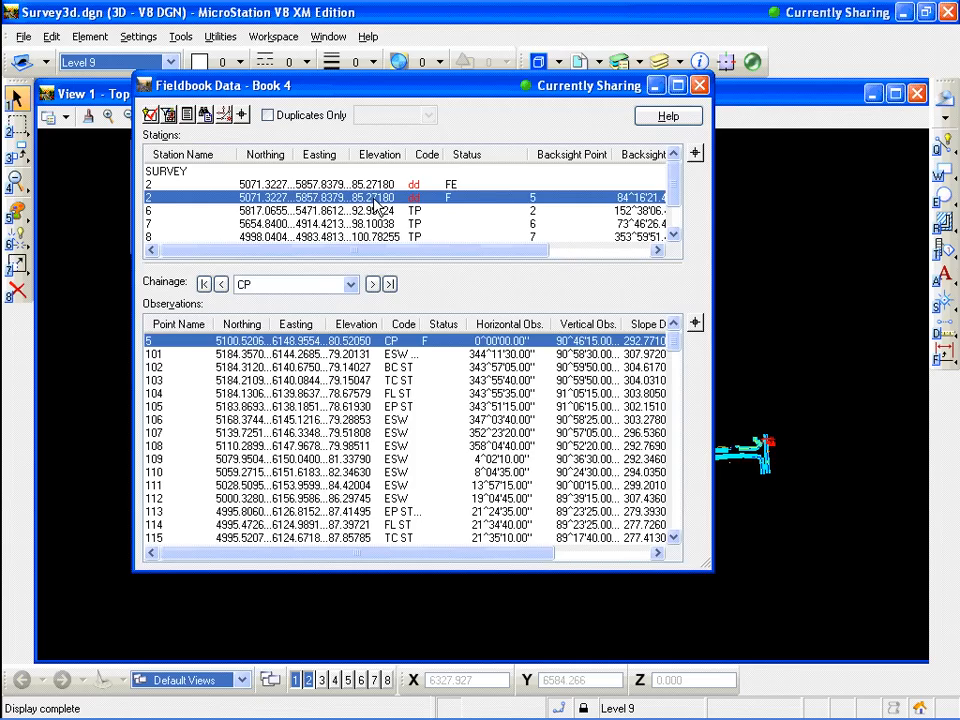
{"action": "left_click", "coordinate": [368, 186]}
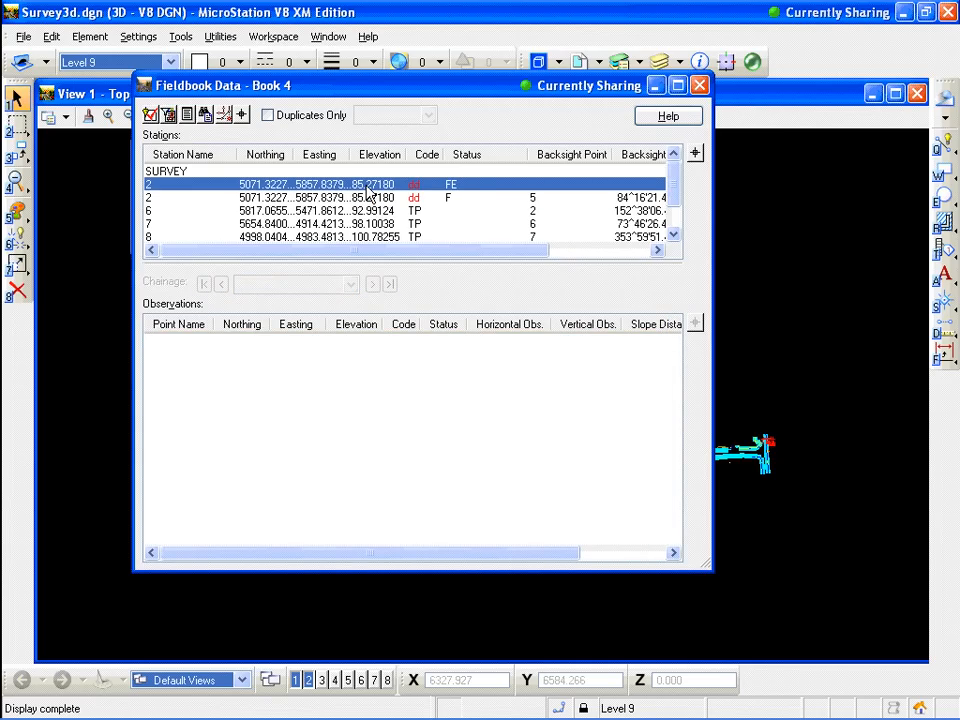
Edit the first station 2 again, setting its code back to CP, and apply
{"action": "right_click", "coordinate": [369, 190]}
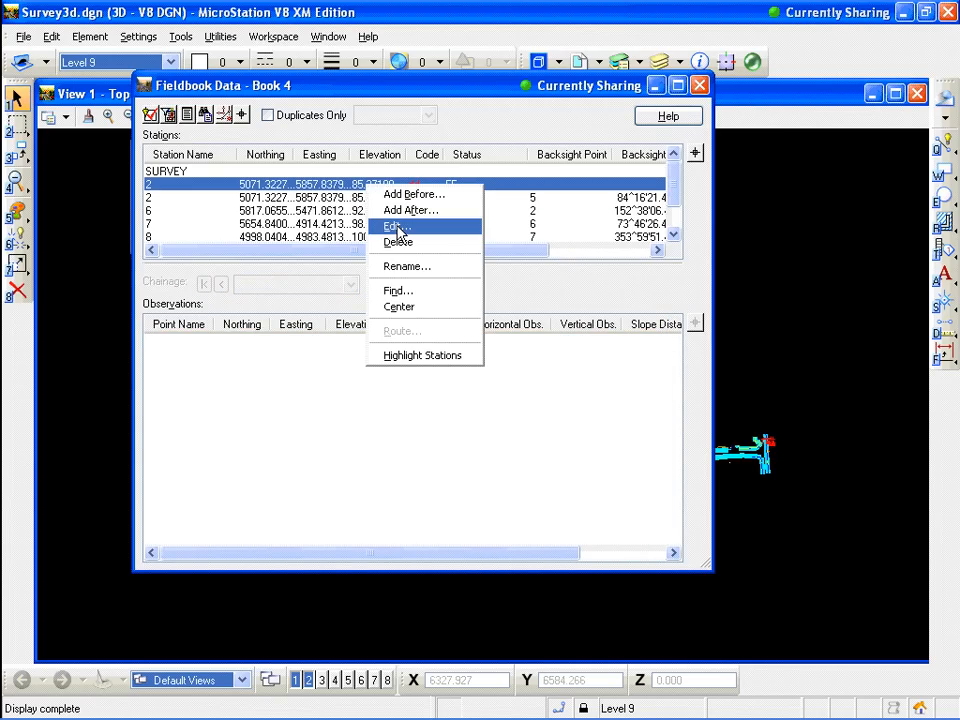
{"action": "left_click", "coordinate": [397, 228]}
{"action": "left_click_drag", "start_coordinate": [405, 200], "coordinate": [385, 208]}
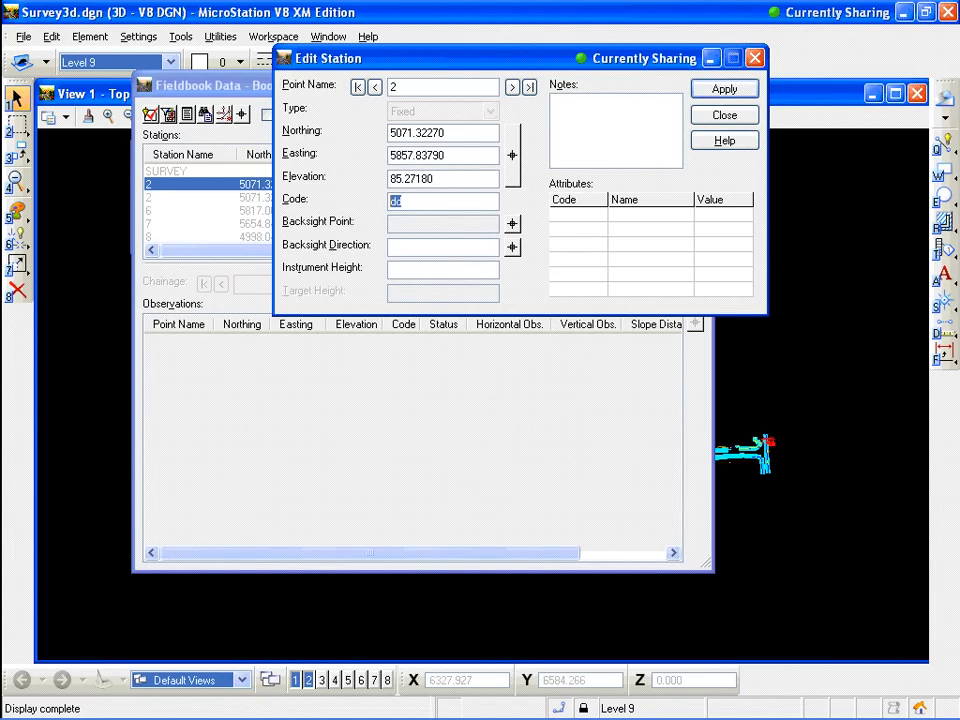
{"action": "type", "text": "CP_"}
{"action": "left_click", "coordinate": [750, 95]}
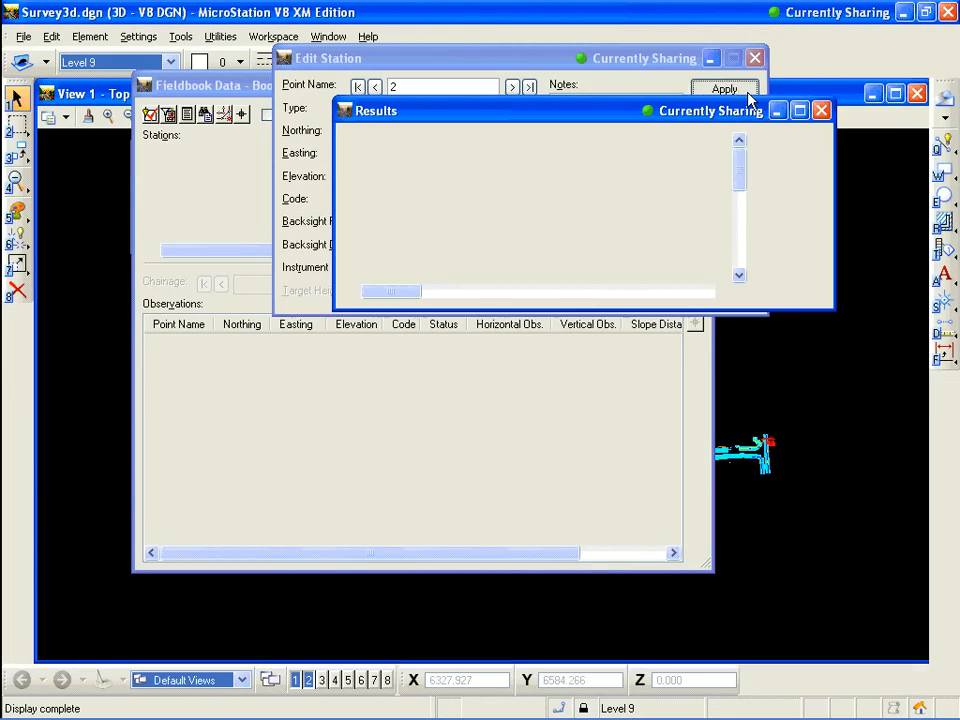
{"action": "left_click", "coordinate": [790, 141]}
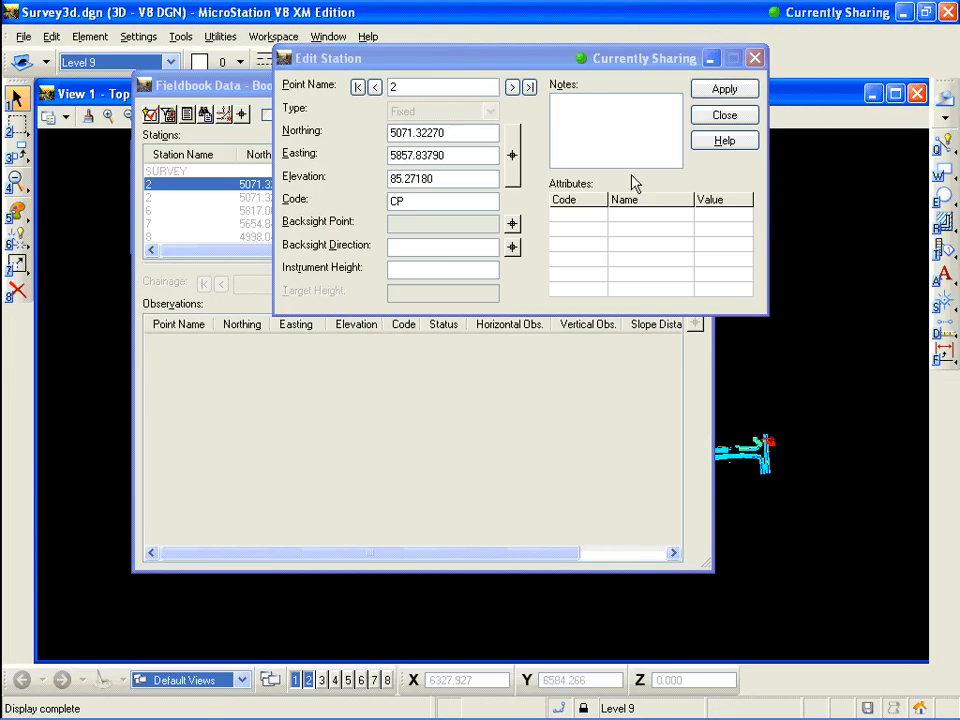
{"action": "left_click", "coordinate": [721, 118]}
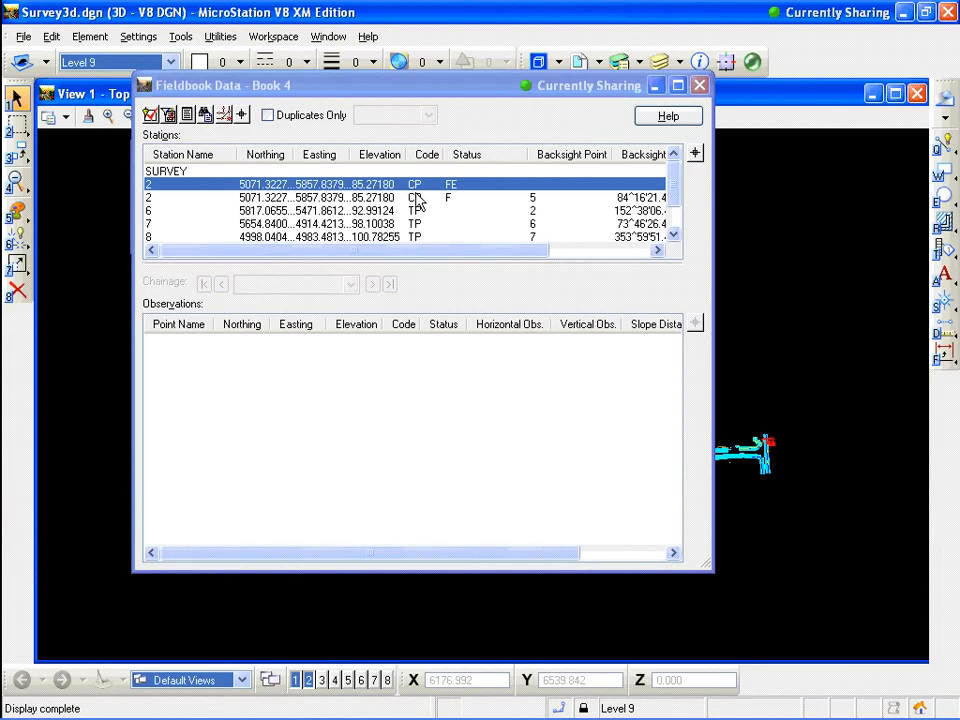
Browse the stations list, including station 3, SURVEY and station 6, to review their observations
{"action": "left_click", "coordinate": [415, 200]}
{"action": "left_click", "coordinate": [461, 187]}
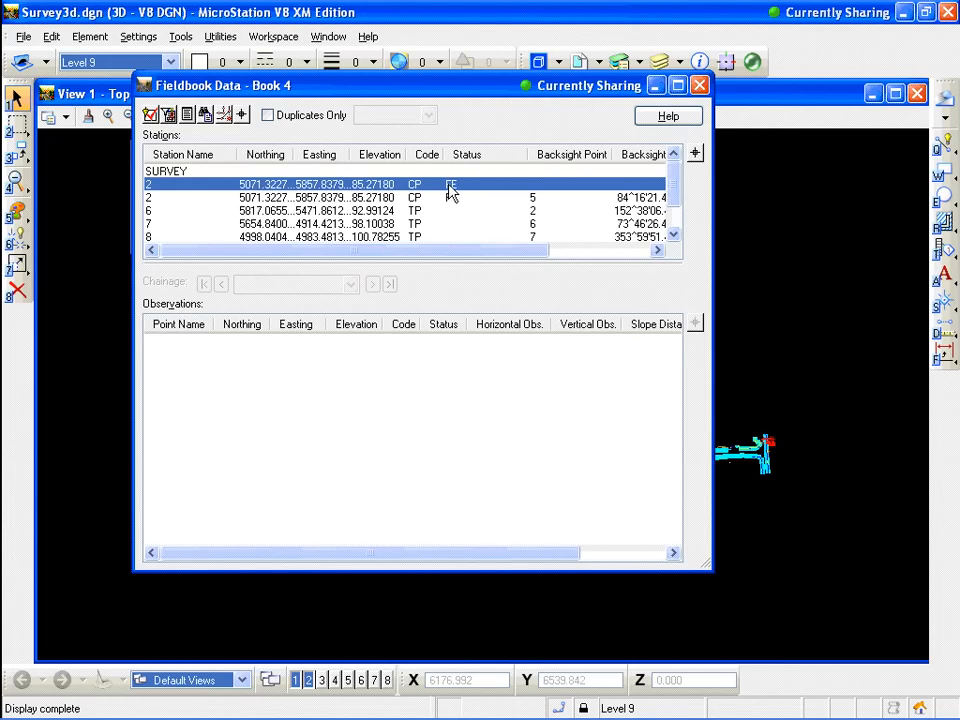
{"action": "left_click", "coordinate": [413, 199]}
{"action": "left_click", "coordinate": [413, 187]}
{"action": "scroll", "coordinate": [665, 183], "scroll_direction": "down", "scroll_amount": 1}
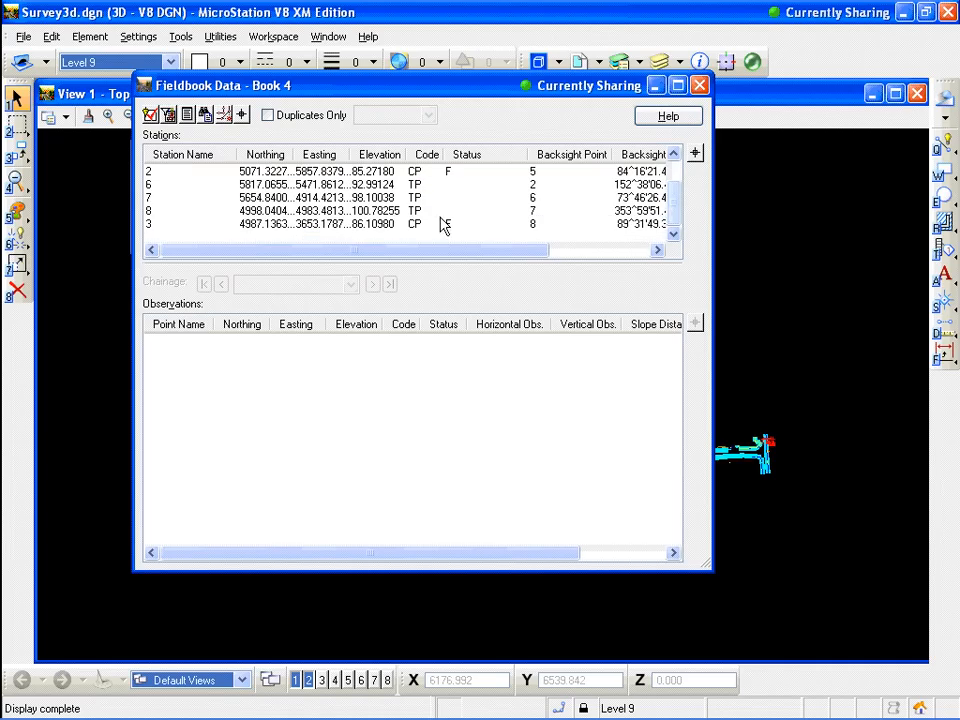
{"action": "left_click", "coordinate": [390, 225]}
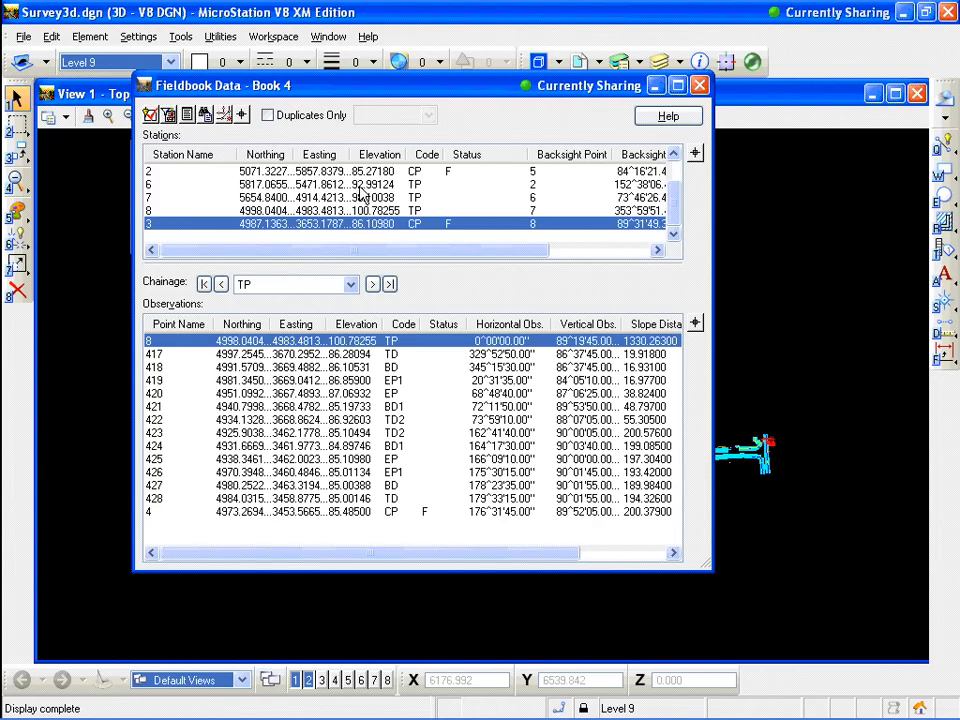
{"action": "scroll", "coordinate": [672, 222], "scroll_direction": "up", "scroll_amount": 2}
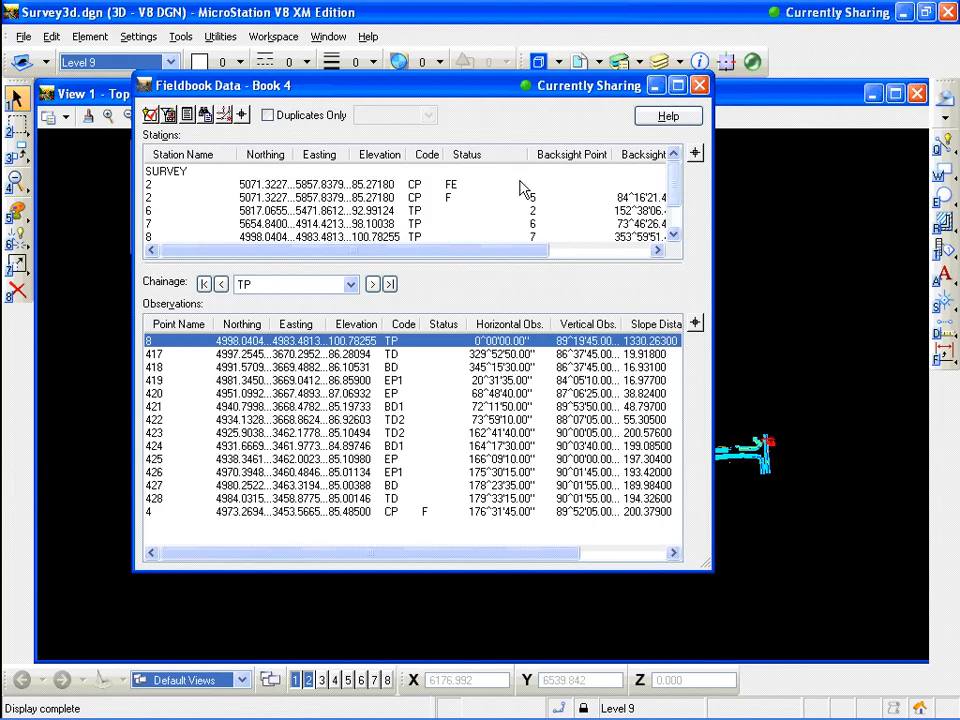
{"action": "left_click", "coordinate": [194, 174]}
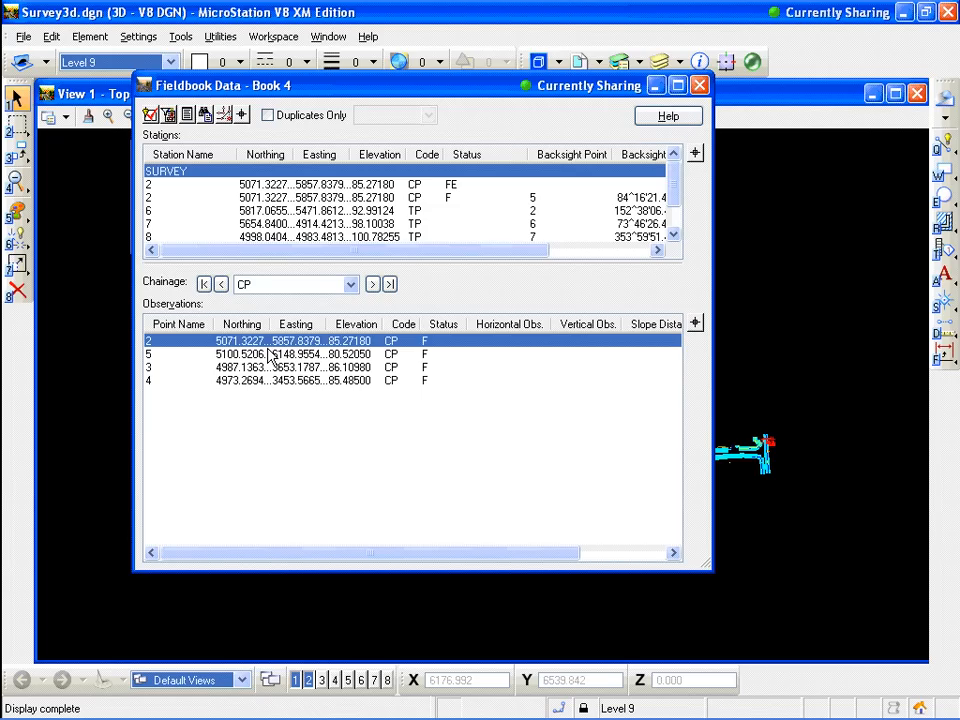
{"action": "left_click", "coordinate": [173, 189]}
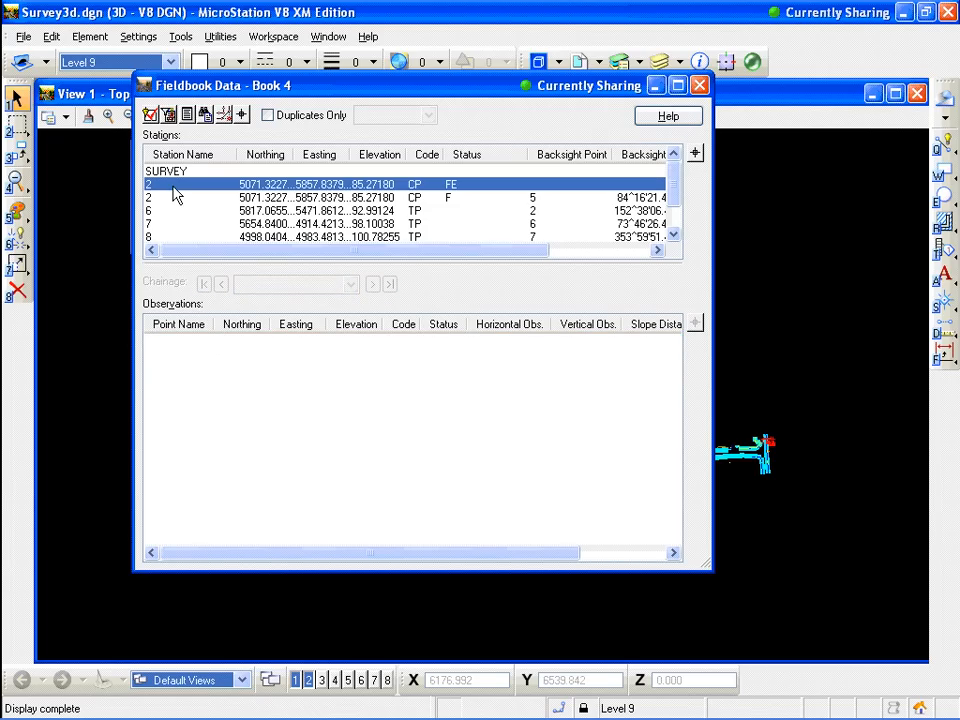
{"action": "left_click", "coordinate": [167, 211]}
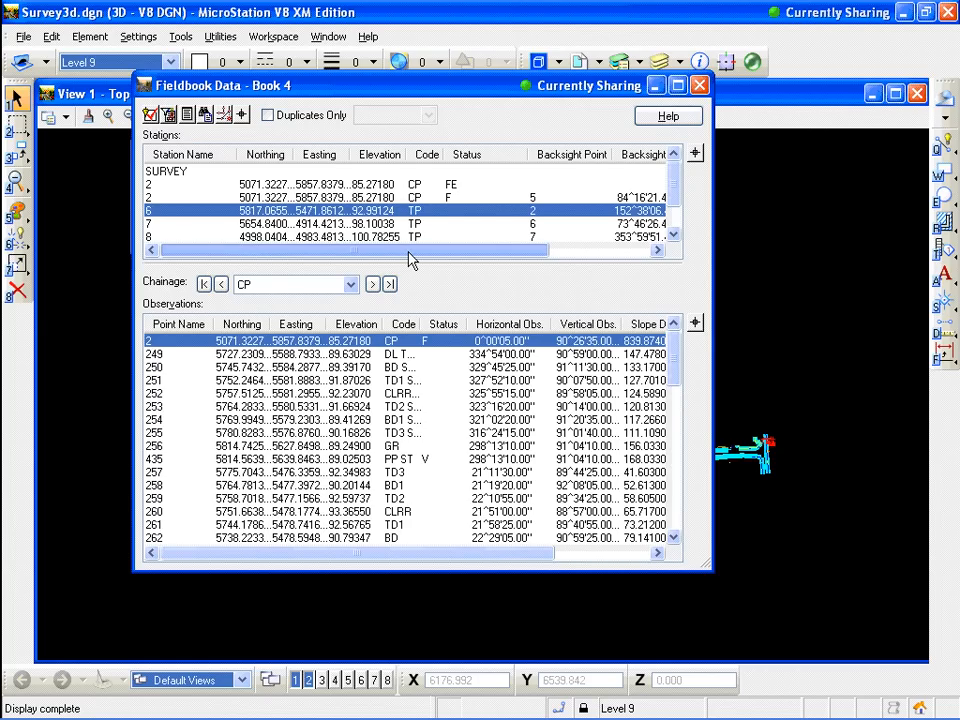
Select observations 249 to 252 under station 6 and widen the observations Code column
{"action": "left_click_drag", "start_coordinate": [409, 253], "coordinate": [460, 252]}
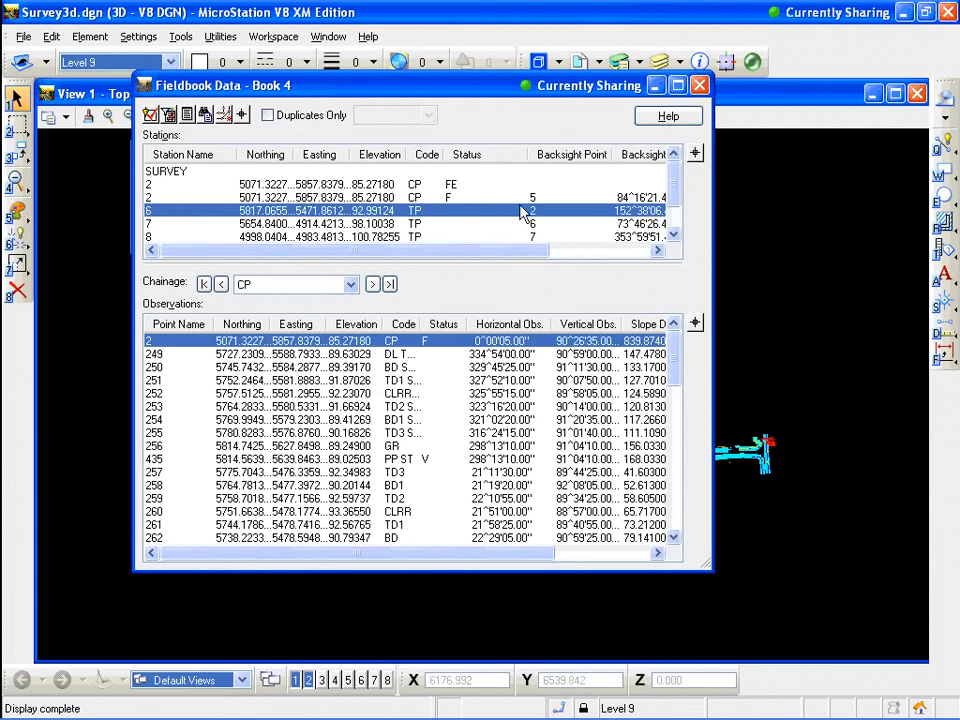
{"action": "left_click", "coordinate": [160, 354]}
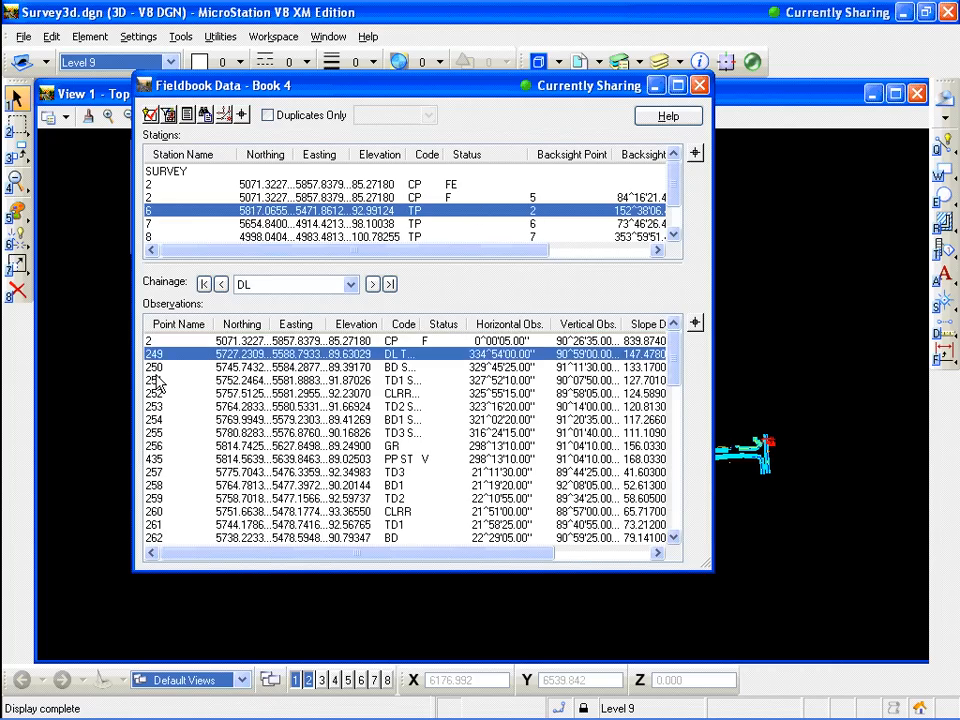
{"action": "left_click", "coordinate": [155, 381]}
{"action": "left_click", "coordinate": [155, 395]}
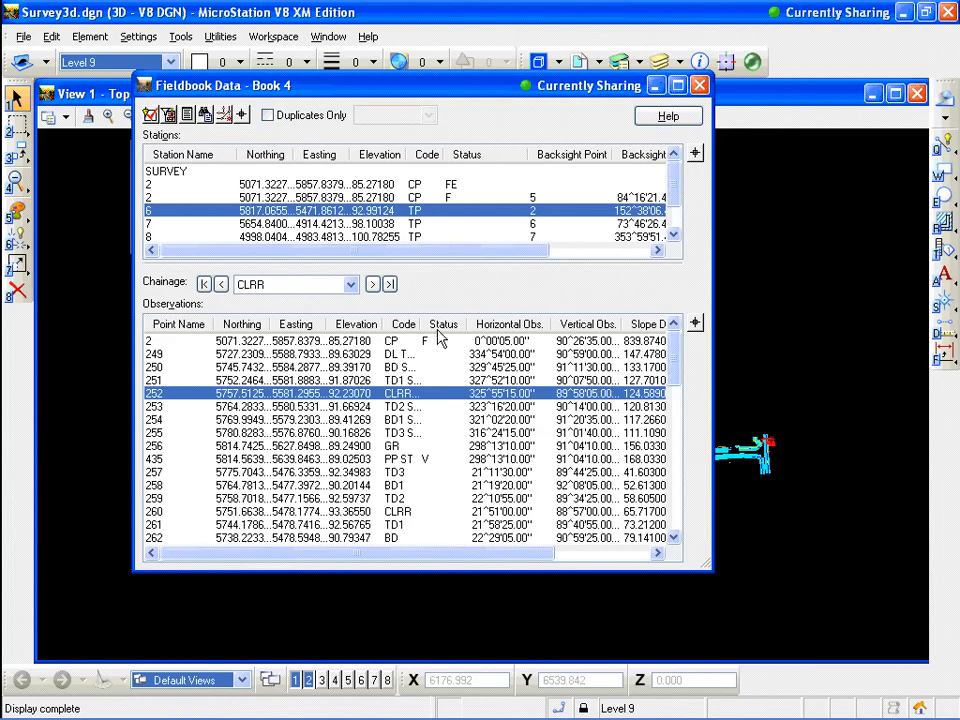
{"action": "left_click_drag", "start_coordinate": [424, 323], "coordinate": [474, 323]}
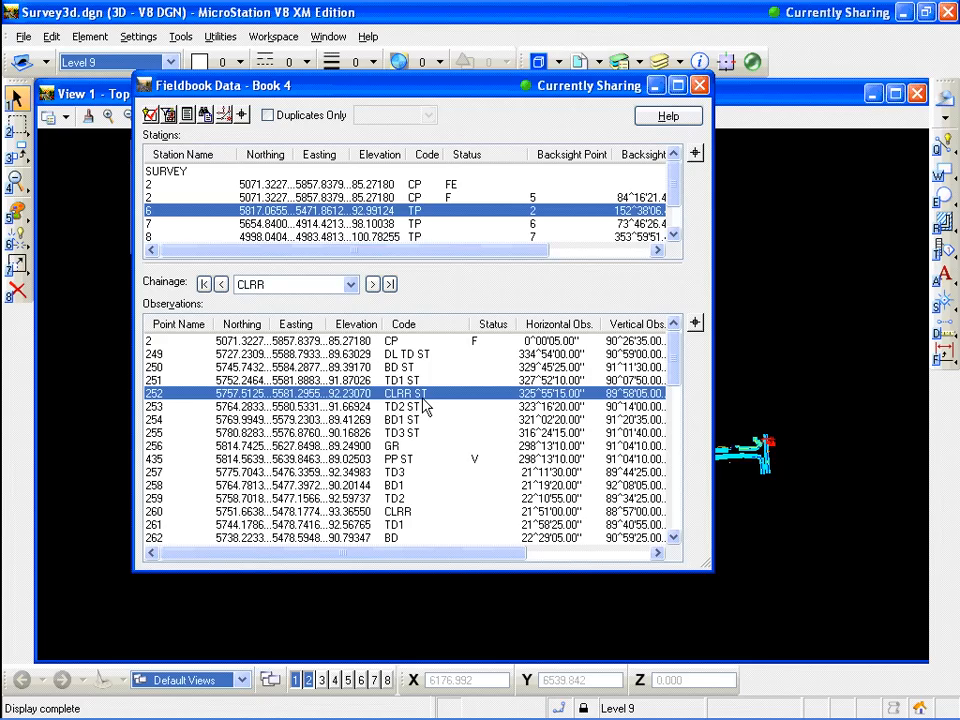
{"action": "key", "text": "Up"}
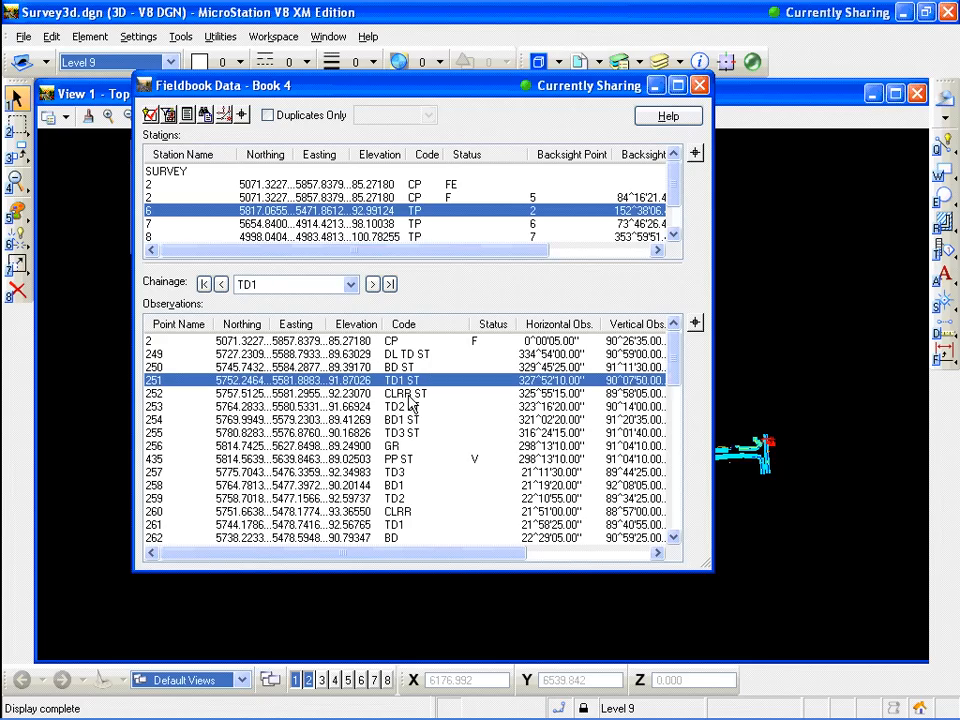
{"action": "key", "text": "Down"}
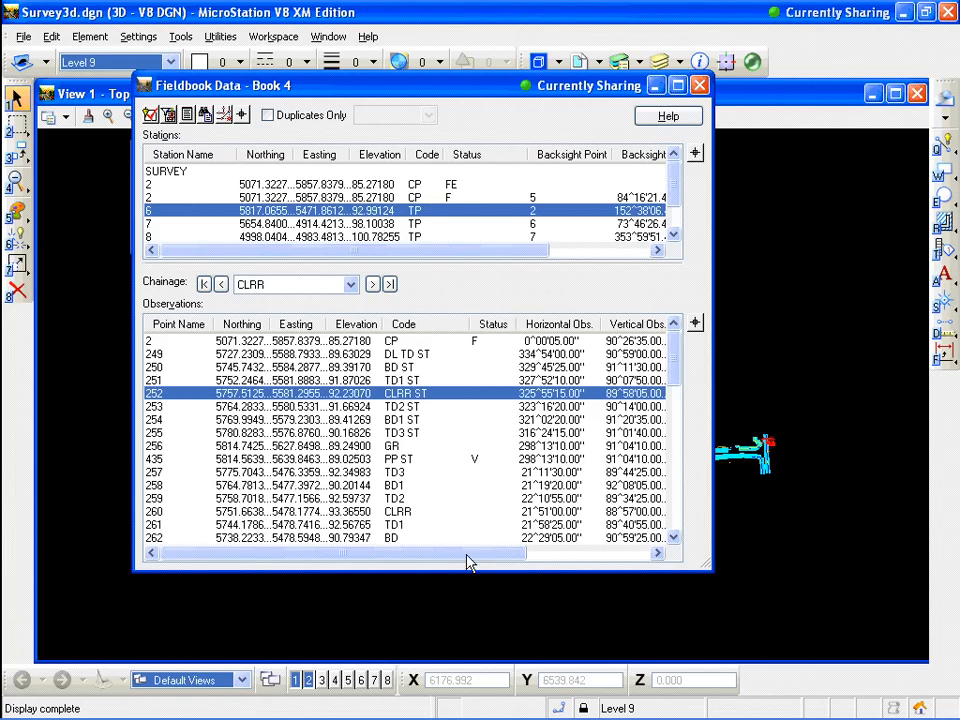
Scroll the observations and stations tables sideways to review the remaining columns
{"action": "left_click_drag", "start_coordinate": [467, 557], "coordinate": [632, 557]}
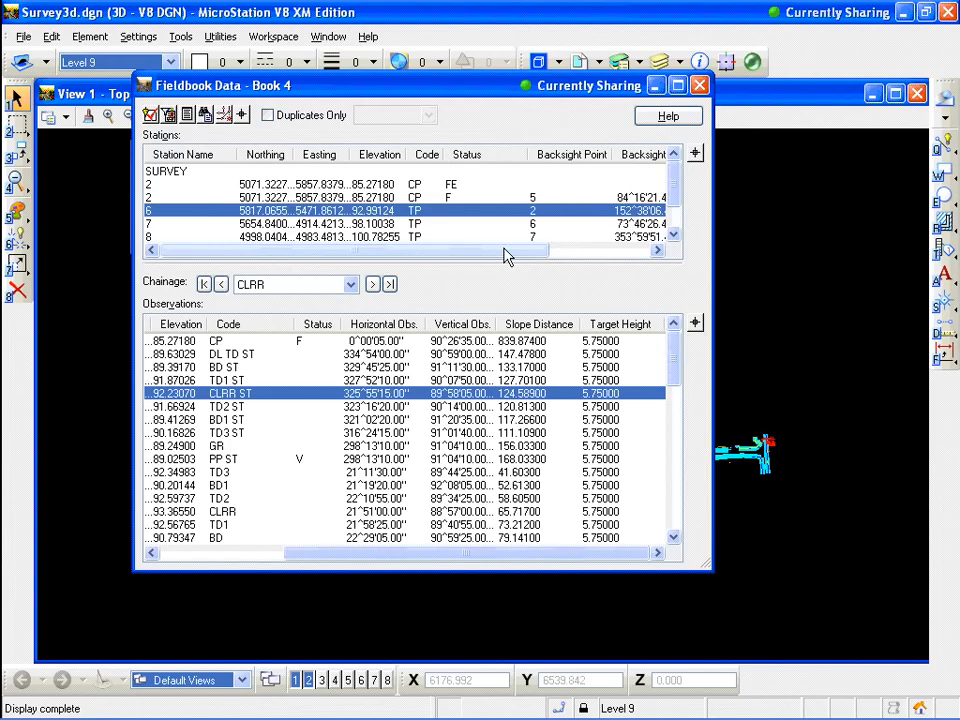
{"action": "left_click_drag", "start_coordinate": [506, 256], "coordinate": [619, 260]}
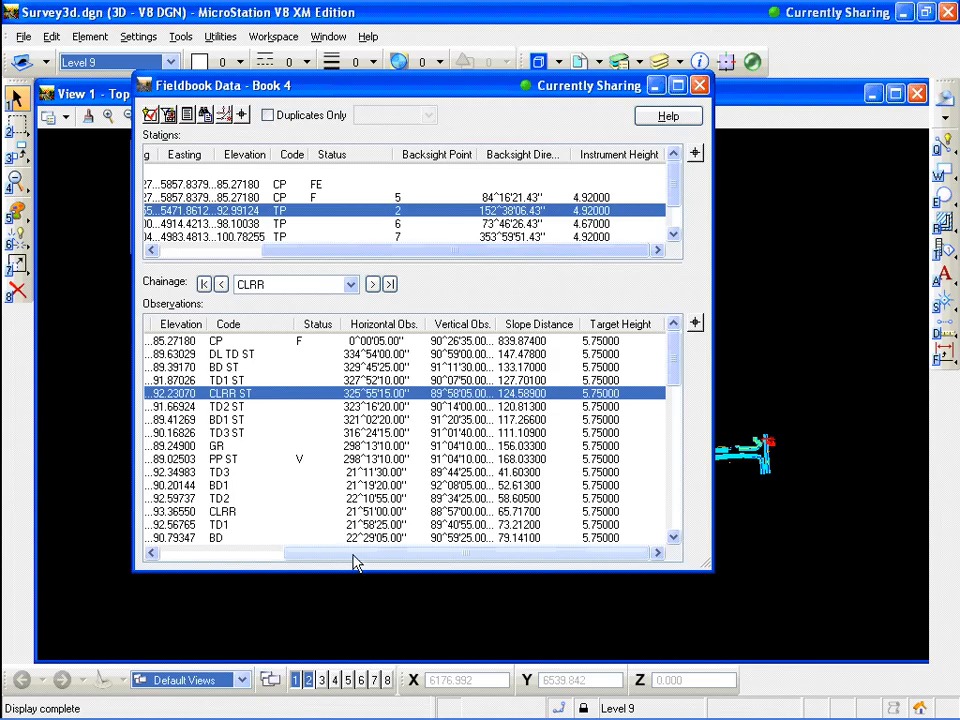
{"action": "left_click_drag", "start_coordinate": [353, 563], "coordinate": [208, 563]}
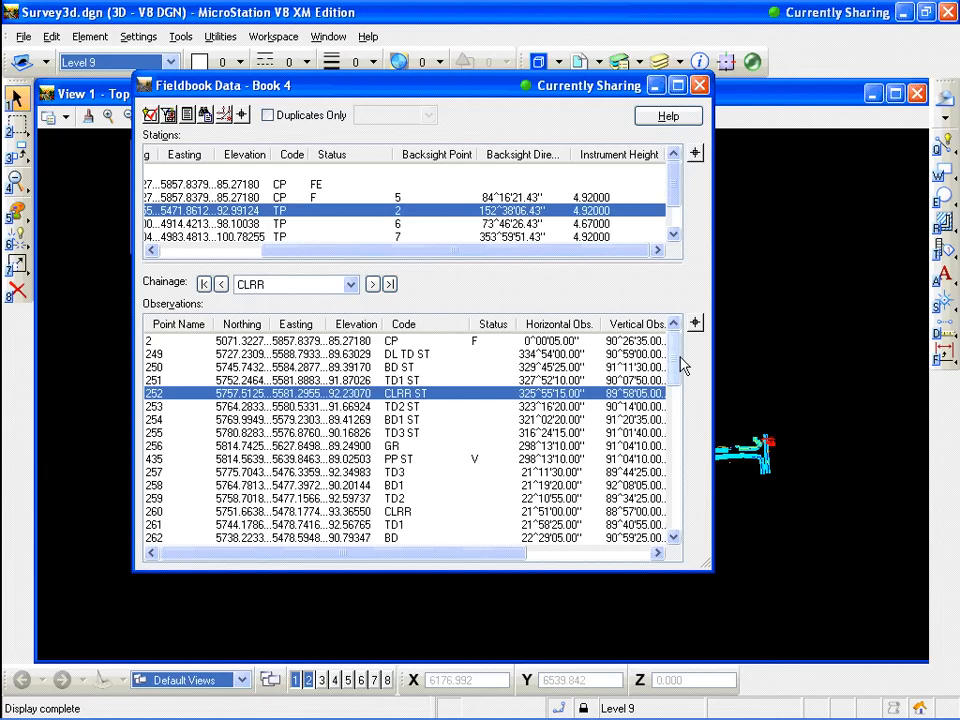
Scroll through the observations and stations lists and select station 3
{"action": "left_click_drag", "start_coordinate": [677, 357], "coordinate": [686, 525]}
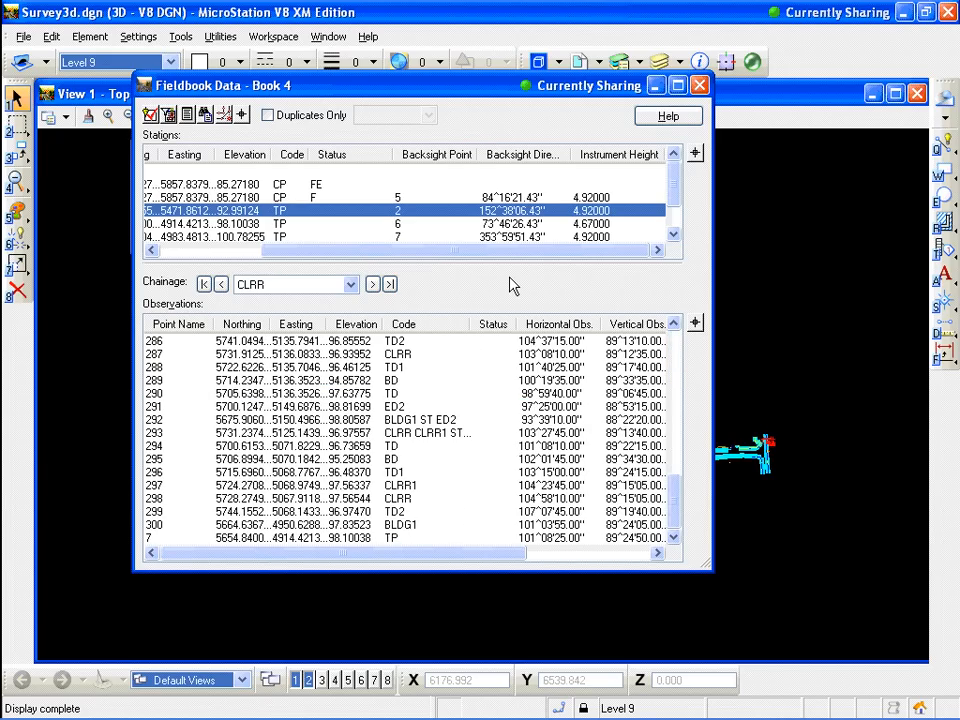
{"action": "scroll", "coordinate": [675, 208], "scroll_direction": "down", "scroll_amount": 2}
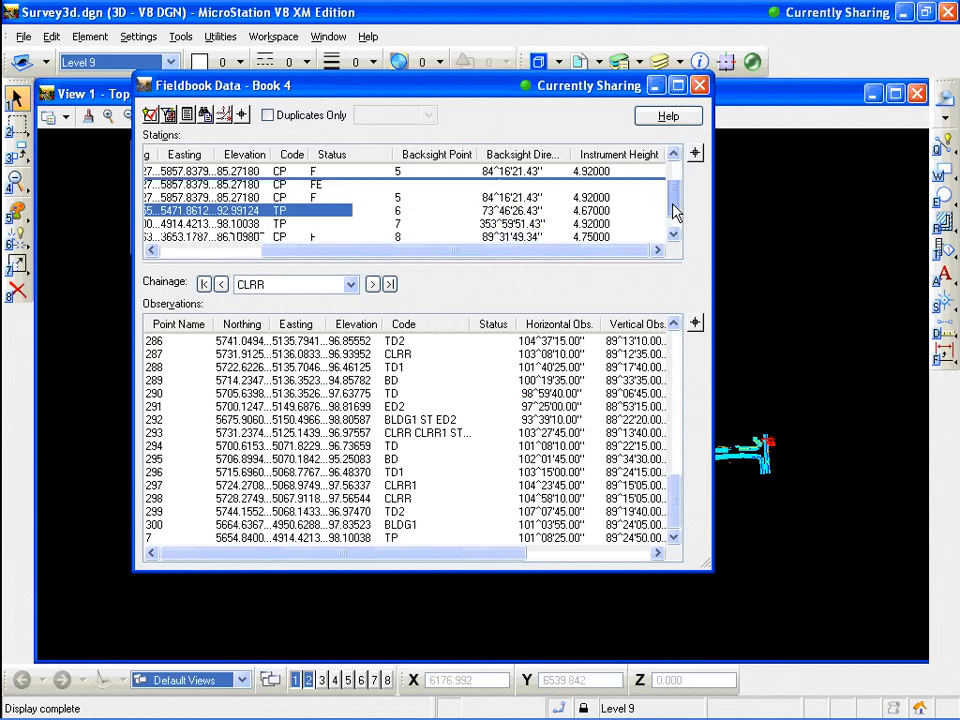
{"action": "left_click", "coordinate": [275, 224]}
{"action": "left_click_drag", "start_coordinate": [323, 252], "coordinate": [195, 256]}
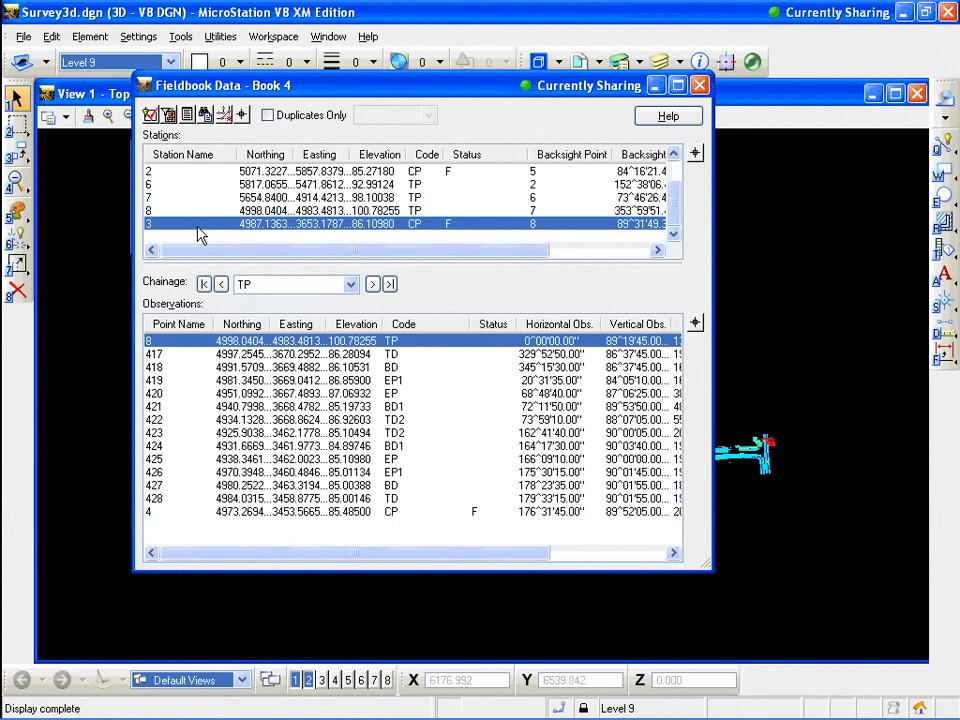
Select observation 4 under station 3 and open a new observation to be added after it
{"action": "left_click", "coordinate": [311, 513]}
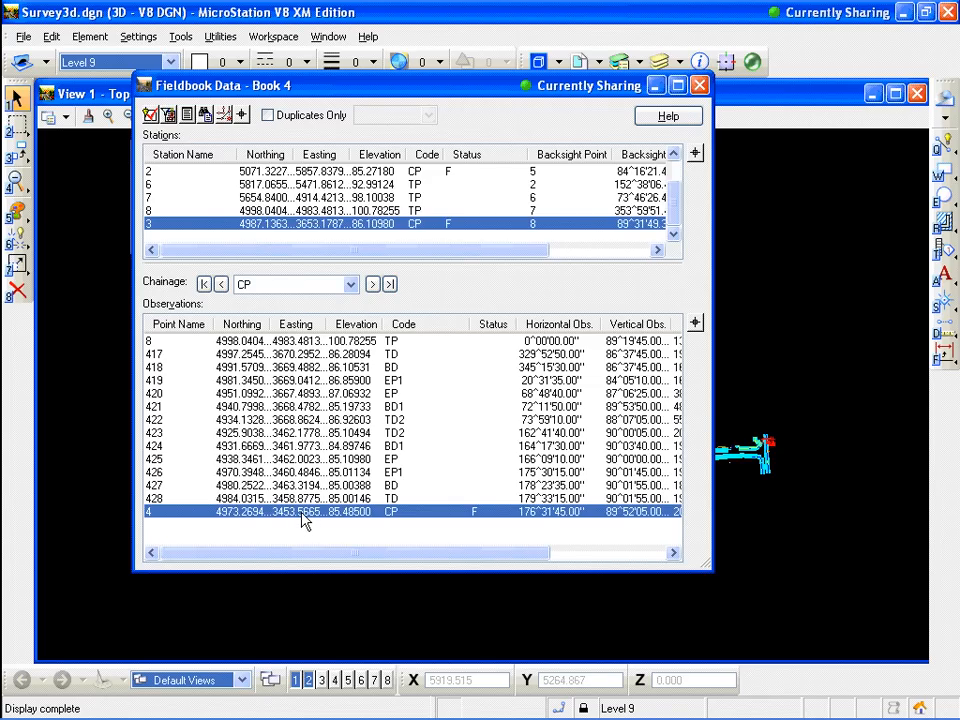
{"action": "right_click", "coordinate": [243, 519]}
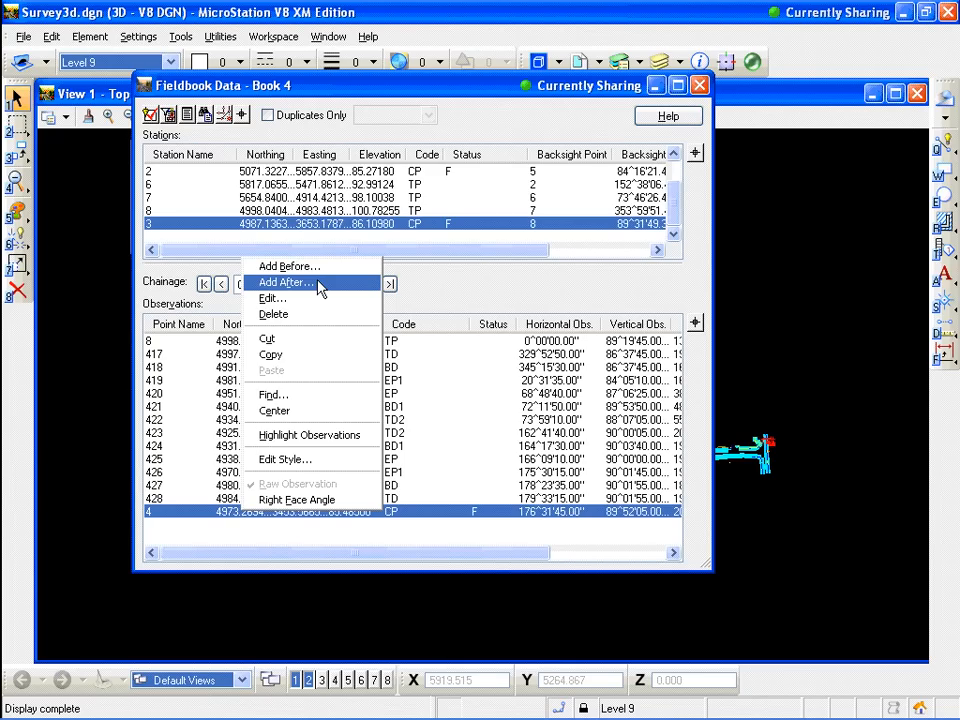
{"action": "left_click", "coordinate": [370, 92]}
{"action": "left_click_drag", "start_coordinate": [370, 92], "coordinate": [276, 72]}
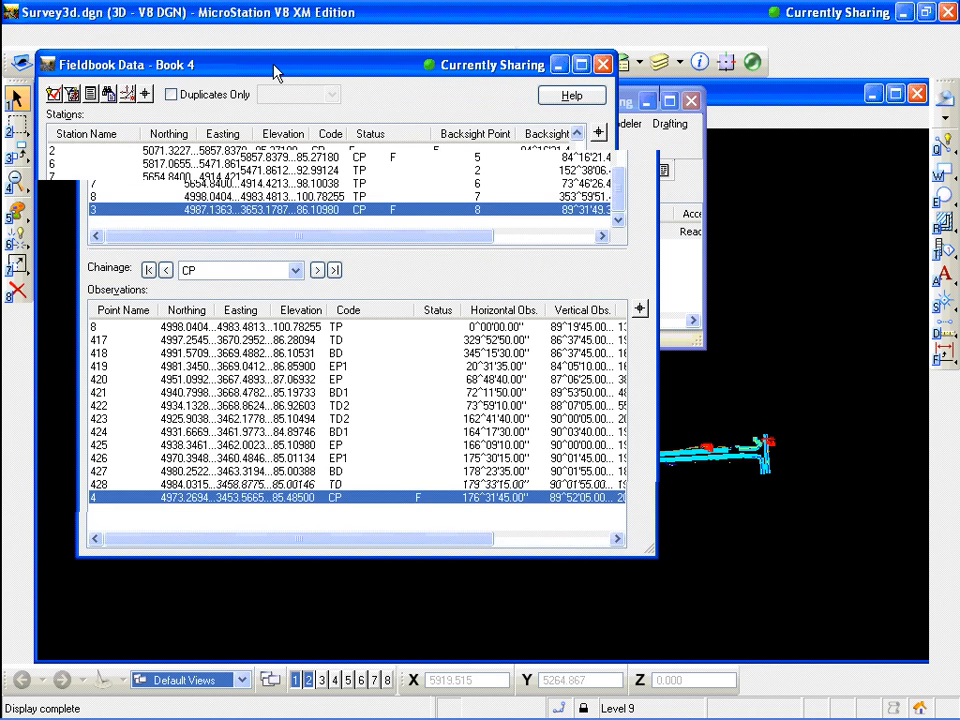
{"action": "left_click", "coordinate": [272, 266]}
{"action": "left_click_drag", "start_coordinate": [457, 75], "coordinate": [304, 72]}
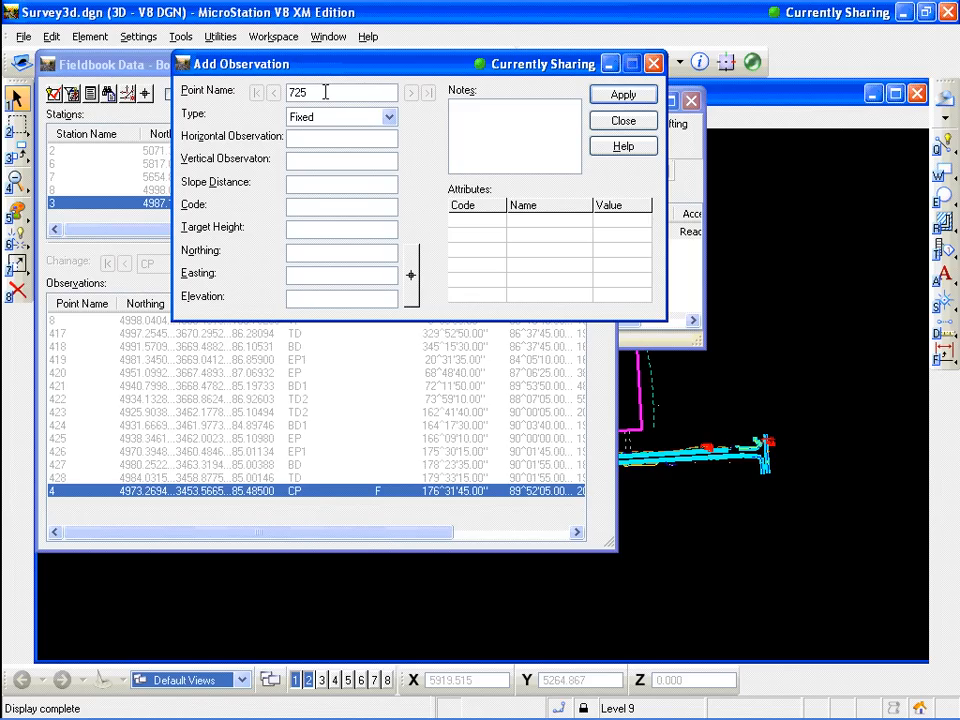
Add point 725 as a Fixed observation located by picking a spot in the view, with elevation 250, and close the dialogs
{"action": "left_click", "coordinate": [389, 119]}
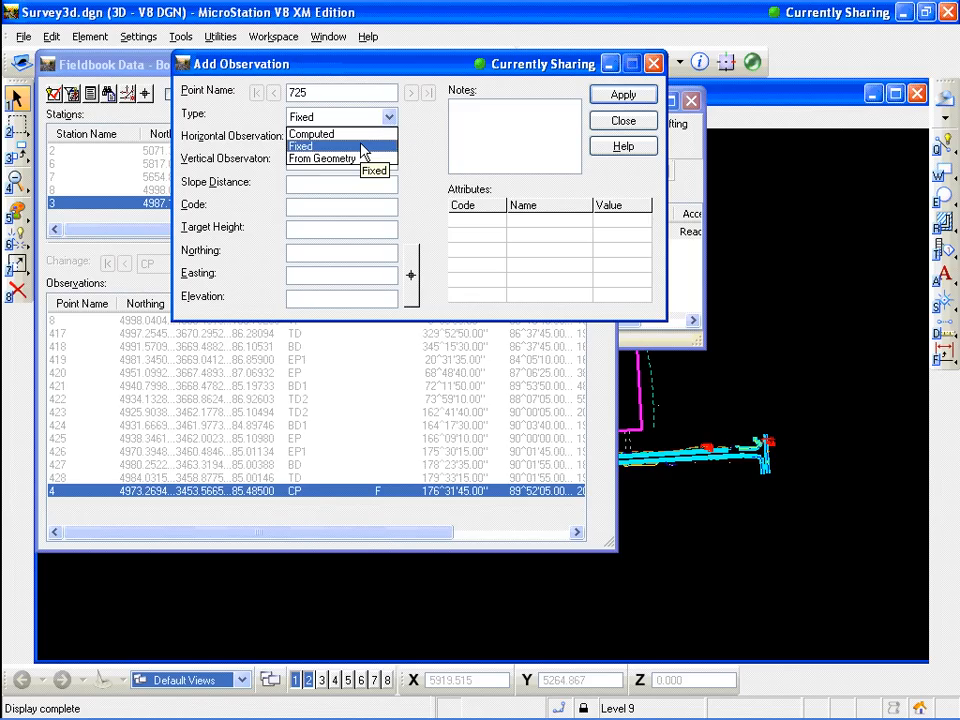
{"action": "left_click", "coordinate": [363, 147]}
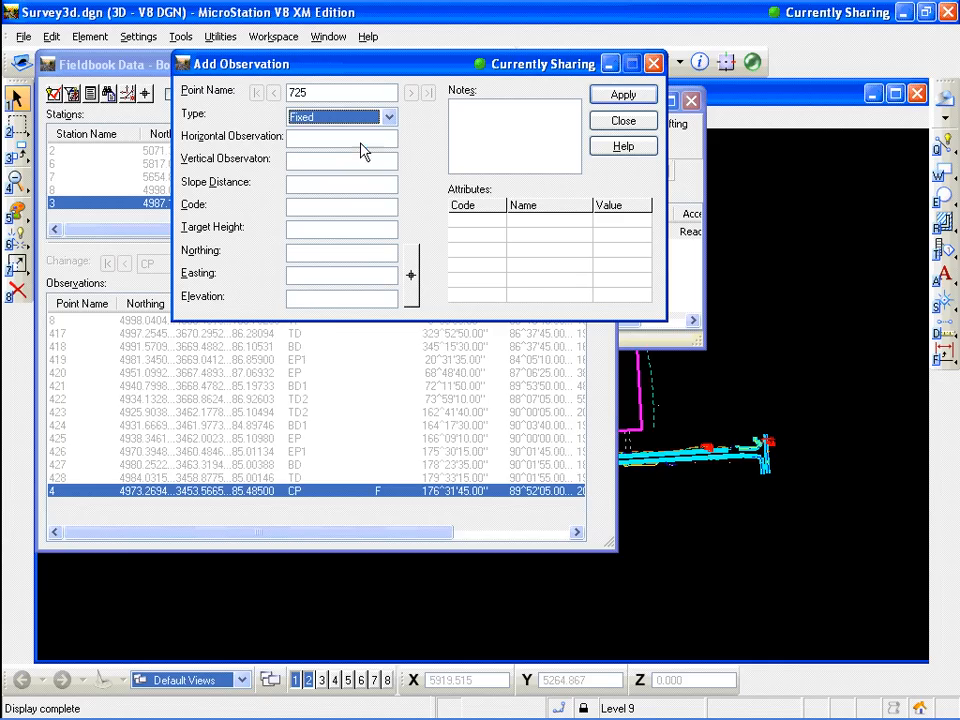
{"action": "left_click", "coordinate": [412, 275]}
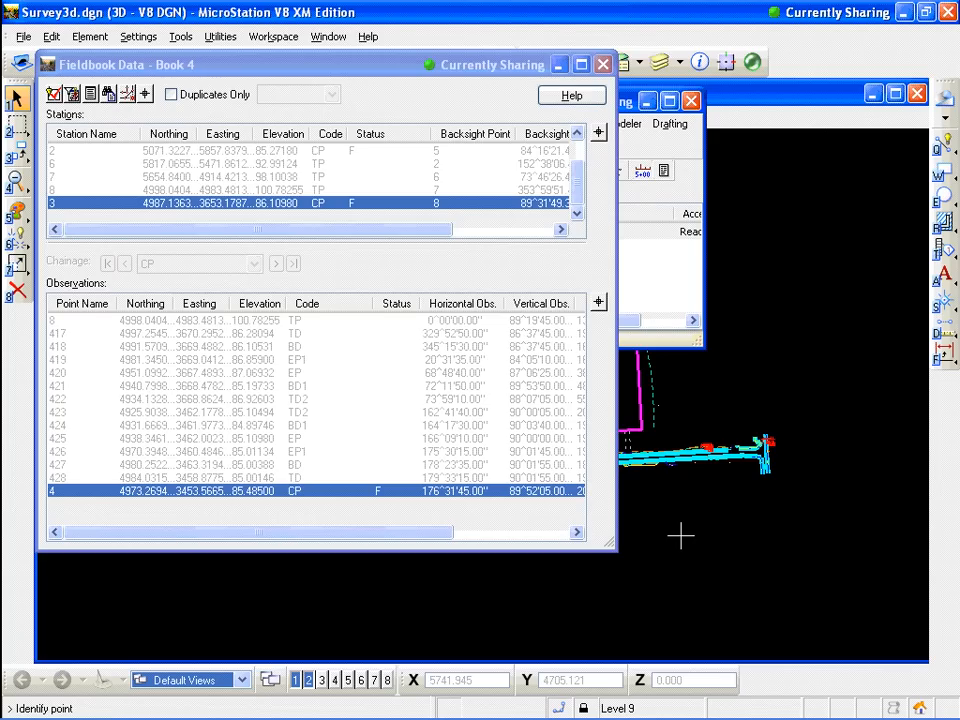
{"action": "left_click", "coordinate": [681, 535]}
{"action": "left_click", "coordinate": [336, 300]}
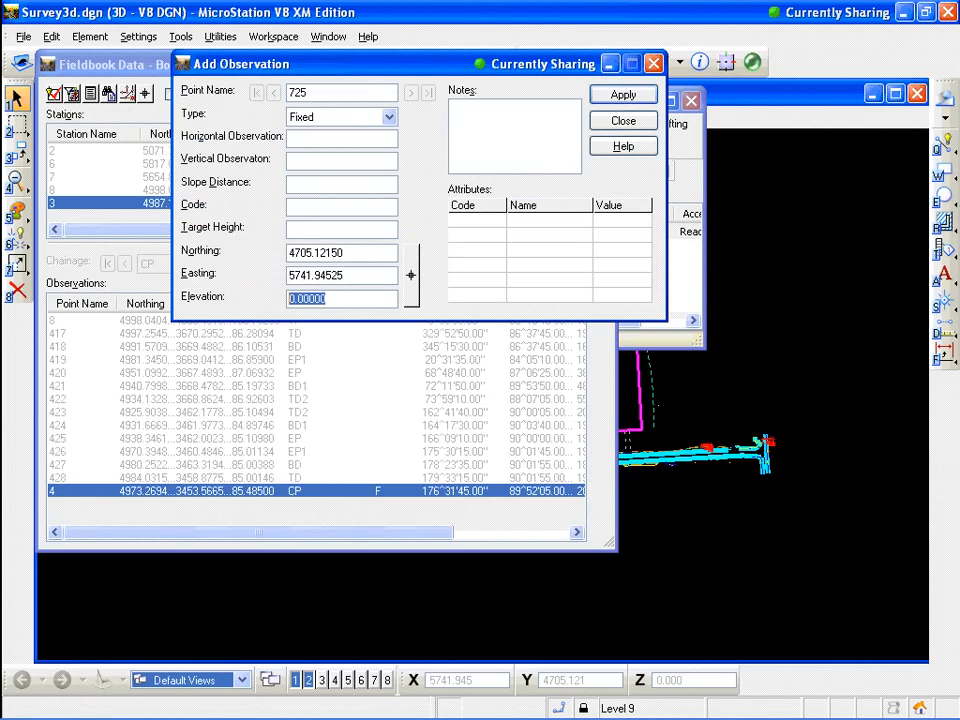
{"action": "type", "text": "250"}
{"action": "left_click", "coordinate": [622, 95]}
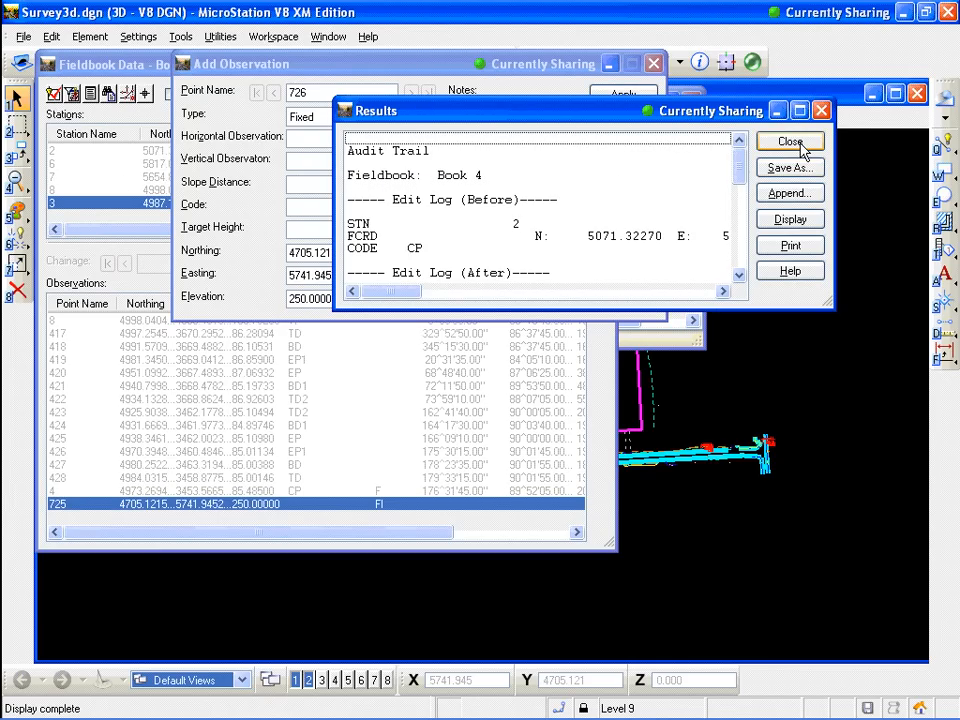
{"action": "left_click", "coordinate": [802, 146]}
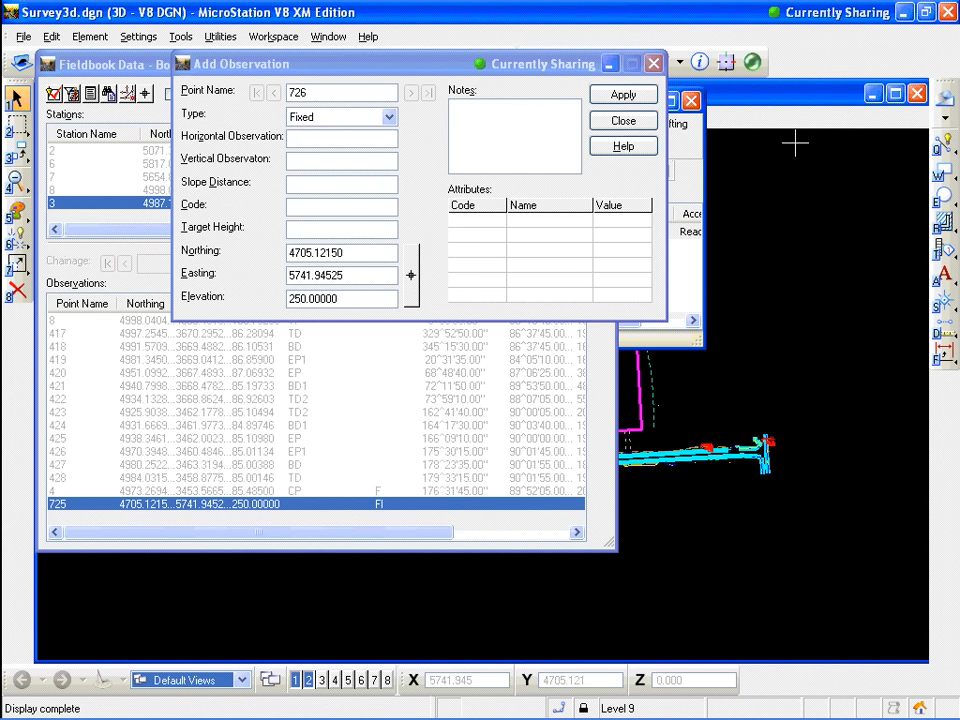
{"action": "left_click", "coordinate": [624, 121]}
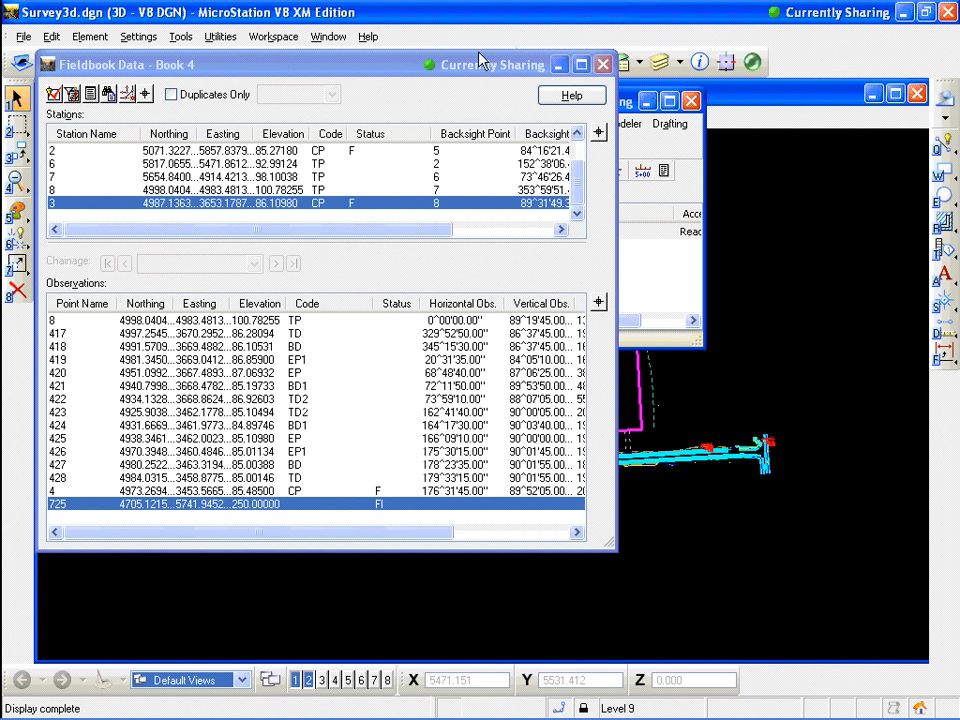
Turn on the display of survey point names in the view
{"action": "left_click_drag", "start_coordinate": [478, 63], "coordinate": [387, 206]}
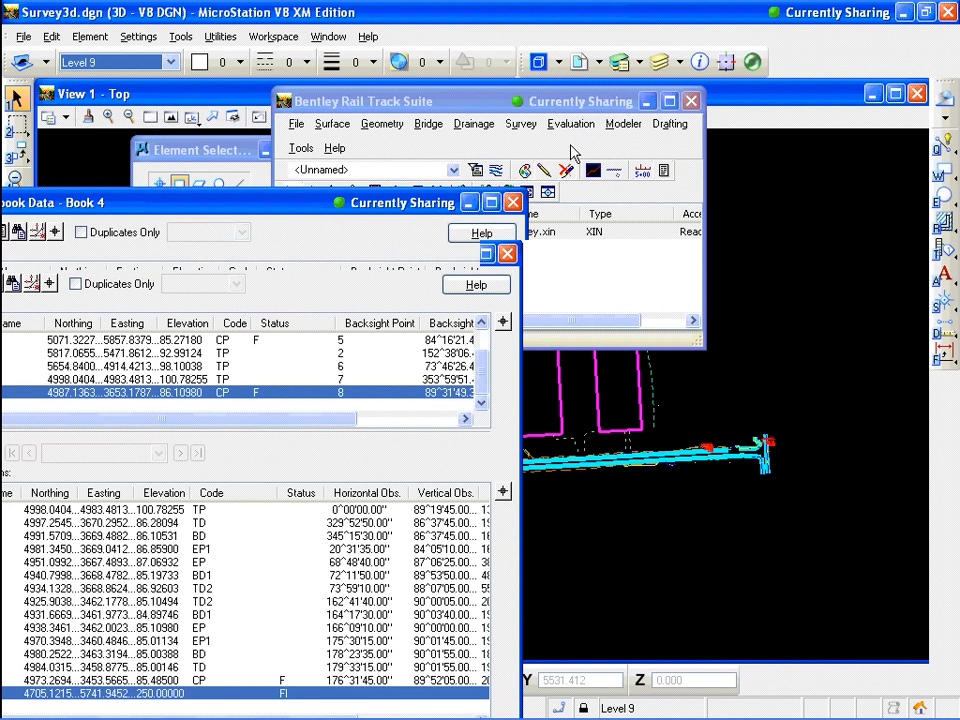
{"action": "left_click_drag", "start_coordinate": [571, 153], "coordinate": [557, 263]}
{"action": "left_click", "coordinate": [522, 125]}
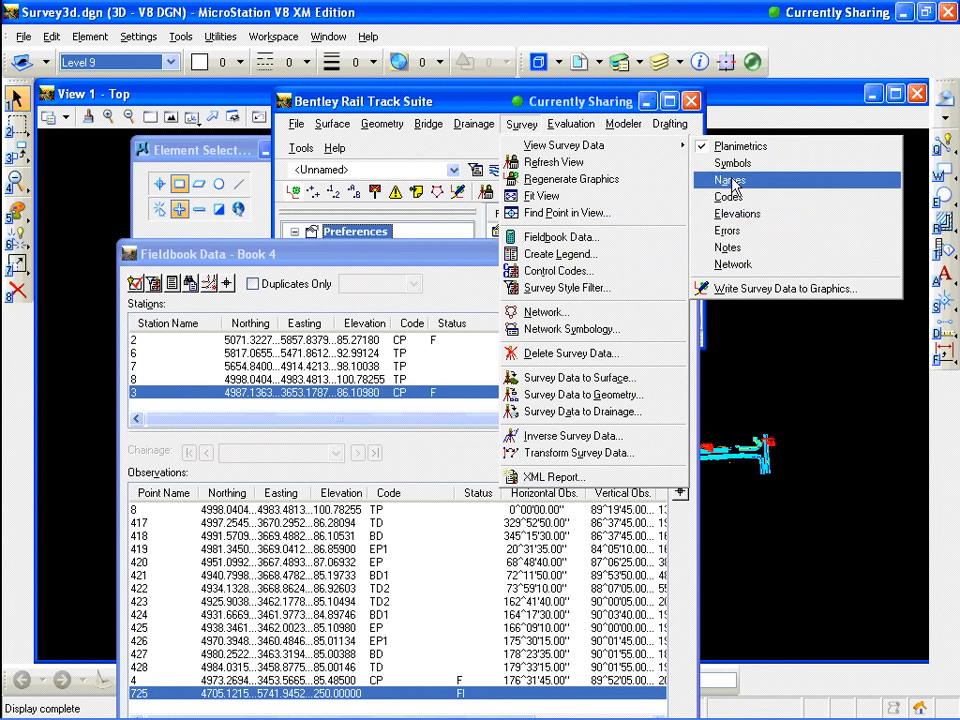
{"action": "left_click", "coordinate": [589, 103]}
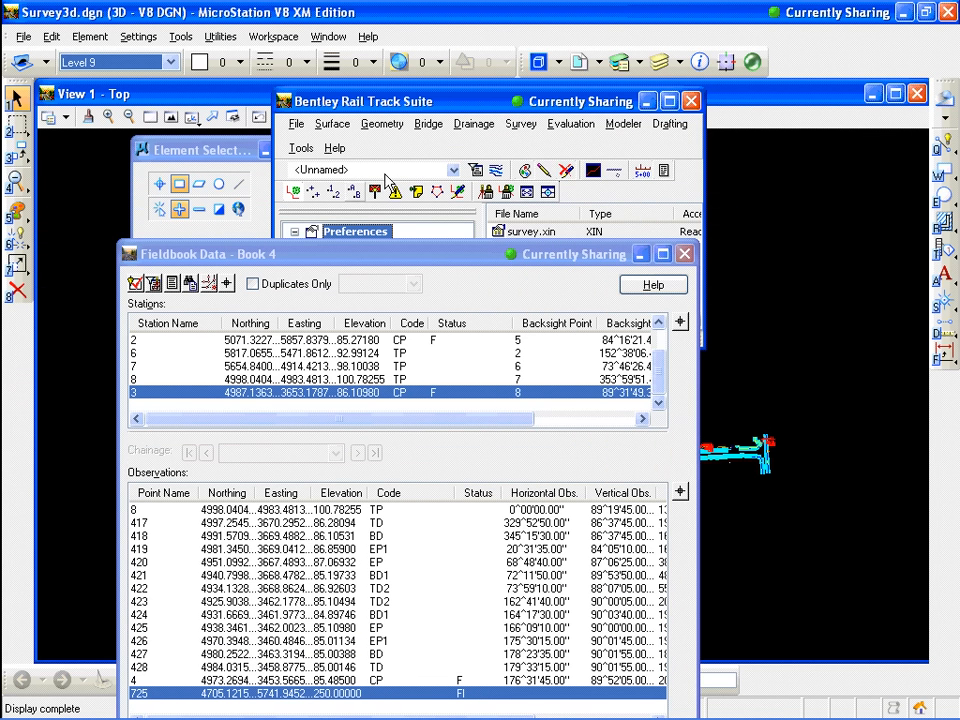
{"action": "left_click", "coordinate": [333, 191]}
{"action": "left_click_drag", "start_coordinate": [453, 260], "coordinate": [287, 102]}
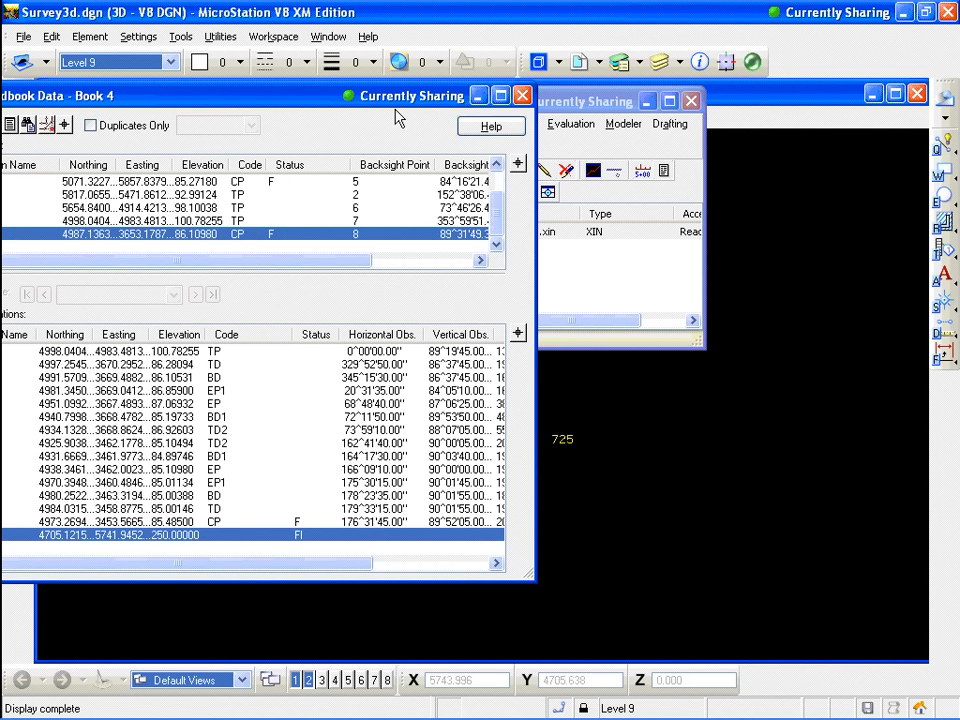
{"action": "left_click_drag", "start_coordinate": [393, 99], "coordinate": [766, 100]}
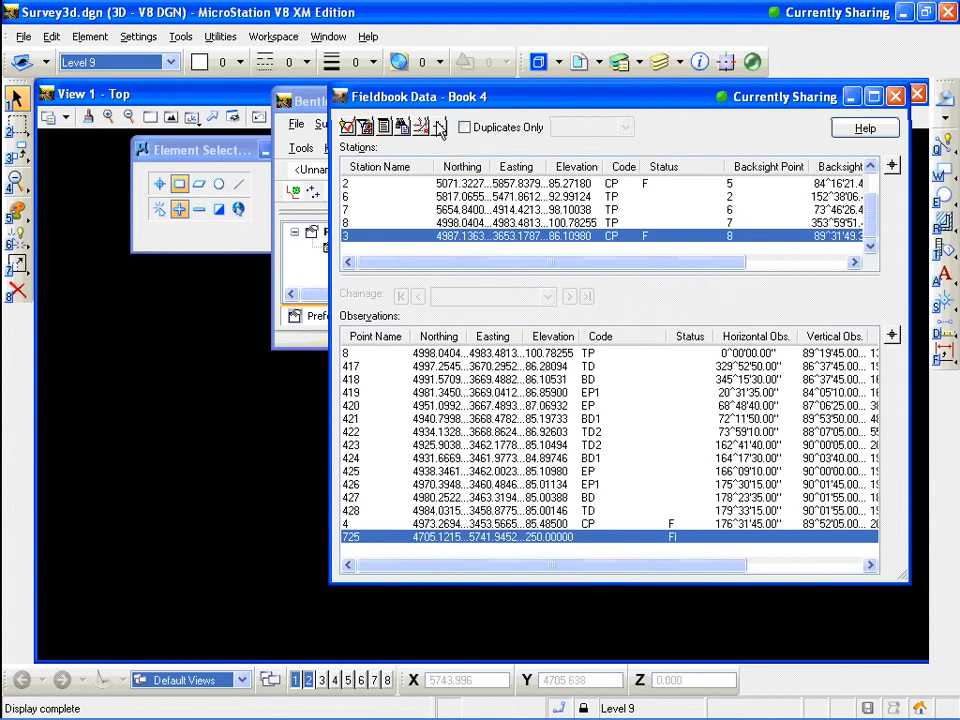
Zoom to point 725 and add point 726 after it as a Fixed observation picked in the view, with elevation 250
{"action": "left_click", "coordinate": [440, 127]}
{"action": "left_click", "coordinate": [303, 431]}
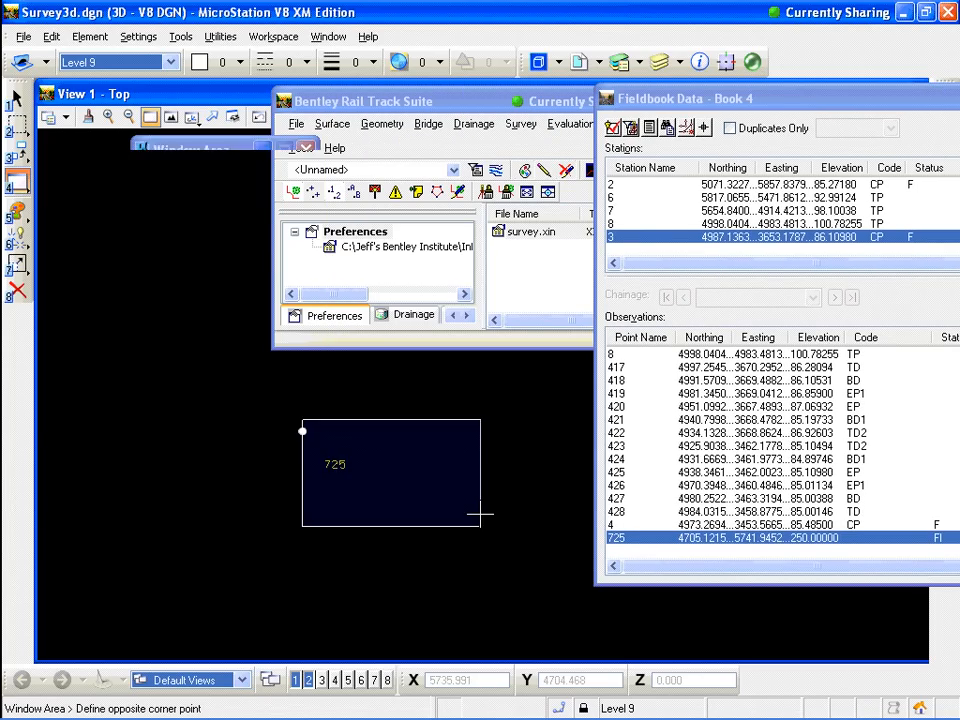
{"action": "left_click", "coordinate": [480, 514]}
{"action": "left_click_drag", "start_coordinate": [690, 95], "coordinate": [404, 28]}
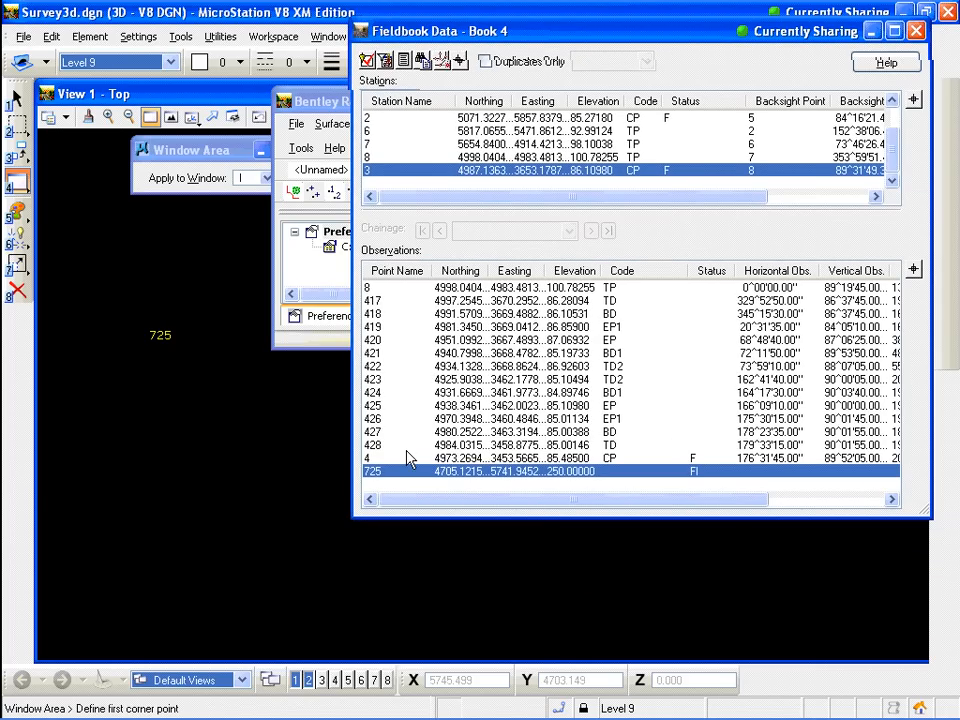
{"action": "right_click", "coordinate": [411, 470]}
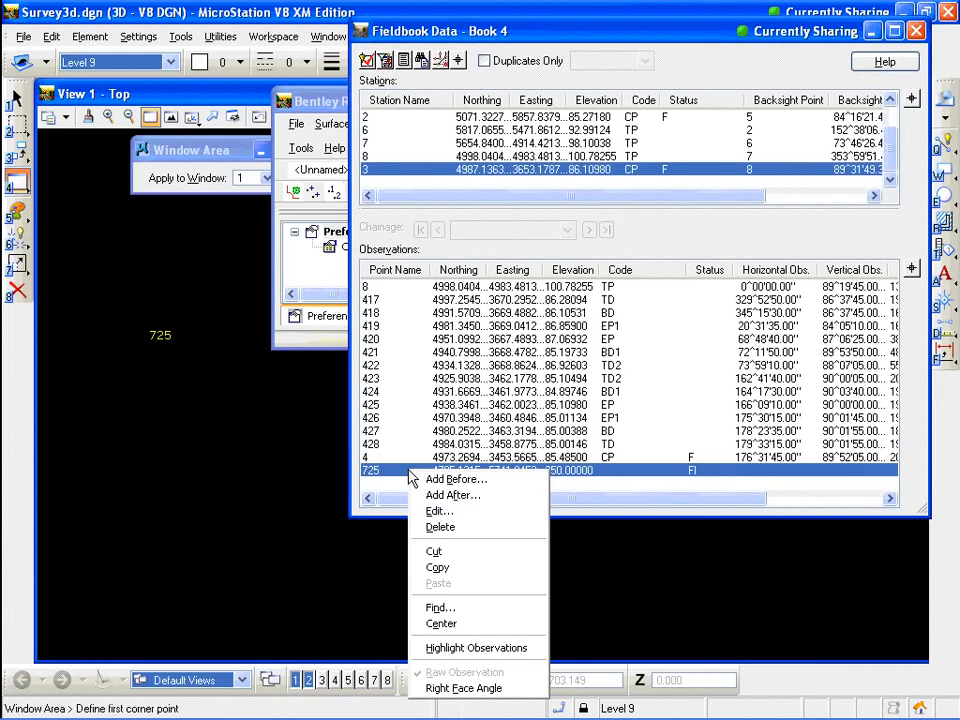
{"action": "left_click", "coordinate": [436, 497]}
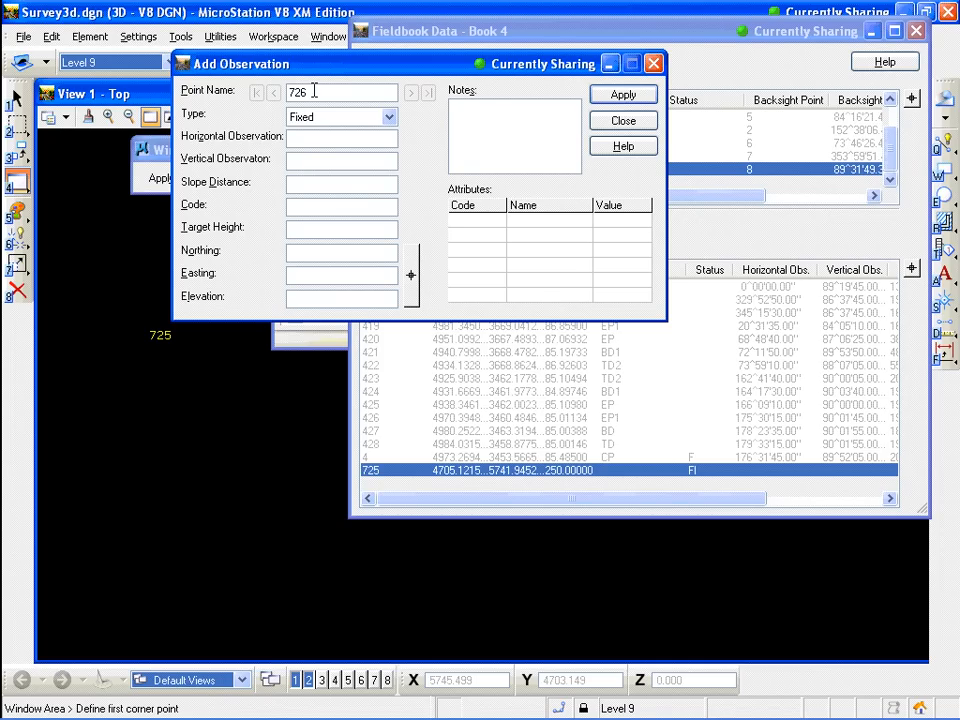
{"action": "left_click", "coordinate": [412, 277]}
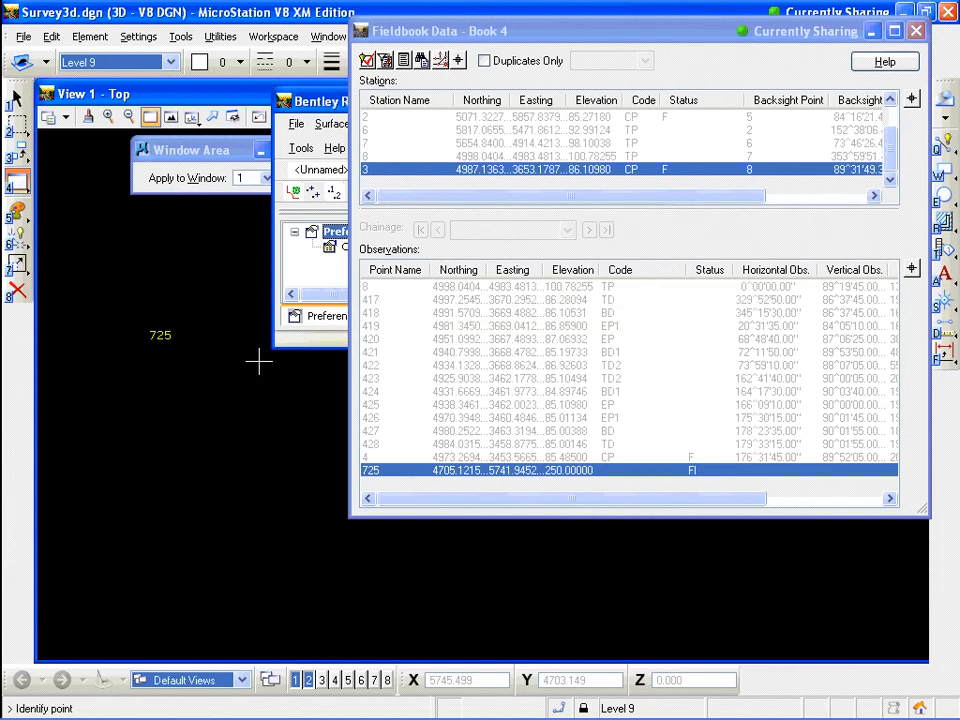
{"action": "left_click", "coordinate": [259, 362]}
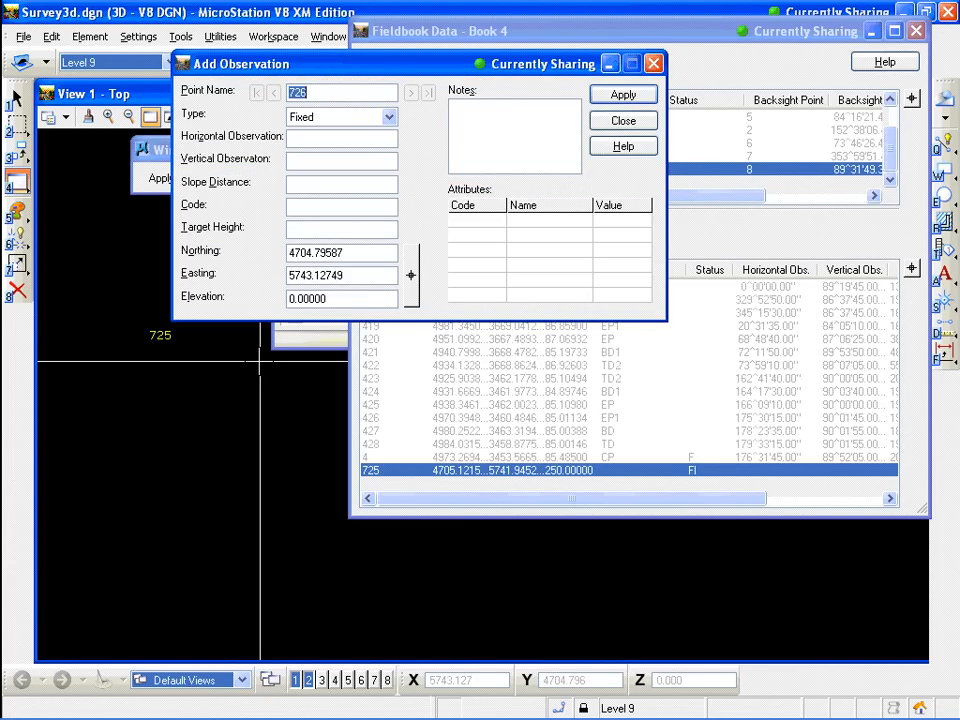
{"action": "double_click", "coordinate": [312, 298]}
{"action": "type", "text": "250"}
{"action": "left_click", "coordinate": [620, 97]}
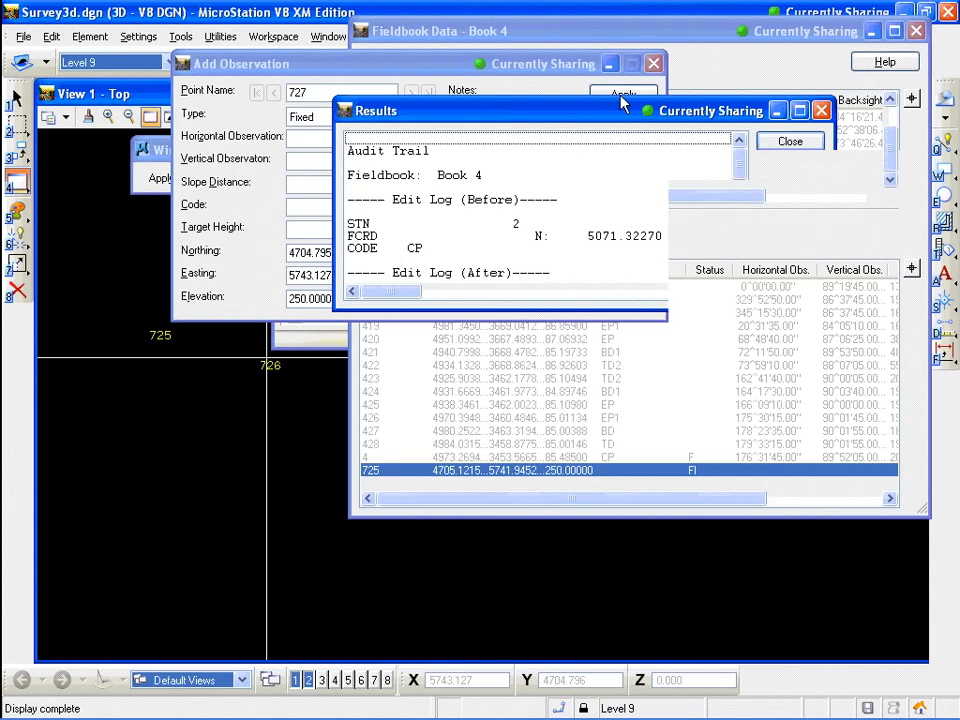
{"action": "left_click", "coordinate": [788, 142]}
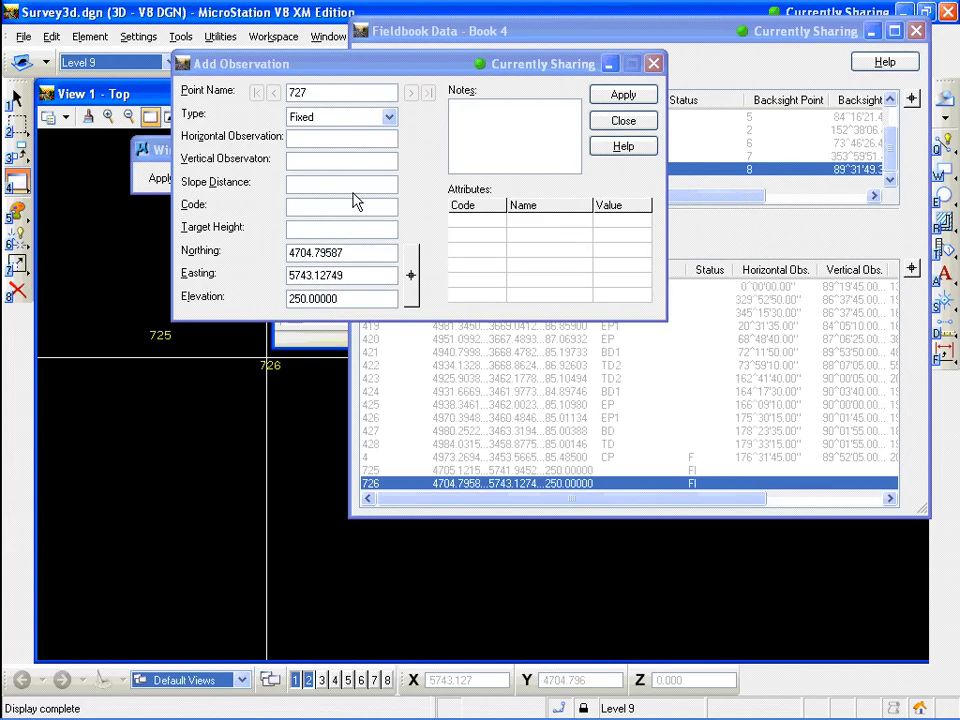
Add point 727 as a Fixed observation picked in the view with elevation 250, and close the Add Observation dialog
{"action": "left_click", "coordinate": [411, 276]}
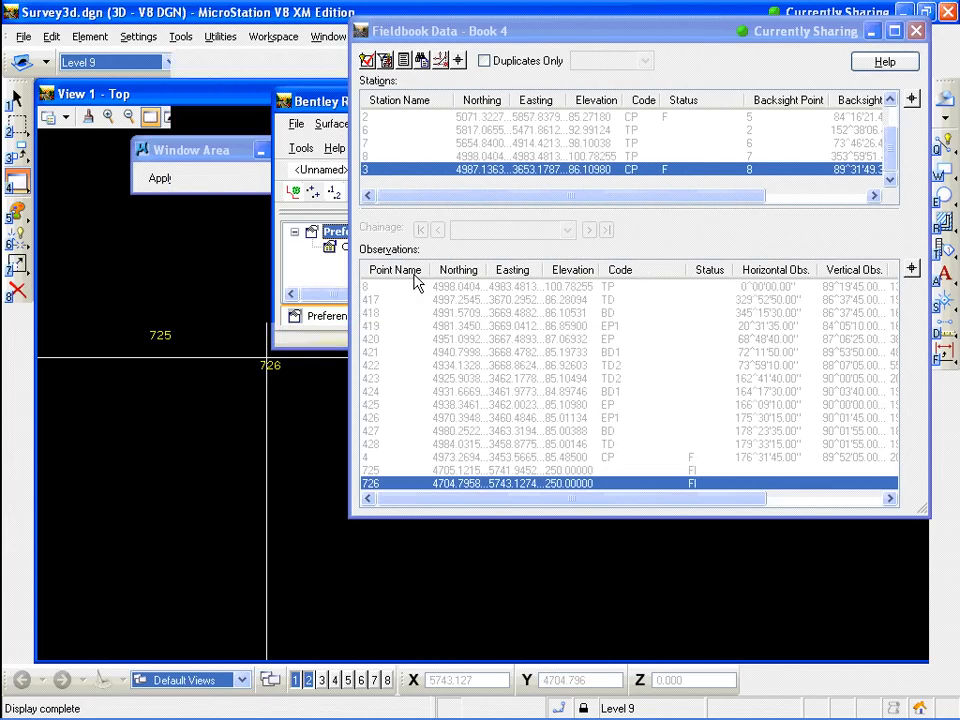
{"action": "left_click", "coordinate": [300, 437]}
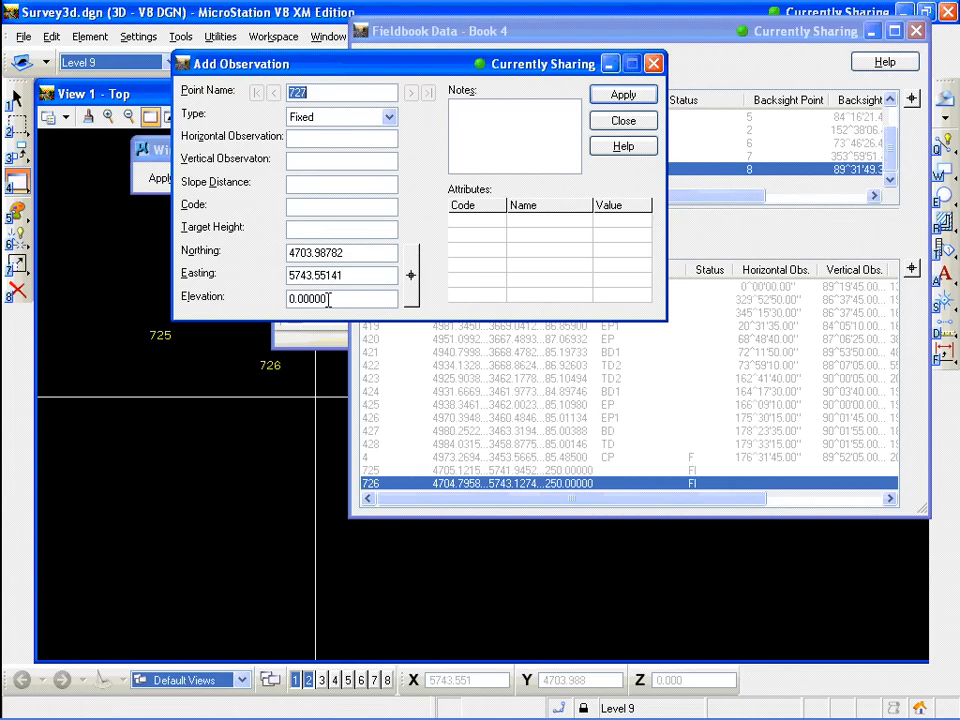
{"action": "left_click", "coordinate": [328, 299]}
{"action": "double_click", "coordinate": [328, 299]}
{"action": "type", "text": "250"}
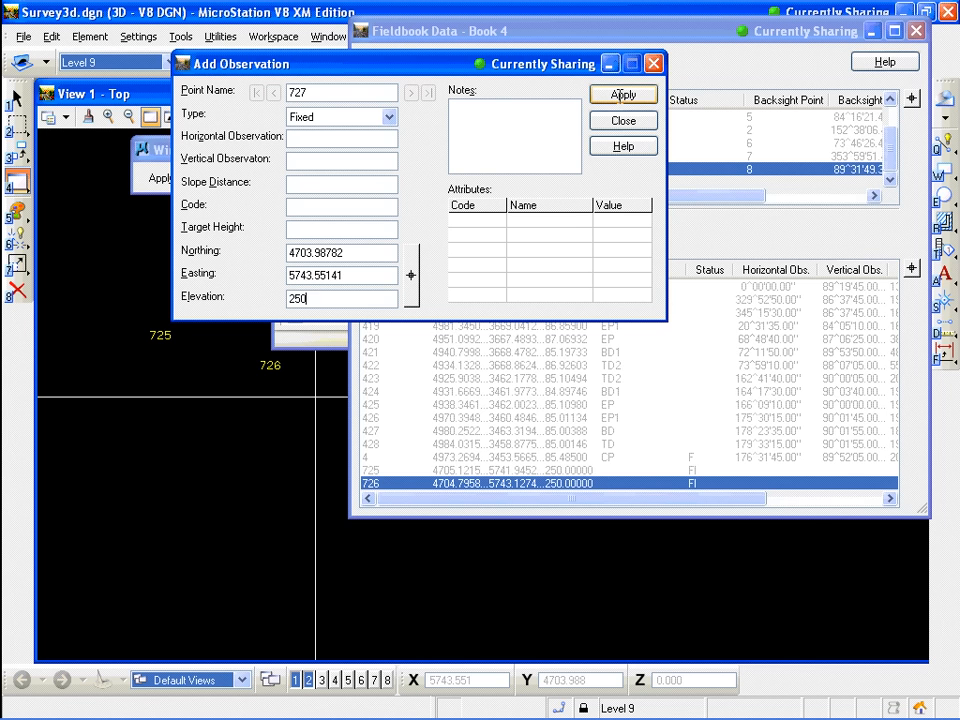
{"action": "left_click", "coordinate": [622, 96]}
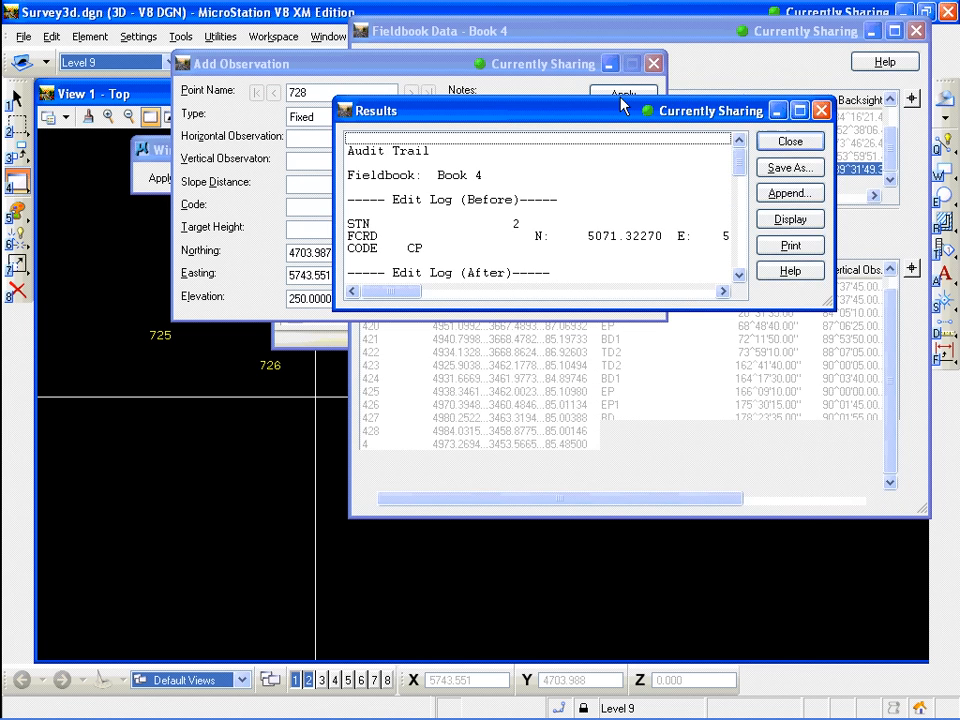
{"action": "left_click", "coordinate": [780, 148]}
{"action": "left_click", "coordinate": [626, 121]}
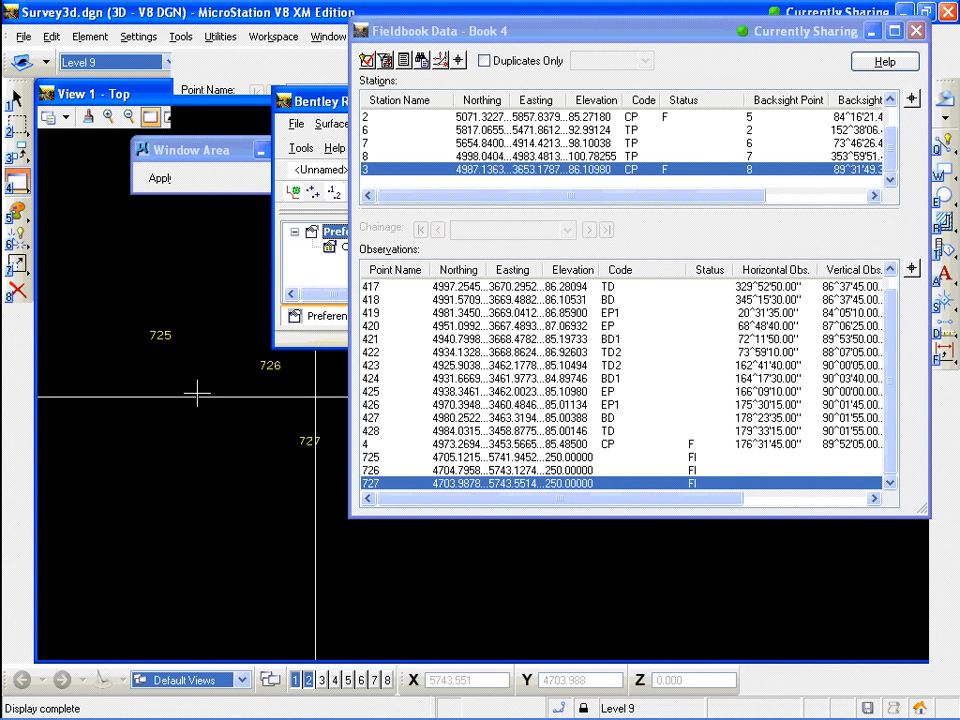
{"action": "left_click_drag", "start_coordinate": [746, 32], "coordinate": [622, 40]}
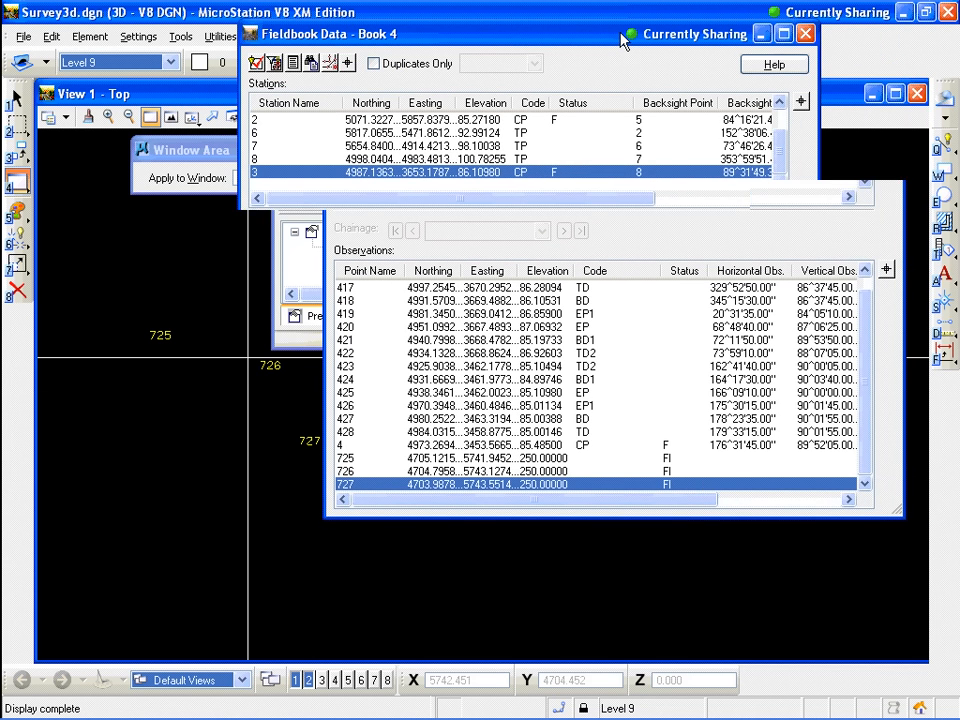
Close the fieldbook data window and fit the view to all survey data
{"action": "left_click", "coordinate": [805, 34]}
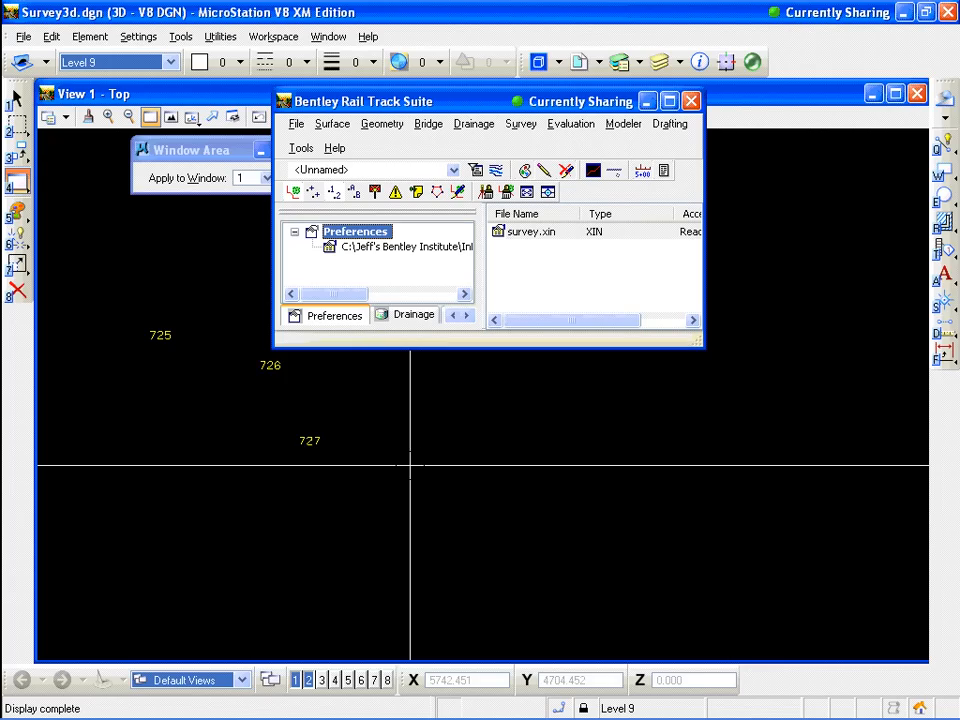
{"action": "scroll", "coordinate": [410, 465], "scroll_direction": "down", "scroll_amount": 3}
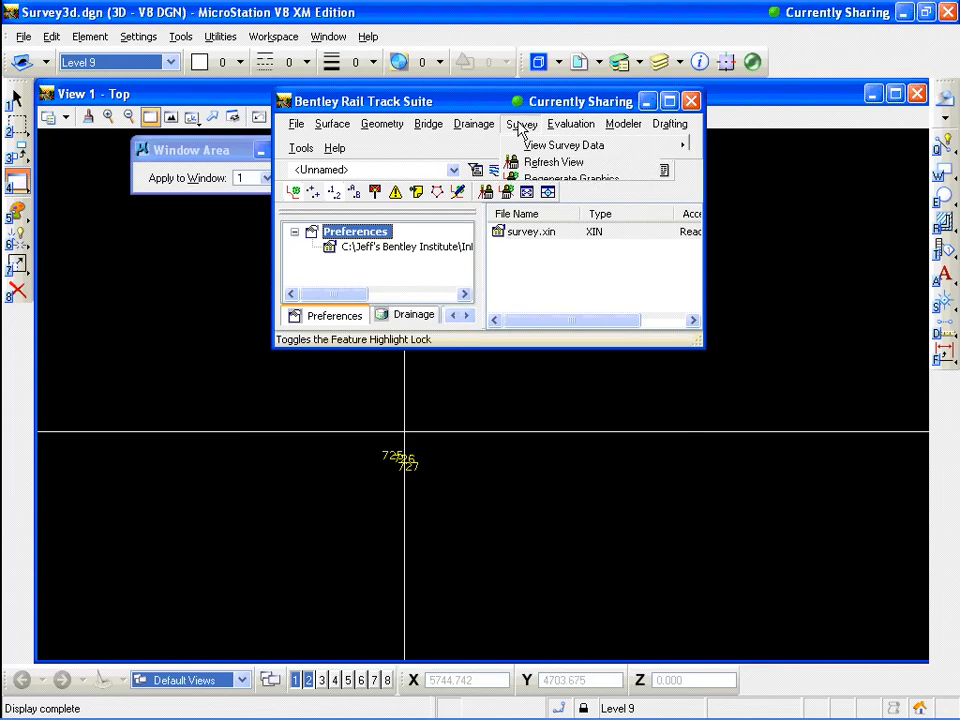
{"action": "left_click", "coordinate": [520, 125]}
{"action": "left_click", "coordinate": [552, 203]}
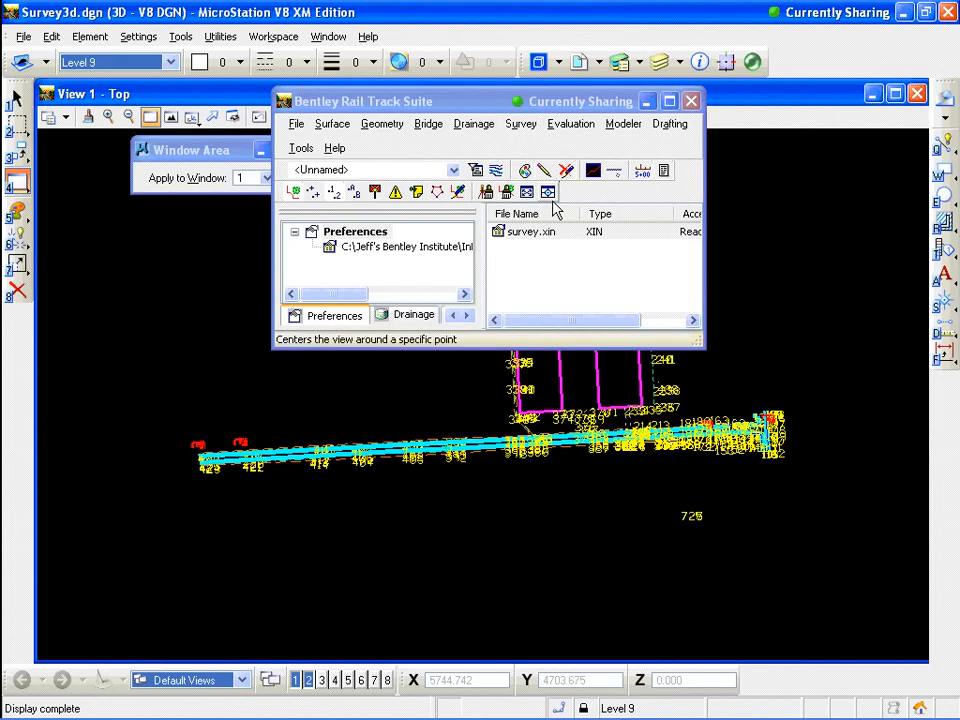
Write the survey planimetrics and names to permanent graphics, then close the Write Survey Data to Graphics dialog
{"action": "left_click", "coordinate": [522, 124]}
{"action": "mouse_move", "coordinate": [600, 145]}
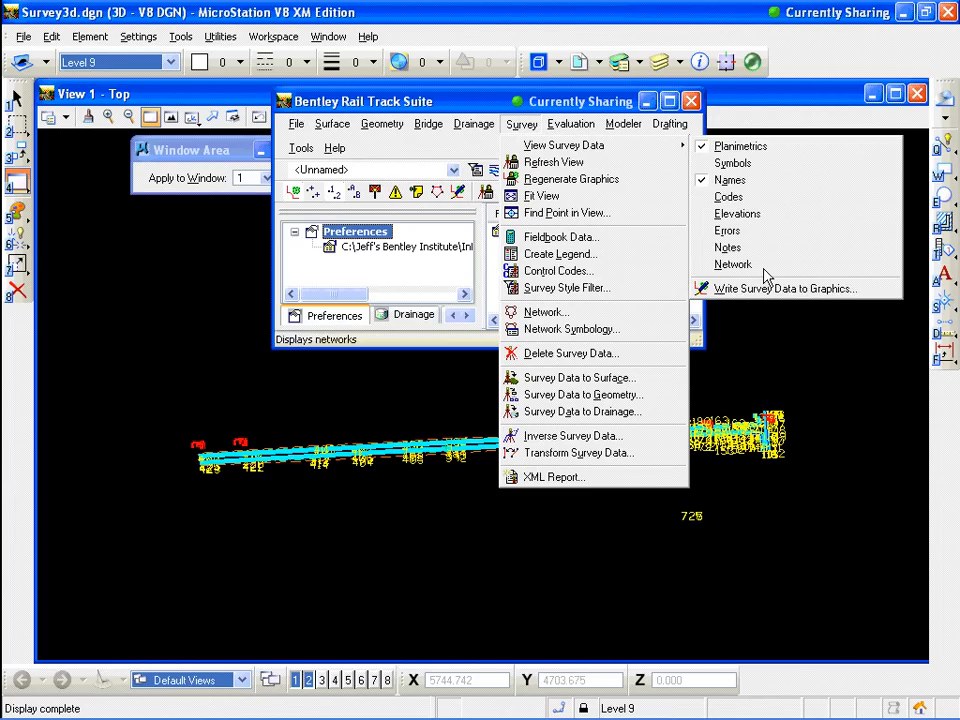
{"action": "left_click", "coordinate": [727, 287]}
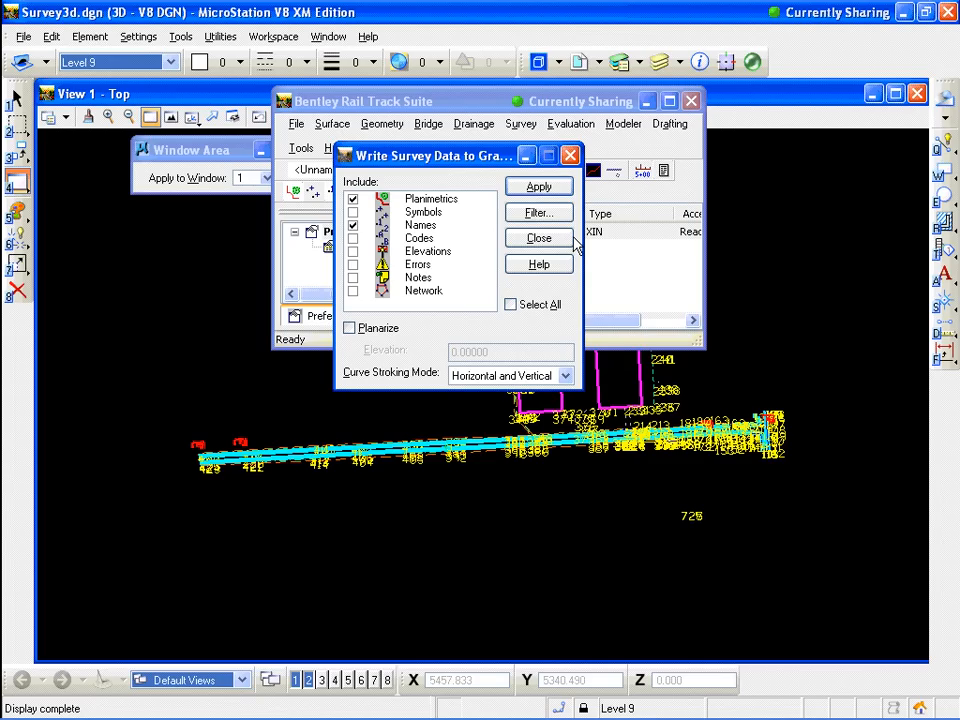
{"action": "left_click", "coordinate": [538, 187]}
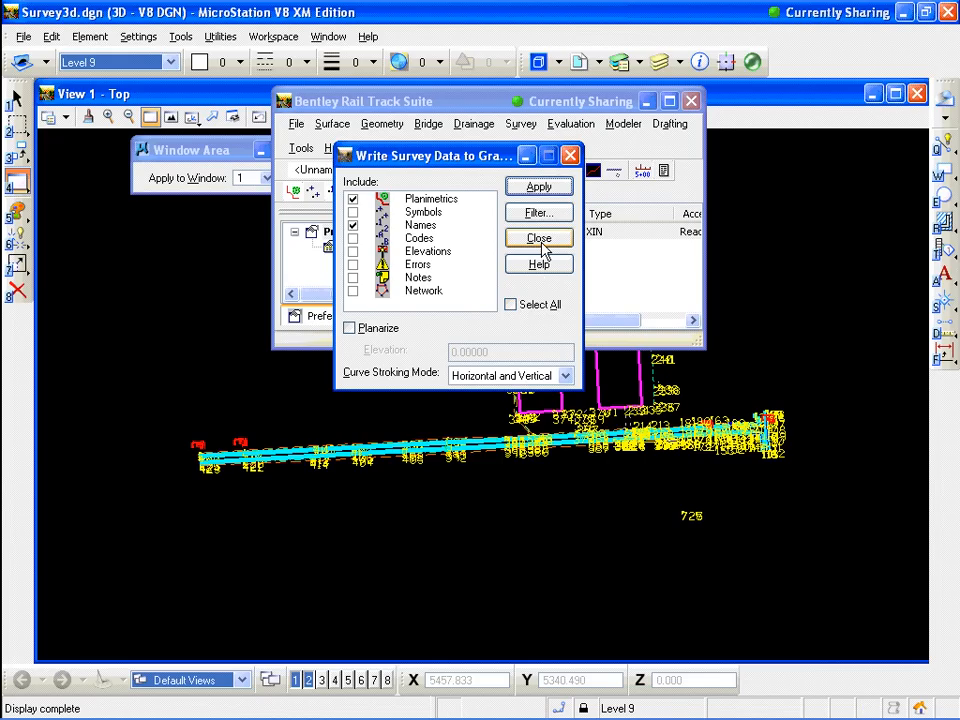
{"action": "left_click", "coordinate": [540, 240]}
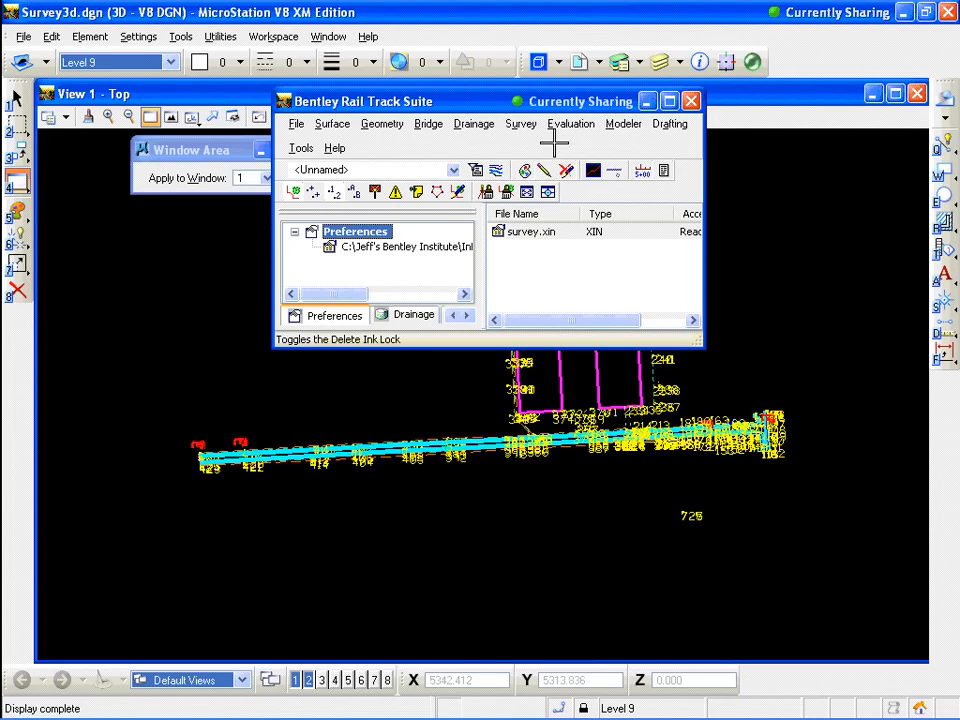
Turn off the display of survey planimetrics and point names in the view
{"action": "left_click", "coordinate": [522, 124]}
{"action": "mouse_move", "coordinate": [560, 146]}
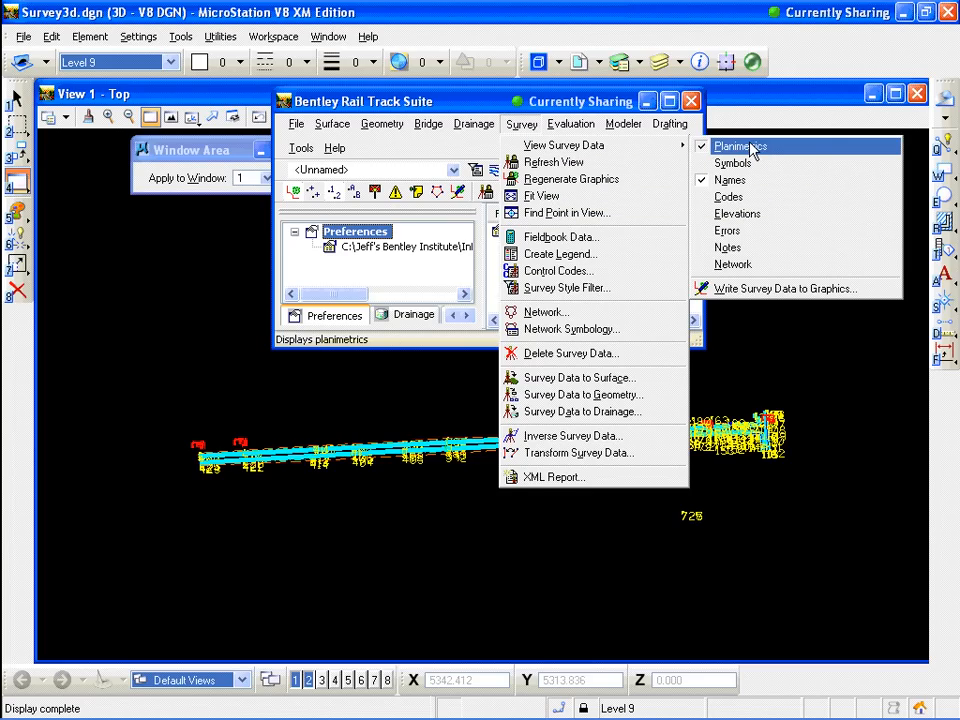
{"action": "left_click", "coordinate": [752, 147]}
{"action": "left_click", "coordinate": [522, 124]}
{"action": "mouse_move", "coordinate": [530, 148]}
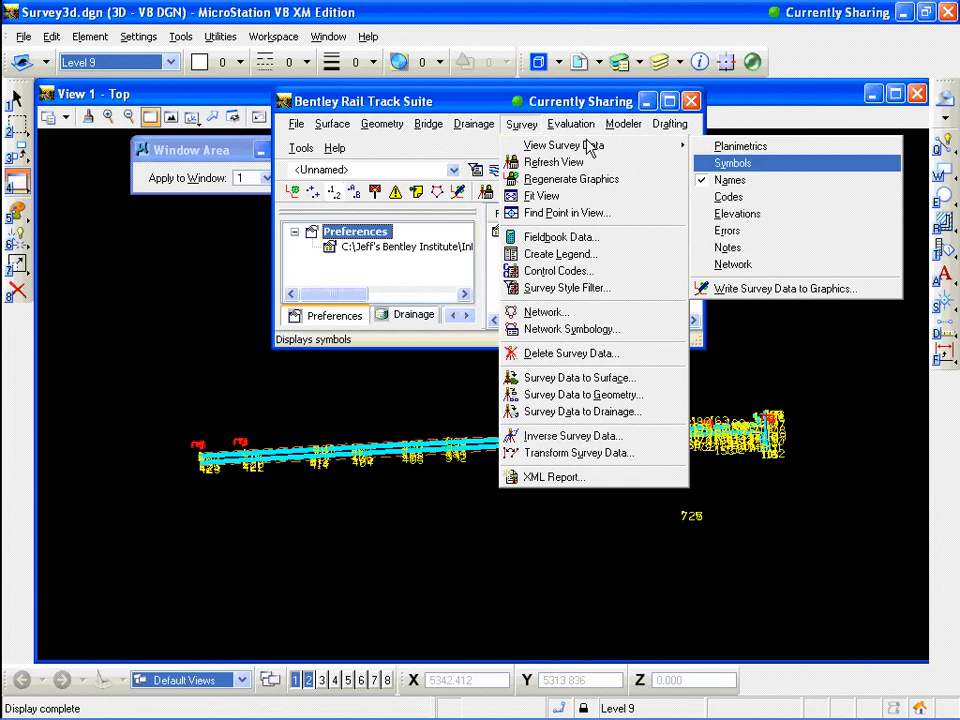
{"action": "left_click", "coordinate": [740, 180]}
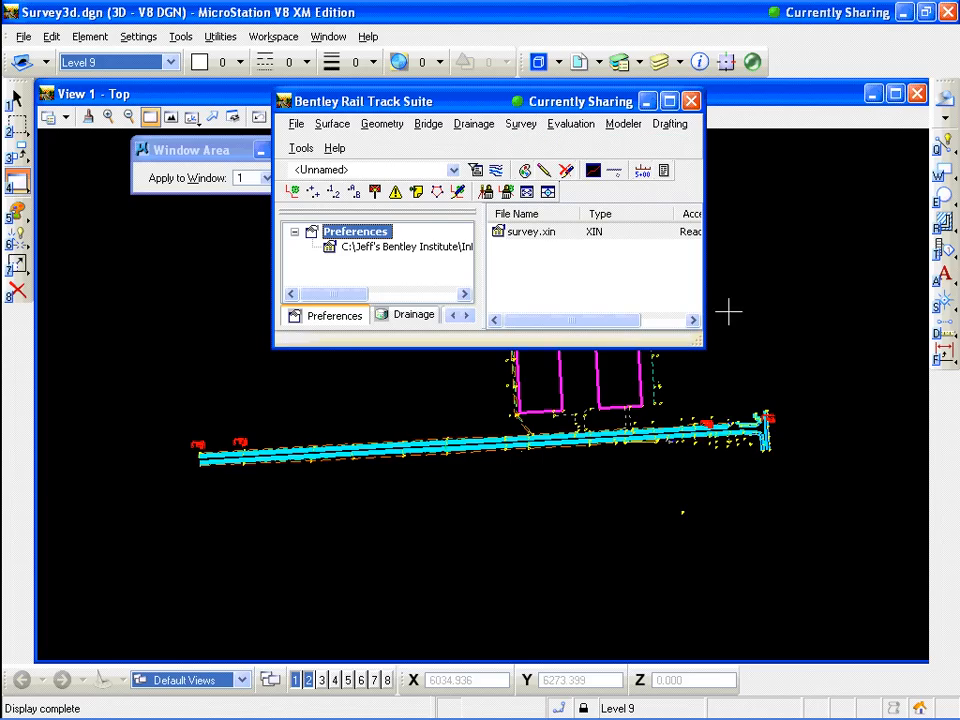
{"action": "scroll", "coordinate": [555, 412], "scroll_direction": "down", "scroll_amount": 5}
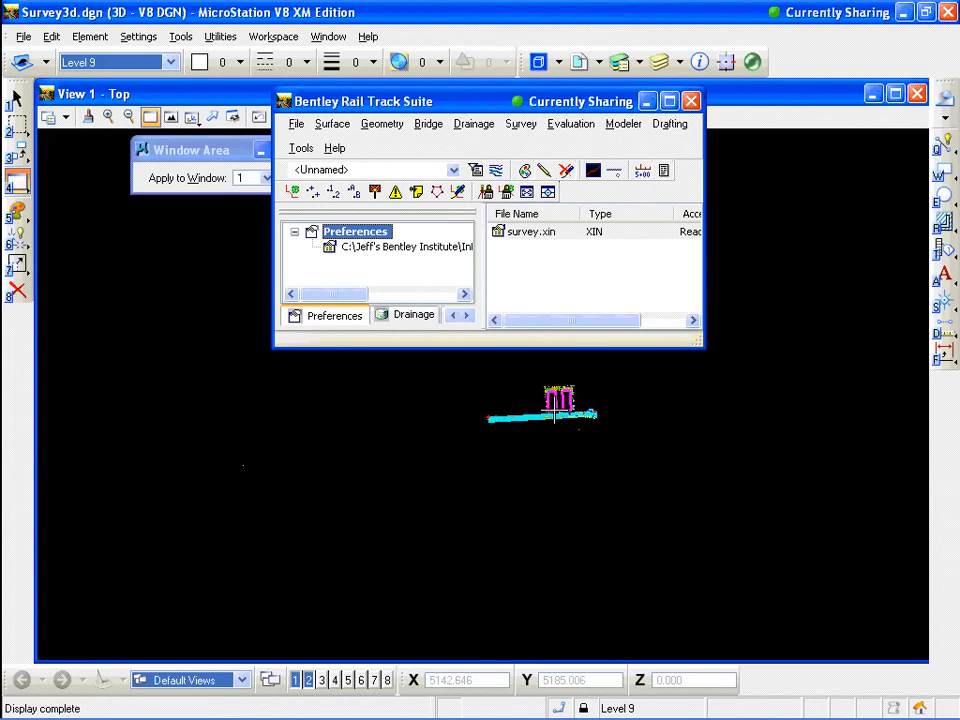
{"action": "scroll", "coordinate": [555, 410], "scroll_direction": "up", "scroll_amount": 5}
{"action": "scroll", "coordinate": [558, 406], "scroll_direction": "down", "scroll_amount": 6}
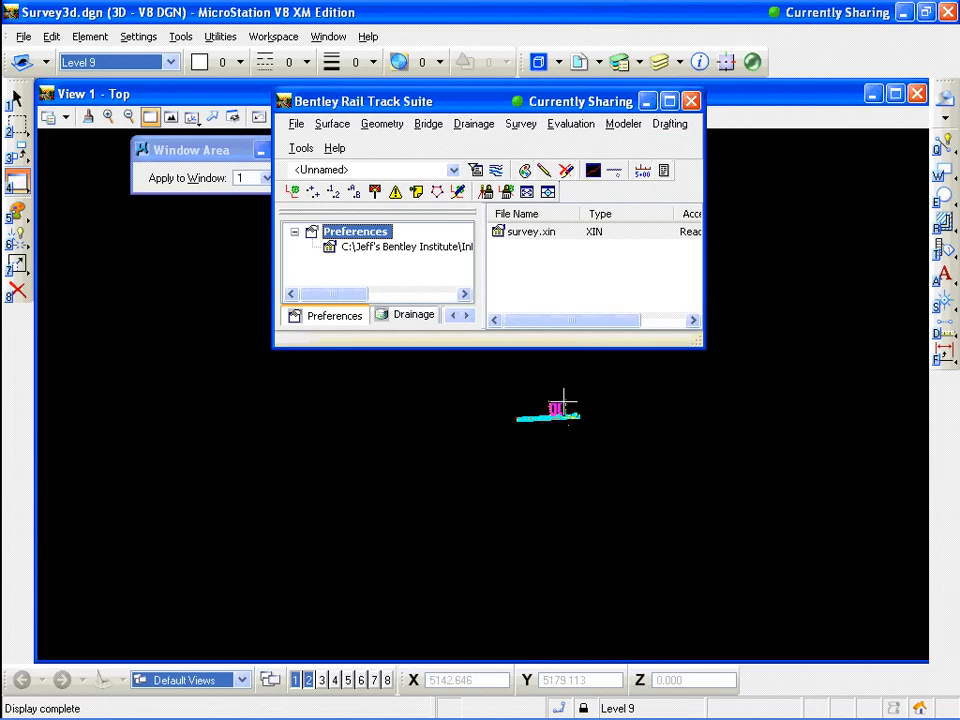
{"action": "scroll", "coordinate": [563, 398], "scroll_direction": "up", "scroll_amount": 3}
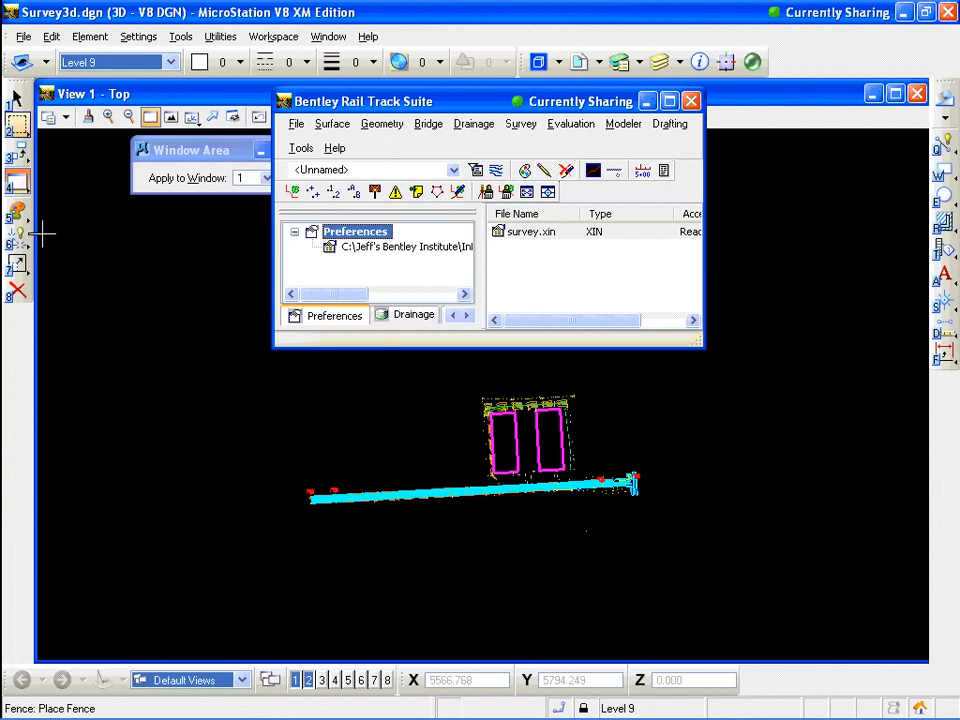
{"action": "left_click", "coordinate": [19, 105]}
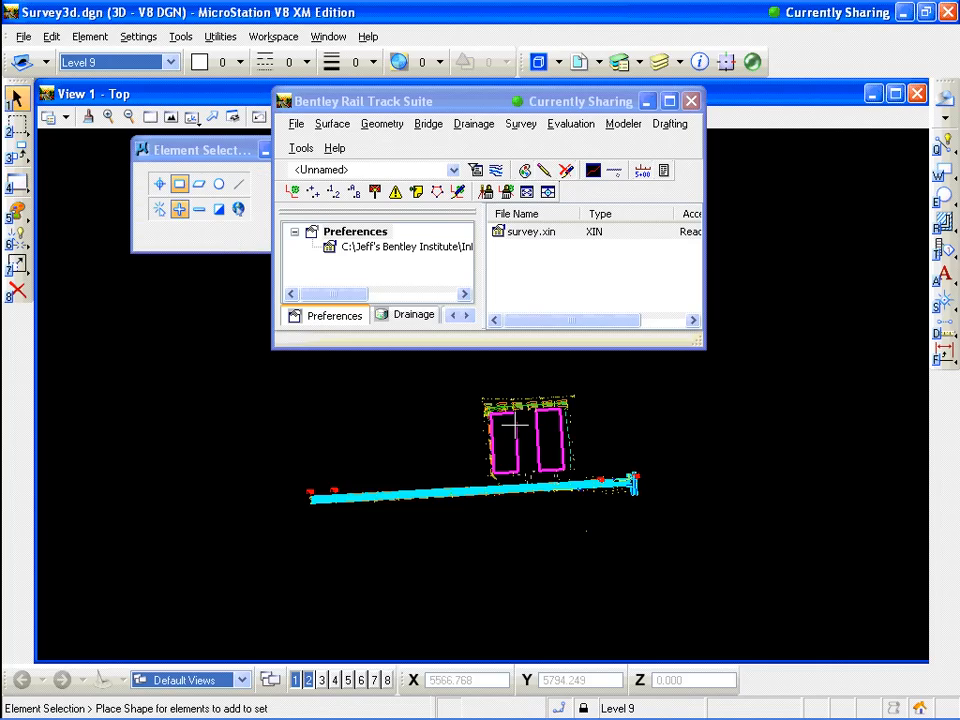
{"action": "left_click_drag", "start_coordinate": [255, 574], "coordinate": [707, 350]}
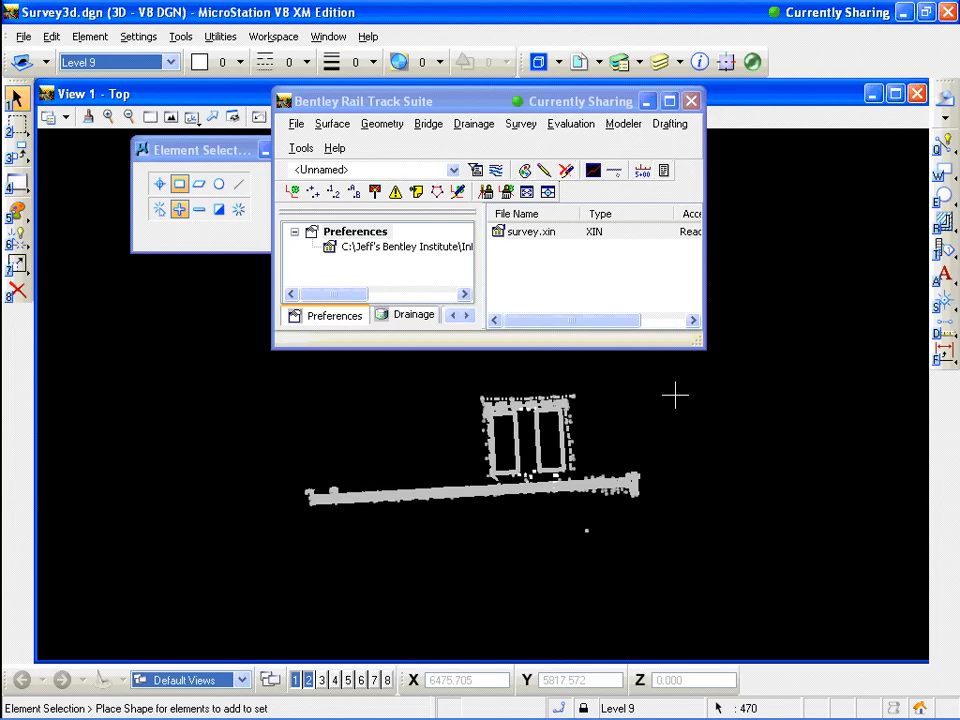
{"action": "left_click_drag", "start_coordinate": [673, 394], "coordinate": [519, 372]}
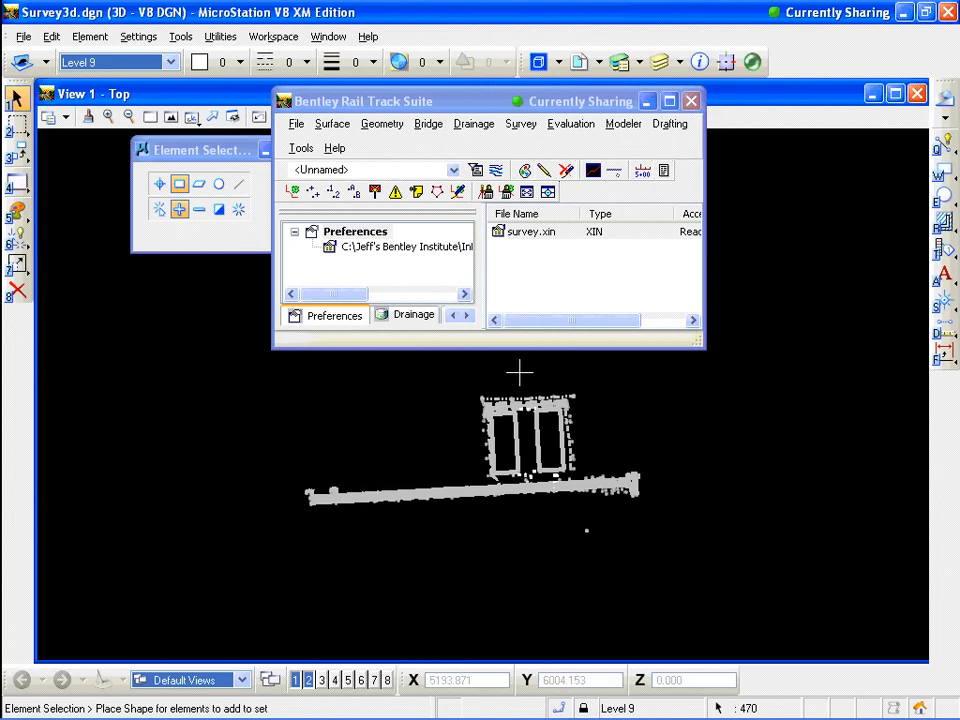
{"action": "left_click", "coordinate": [239, 209]}
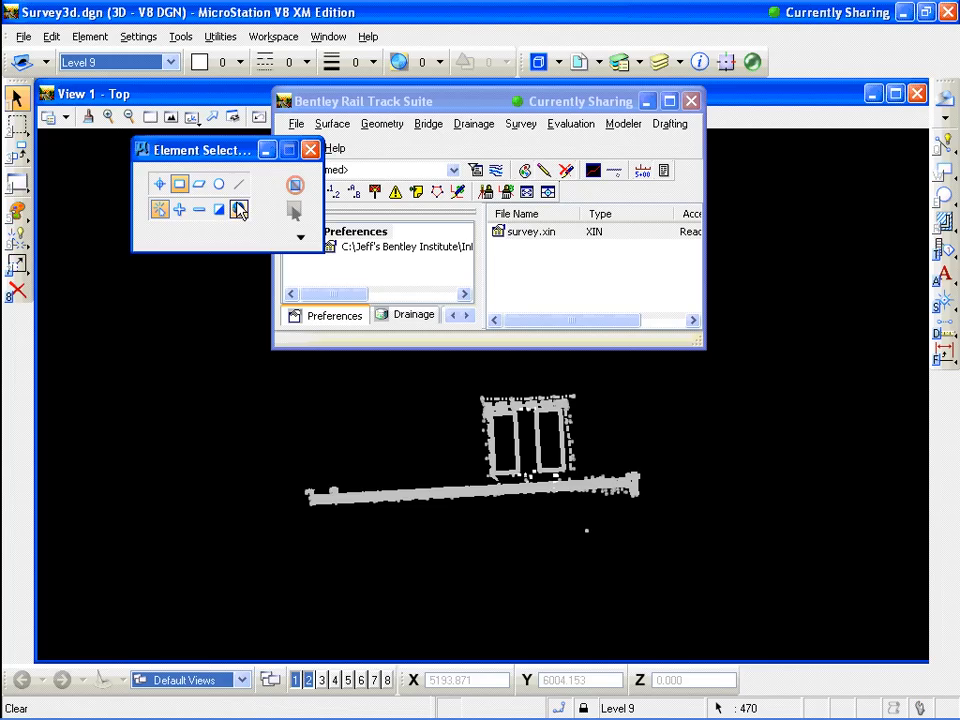
Save the active book Book 4 as a Survey Data (*.fwd) file under a new name in the TDS folder
{"action": "left_click", "coordinate": [408, 105]}
{"action": "left_click", "coordinate": [297, 126]}
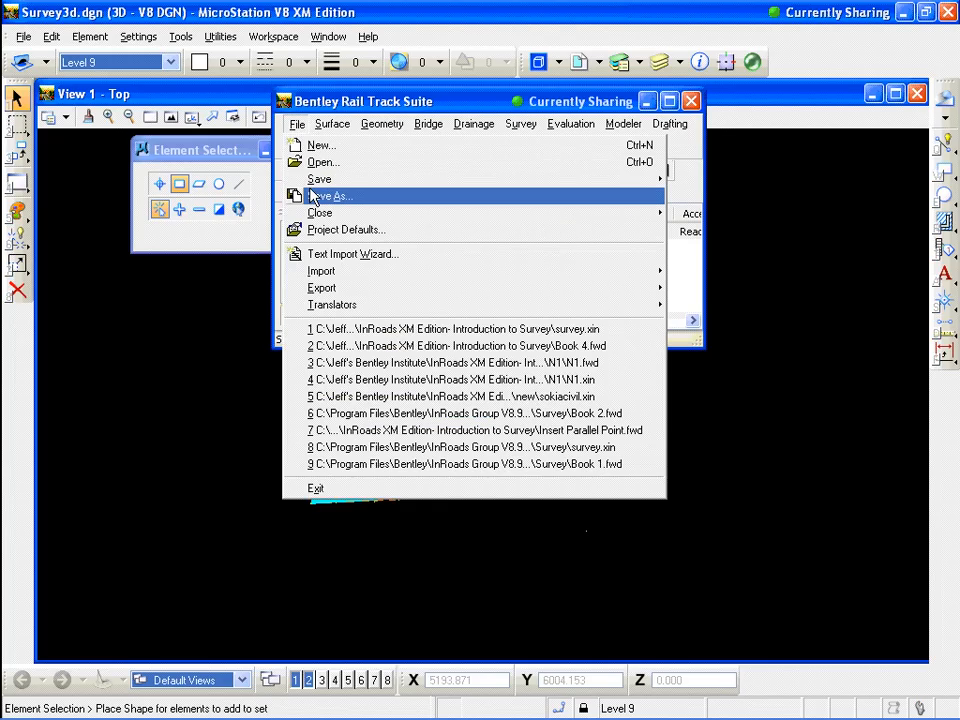
{"action": "left_click", "coordinate": [313, 197]}
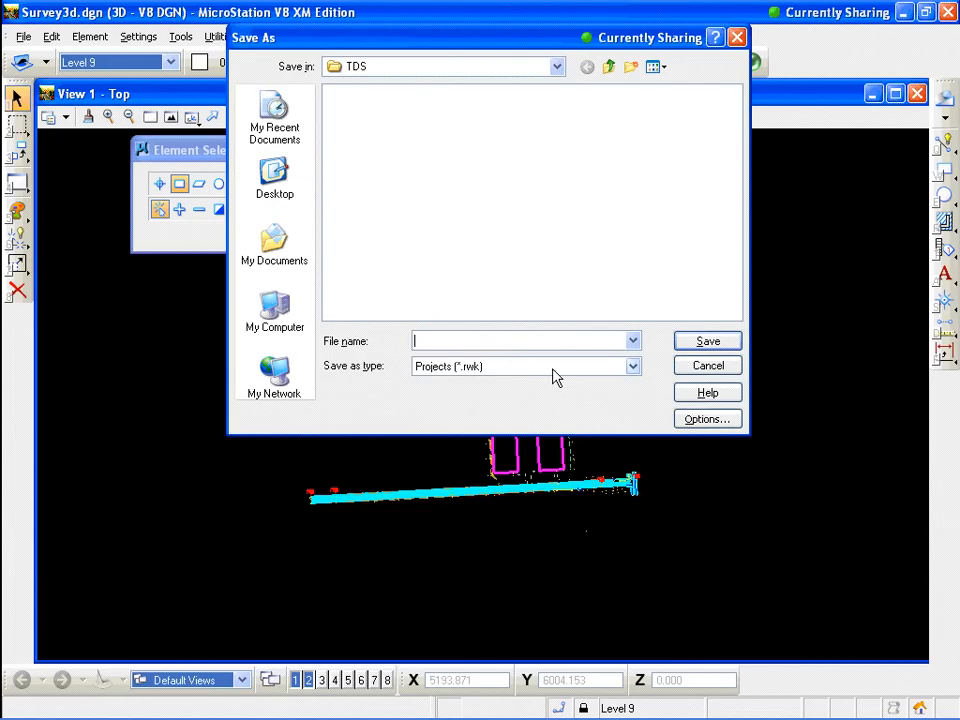
{"action": "left_click", "coordinate": [632, 367]}
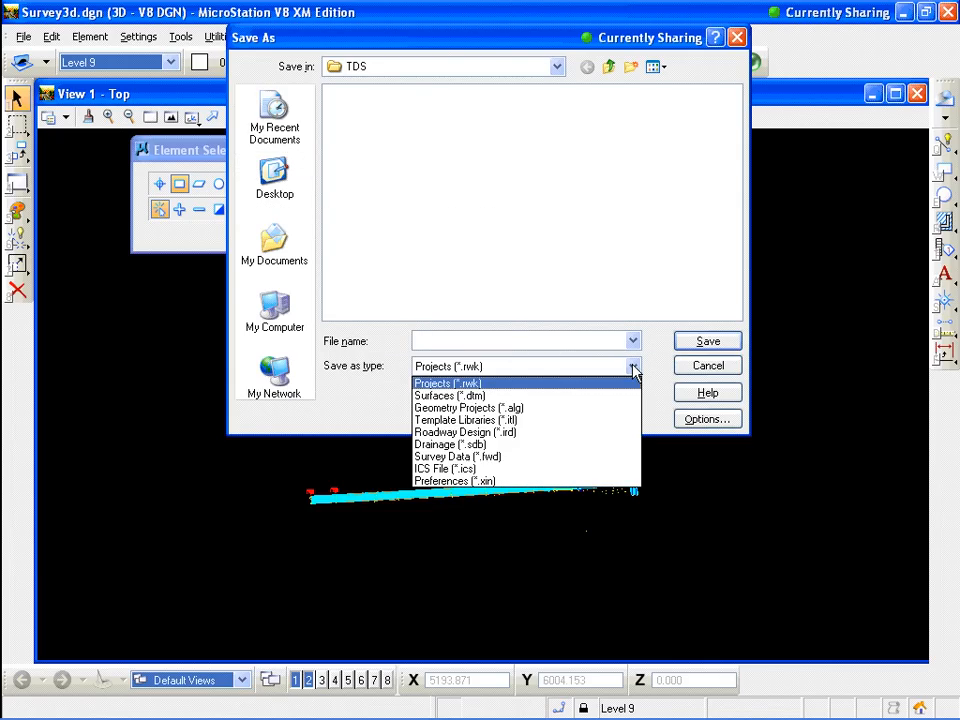
{"action": "left_click", "coordinate": [548, 457]}
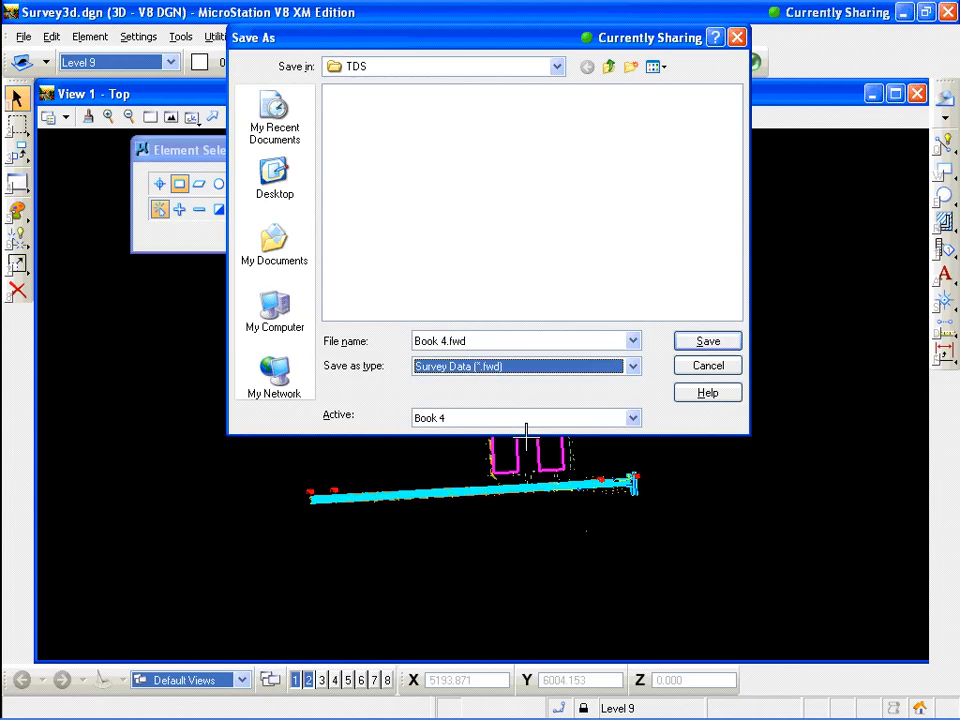
{"action": "left_click", "coordinate": [447, 340]}
{"action": "double_click", "coordinate": [449, 343]}
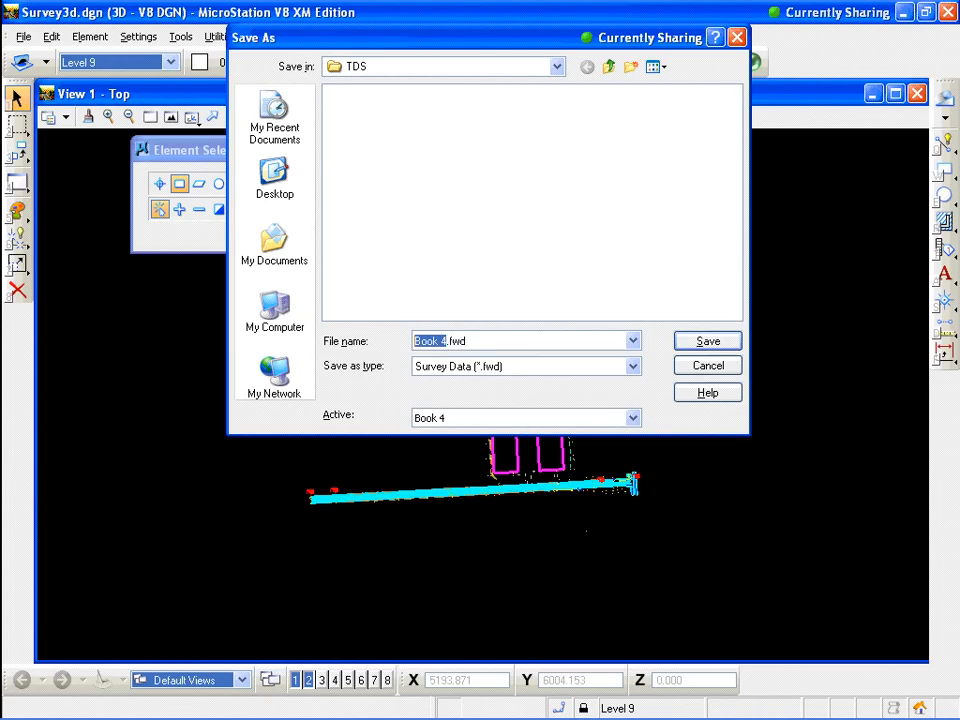
{"action": "type", "text": "Jeff"}
{"action": "left_click", "coordinate": [718, 344]}
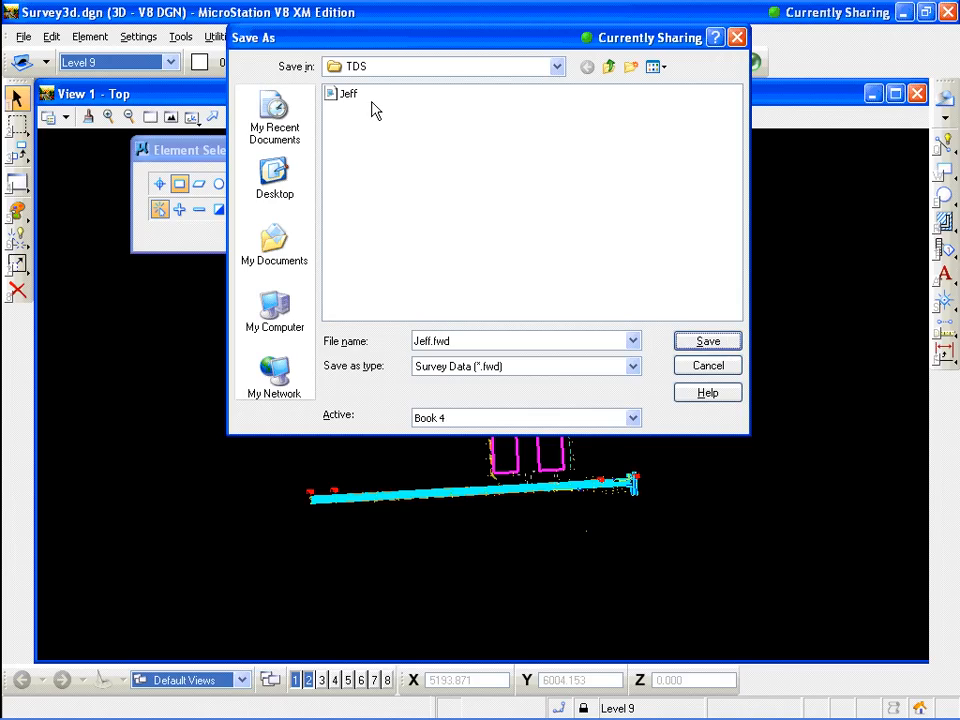
{"action": "left_click", "coordinate": [707, 367]}
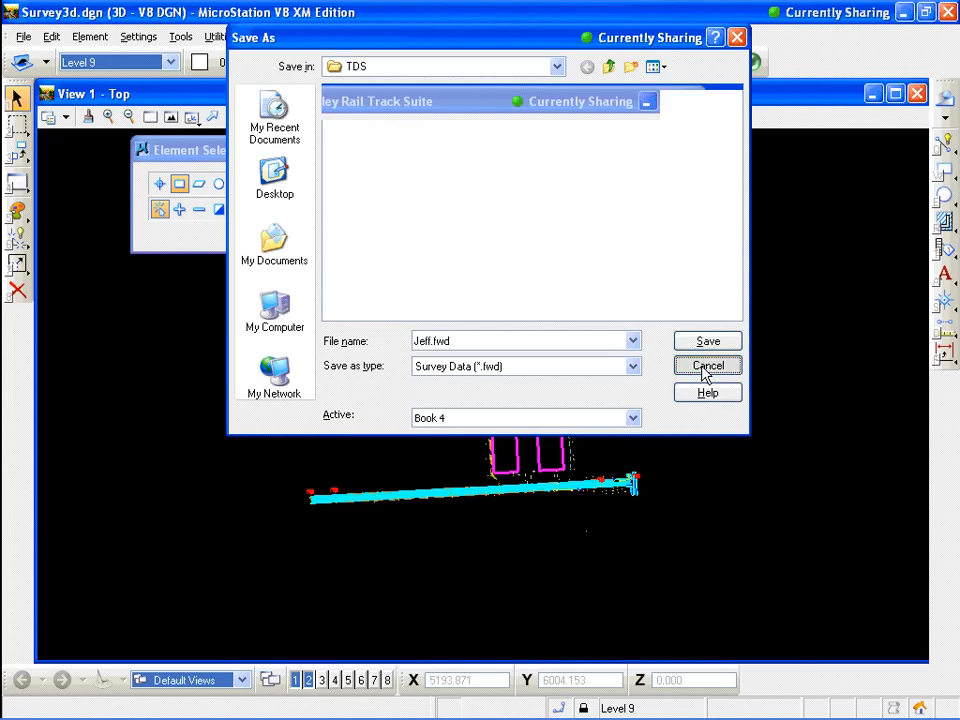
Delete the newly saved fieldbook from the loaded survey data, confirming the deletion
{"action": "left_click_drag", "start_coordinate": [583, 107], "coordinate": [558, 92]}
{"action": "left_click_drag", "start_coordinate": [555, 87], "coordinate": [539, 70]}
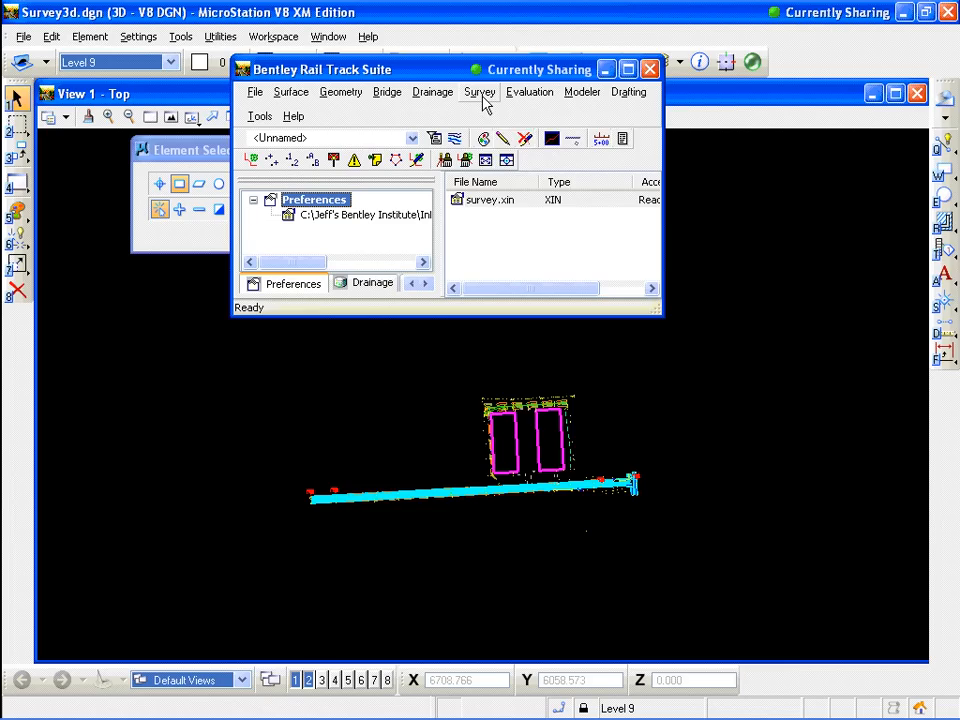
{"action": "left_click", "coordinate": [482, 95]}
{"action": "left_click", "coordinate": [543, 323]}
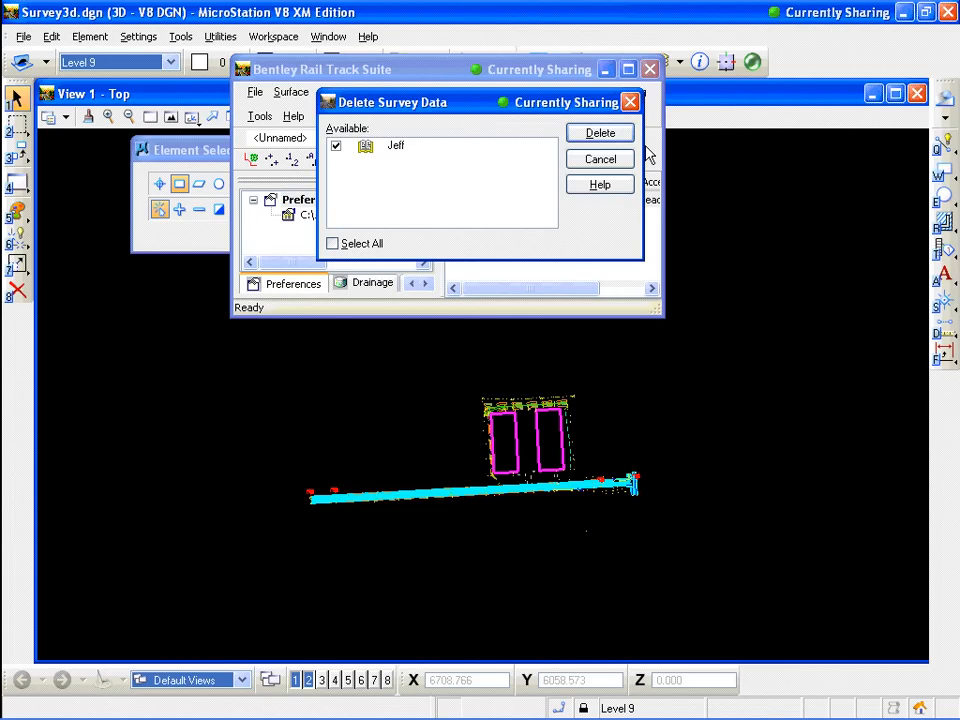
{"action": "left_click", "coordinate": [612, 141]}
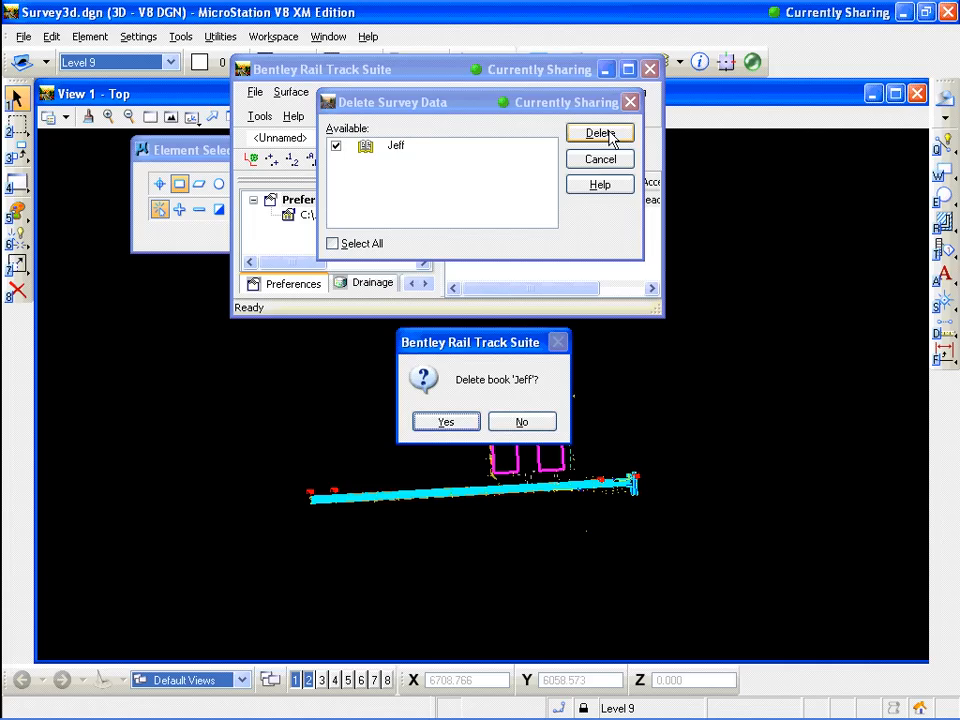
{"action": "left_click", "coordinate": [445, 422]}
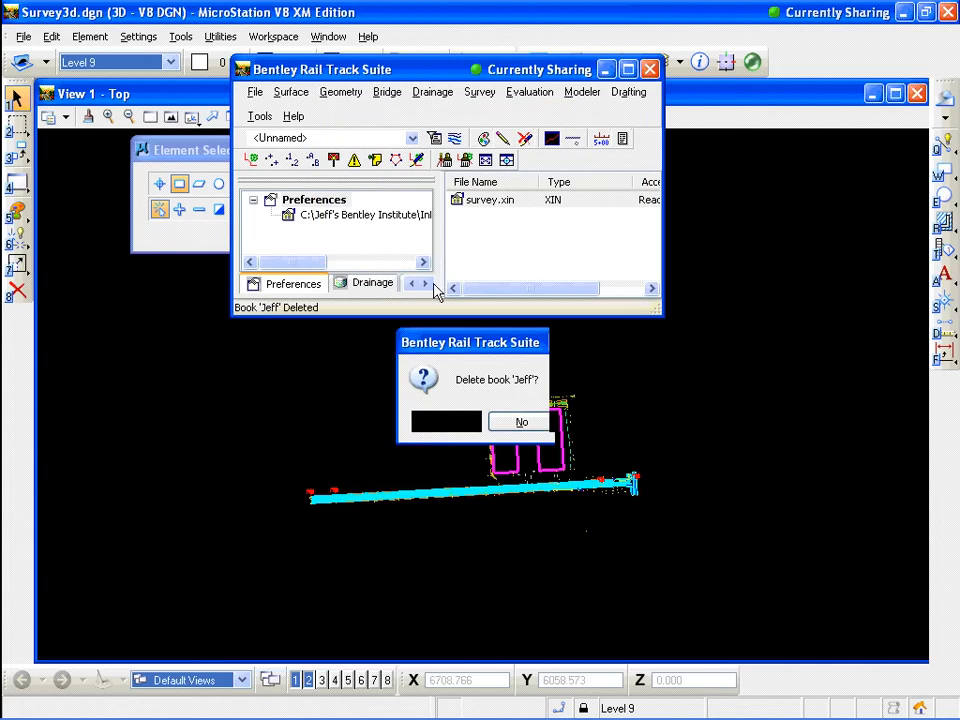
Select all the written survey graphics with a selection shape and delete them from the drawing
{"action": "left_click", "coordinate": [180, 209]}
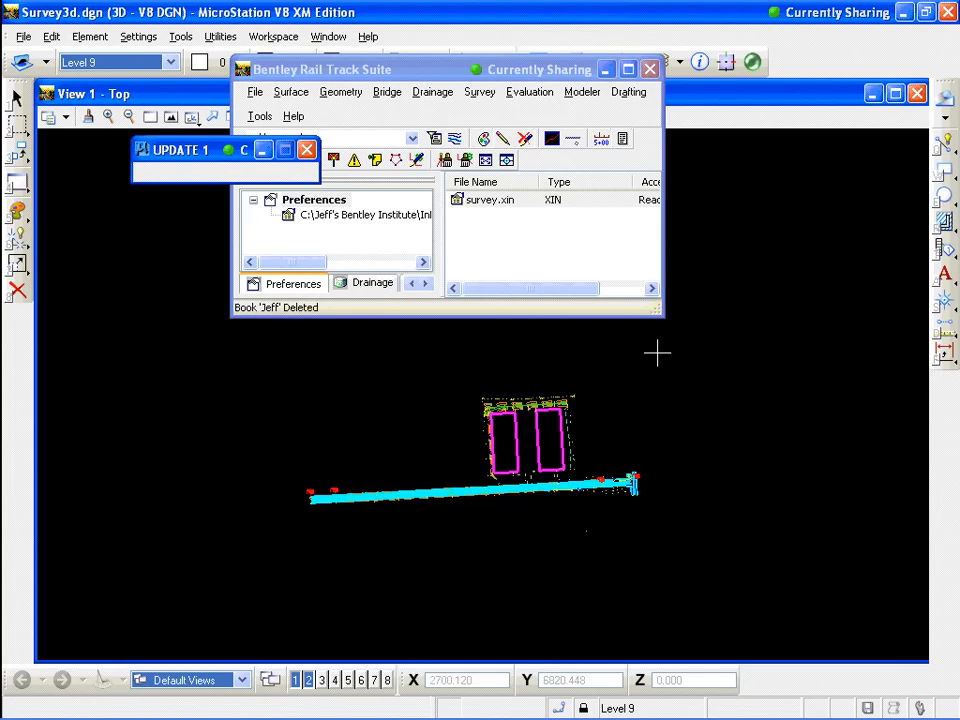
{"action": "left_click", "coordinate": [18, 97]}
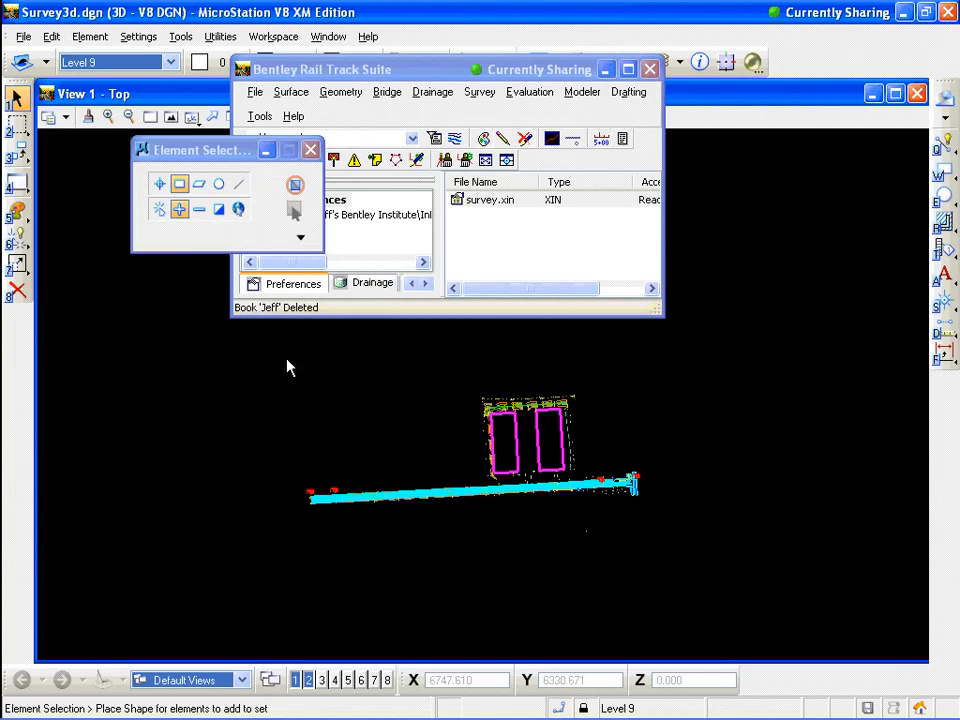
{"action": "left_click", "coordinate": [278, 577]}
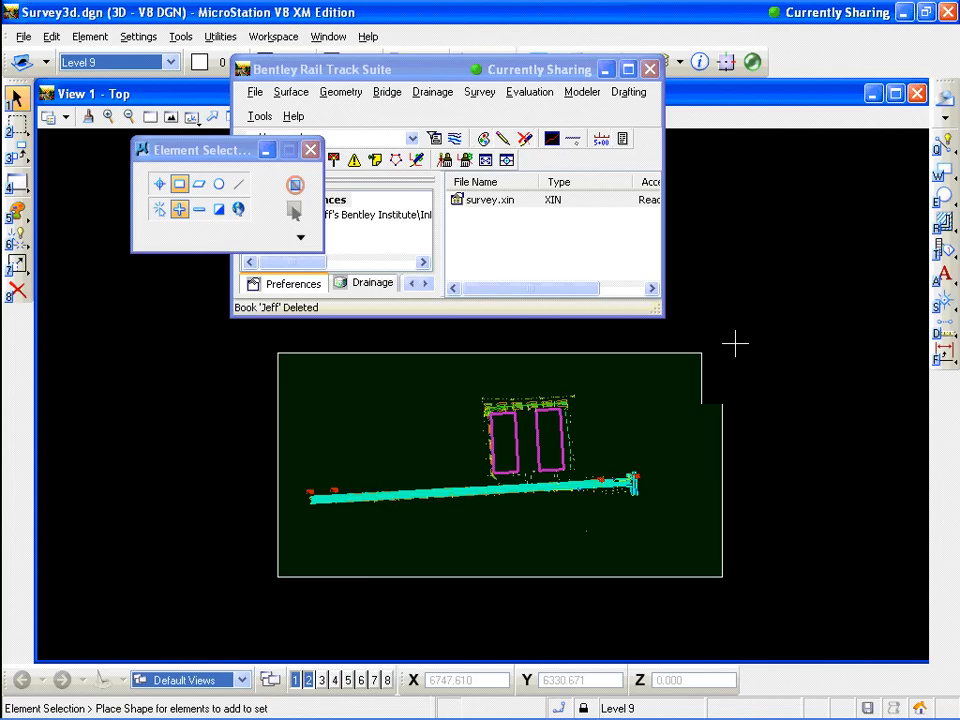
{"action": "left_click", "coordinate": [735, 345]}
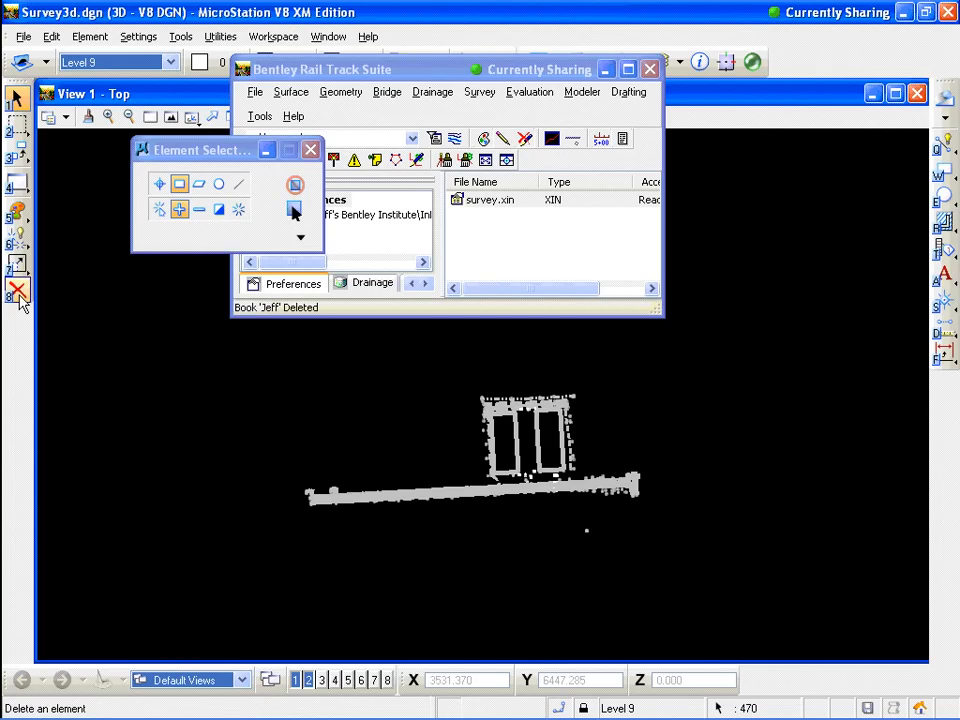
{"action": "left_click", "coordinate": [18, 292]}
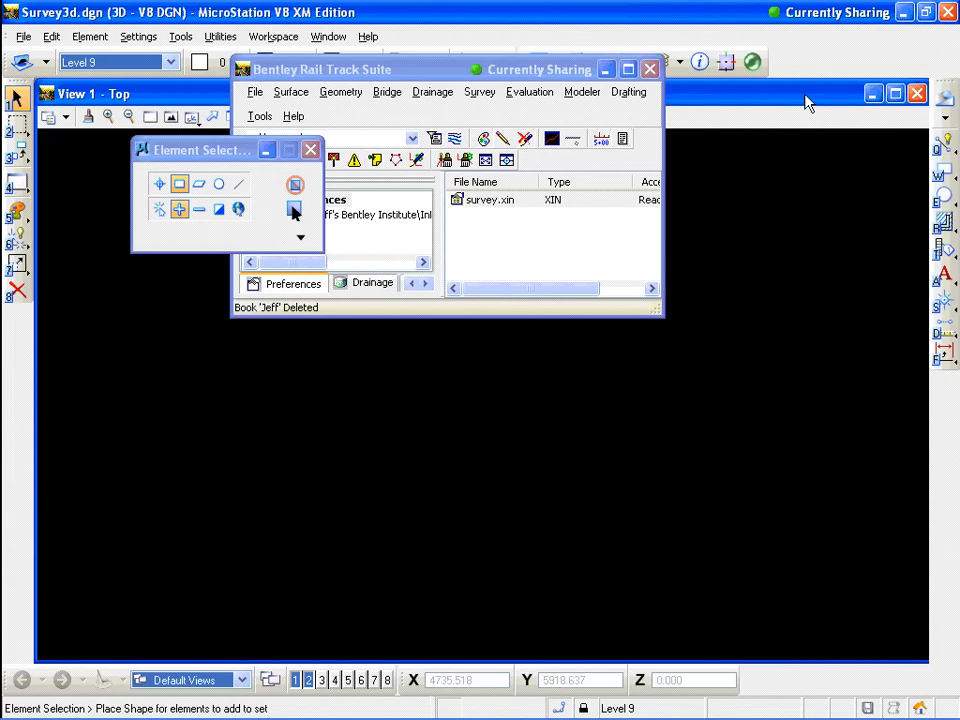
{"action": "left_click", "coordinate": [525, 70]}
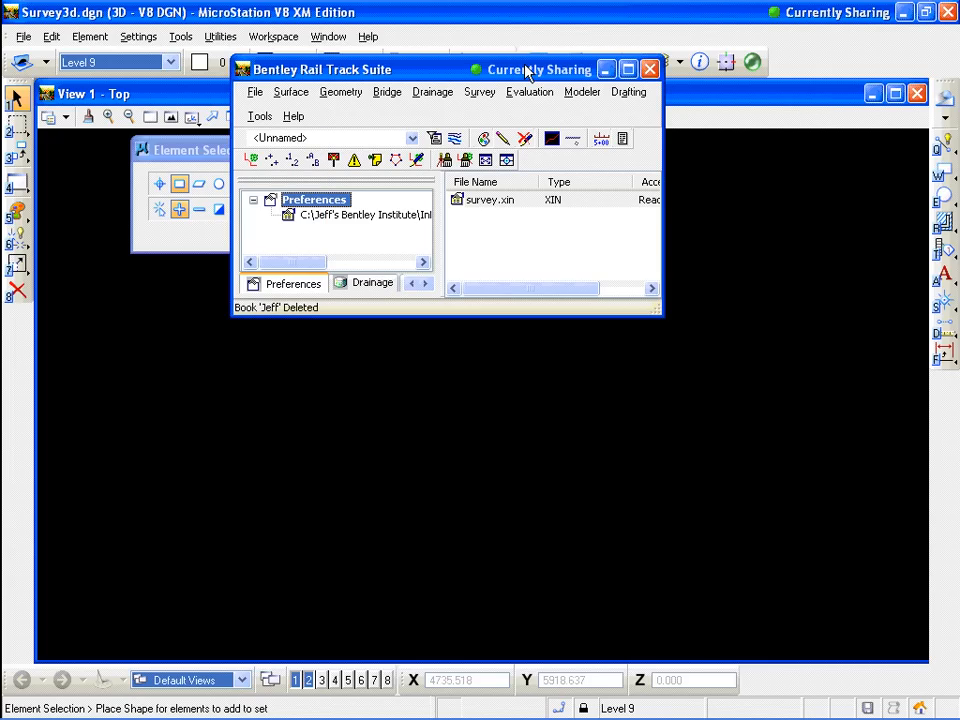
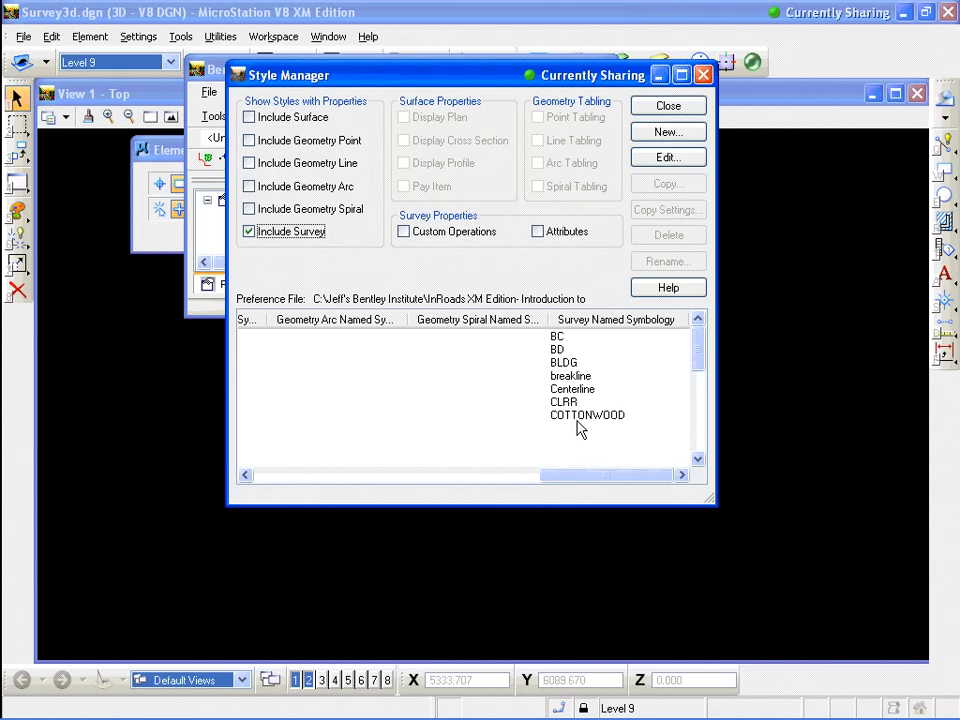
Examine the BC survey style's feature settings, codes and attributes in the Style Manager, then close both dialogs
{"action": "left_click", "coordinate": [447, 477]}
{"action": "left_click", "coordinate": [288, 477]}
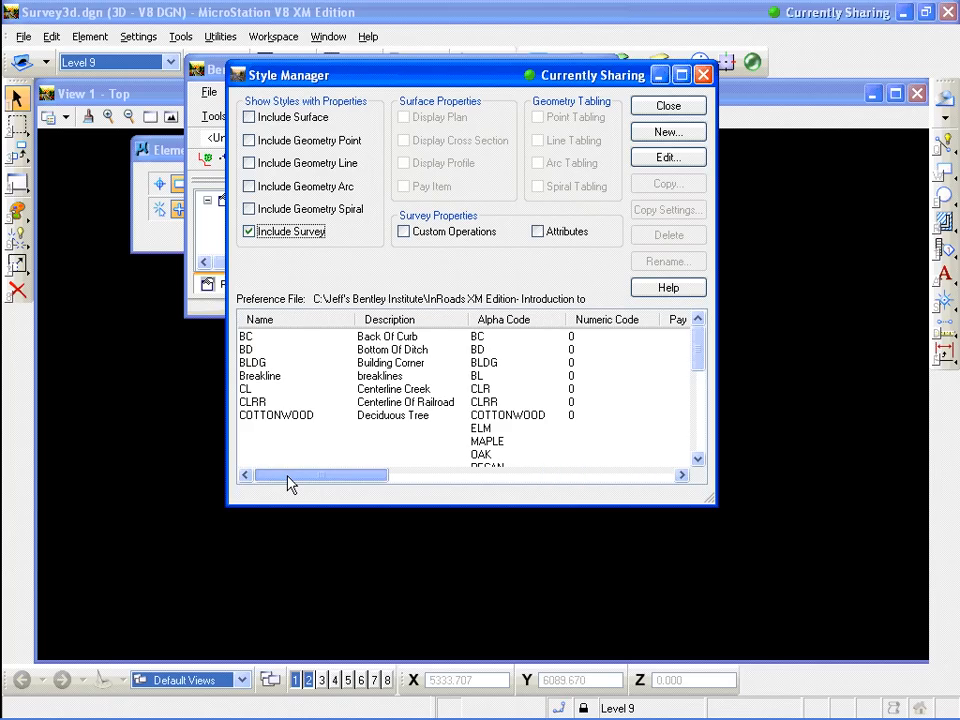
{"action": "left_click", "coordinate": [248, 339]}
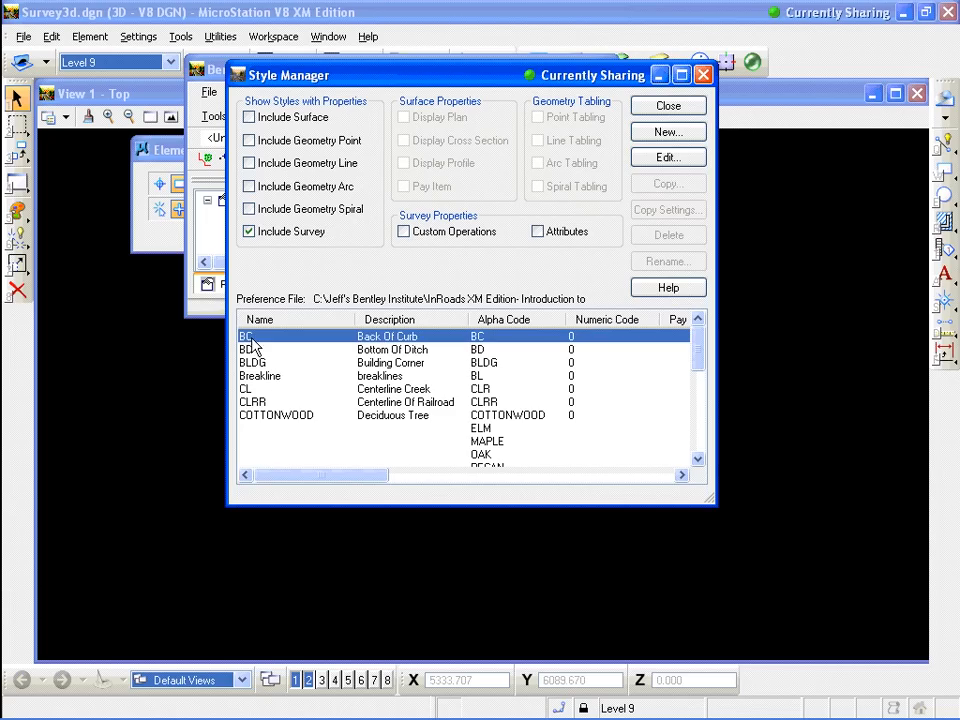
{"action": "left_click", "coordinate": [668, 160]}
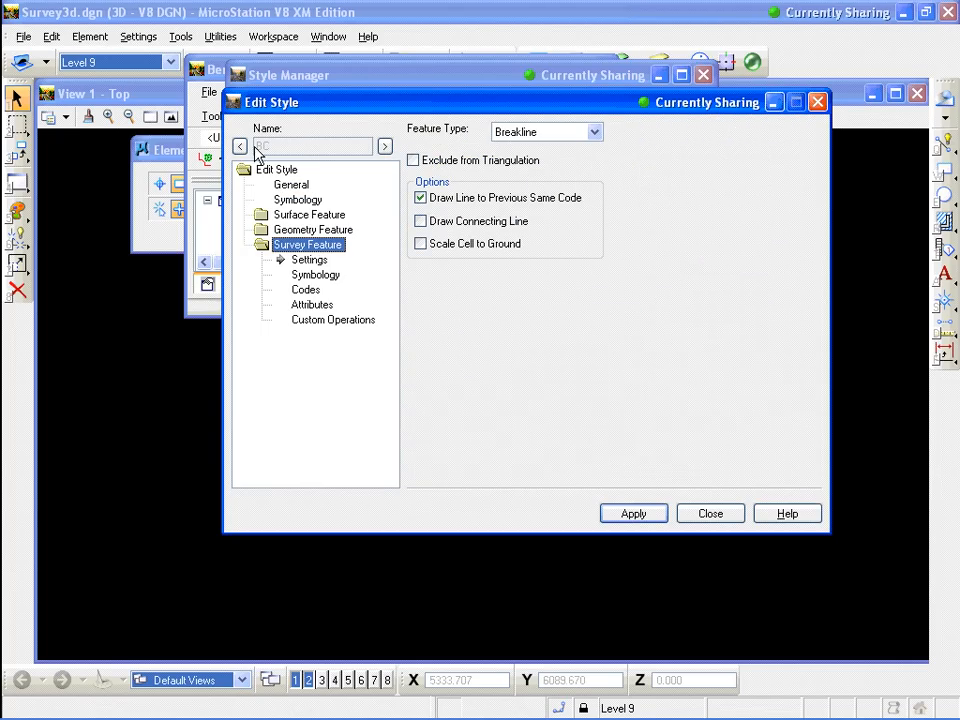
{"action": "left_click", "coordinate": [305, 289]}
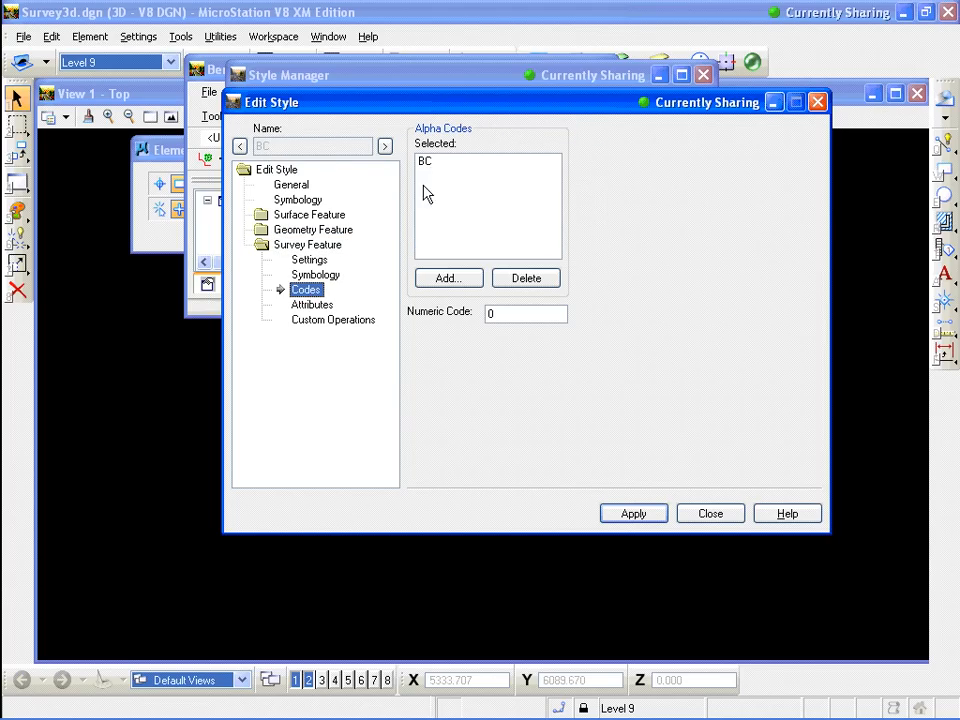
{"action": "left_click", "coordinate": [322, 308]}
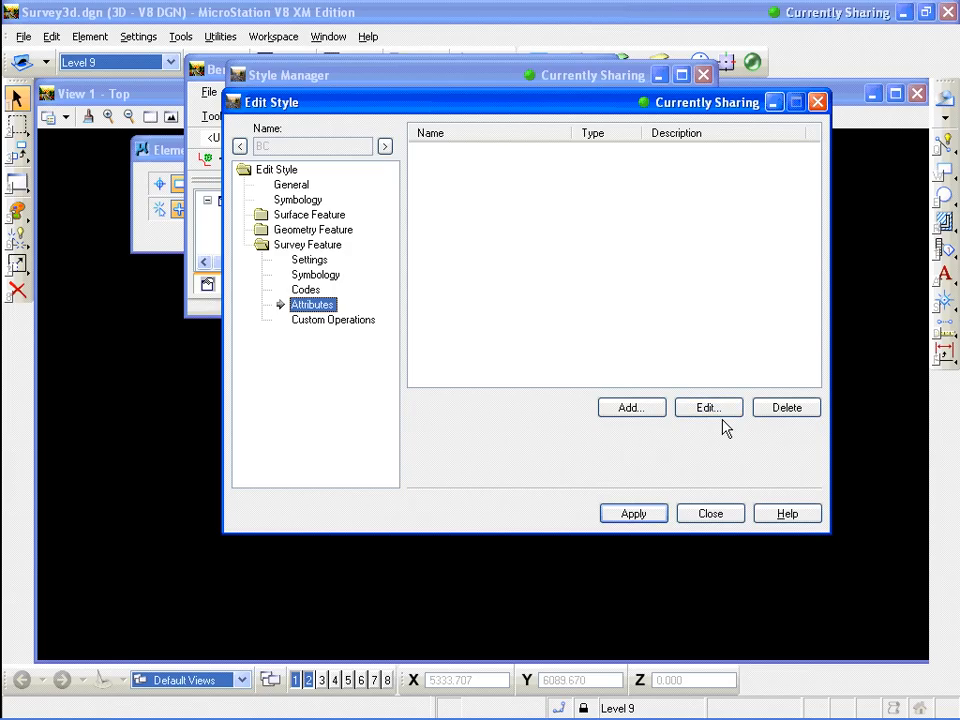
{"action": "left_click", "coordinate": [817, 104]}
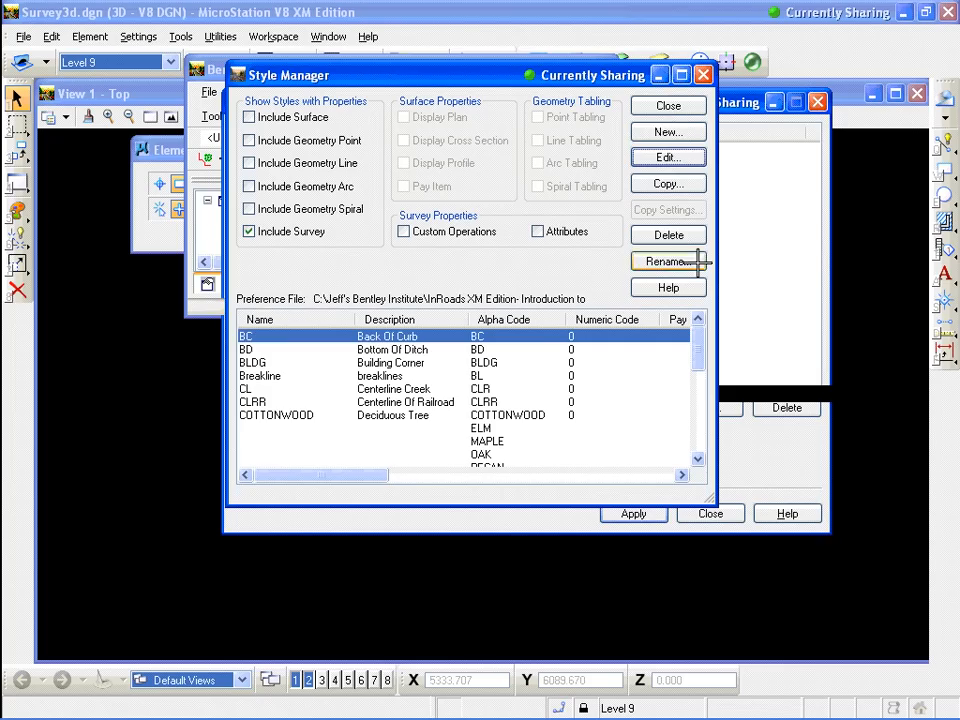
{"action": "left_click", "coordinate": [668, 106]}
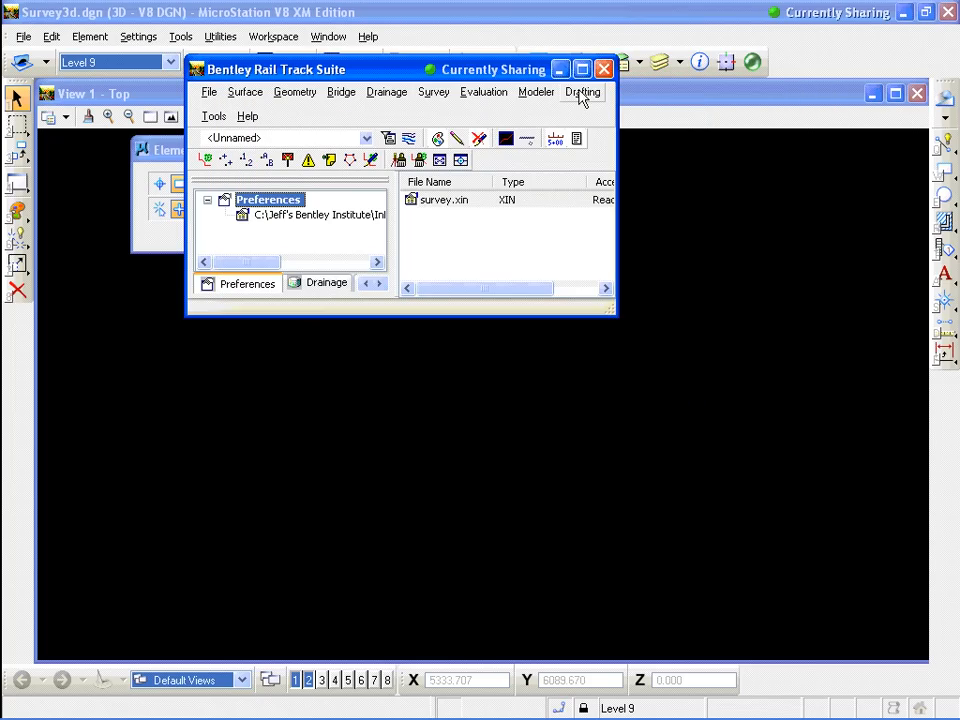
{"action": "left_click", "coordinate": [435, 92]}
{"action": "left_click", "coordinate": [468, 205]}
{"action": "left_click", "coordinate": [483, 421]}
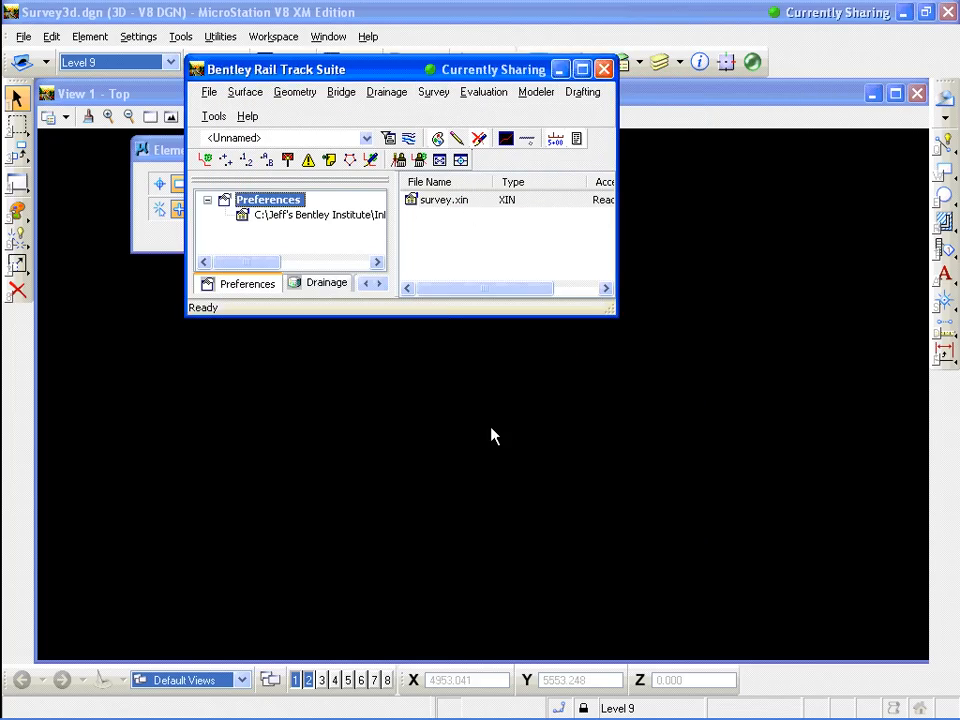
Open the Book 4 fieldbook file from the InRoads XM Edition- Introduction to Survey folder and close the Open dialog
{"action": "left_click", "coordinate": [212, 94]}
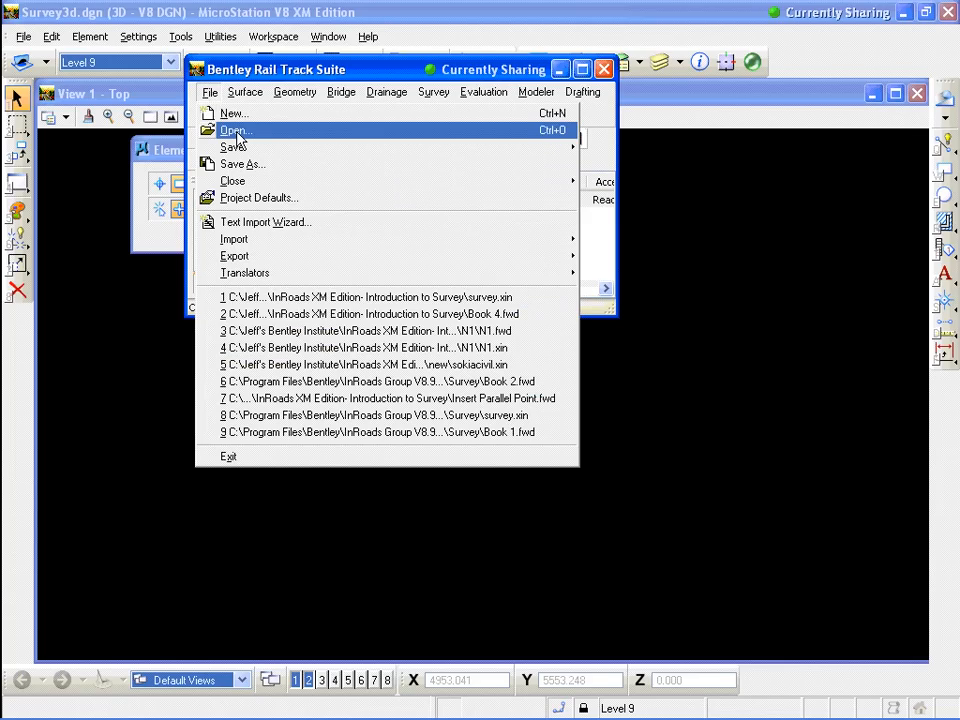
{"action": "left_click", "coordinate": [236, 132]}
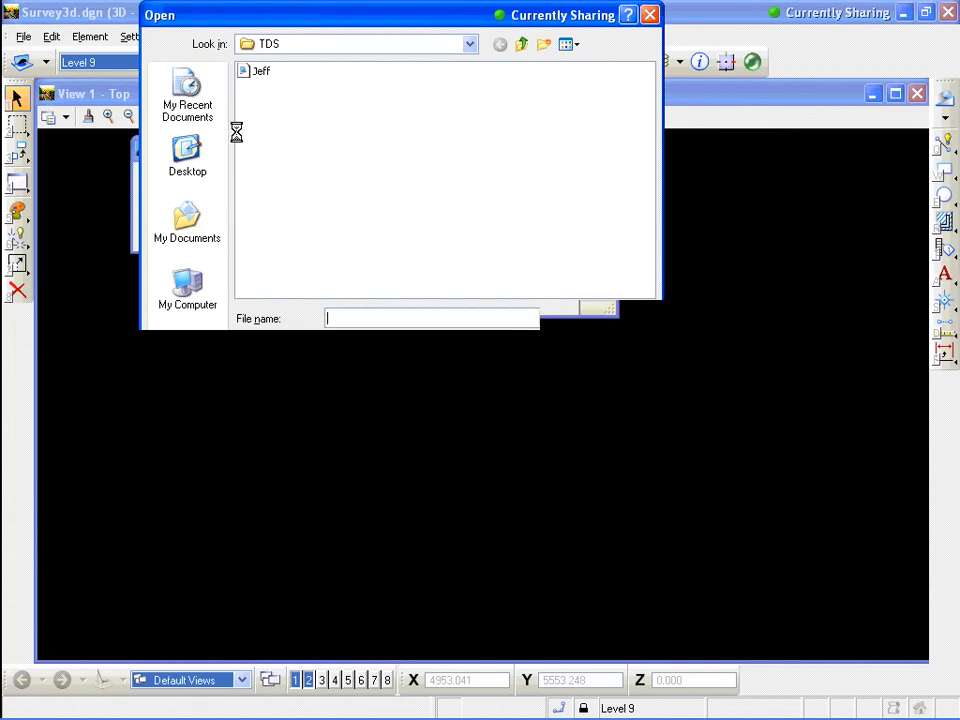
{"action": "left_click", "coordinate": [469, 45]}
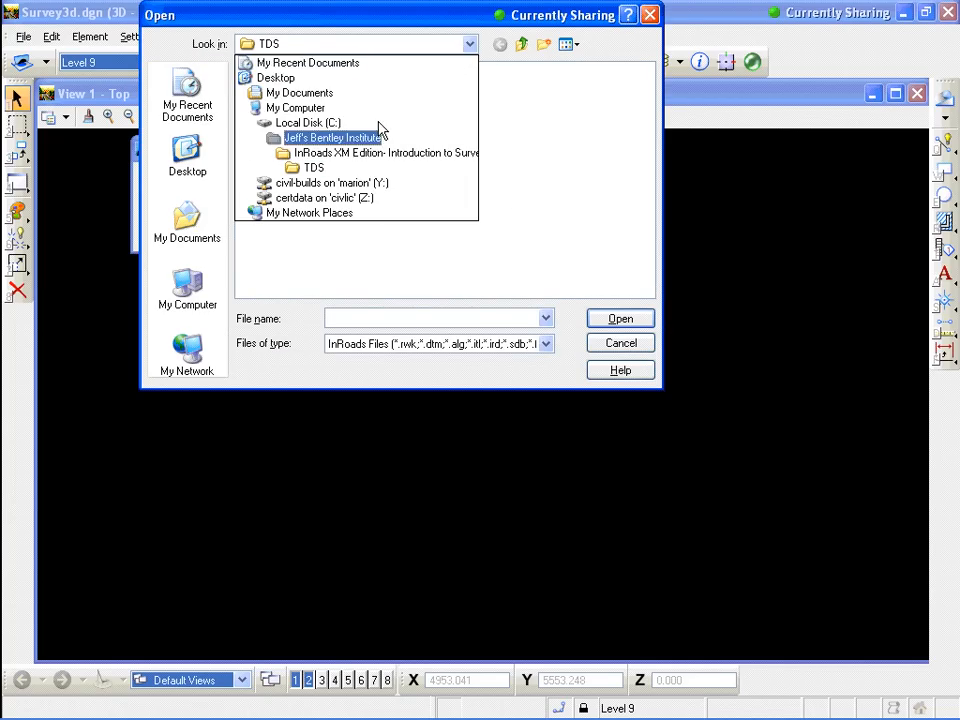
{"action": "left_click", "coordinate": [360, 152]}
{"action": "left_click", "coordinate": [270, 151]}
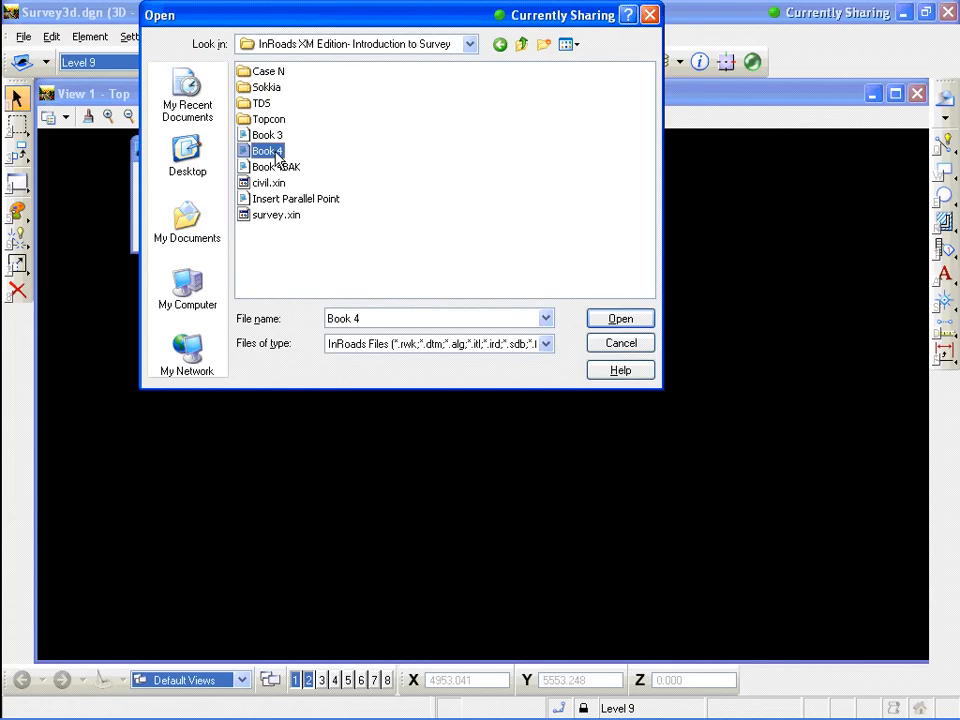
{"action": "left_click", "coordinate": [642, 320]}
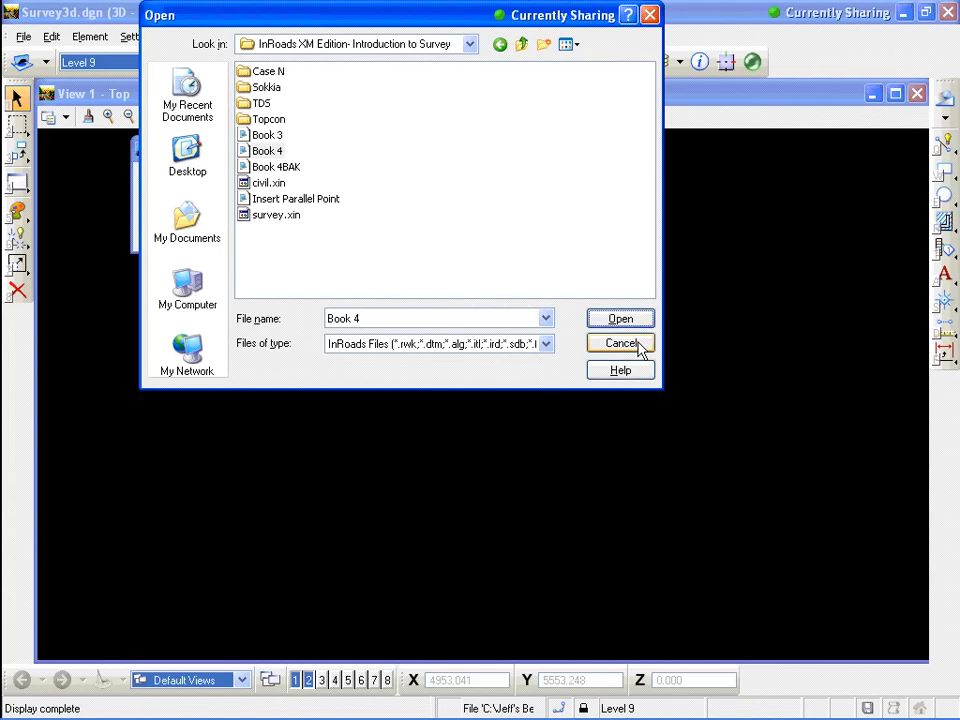
{"action": "left_click", "coordinate": [642, 344]}
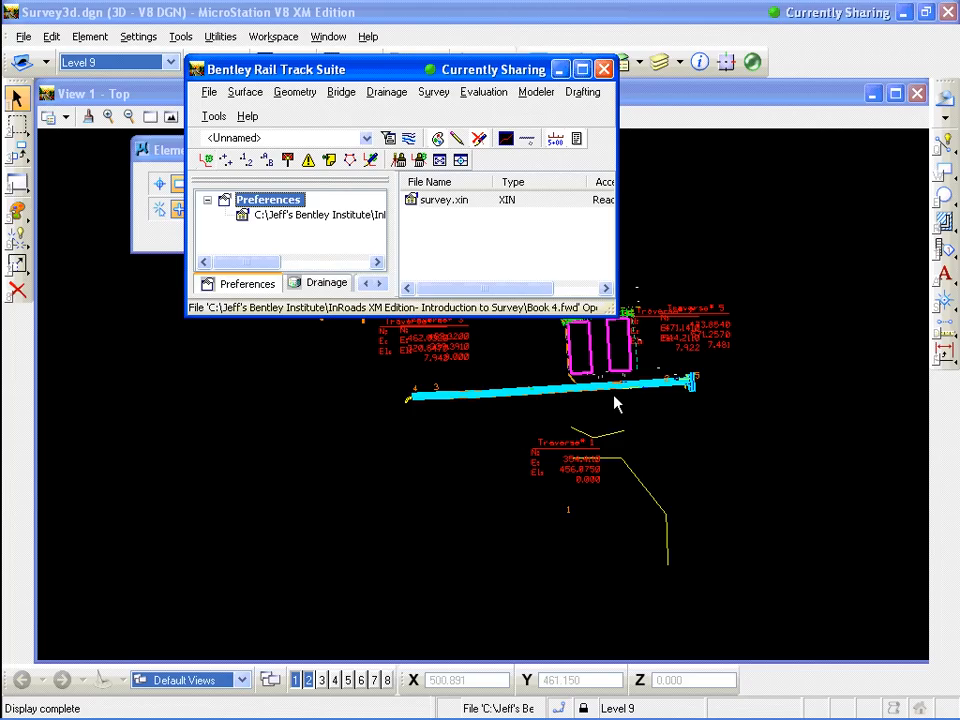
Open the Fieldbook Data for Book 4 to review its stations and observations, then close it
{"action": "left_click", "coordinate": [436, 95]}
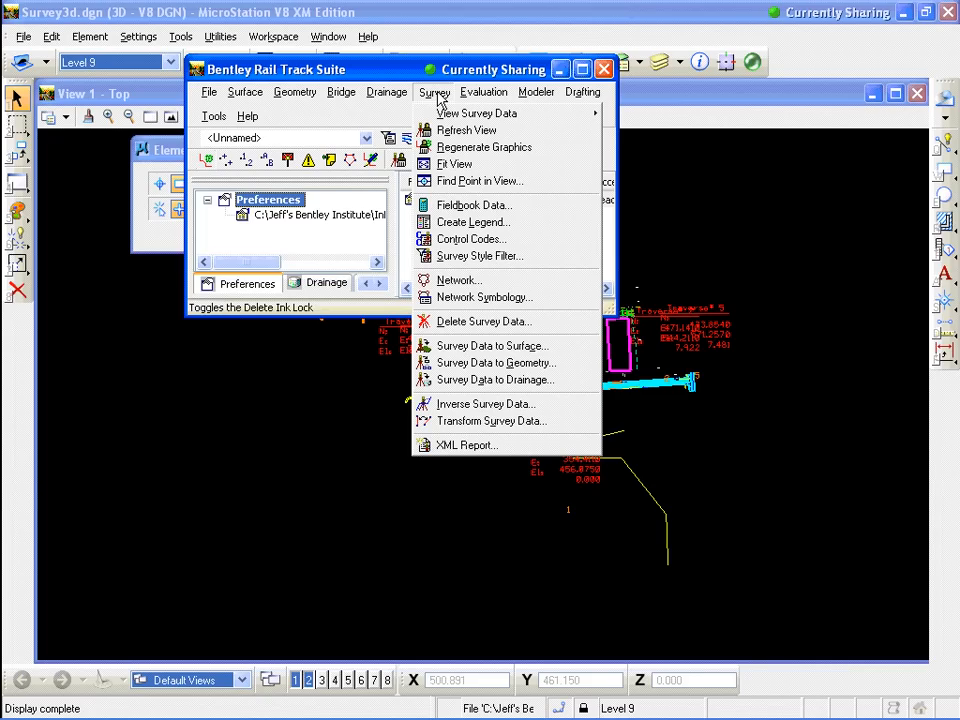
{"action": "left_click", "coordinate": [430, 205]}
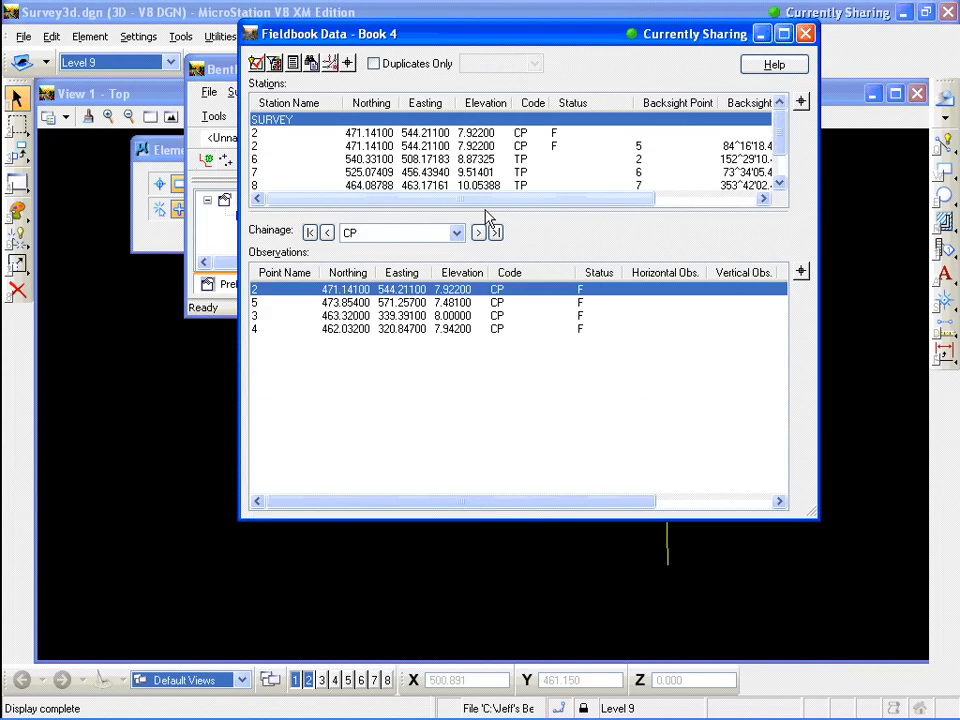
{"action": "left_click_drag", "start_coordinate": [487, 213], "coordinate": [499, 242]}
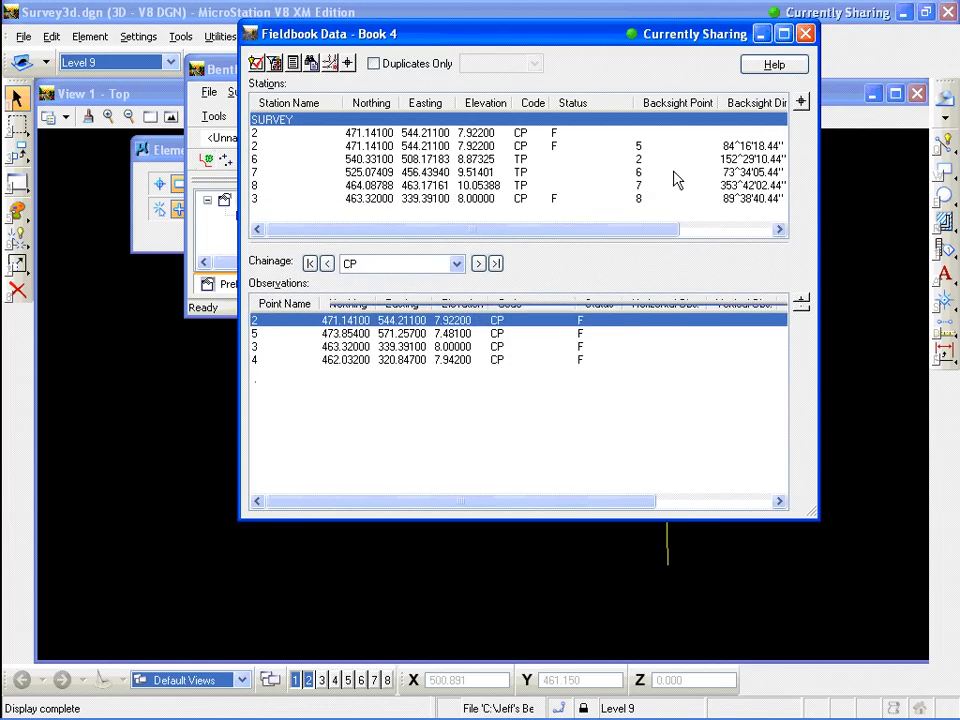
{"action": "left_click", "coordinate": [806, 37]}
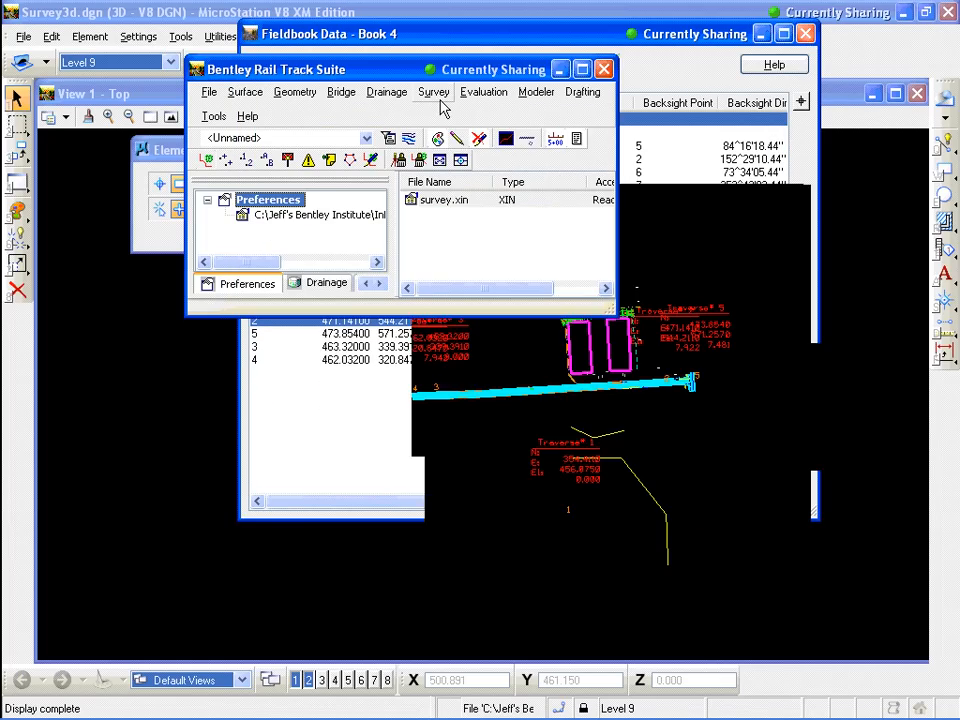
Open the survey Network dialog to review its points and observations, then close it
{"action": "left_click", "coordinate": [436, 93]}
{"action": "left_click", "coordinate": [460, 281]}
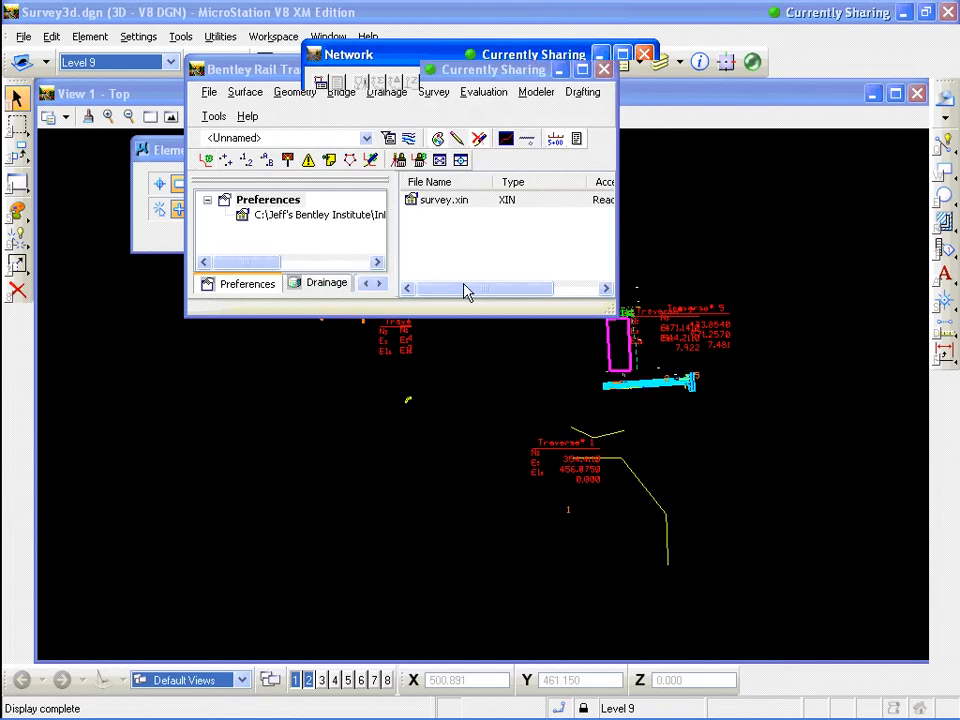
{"action": "mouse_move", "coordinate": [480, 322]}
{"action": "left_mouse_down"}
{"action": "mouse_move", "coordinate": [480, 283]}
{"action": "mouse_move", "coordinate": [480, 307]}
{"action": "left_mouse_up"}
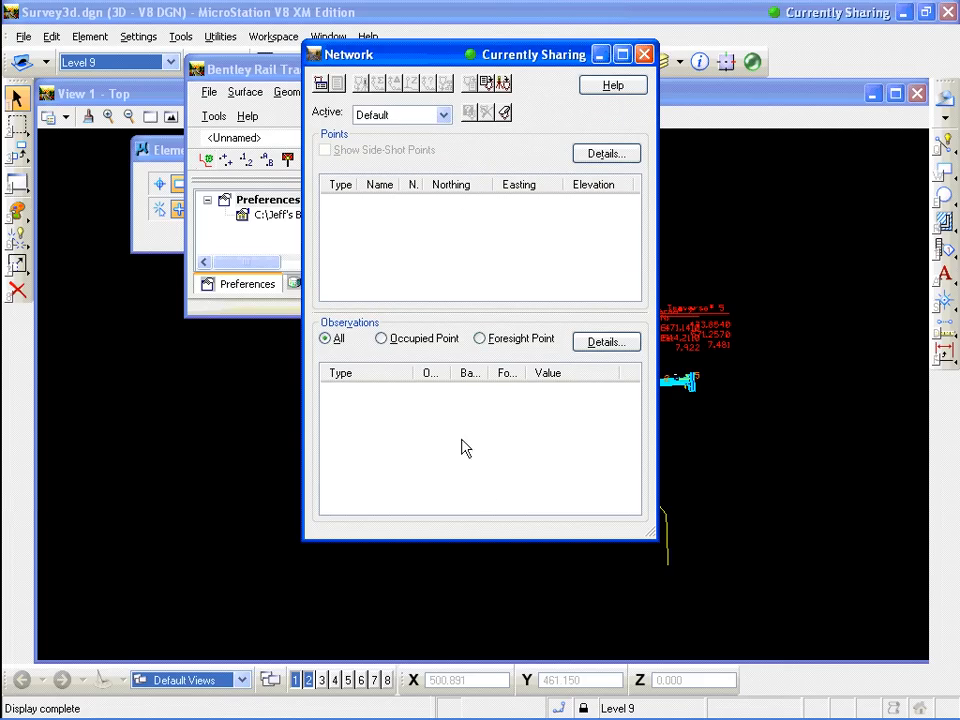
{"action": "left_click_drag", "start_coordinate": [476, 311], "coordinate": [481, 343]}
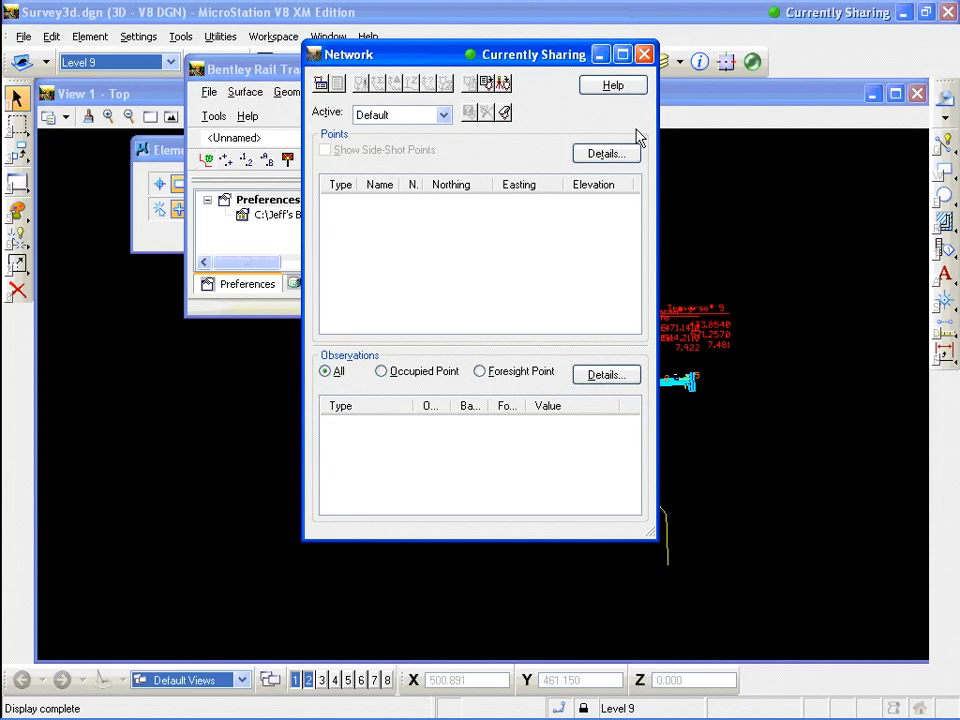
{"action": "left_click", "coordinate": [645, 56]}
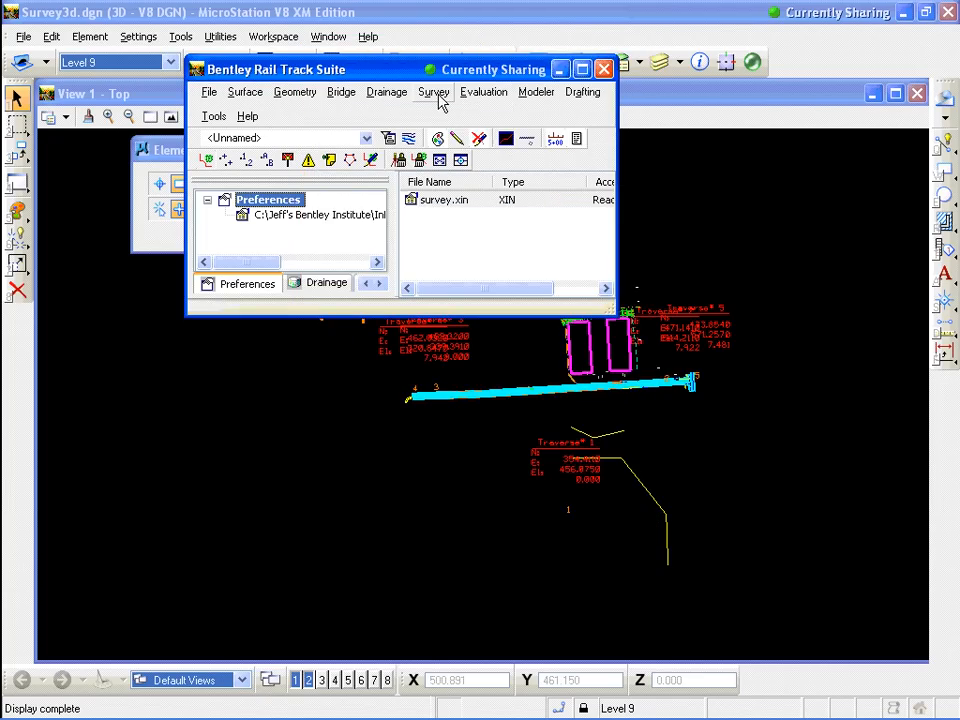
Add the Notes and Attributes columns to the fieldbook's observation custom view
{"action": "left_click", "coordinate": [436, 93]}
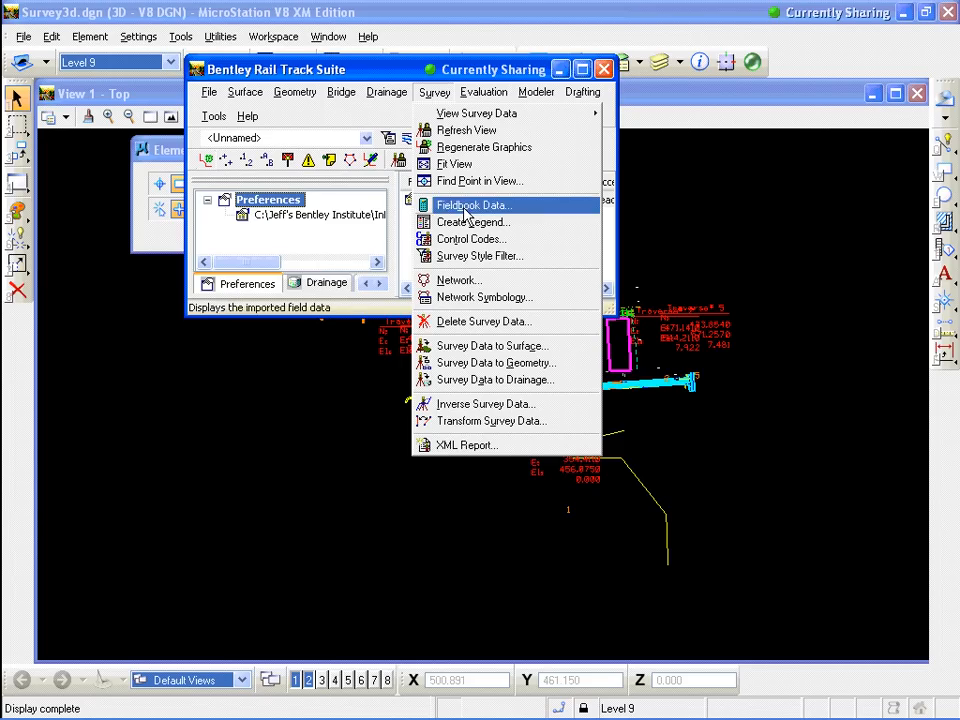
{"action": "left_click", "coordinate": [463, 209]}
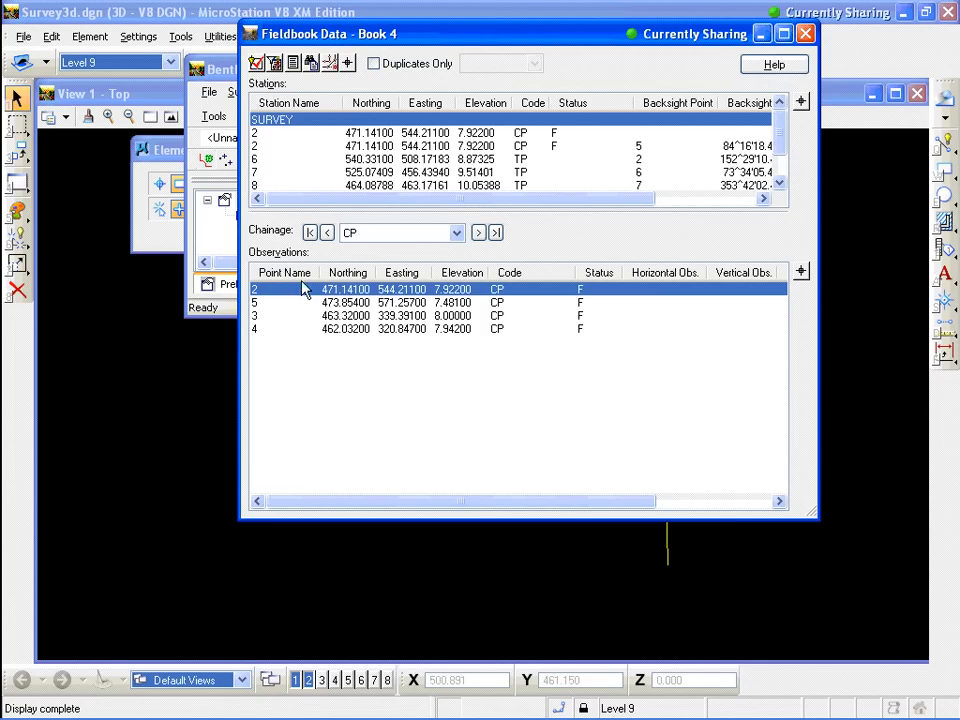
{"action": "left_click", "coordinate": [351, 275]}
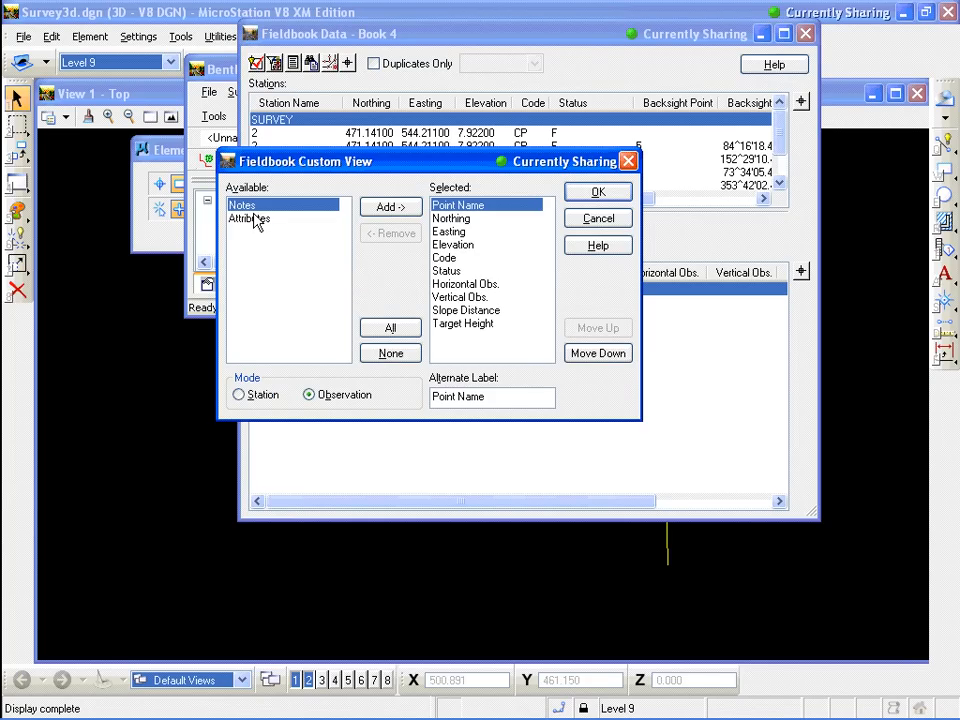
{"action": "left_click", "coordinate": [404, 208]}
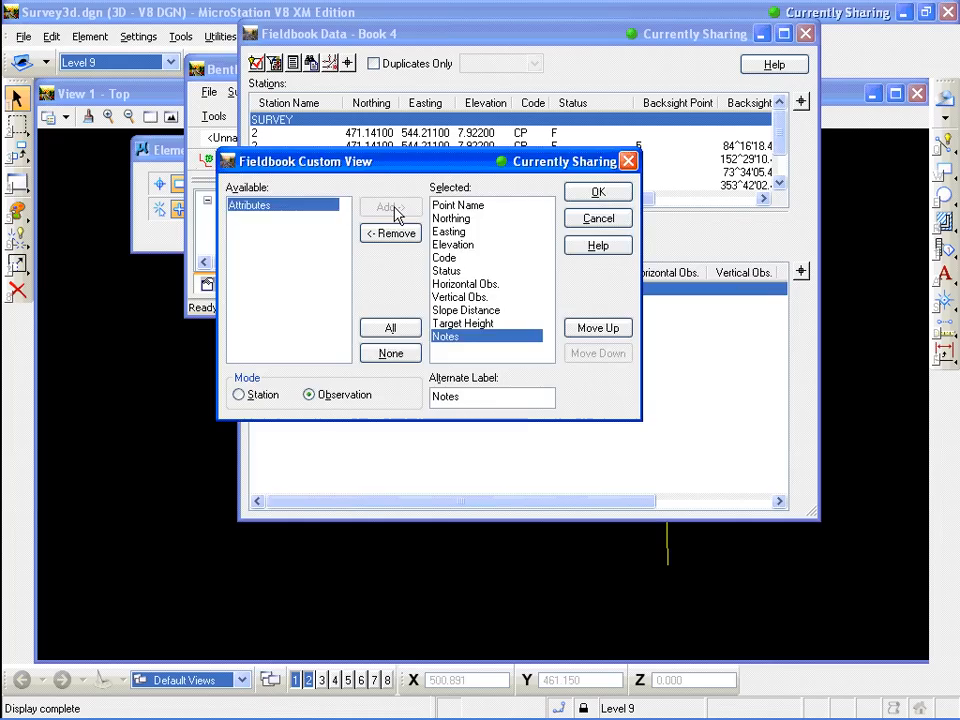
{"action": "left_click", "coordinate": [397, 212]}
{"action": "left_click", "coordinate": [585, 192]}
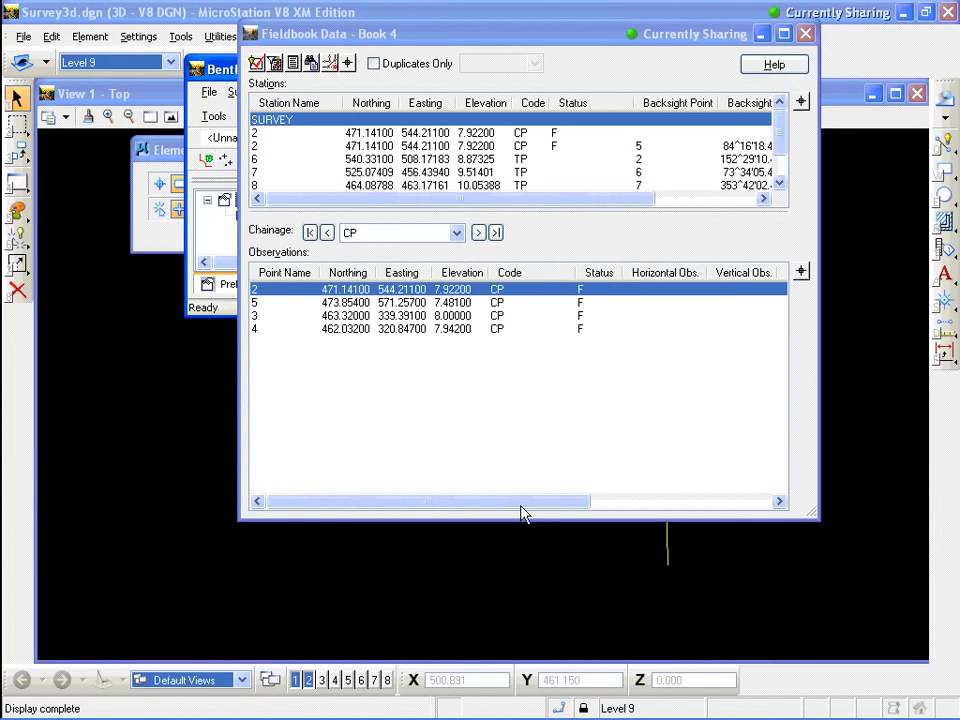
{"action": "left_click_drag", "start_coordinate": [519, 506], "coordinate": [706, 506]}
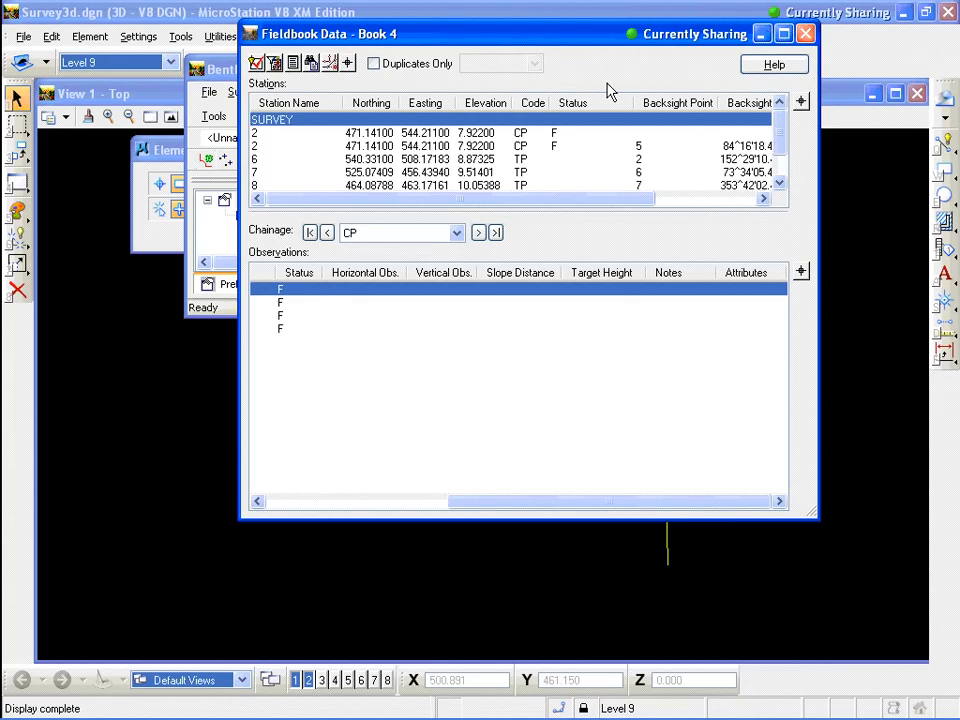
Open the Find Station and Point Rename tools for the first station, cancel both, and close the fieldbook
{"action": "left_click", "coordinate": [418, 133]}
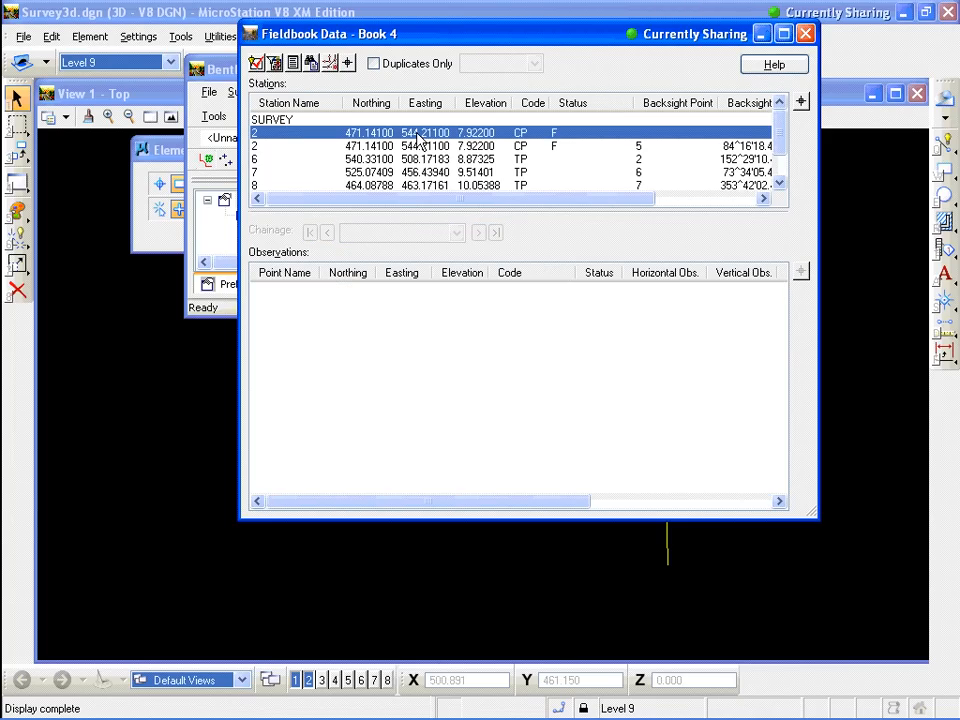
{"action": "right_click", "coordinate": [418, 138]}
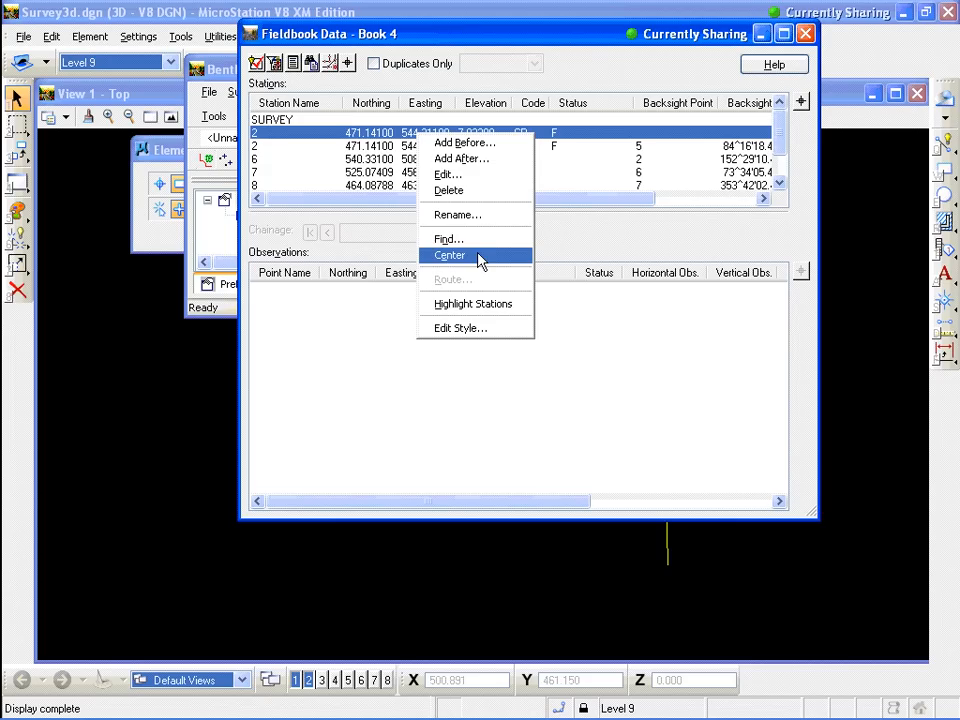
{"action": "left_click", "coordinate": [449, 240]}
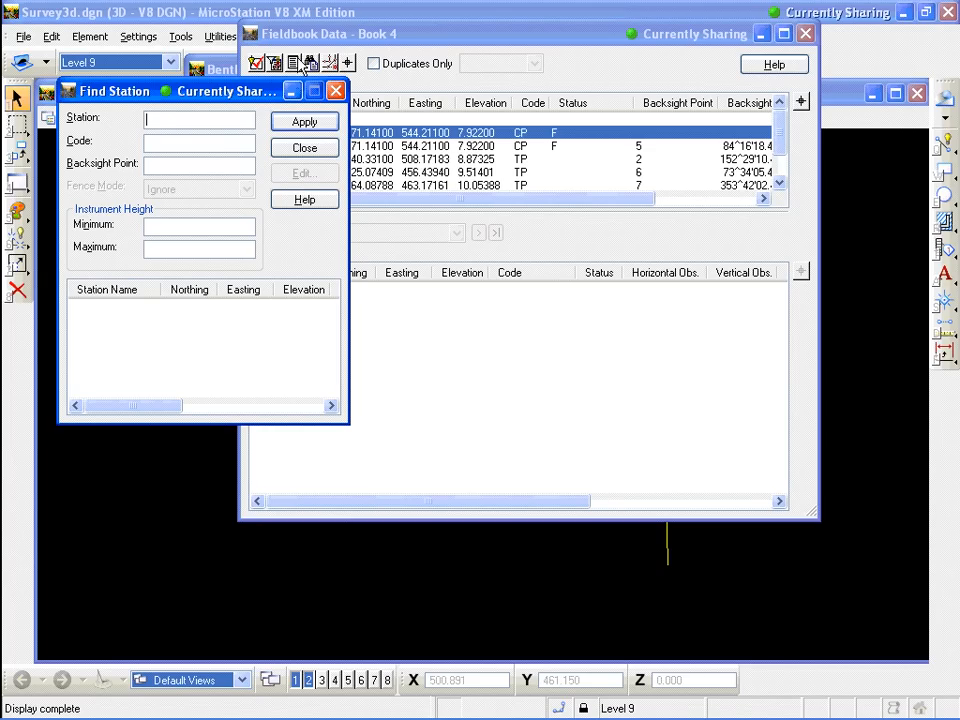
{"action": "left_click", "coordinate": [320, 153]}
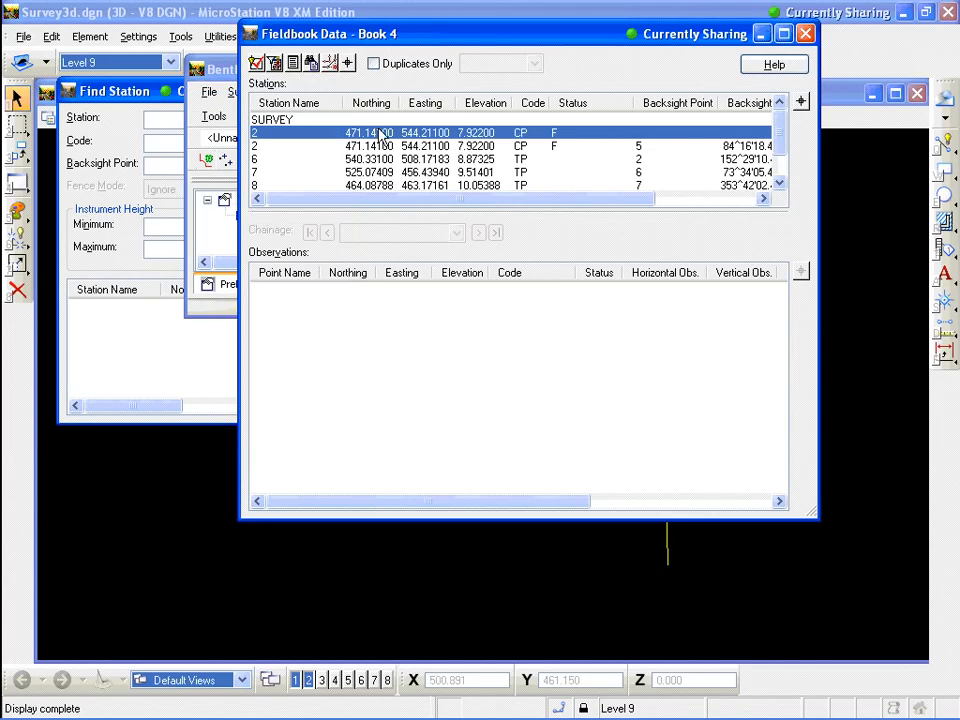
{"action": "right_click", "coordinate": [380, 131]}
{"action": "left_click", "coordinate": [431, 211]}
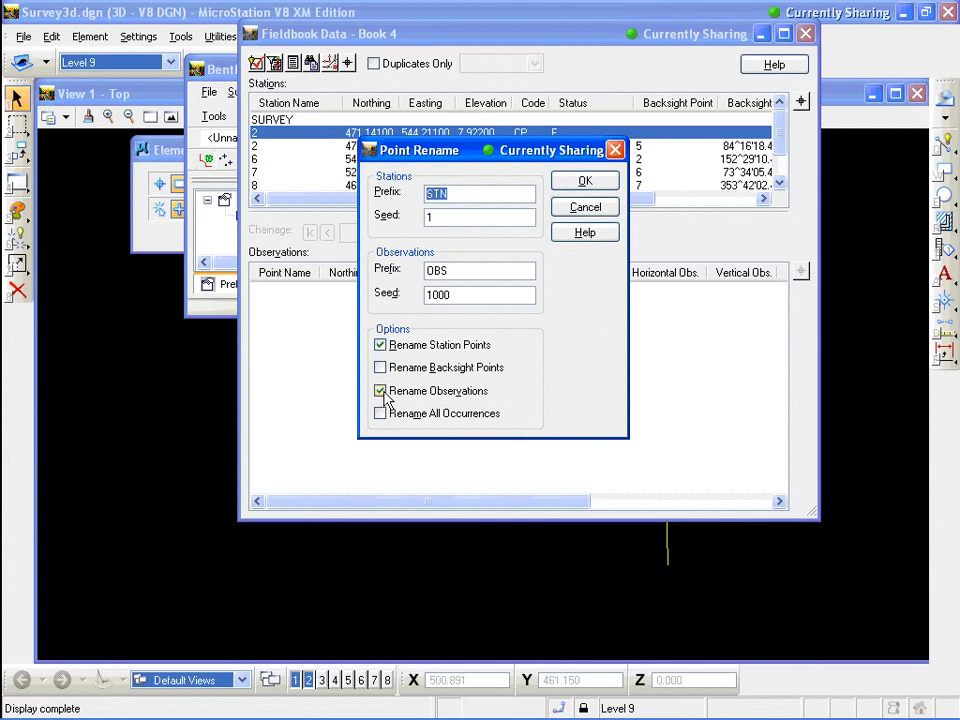
{"action": "left_click", "coordinate": [610, 208]}
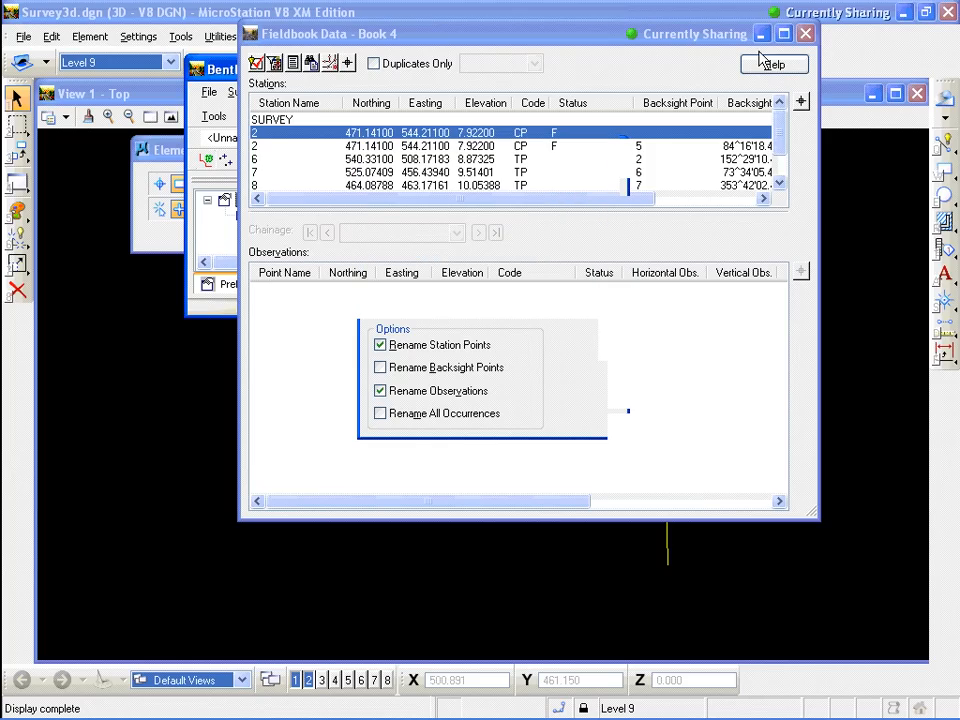
{"action": "left_click", "coordinate": [808, 36]}
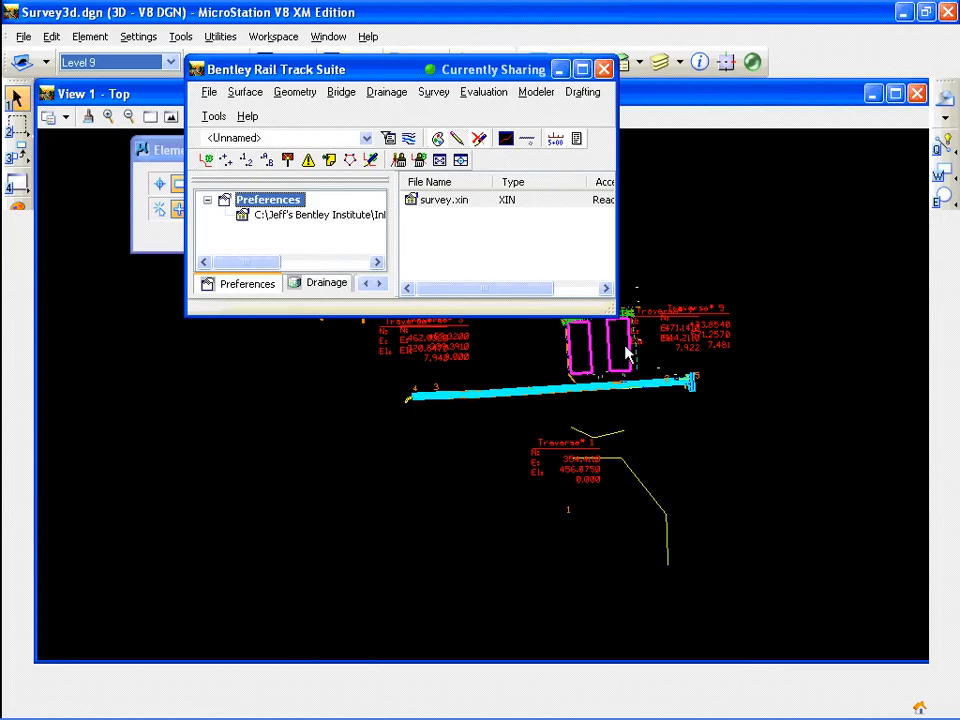
Open the Fieldbook Data for Book 4 and move it beside the drawing
{"action": "left_click", "coordinate": [436, 92]}
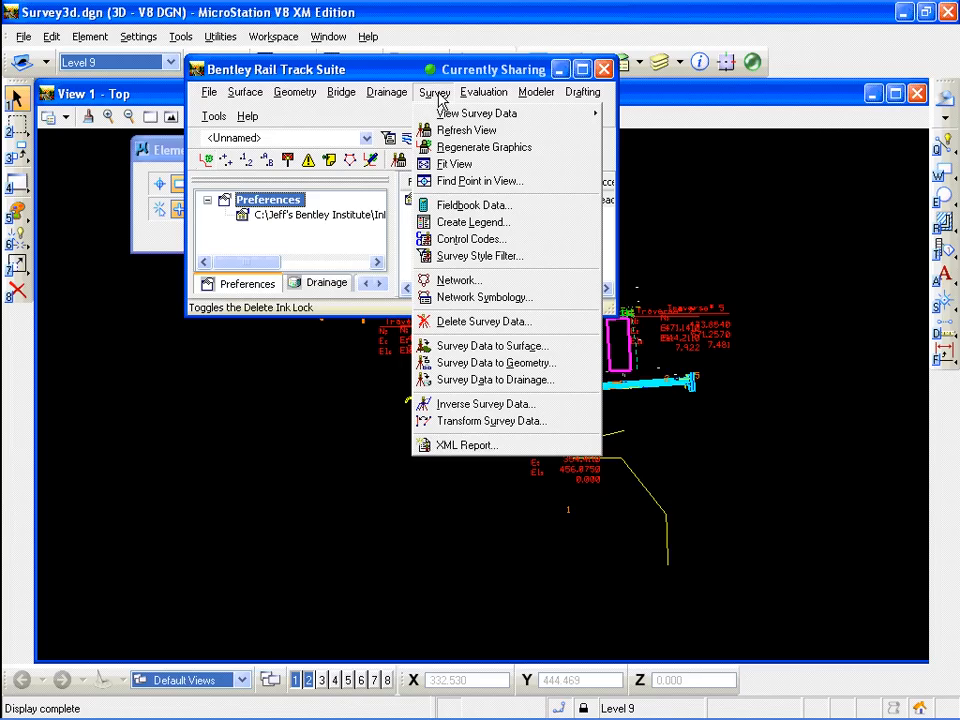
{"action": "left_click", "coordinate": [455, 206]}
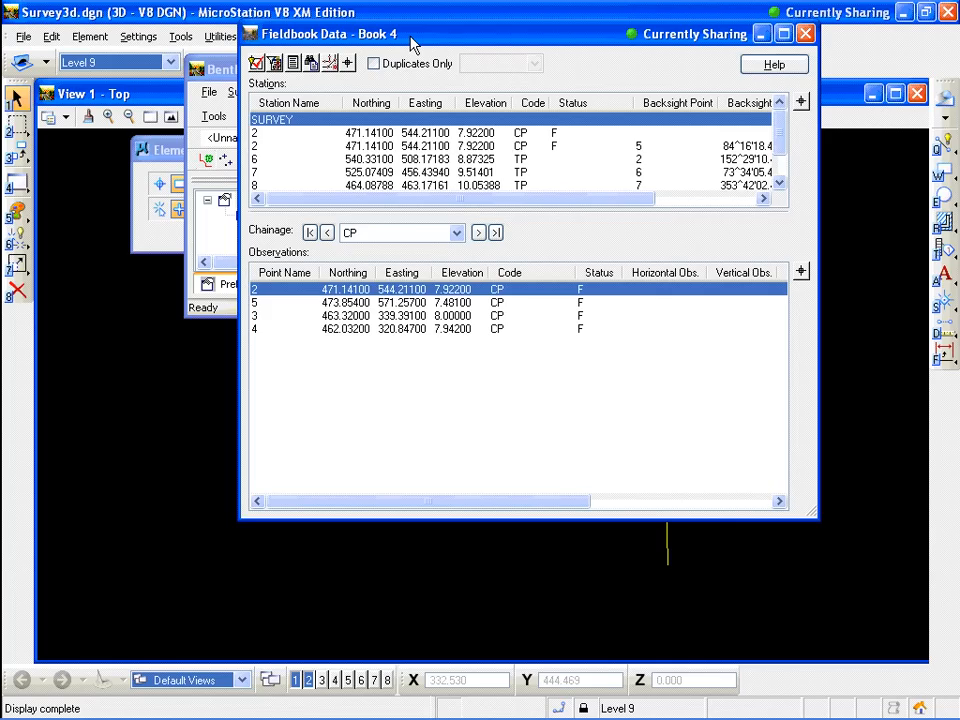
{"action": "left_click_drag", "start_coordinate": [410, 38], "coordinate": [245, 33]}
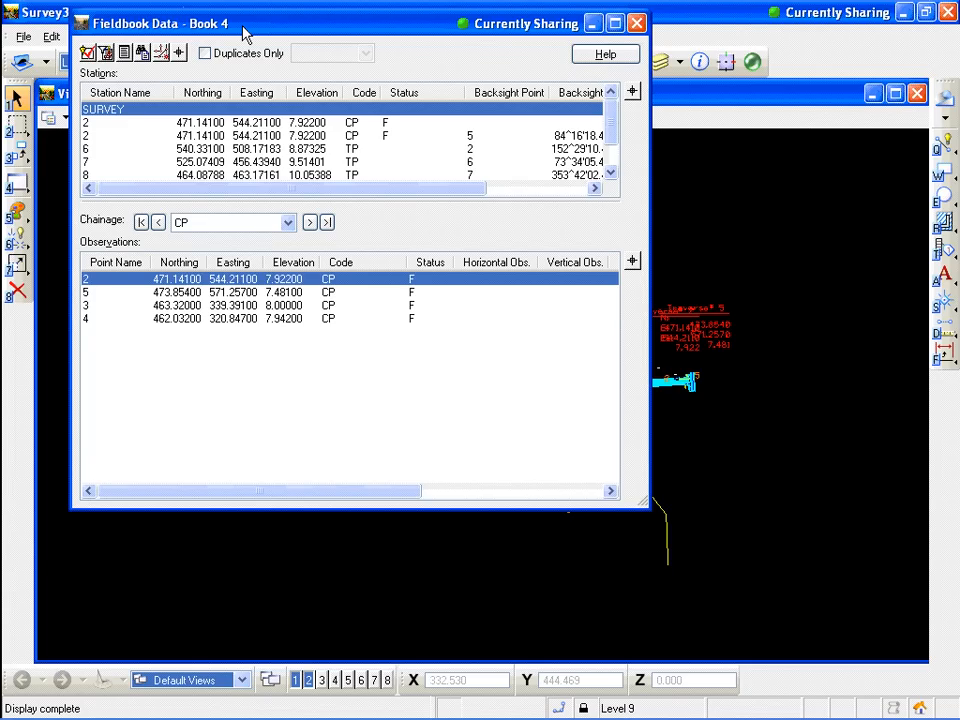
{"action": "left_click_drag", "start_coordinate": [243, 27], "coordinate": [762, 66]}
Zoom into the Traverse # 1 area and turn on display of survey point names
{"action": "left_click", "coordinate": [149, 117]}
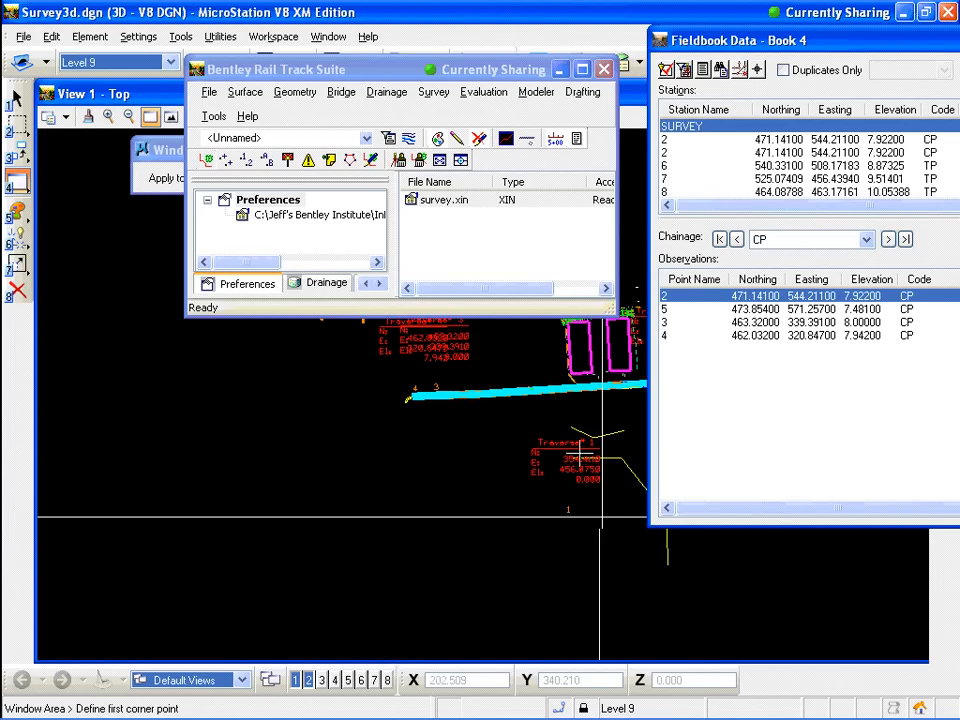
{"action": "left_click", "coordinate": [581, 428]}
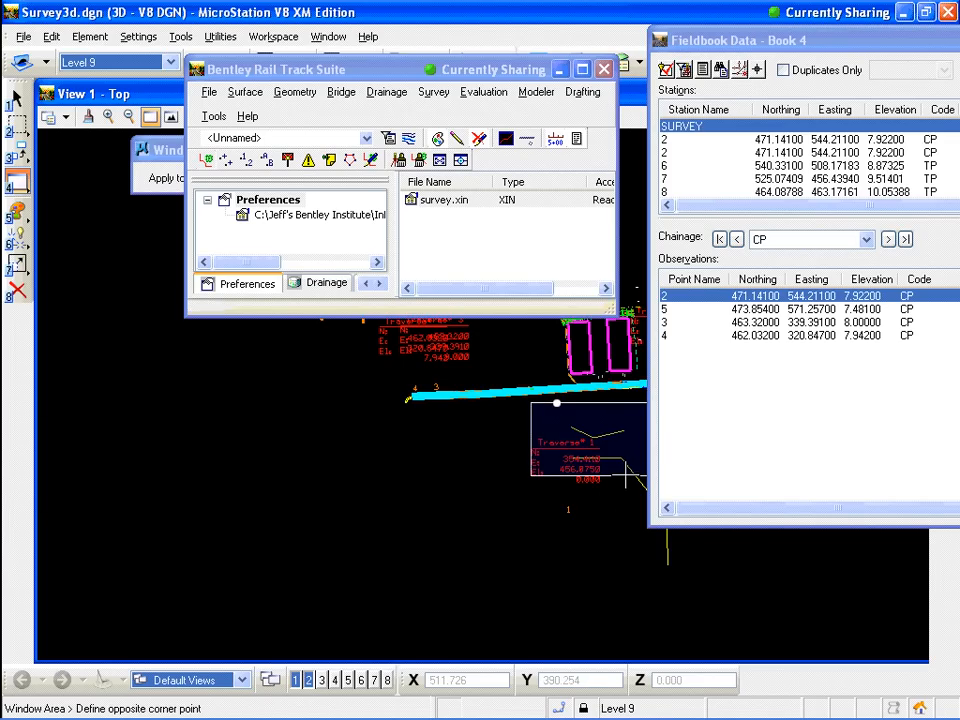
{"action": "left_click", "coordinate": [626, 478]}
{"action": "left_click", "coordinate": [422, 72]}
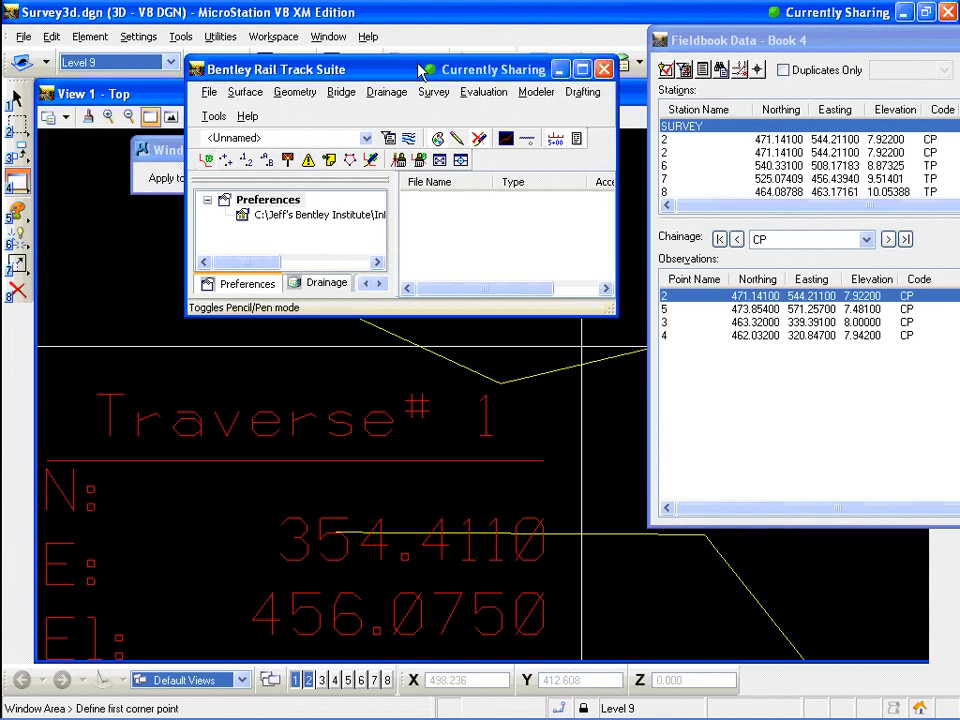
{"action": "left_click", "coordinate": [246, 164]}
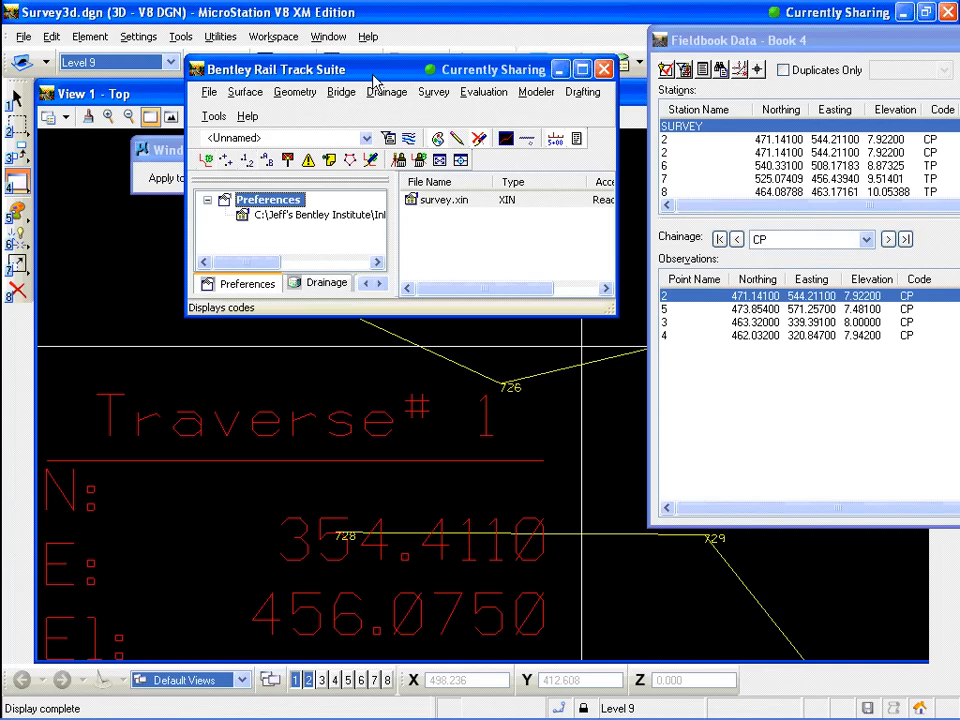
{"action": "left_click_drag", "start_coordinate": [374, 80], "coordinate": [627, 62]}
{"action": "left_click", "coordinate": [212, 117]}
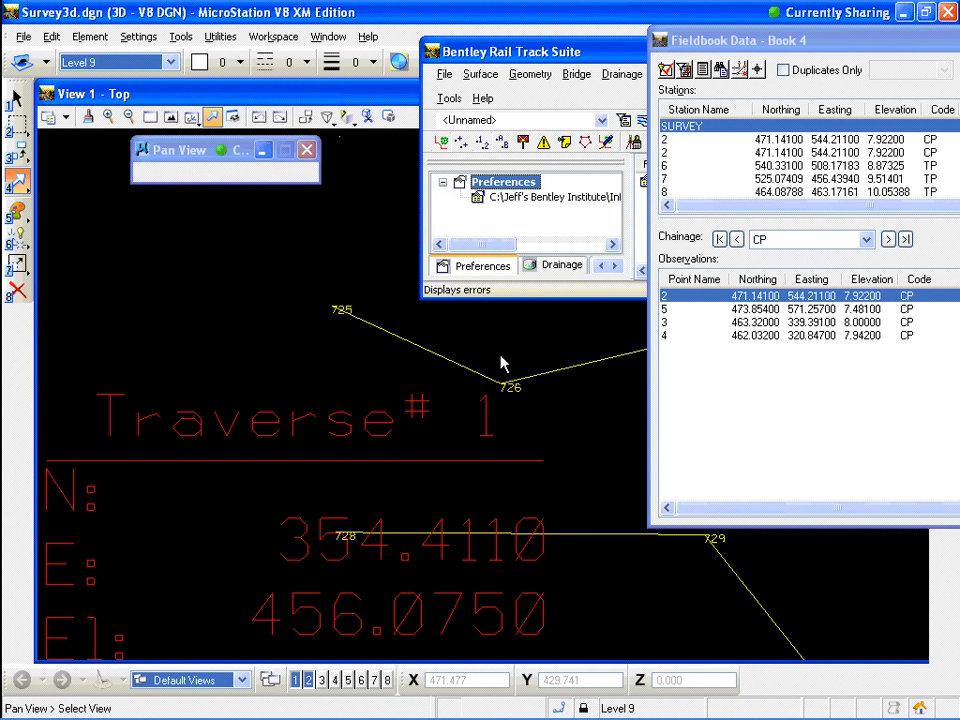
{"action": "left_click_drag", "start_coordinate": [499, 355], "coordinate": [286, 385]}
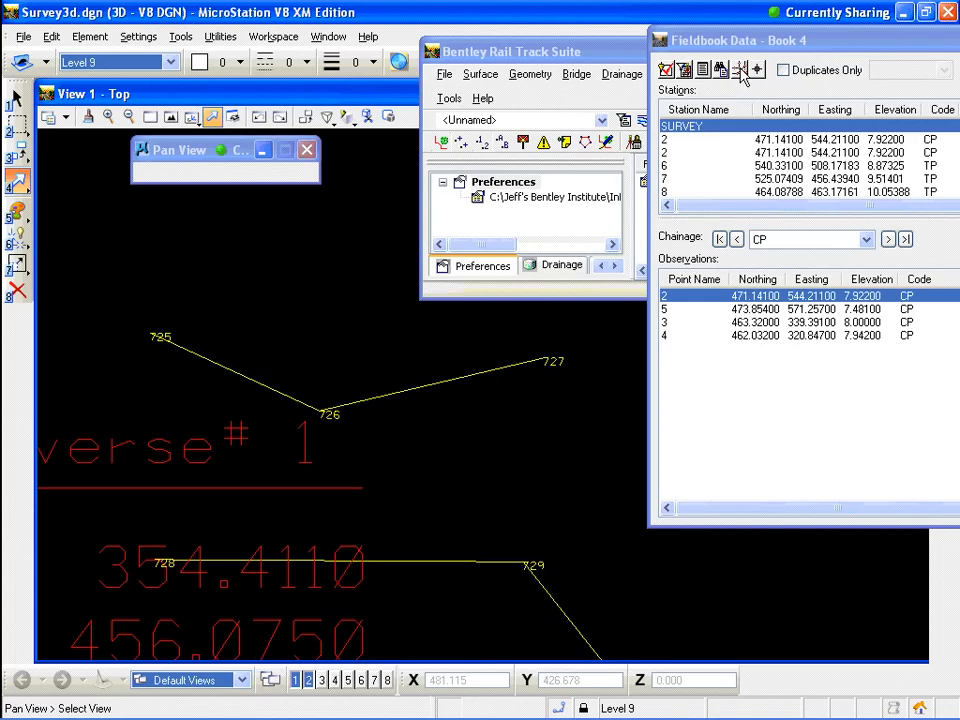
Insert a parallel point projecting point 726 onto the 728–729 chain, using 725 and 728 as reference points
{"action": "left_click", "coordinate": [741, 71]}
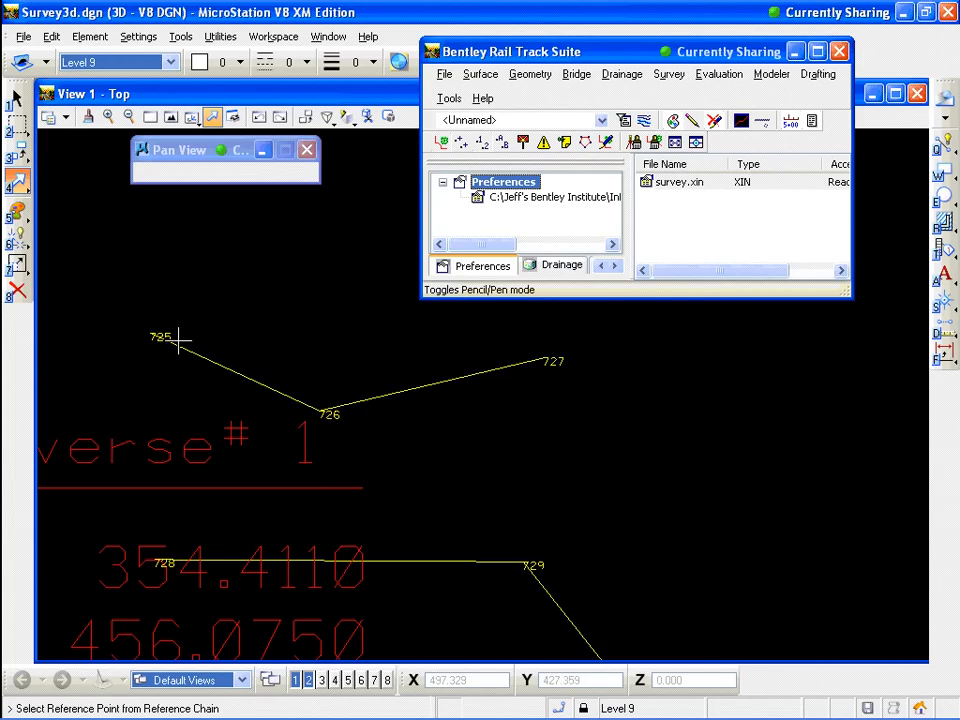
{"action": "left_click", "coordinate": [147, 334]}
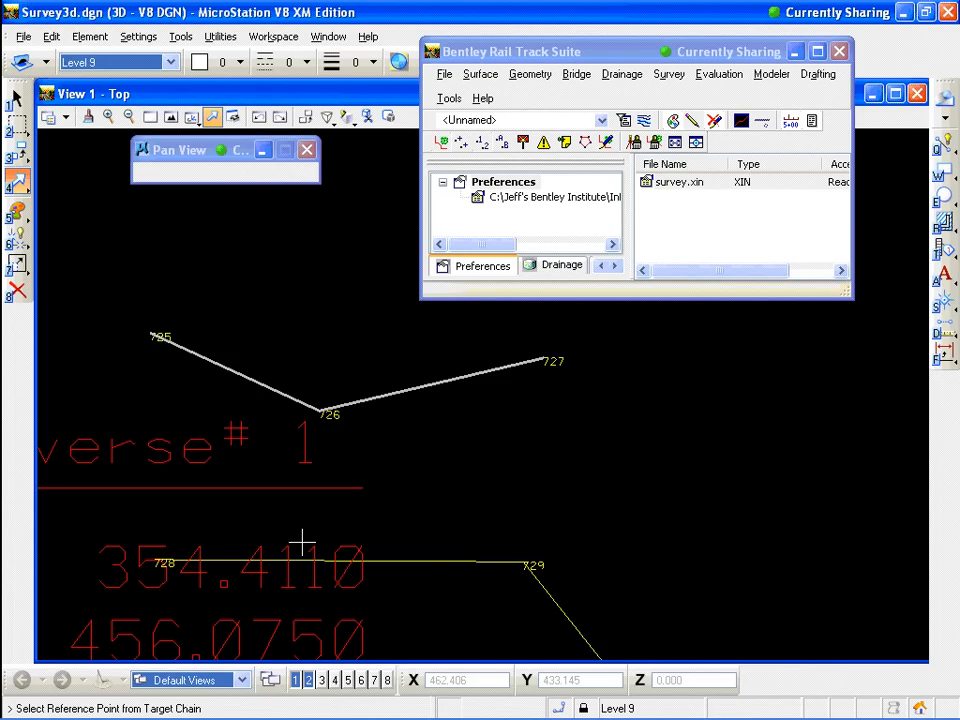
{"action": "left_click", "coordinate": [152, 562]}
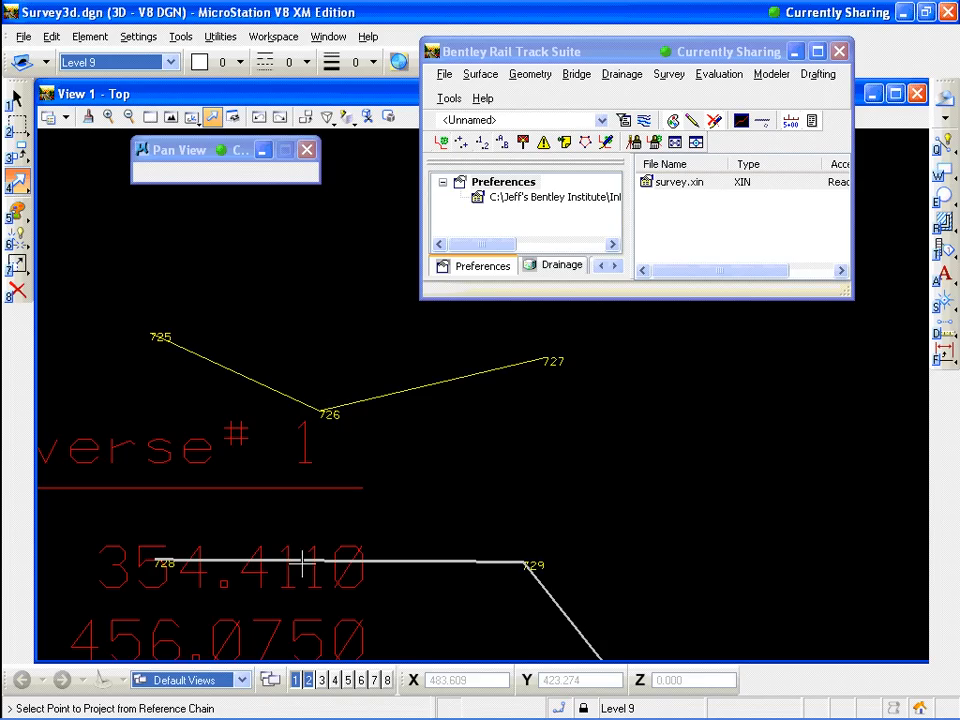
{"action": "left_click", "coordinate": [325, 413]}
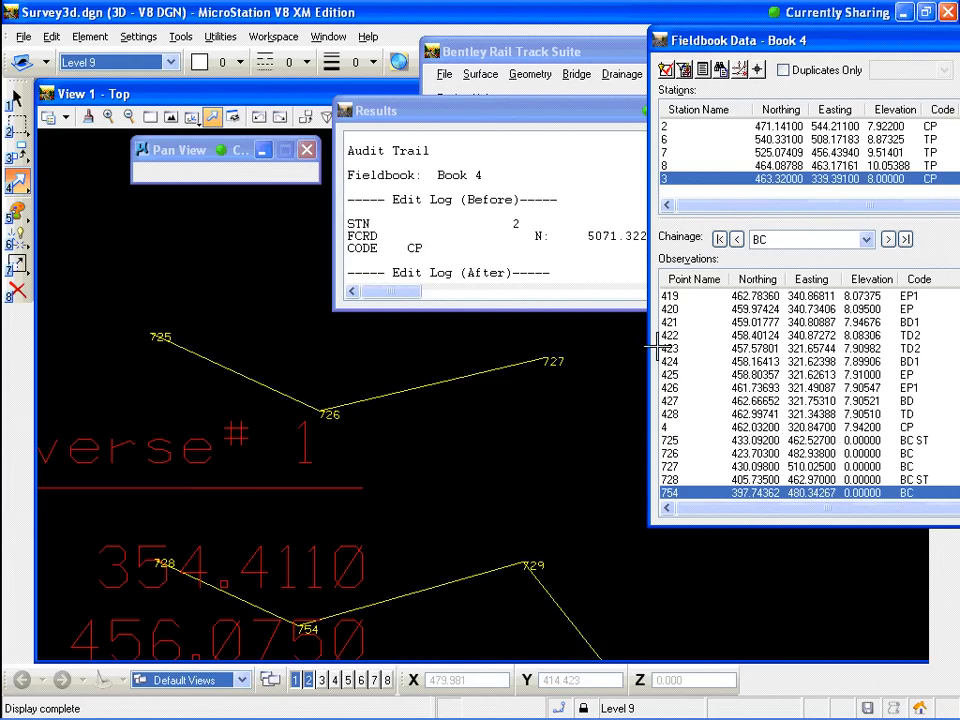
Scroll the fieldbook's observations to review the newly inserted point
{"action": "left_click_drag", "start_coordinate": [835, 39], "coordinate": [455, 30]}
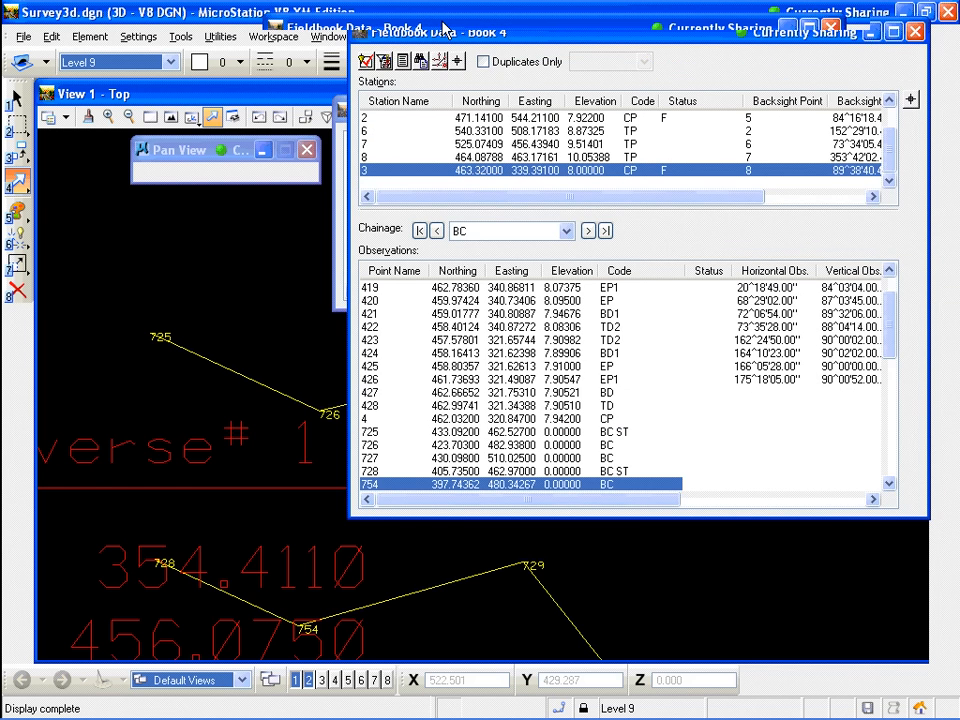
{"action": "left_click_drag", "start_coordinate": [445, 27], "coordinate": [551, 23]}
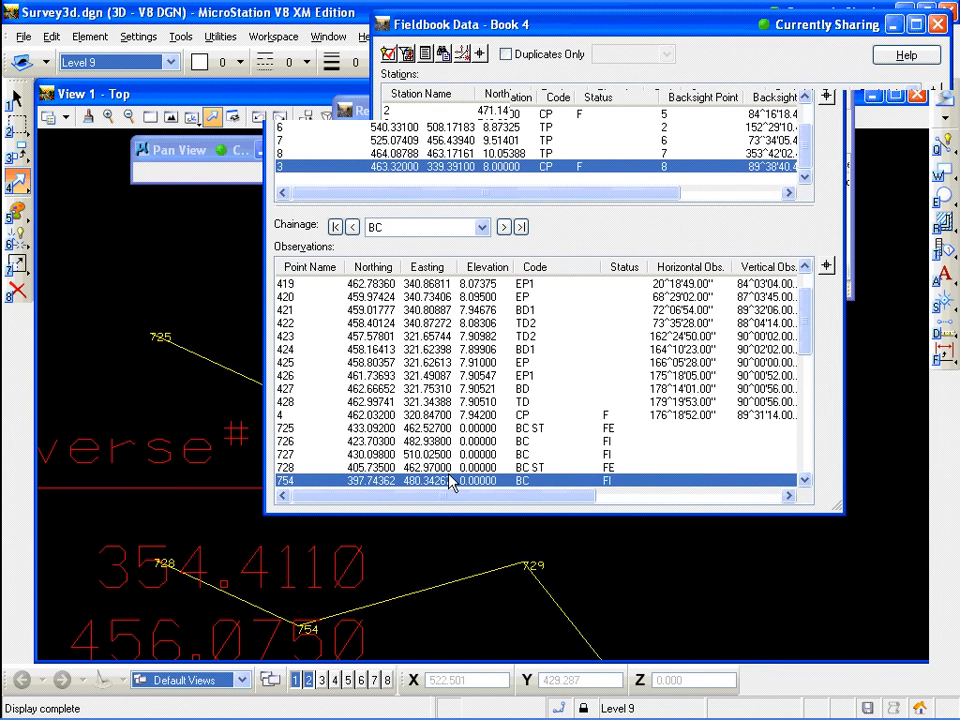
{"action": "left_click", "coordinate": [912, 477]}
{"action": "left_click", "coordinate": [912, 477]}
{"action": "left_click", "coordinate": [912, 477]}
{"action": "left_click", "coordinate": [912, 477]}
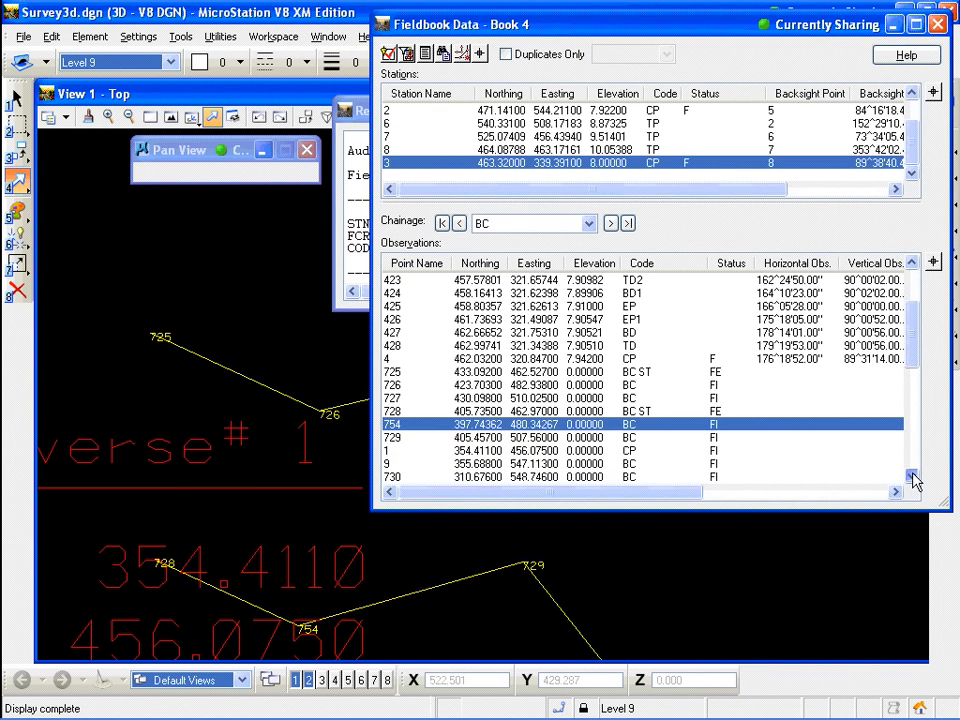
{"action": "left_click", "coordinate": [912, 477]}
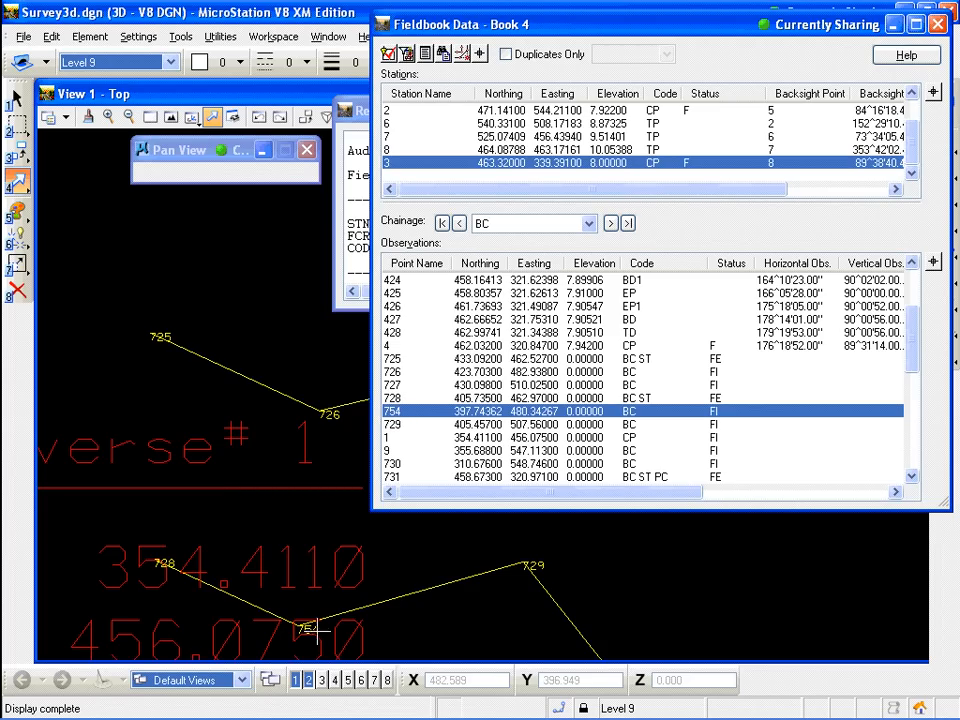
Edit observation 731 and change its code to BC ST
{"action": "left_click", "coordinate": [645, 398]}
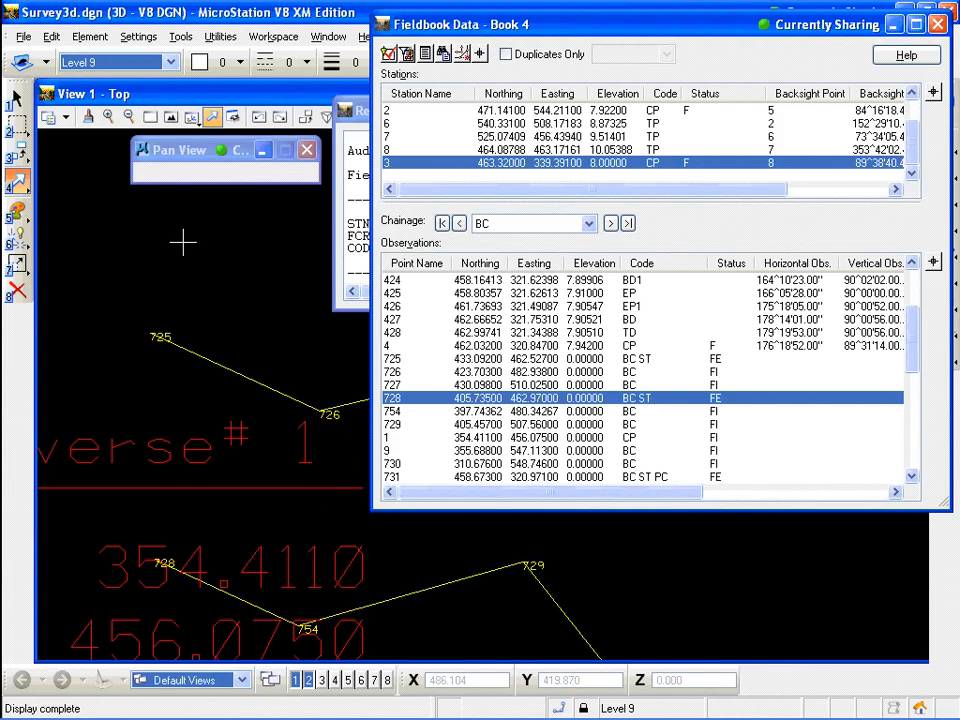
{"action": "left_click", "coordinate": [128, 118]}
{"action": "left_click", "coordinate": [217, 245]}
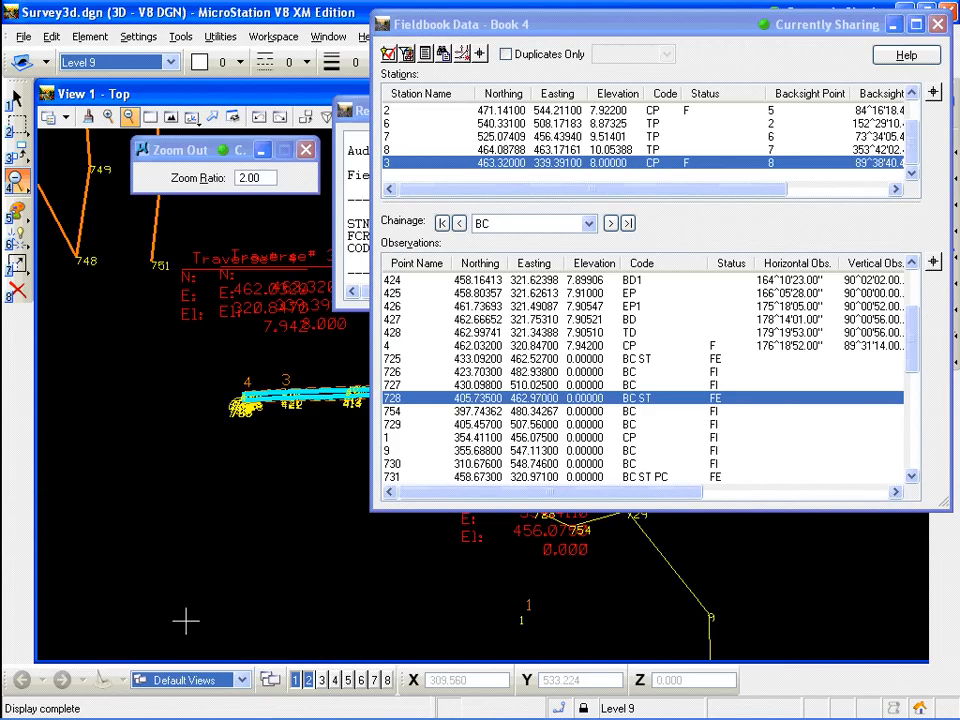
{"action": "left_click", "coordinate": [149, 117]}
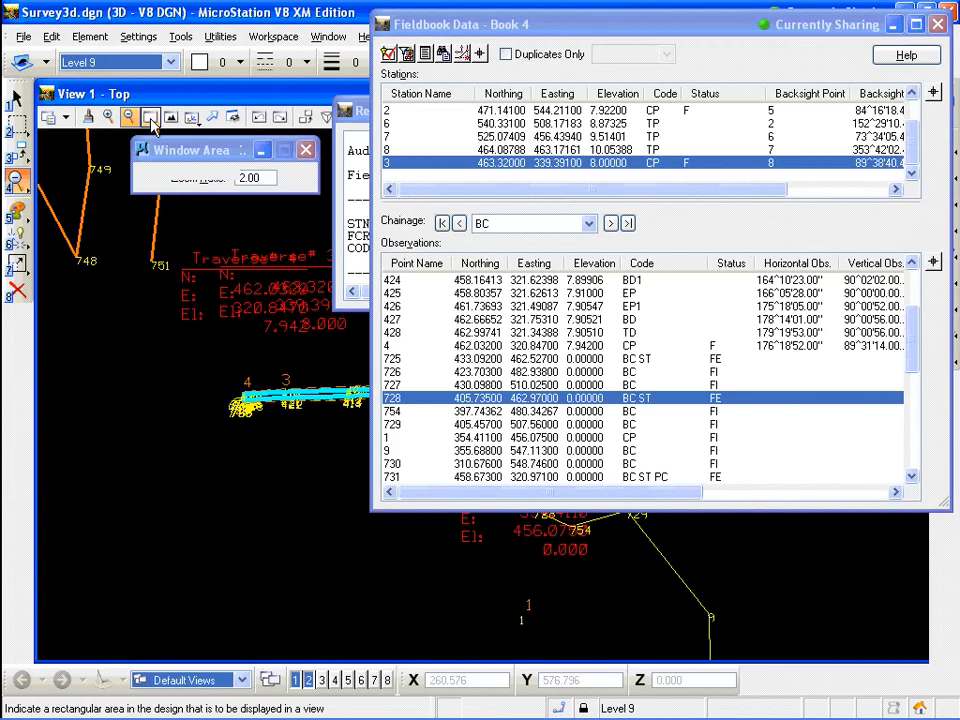
{"action": "left_click", "coordinate": [257, 396]}
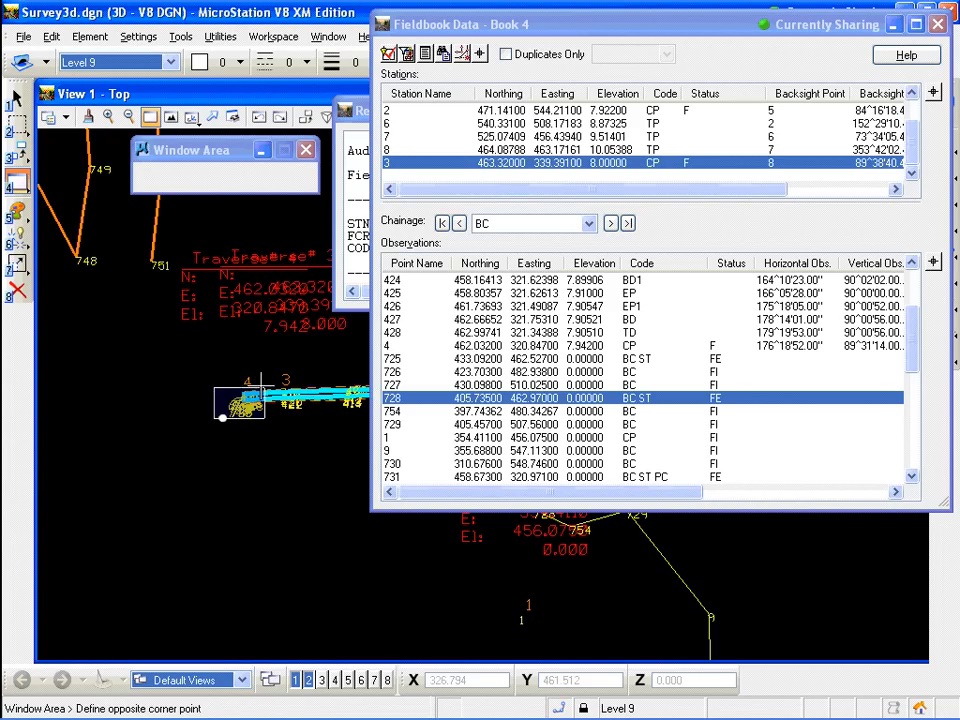
{"action": "left_click", "coordinate": [221, 416]}
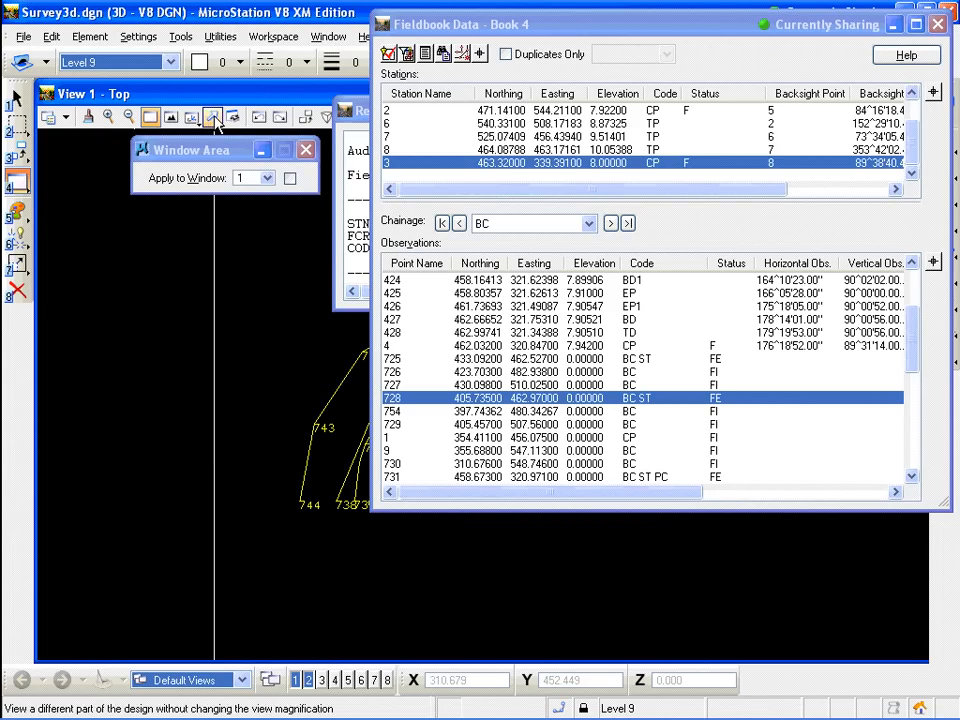
{"action": "left_click", "coordinate": [212, 117]}
{"action": "mouse_move", "coordinate": [327, 444]}
{"action": "left_mouse_down"}
{"action": "mouse_move", "coordinate": [181, 482]}
{"action": "mouse_move", "coordinate": [131, 507]}
{"action": "left_mouse_up"}
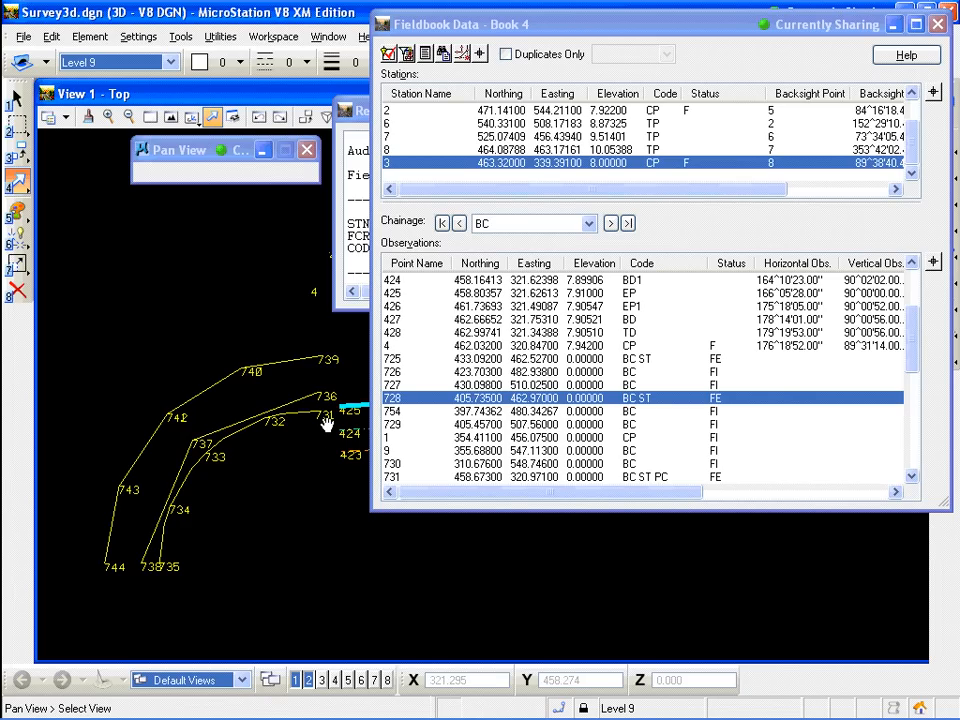
{"action": "left_click", "coordinate": [476, 478]}
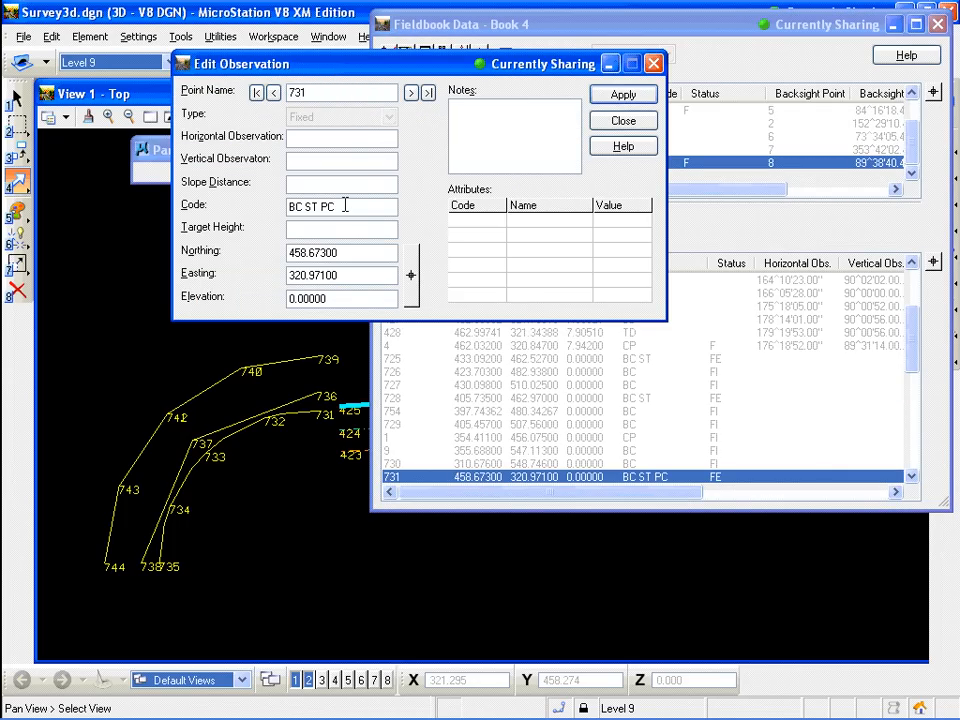
{"action": "left_click", "coordinate": [345, 205]}
{"action": "key", "text": "BackSpace"}
{"action": "key", "text": "BackSpace"}
{"action": "key", "text": "BackSpace"}
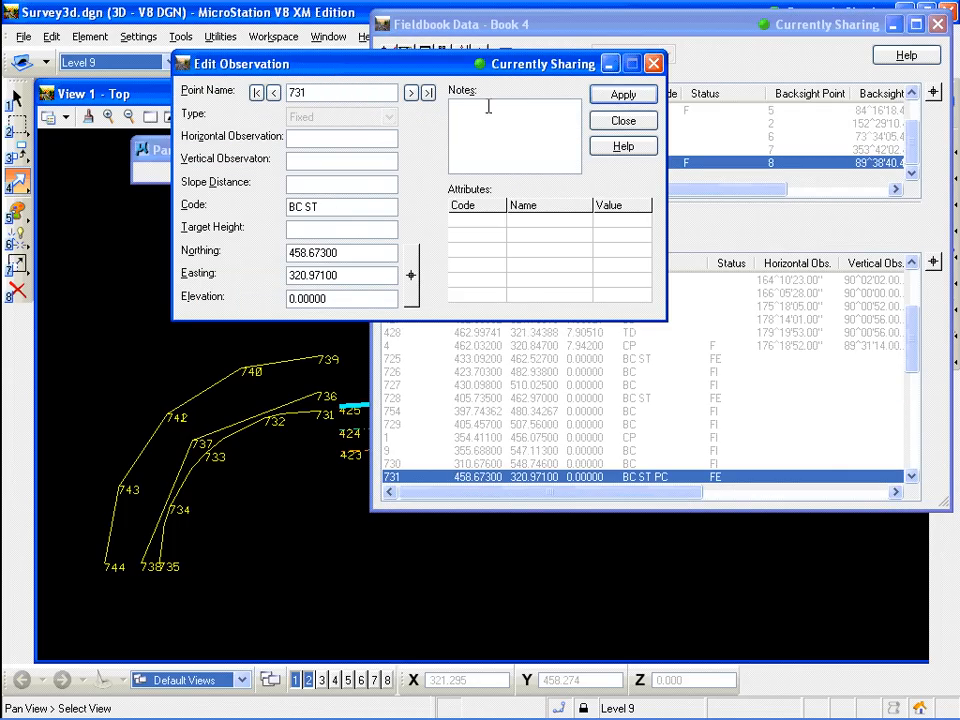
{"action": "left_click", "coordinate": [625, 96]}
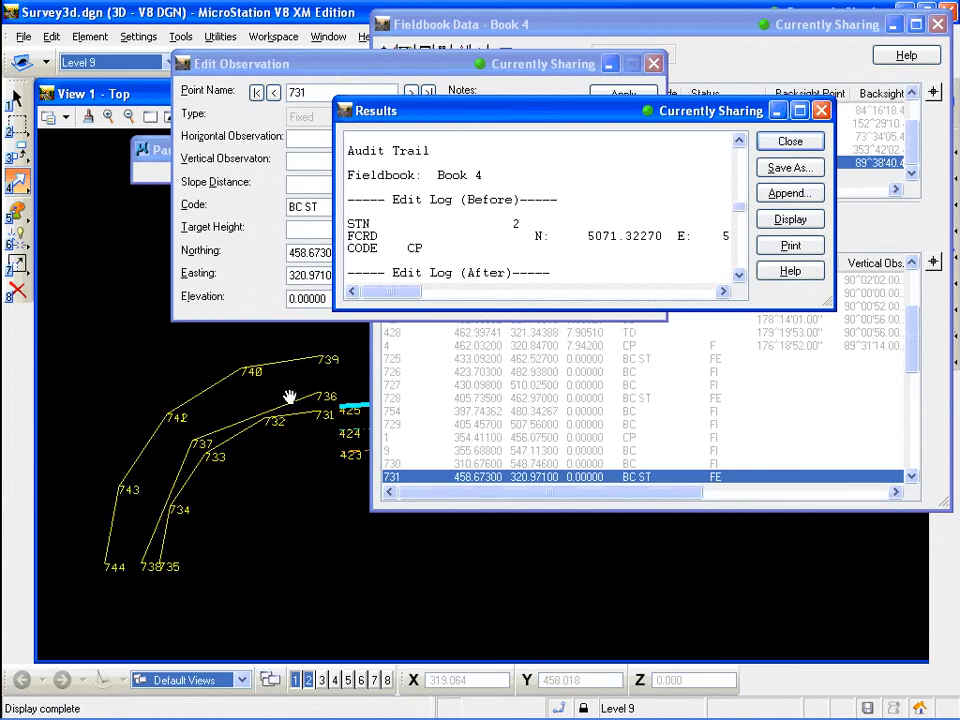
{"action": "left_click", "coordinate": [786, 142]}
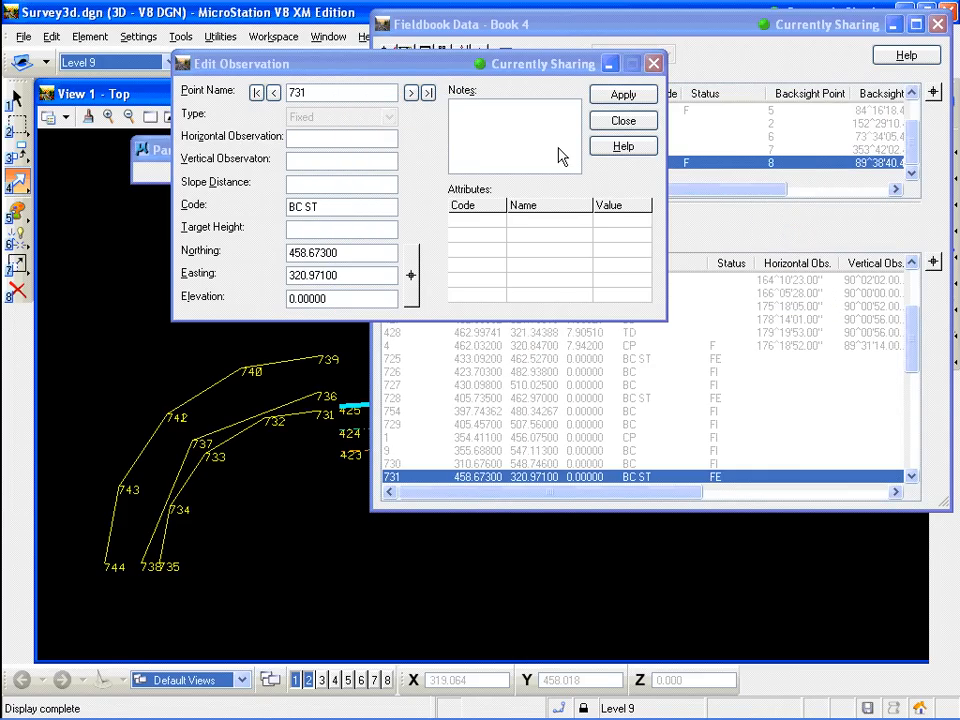
{"action": "left_click", "coordinate": [624, 122]}
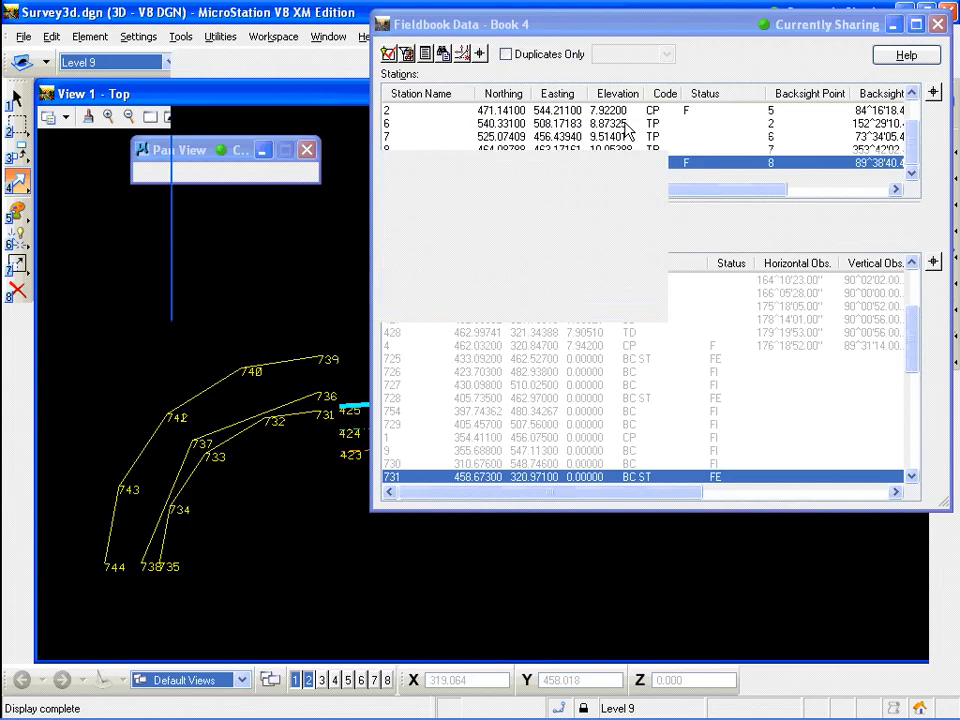
Insert a parallel point projecting point 732 onto the 736 chain, using 731 and 736 as reference points
{"action": "left_click", "coordinate": [463, 53]}
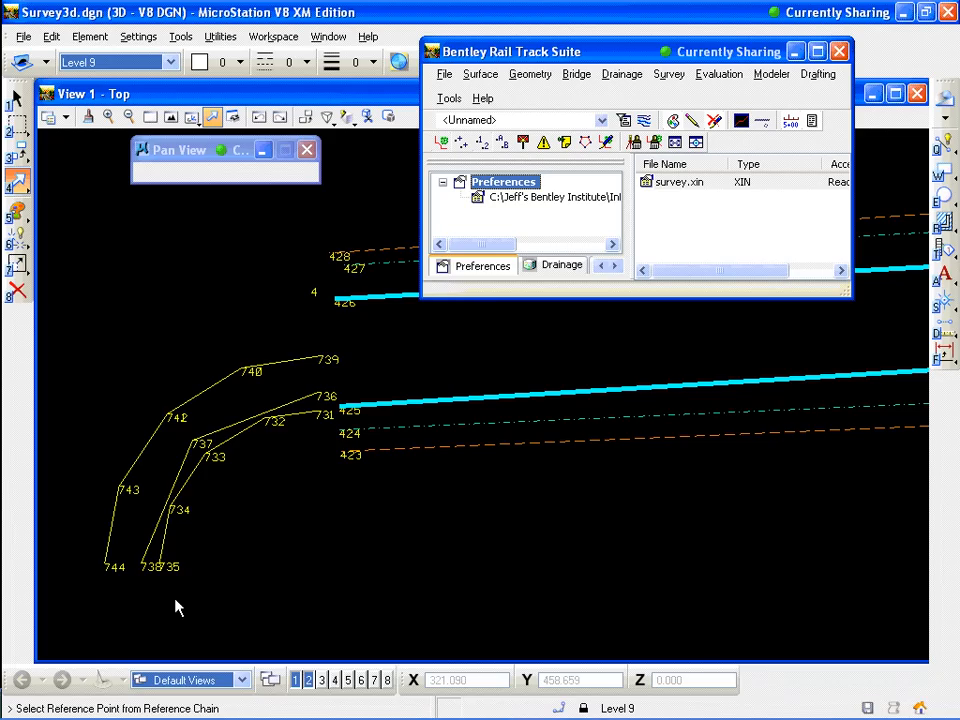
{"action": "left_click", "coordinate": [322, 415]}
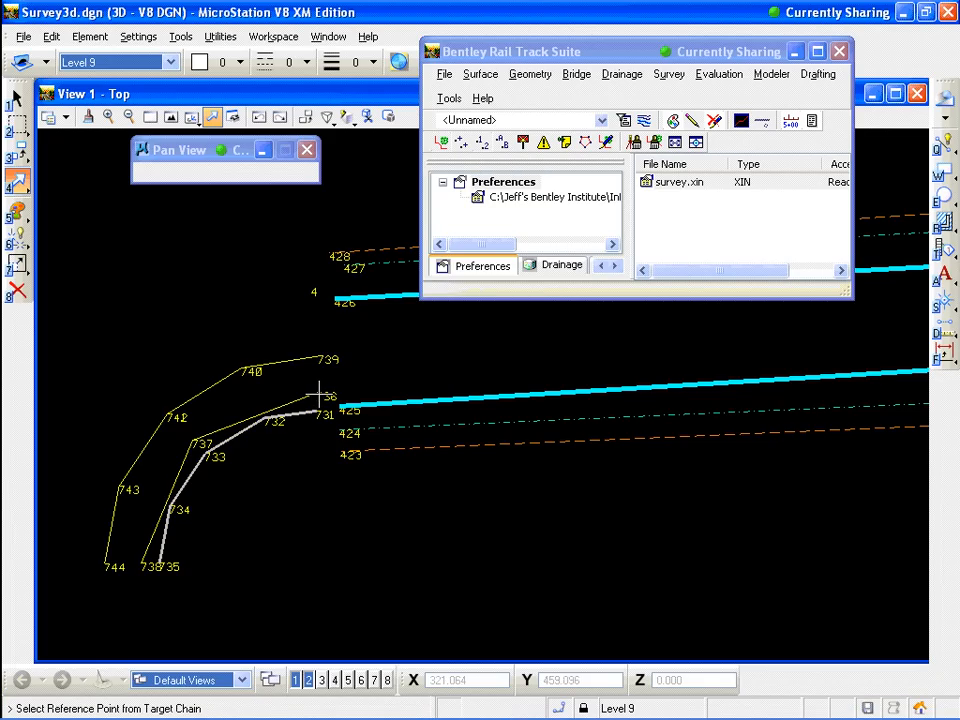
{"action": "left_click", "coordinate": [319, 395]}
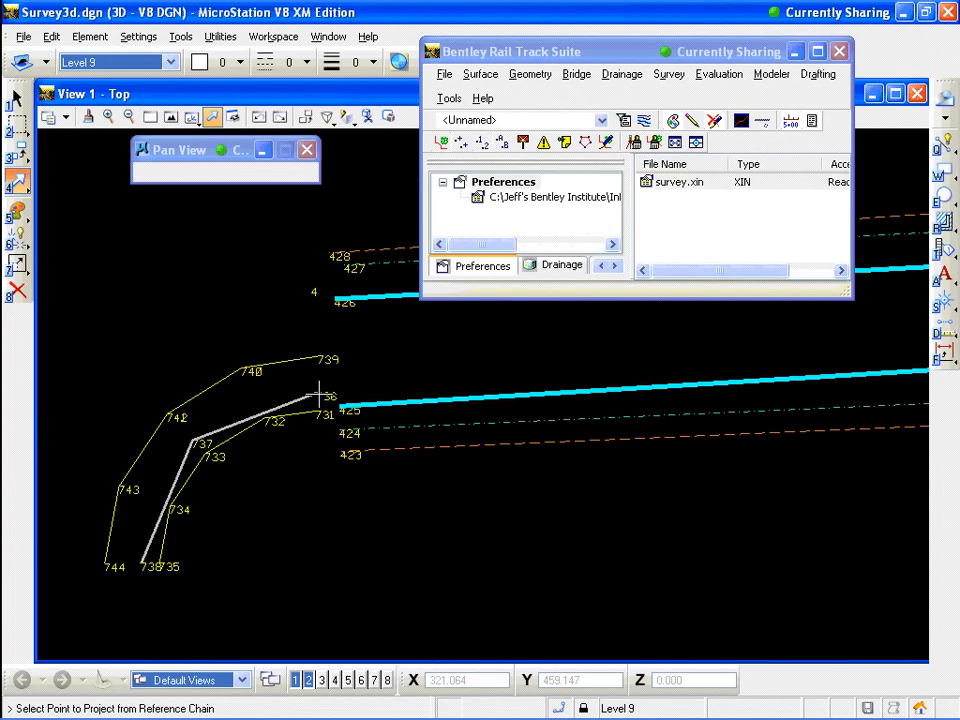
{"action": "left_click", "coordinate": [270, 418]}
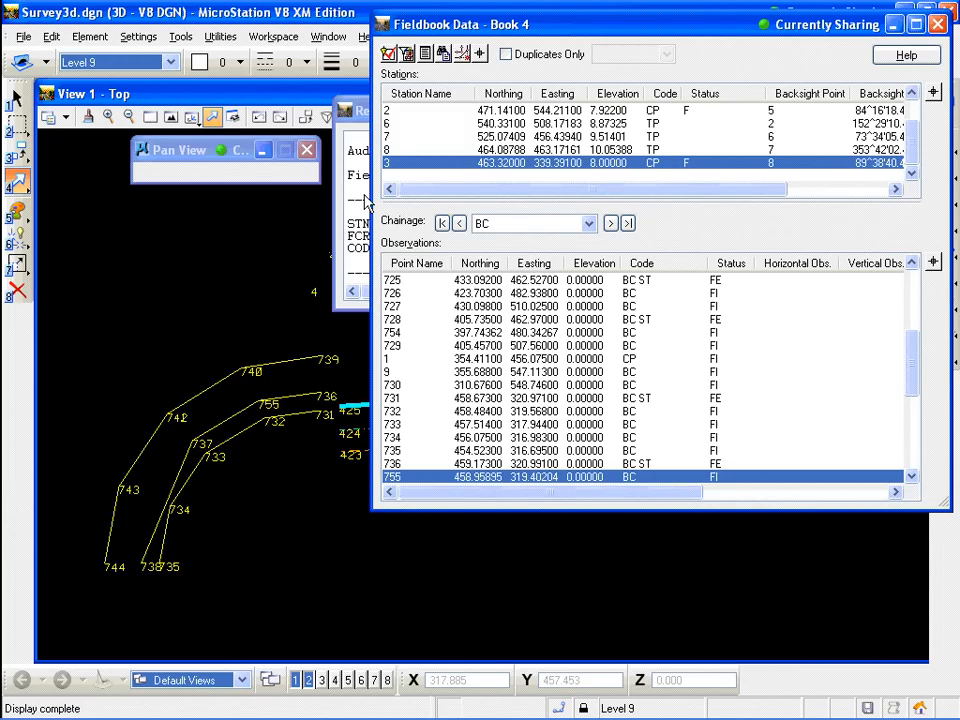
Insert a parallel point projecting point 734 onto the 736–737 chain, using 733 and 737 as reference points
{"action": "left_click", "coordinate": [463, 56]}
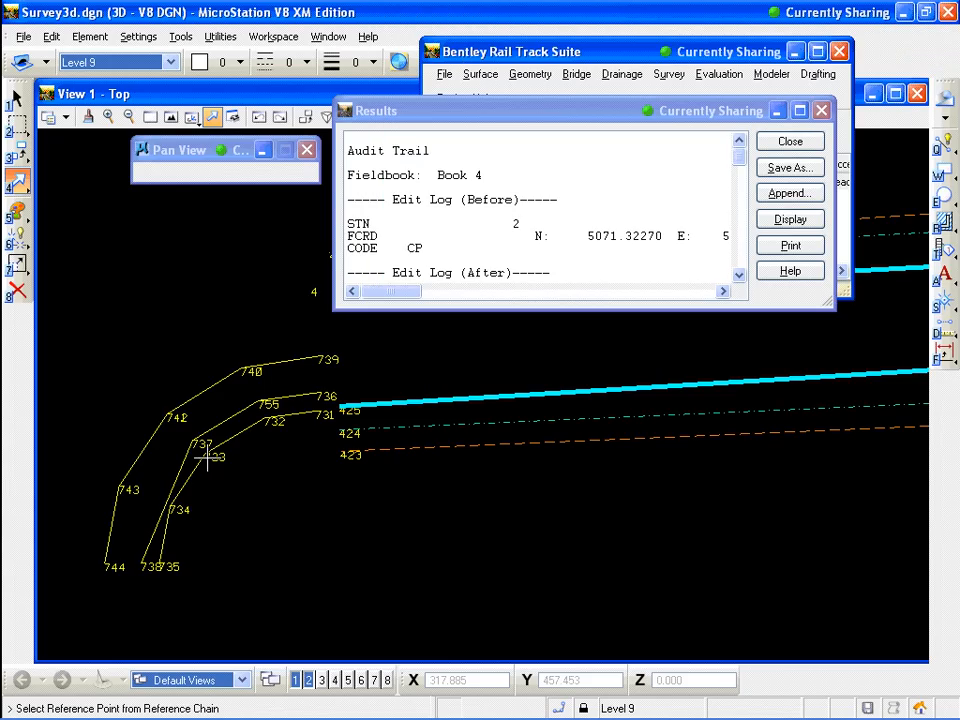
{"action": "left_click", "coordinate": [207, 455]}
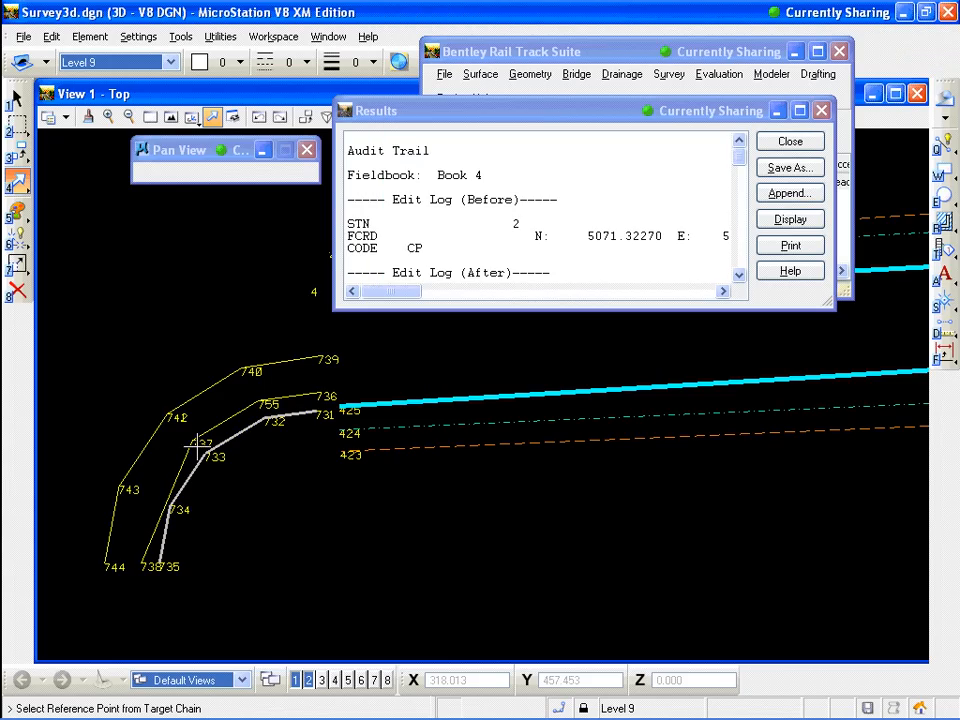
{"action": "left_click", "coordinate": [195, 441]}
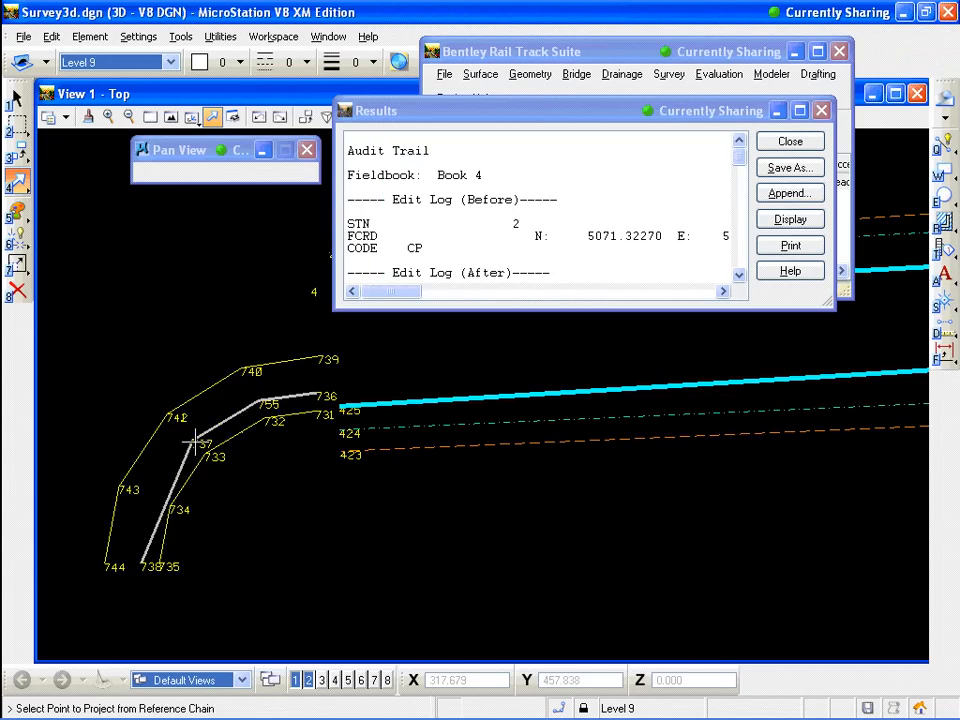
{"action": "left_click", "coordinate": [170, 510]}
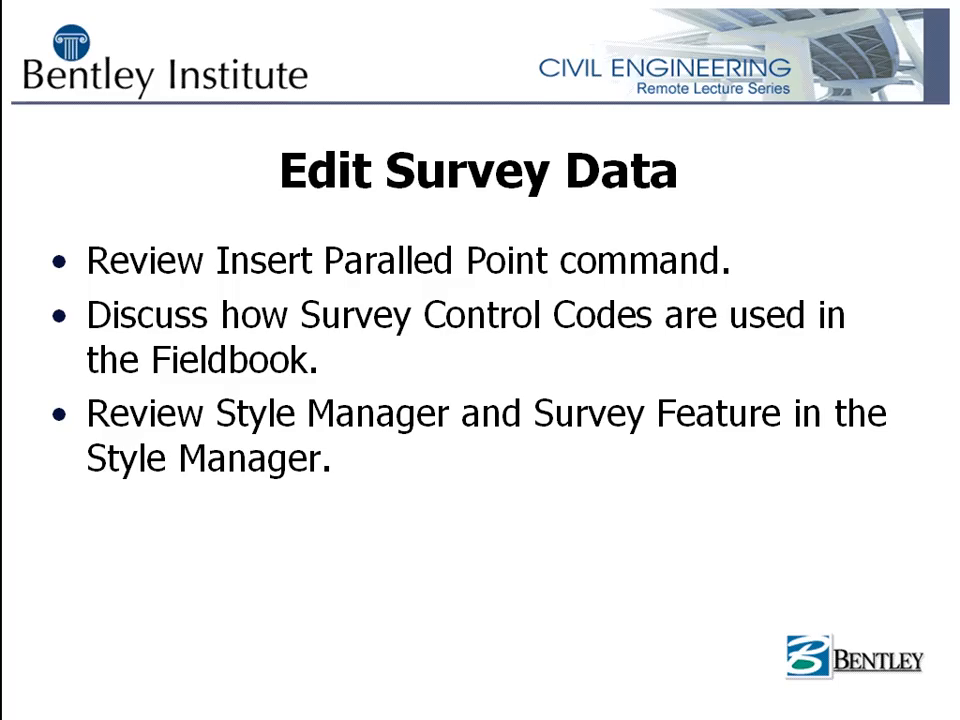
Switch back to MicroStation and open the survey Control Codes dialog to review its alpha and numeric codes, then cancel it
{"action": "key", "text": "alt+Tab"}
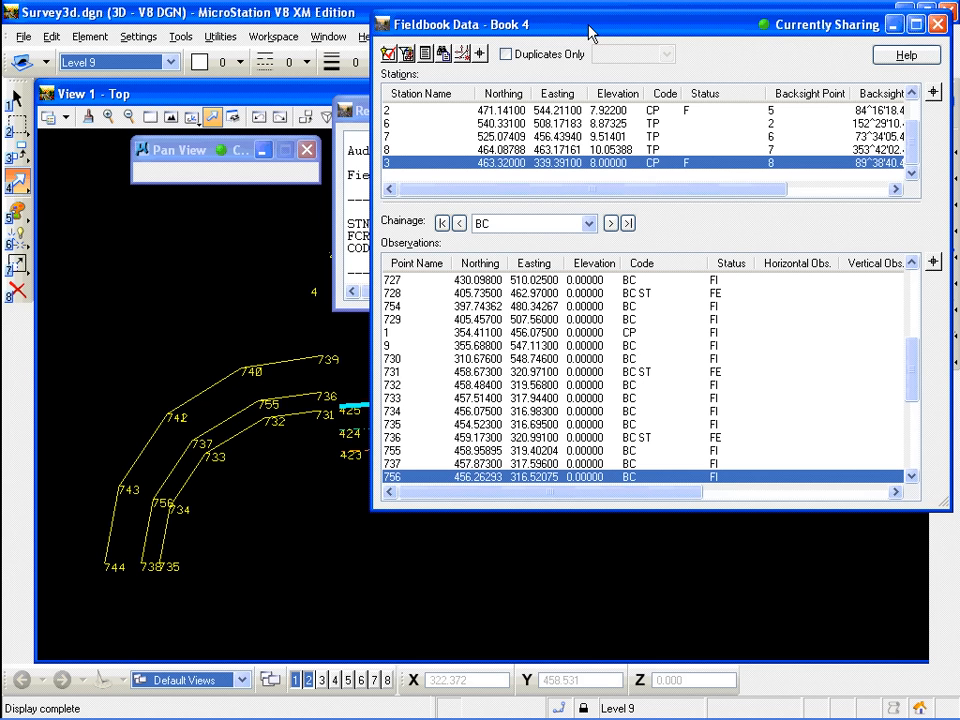
{"action": "left_click_drag", "start_coordinate": [590, 33], "coordinate": [410, 51]}
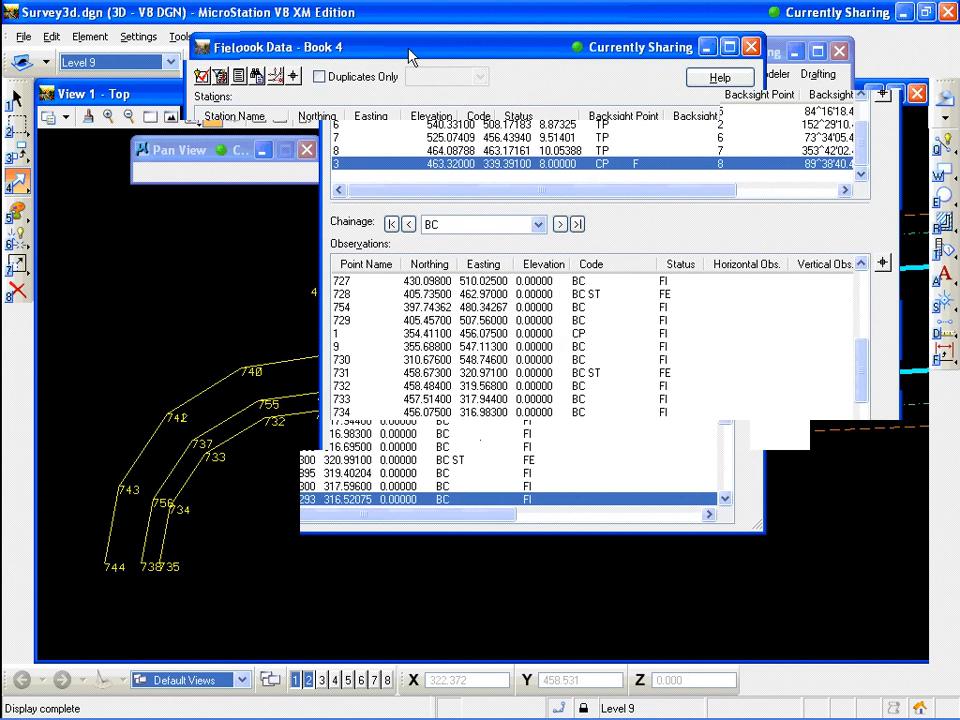
{"action": "left_click", "coordinate": [756, 49]}
{"action": "left_click", "coordinate": [815, 143]}
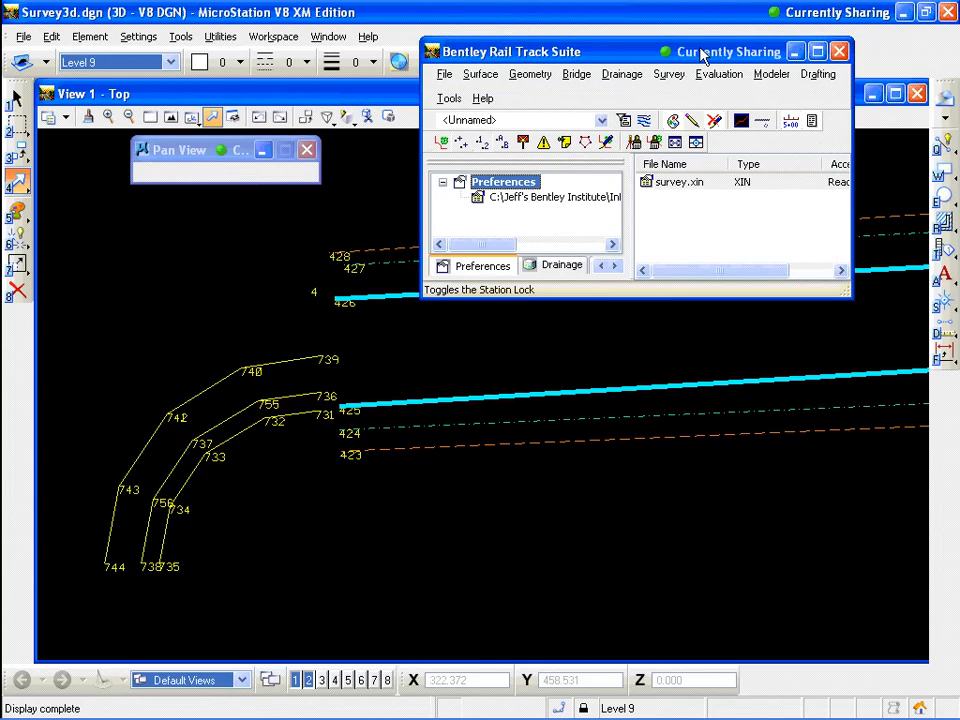
{"action": "left_click", "coordinate": [669, 75]}
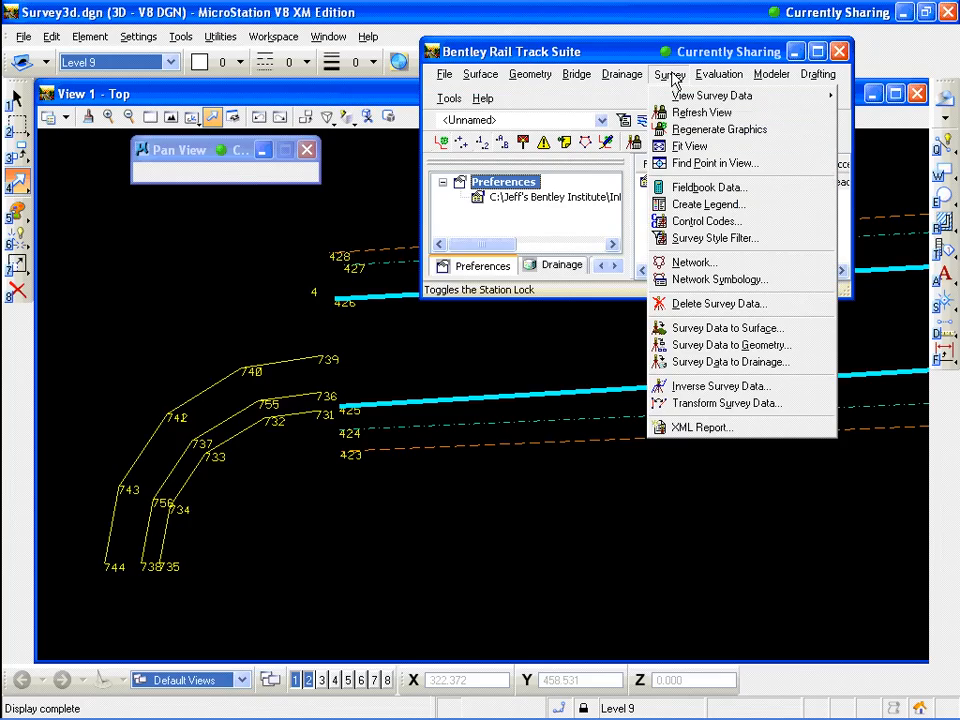
{"action": "left_click", "coordinate": [713, 221]}
{"action": "left_click_drag", "start_coordinate": [664, 47], "coordinate": [610, 94]}
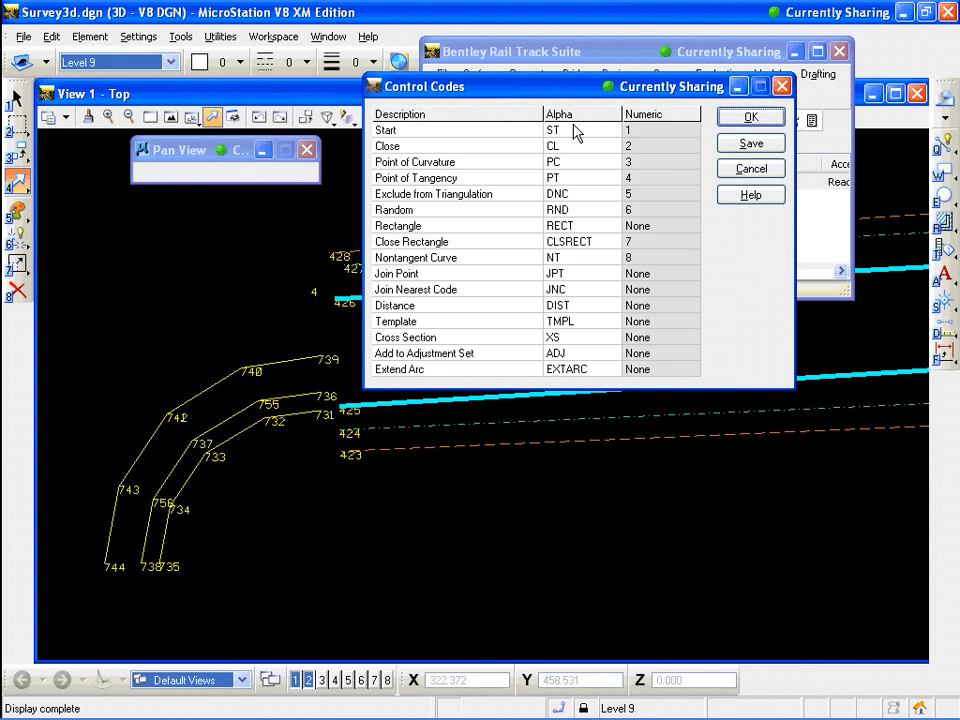
{"action": "left_click", "coordinate": [572, 131]}
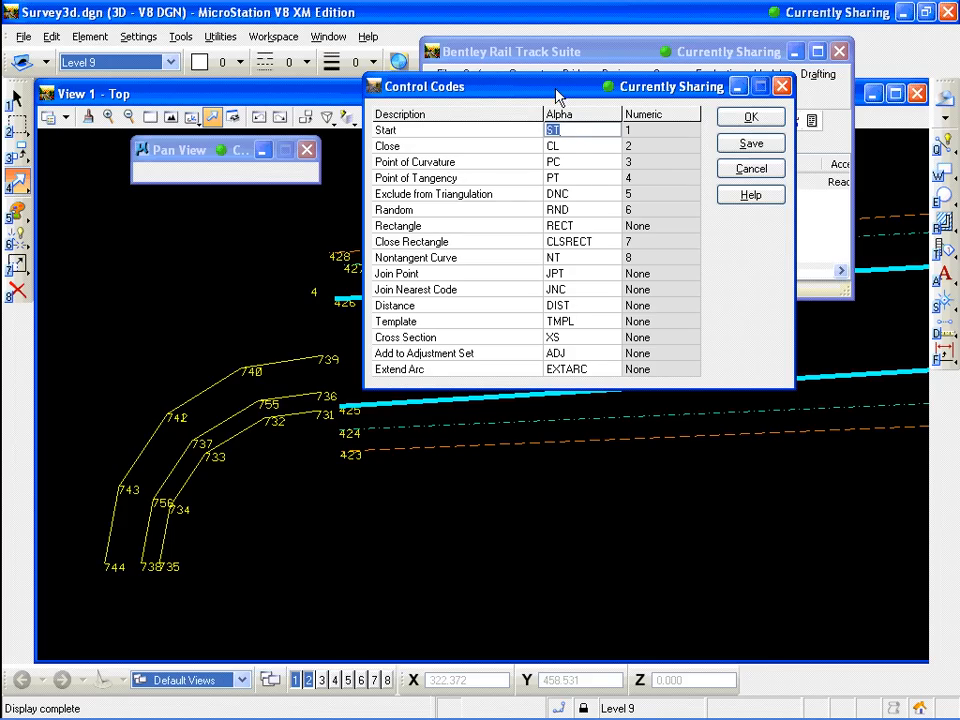
{"action": "left_click", "coordinate": [568, 147]}
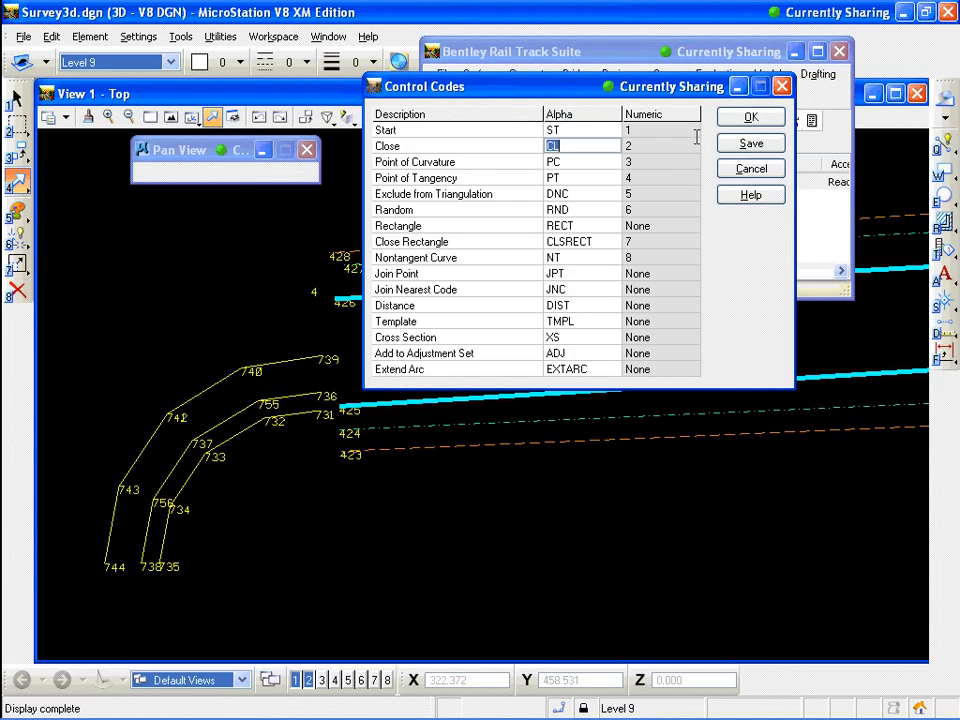
{"action": "left_click", "coordinate": [648, 131]}
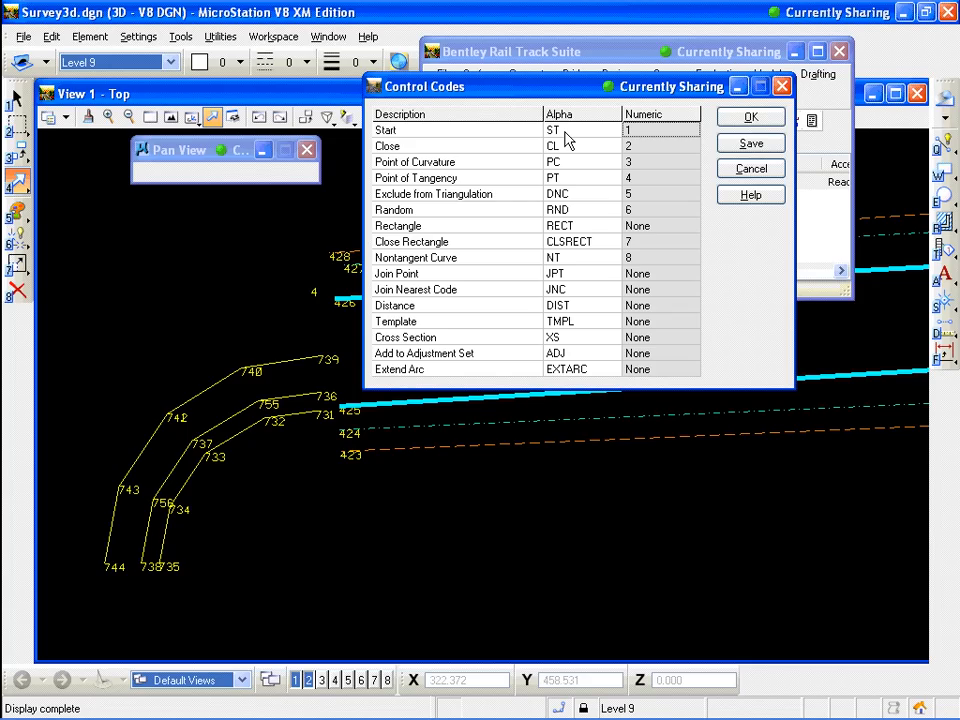
{"action": "left_click", "coordinate": [748, 170]}
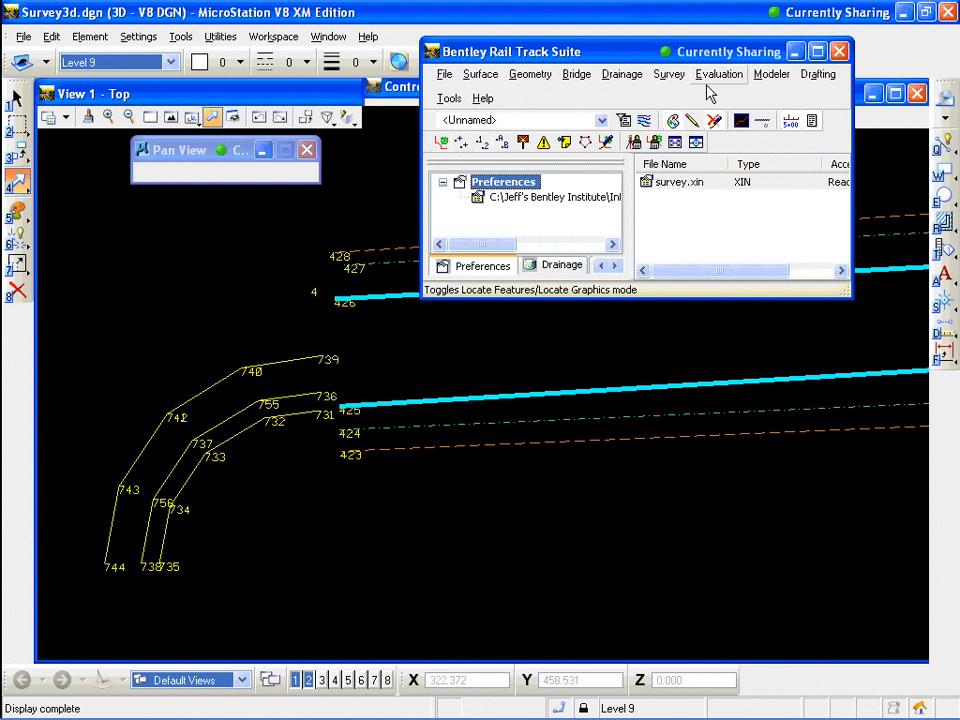
Open the Fieldbook Data for Book 4 and browse the SURVEY station entries
{"action": "left_click_drag", "start_coordinate": [695, 58], "coordinate": [579, 101]}
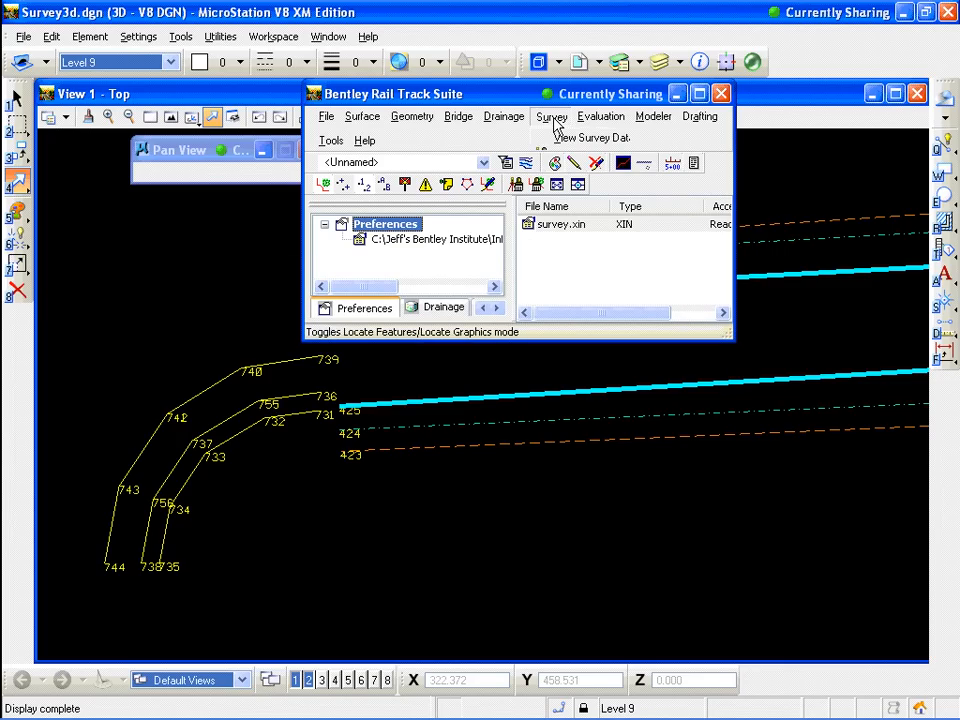
{"action": "left_click", "coordinate": [552, 117]}
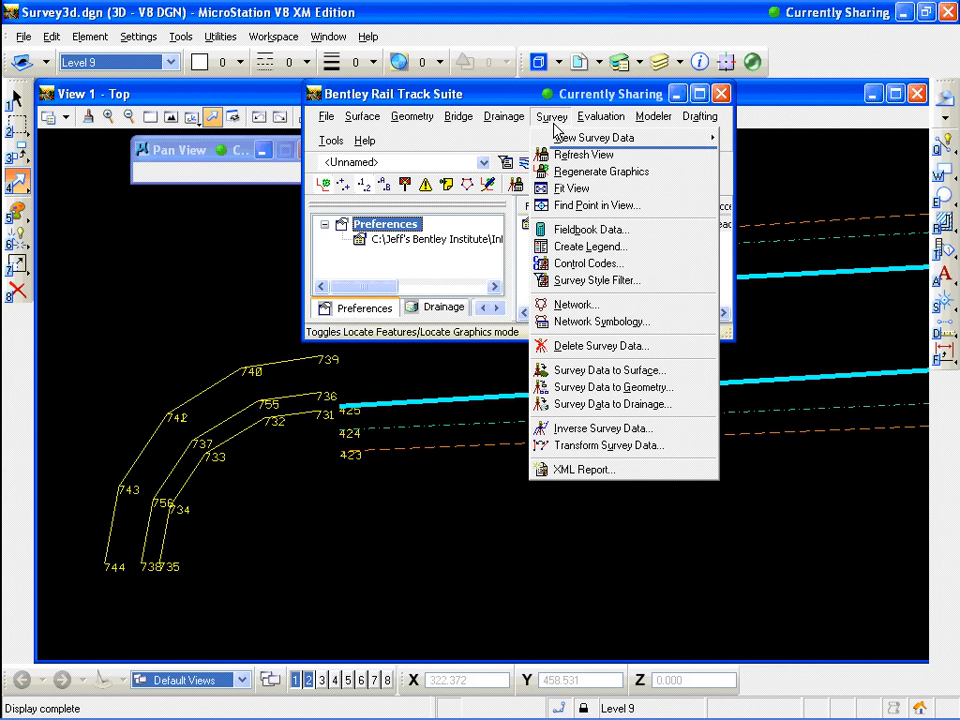
{"action": "left_click", "coordinate": [588, 230]}
{"action": "left_click_drag", "start_coordinate": [430, 60], "coordinate": [600, 53]}
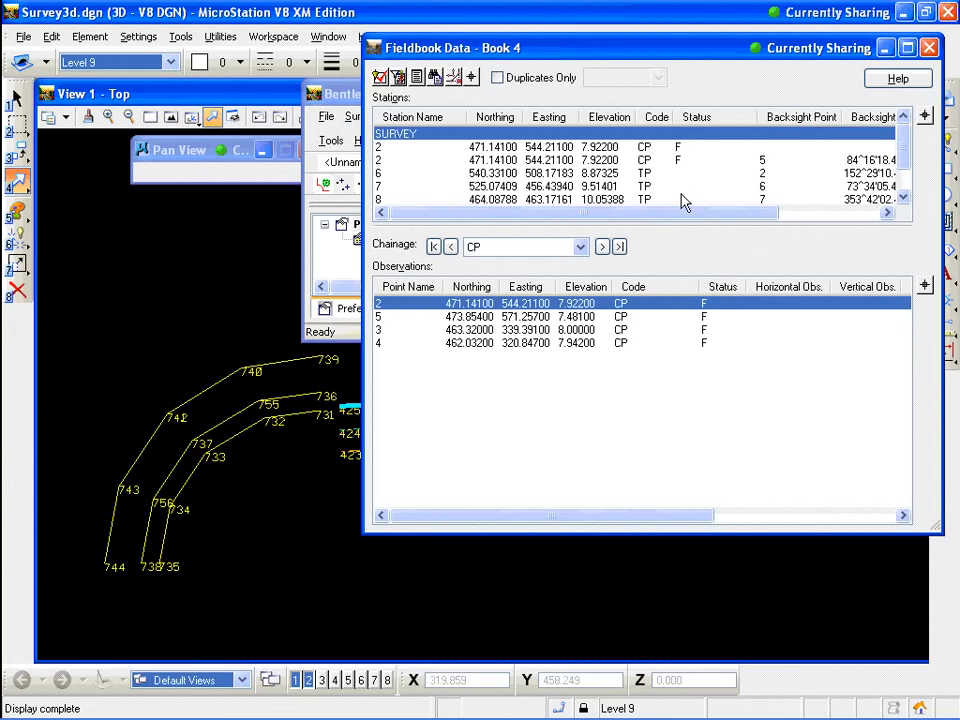
{"action": "left_click", "coordinate": [483, 148]}
{"action": "left_click", "coordinate": [432, 134]}
{"action": "left_click", "coordinate": [437, 147]}
{"action": "left_click", "coordinate": [425, 135]}
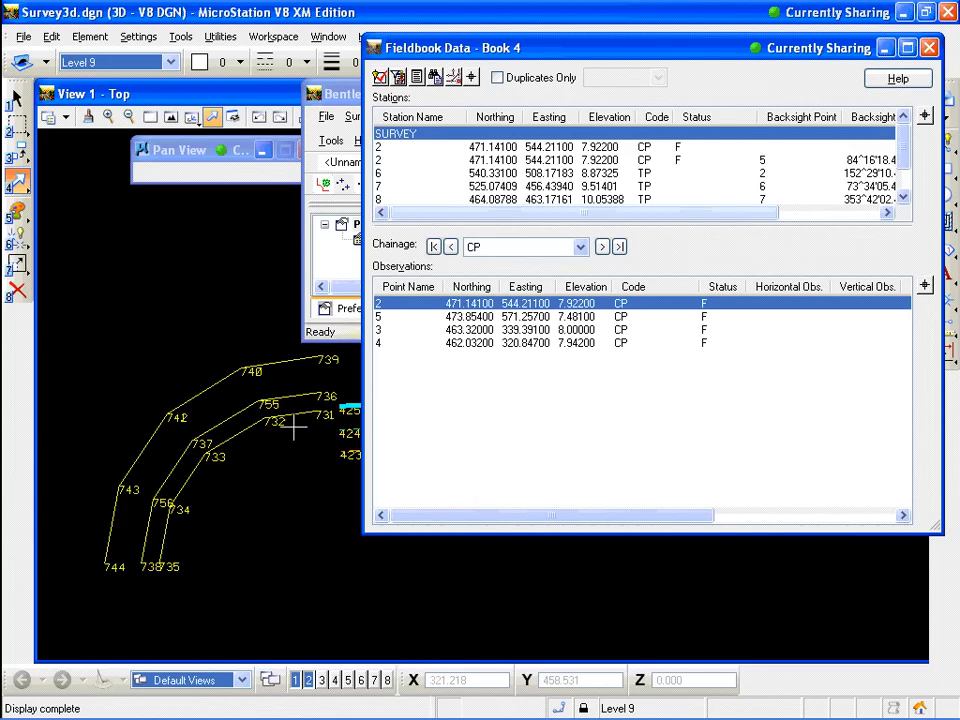
Use Find on the observations to locate point 731 and select it in the fieldbook
{"action": "right_click", "coordinate": [404, 306]}
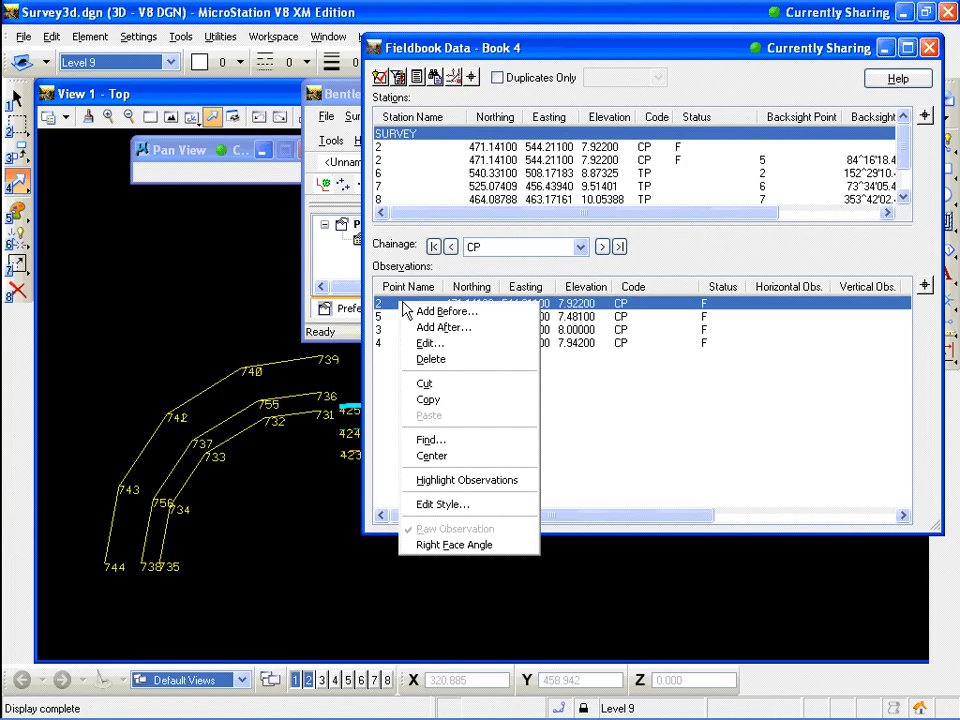
{"action": "left_click", "coordinate": [466, 446]}
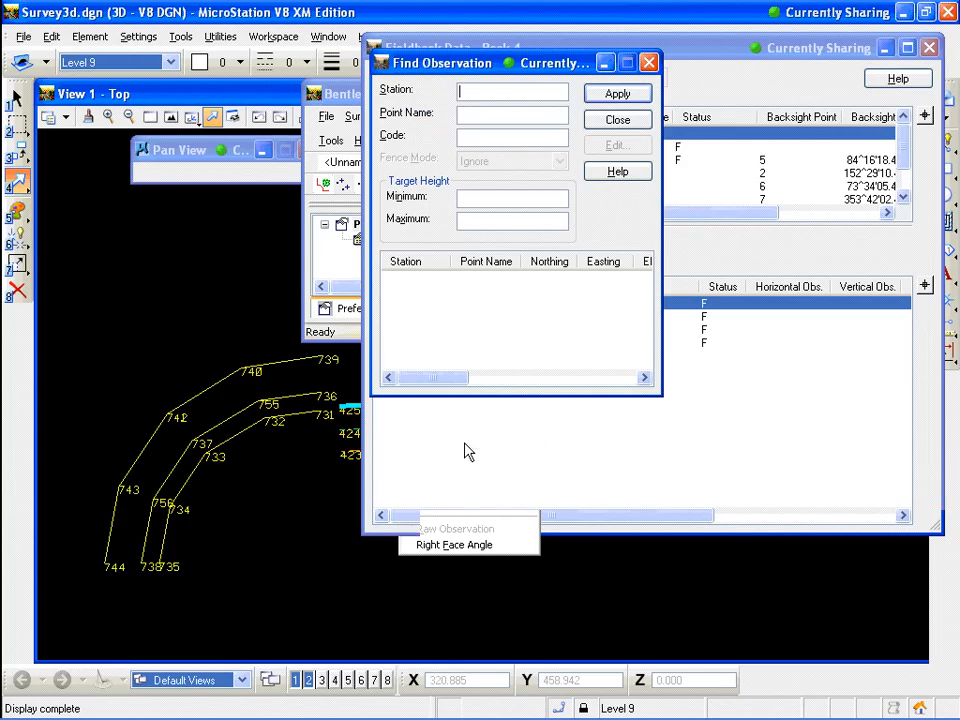
{"action": "left_click", "coordinate": [478, 115]}
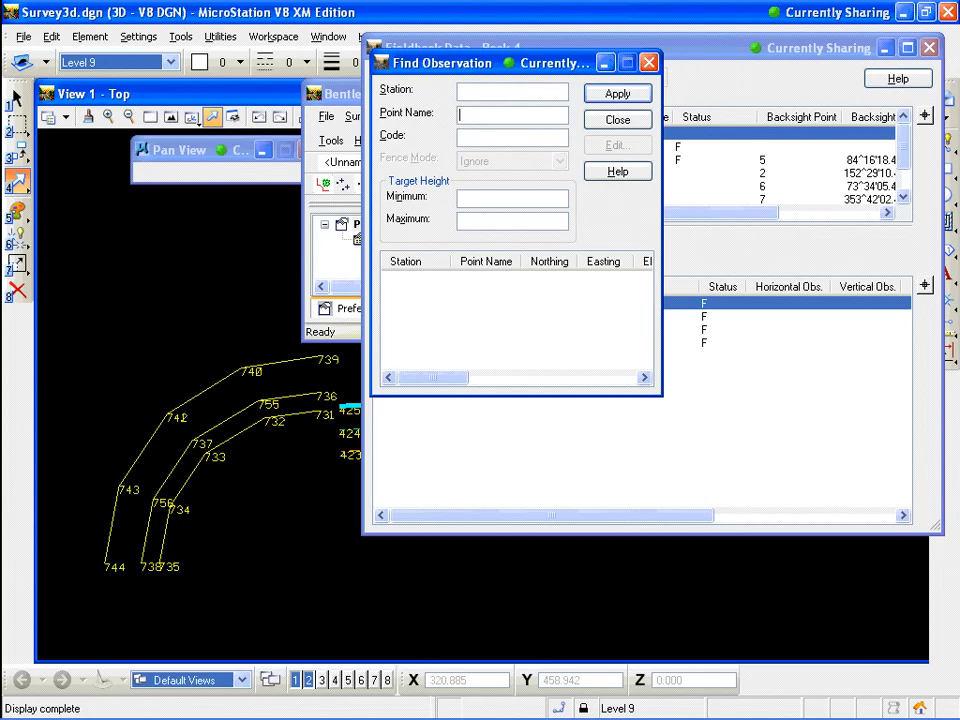
{"action": "type", "text": "731"}
{"action": "left_click", "coordinate": [618, 94]}
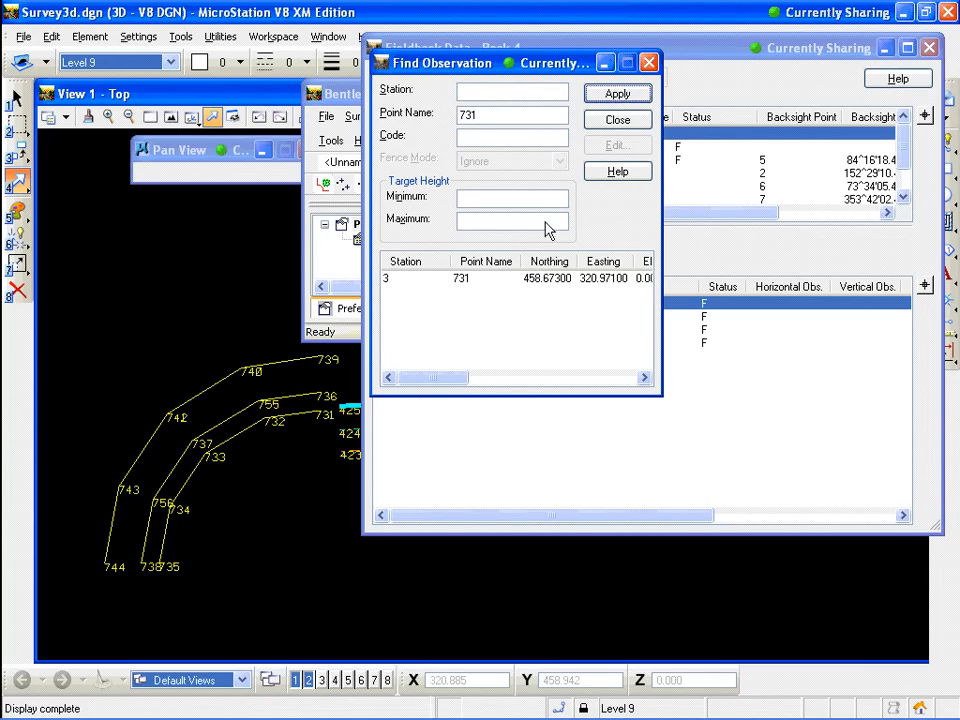
{"action": "left_click", "coordinate": [396, 285]}
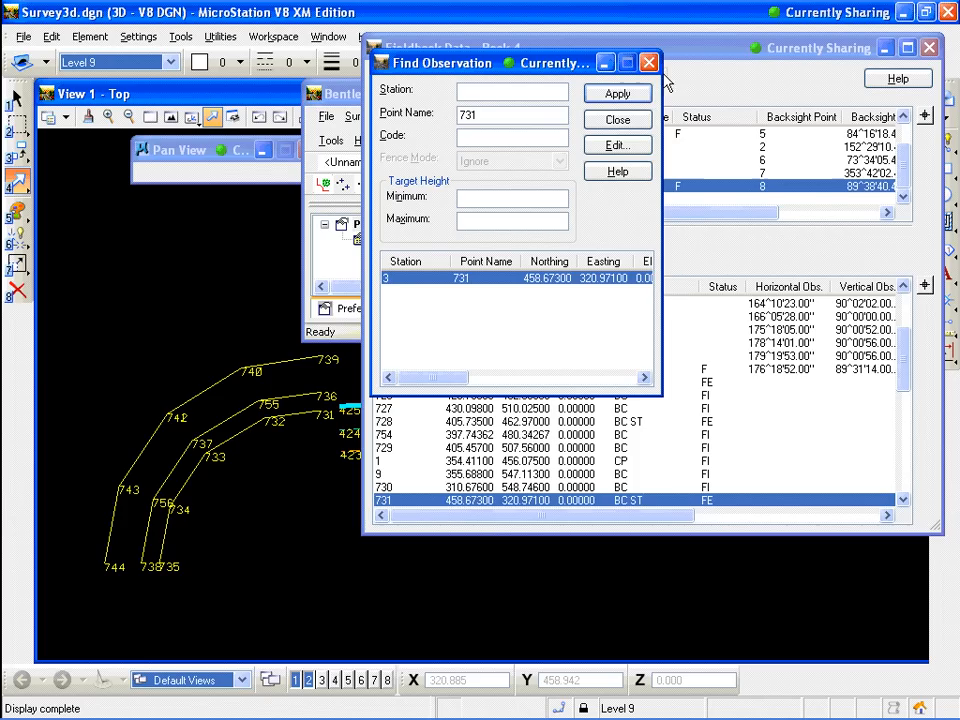
{"action": "left_click", "coordinate": [617, 120]}
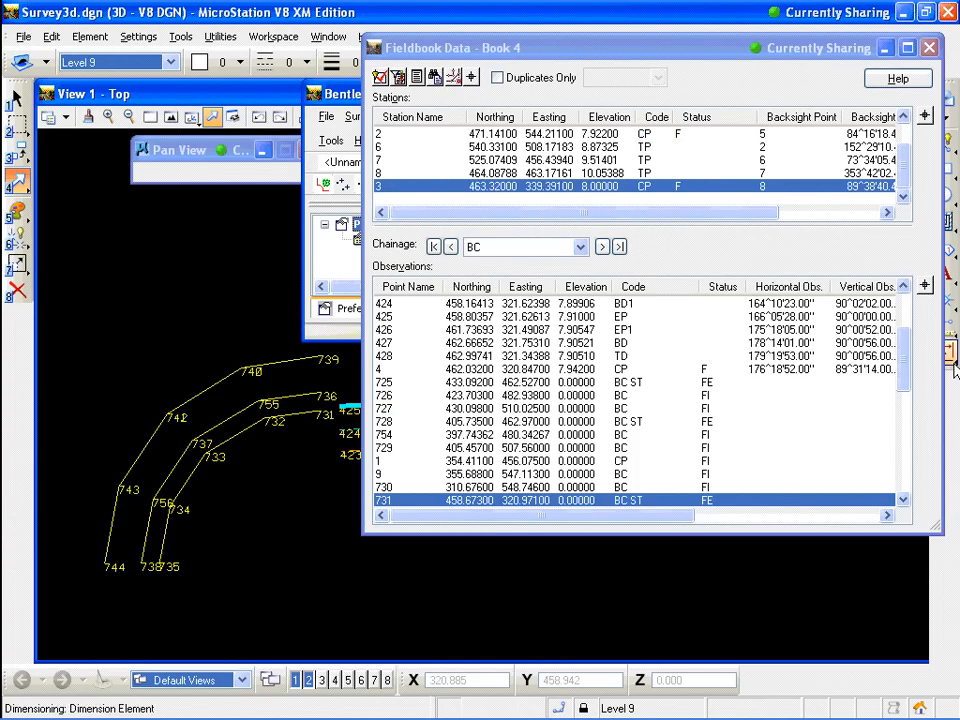
{"action": "left_click_drag", "start_coordinate": [905, 352], "coordinate": [907, 374]}
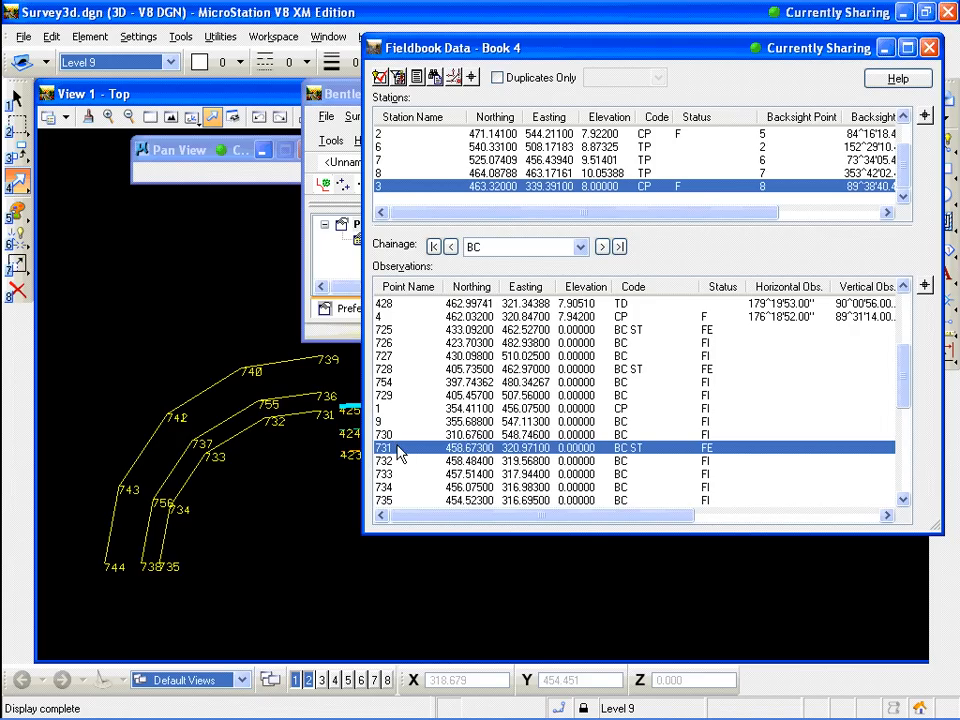
Zoom the view to a window area and center it on observation 731
{"action": "left_click", "coordinate": [153, 117]}
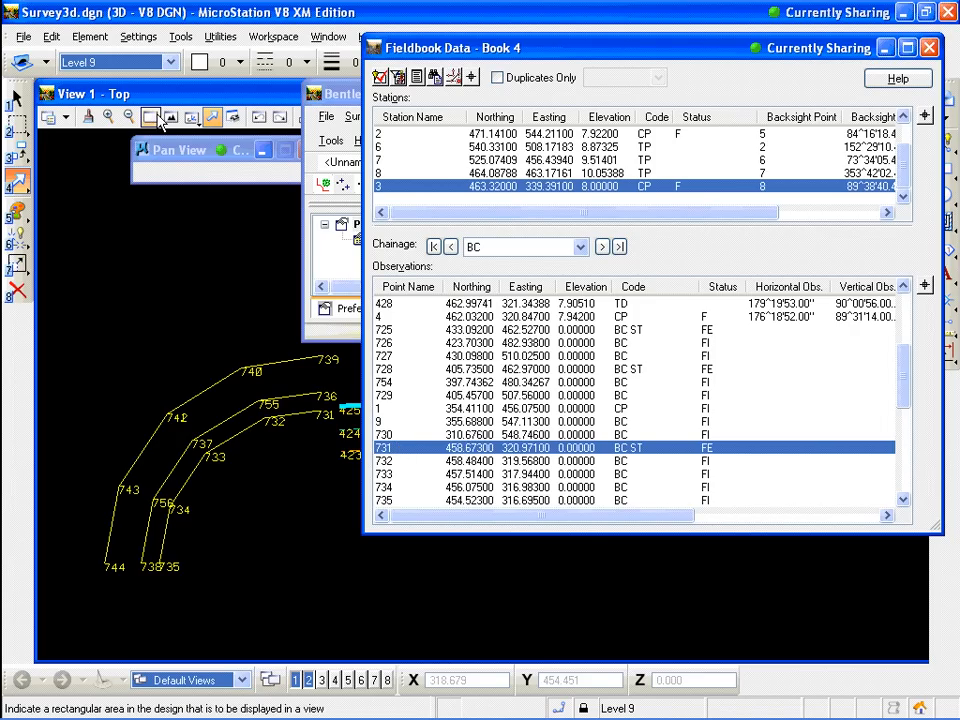
{"action": "left_click", "coordinate": [160, 119]}
{"action": "left_click", "coordinate": [312, 532]}
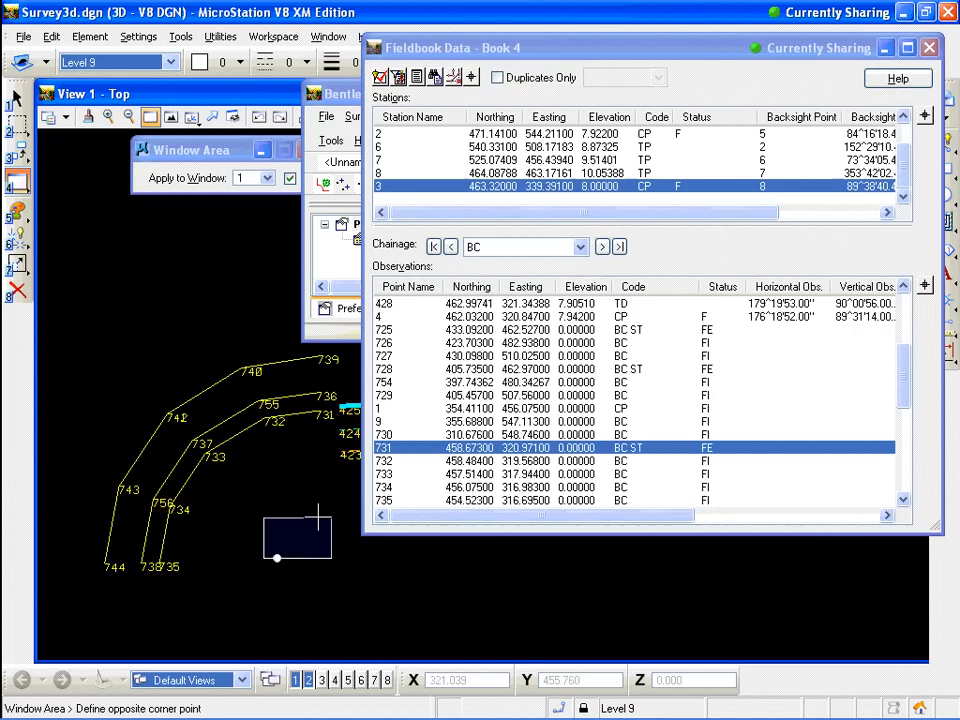
{"action": "left_click", "coordinate": [317, 516]}
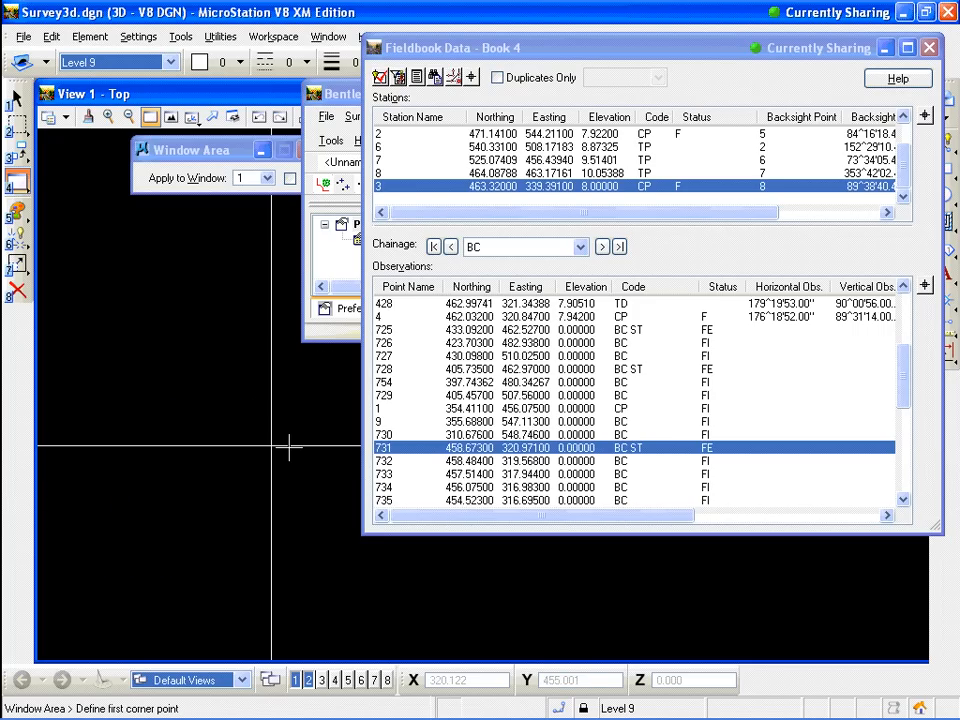
{"action": "right_click", "coordinate": [393, 455]}
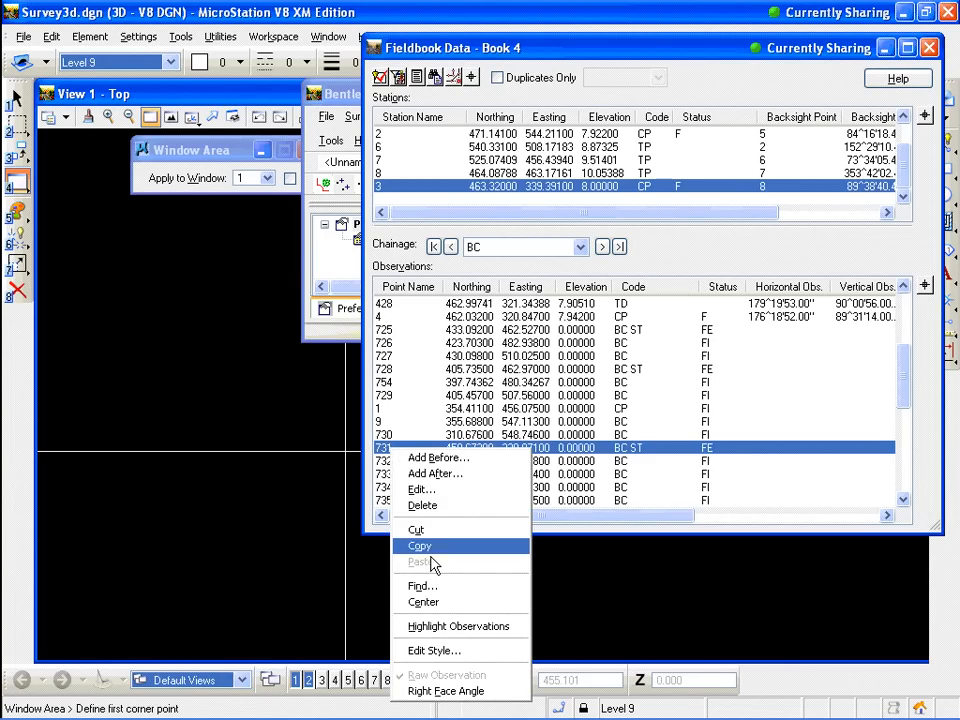
{"action": "left_click", "coordinate": [424, 602]}
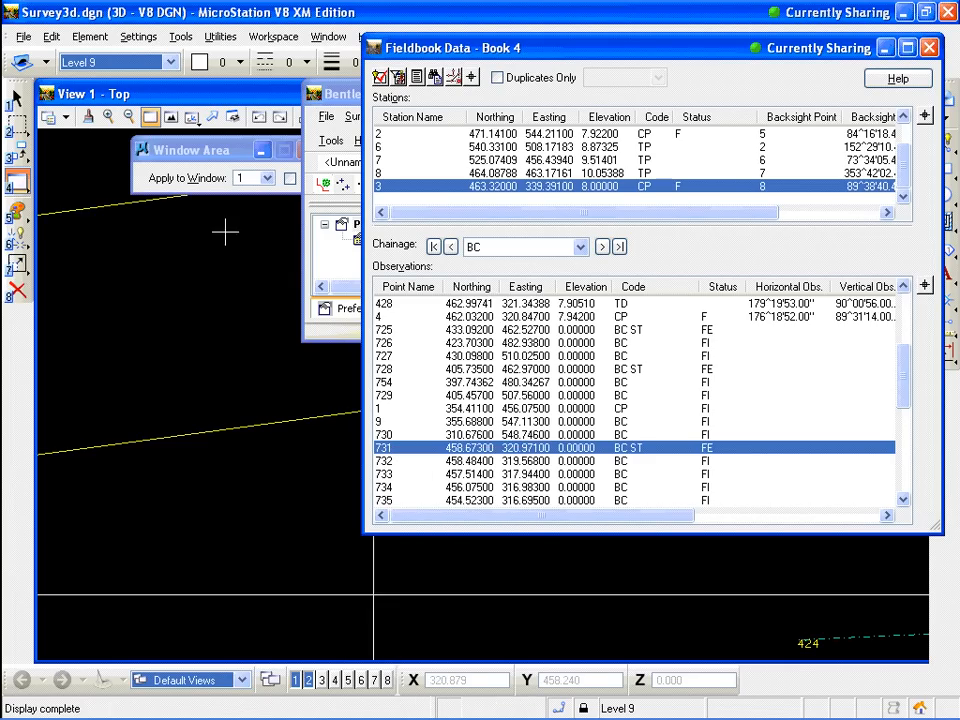
{"action": "left_click", "coordinate": [212, 118]}
{"action": "mouse_move", "coordinate": [331, 375]}
{"action": "left_mouse_down"}
{"action": "mouse_move", "coordinate": [150, 430]}
{"action": "mouse_move", "coordinate": [114, 430]}
{"action": "left_mouse_up"}
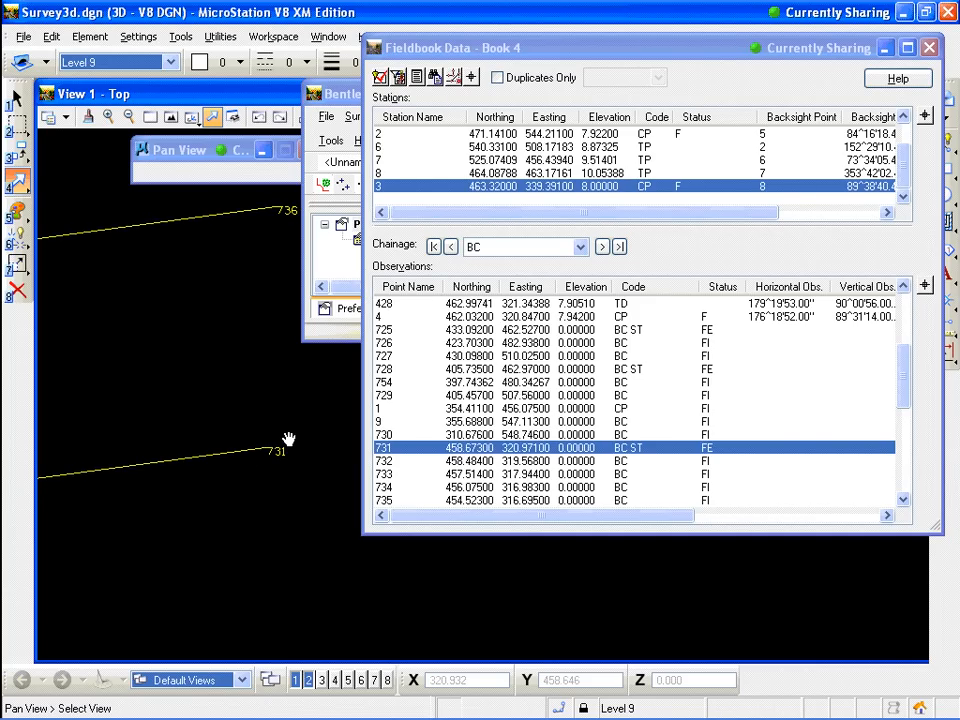
Edit observation 731, set its code to BC, apply, and close the results report
{"action": "double_click", "coordinate": [405, 457]}
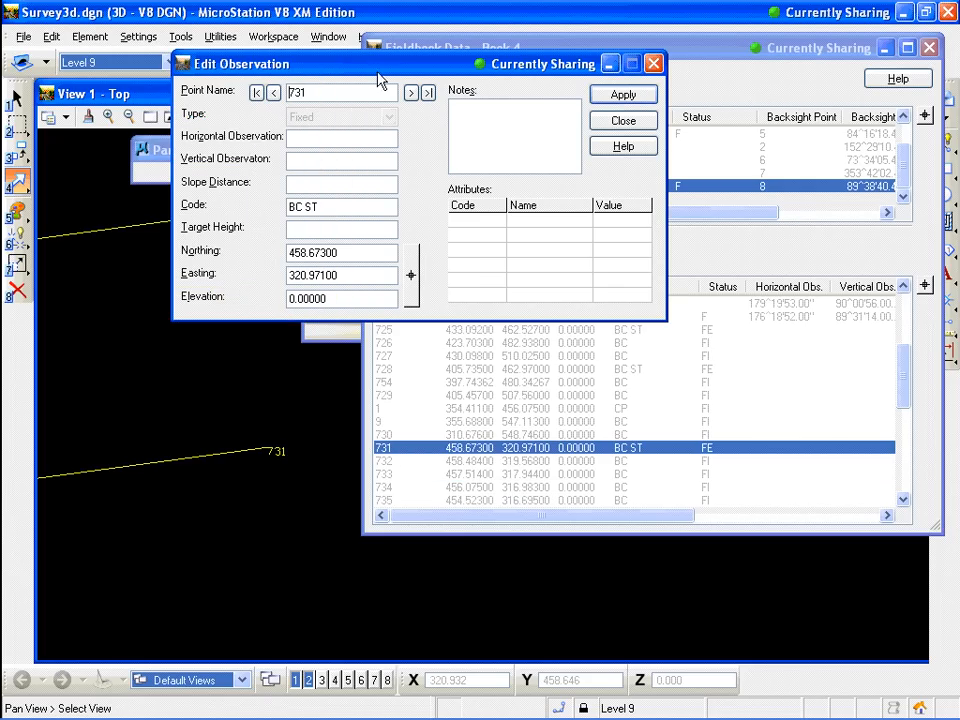
{"action": "left_click", "coordinate": [633, 123]}
{"action": "right_click", "coordinate": [408, 457]}
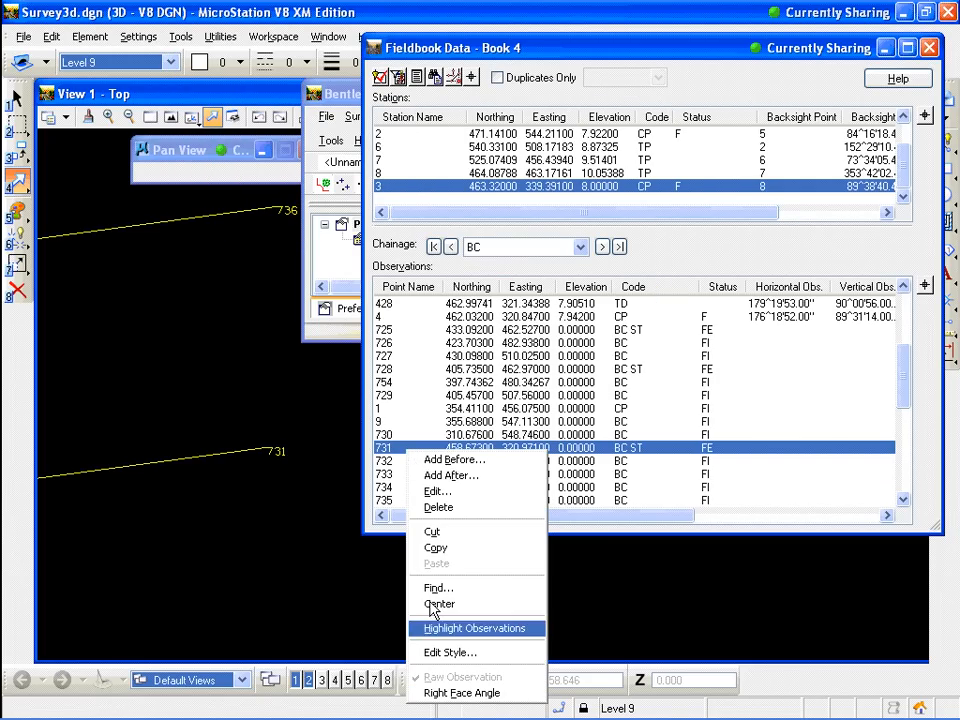
{"action": "key", "text": "Down"}
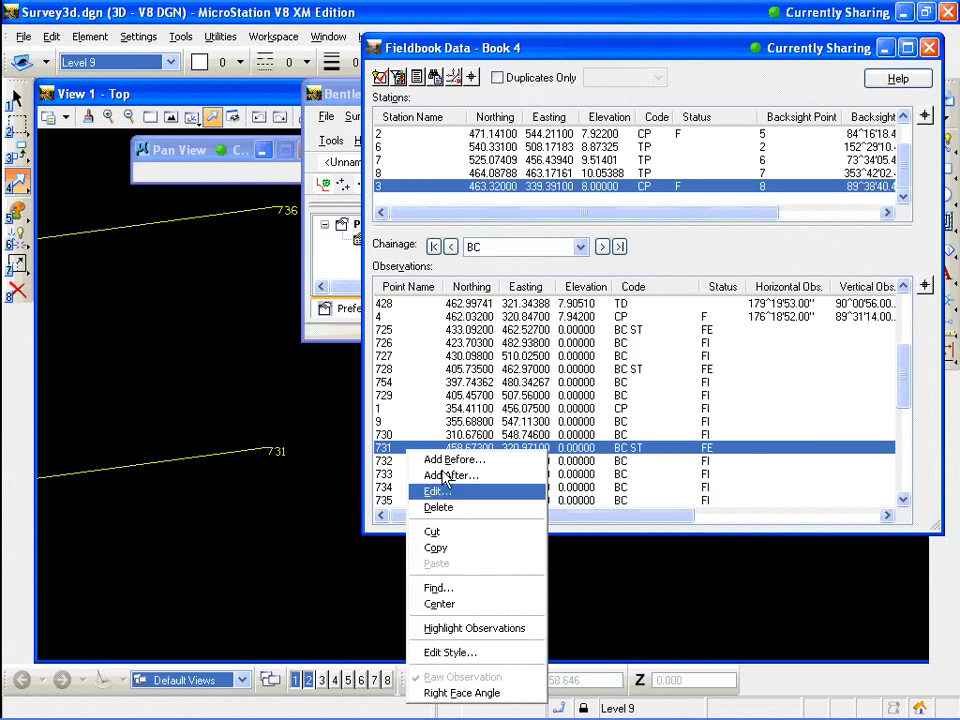
{"action": "left_click", "coordinate": [438, 491]}
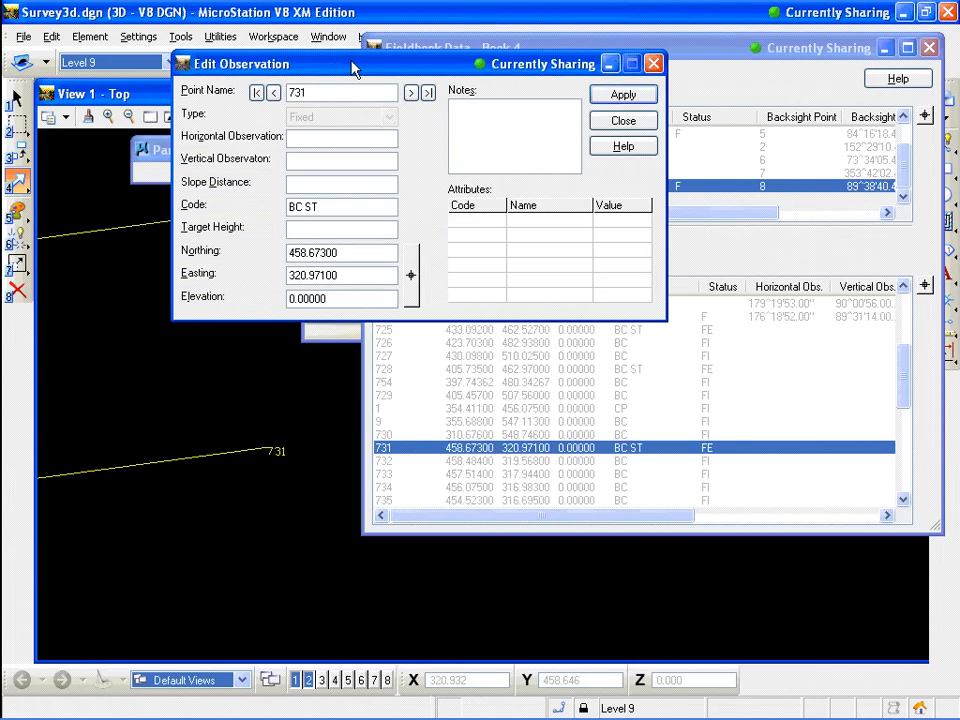
{"action": "left_click_drag", "start_coordinate": [352, 68], "coordinate": [504, 85]}
{"action": "left_click", "coordinate": [472, 224]}
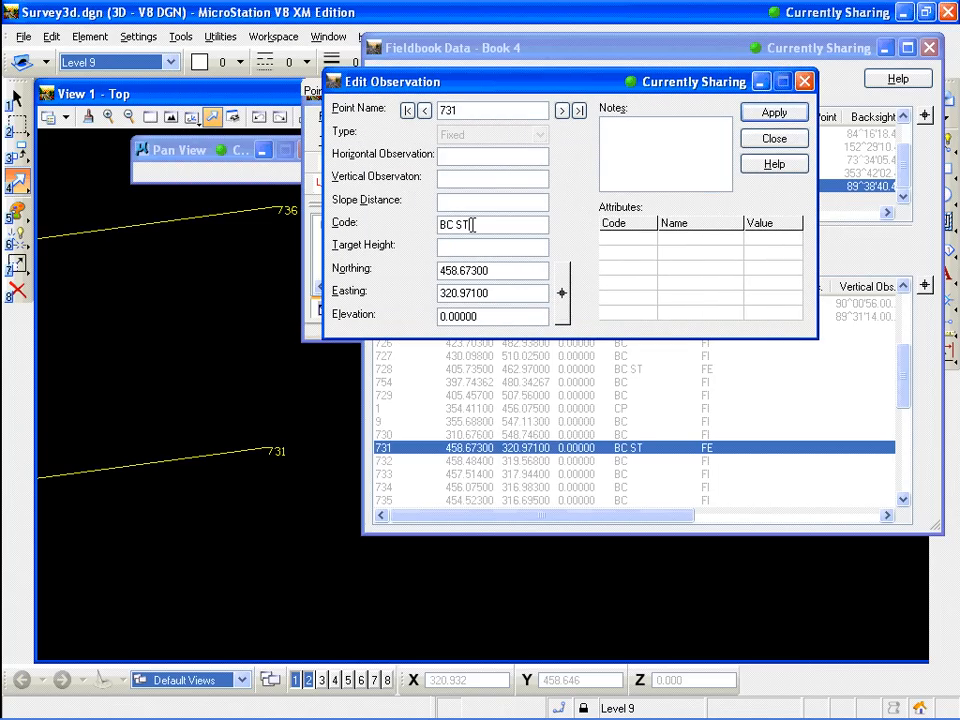
{"action": "key", "text": "BackSpace"}
{"action": "key", "text": "BackSpace"}
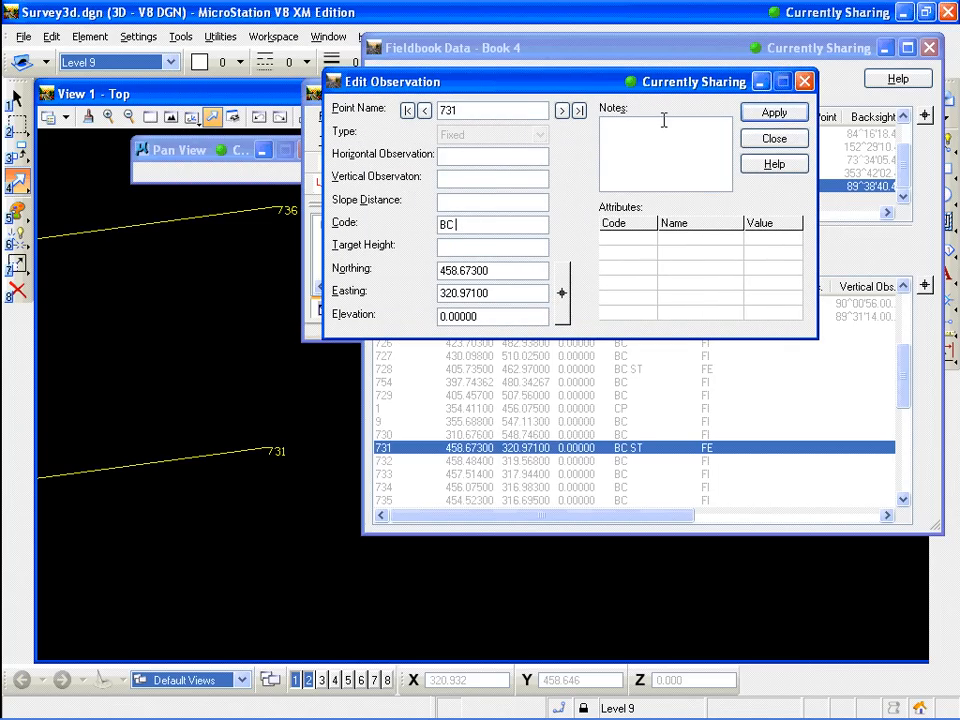
{"action": "left_click", "coordinate": [769, 113]}
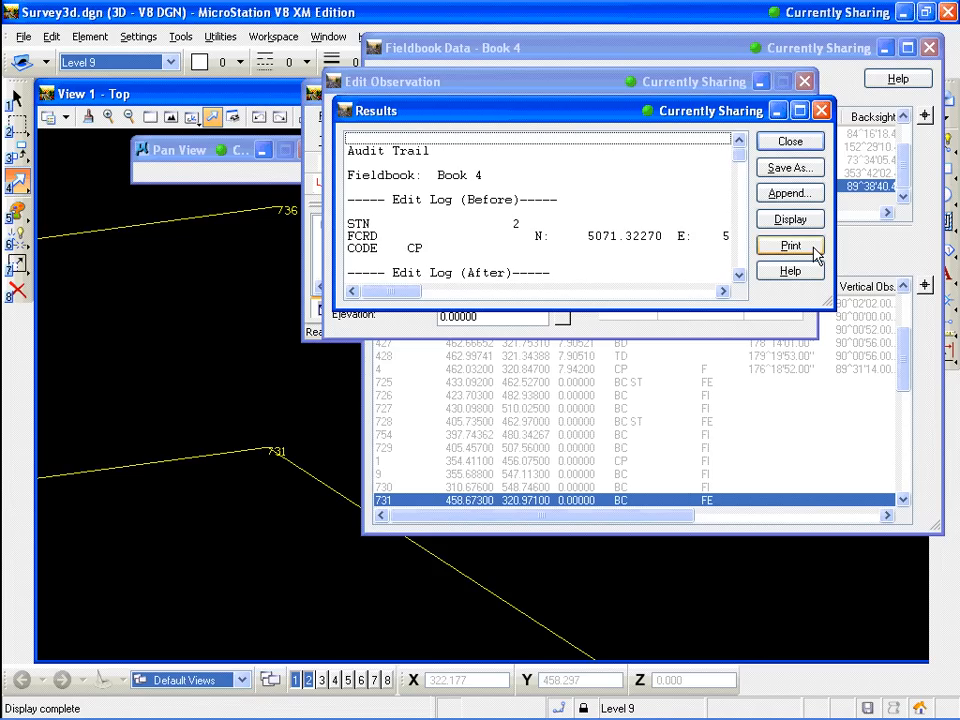
{"action": "left_click", "coordinate": [790, 141]}
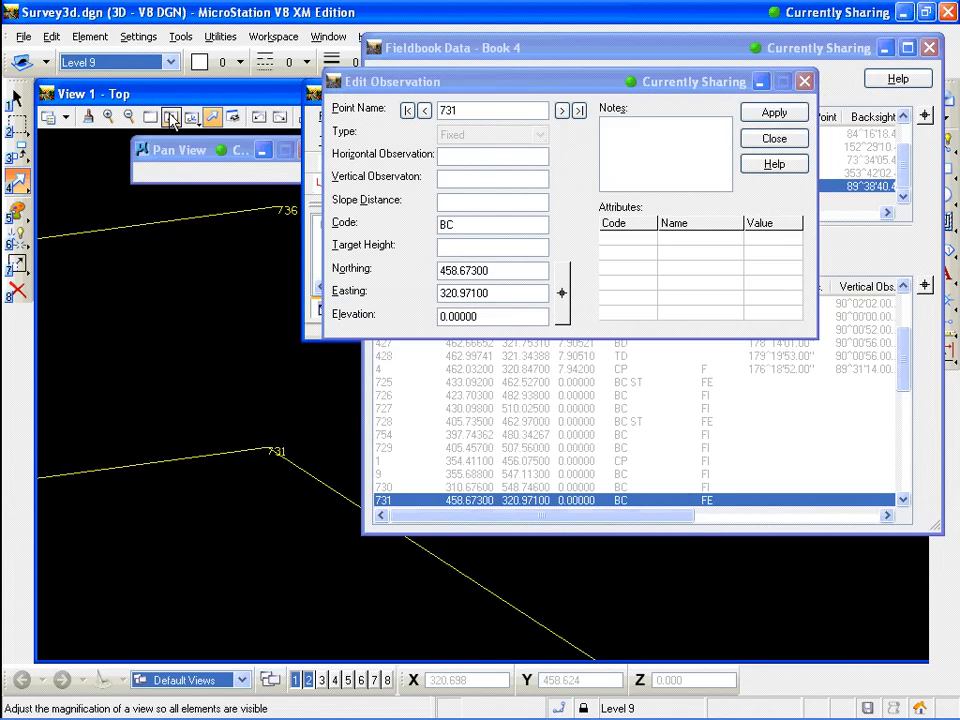
Fit the view to all survey data and pan to see the updated chain
{"action": "left_click", "coordinate": [172, 120]}
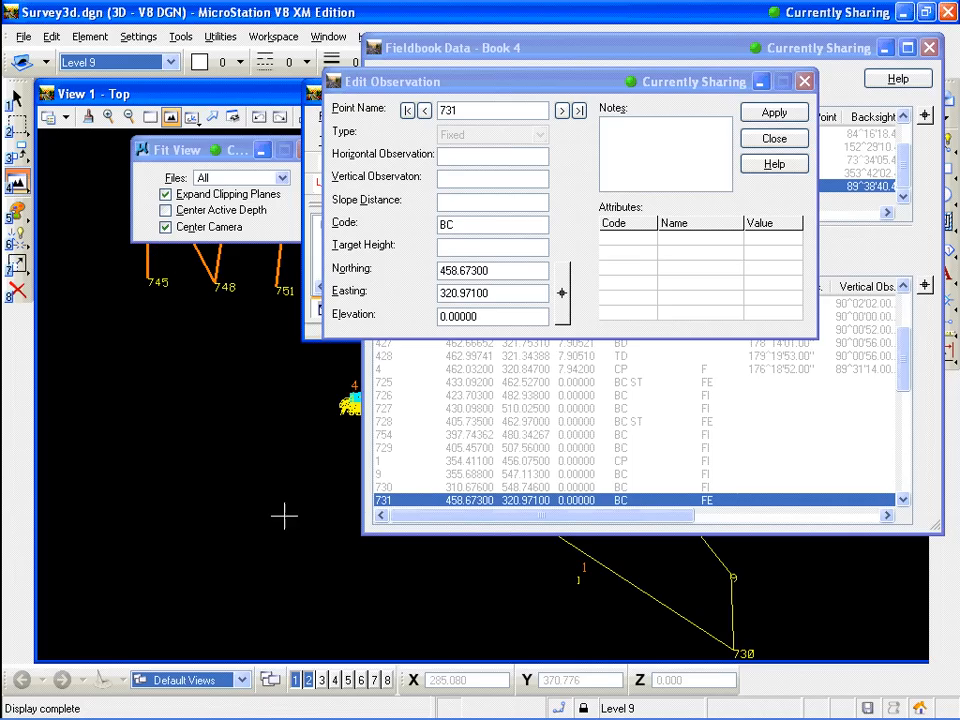
{"action": "left_click", "coordinate": [213, 117]}
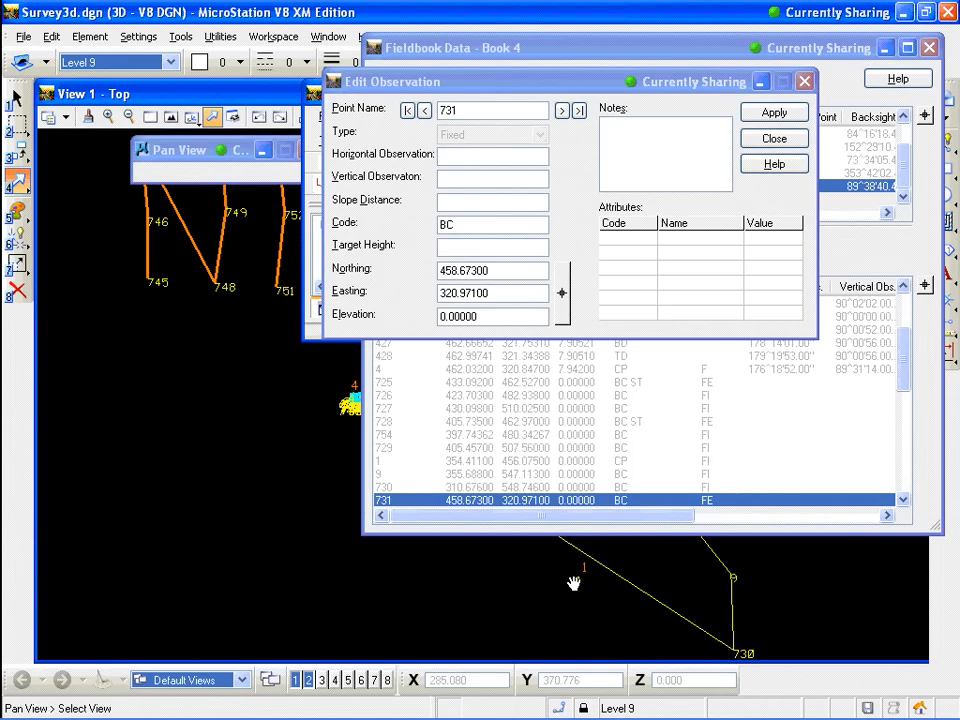
{"action": "left_click_drag", "start_coordinate": [573, 583], "coordinate": [290, 545]}
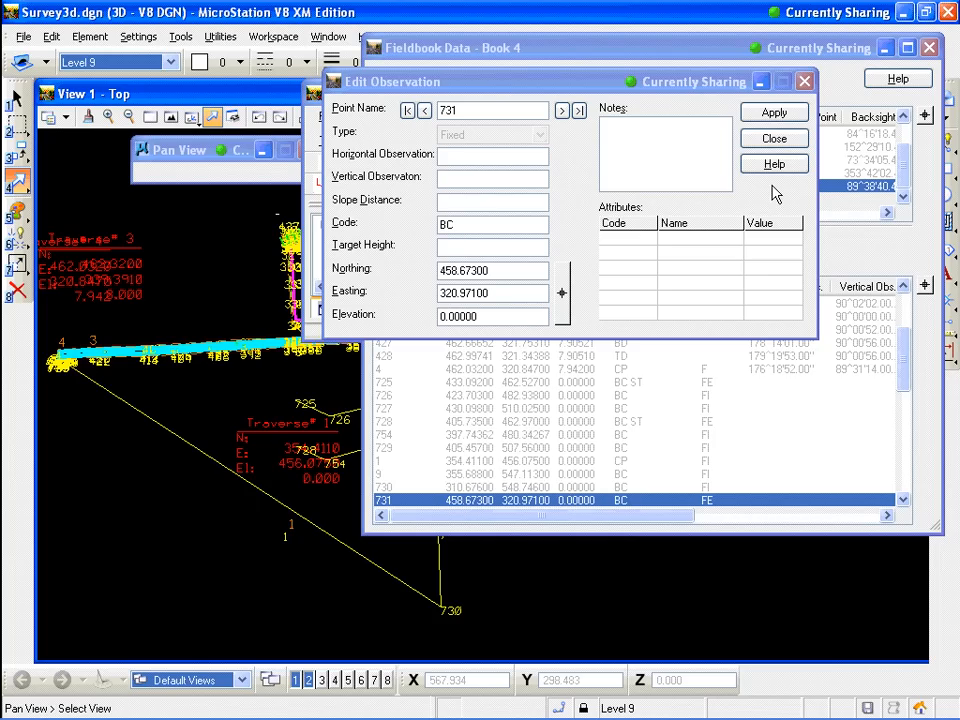
Zoom into the chain near point 731, then edit observation 731 and set its code to BC ST
{"action": "left_click", "coordinate": [775, 139]}
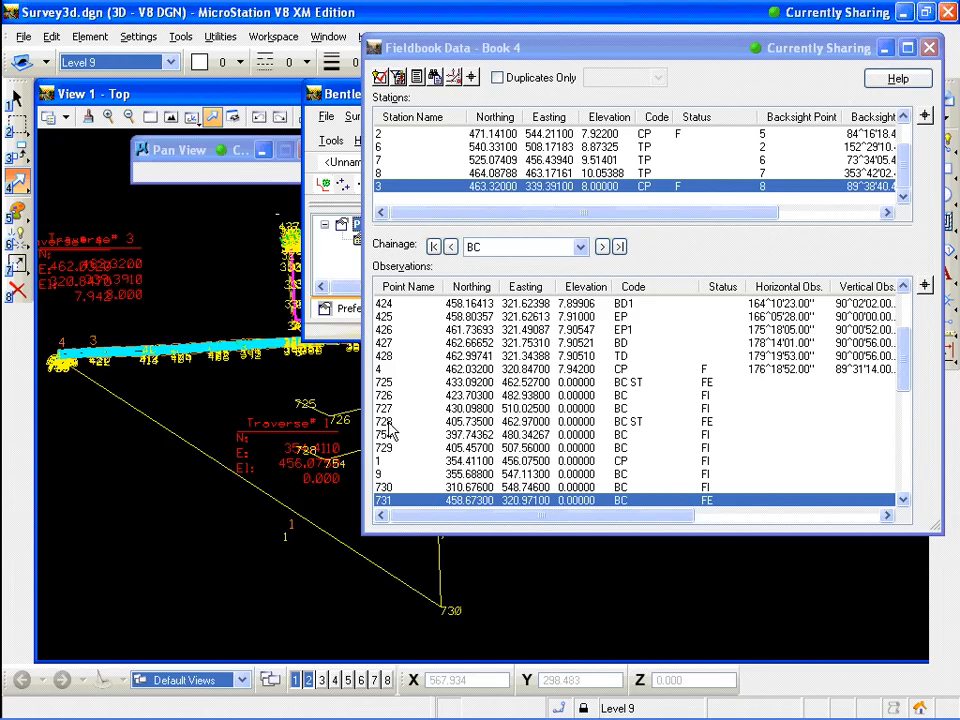
{"action": "left_click_drag", "start_coordinate": [551, 60], "coordinate": [751, 61]}
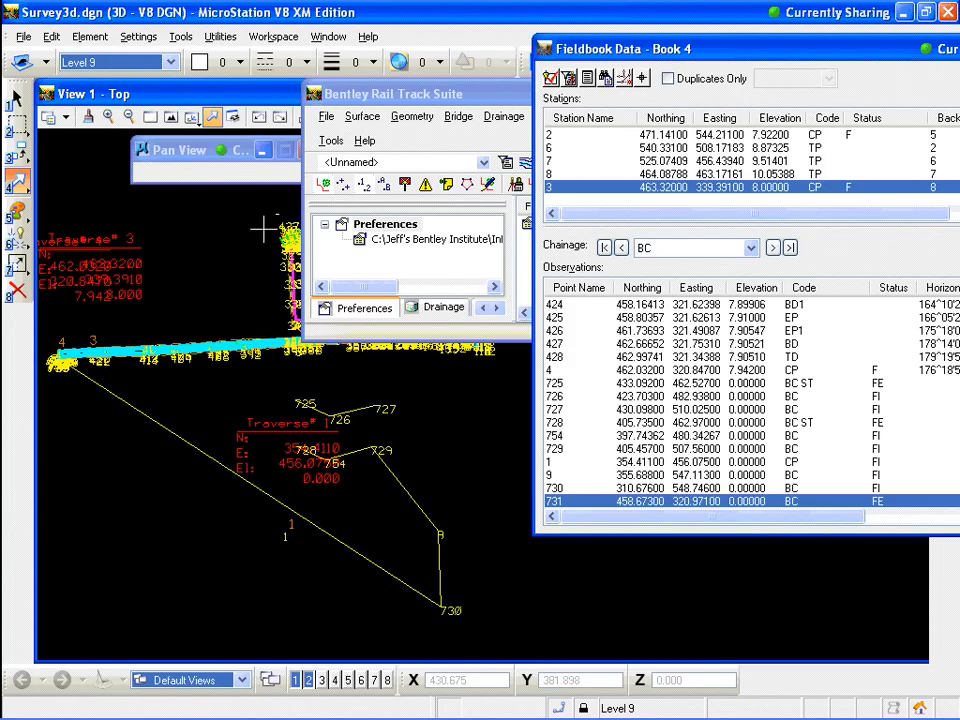
{"action": "left_click", "coordinate": [150, 118]}
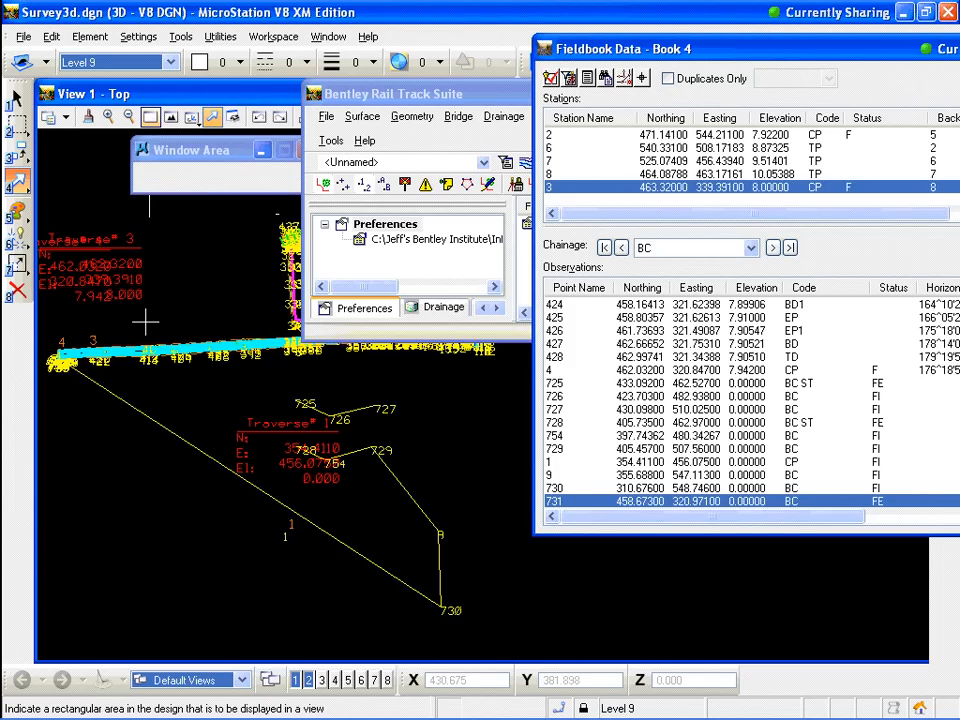
{"action": "left_click", "coordinate": [64, 374]}
{"action": "left_click", "coordinate": [92, 362]}
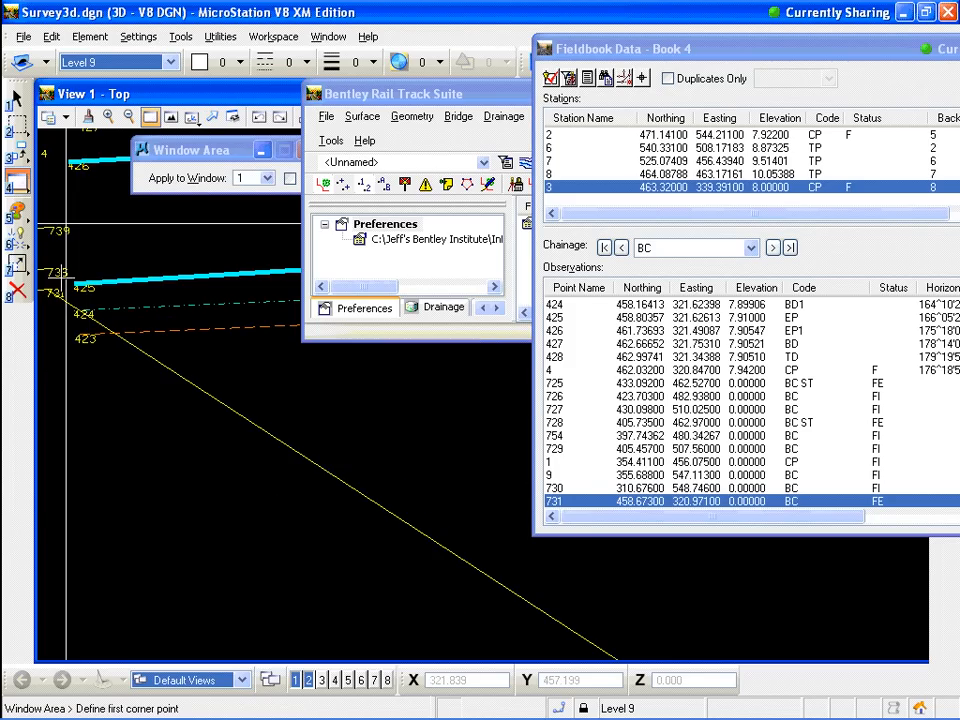
{"action": "left_click", "coordinate": [77, 197]}
{"action": "left_click", "coordinate": [56, 322]}
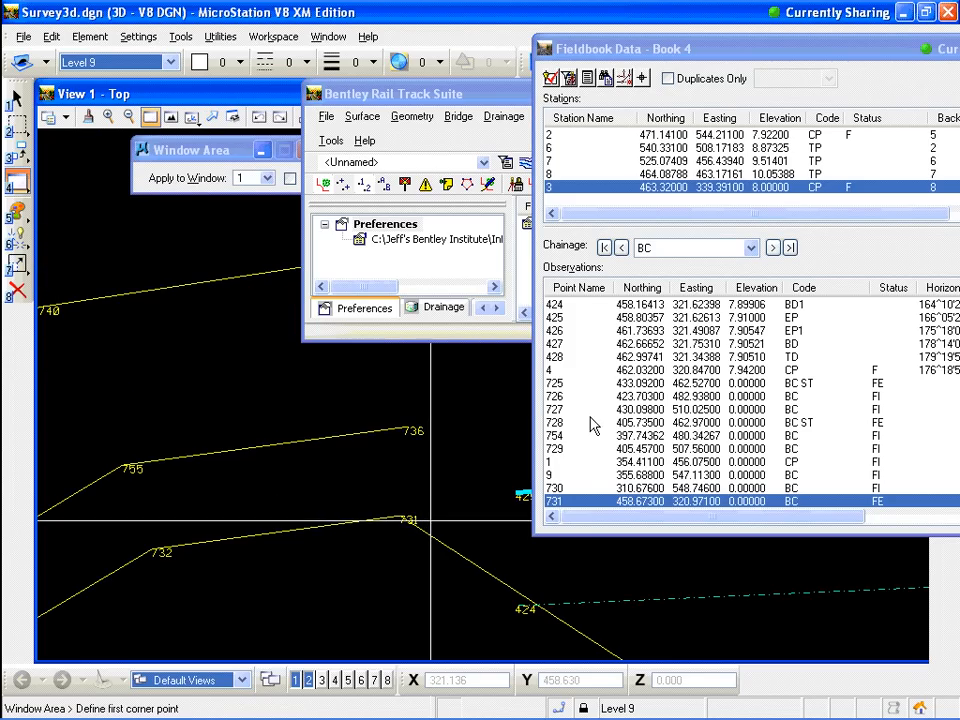
{"action": "double_click", "coordinate": [590, 503]}
{"action": "left_click", "coordinate": [461, 228]}
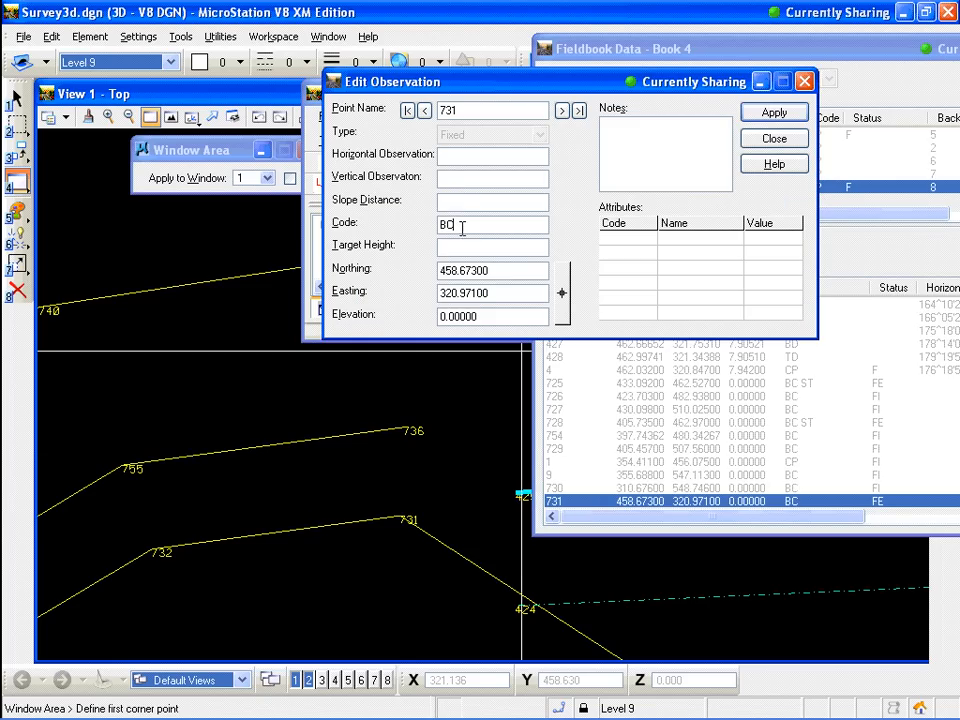
{"action": "type", "text": "ST"}
{"action": "left_click", "coordinate": [775, 113]}
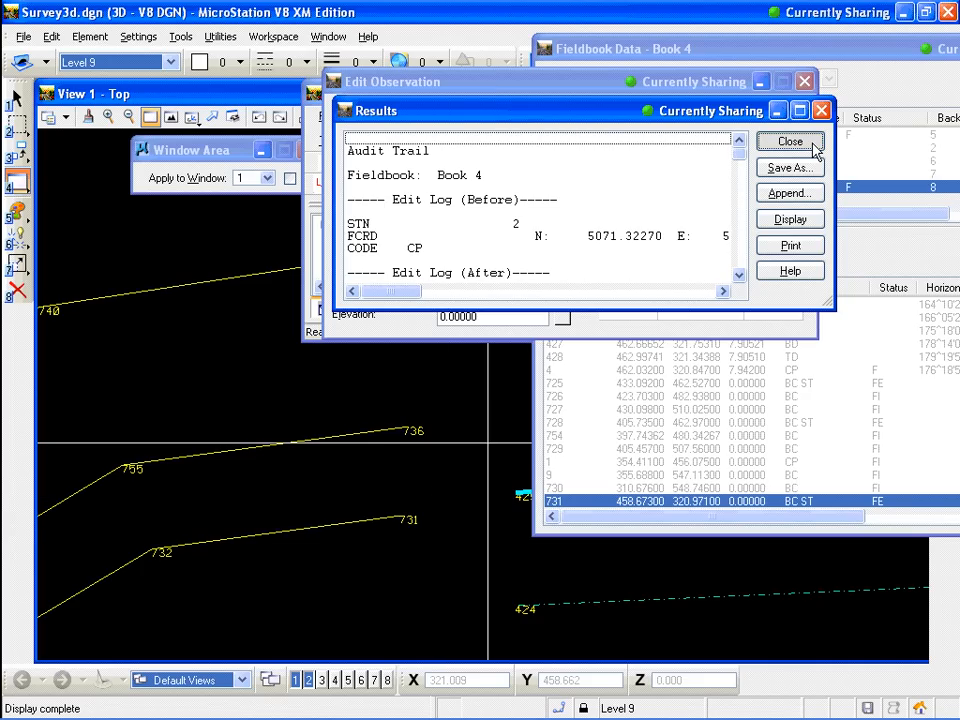
{"action": "left_click", "coordinate": [790, 141]}
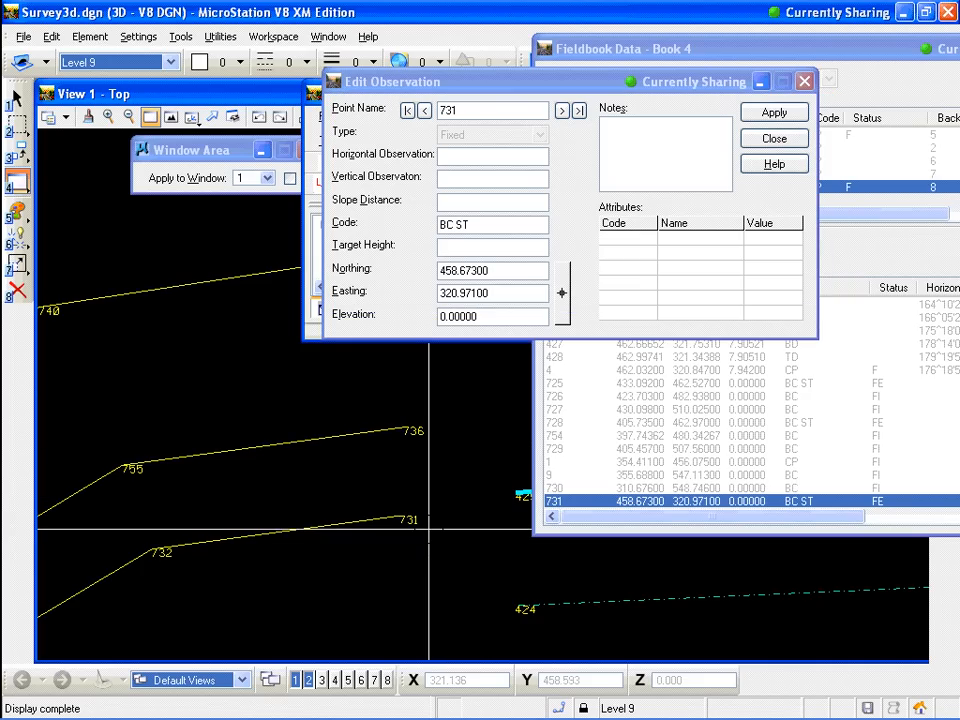
Append PC to observation 731's code so it reads BC ST PC, apply, and close the editor
{"action": "scroll", "coordinate": [430, 521], "scroll_direction": "down", "scroll_amount": 2}
{"action": "scroll", "coordinate": [430, 521], "scroll_direction": "down", "scroll_amount": 3}
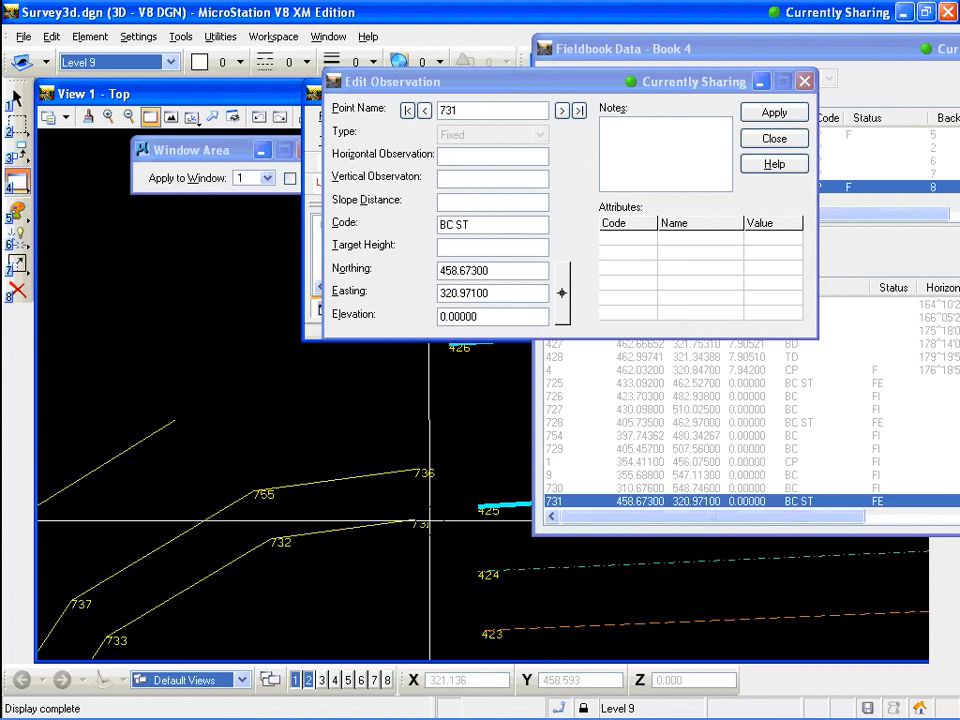
{"action": "scroll", "coordinate": [430, 543], "scroll_direction": "up", "scroll_amount": 3}
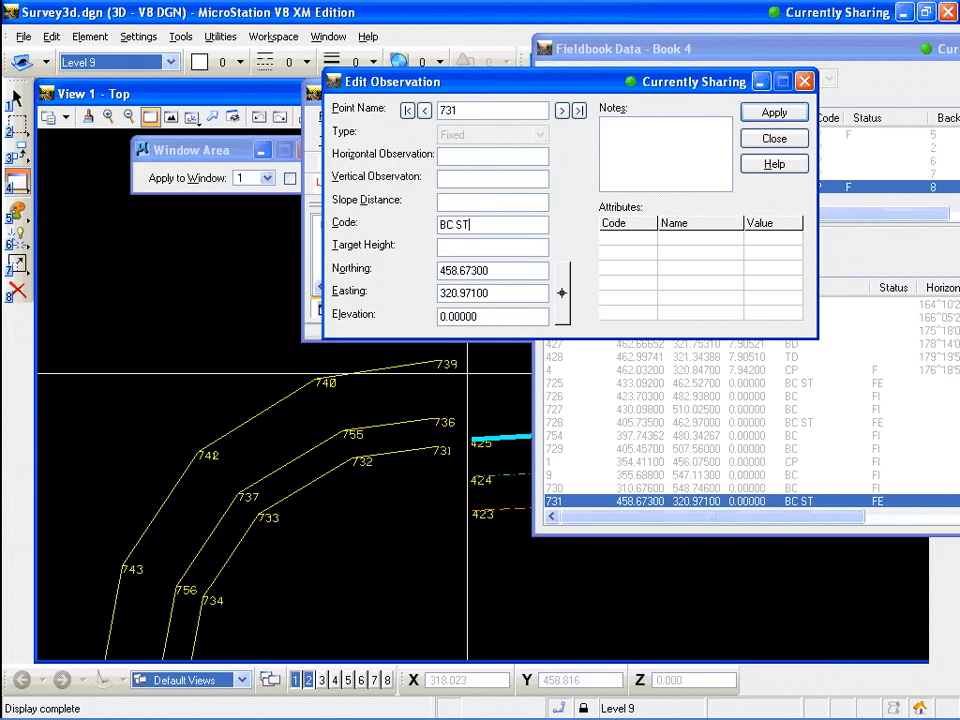
{"action": "type", "text": "PC"}
{"action": "left_click", "coordinate": [800, 116]}
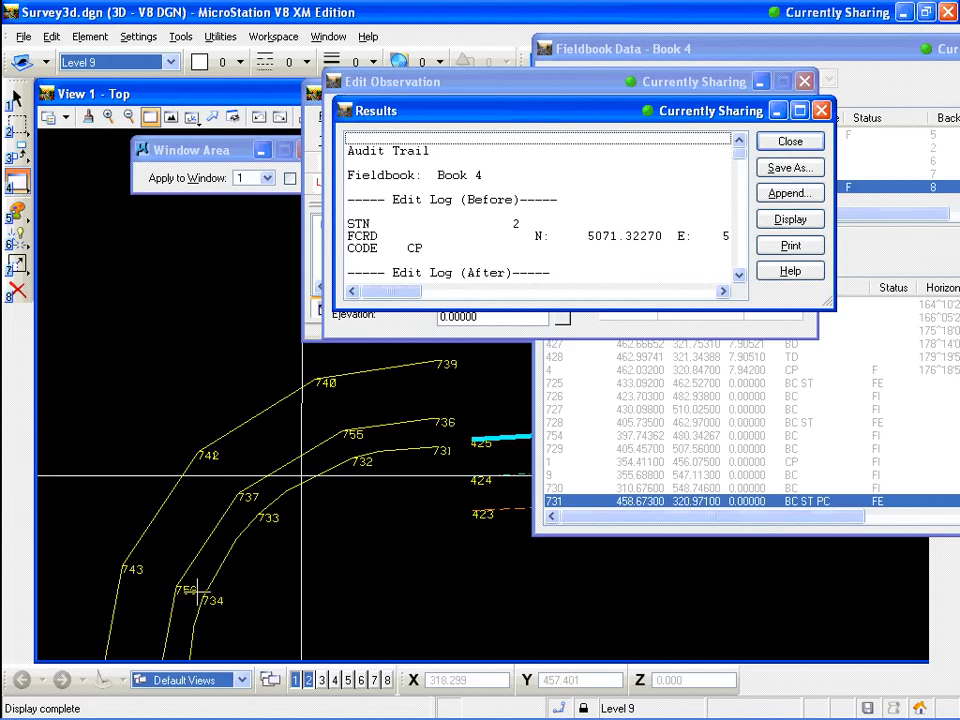
{"action": "mouse_move", "coordinate": [1, 489]}
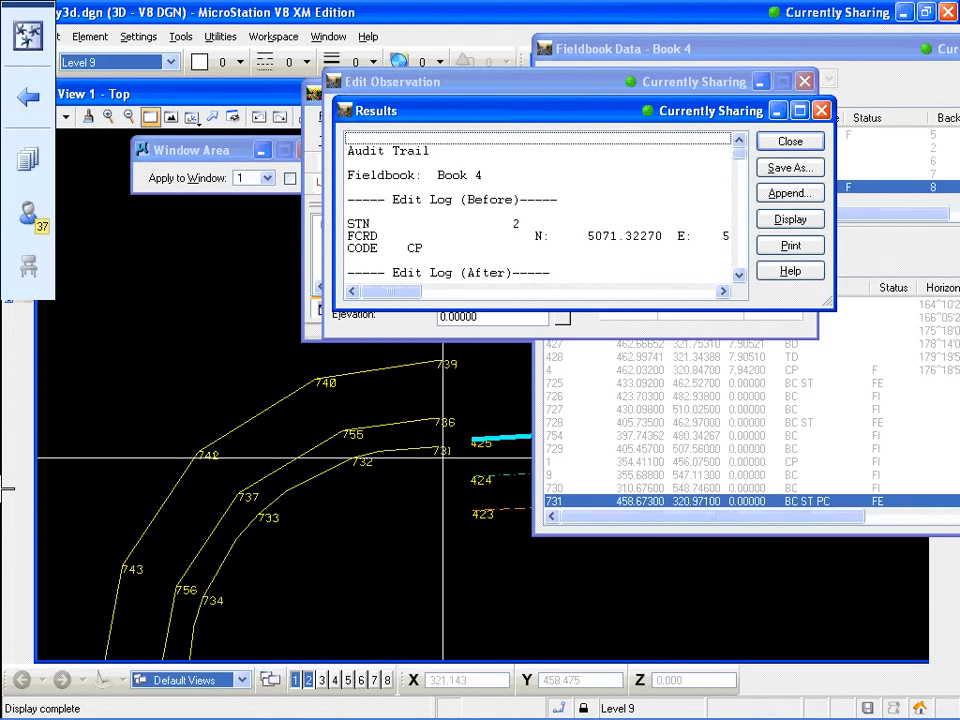
{"action": "left_click", "coordinate": [790, 144]}
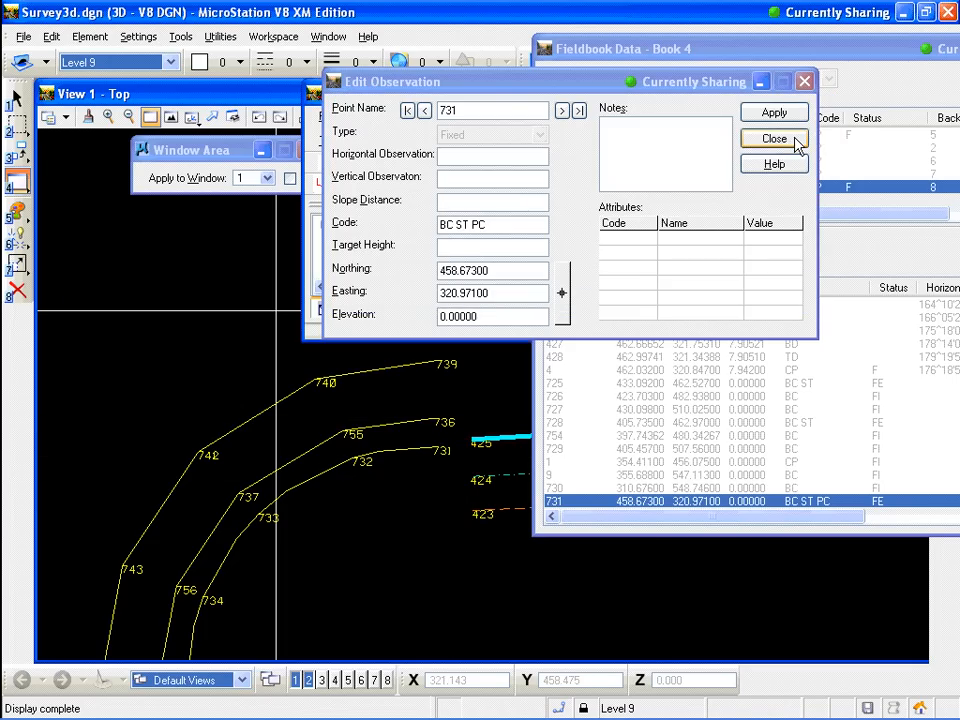
{"action": "left_click", "coordinate": [795, 142]}
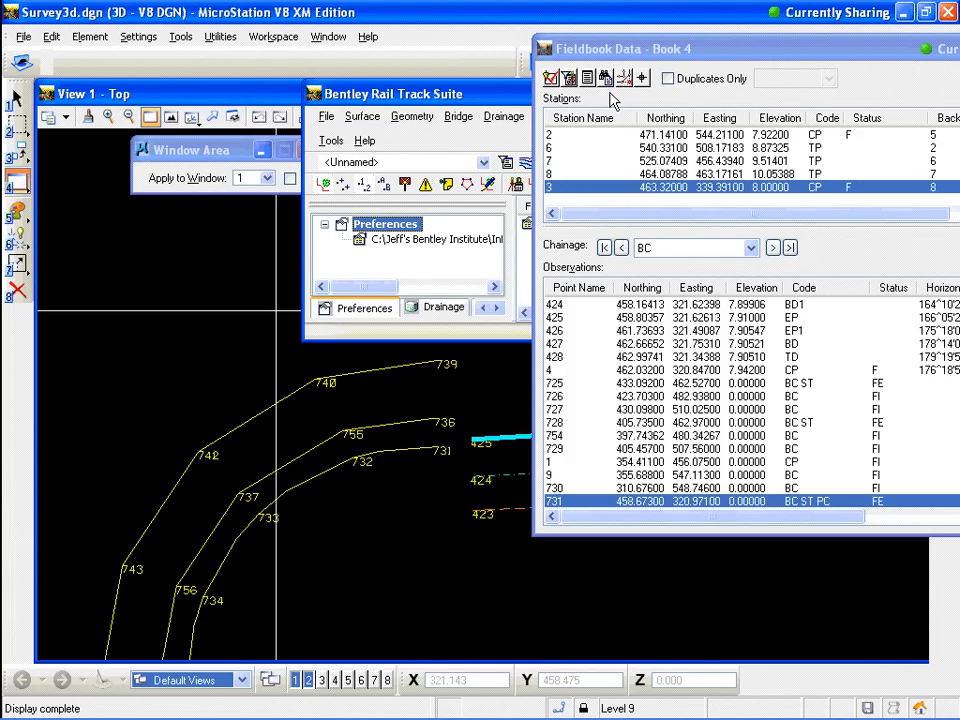
Open Survey Options and edit the chord height on the General page, then accept
{"action": "left_click", "coordinate": [331, 141]}
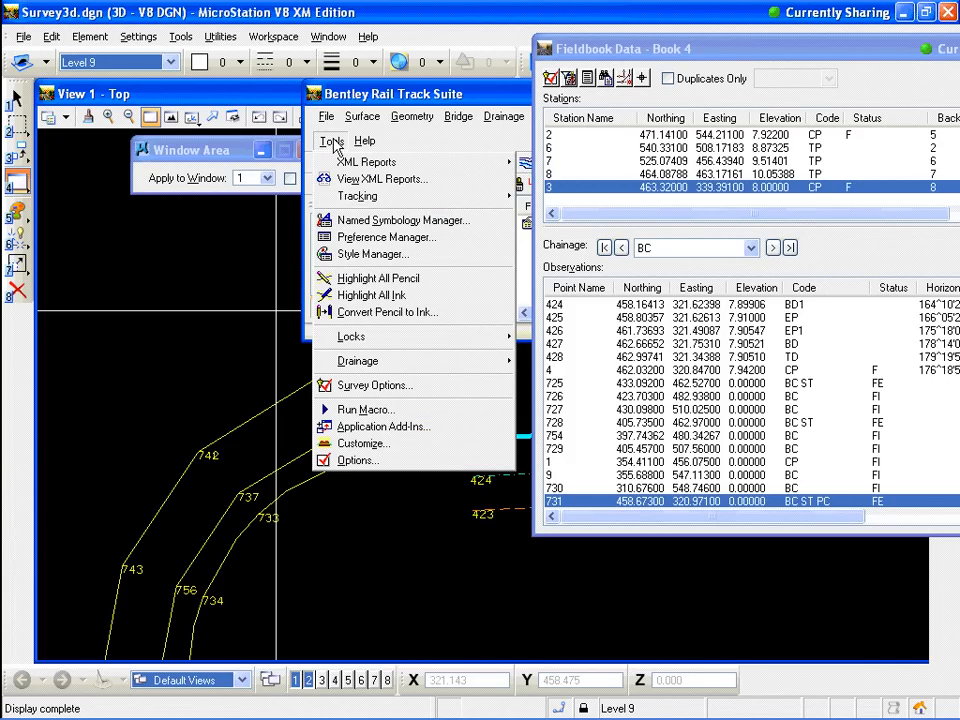
{"action": "left_click", "coordinate": [363, 390]}
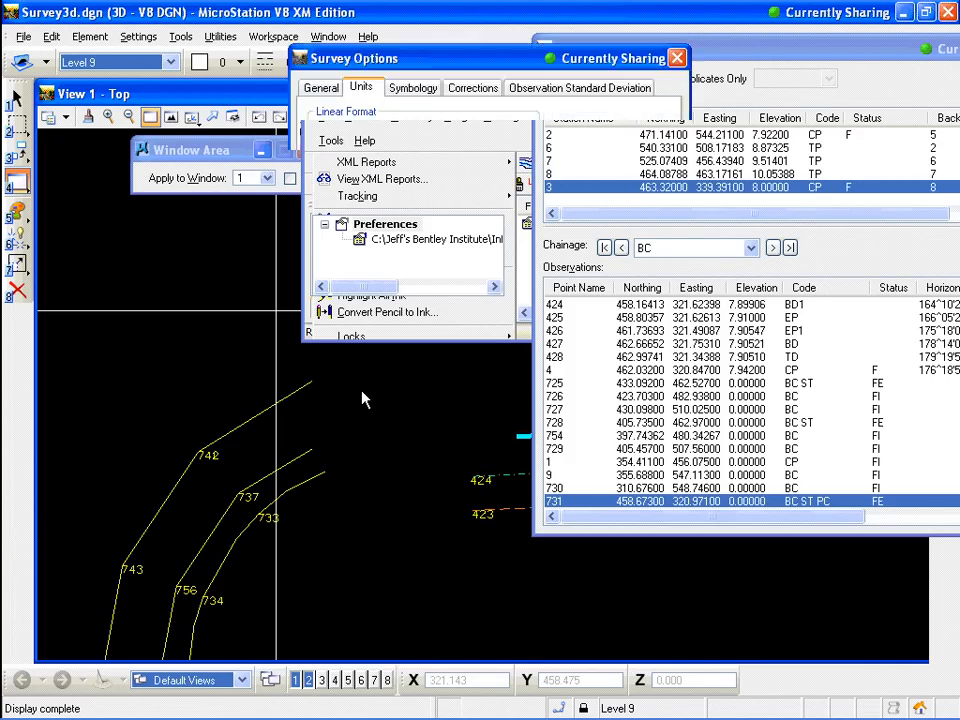
{"action": "left_click", "coordinate": [318, 88]}
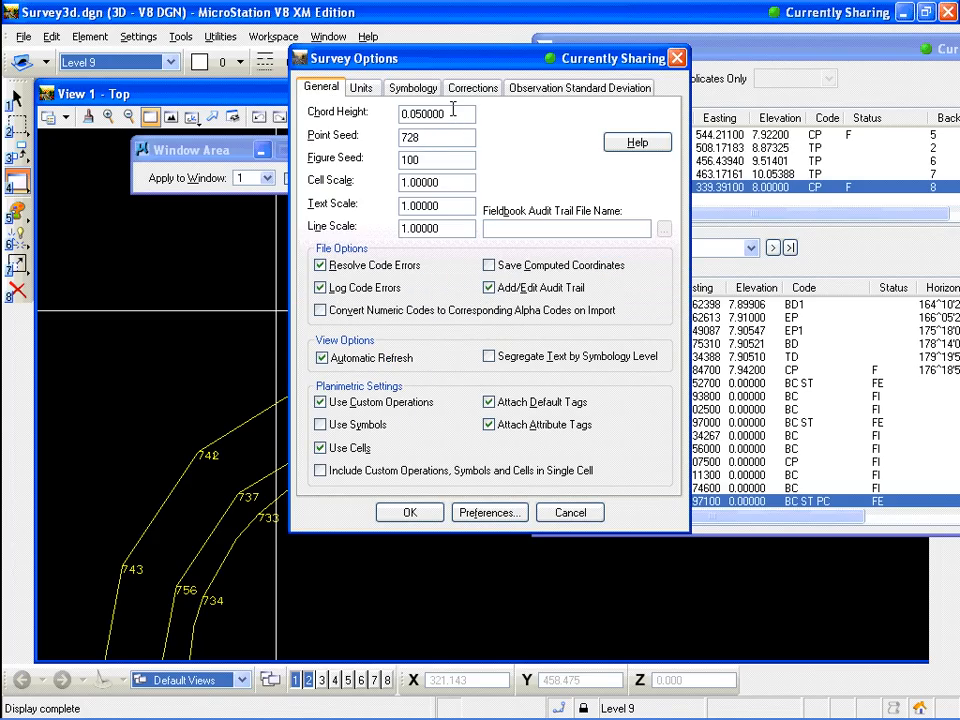
{"action": "type", "text": "0"}
{"action": "left_click", "coordinate": [406, 514]}
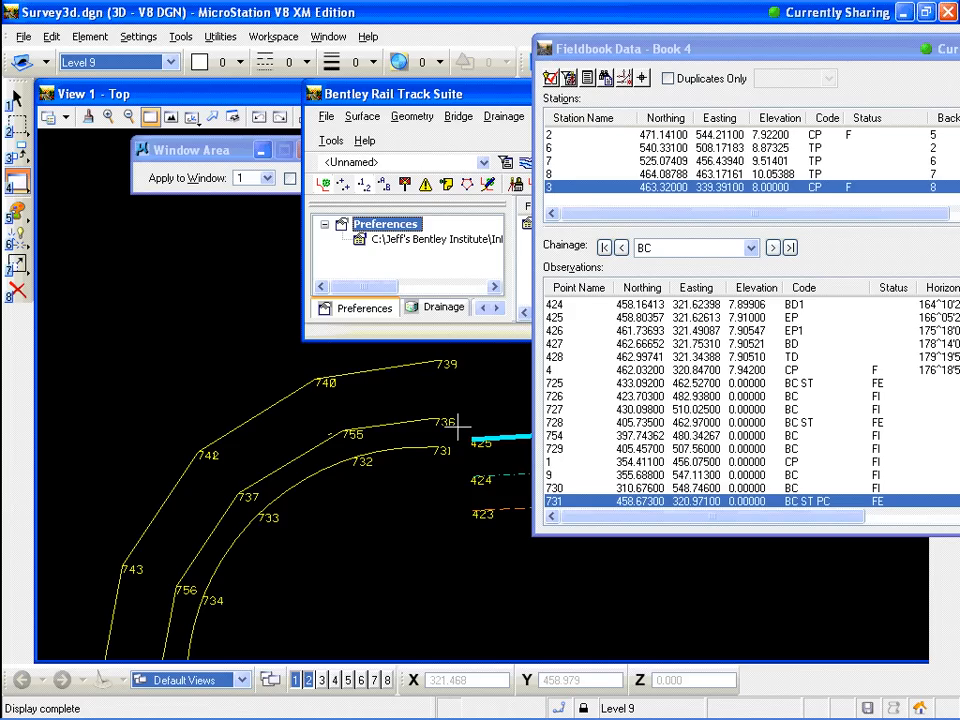
Use Find on the observations to locate point 736 and select it
{"action": "scroll", "coordinate": [480, 361], "scroll_direction": "up", "scroll_amount": 2}
{"action": "left_click", "coordinate": [404, 424]}
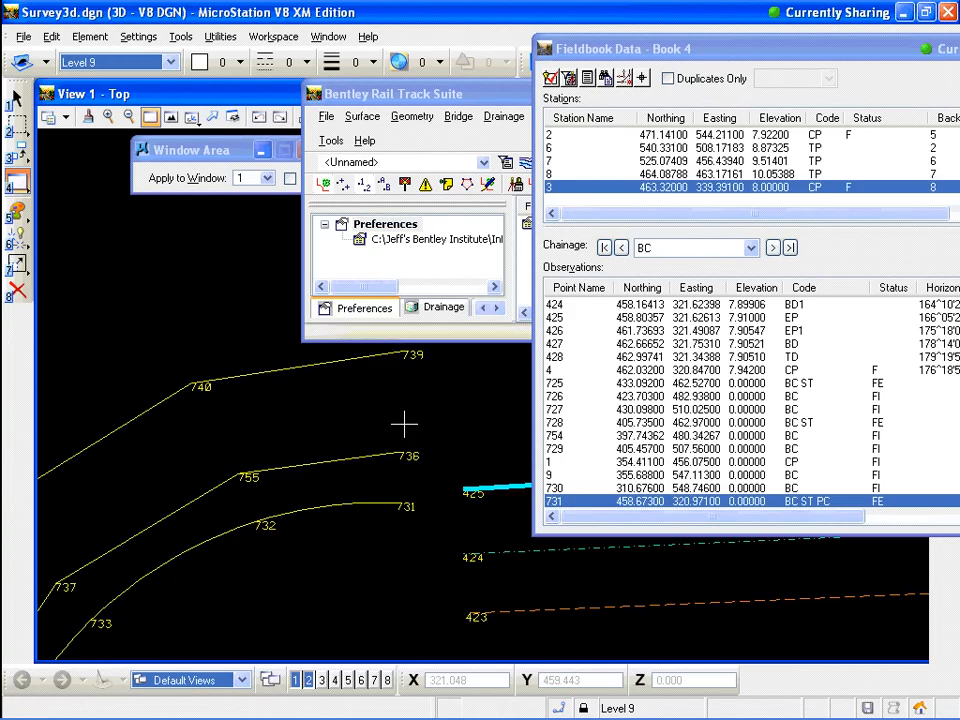
{"action": "right_click", "coordinate": [587, 508]}
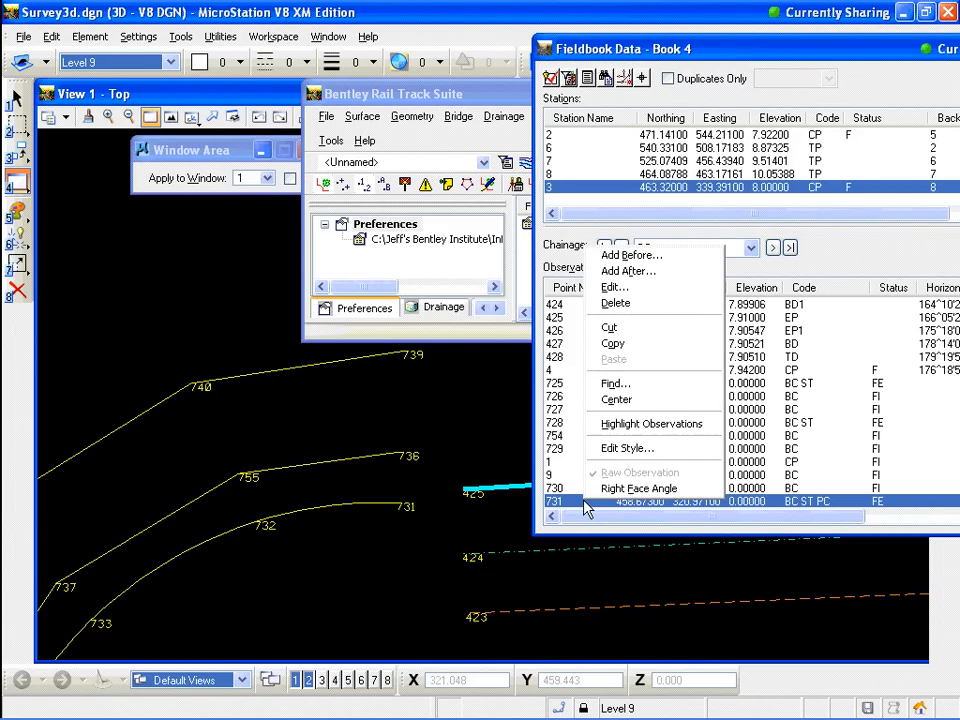
{"action": "left_click", "coordinate": [632, 384]}
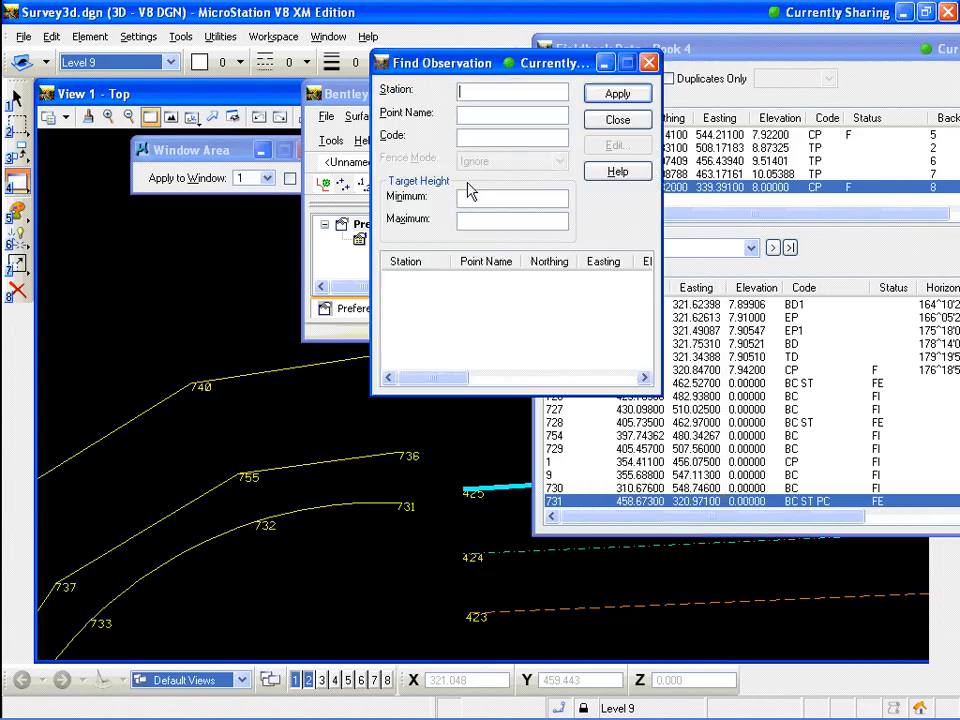
{"action": "left_click", "coordinate": [475, 117]}
{"action": "type", "text": "736"}
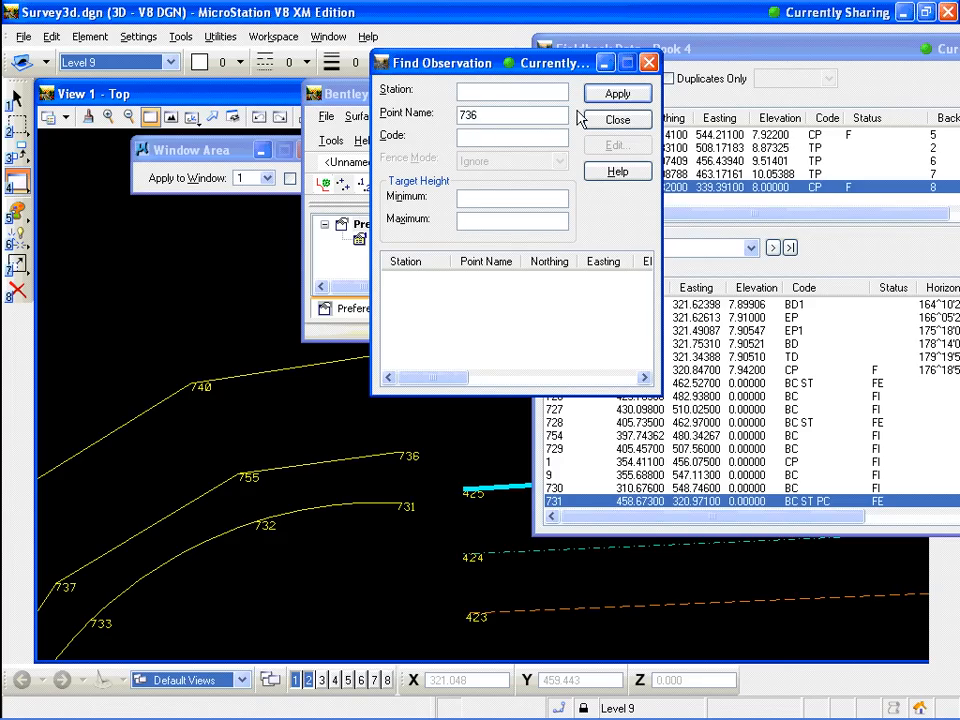
{"action": "left_click", "coordinate": [614, 96]}
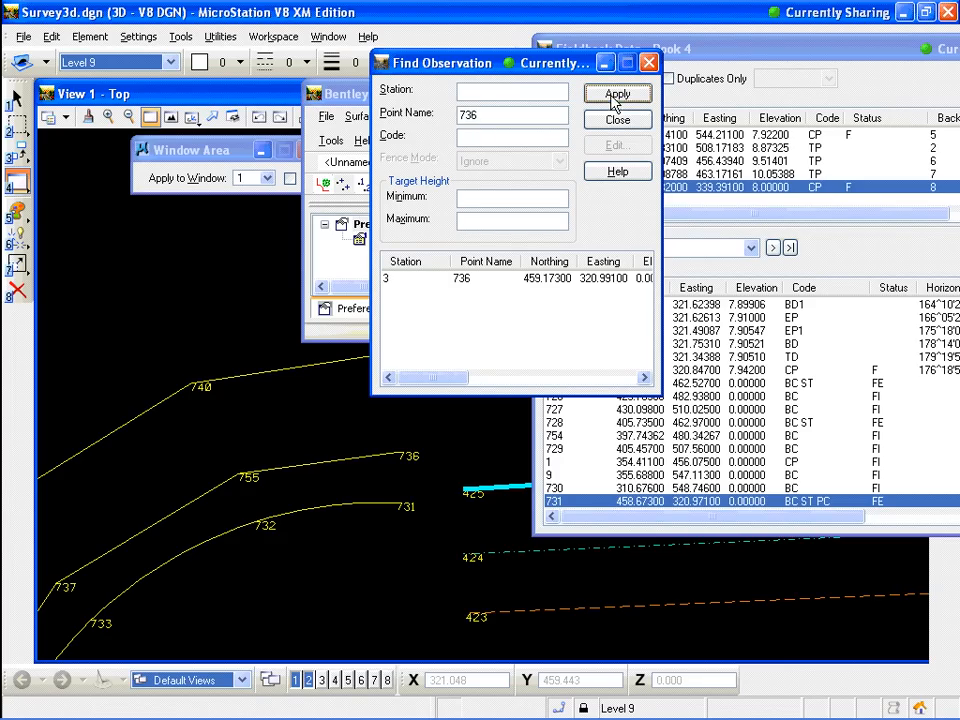
{"action": "left_click", "coordinate": [401, 281]}
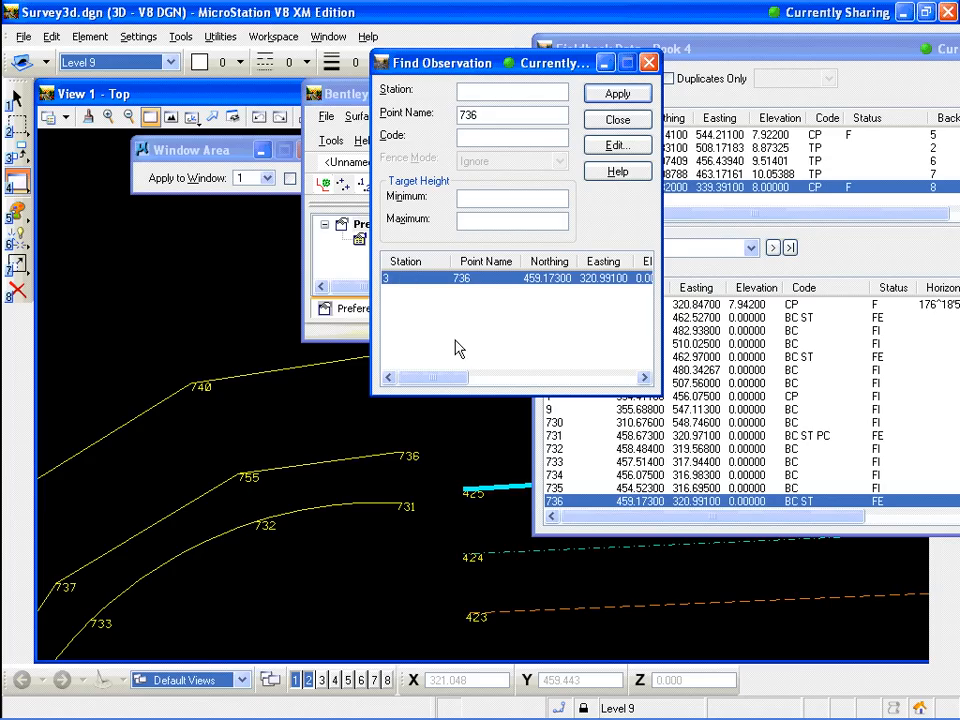
Edit observation 736, set its code to BC ST PC, apply, and close the editor
{"action": "left_click", "coordinate": [640, 505]}
{"action": "double_click", "coordinate": [640, 505]}
{"action": "left_click", "coordinate": [472, 224]}
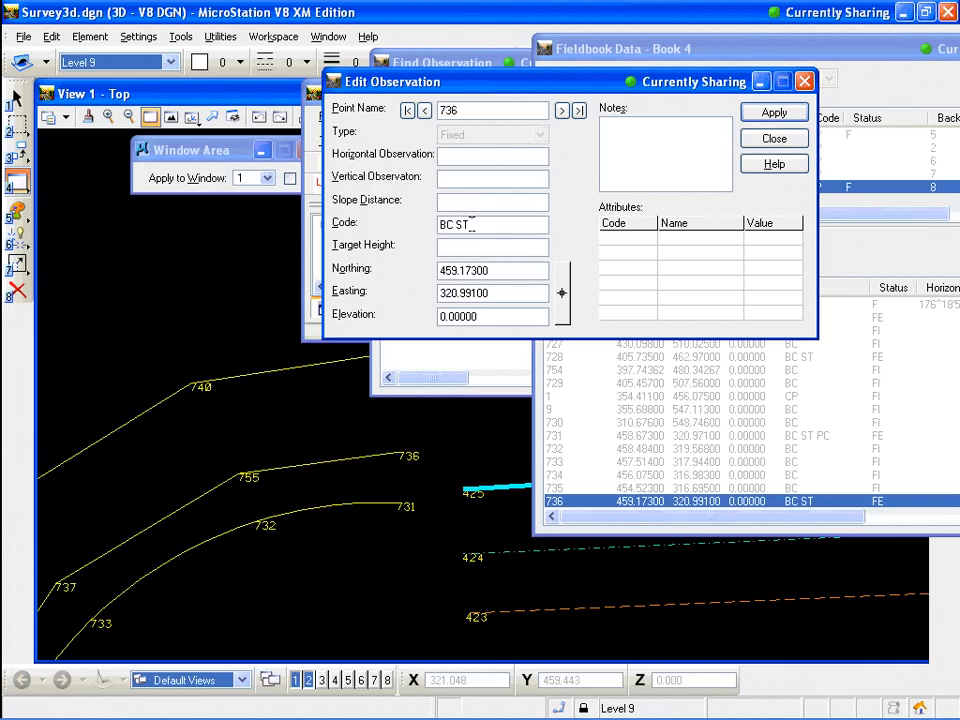
{"action": "type", "text": "PC"}
{"action": "left_click", "coordinate": [800, 112]}
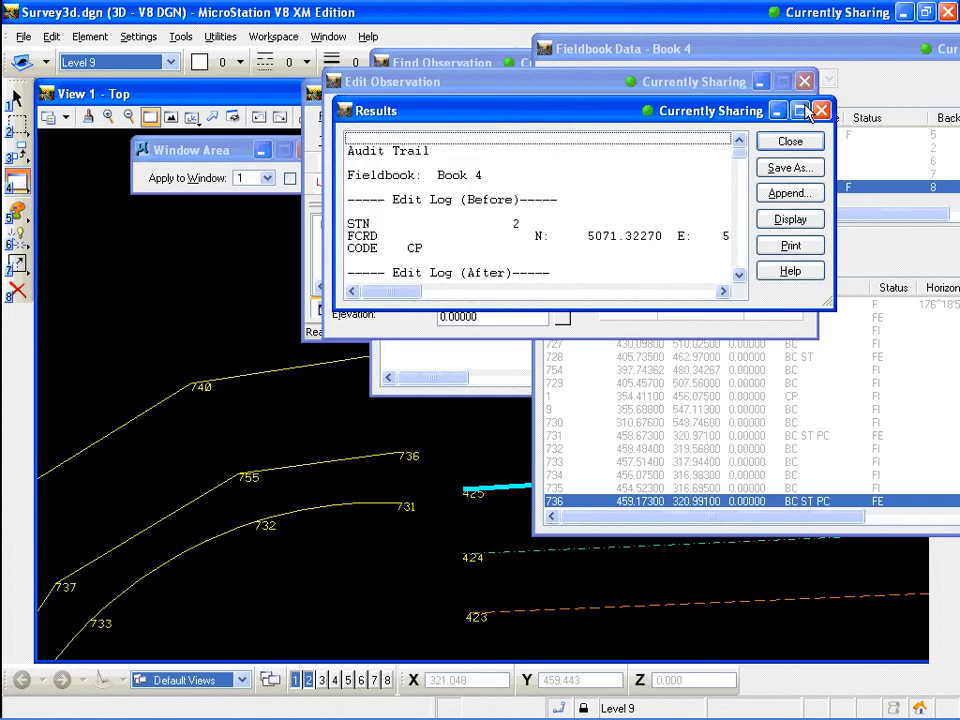
{"action": "left_click", "coordinate": [790, 142]}
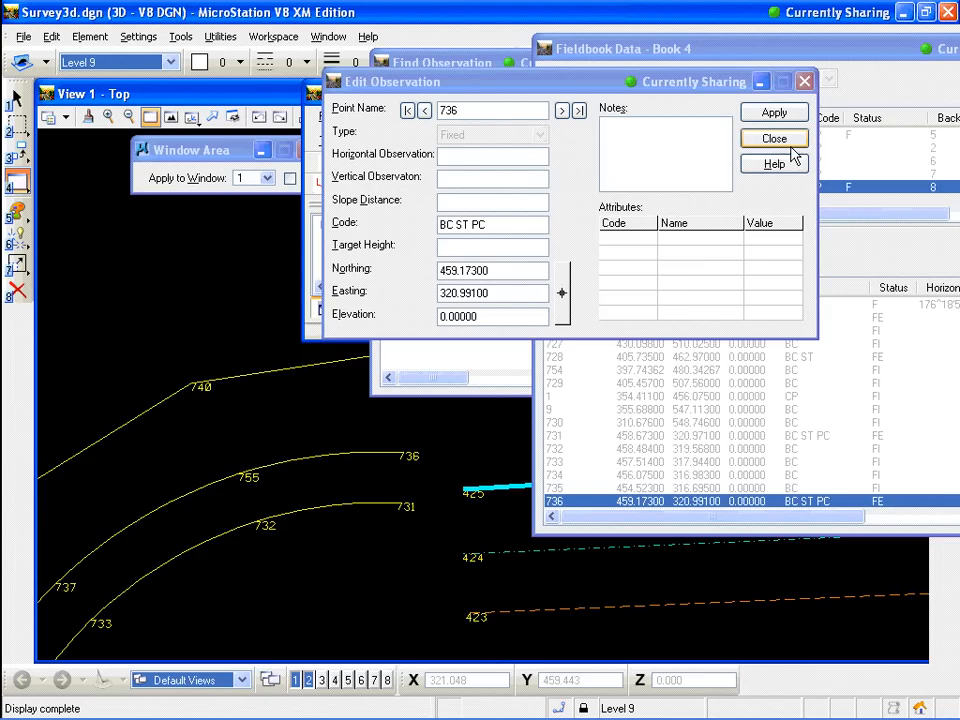
{"action": "left_click", "coordinate": [775, 138]}
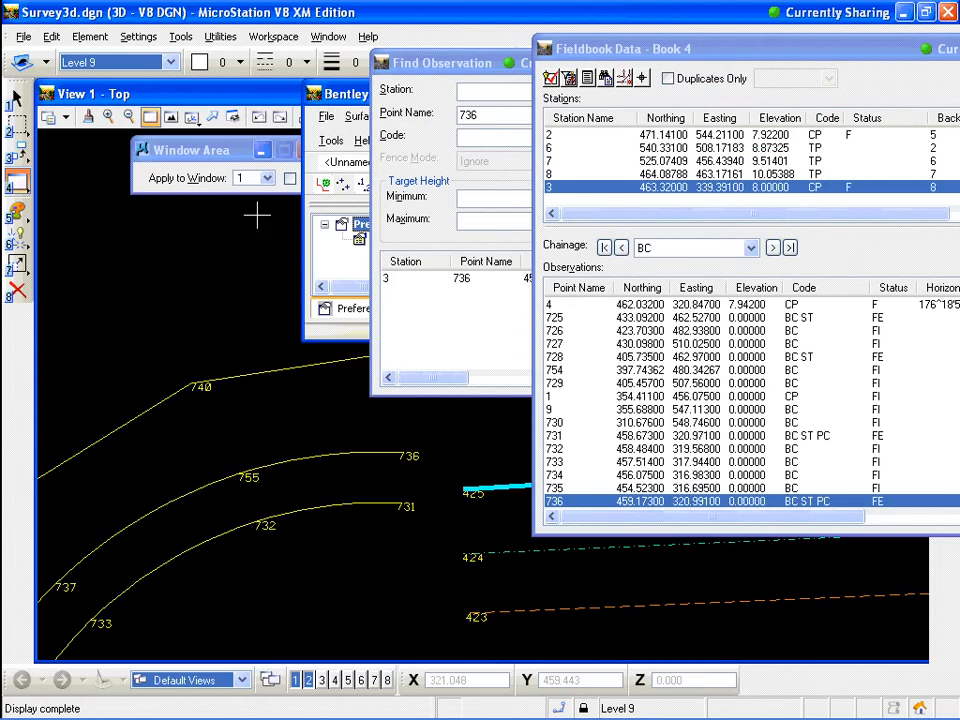
Use Find on the observations to locate point 739 and select it
{"action": "left_click", "coordinate": [212, 118]}
{"action": "left_click_drag", "start_coordinate": [424, 446], "coordinate": [316, 465]}
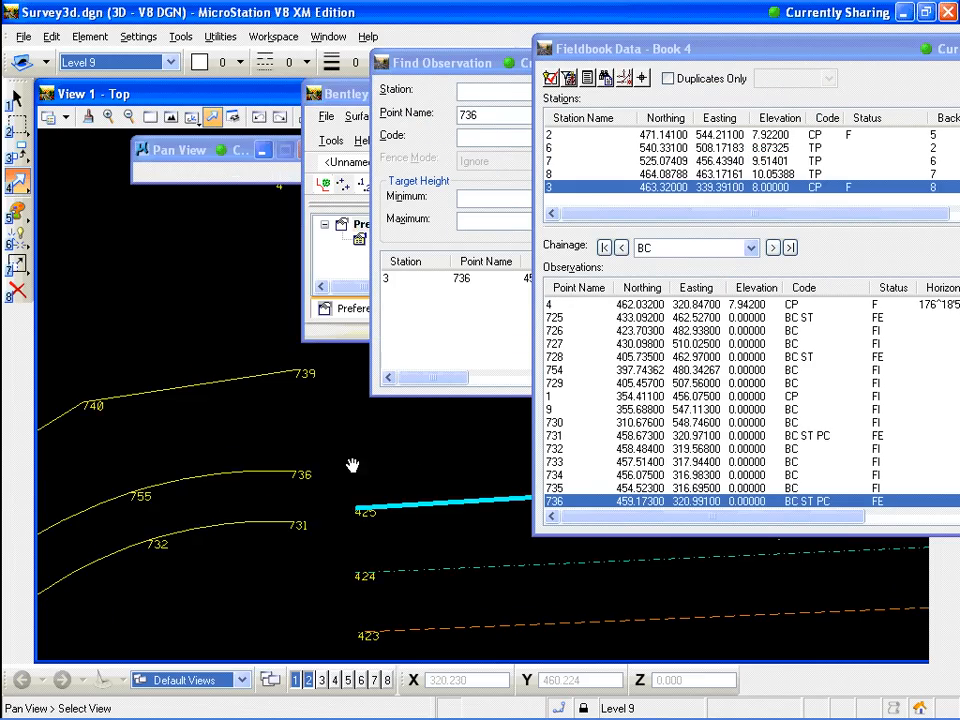
{"action": "right_click", "coordinate": [574, 504]}
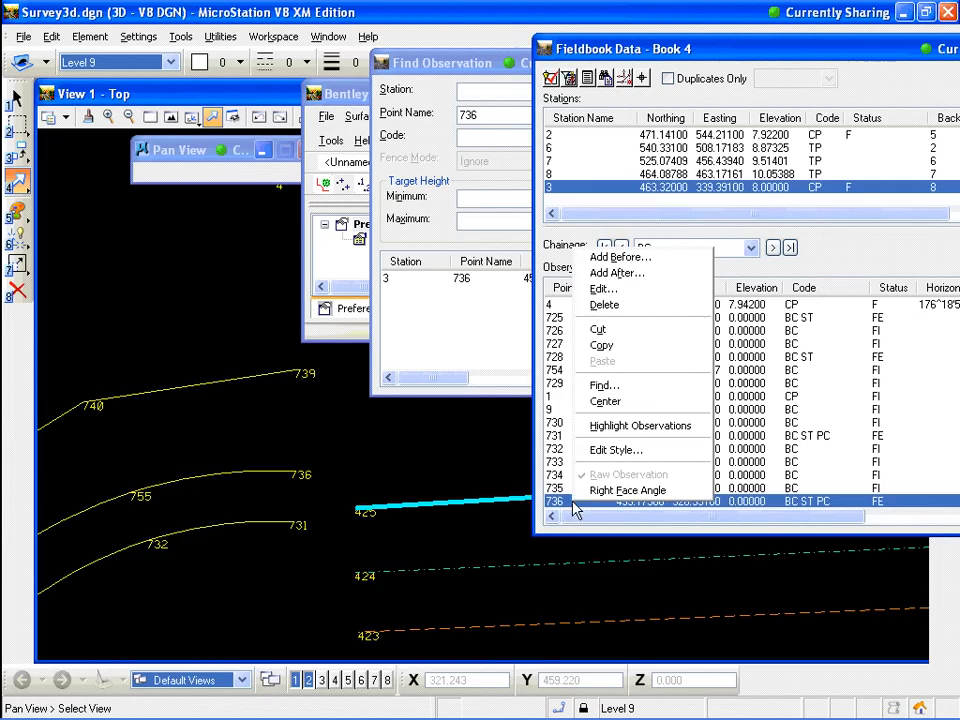
{"action": "left_click", "coordinate": [603, 386]}
{"action": "left_click", "coordinate": [477, 114]}
{"action": "type", "text": "739"}
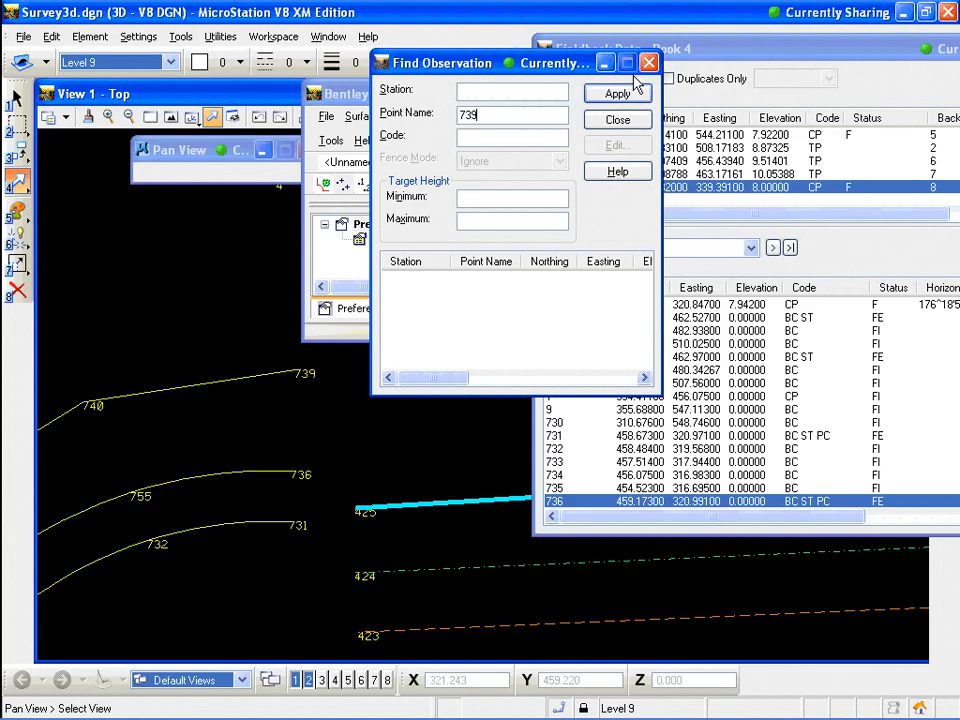
{"action": "left_click", "coordinate": [629, 97]}
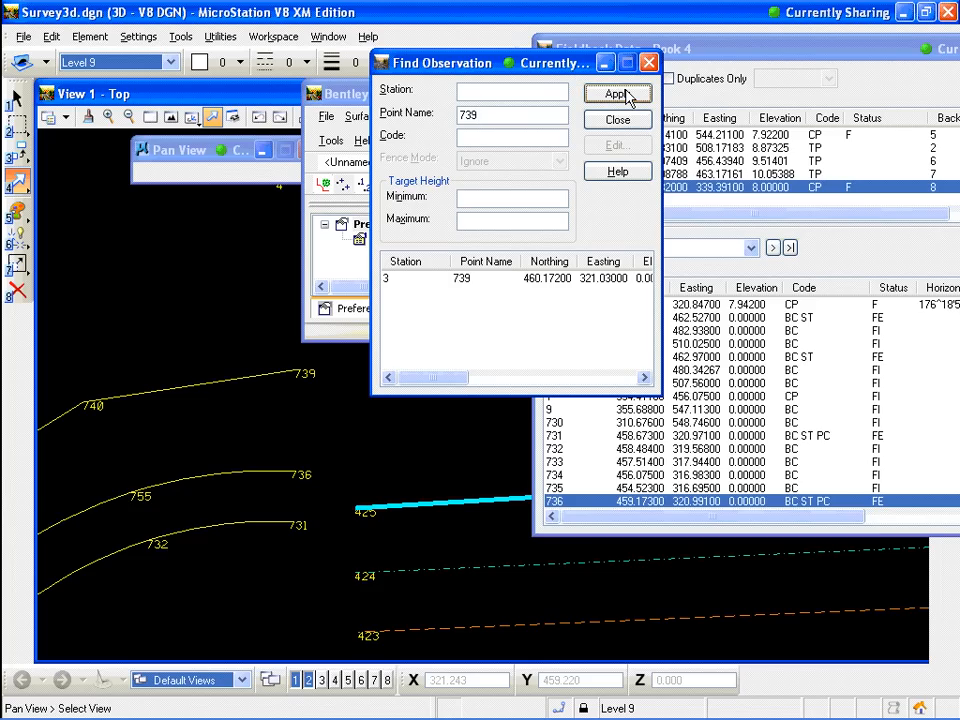
{"action": "left_click", "coordinate": [389, 280]}
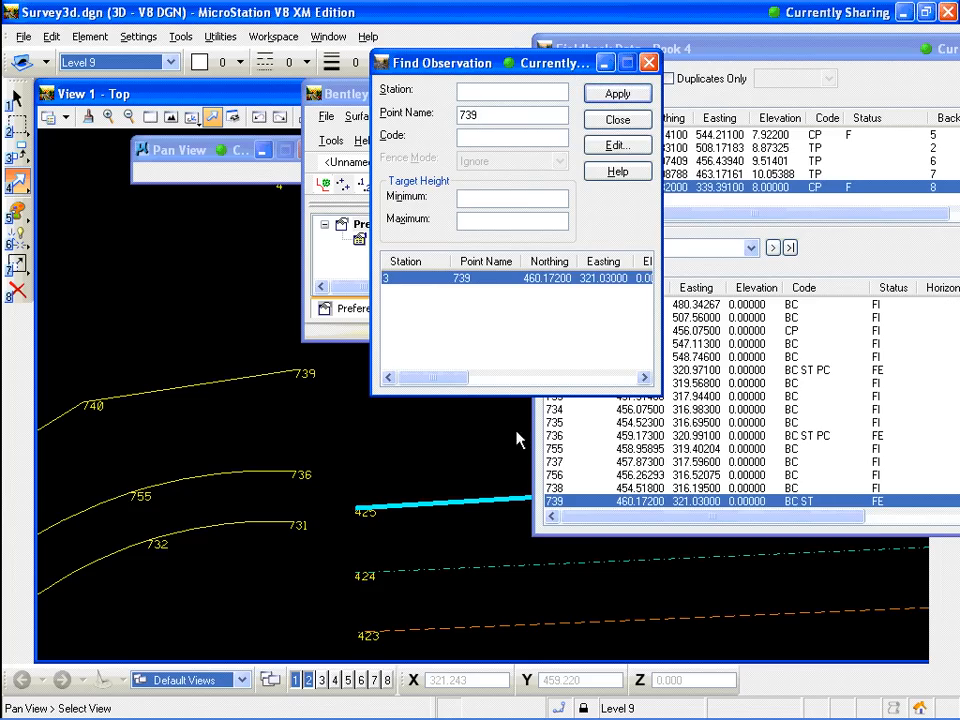
Edit observation 739, append PC to its code so it reads BC ST PC, and apply
{"action": "right_click", "coordinate": [592, 498]}
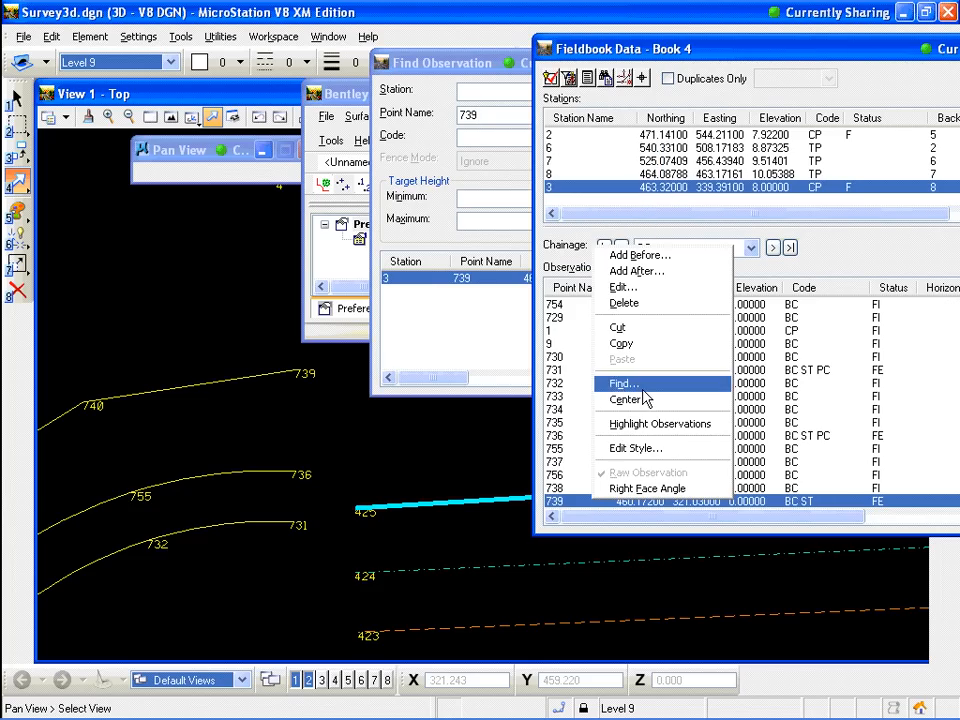
{"action": "left_click", "coordinate": [648, 289]}
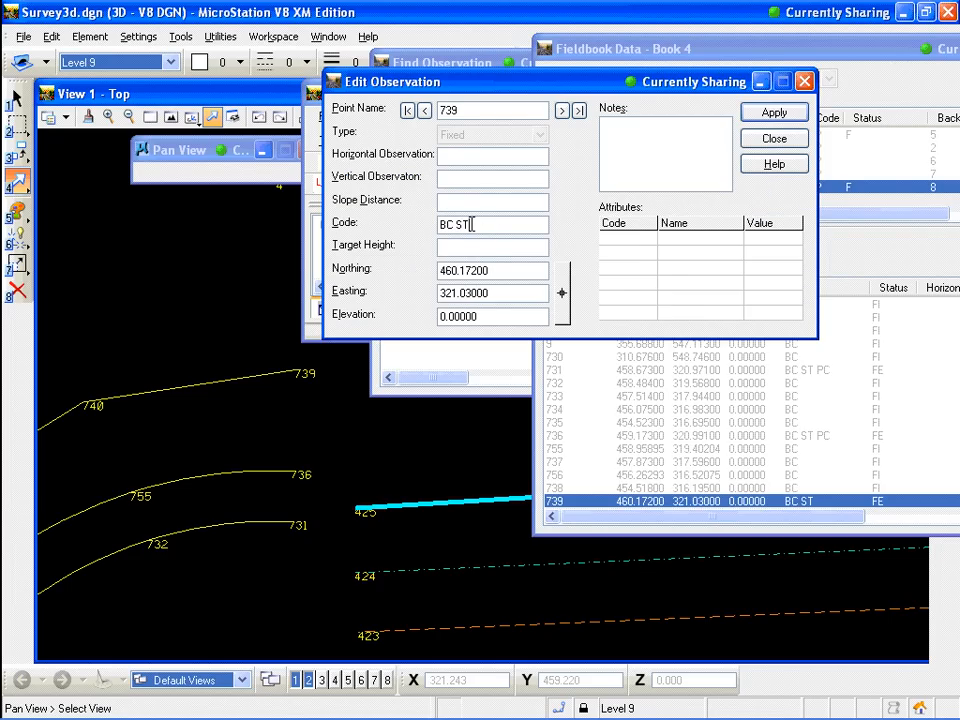
{"action": "left_click", "coordinate": [471, 224]}
{"action": "type", "text": "PC"}
{"action": "left_click", "coordinate": [775, 116]}
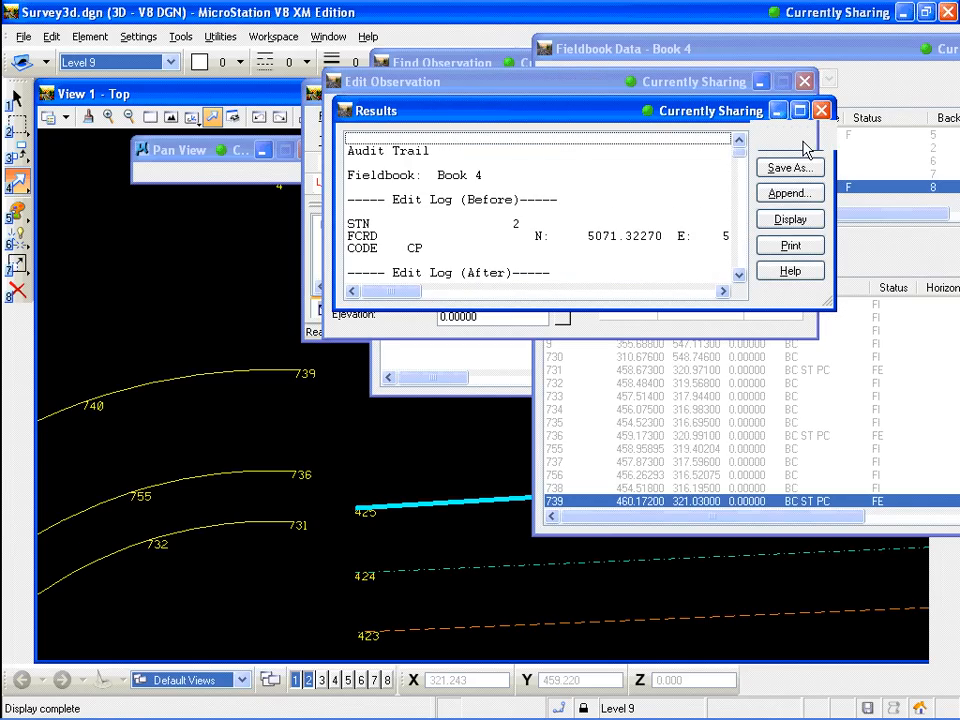
{"action": "left_click", "coordinate": [820, 110]}
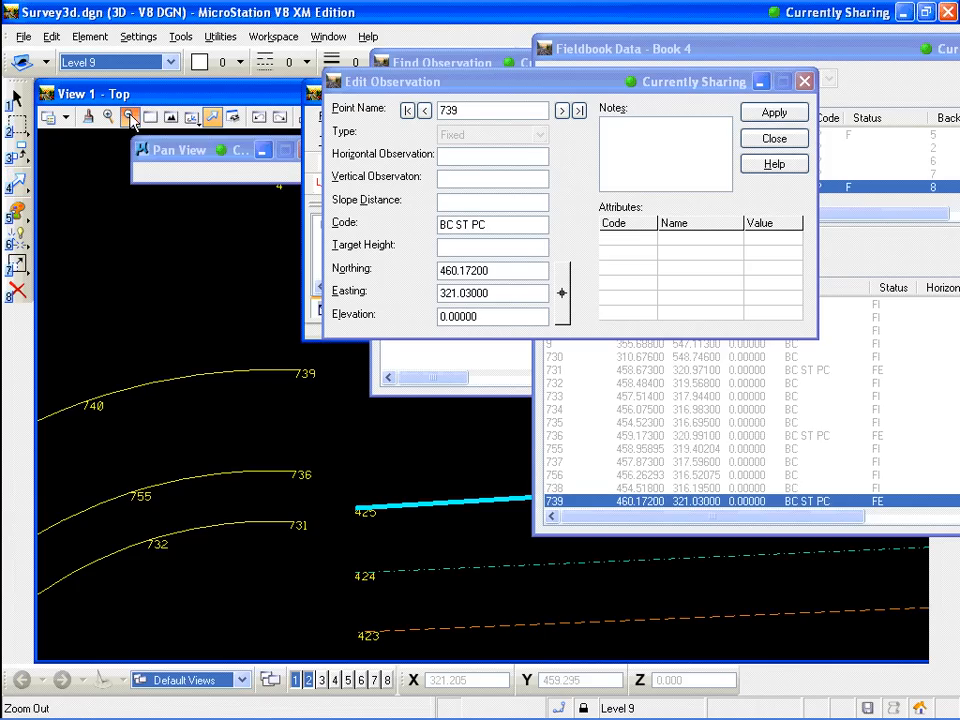
Zoom out to examine the curve points in the view, then close the observation editor
{"action": "left_click", "coordinate": [128, 117]}
{"action": "left_click", "coordinate": [270, 410]}
{"action": "left_click", "coordinate": [275, 415]}
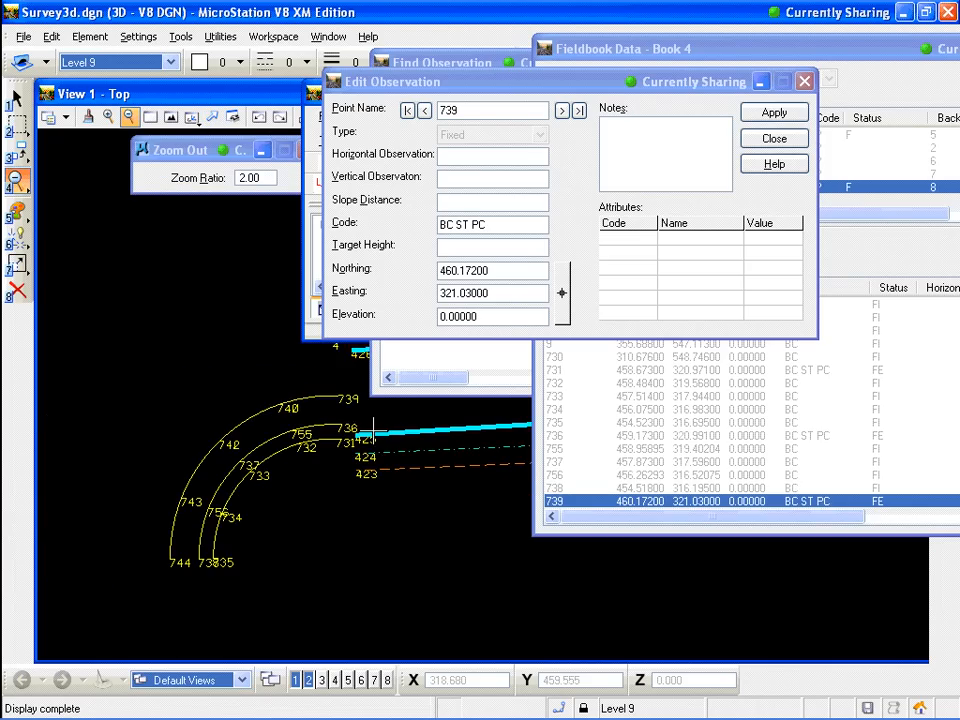
{"action": "scroll", "coordinate": [373, 430], "scroll_direction": "up", "scroll_amount": 2}
{"action": "scroll", "coordinate": [371, 434], "scroll_direction": "down", "scroll_amount": 2}
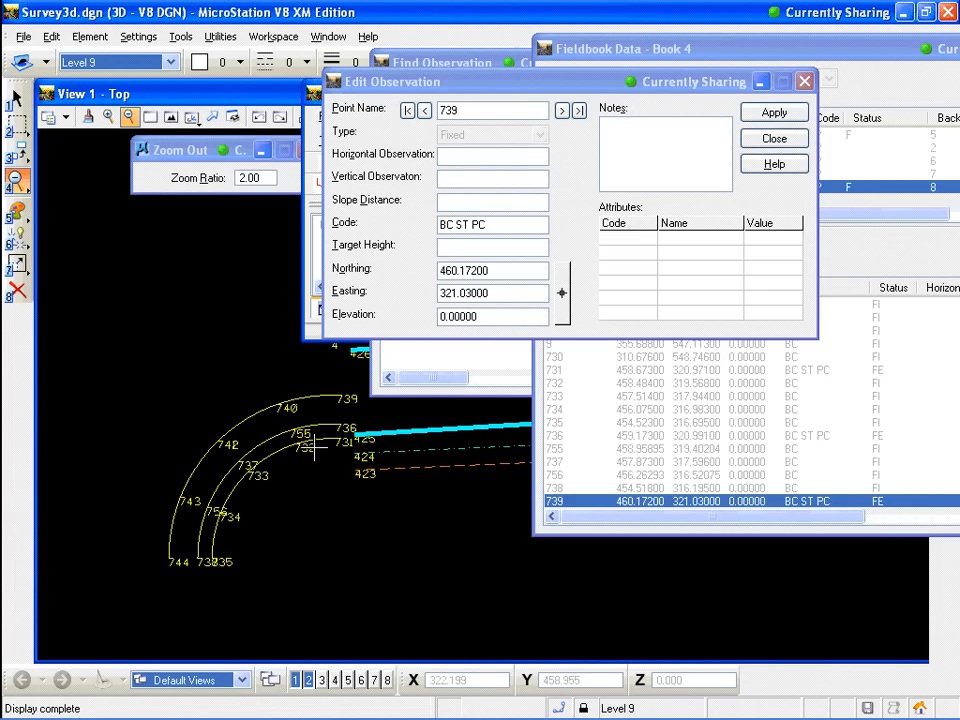
{"action": "scroll", "coordinate": [342, 391], "scroll_direction": "up", "scroll_amount": 2}
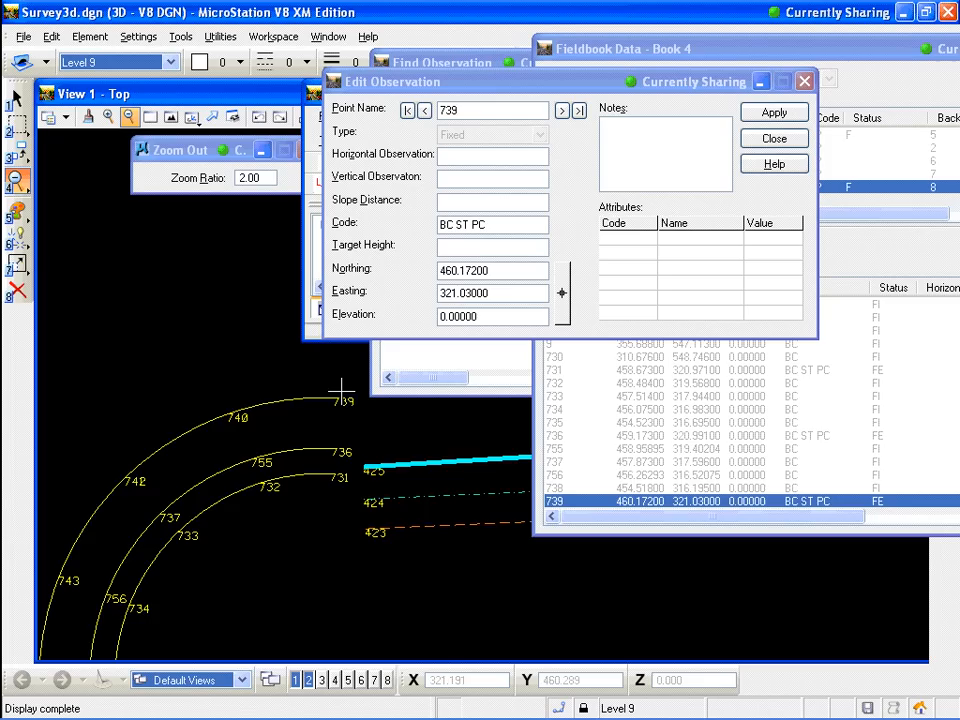
{"action": "scroll", "coordinate": [345, 400], "scroll_direction": "down", "scroll_amount": 2}
{"action": "scroll", "coordinate": [367, 418], "scroll_direction": "up", "scroll_amount": 2}
{"action": "scroll", "coordinate": [368, 413], "scroll_direction": "down", "scroll_amount": 2}
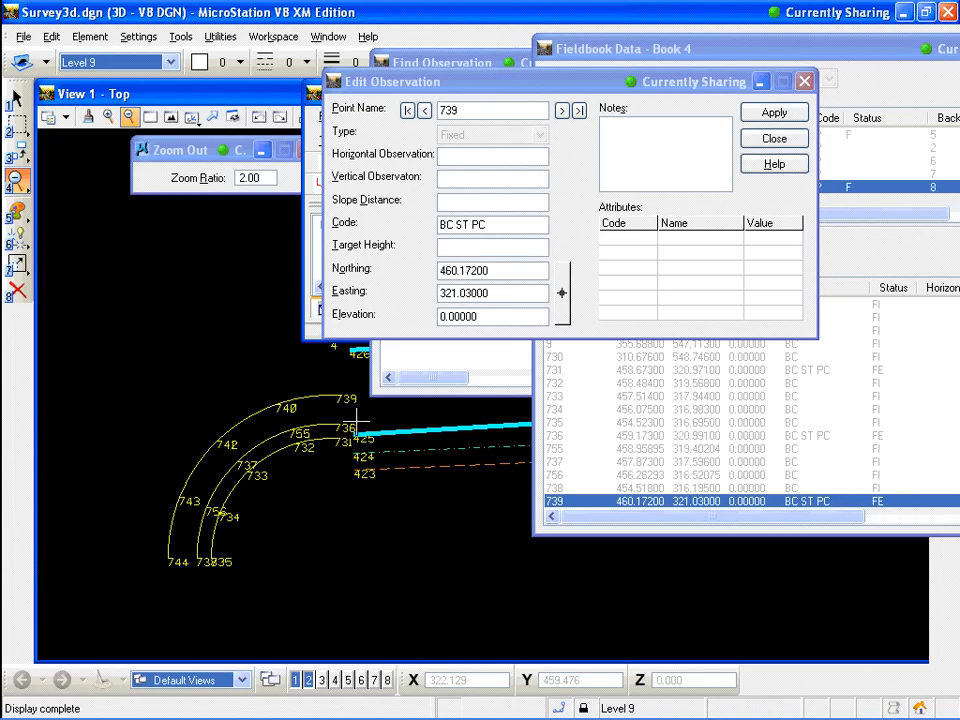
{"action": "scroll", "coordinate": [358, 411], "scroll_direction": "up", "scroll_amount": 2}
{"action": "scroll", "coordinate": [357, 411], "scroll_direction": "down", "scroll_amount": 2}
{"action": "scroll", "coordinate": [230, 531], "scroll_direction": "up", "scroll_amount": 2}
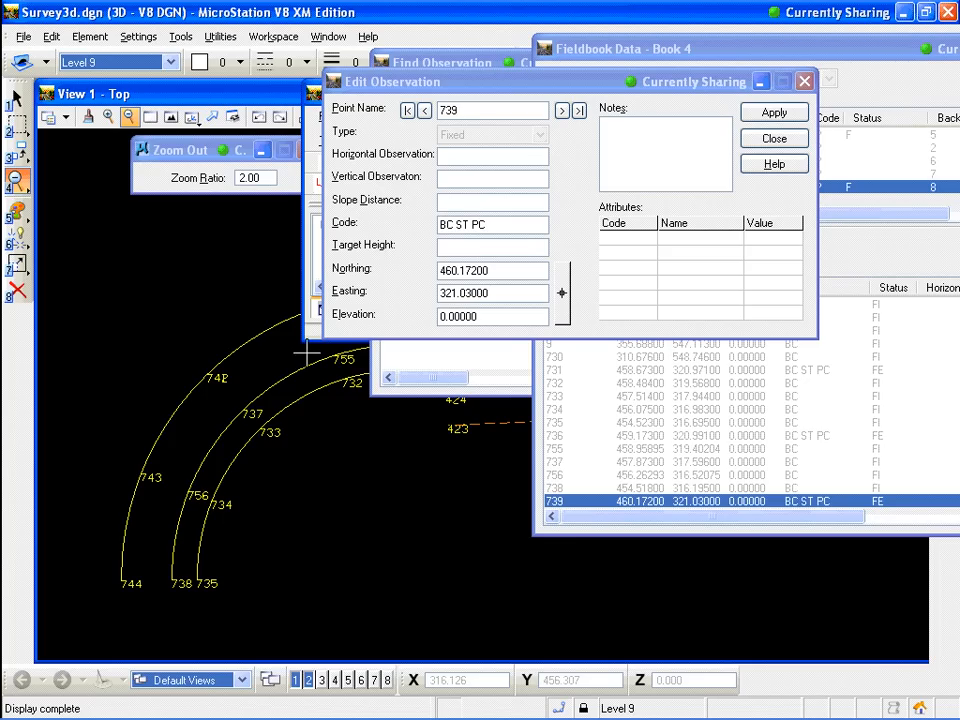
{"action": "left_click", "coordinate": [775, 140]}
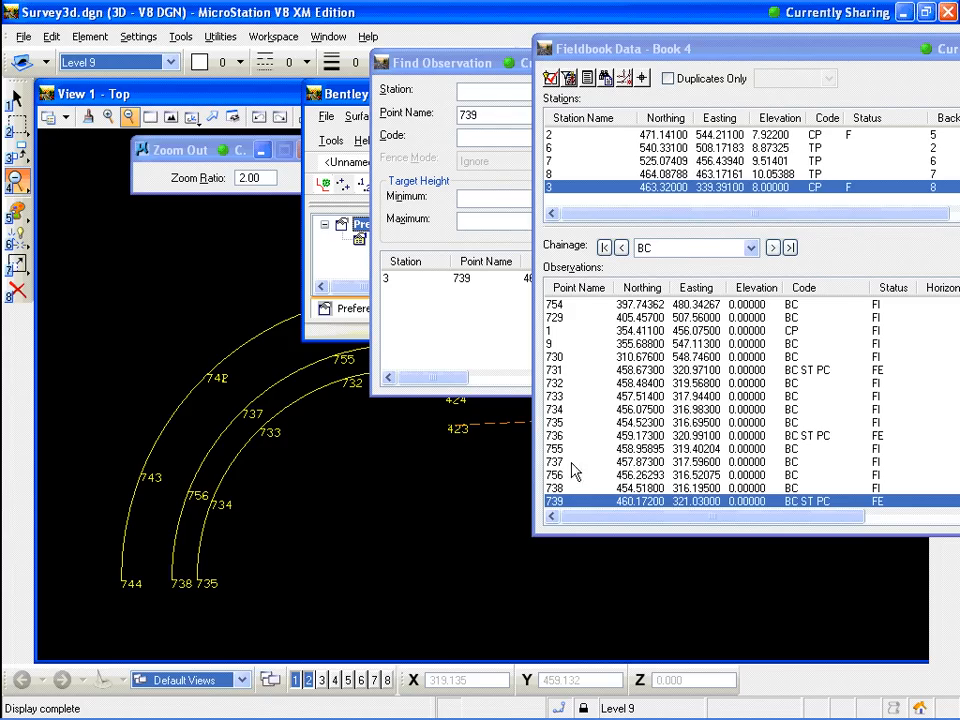
Edit observation 734, set its code to BC PT, apply, and close the editor
{"action": "left_click", "coordinate": [557, 411]}
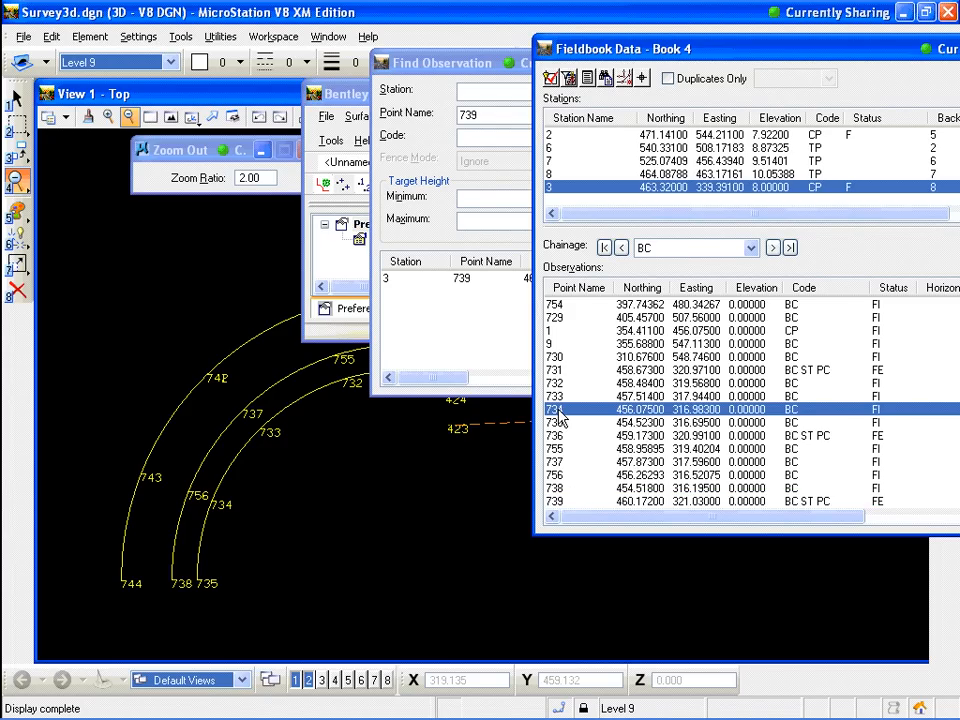
{"action": "double_click", "coordinate": [558, 412]}
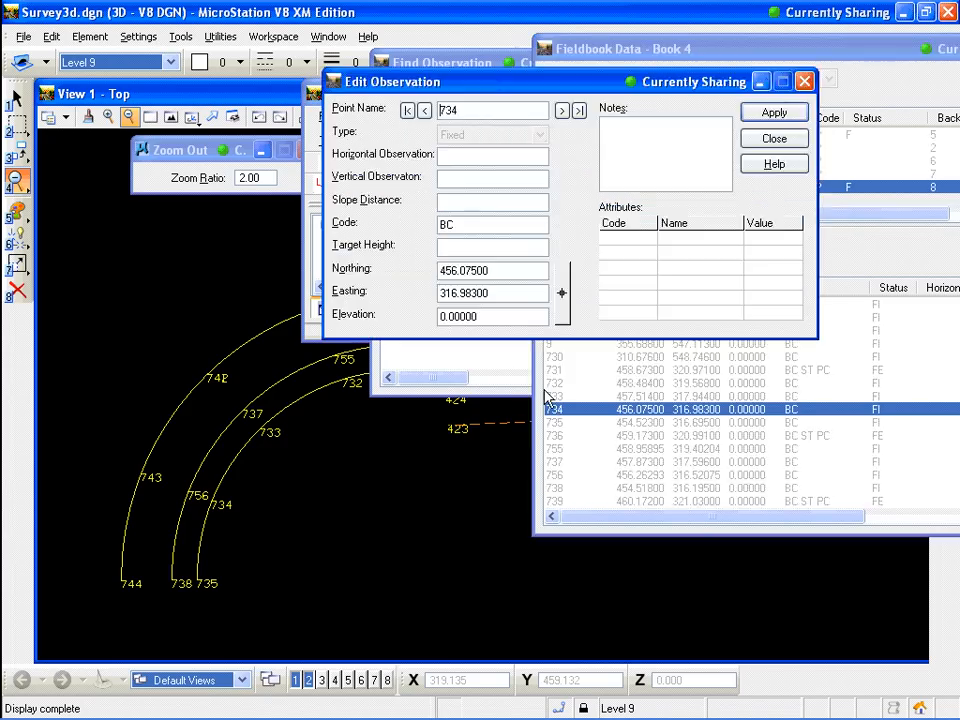
{"action": "left_click", "coordinate": [456, 224]}
{"action": "type", "text": "PT"}
{"action": "left_click", "coordinate": [789, 120]}
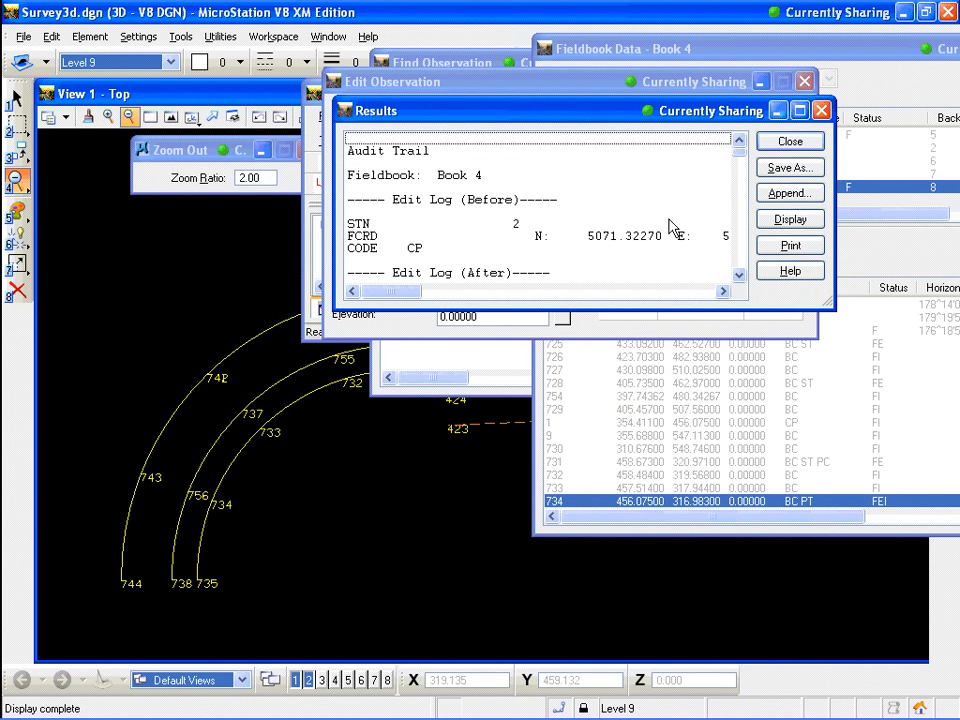
{"action": "left_click", "coordinate": [790, 142]}
{"action": "left_click", "coordinate": [788, 143]}
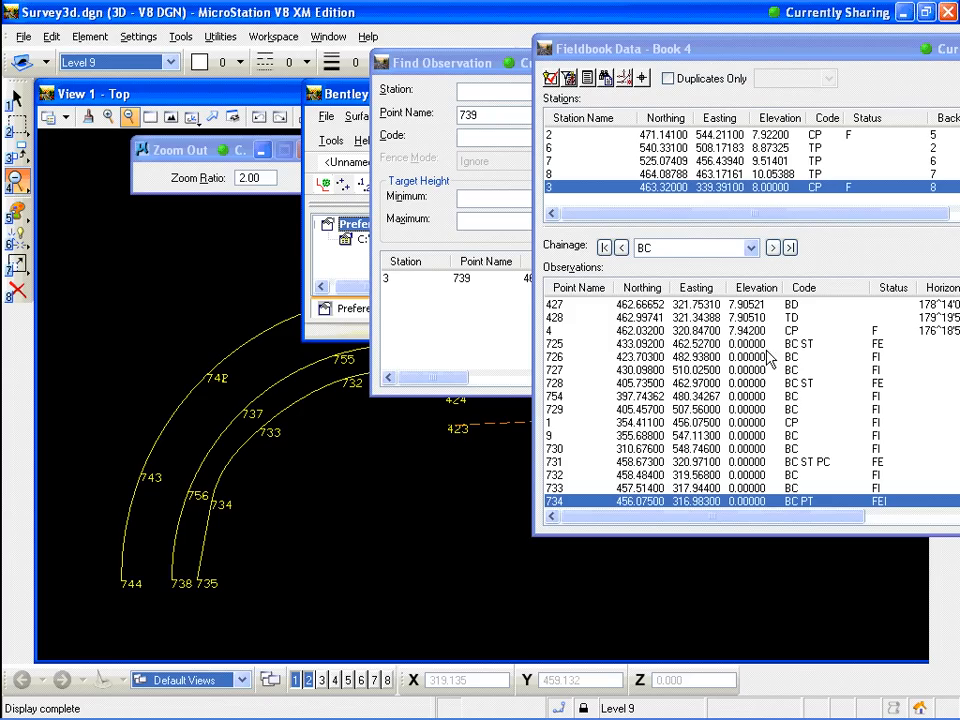
Edit observation 756, set its code to BC PT, apply, and close the editor
{"action": "left_click", "coordinate": [716, 449]}
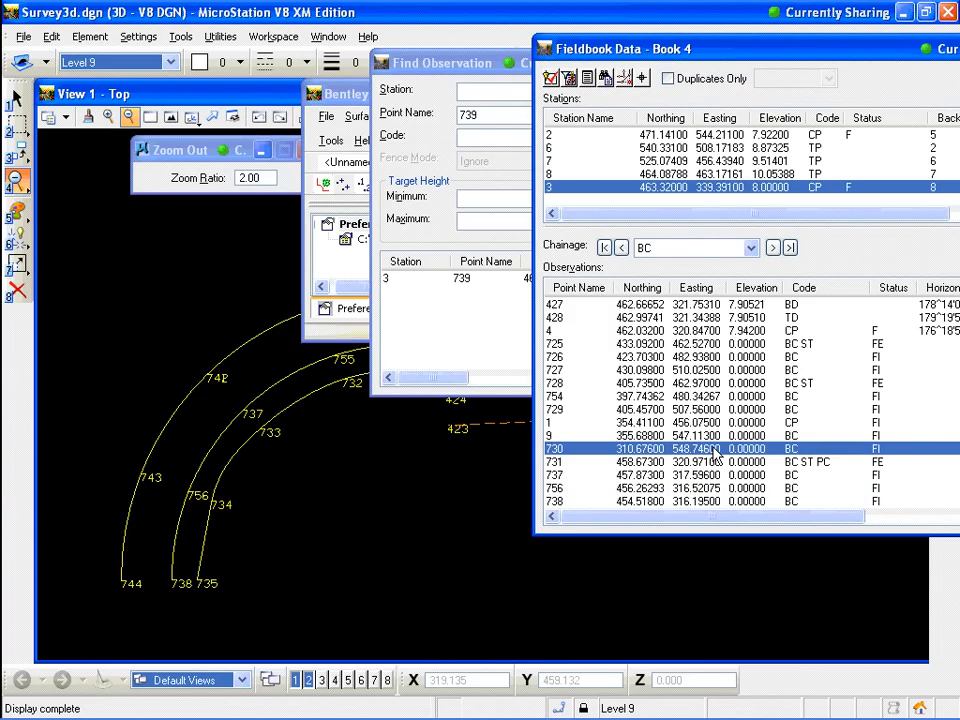
{"action": "double_click", "coordinate": [575, 490]}
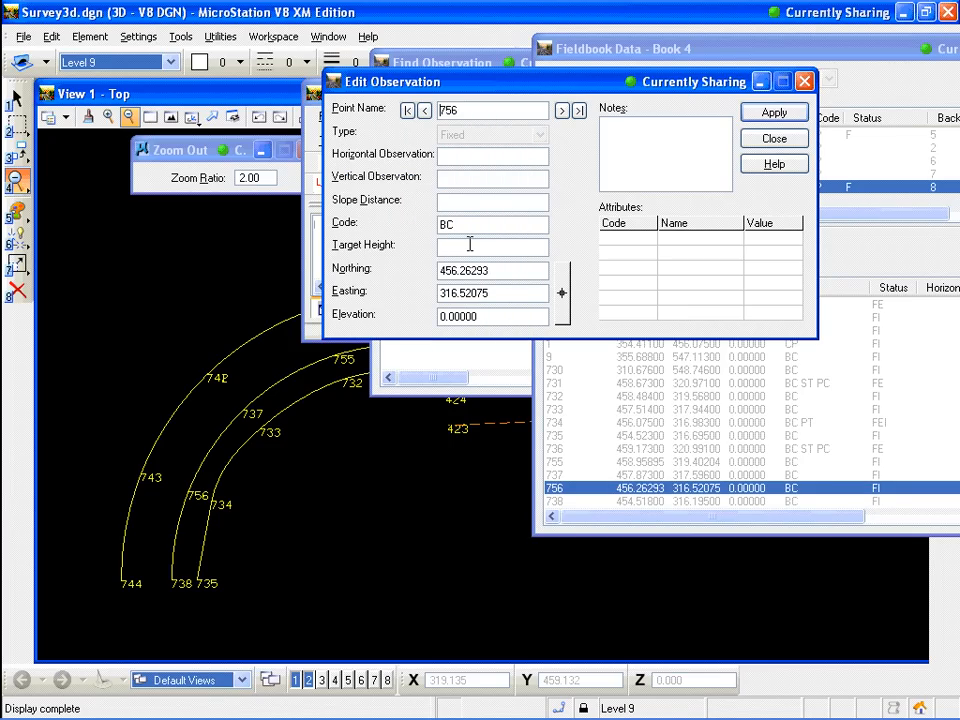
{"action": "left_click", "coordinate": [459, 225]}
{"action": "type", "text": "PT"}
{"action": "left_click", "coordinate": [776, 113]}
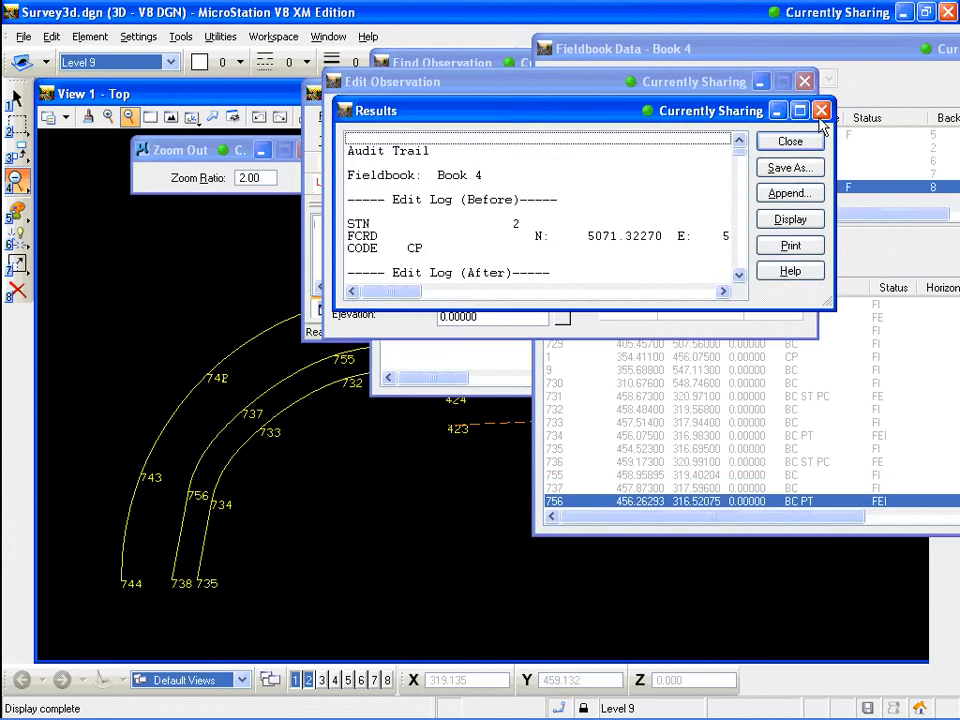
{"action": "left_click", "coordinate": [818, 107]}
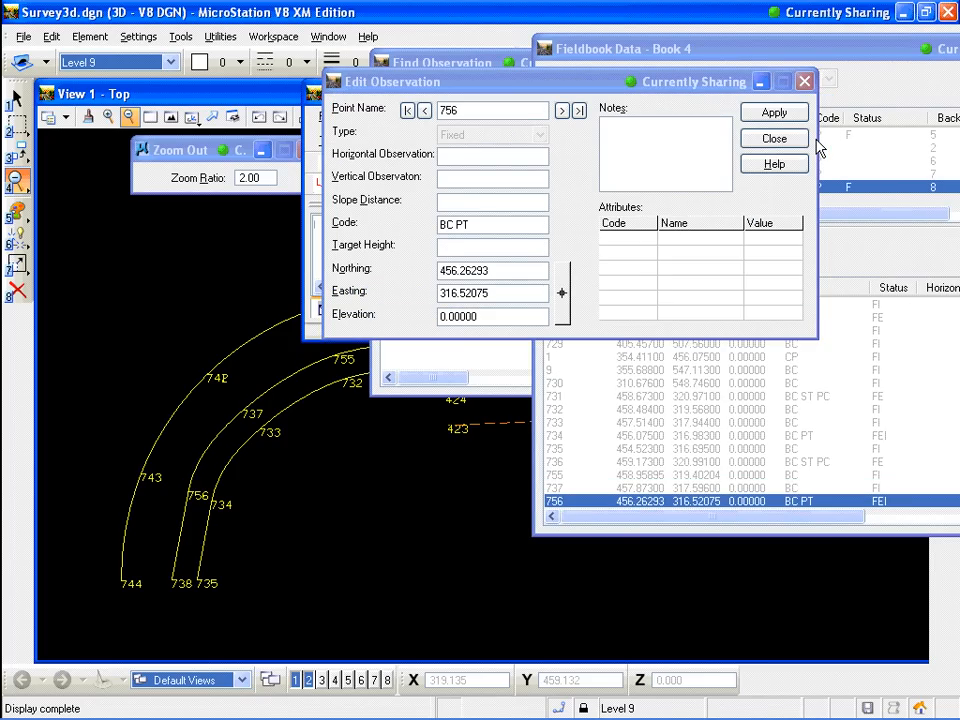
{"action": "left_click", "coordinate": [790, 139]}
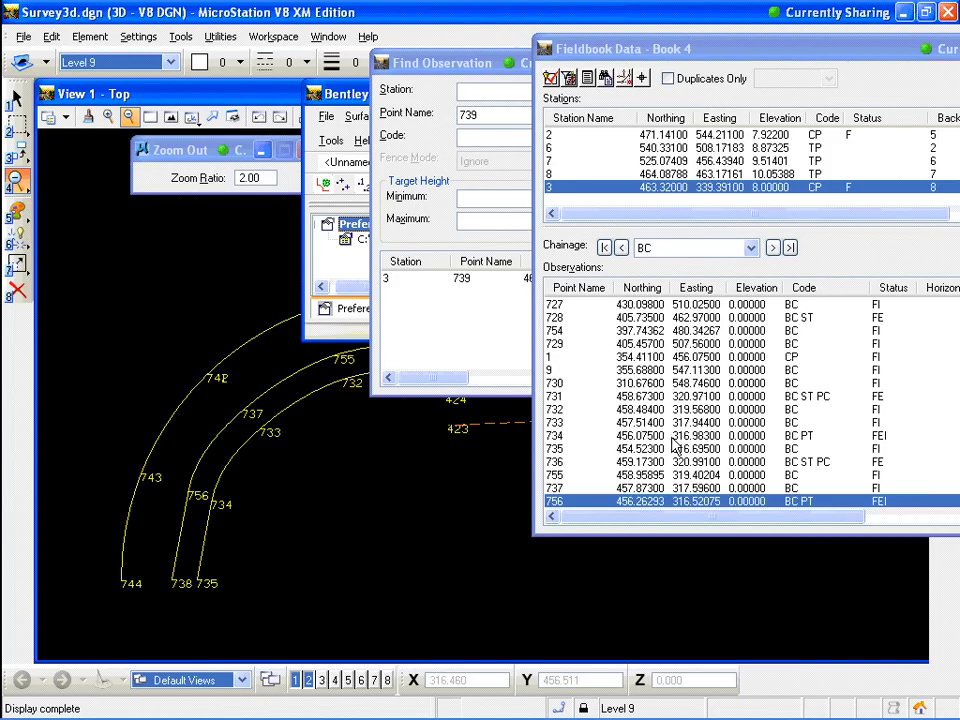
Edit observation 743, set its code to BC PT, apply, and close the editor
{"action": "key", "text": "Down"}
{"action": "key", "text": "Down"}
{"action": "key", "text": "Down"}
{"action": "key", "text": "Down"}
{"action": "key", "text": "Down"}
{"action": "key", "text": "Down"}
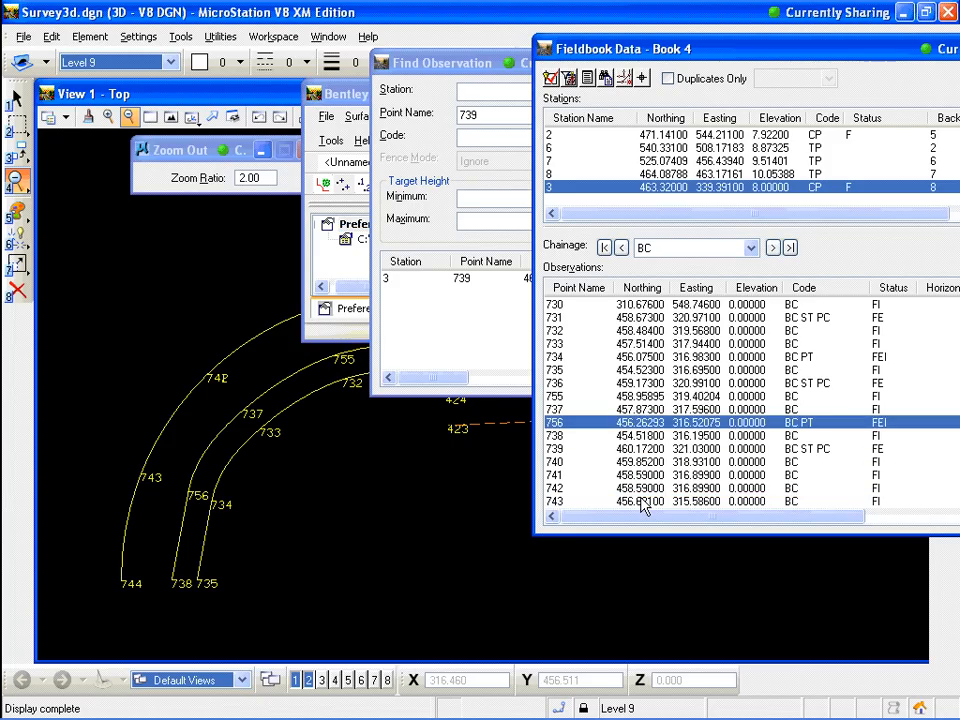
{"action": "double_click", "coordinate": [630, 503]}
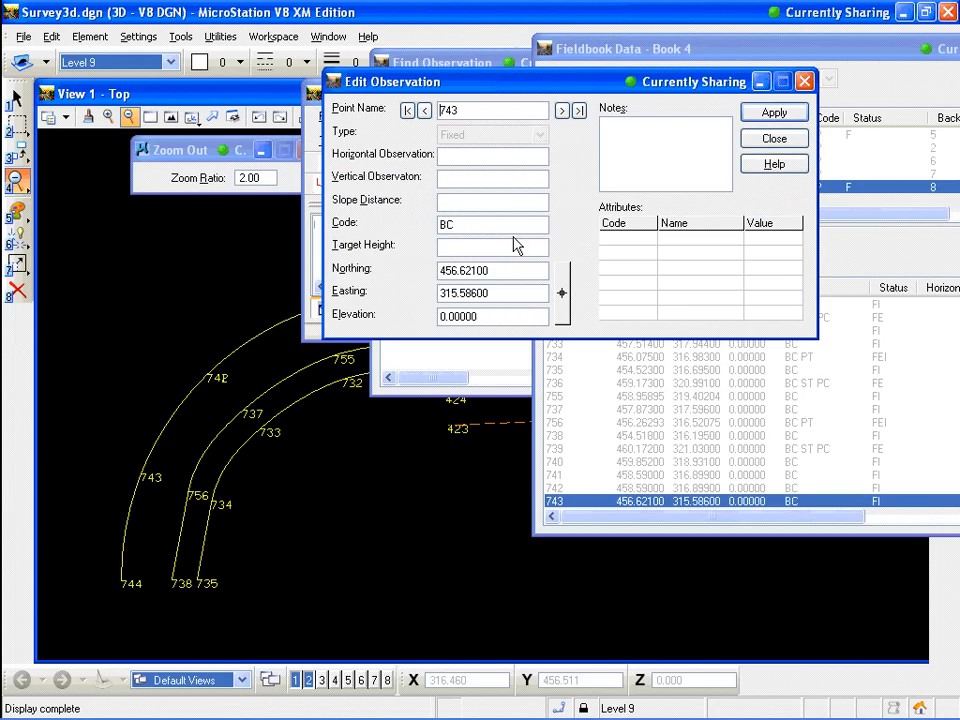
{"action": "type", "text": "PT"}
{"action": "left_click", "coordinate": [786, 111]}
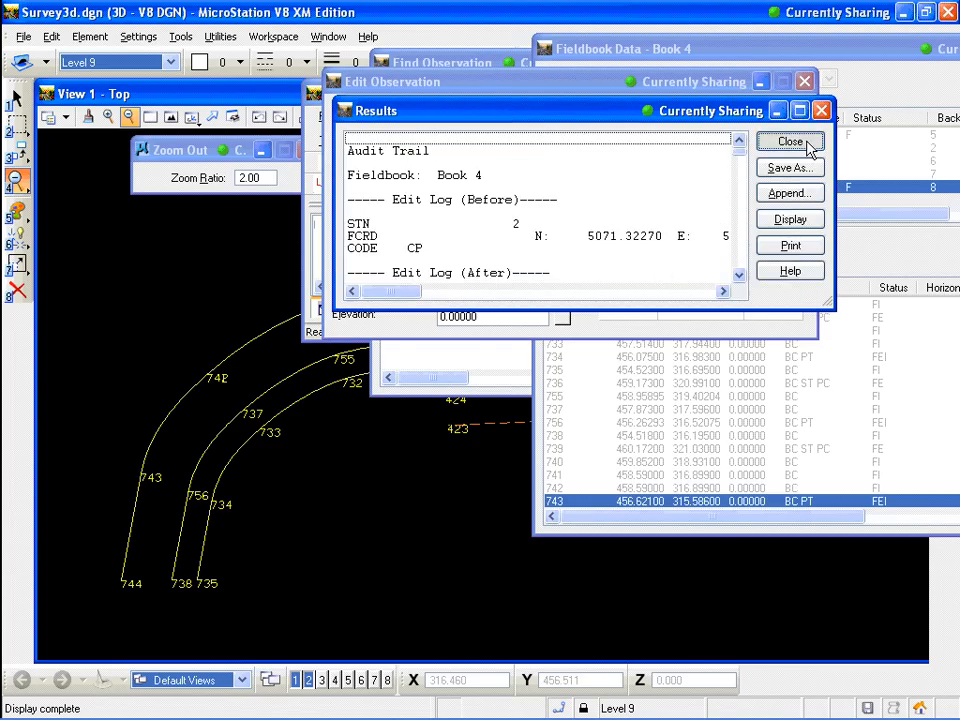
{"action": "left_click", "coordinate": [805, 145]}
{"action": "left_click", "coordinate": [218, 484]}
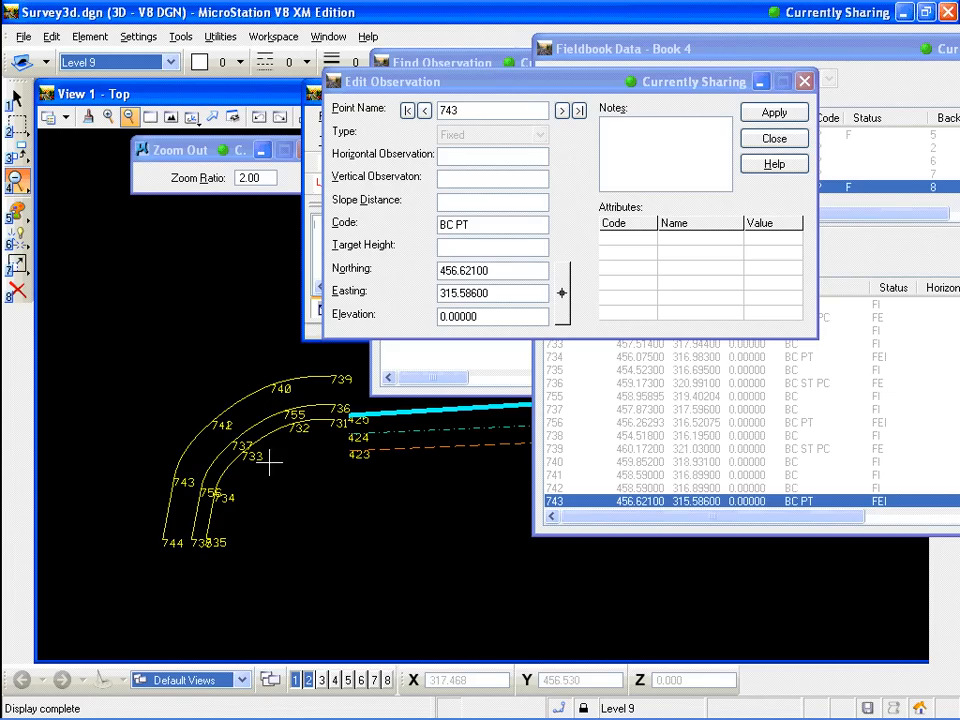
{"action": "left_click", "coordinate": [777, 141]}
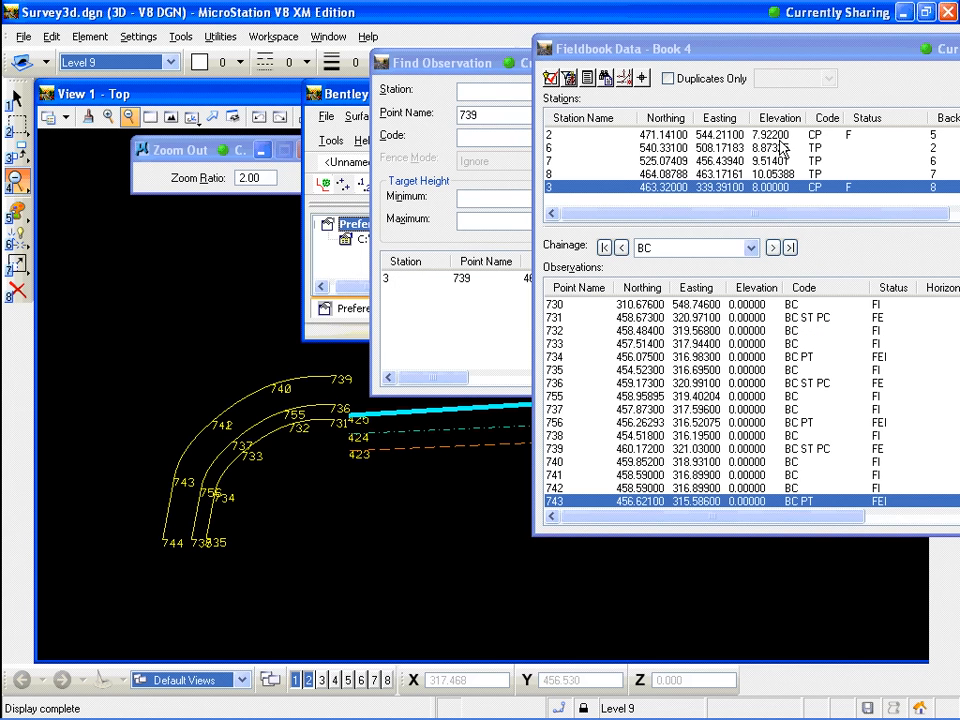
{"action": "left_click_drag", "start_coordinate": [864, 45], "coordinate": [584, 42]}
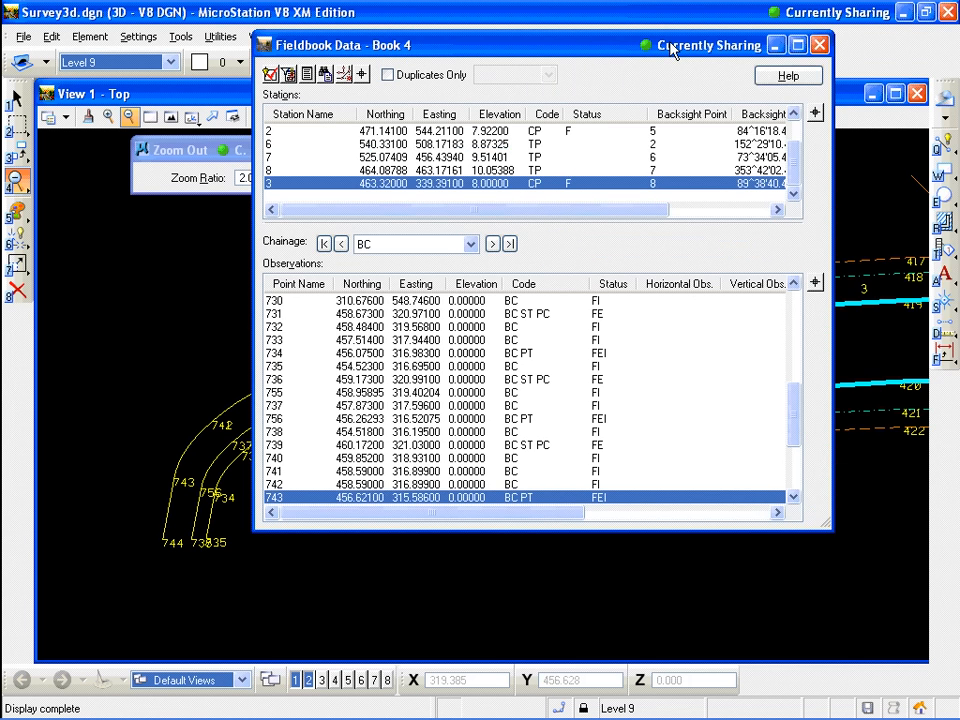
{"action": "left_click_drag", "start_coordinate": [673, 50], "coordinate": [885, 197]}
{"action": "left_click", "coordinate": [618, 120]}
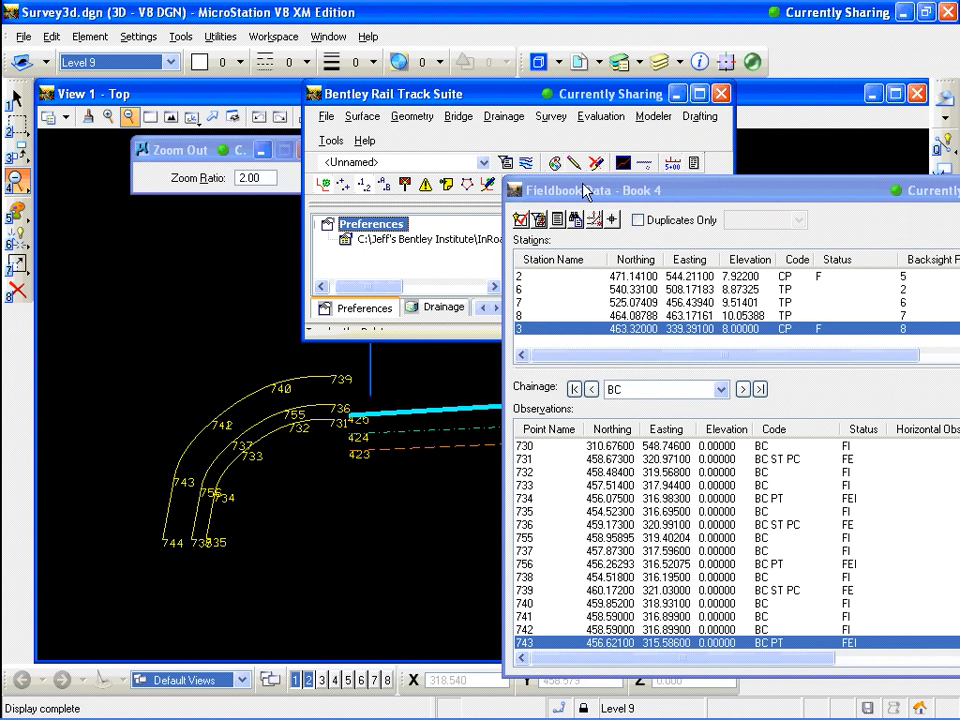
{"action": "left_click", "coordinate": [551, 116]}
{"action": "mouse_move", "coordinate": [594, 137]}
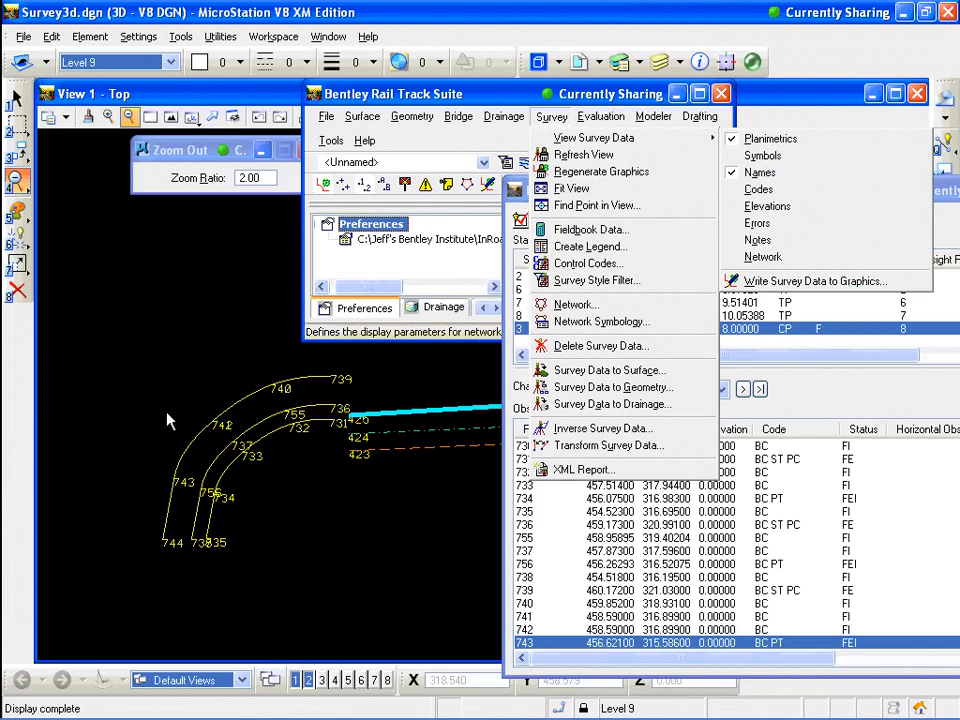
{"action": "left_click", "coordinate": [830, 95]}
{"action": "left_click", "coordinate": [232, 392]}
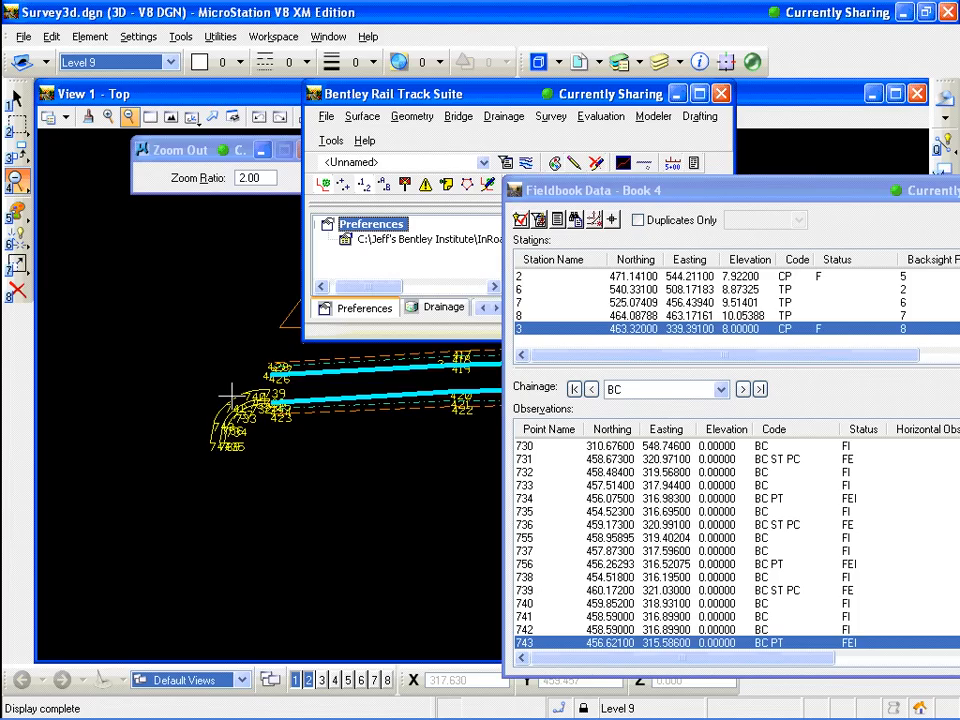
Zoom and pan around the drawing to examine the surveyed points and traverse lines
{"action": "left_click", "coordinate": [232, 392]}
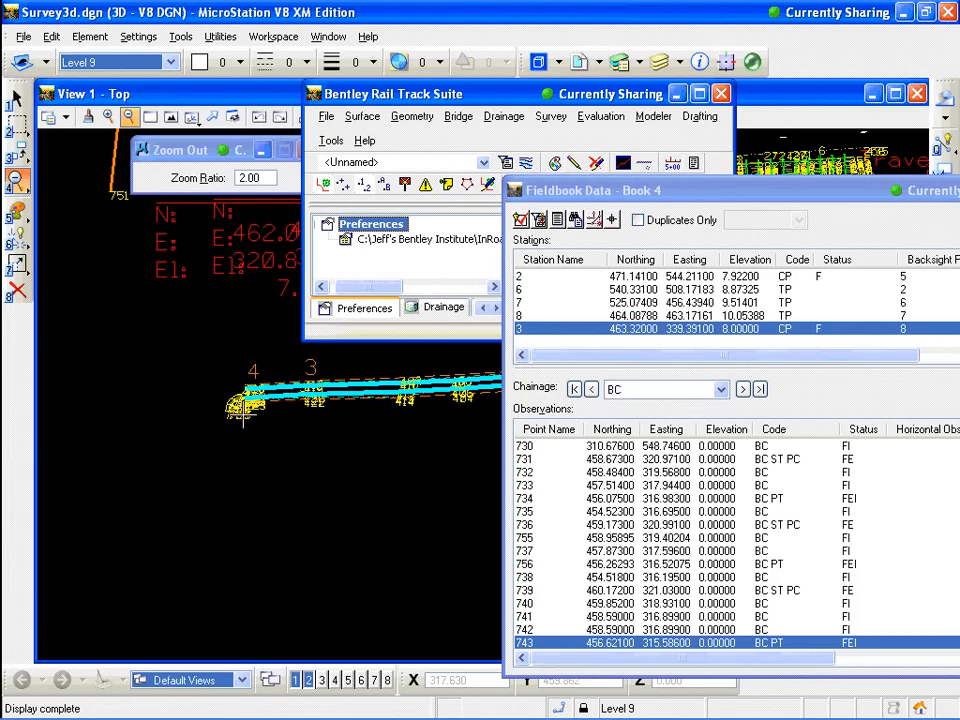
{"action": "scroll", "coordinate": [241, 396], "scroll_direction": "up", "scroll_amount": 5}
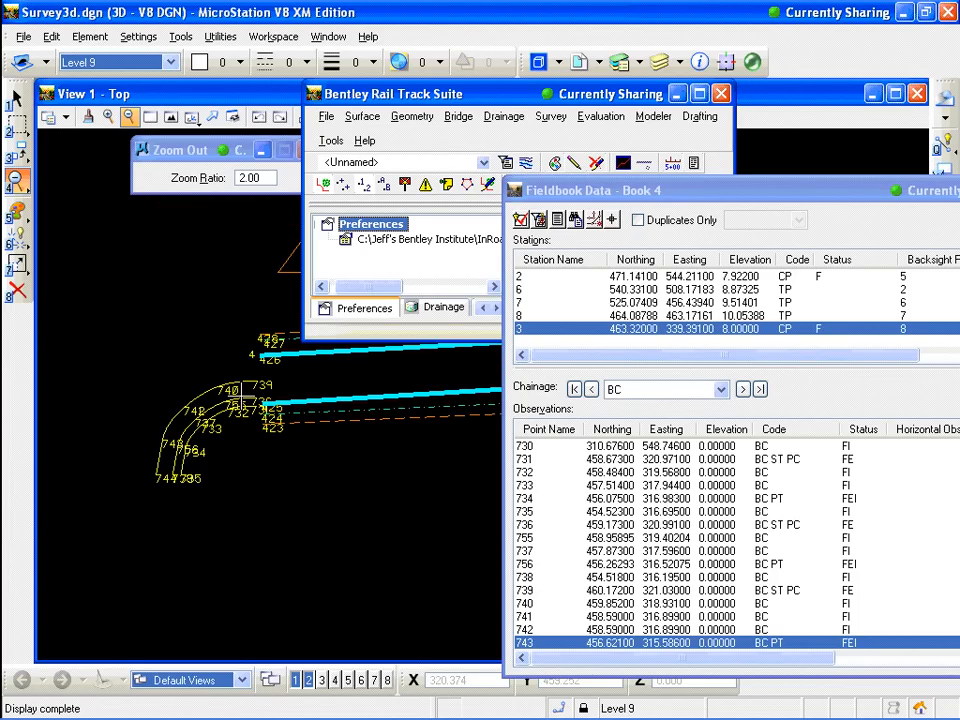
{"action": "left_click", "coordinate": [233, 402]}
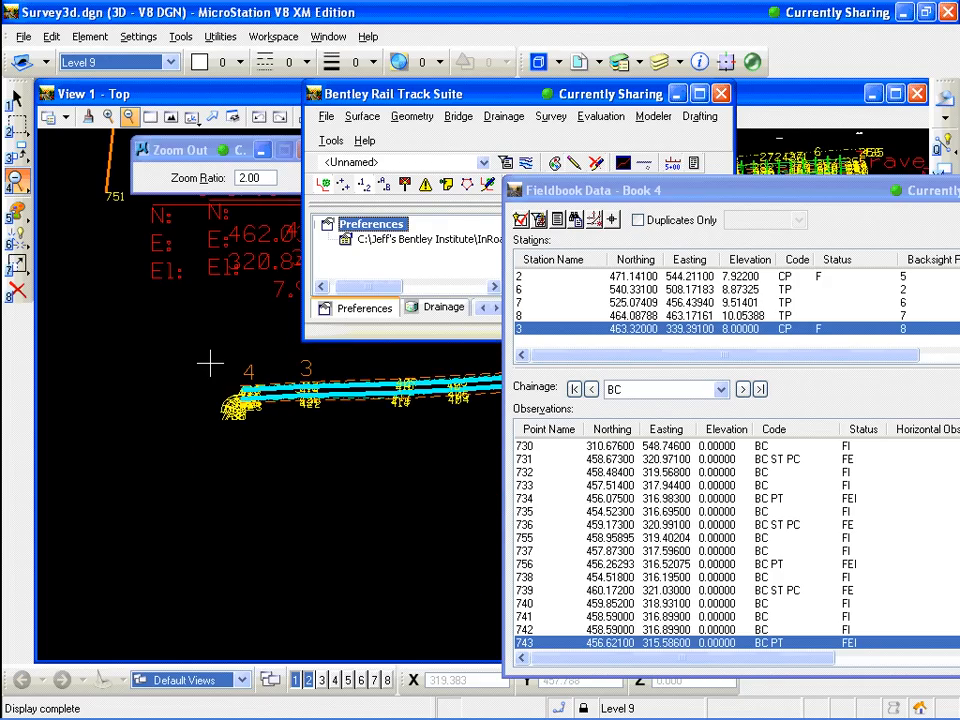
{"action": "scroll", "coordinate": [210, 364], "scroll_direction": "down", "scroll_amount": 2}
{"action": "scroll", "coordinate": [167, 242], "scroll_direction": "up", "scroll_amount": 1}
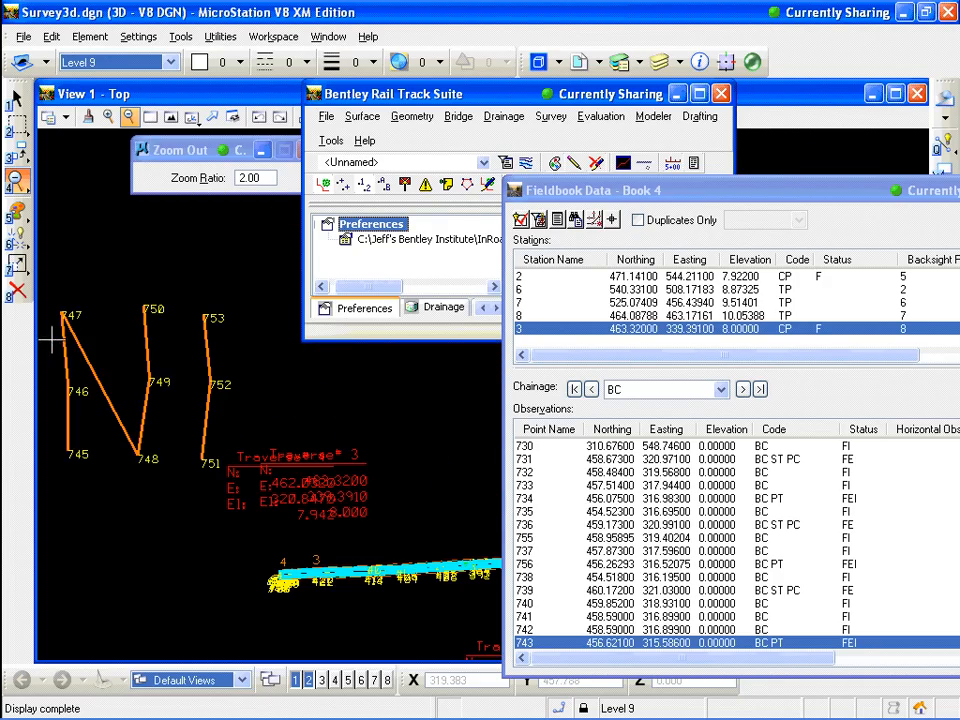
{"action": "scroll", "coordinate": [81, 336], "scroll_direction": "up", "scroll_amount": 1}
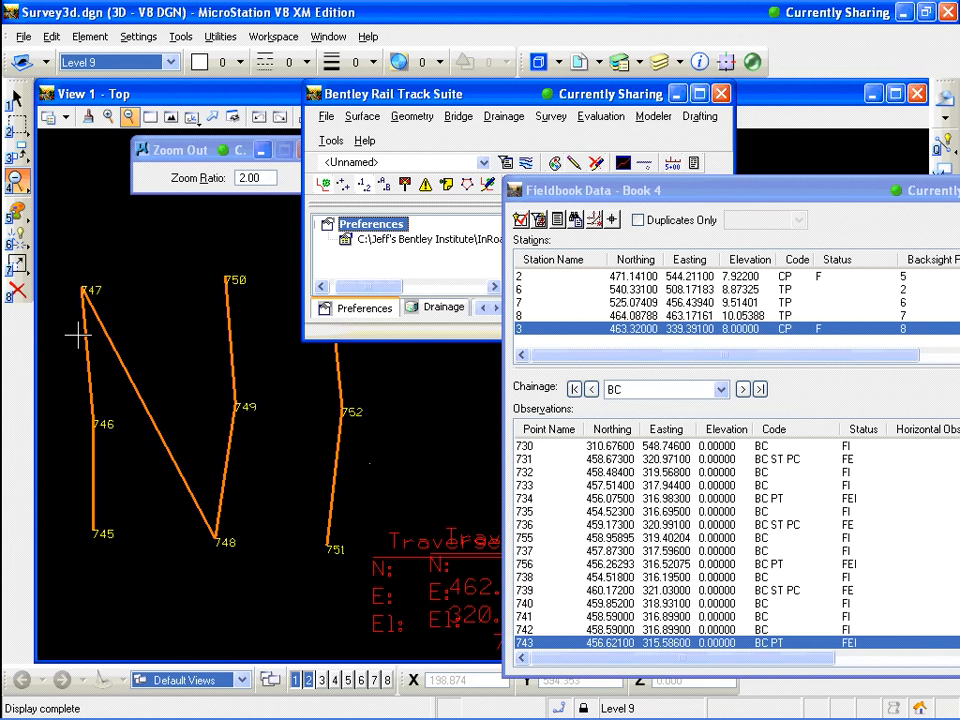
{"action": "scroll", "coordinate": [82, 334], "scroll_direction": "down", "scroll_amount": 3}
{"action": "scroll", "coordinate": [405, 526], "scroll_direction": "up", "scroll_amount": 3}
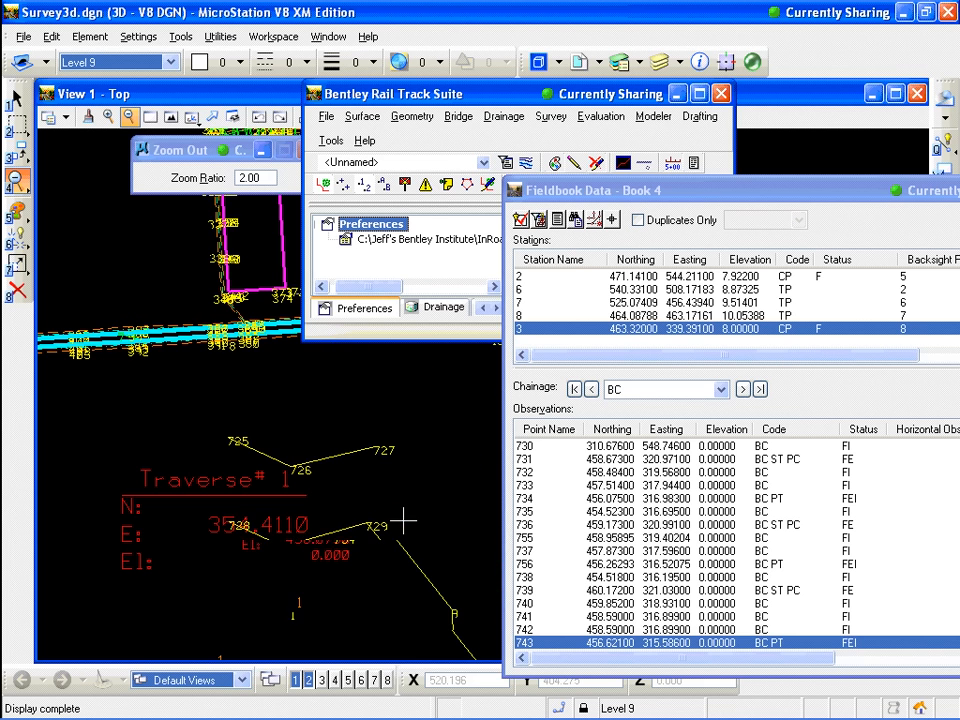
Move the fieldbook window aside and search the observations for point 754
{"action": "left_click_drag", "start_coordinate": [793, 195], "coordinate": [648, 63]}
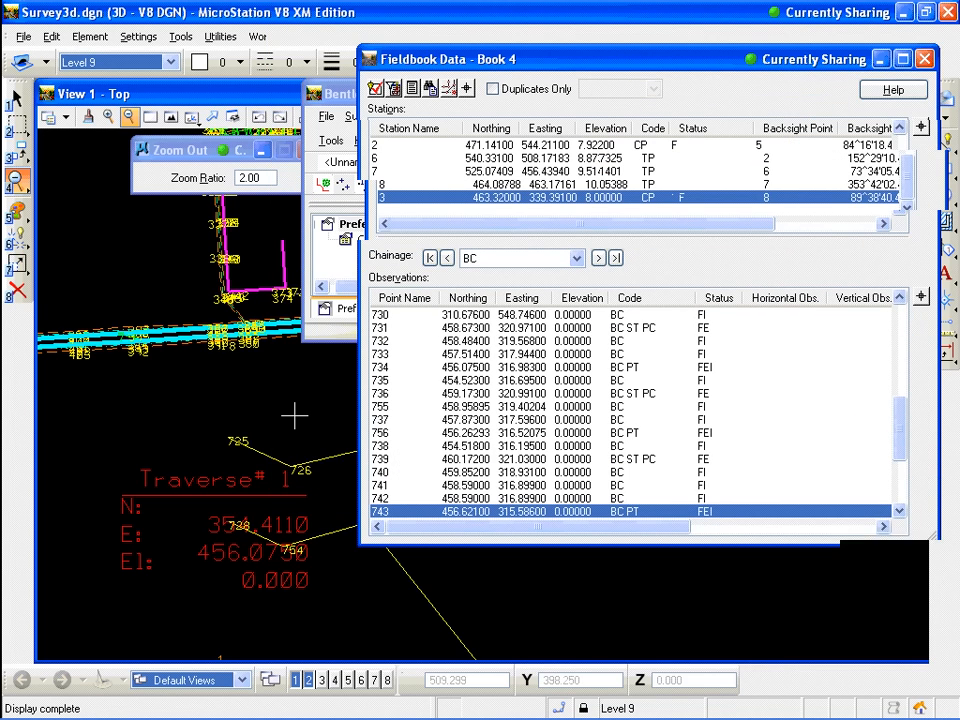
{"action": "scroll", "coordinate": [905, 450], "scroll_direction": "down", "scroll_amount": 3}
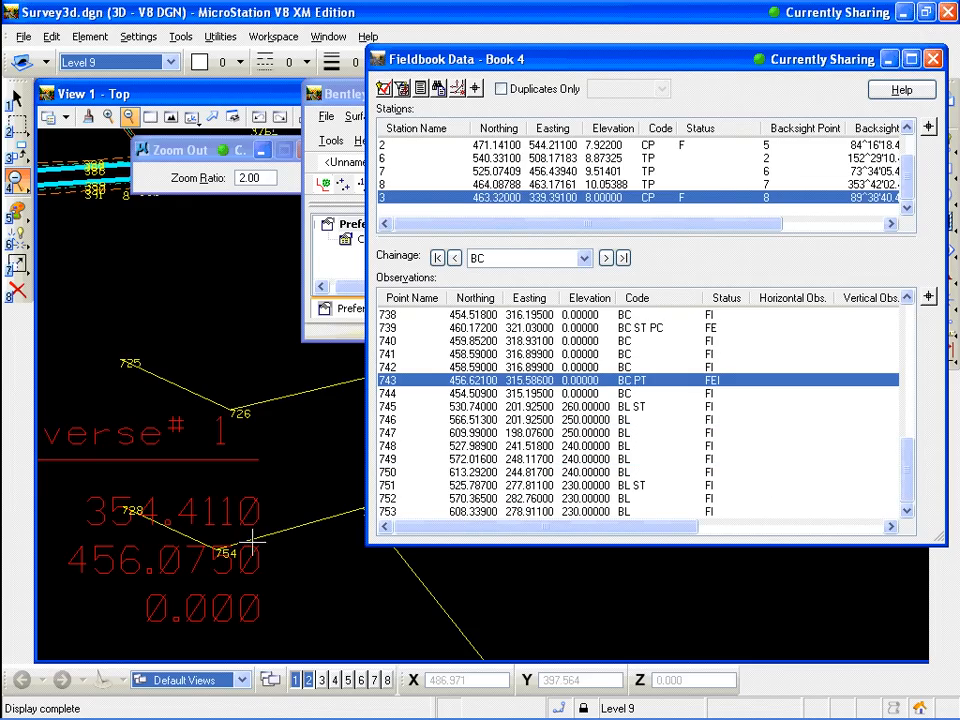
{"action": "right_click", "coordinate": [392, 383]}
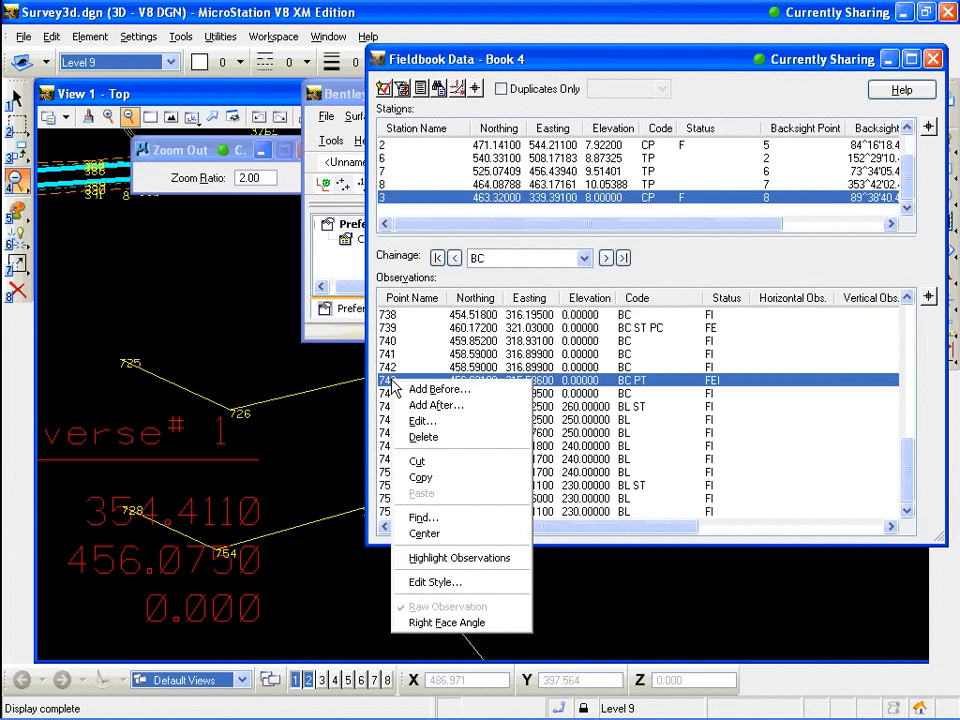
{"action": "left_click", "coordinate": [452, 519]}
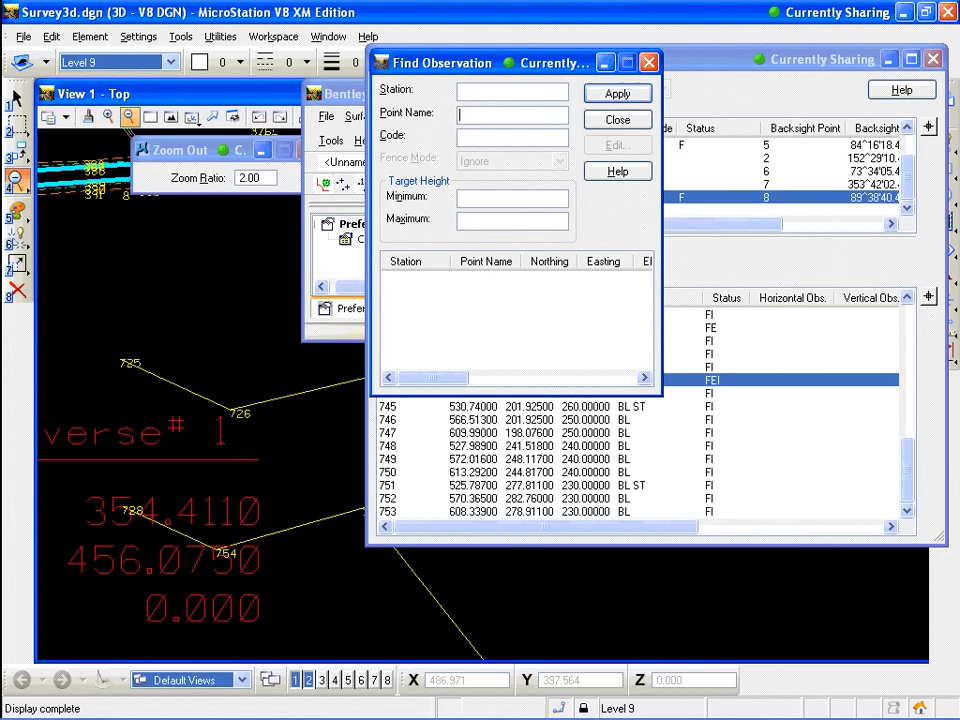
{"action": "type", "text": "754"}
{"action": "left_click", "coordinate": [617, 95]}
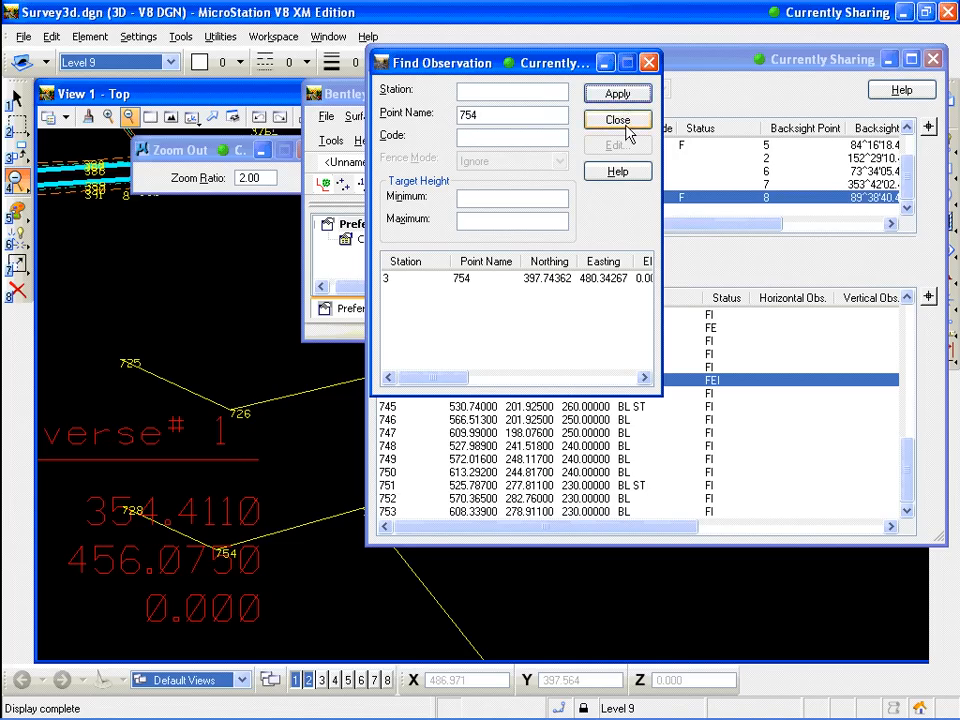
{"action": "left_click", "coordinate": [619, 121]}
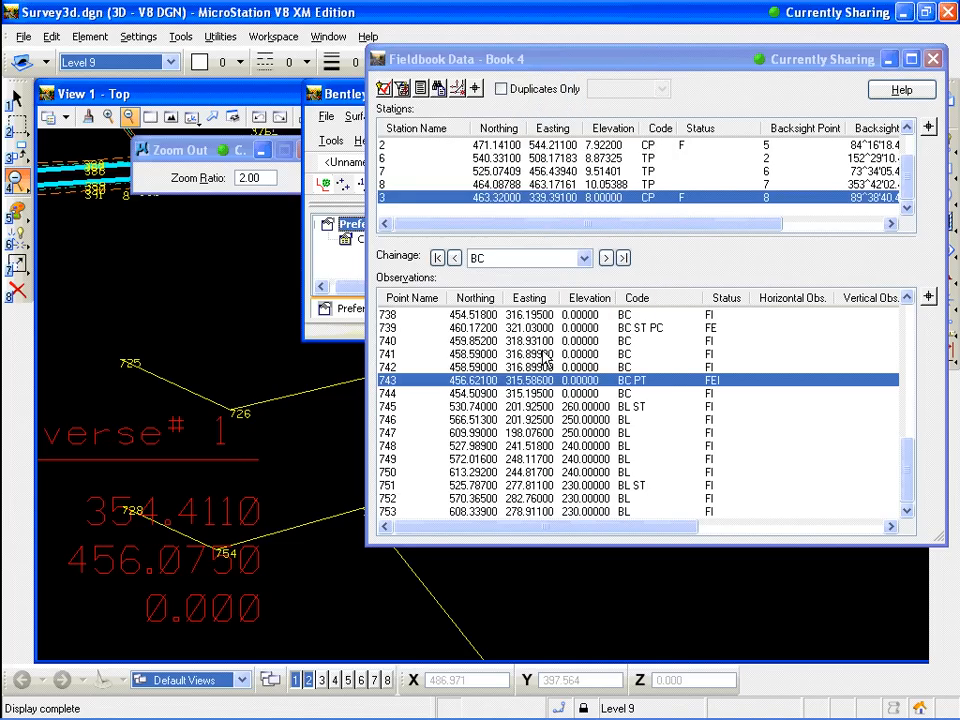
Locate observation 754 through Find and delete it from the fieldbook, confirming the deletion
{"action": "right_click", "coordinate": [405, 383]}
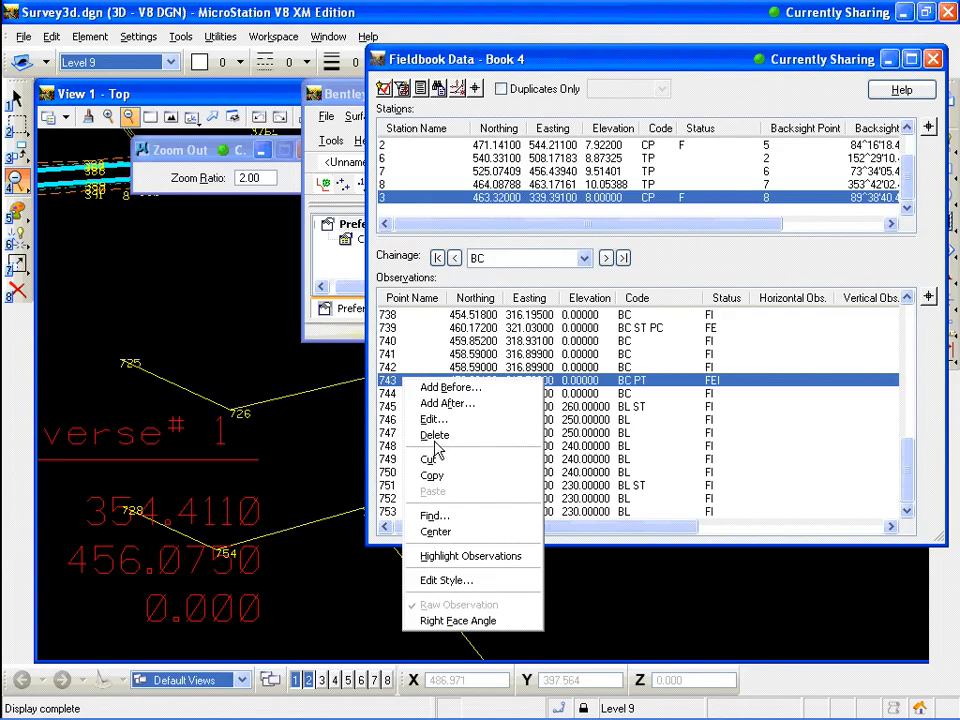
{"action": "left_click", "coordinate": [452, 524]}
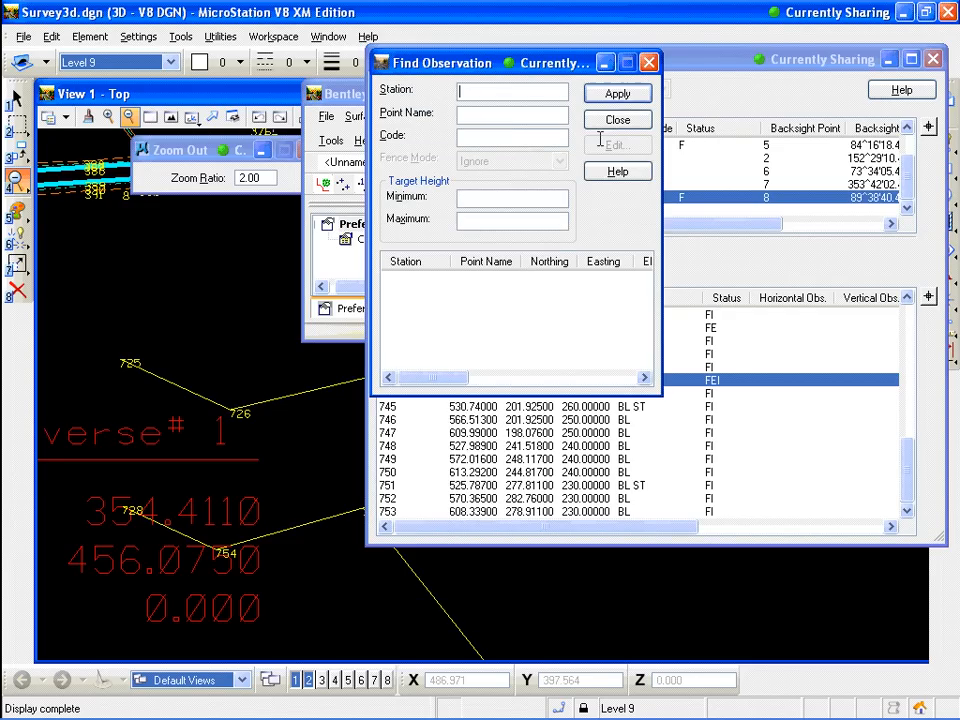
{"action": "left_click", "coordinate": [506, 116]}
{"action": "type", "text": "754"}
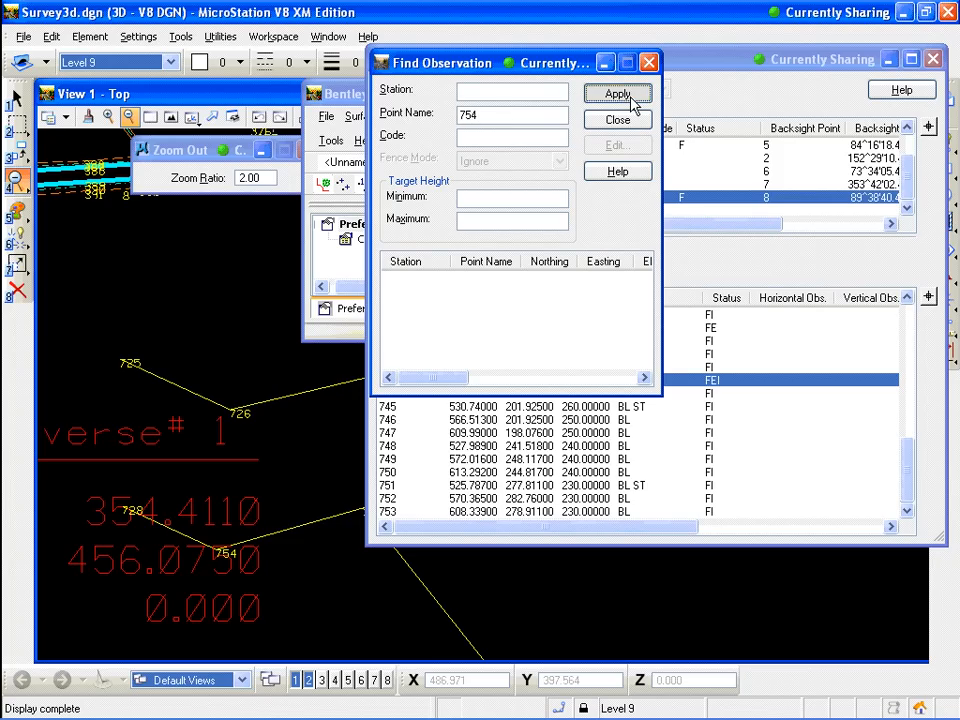
{"action": "left_click", "coordinate": [617, 94]}
{"action": "left_click", "coordinate": [396, 284]}
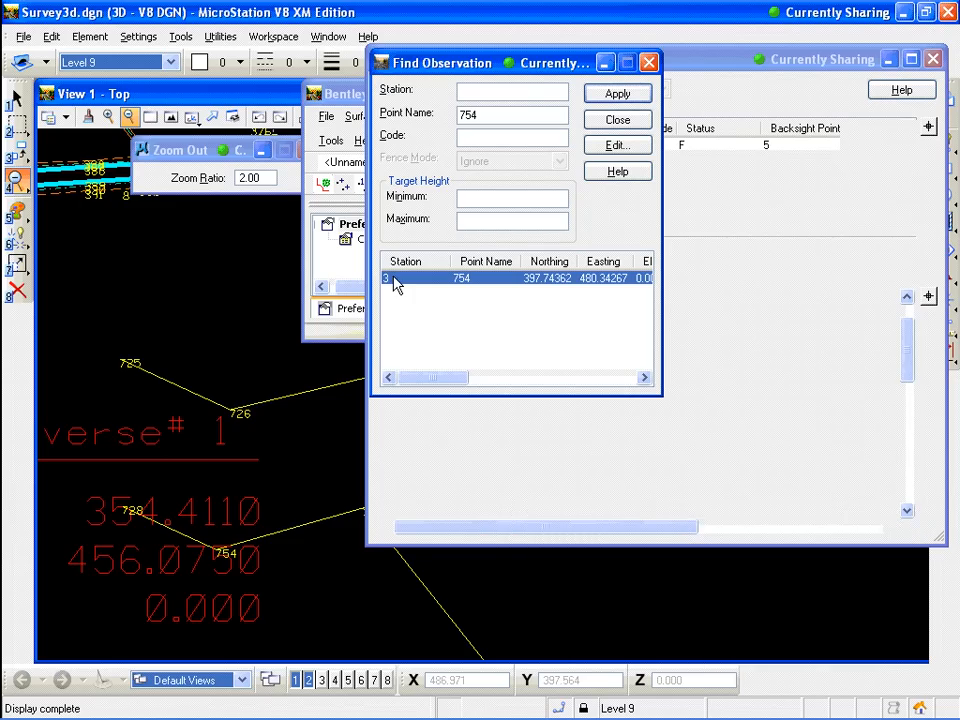
{"action": "left_click", "coordinate": [628, 124]}
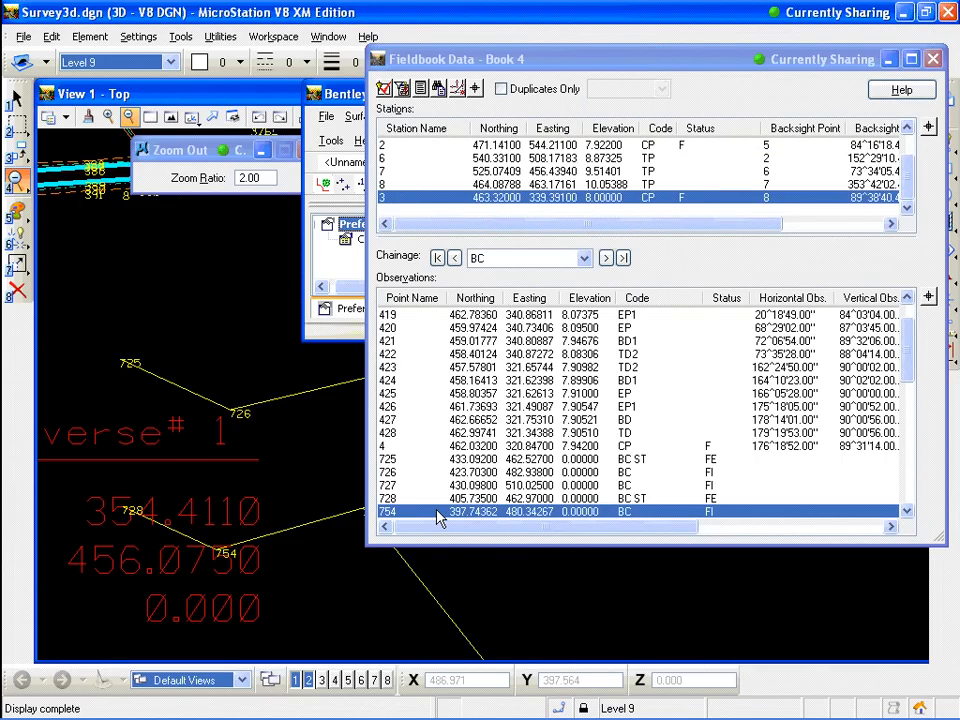
{"action": "right_click", "coordinate": [440, 517]}
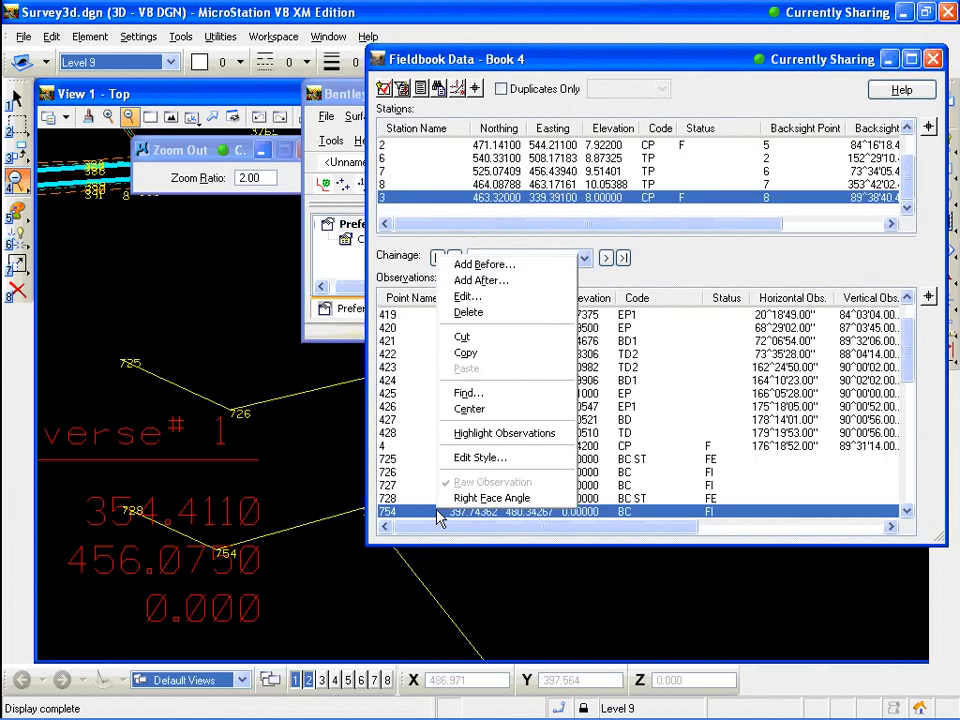
{"action": "left_click", "coordinate": [497, 314]}
{"action": "left_click", "coordinate": [447, 416]}
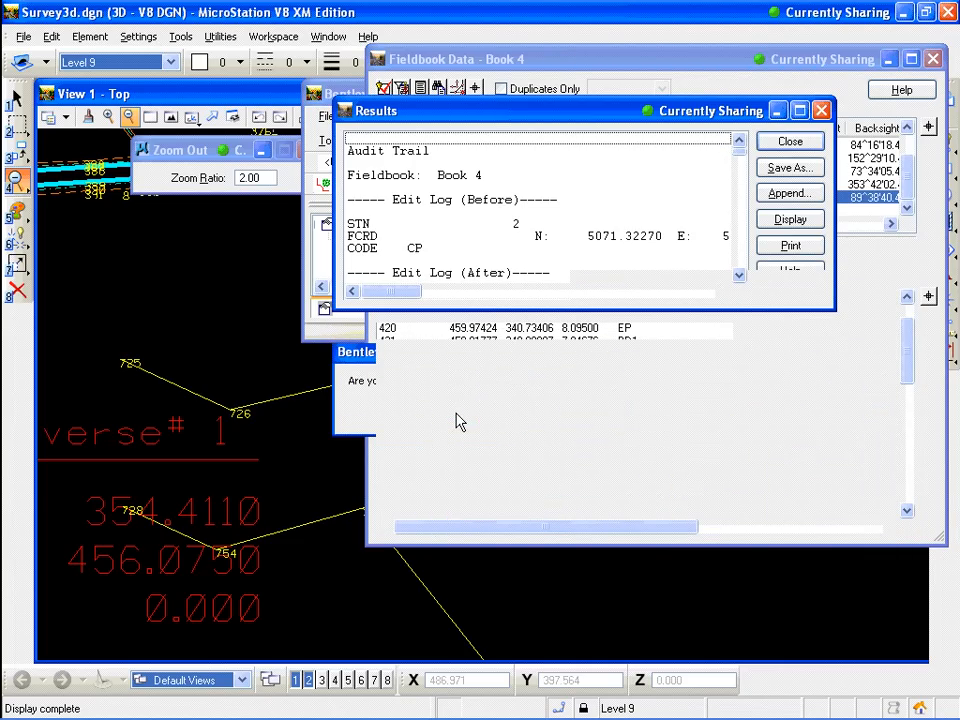
{"action": "left_click", "coordinate": [790, 141]}
Reposition the fieldbook window and review the Control Codes table without changing it
{"action": "mouse_move", "coordinate": [705, 58]}
{"action": "left_mouse_down"}
{"action": "mouse_move", "coordinate": [626, 56]}
{"action": "mouse_move", "coordinate": [665, 36]}
{"action": "mouse_move", "coordinate": [700, 34]}
{"action": "left_mouse_up"}
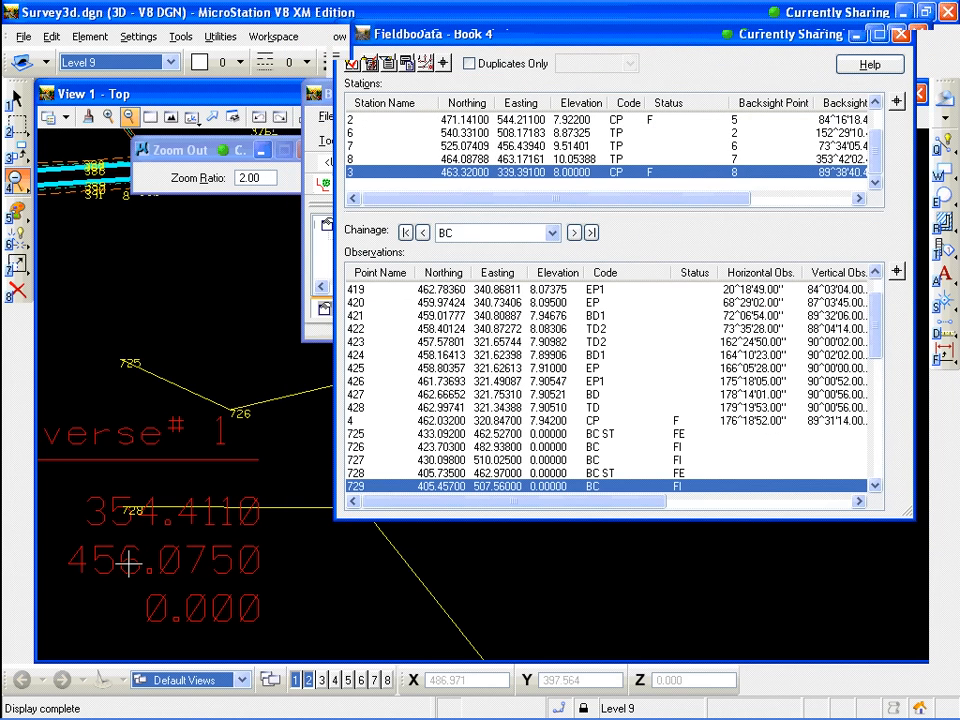
{"action": "left_click_drag", "start_coordinate": [515, 40], "coordinate": [611, 35]}
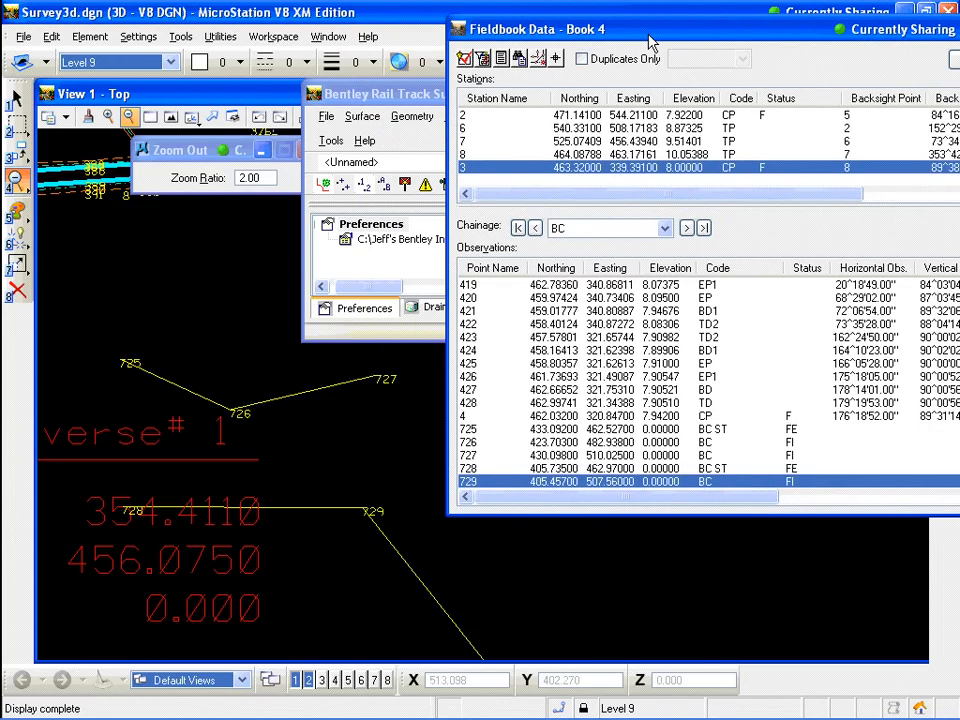
{"action": "left_click_drag", "start_coordinate": [651, 42], "coordinate": [629, 40]}
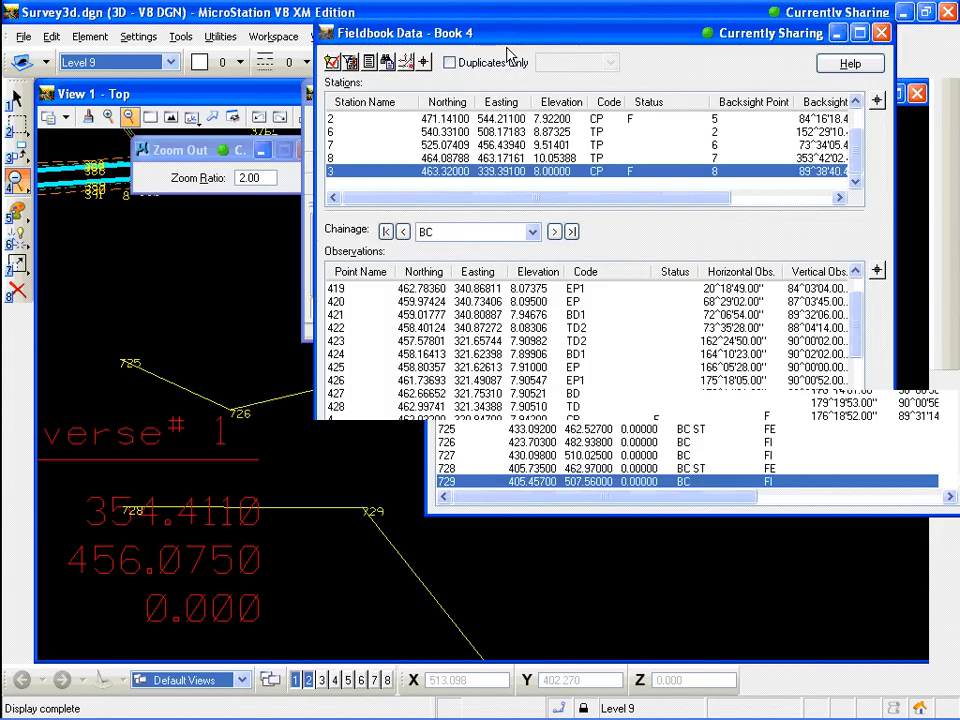
{"action": "left_click", "coordinate": [551, 60]}
{"action": "left_click", "coordinate": [561, 261]}
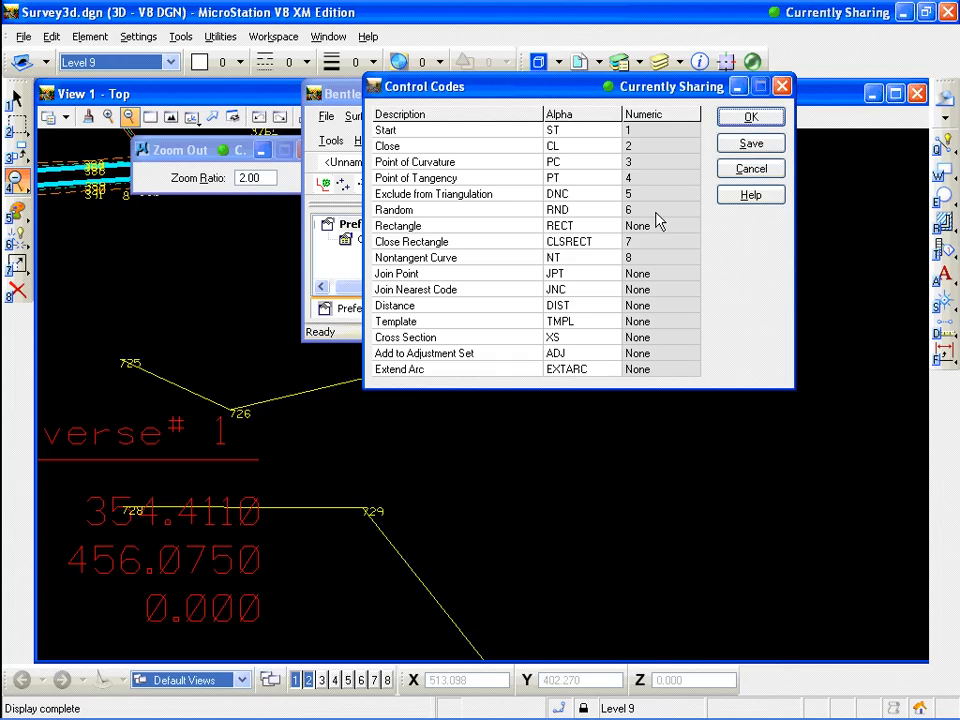
{"action": "left_click", "coordinate": [751, 169]}
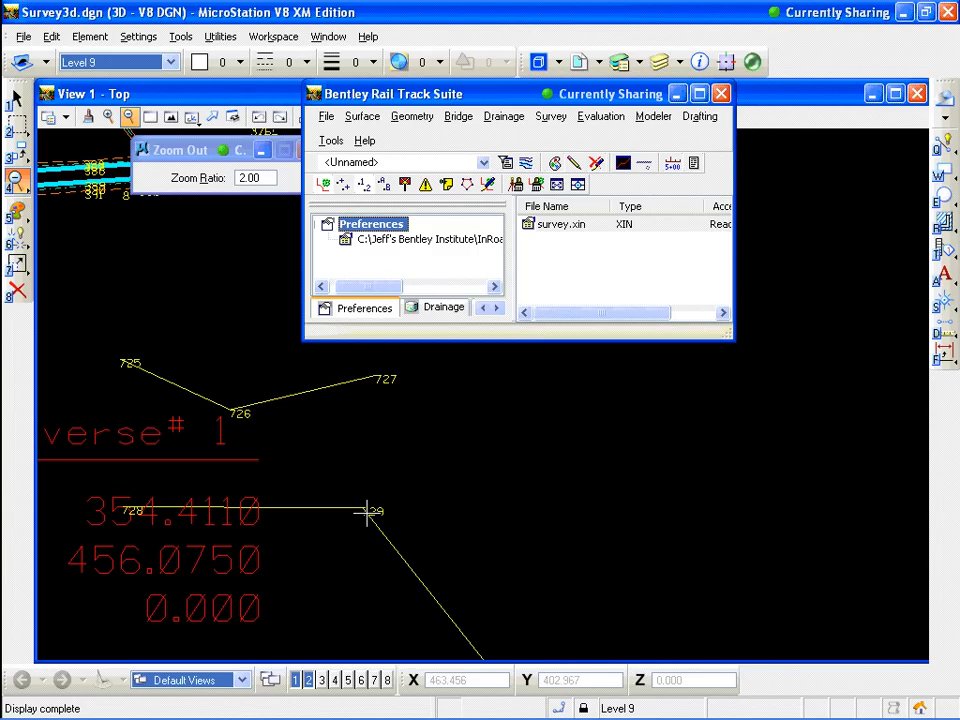
Reopen the Fieldbook Data for Book 4 and select station 3 to list its observations
{"action": "left_click", "coordinate": [551, 117]}
{"action": "left_click", "coordinate": [588, 230]}
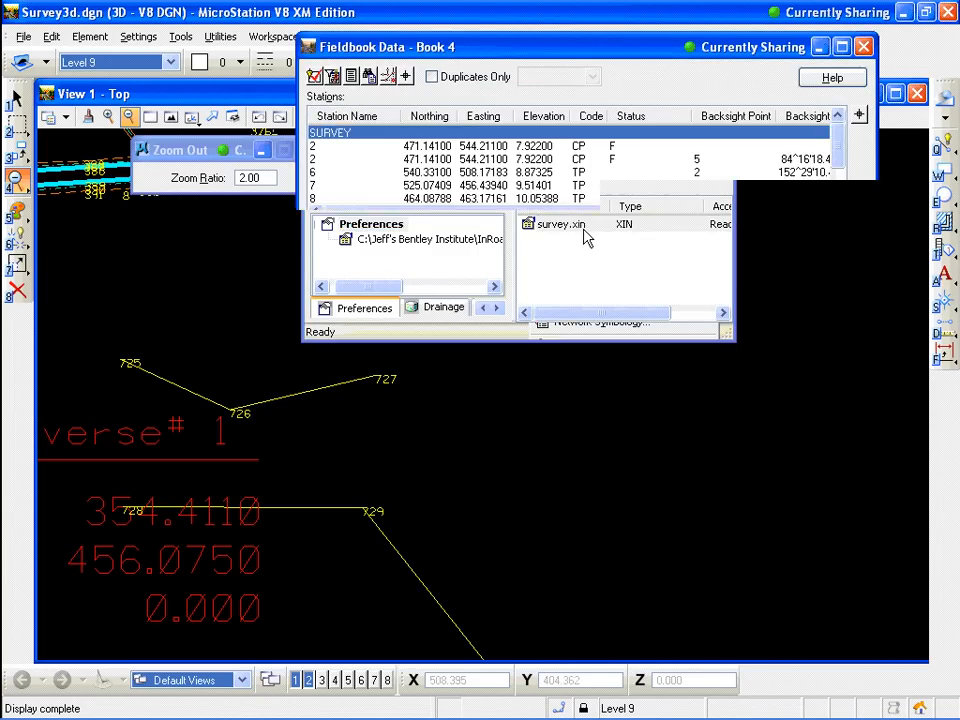
{"action": "left_click", "coordinate": [838, 197]}
{"action": "left_click", "coordinate": [566, 186]}
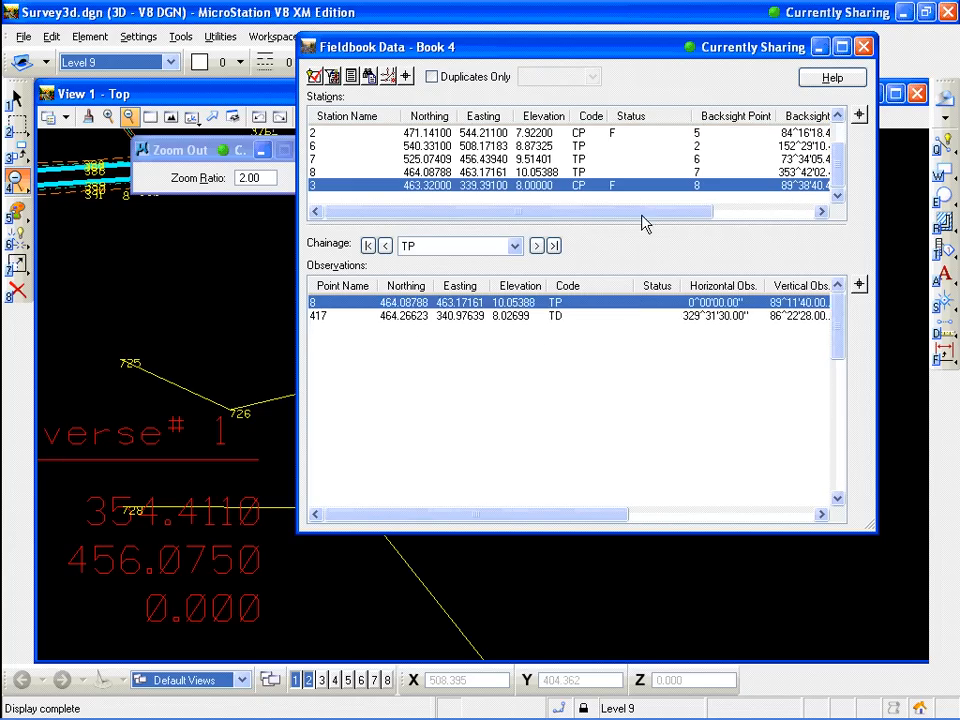
{"action": "left_click_drag", "start_coordinate": [838, 318], "coordinate": [832, 515]}
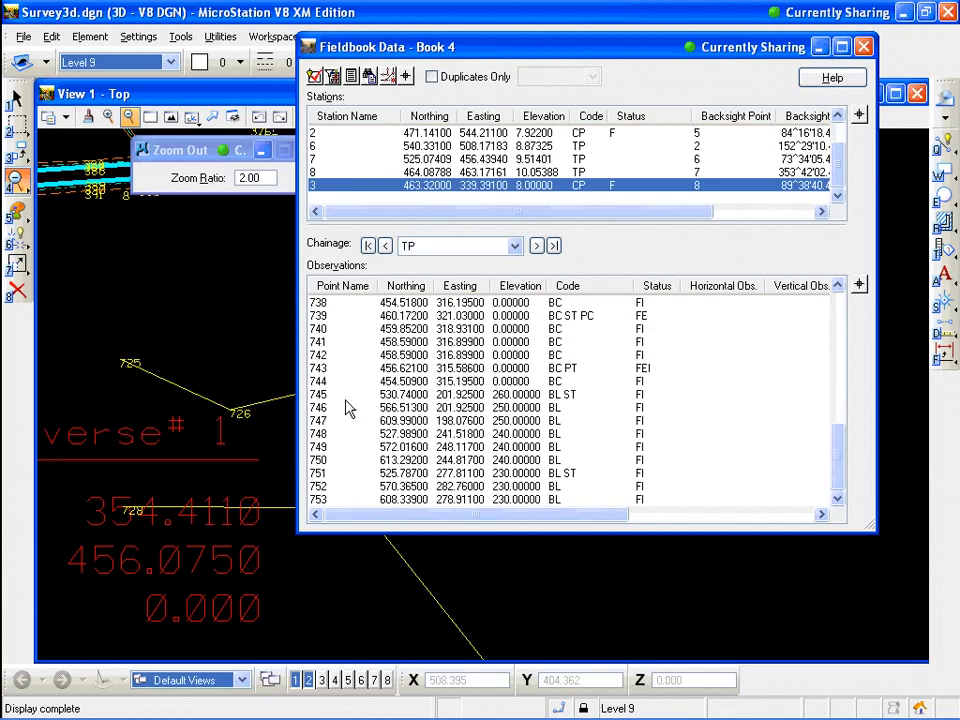
Search for observation 728 and jump to it in the observation list
{"action": "left_click", "coordinate": [333, 384]}
{"action": "right_click", "coordinate": [333, 384]}
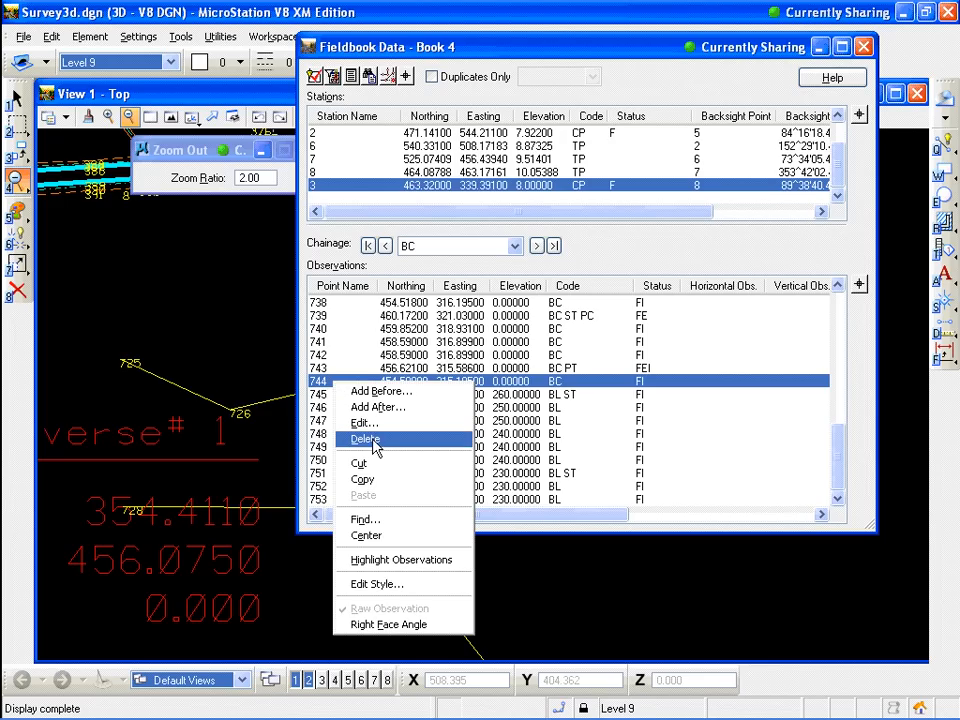
{"action": "left_click", "coordinate": [374, 521]}
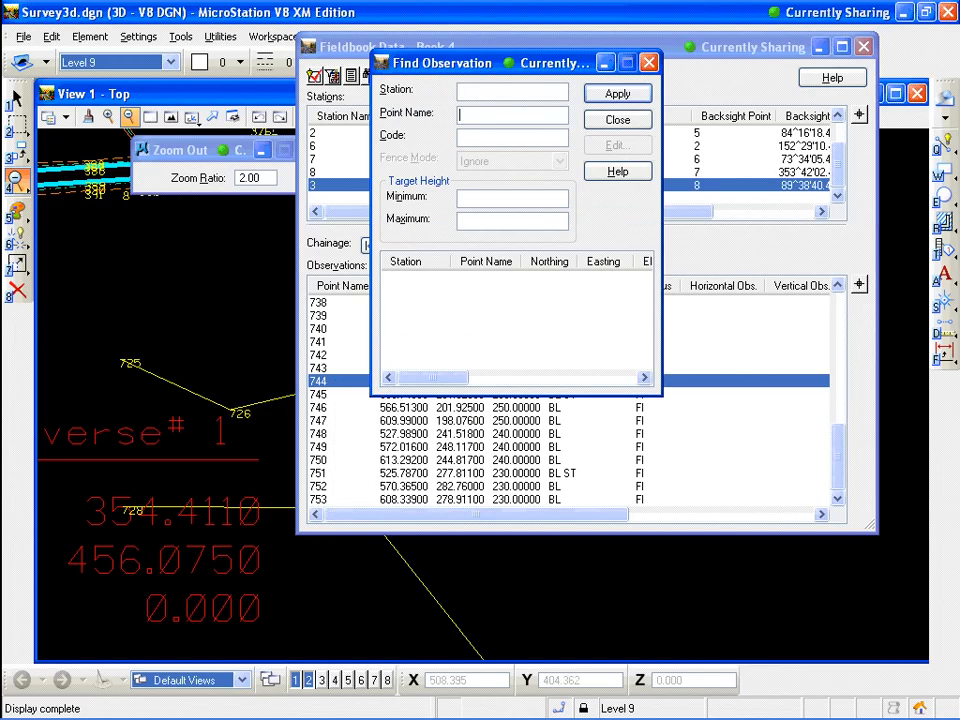
{"action": "type", "text": "728"}
{"action": "key", "text": "Return"}
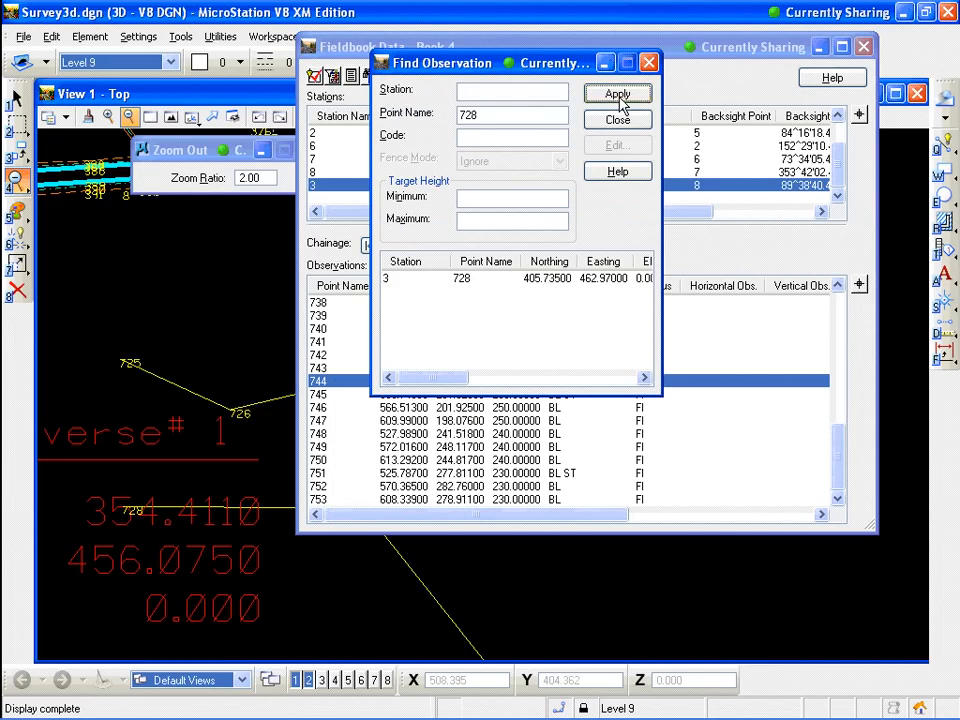
{"action": "left_click", "coordinate": [618, 121]}
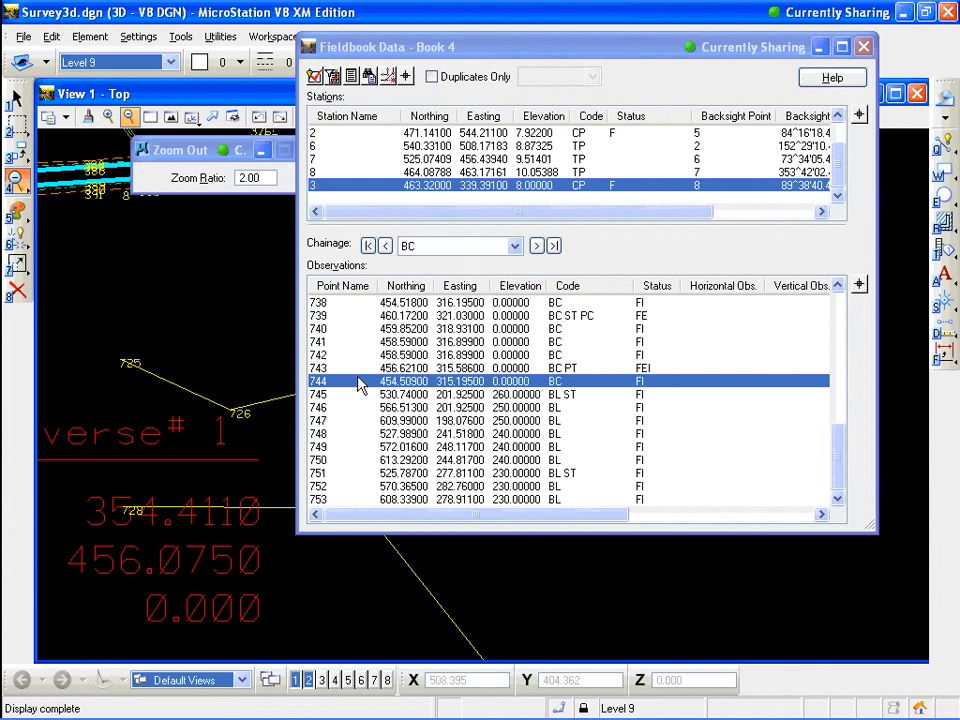
{"action": "right_click", "coordinate": [366, 432]}
{"action": "left_click", "coordinate": [396, 516]}
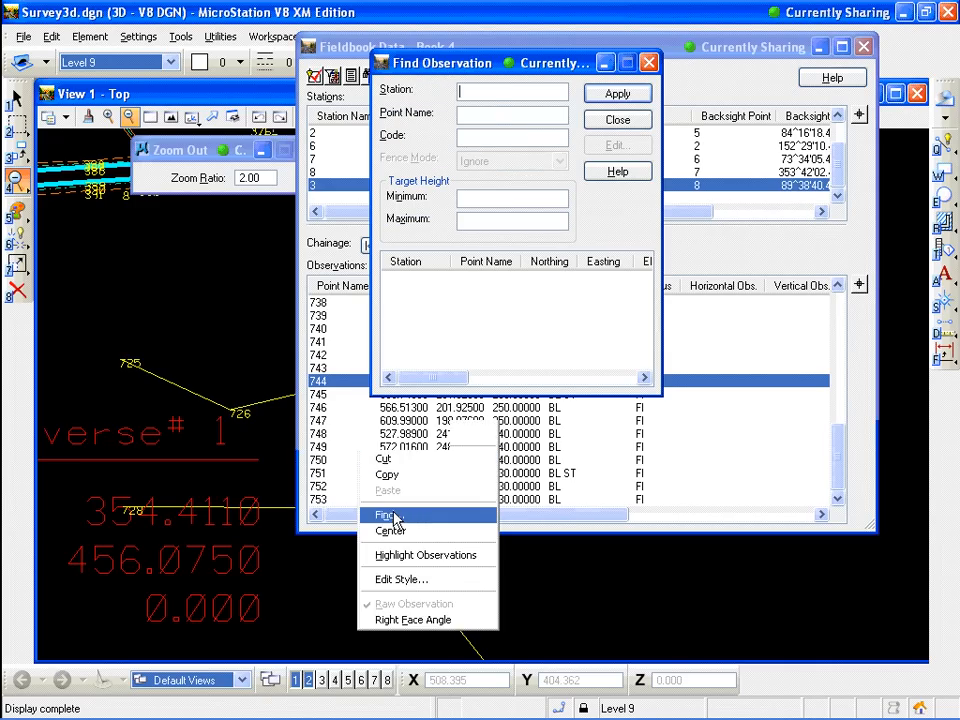
{"action": "left_click", "coordinate": [494, 116]}
{"action": "type", "text": "728"}
{"action": "key", "text": "Return"}
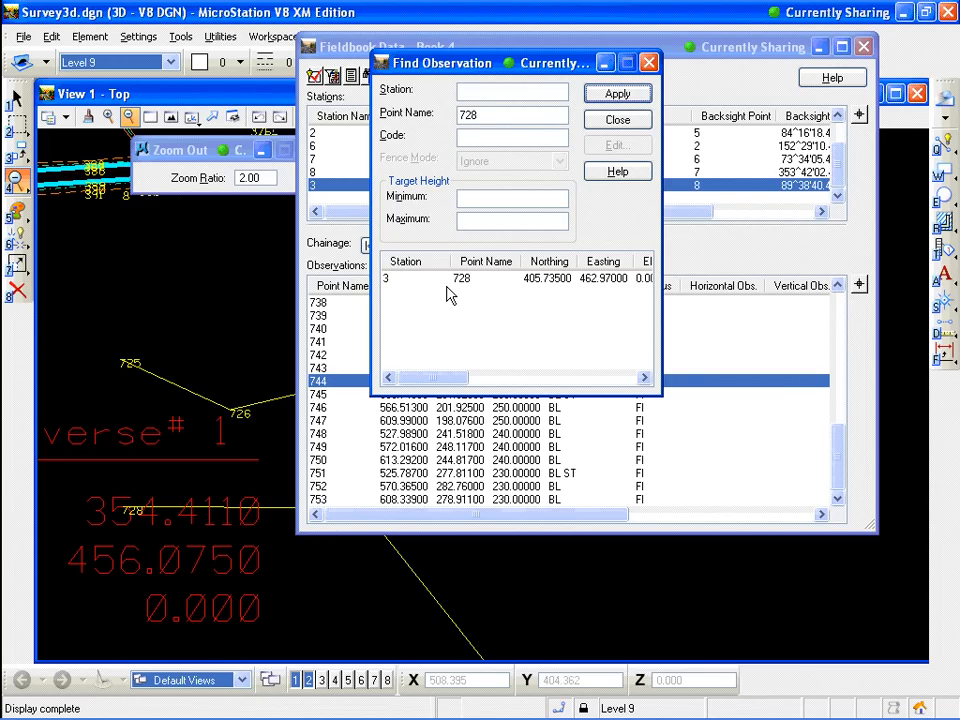
{"action": "left_click", "coordinate": [436, 285]}
{"action": "double_click", "coordinate": [436, 282]}
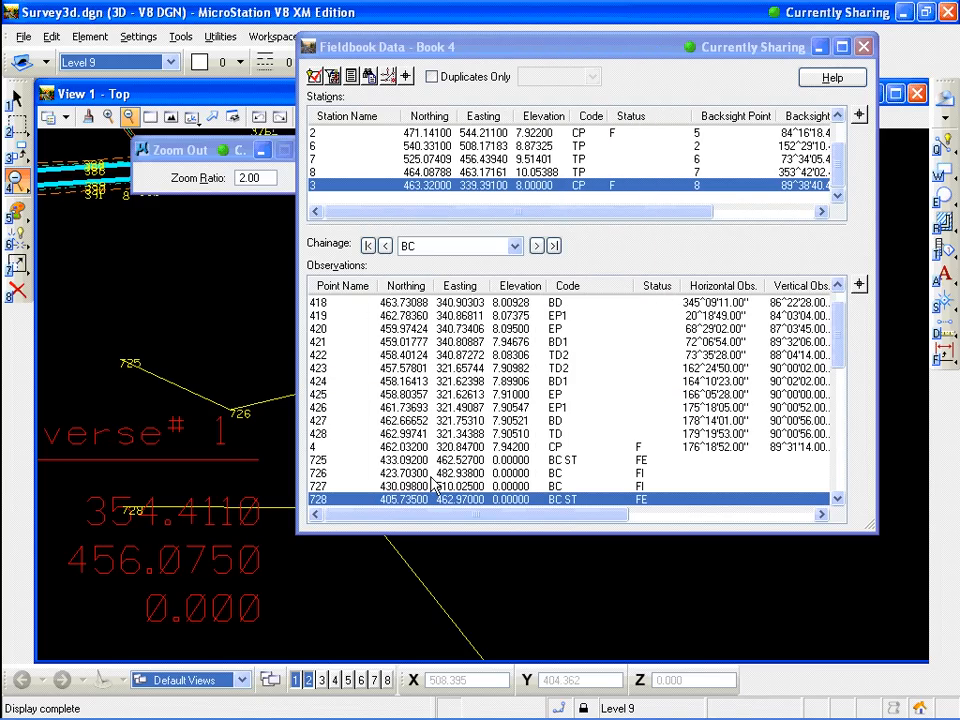
{"action": "scroll", "coordinate": [845, 492], "scroll_direction": "down", "scroll_amount": 1}
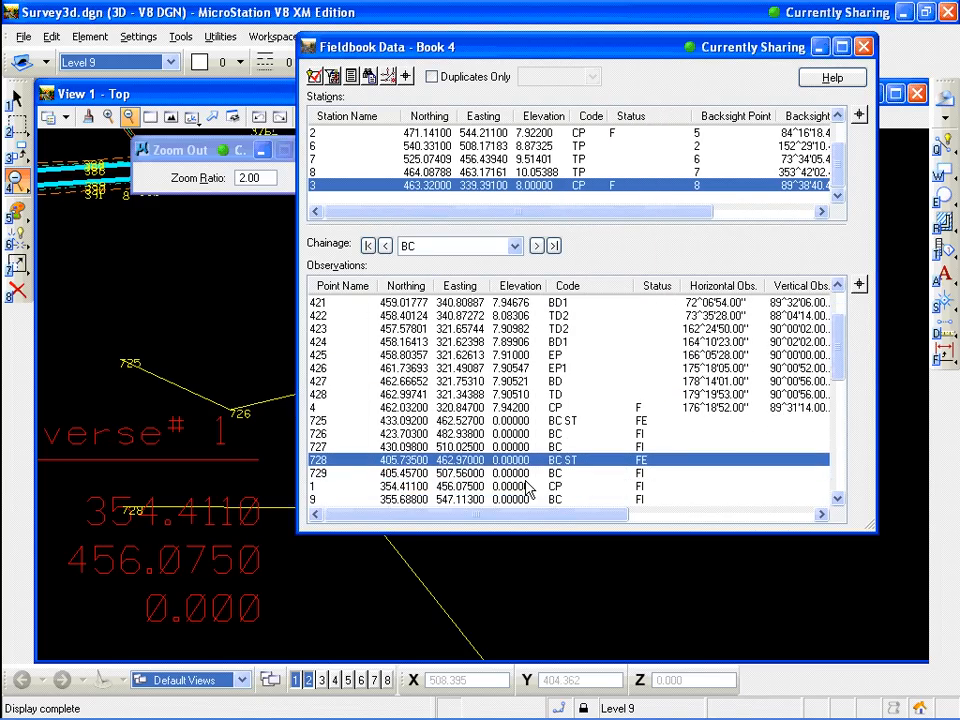
Edit observation 729 so its code reads "BC RECT 100" and apply the change
{"action": "left_click", "coordinate": [462, 476]}
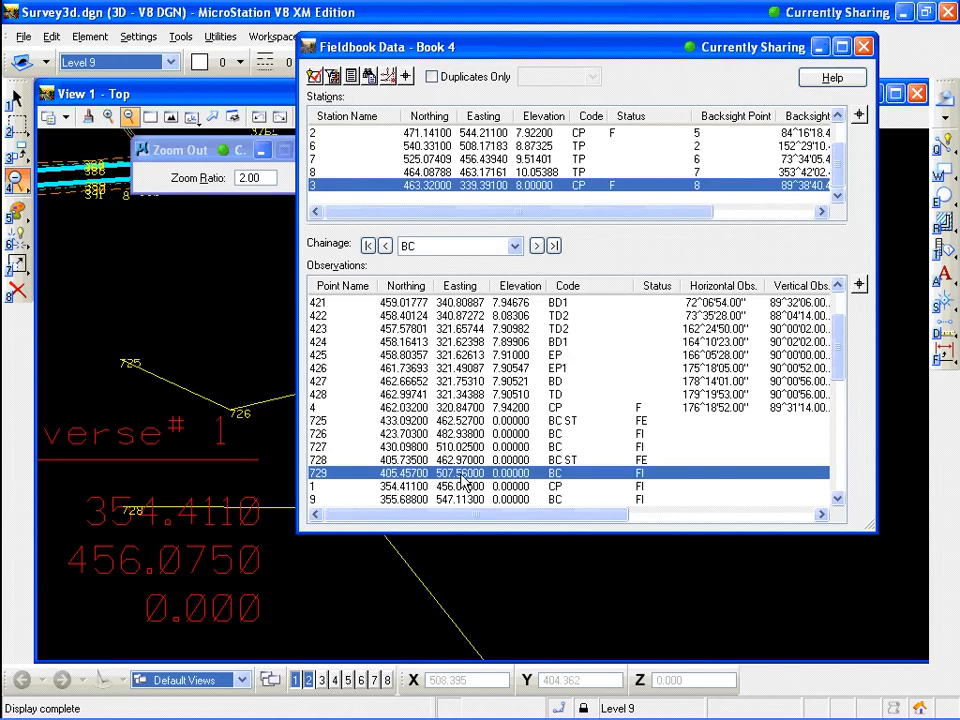
{"action": "right_click", "coordinate": [465, 483]}
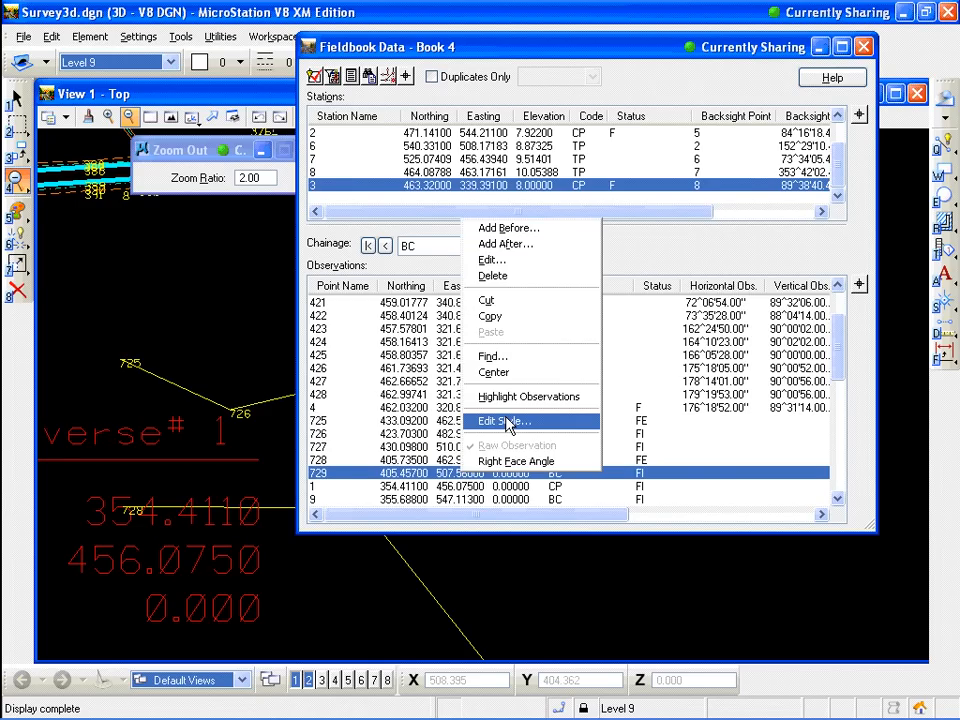
{"action": "left_click", "coordinate": [508, 262]}
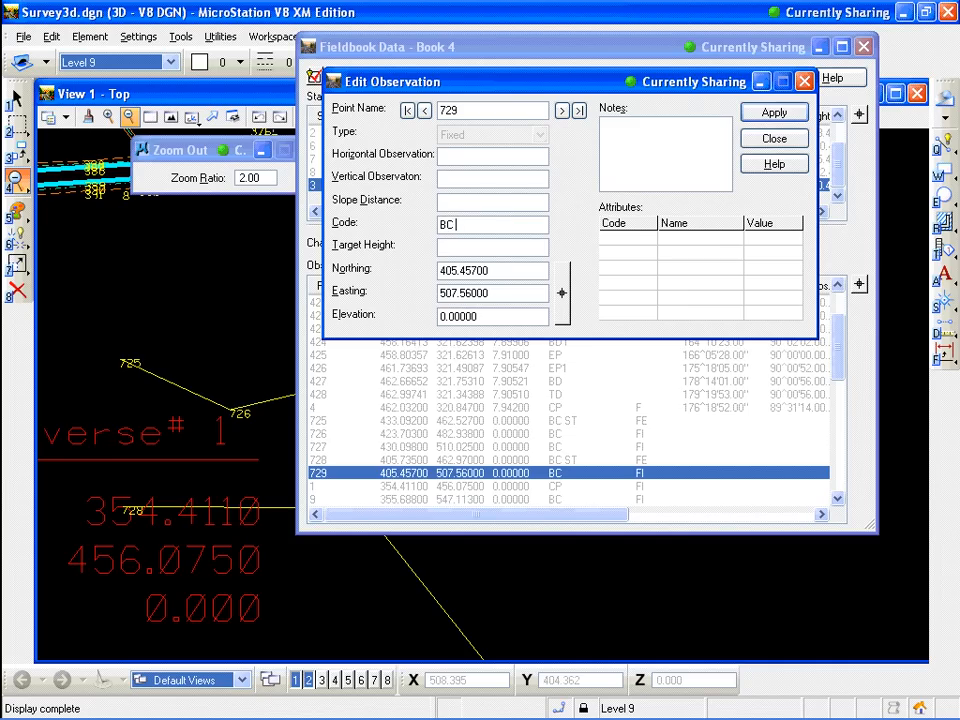
{"action": "type", "text": "RECT 100"}
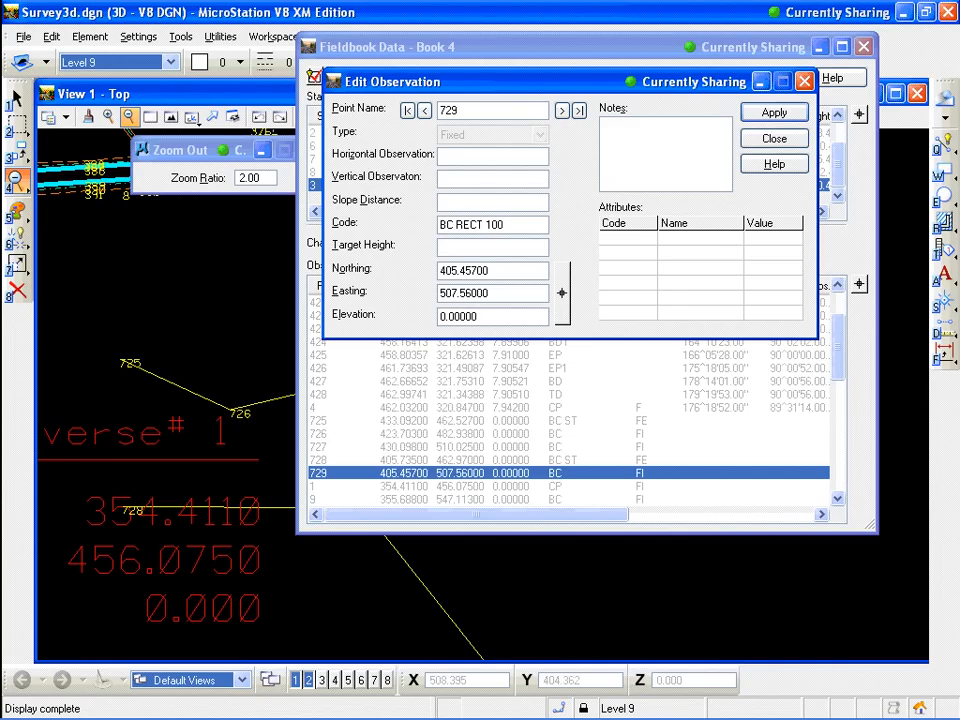
{"action": "left_click", "coordinate": [778, 113]}
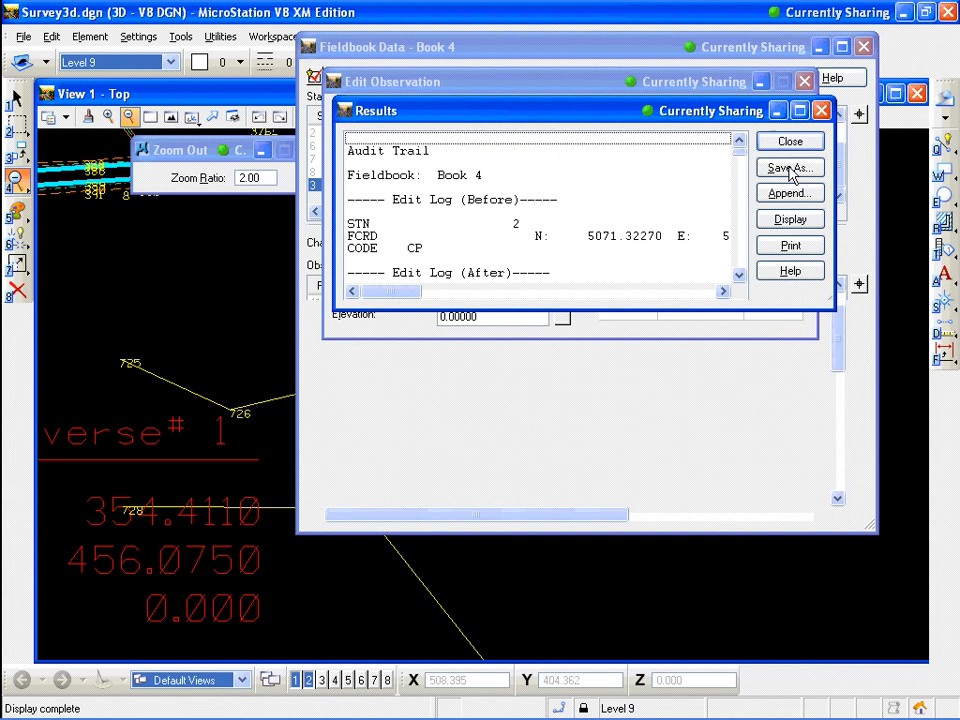
{"action": "left_click", "coordinate": [790, 141]}
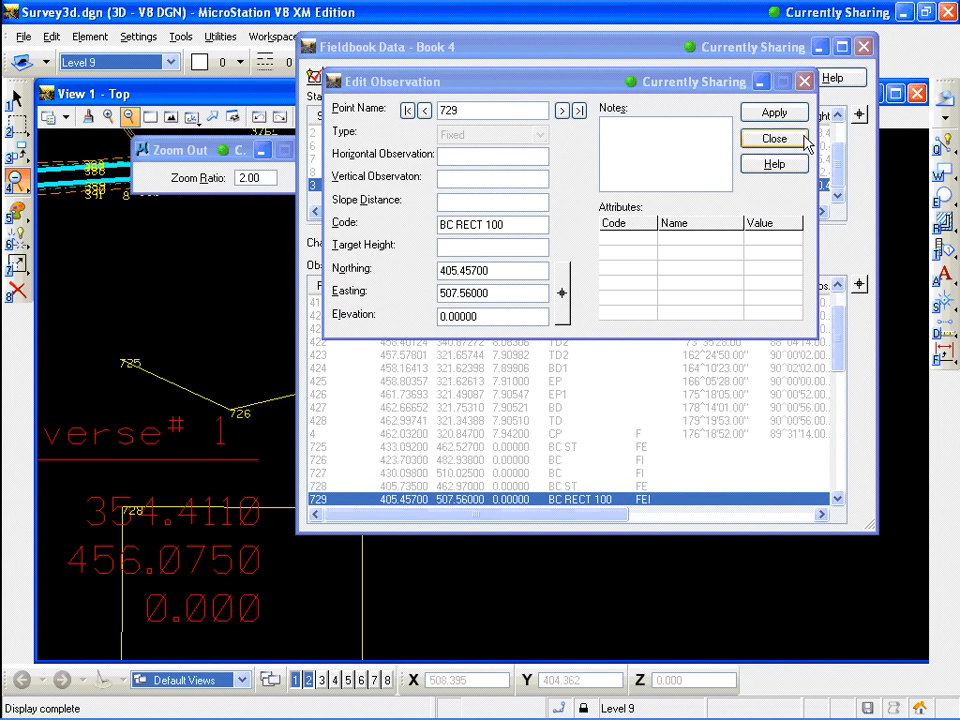
{"action": "left_click", "coordinate": [776, 137]}
Review the rectangle drawn at the curve points in the plan view and close the fieldbook
{"action": "left_click_drag", "start_coordinate": [712, 45], "coordinate": [735, 43]}
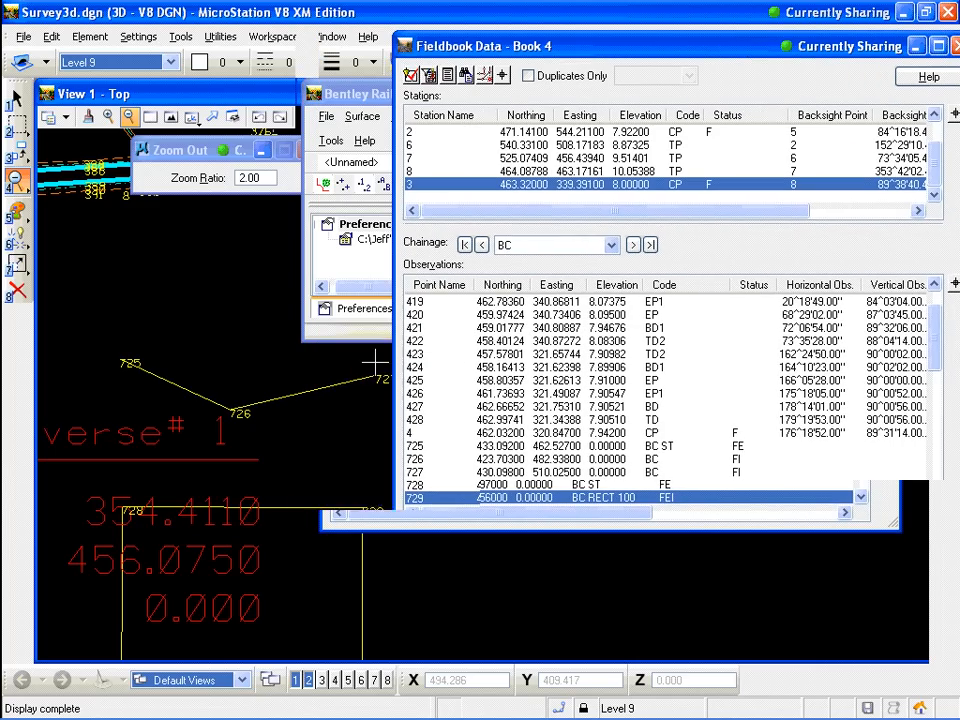
{"action": "scroll", "coordinate": [309, 440], "scroll_direction": "down", "scroll_amount": 2}
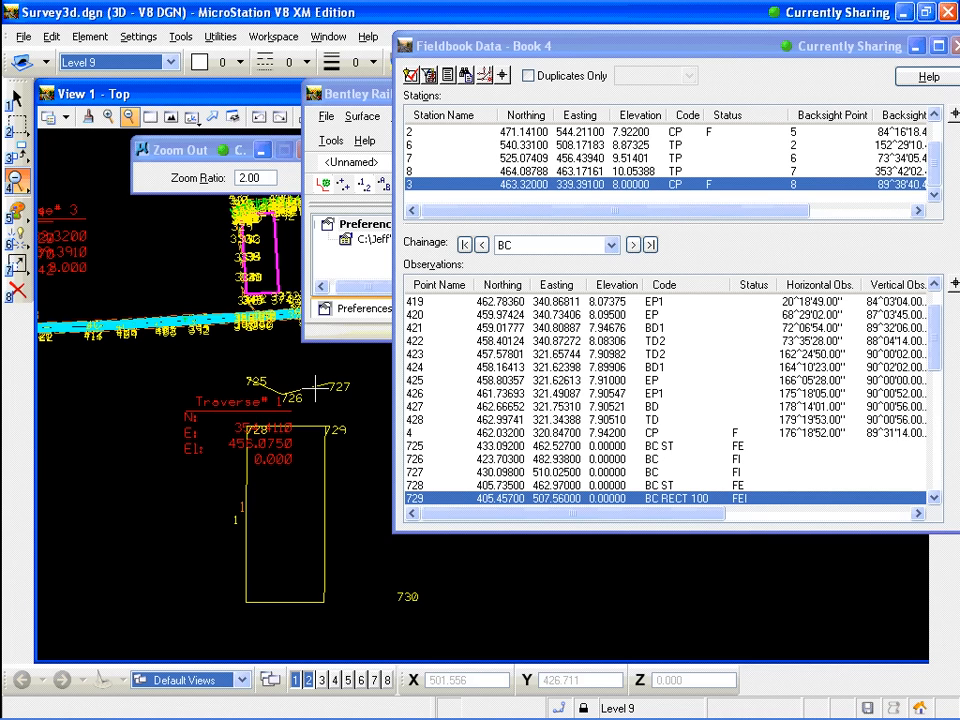
{"action": "key", "text": "alt+Tab"}
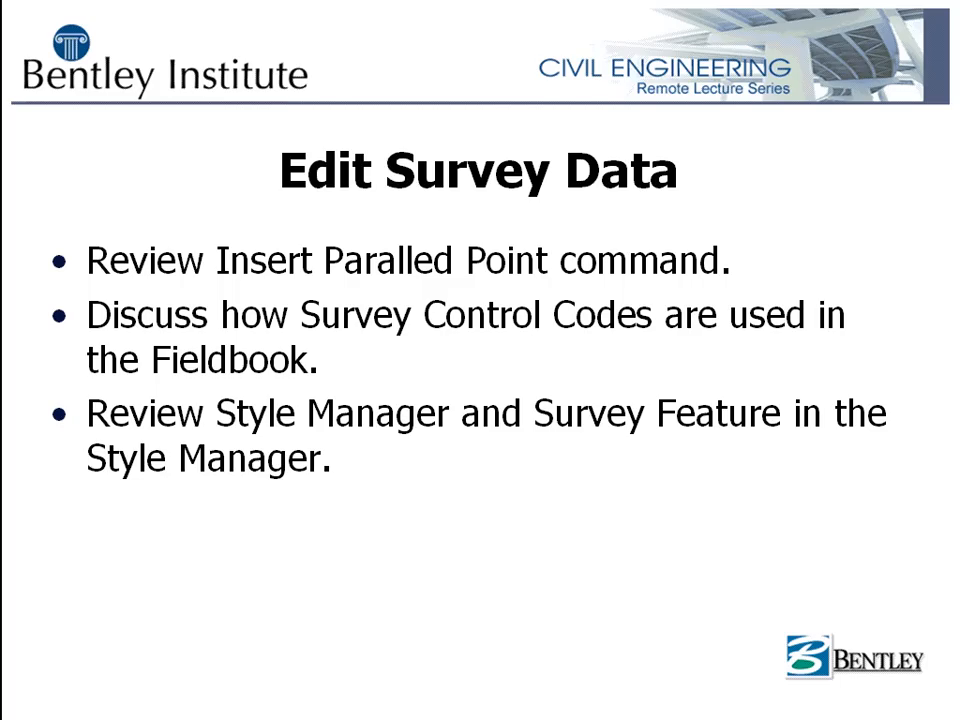
{"action": "key", "text": "alt+Tab"}
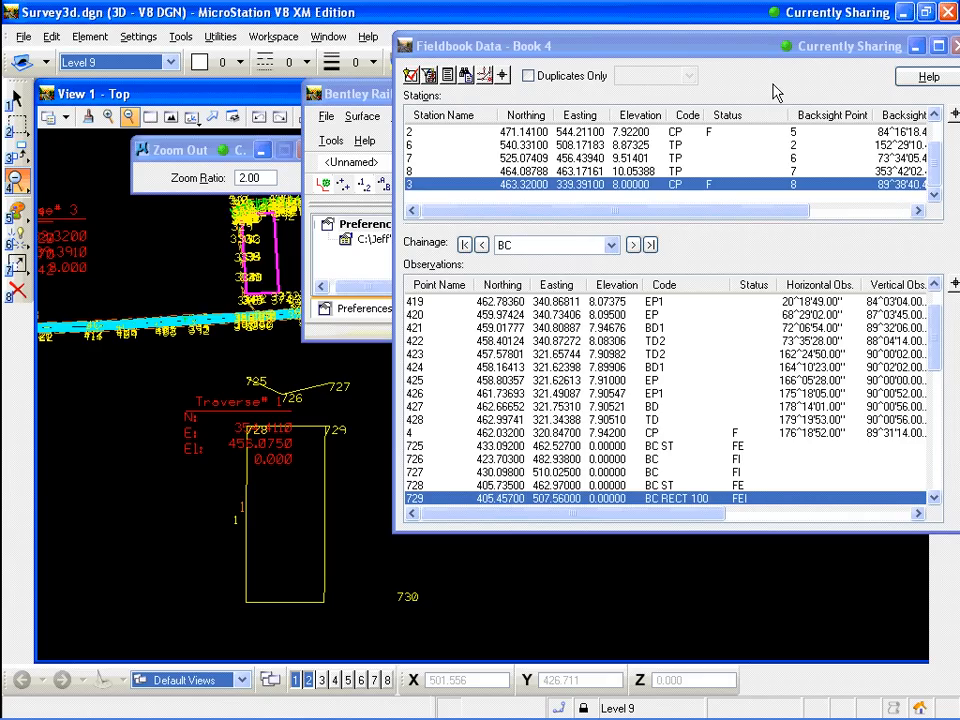
{"action": "left_click_drag", "start_coordinate": [749, 53], "coordinate": [725, 54]}
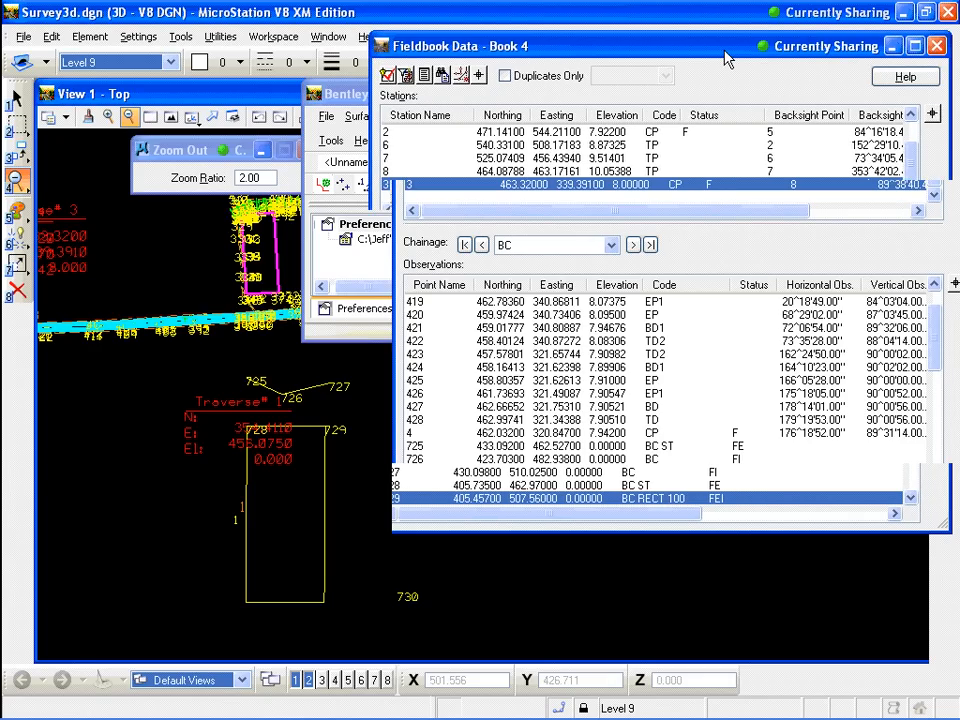
{"action": "key", "text": "Escape"}
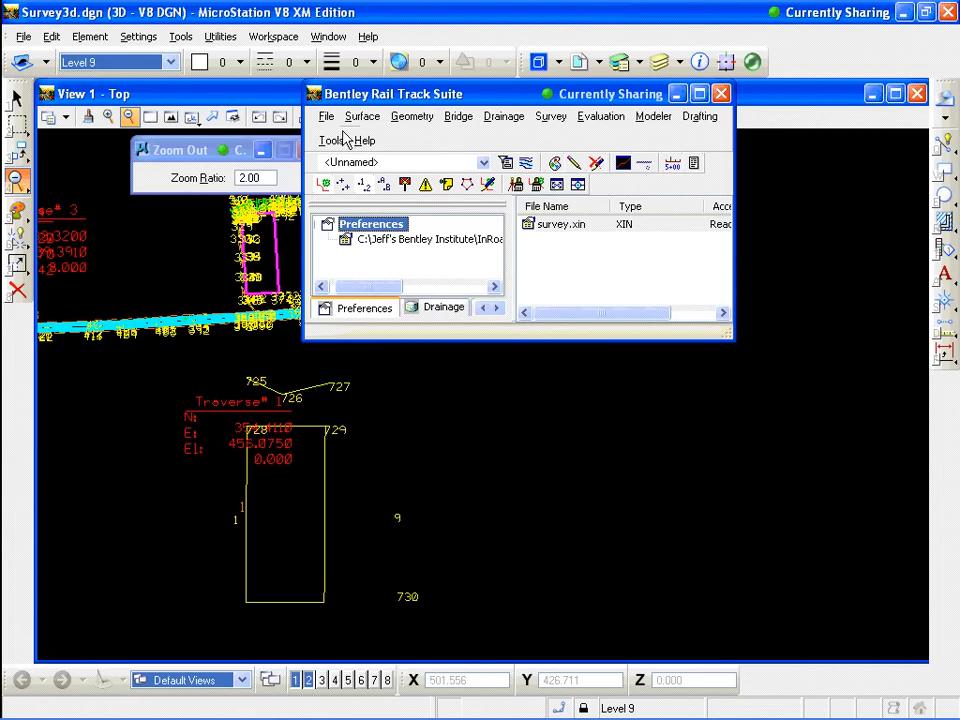
Reopen the Fieldbook Data, select station 2 to list its observations, and close the fieldbook
{"action": "left_click", "coordinate": [551, 117]}
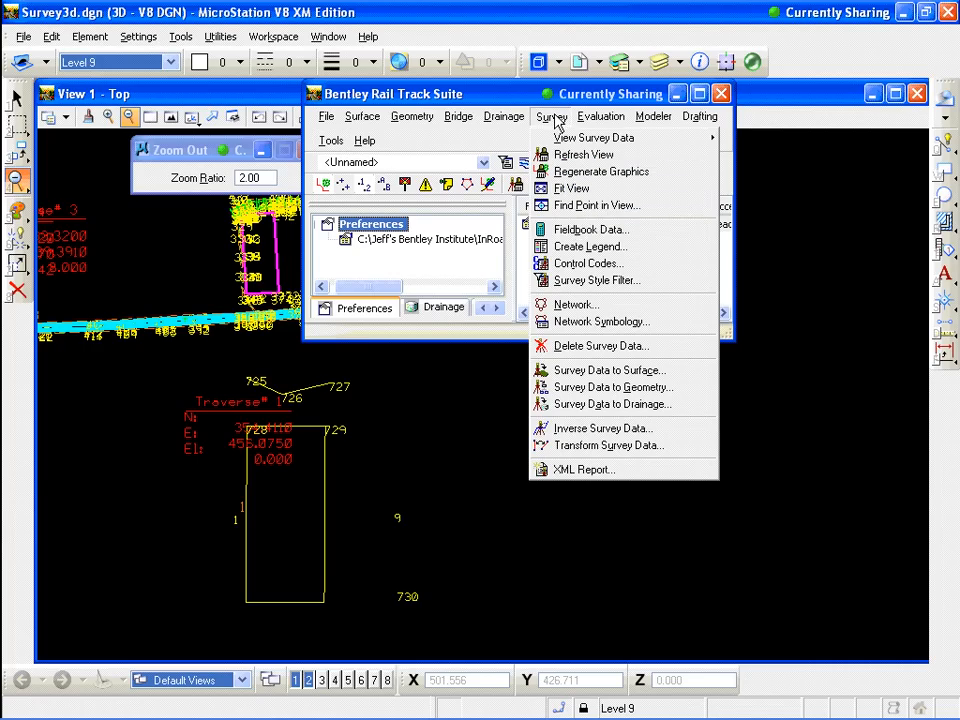
{"action": "left_click", "coordinate": [586, 231]}
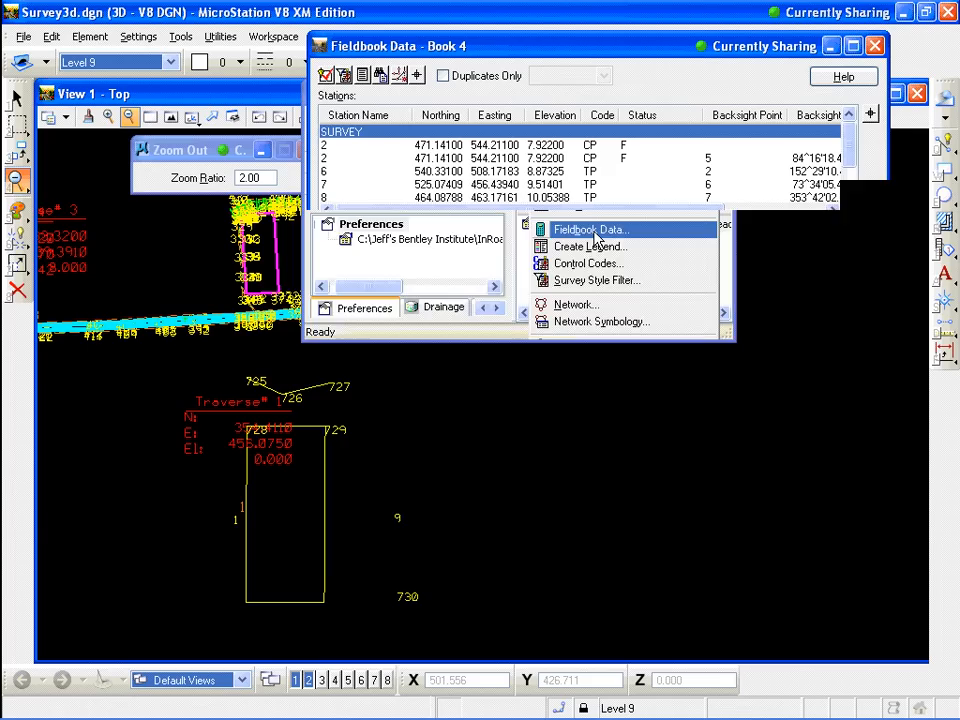
{"action": "left_click", "coordinate": [596, 145]}
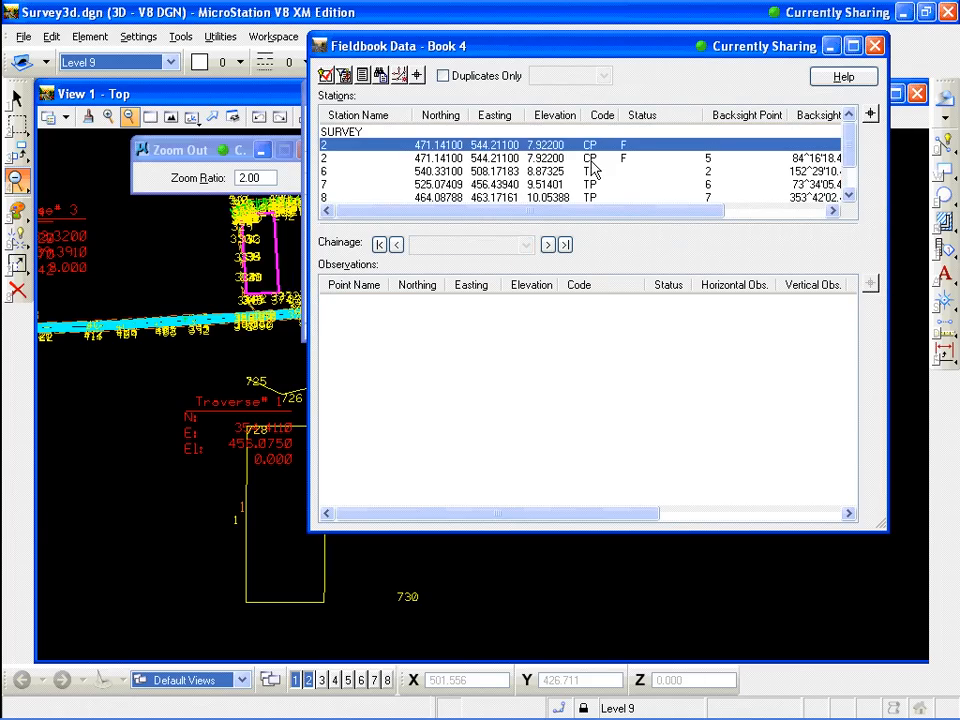
{"action": "left_click", "coordinate": [592, 158]}
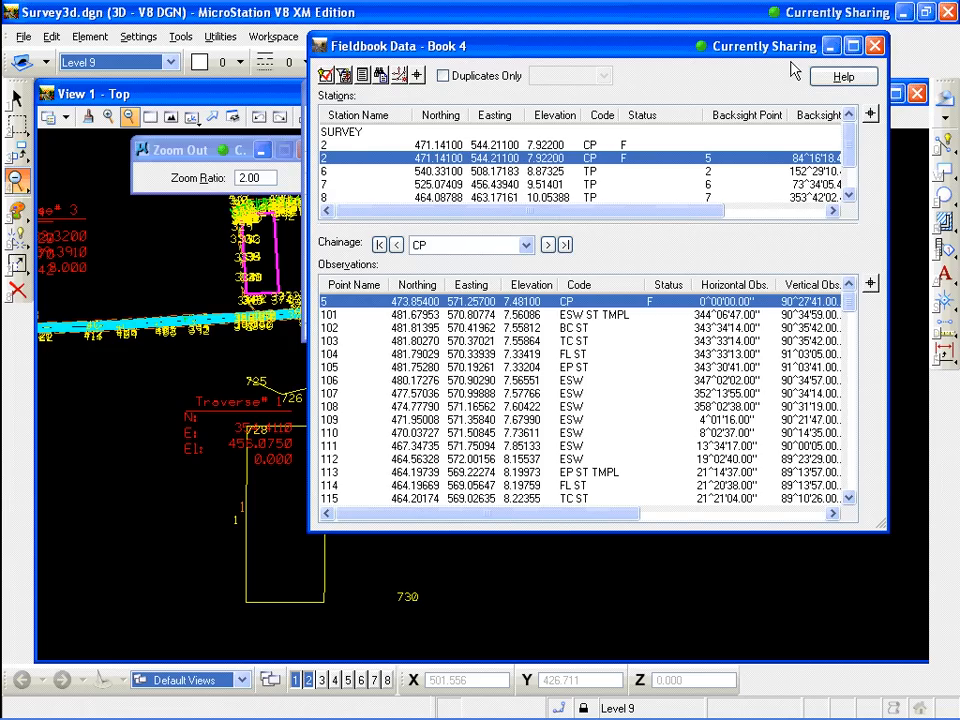
{"action": "left_click", "coordinate": [874, 47]}
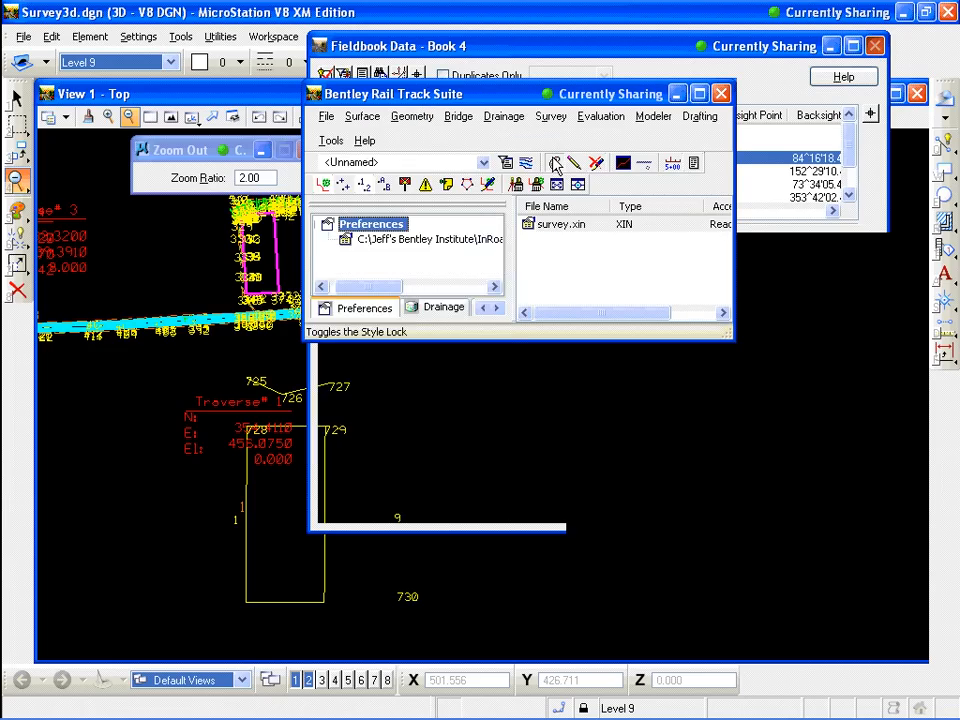
Open the BC style in Style Manager and examine its Survey Feature settings
{"action": "left_click", "coordinate": [331, 141]}
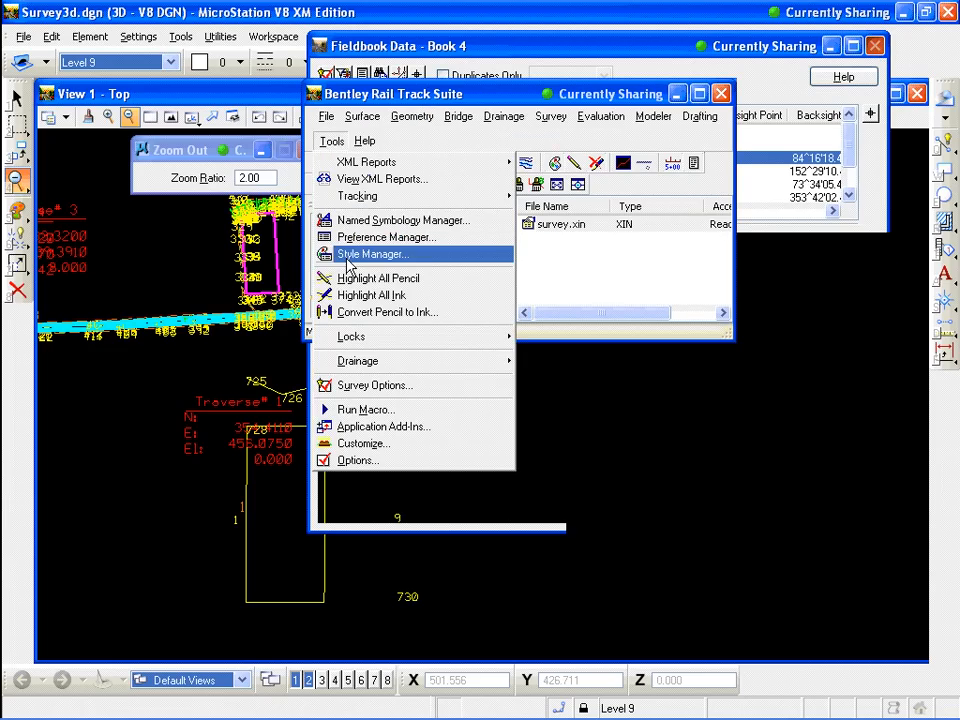
{"action": "left_click", "coordinate": [347, 256]}
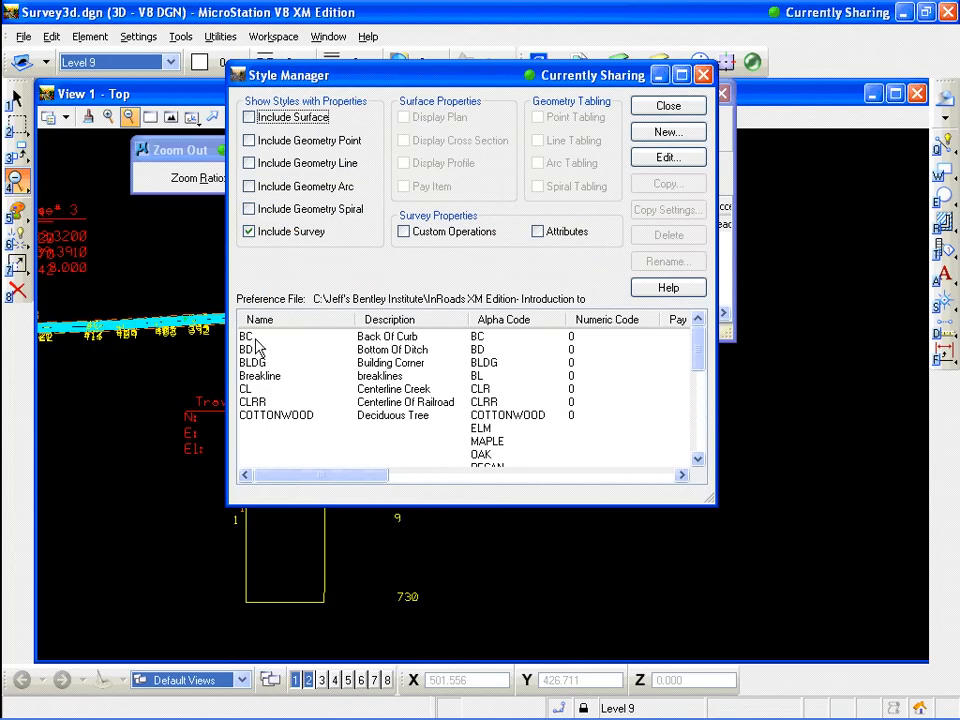
{"action": "left_click", "coordinate": [256, 340]}
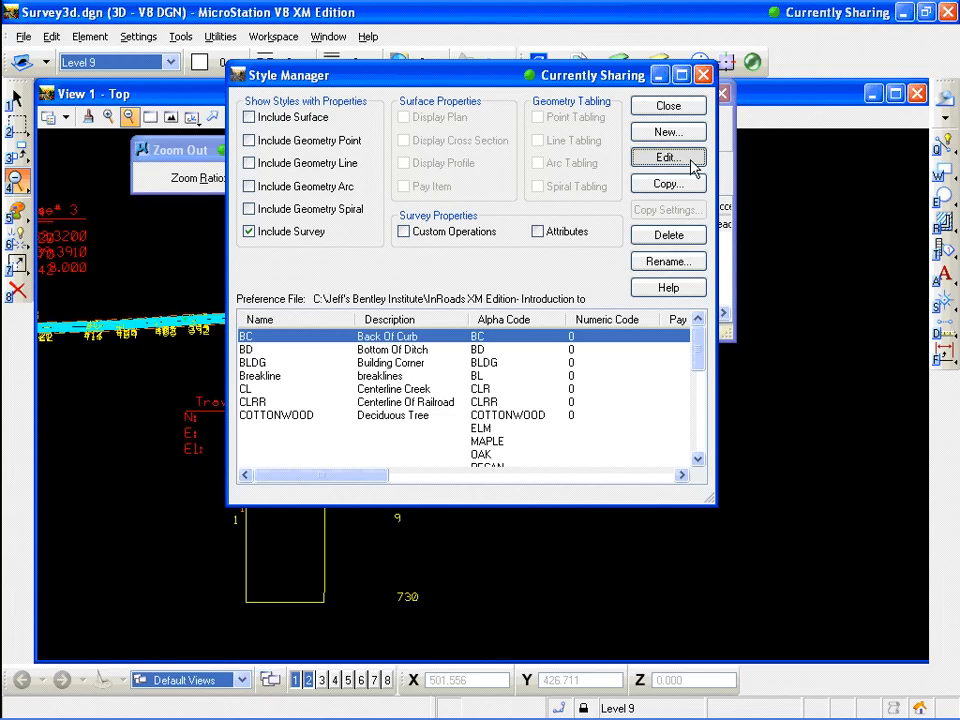
{"action": "left_click", "coordinate": [692, 167]}
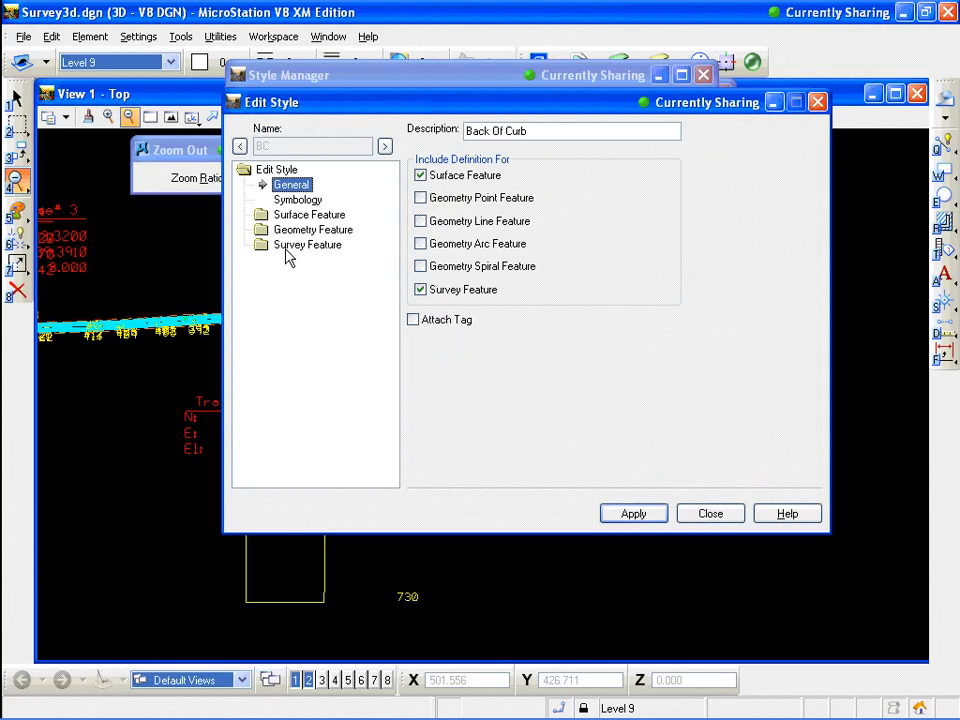
{"action": "left_click", "coordinate": [298, 246]}
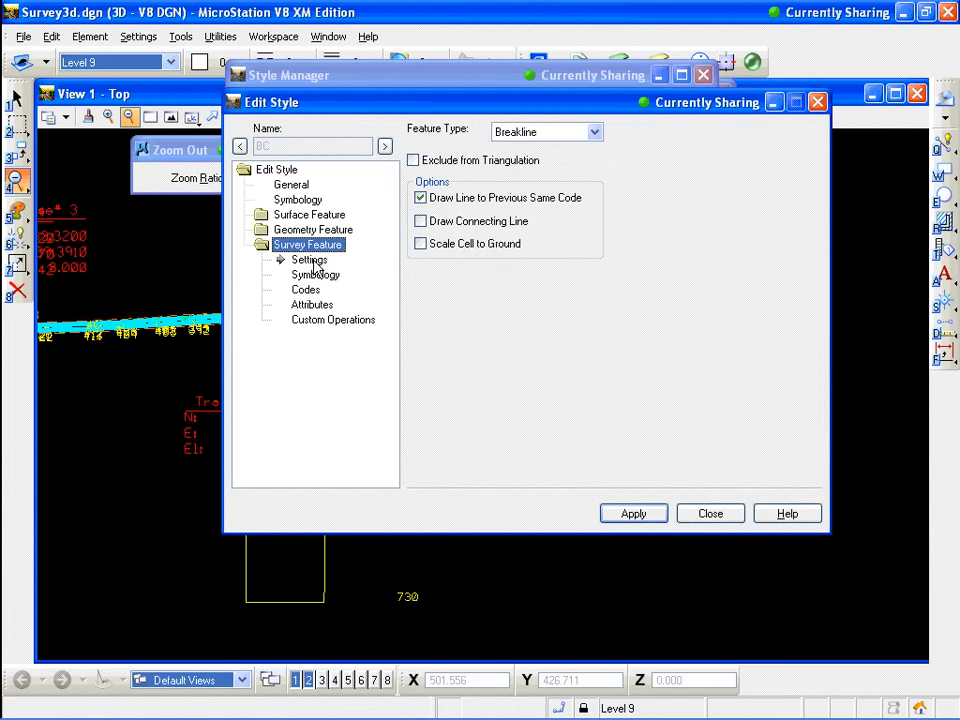
{"action": "left_click", "coordinate": [312, 261]}
Examine the BC style's survey symbology and codes, then close Edit Style and Style Manager
{"action": "left_click", "coordinate": [315, 276]}
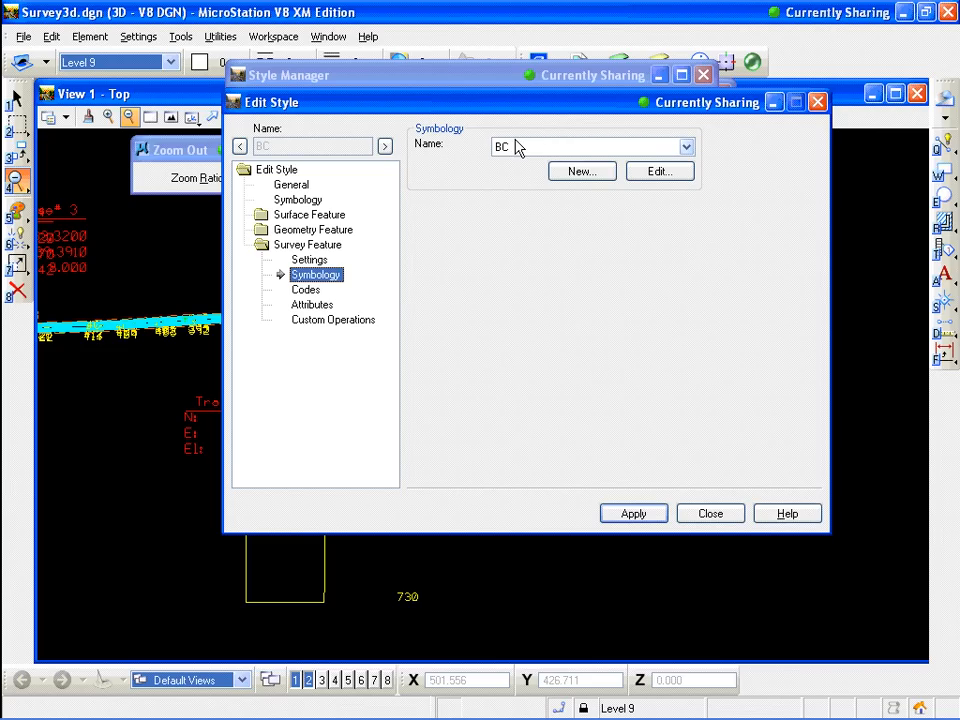
{"action": "left_click", "coordinate": [659, 173]}
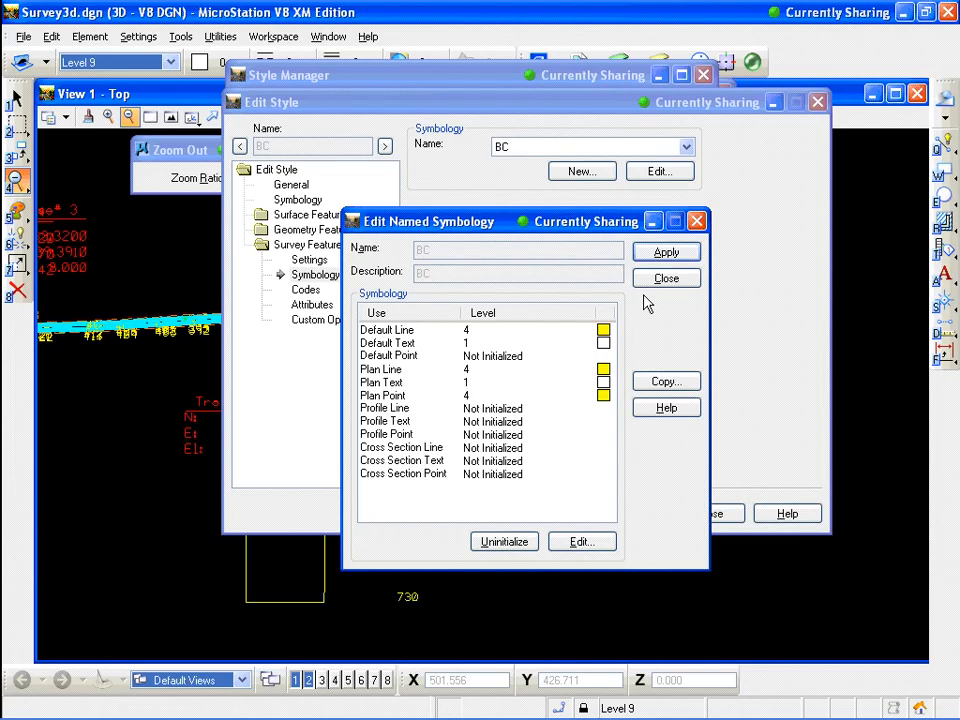
{"action": "left_click", "coordinate": [671, 280]}
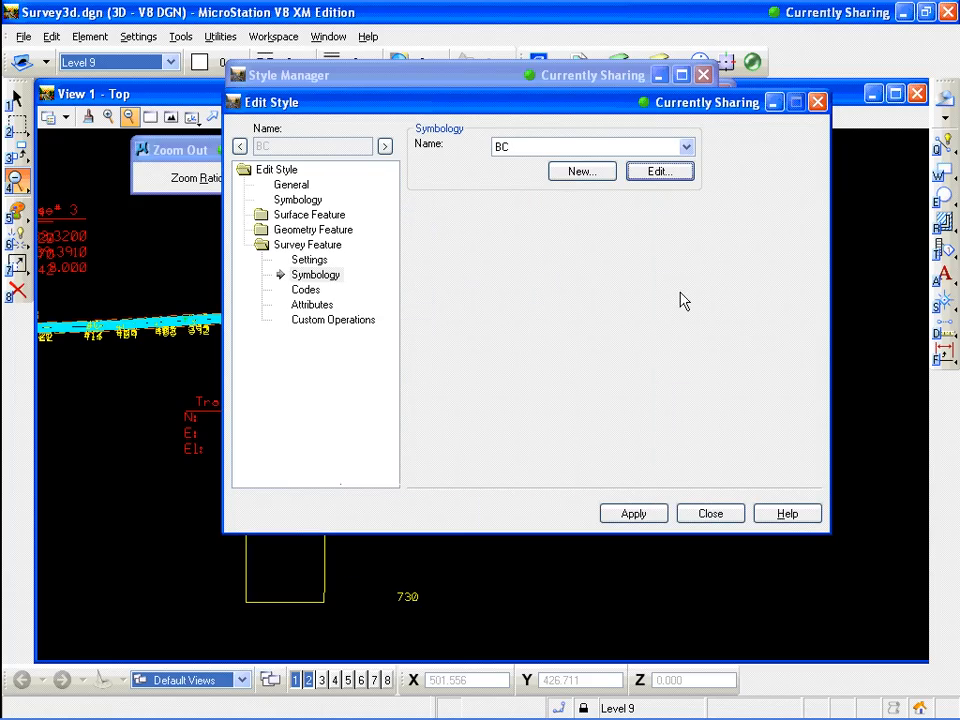
{"action": "left_click", "coordinate": [305, 290]}
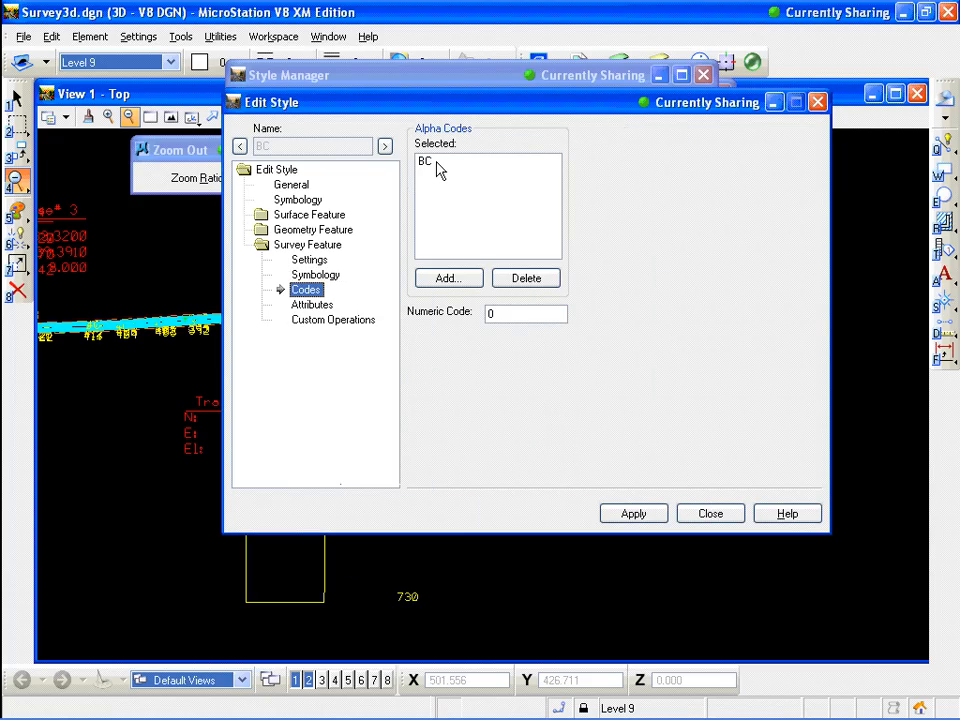
{"action": "left_click", "coordinate": [714, 515]}
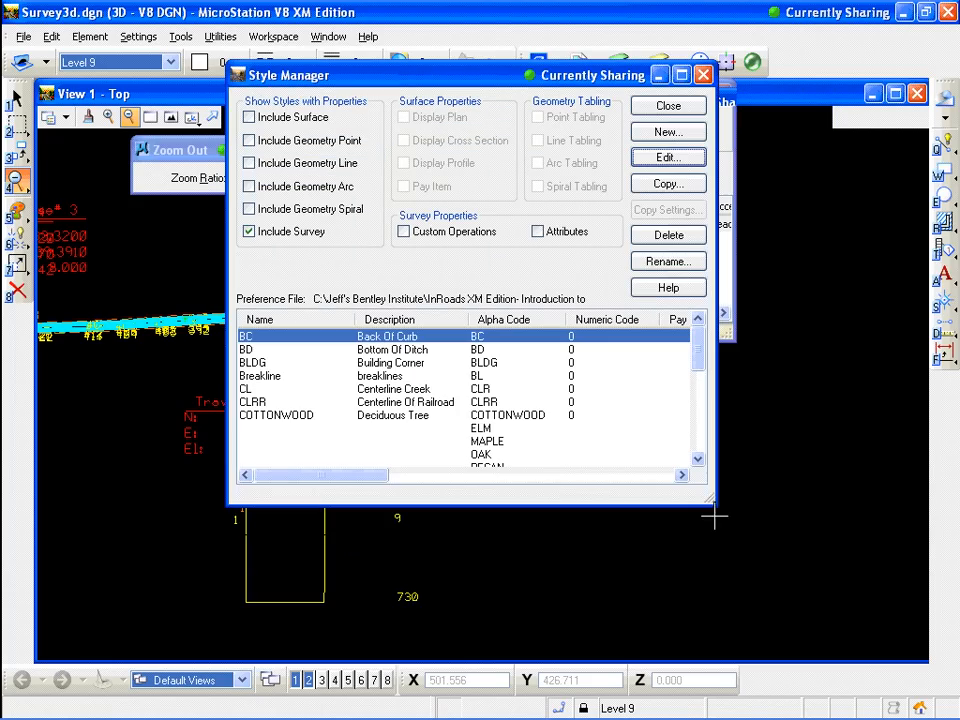
{"action": "left_click", "coordinate": [686, 108]}
Open the edit style for the control point station from the fieldbook, examine its settings and codes, and close everything
{"action": "left_click", "coordinate": [551, 116]}
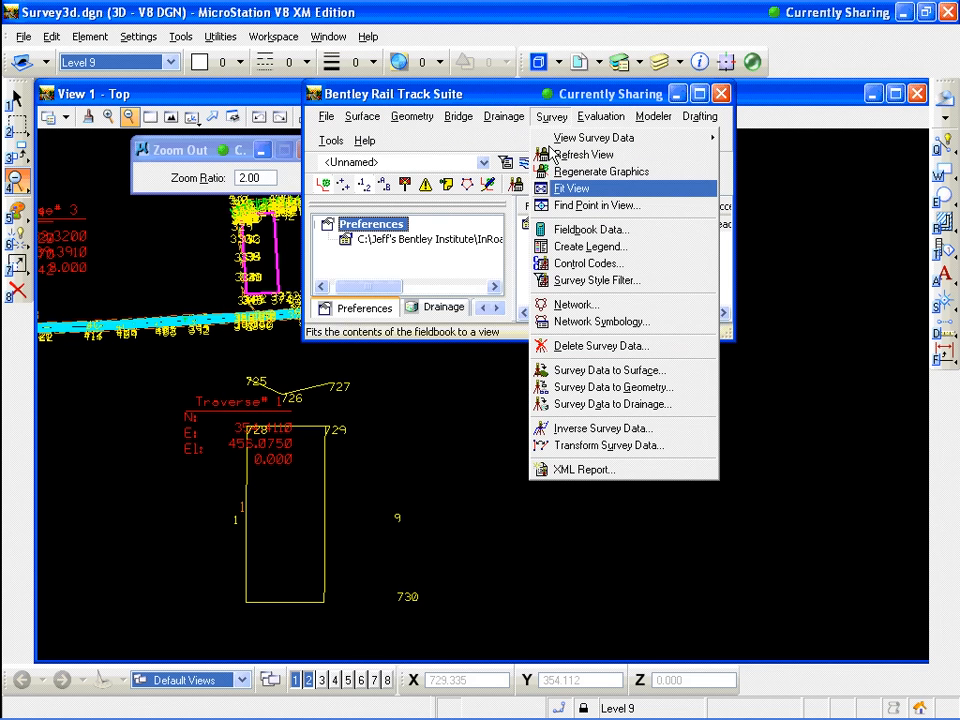
{"action": "left_click", "coordinate": [578, 229]}
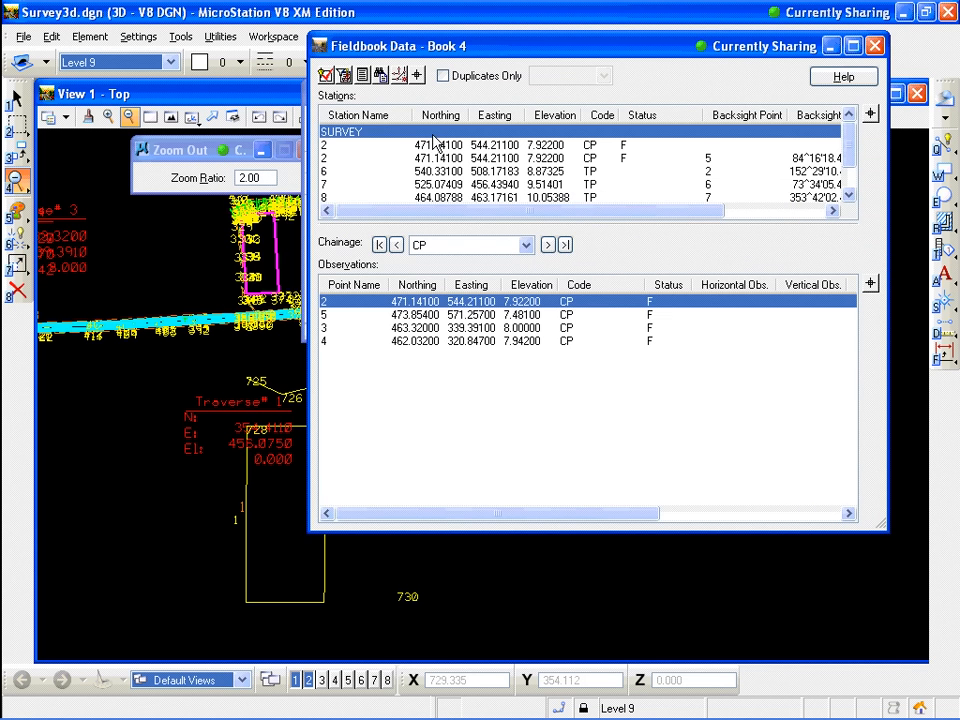
{"action": "left_click", "coordinate": [440, 148]}
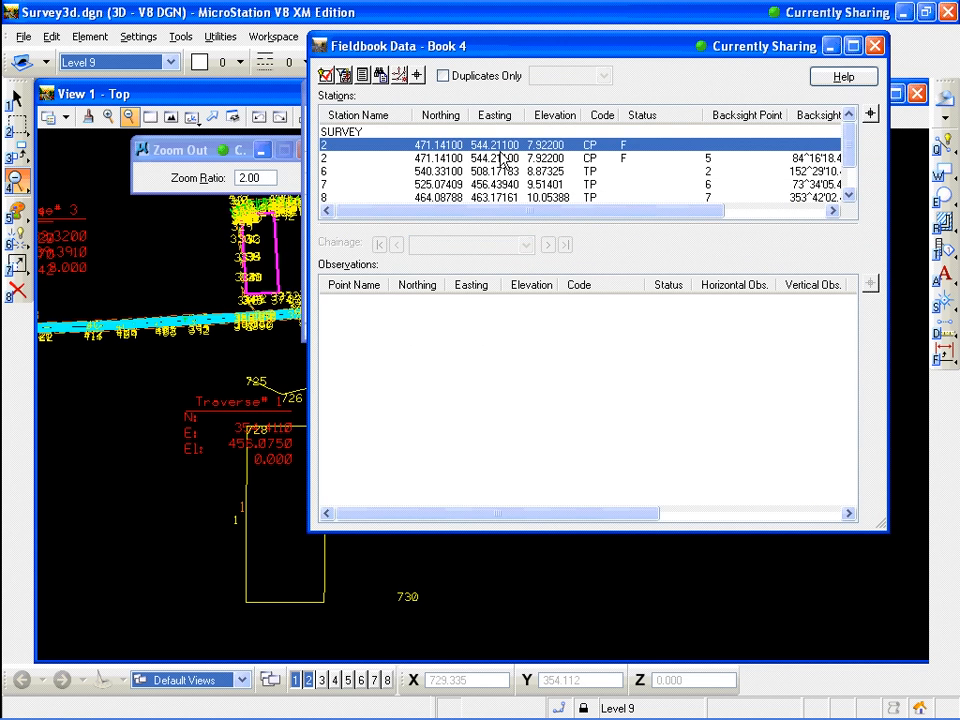
{"action": "right_click", "coordinate": [511, 147]}
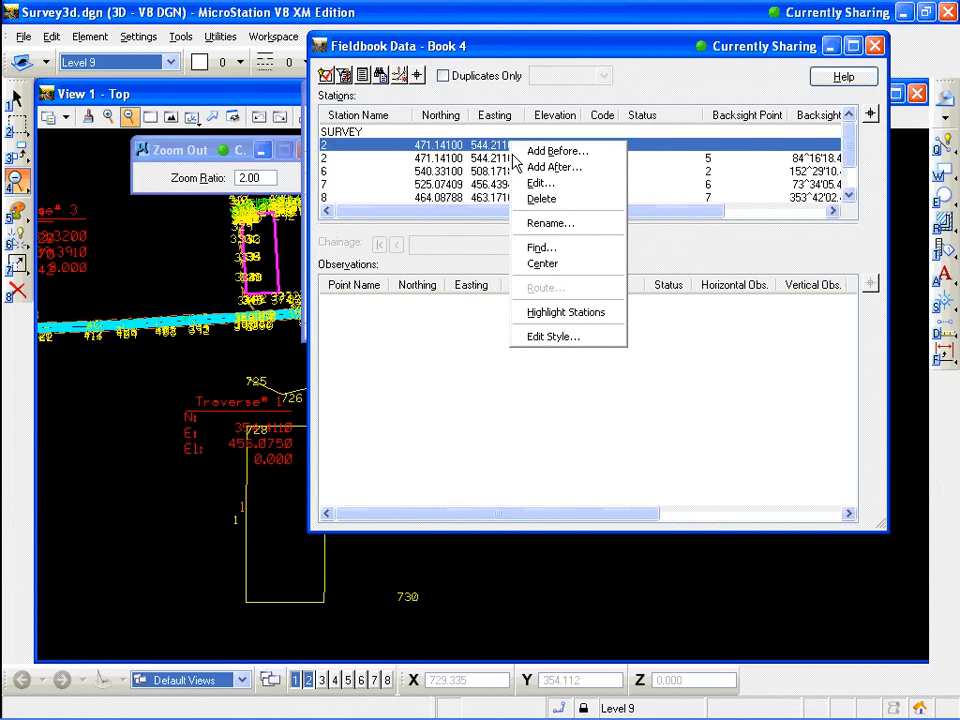
{"action": "left_click", "coordinate": [566, 313]}
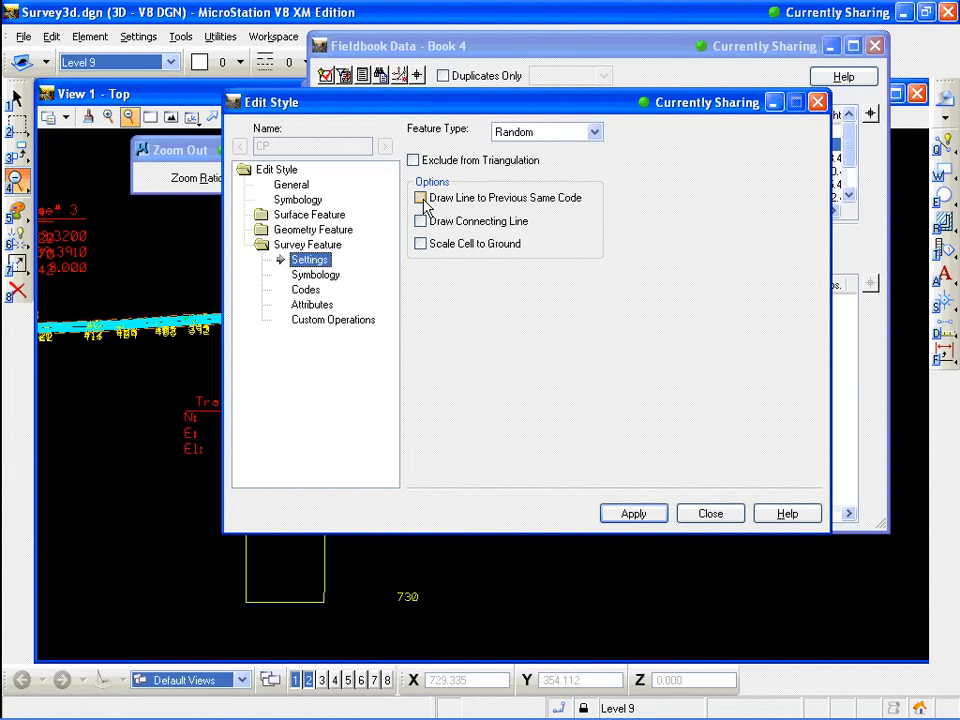
{"action": "left_click", "coordinate": [305, 289]}
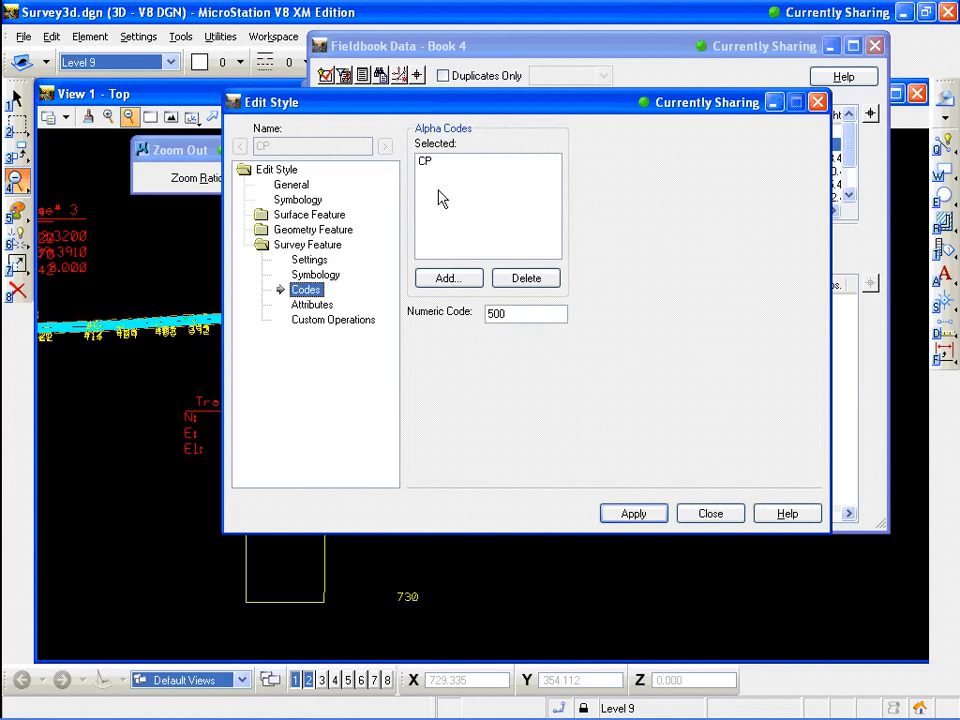
{"action": "left_click", "coordinate": [737, 518]}
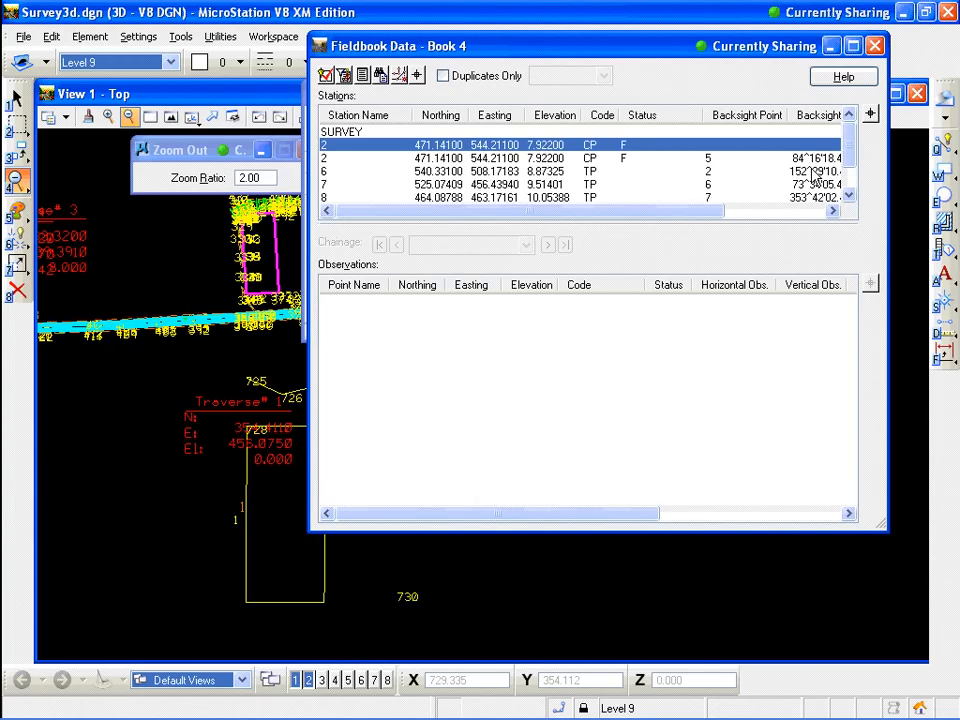
{"action": "left_click", "coordinate": [876, 48]}
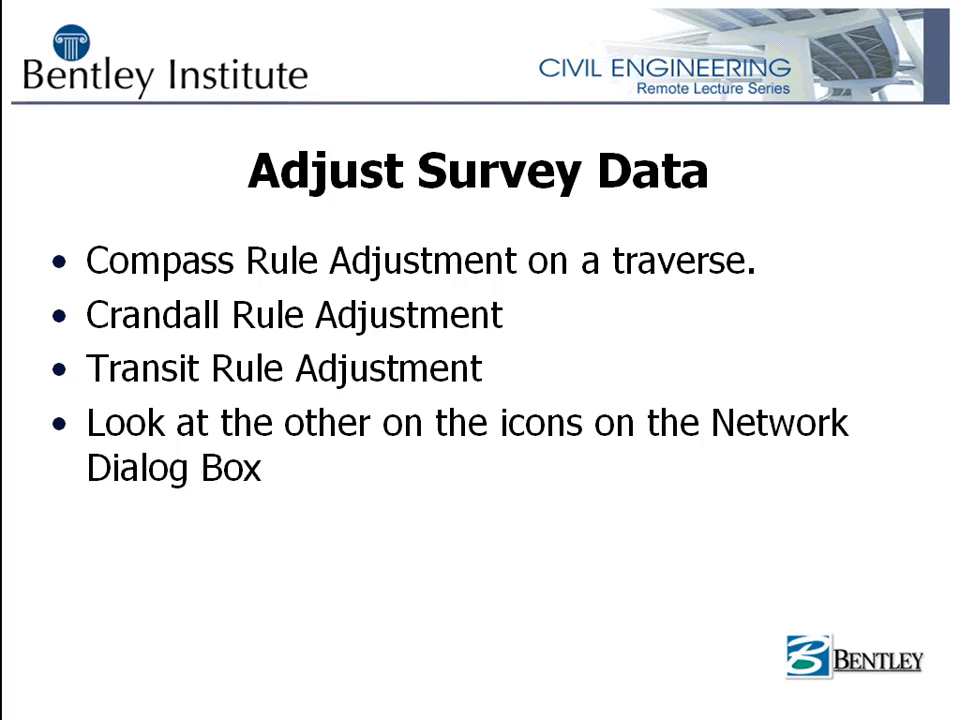
{"action": "key", "text": "alt+Tab"}
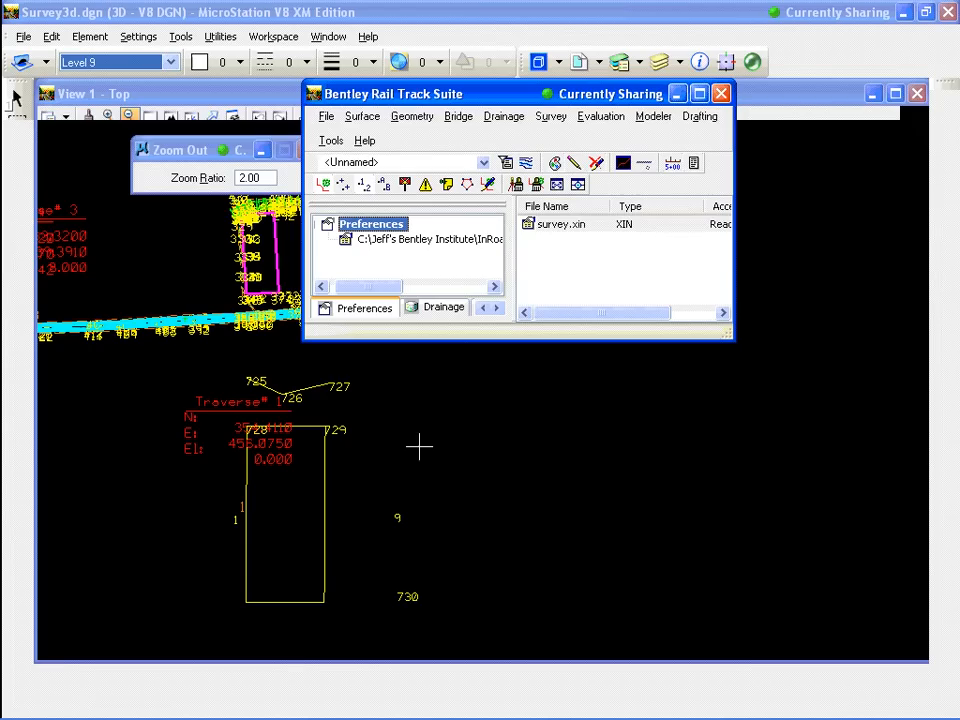
Delete the Book 4 survey data without saving its changes
{"action": "left_click", "coordinate": [552, 117]}
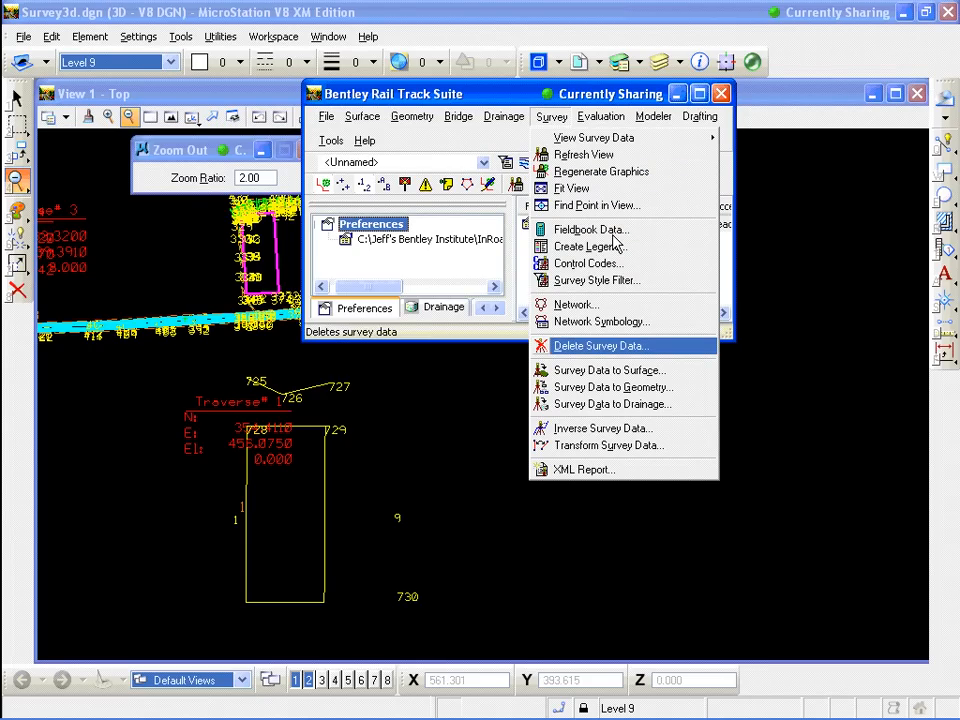
{"action": "left_click", "coordinate": [601, 346]}
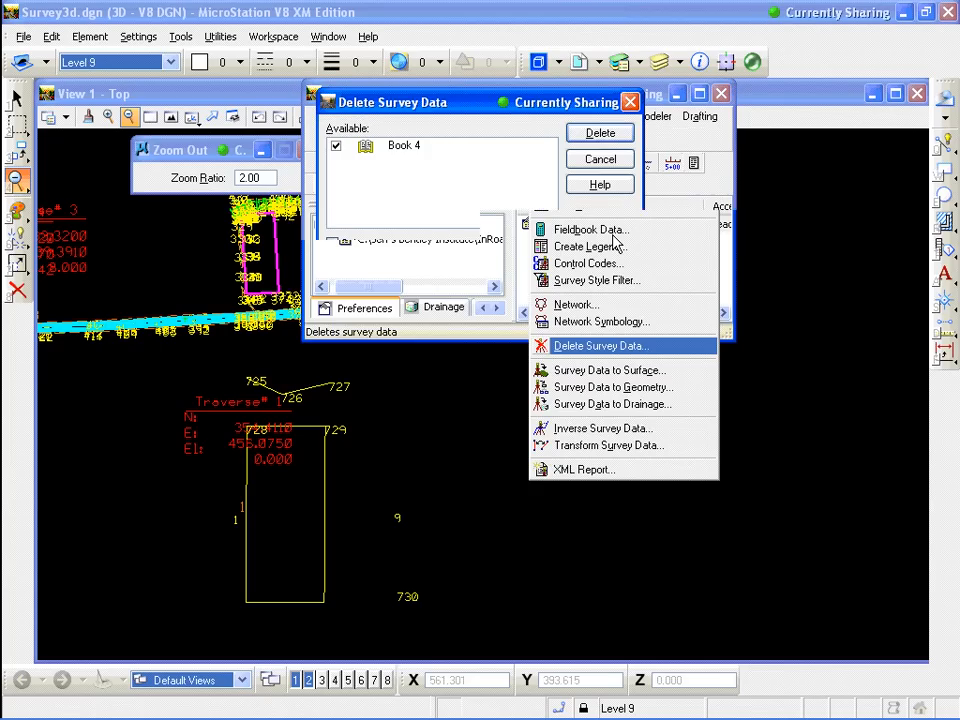
{"action": "left_click", "coordinate": [598, 136]}
{"action": "left_click", "coordinate": [458, 428]}
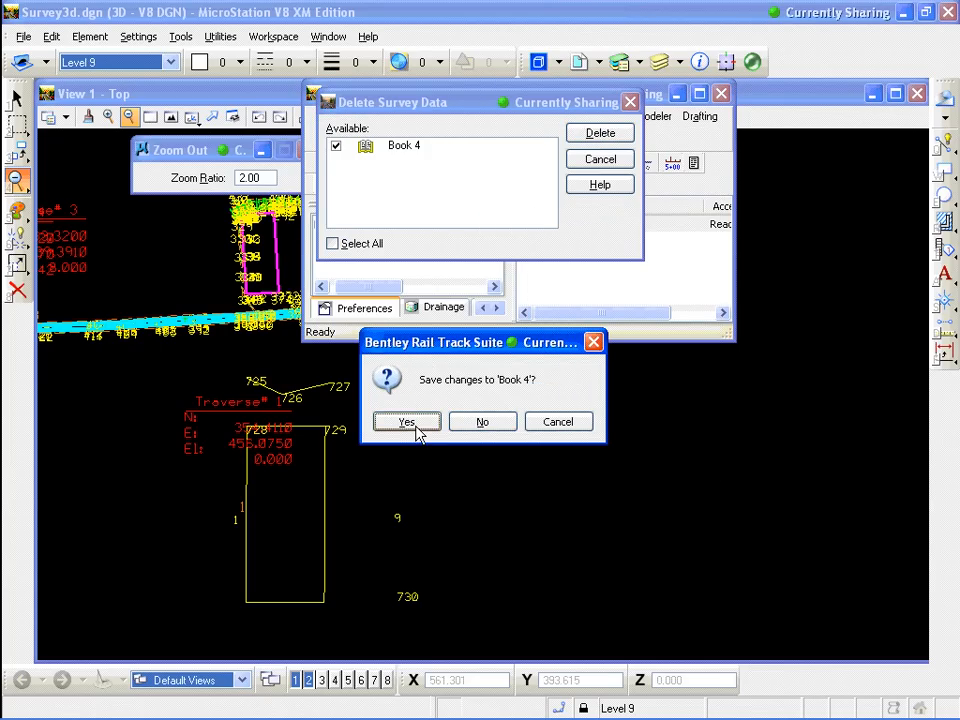
{"action": "left_click", "coordinate": [508, 428]}
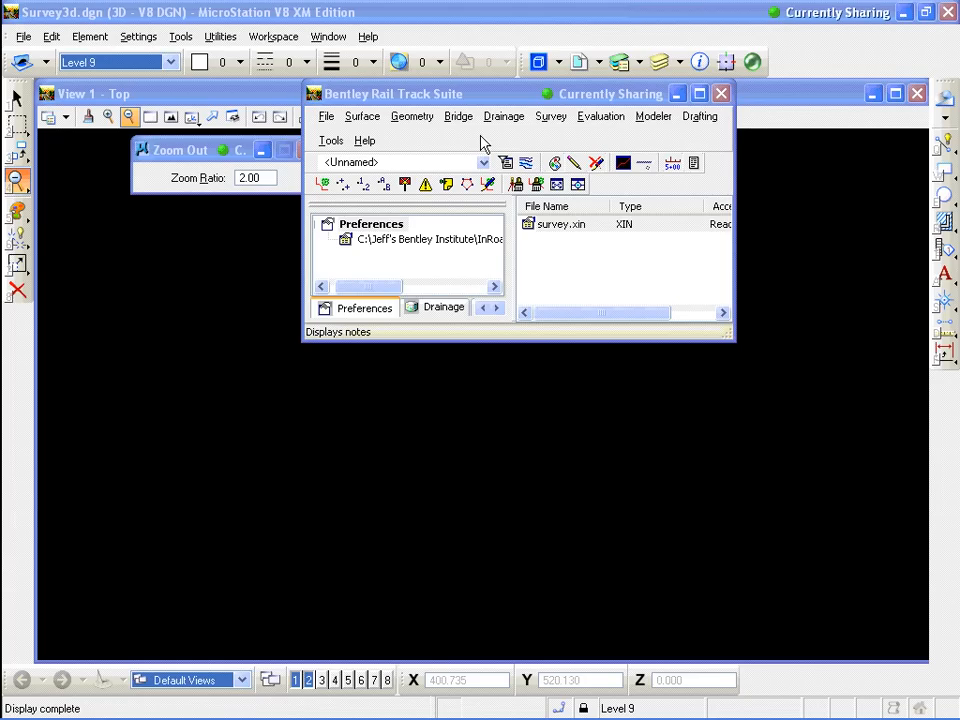
Open the N1.xin preference file from the Case N\N1 project folder
{"action": "left_click", "coordinate": [493, 97]}
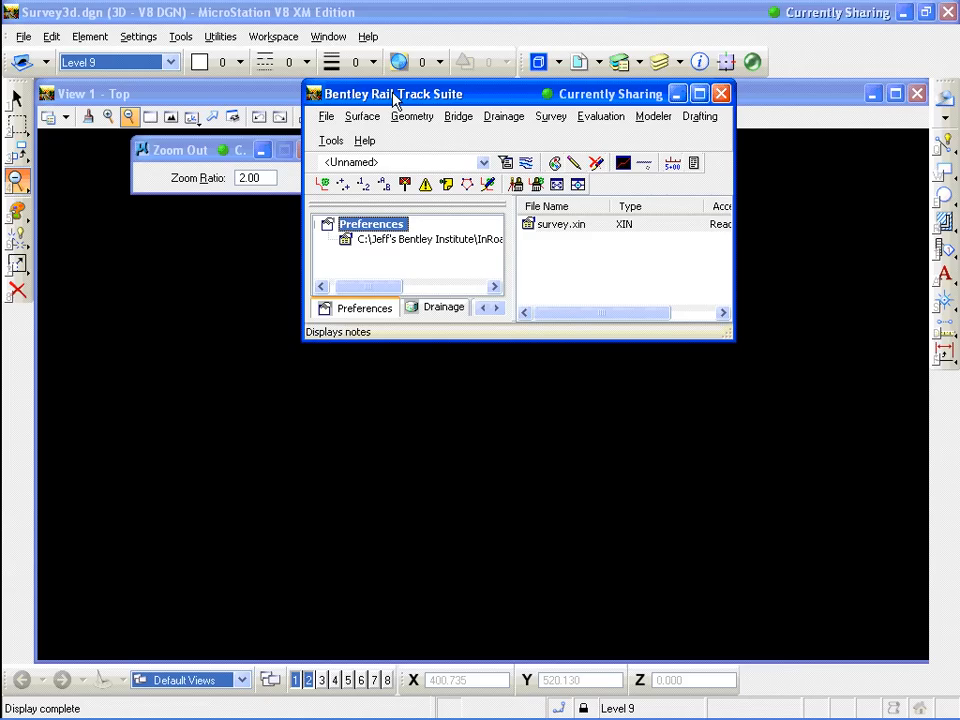
{"action": "left_click", "coordinate": [330, 118]}
{"action": "left_click", "coordinate": [353, 158]}
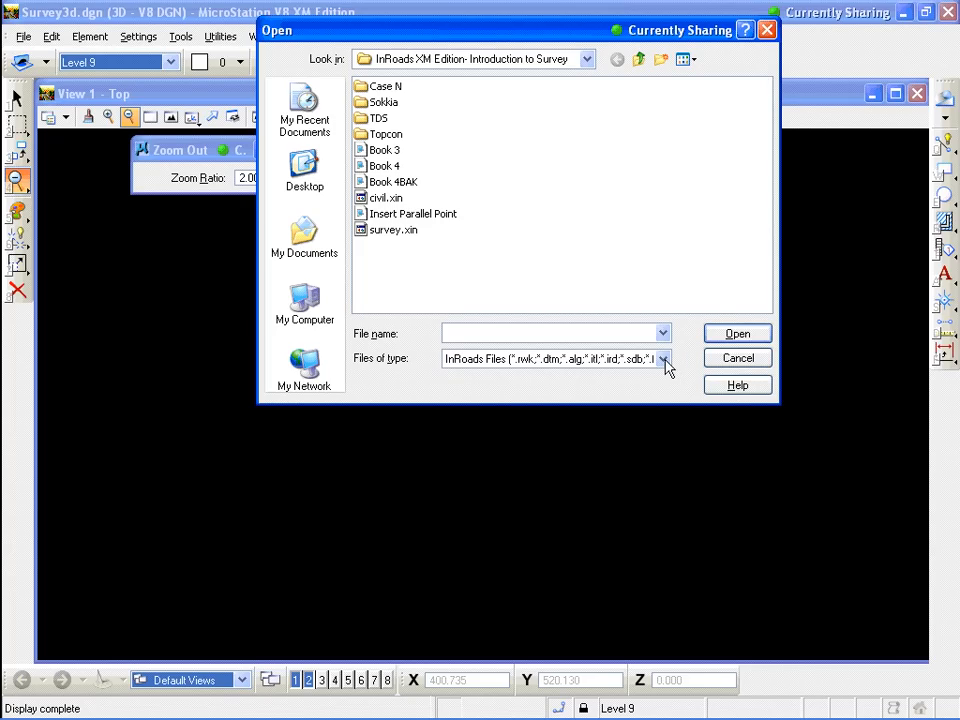
{"action": "double_click", "coordinate": [385, 87]}
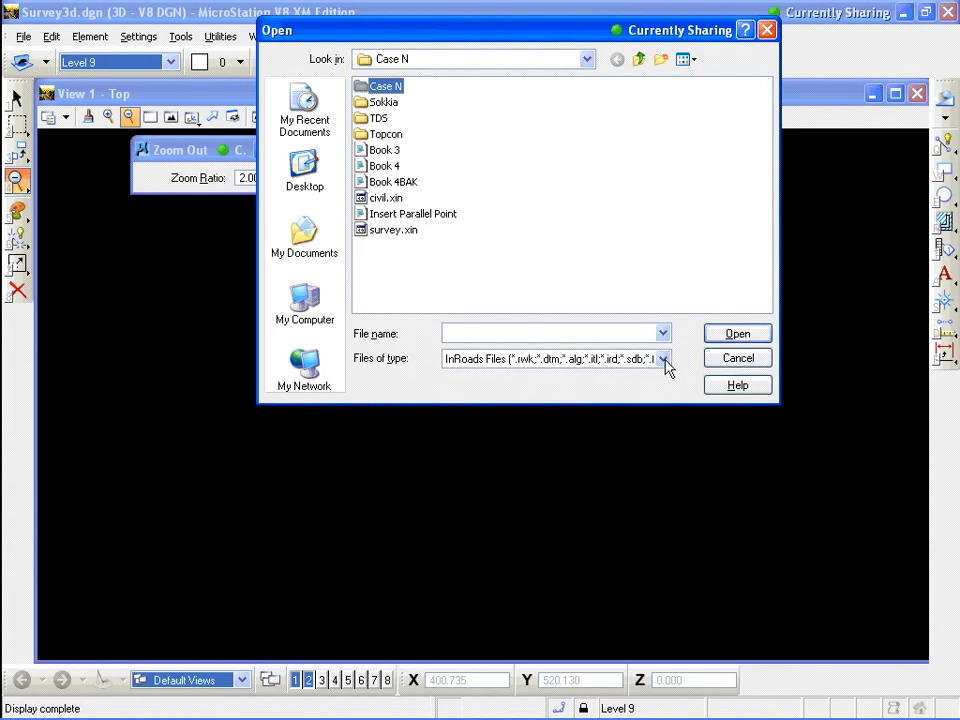
{"action": "double_click", "coordinate": [373, 87]}
{"action": "left_click", "coordinate": [385, 103]}
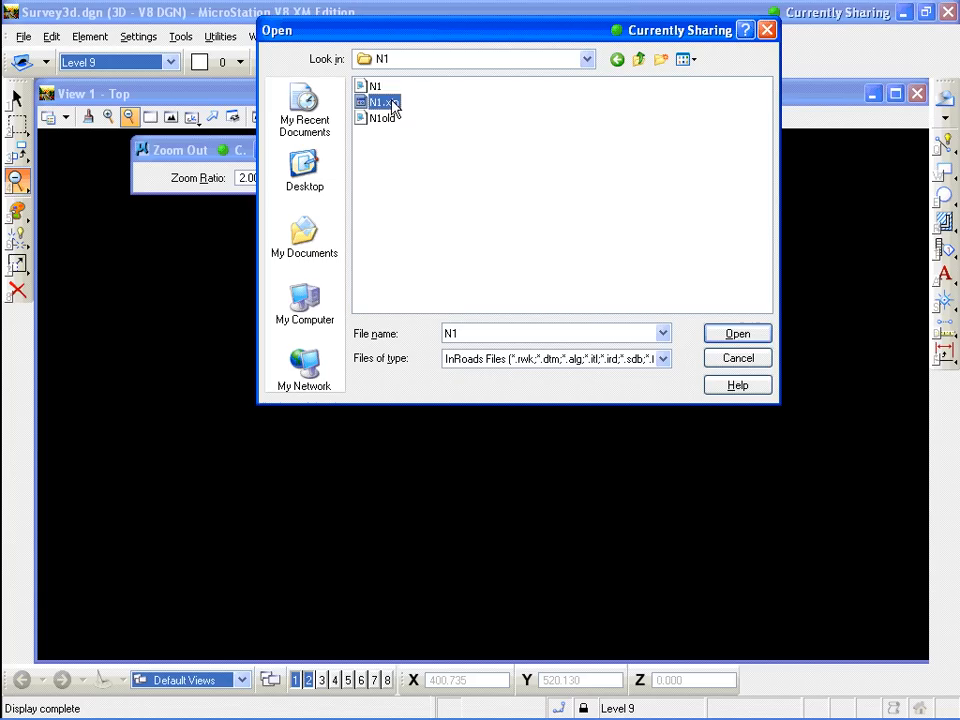
{"action": "left_click", "coordinate": [737, 334]}
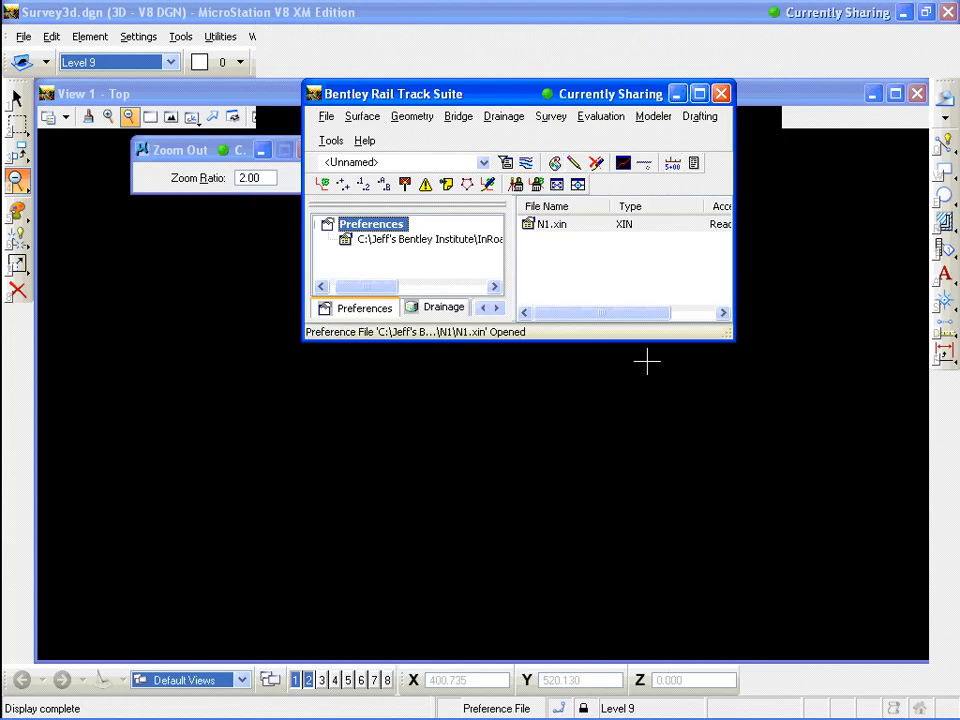
Open the N1 fieldbook from the N1 folder
{"action": "left_click_drag", "start_coordinate": [610, 341], "coordinate": [576, 392]}
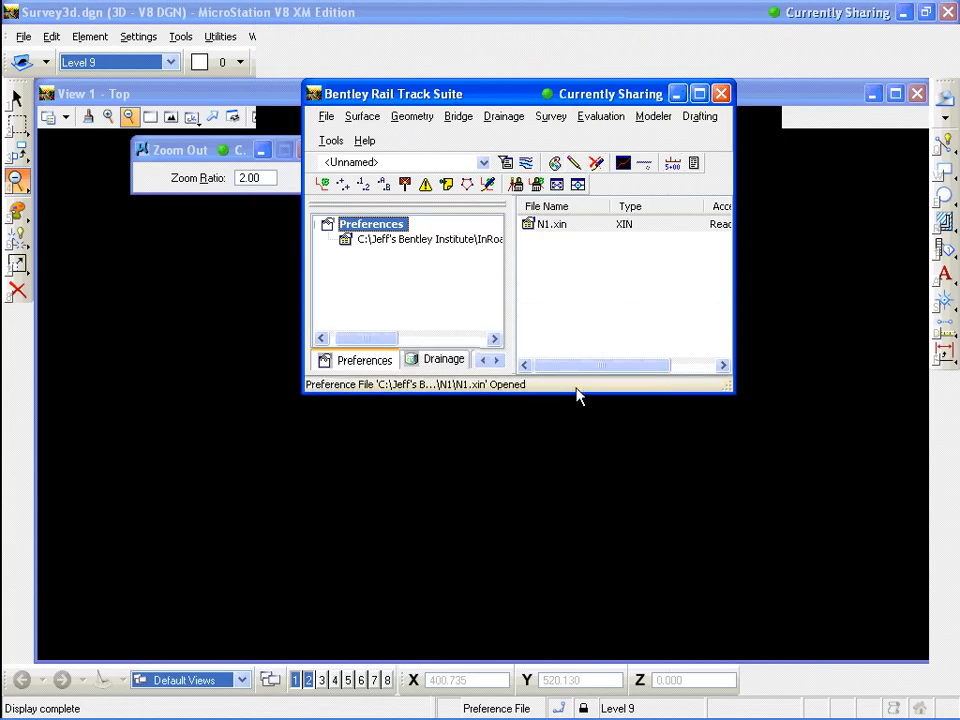
{"action": "right_click", "coordinate": [352, 368]}
{"action": "left_click", "coordinate": [377, 407]}
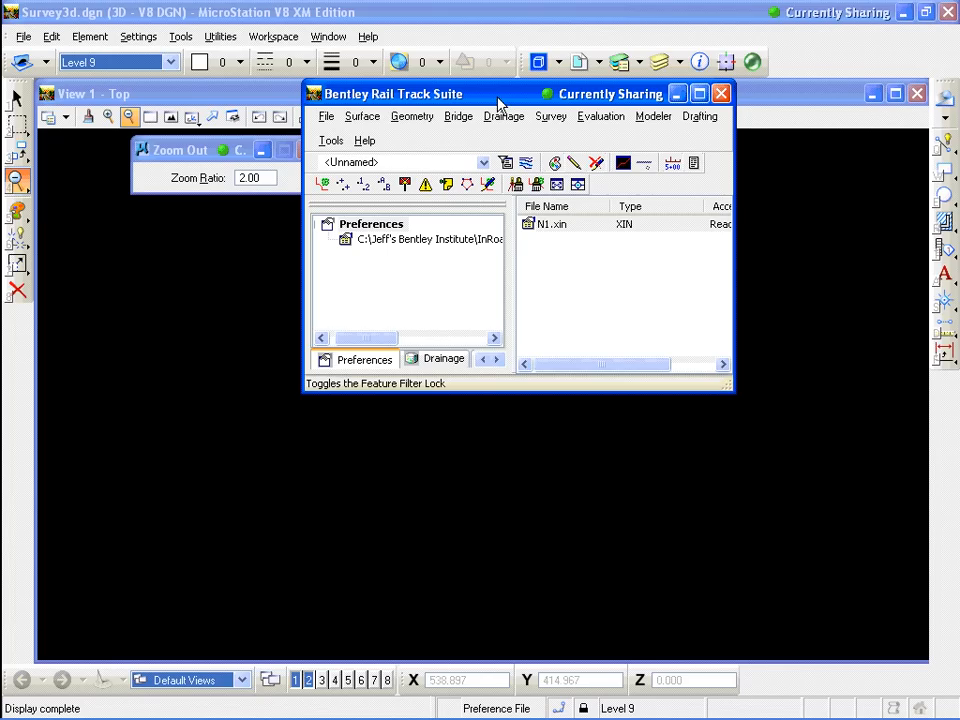
{"action": "key", "text": "alt"}
{"action": "left_click", "coordinate": [327, 116]}
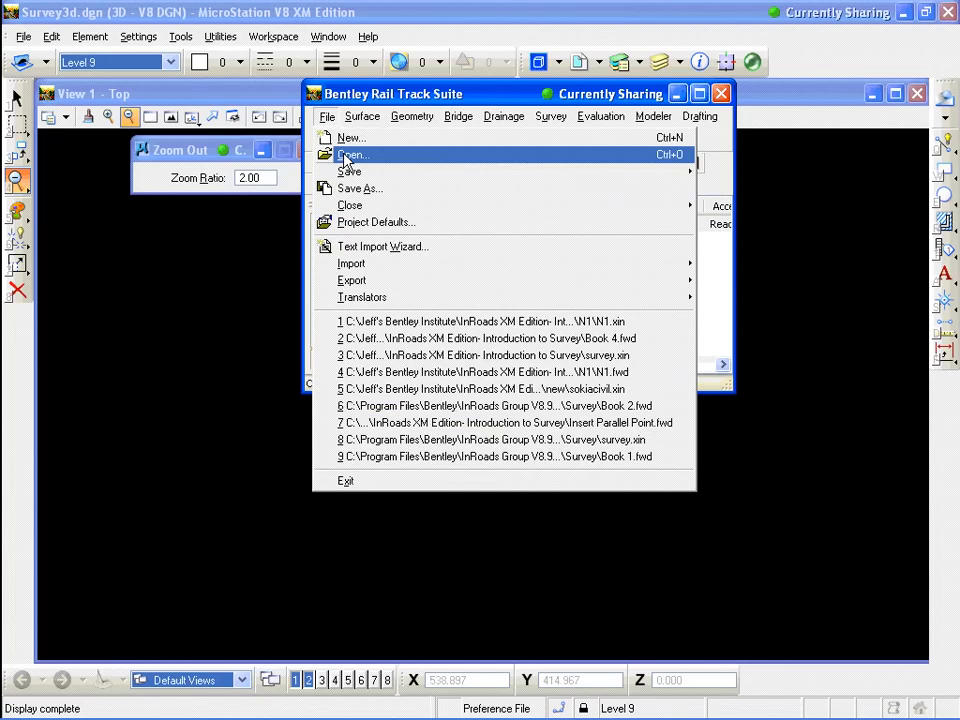
{"action": "left_click", "coordinate": [345, 156]}
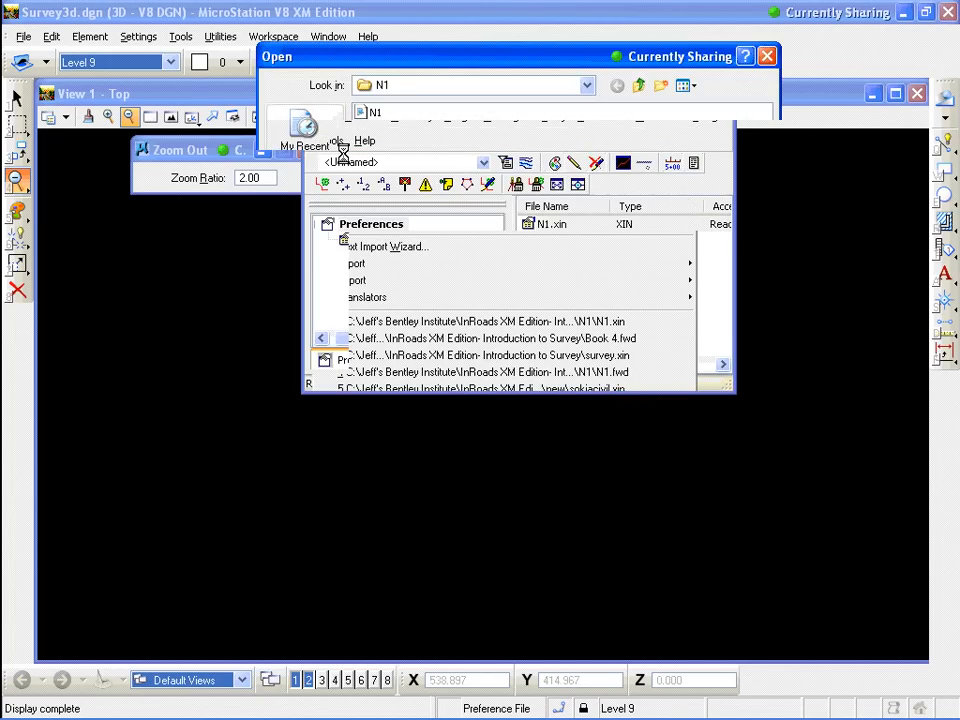
{"action": "left_click", "coordinate": [375, 113]}
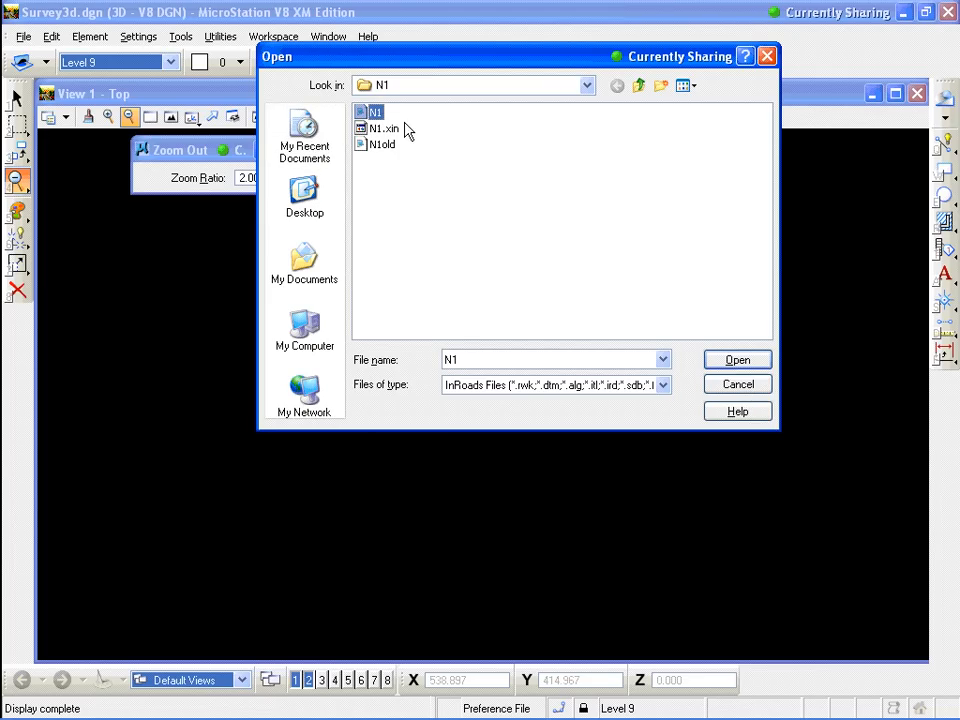
{"action": "left_click", "coordinate": [749, 363]}
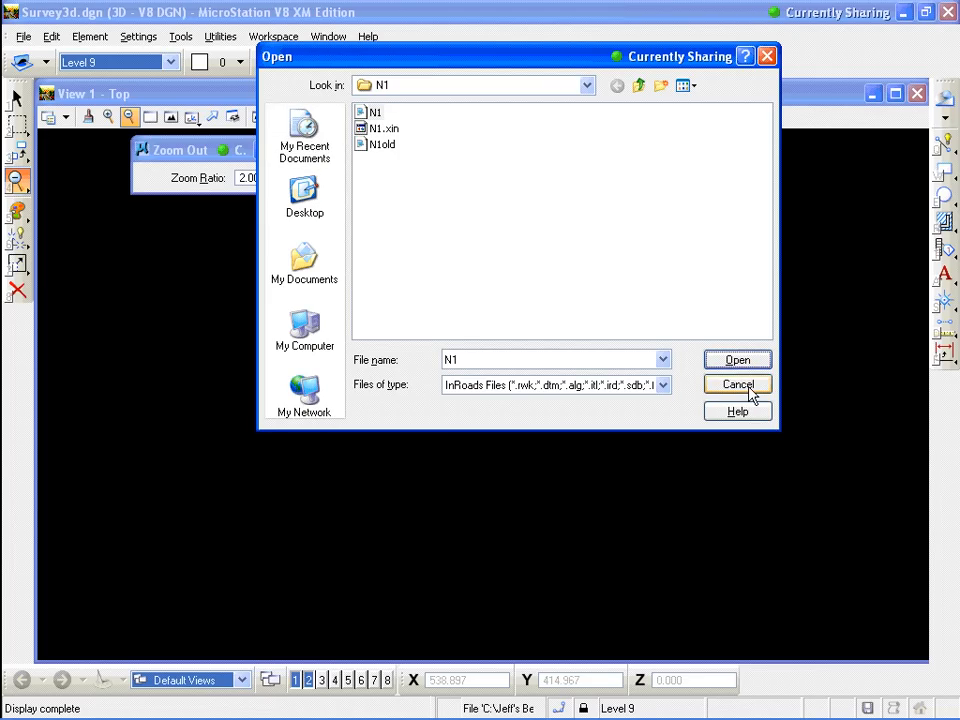
{"action": "left_click", "coordinate": [740, 385]}
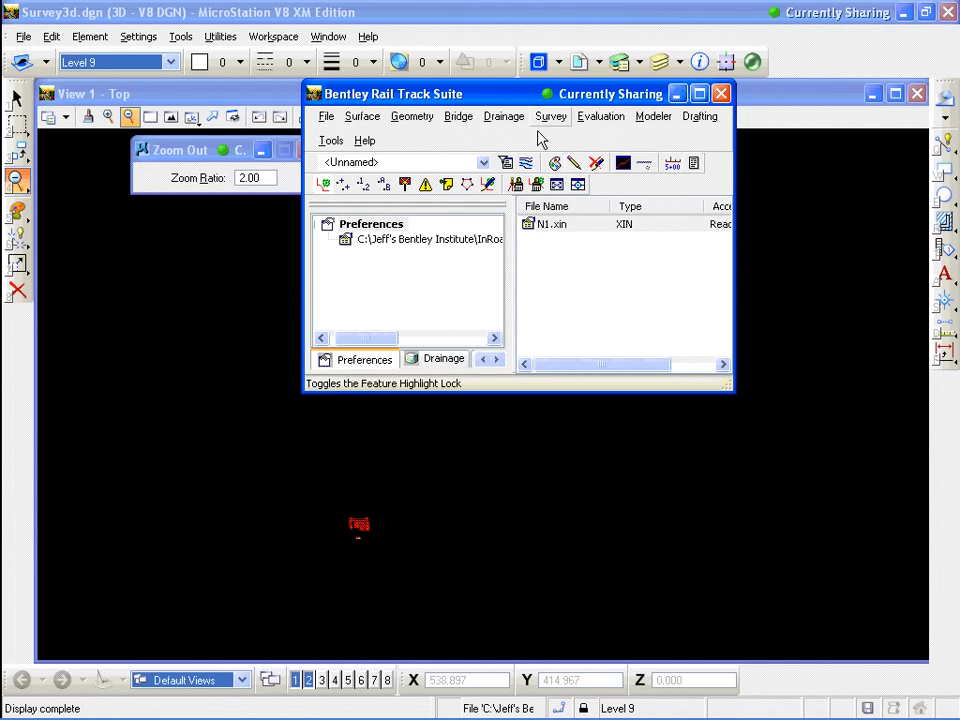
Open Fieldbook Data for N1, select stations 201 and 102 to list their observations, and close it
{"action": "left_click", "coordinate": [548, 118]}
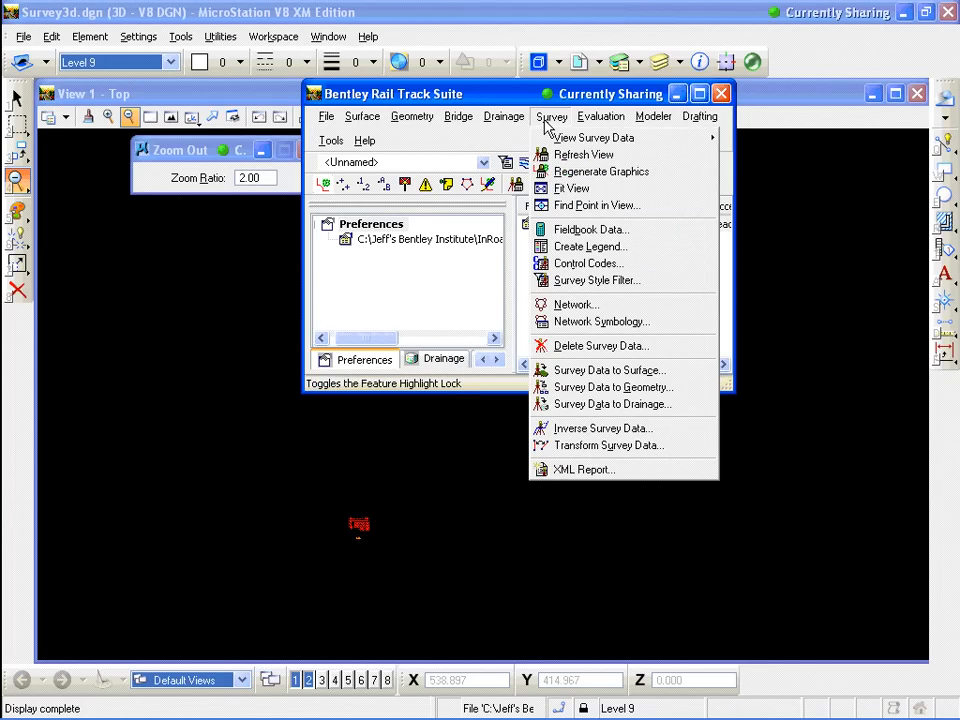
{"action": "left_click", "coordinate": [577, 230]}
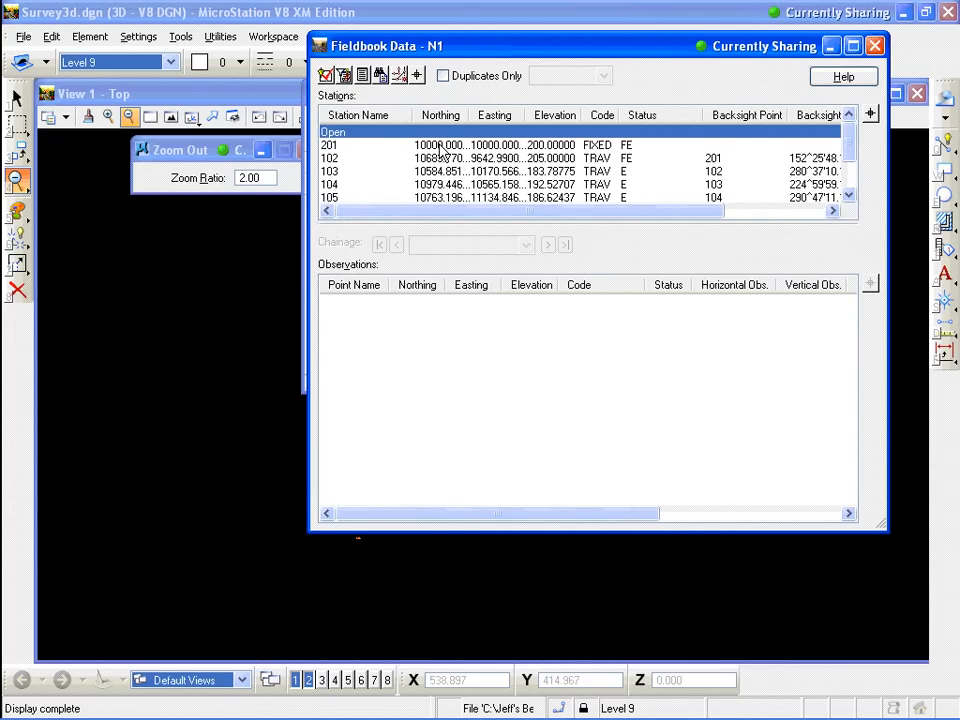
{"action": "left_click", "coordinate": [441, 172]}
{"action": "left_click", "coordinate": [437, 184]}
{"action": "left_click", "coordinate": [331, 148]}
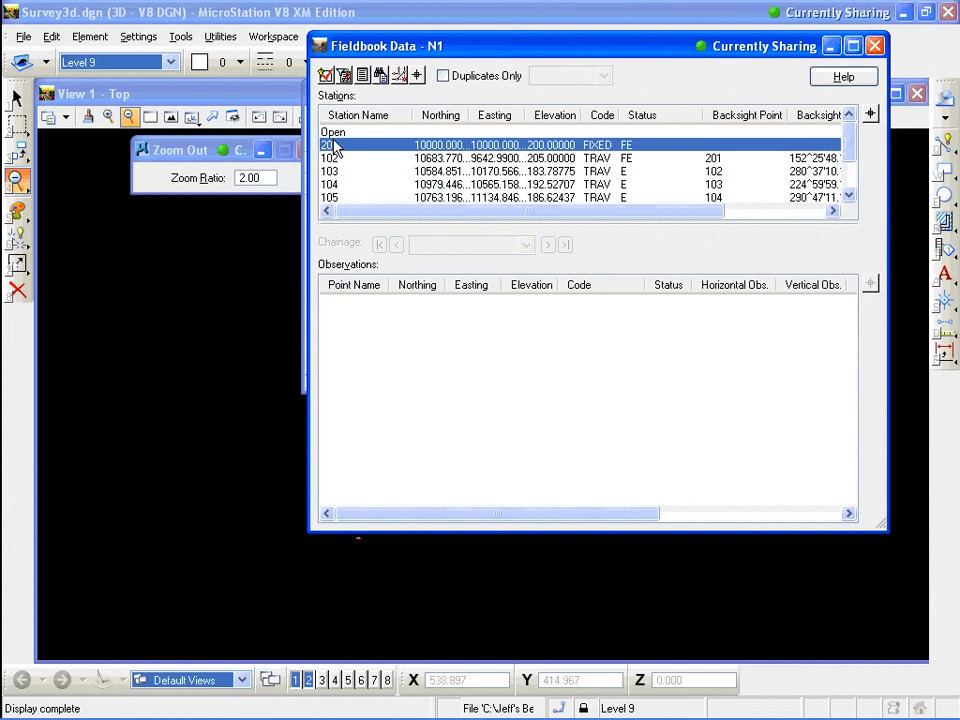
{"action": "left_click", "coordinate": [328, 158]}
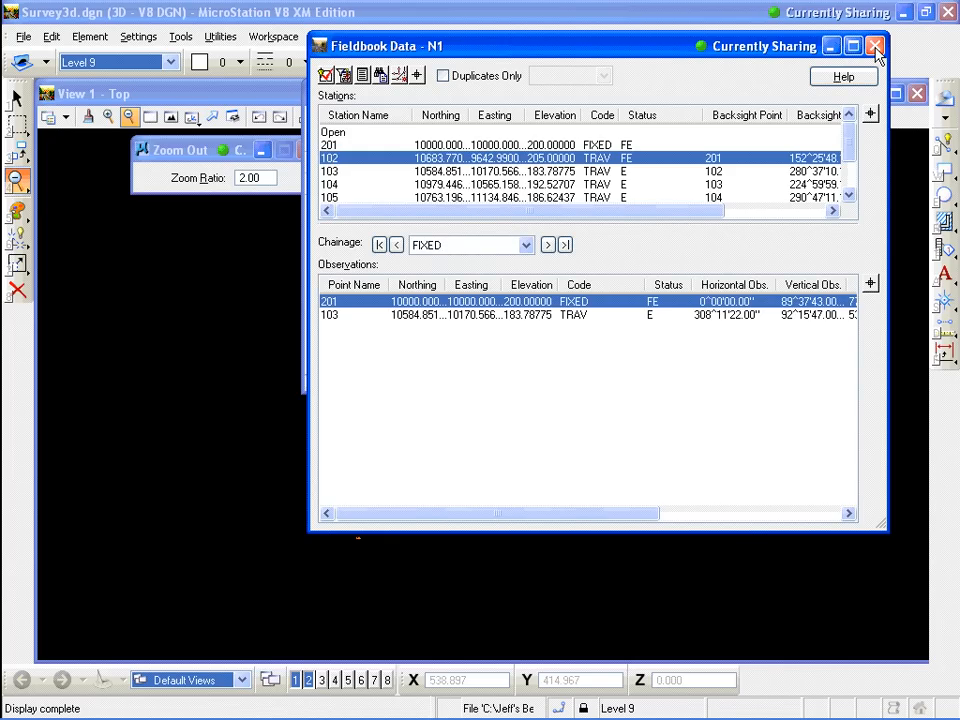
{"action": "left_click", "coordinate": [874, 47]}
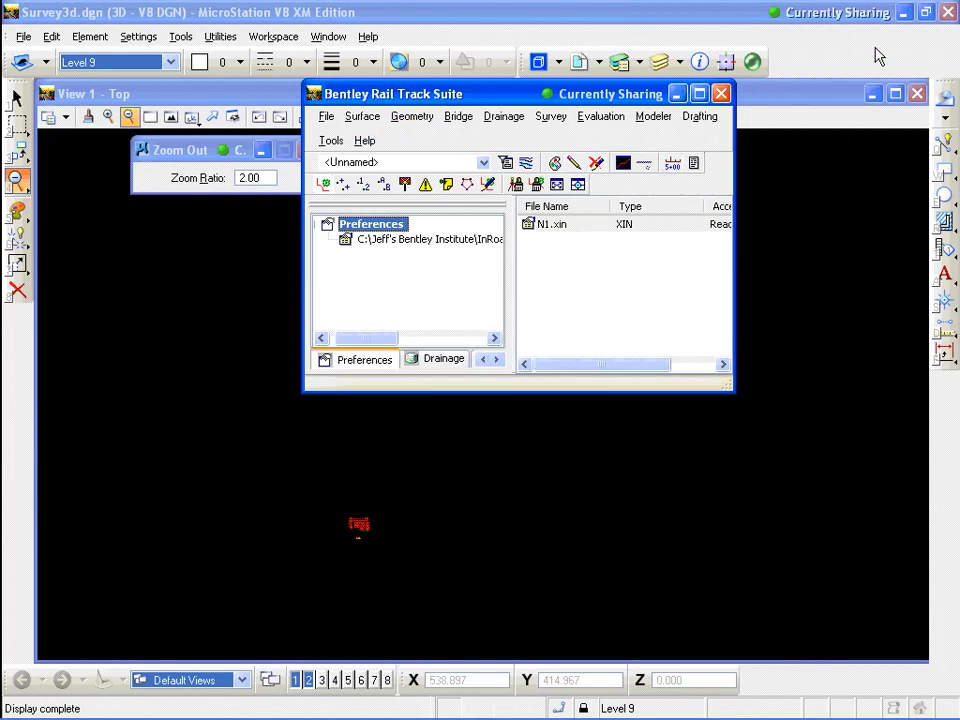
In Network Symbology, enable Line Traverse, load the user's saved preference, and close the dialog
{"action": "left_click", "coordinate": [549, 116]}
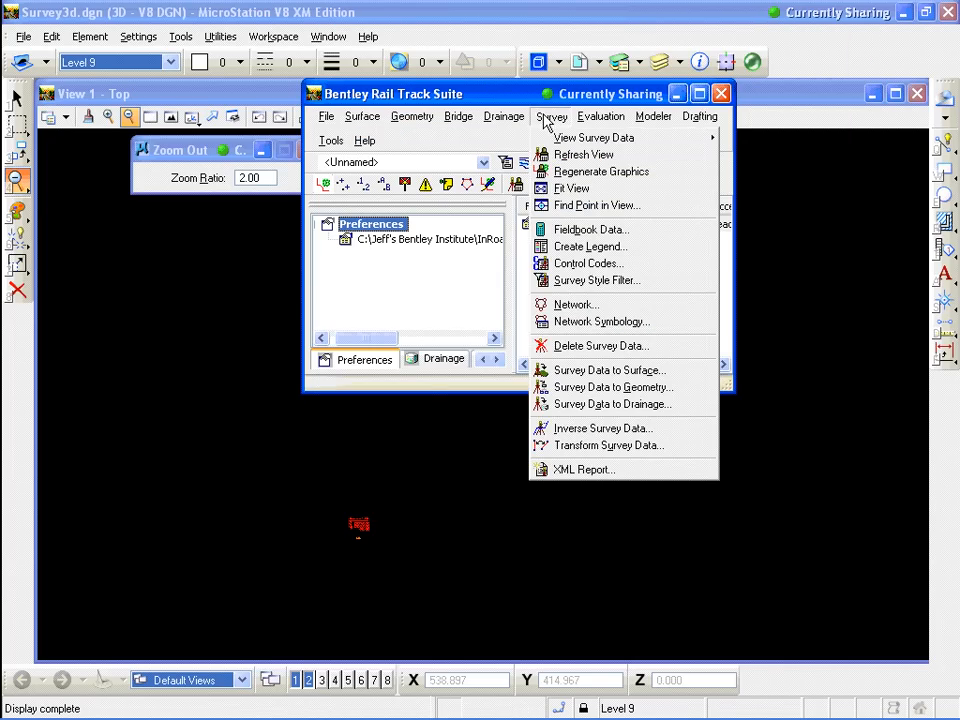
{"action": "left_click", "coordinate": [614, 321]}
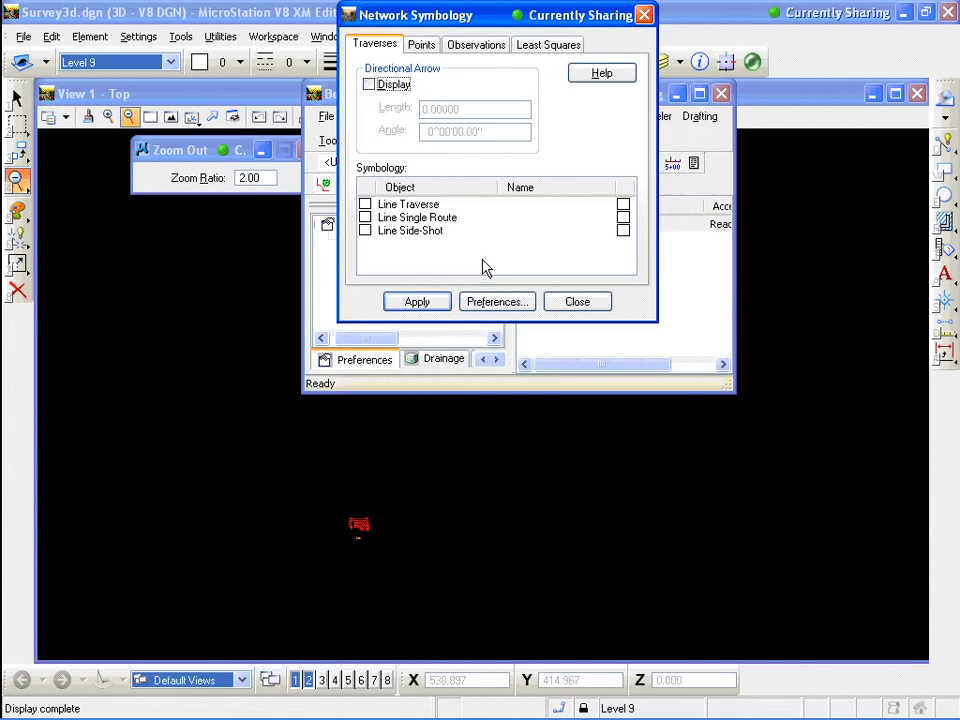
{"action": "left_click", "coordinate": [365, 204]}
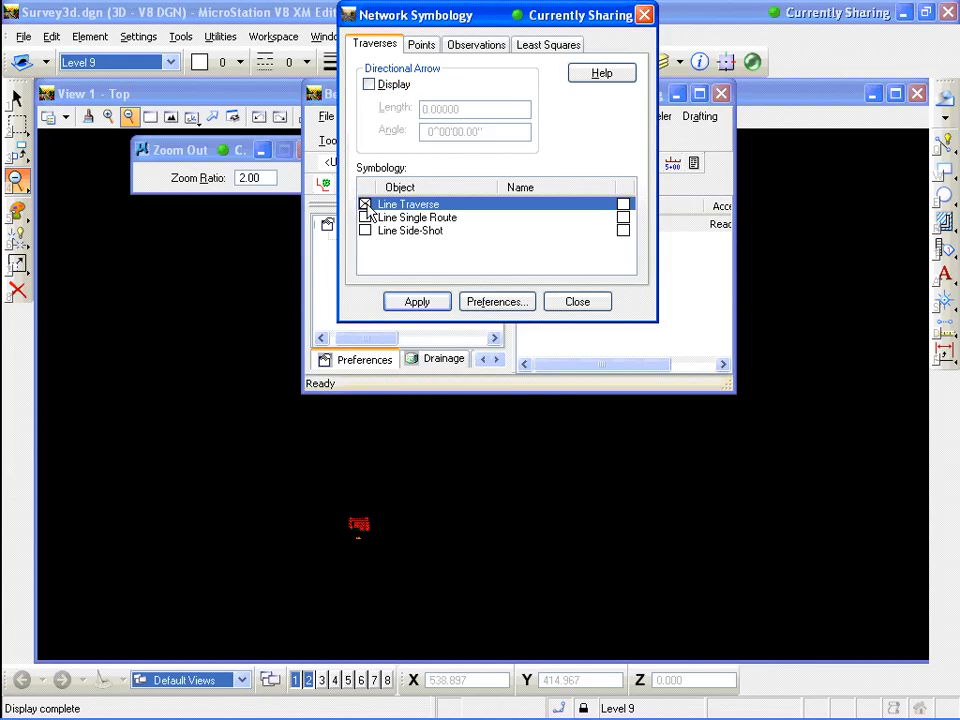
{"action": "left_click", "coordinate": [365, 205]}
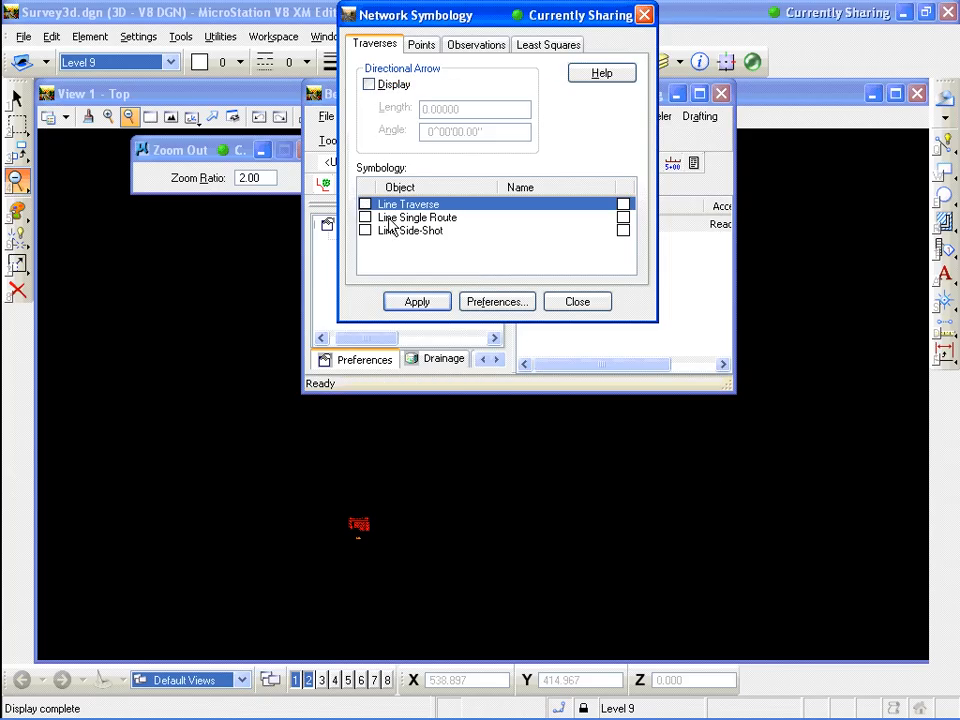
{"action": "left_click", "coordinate": [501, 305]}
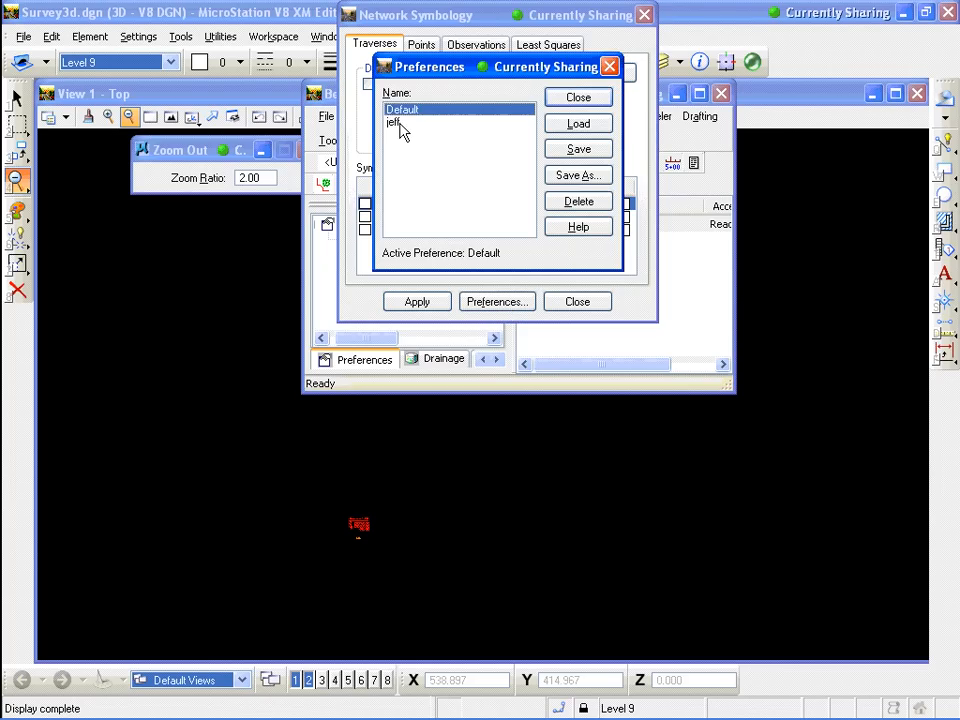
{"action": "left_click", "coordinate": [407, 124]}
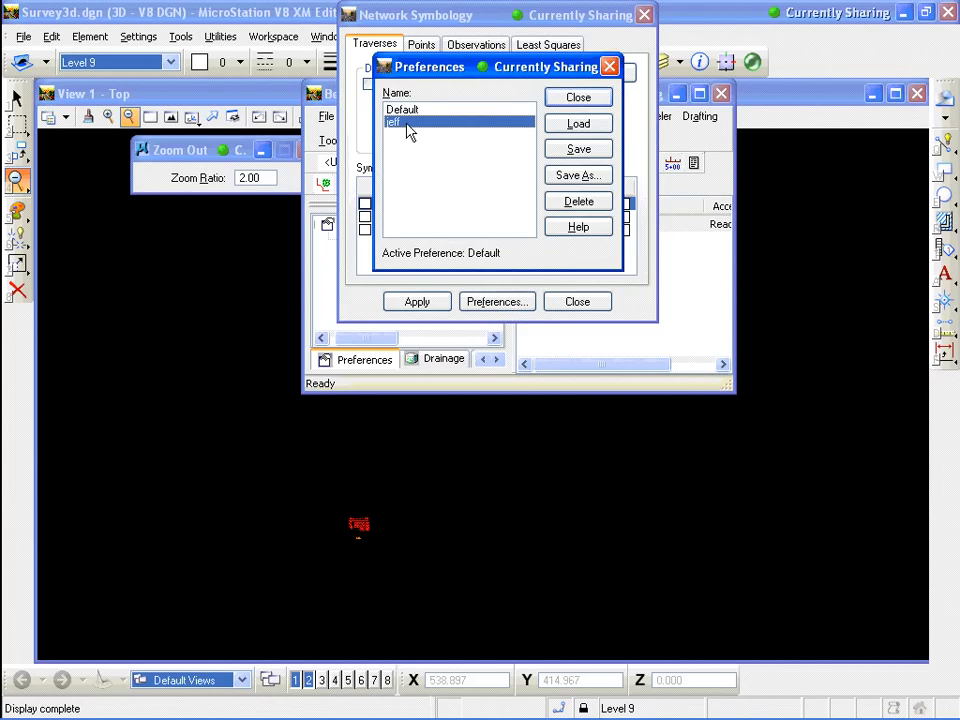
{"action": "left_click", "coordinate": [579, 124]}
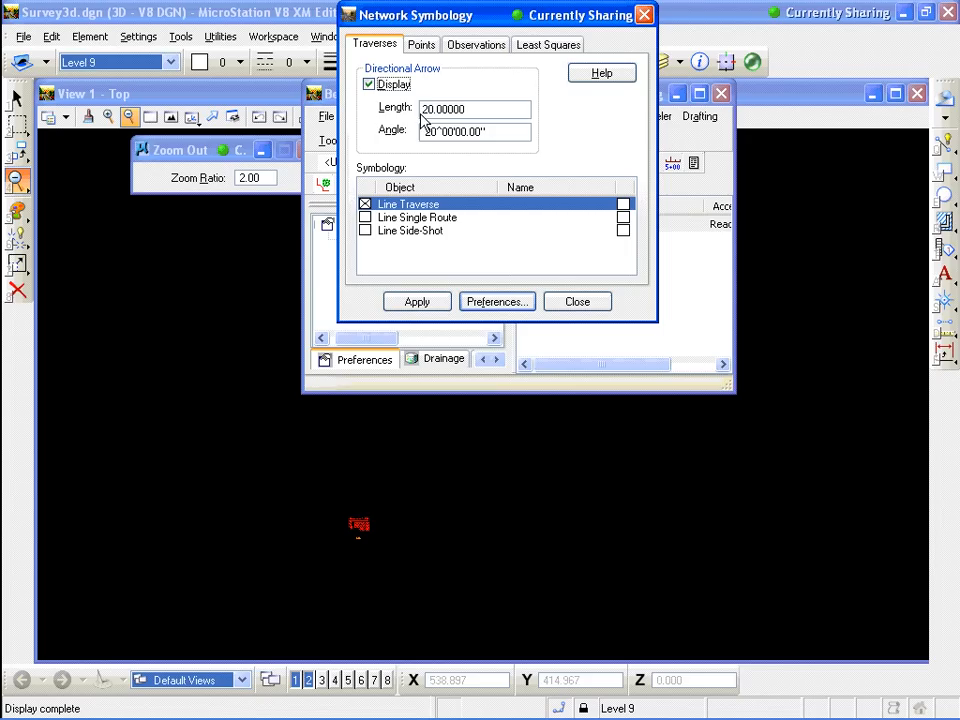
{"action": "left_click", "coordinate": [577, 302]}
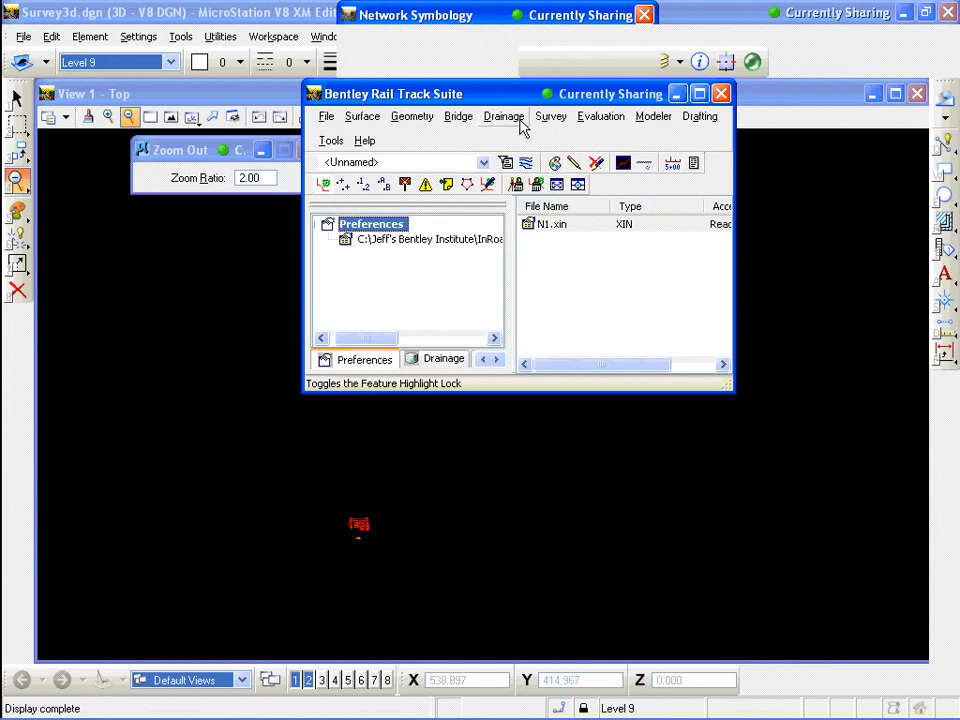
Turn on the Network display of the survey data
{"action": "left_click", "coordinate": [552, 118]}
{"action": "mouse_move", "coordinate": [561, 140]}
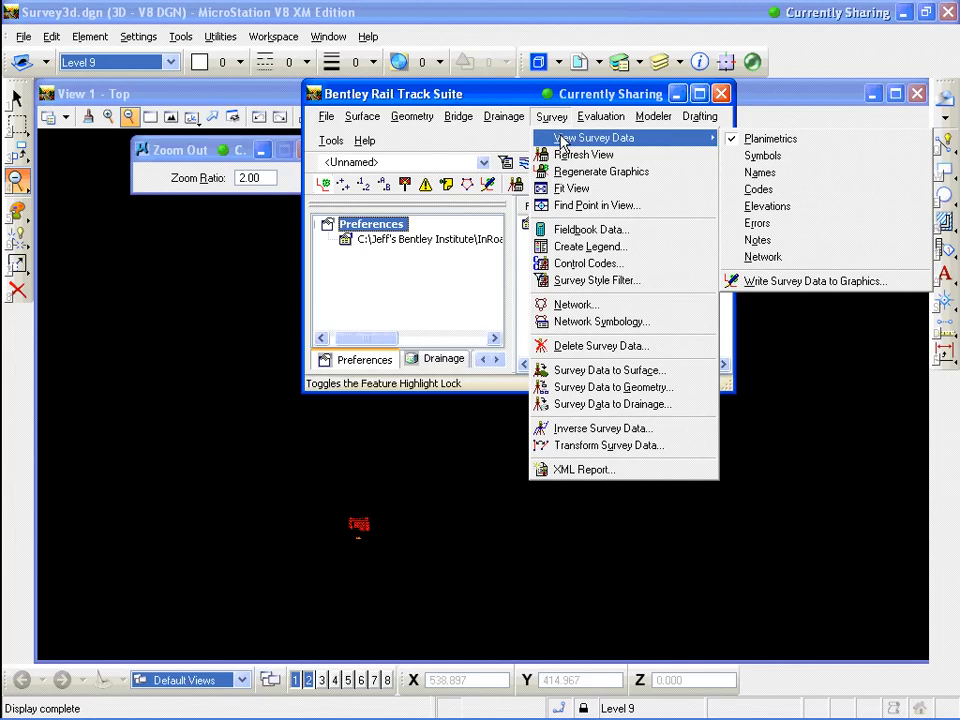
{"action": "left_click", "coordinate": [781, 262]}
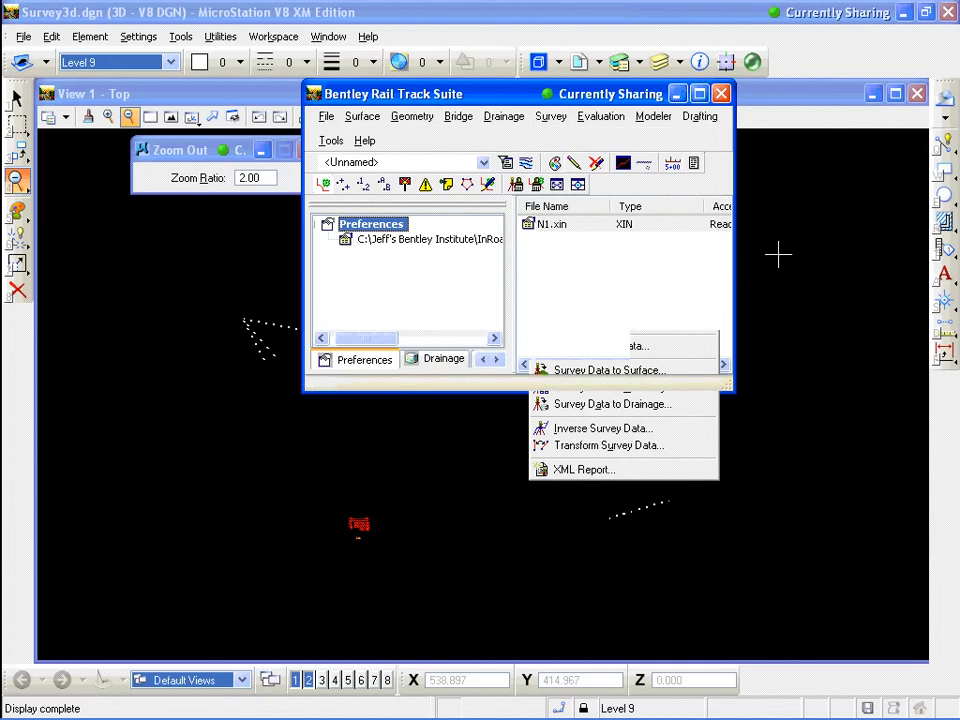
Open the Network manager and import the network from the fieldbook, including foresight observations to backsight points
{"action": "left_click_drag", "start_coordinate": [533, 97], "coordinate": [468, 76]}
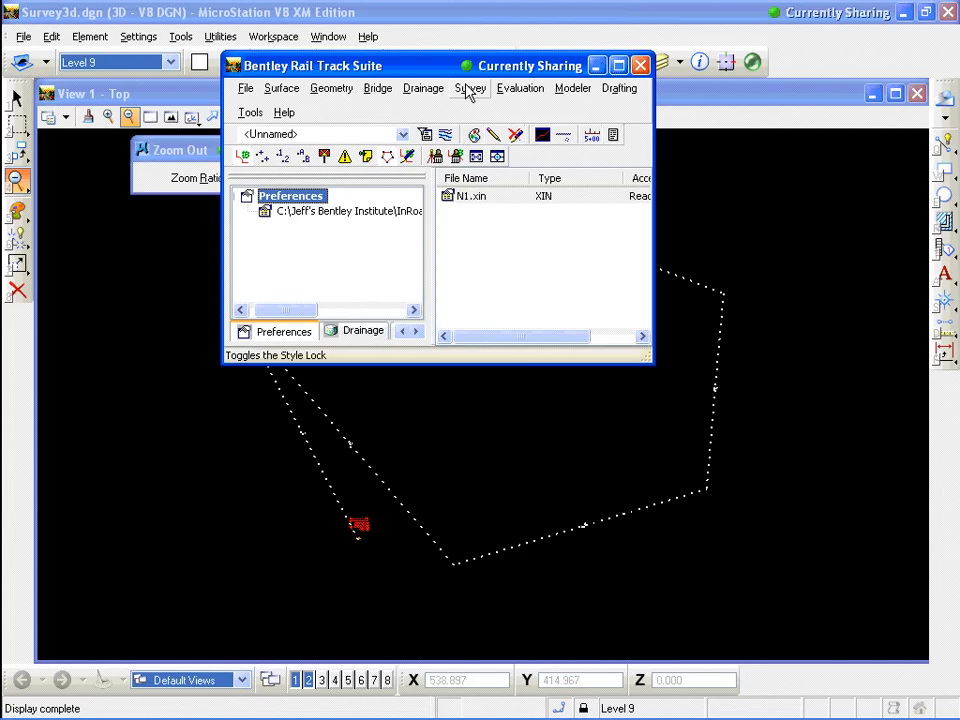
{"action": "left_click", "coordinate": [469, 90]}
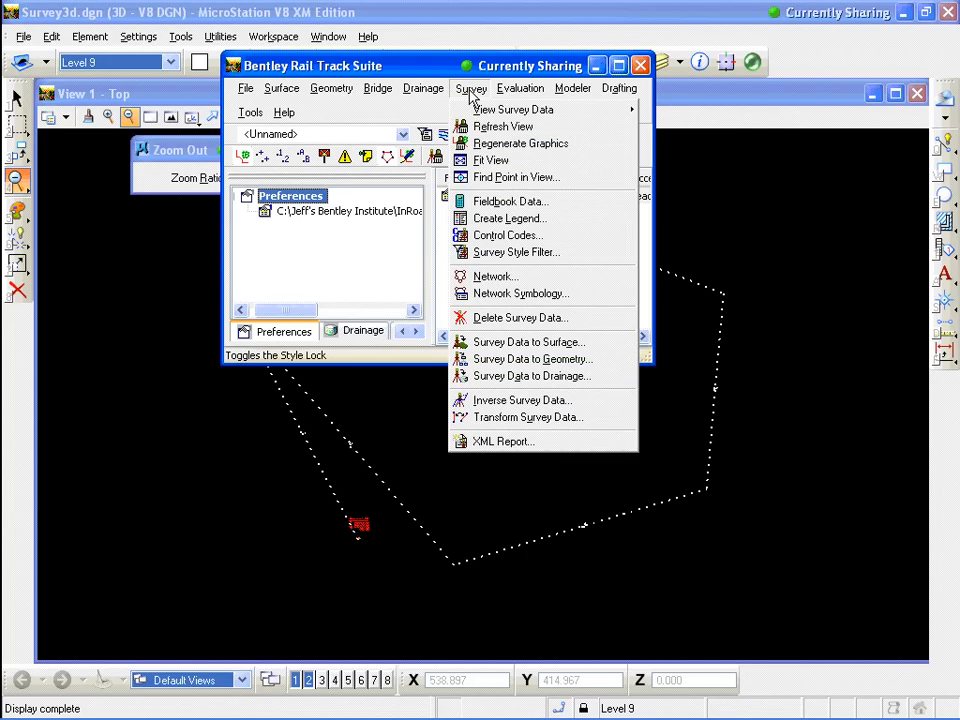
{"action": "left_click", "coordinate": [450, 68]}
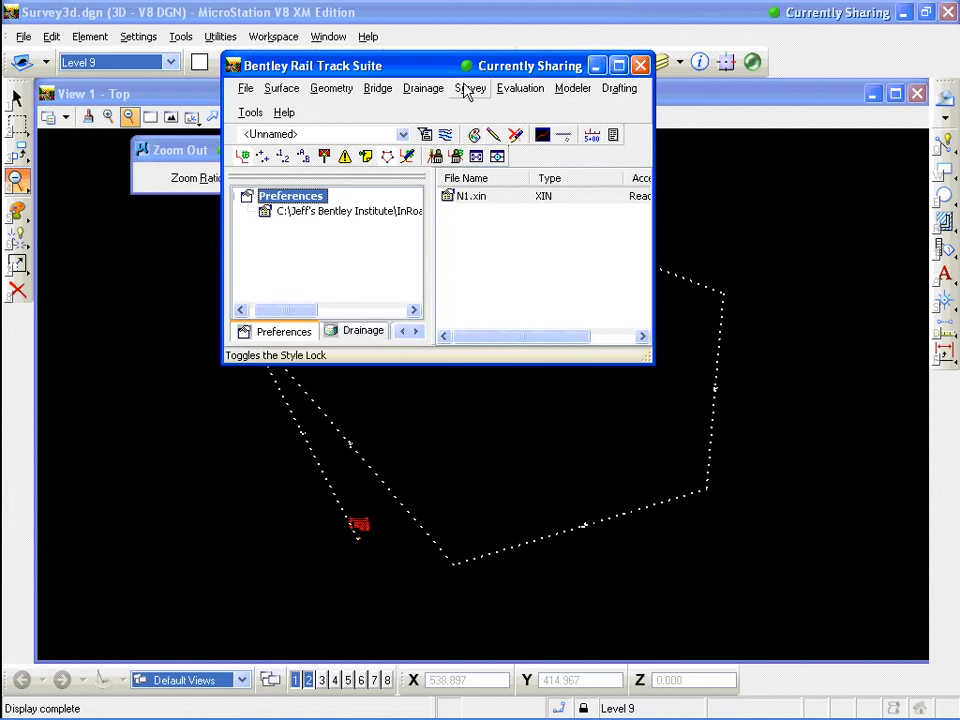
{"action": "left_click", "coordinate": [469, 90]}
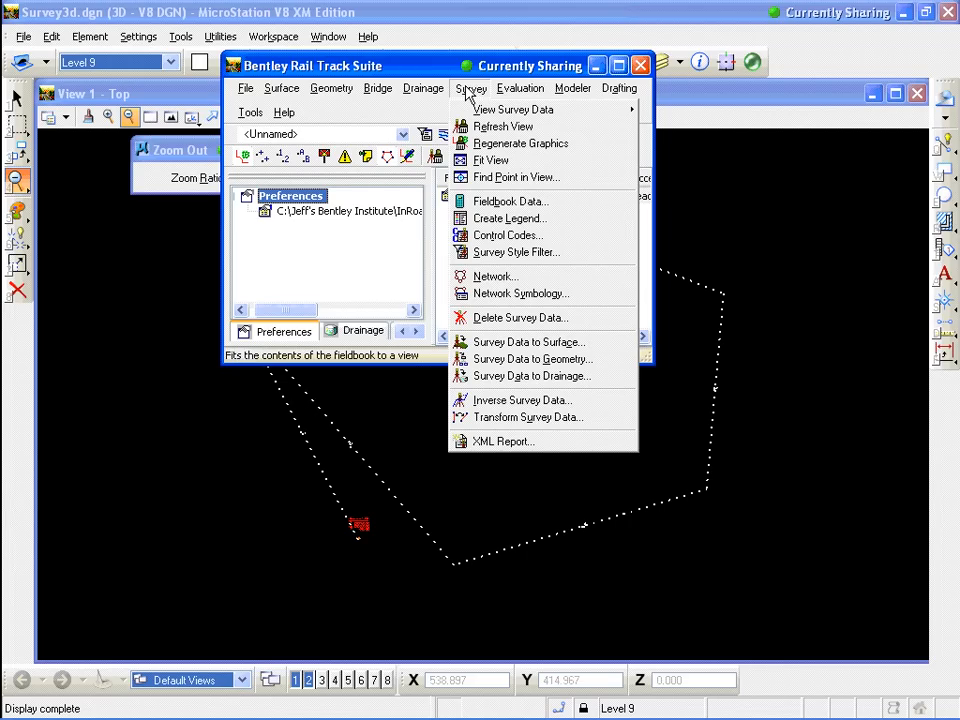
{"action": "left_click", "coordinate": [504, 283]}
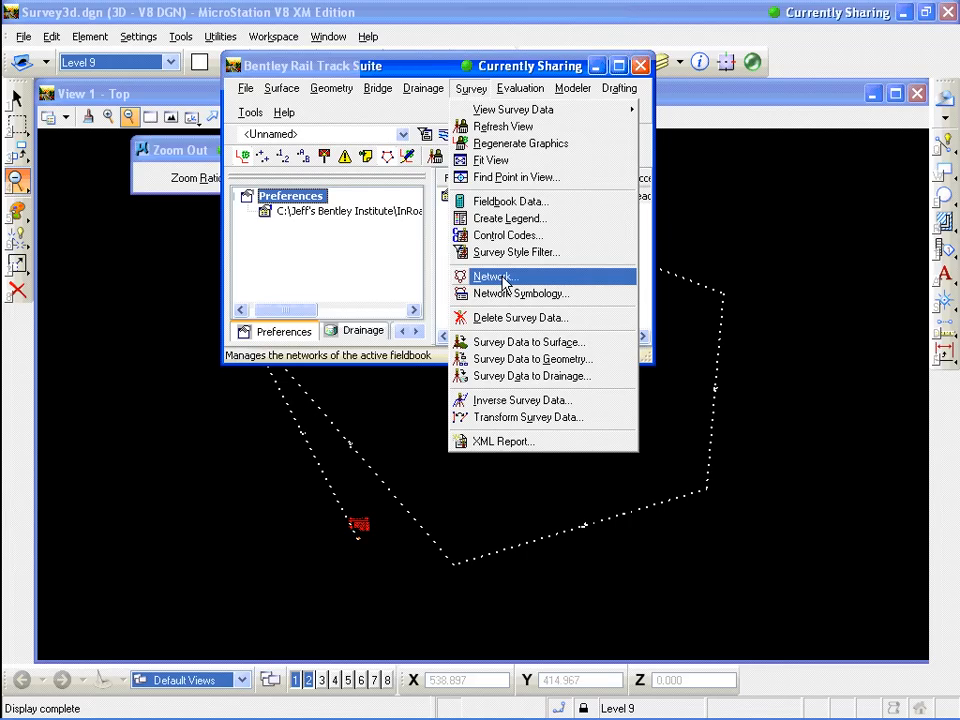
{"action": "left_click_drag", "start_coordinate": [428, 68], "coordinate": [373, 63]}
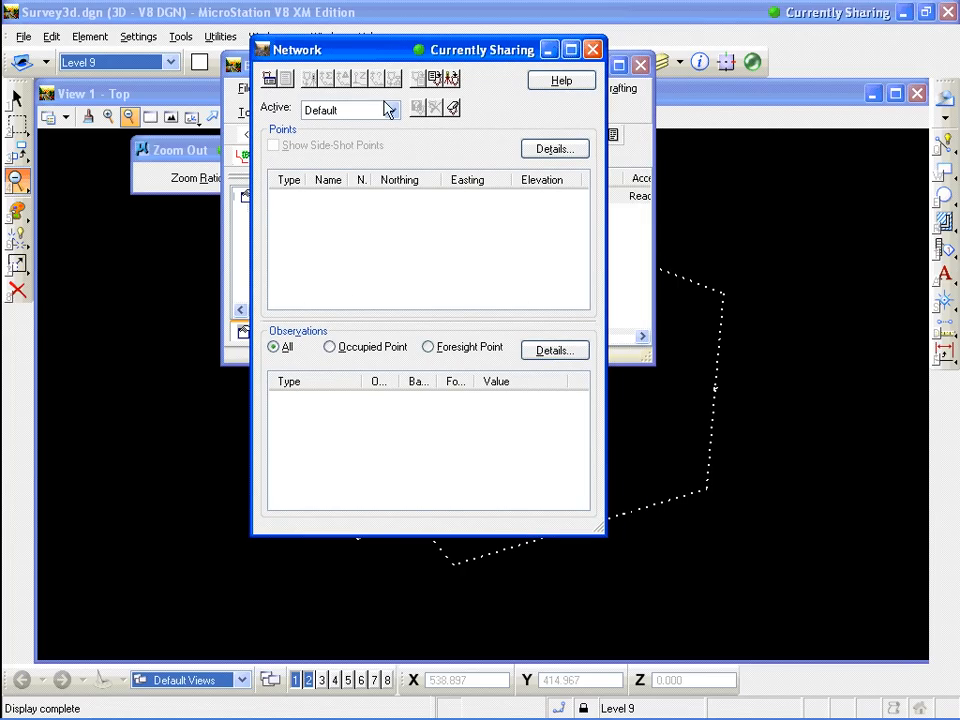
{"action": "left_click", "coordinate": [456, 87]}
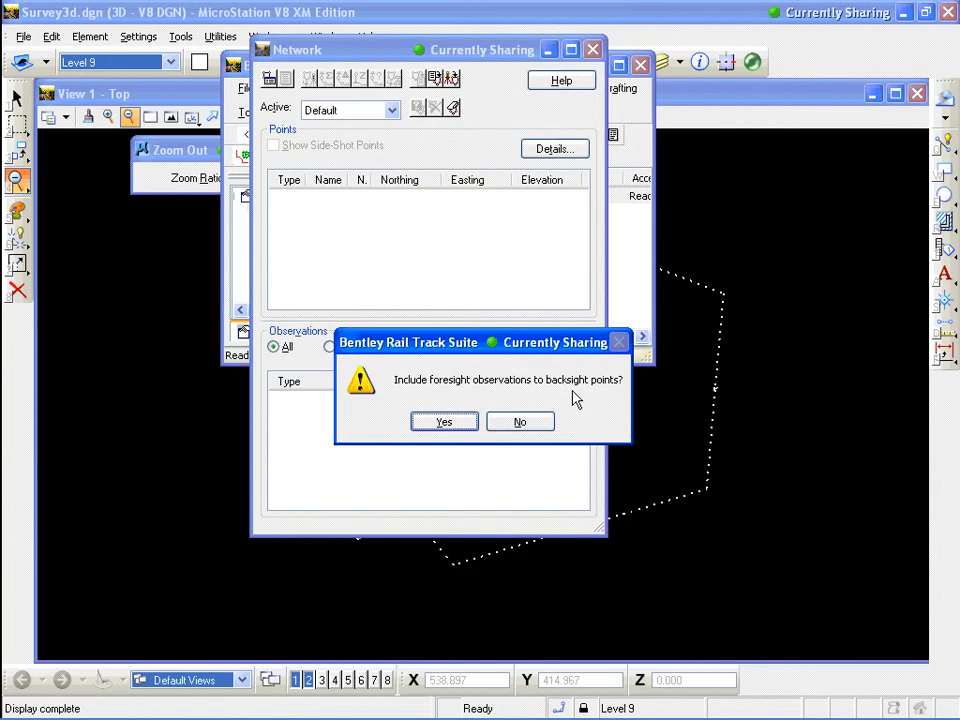
{"action": "left_click", "coordinate": [444, 422]}
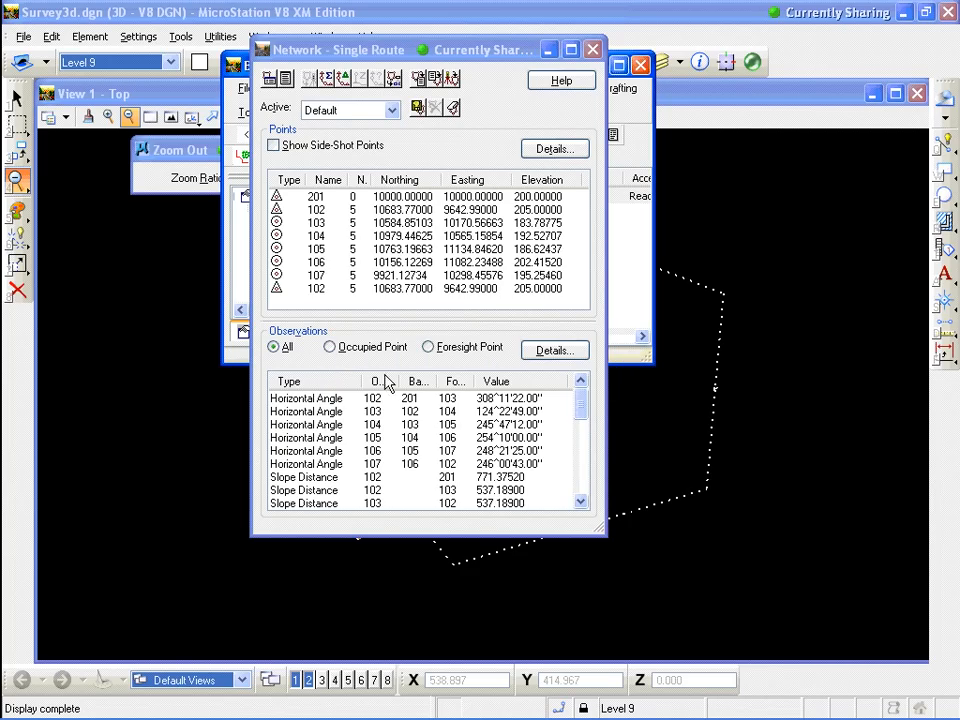
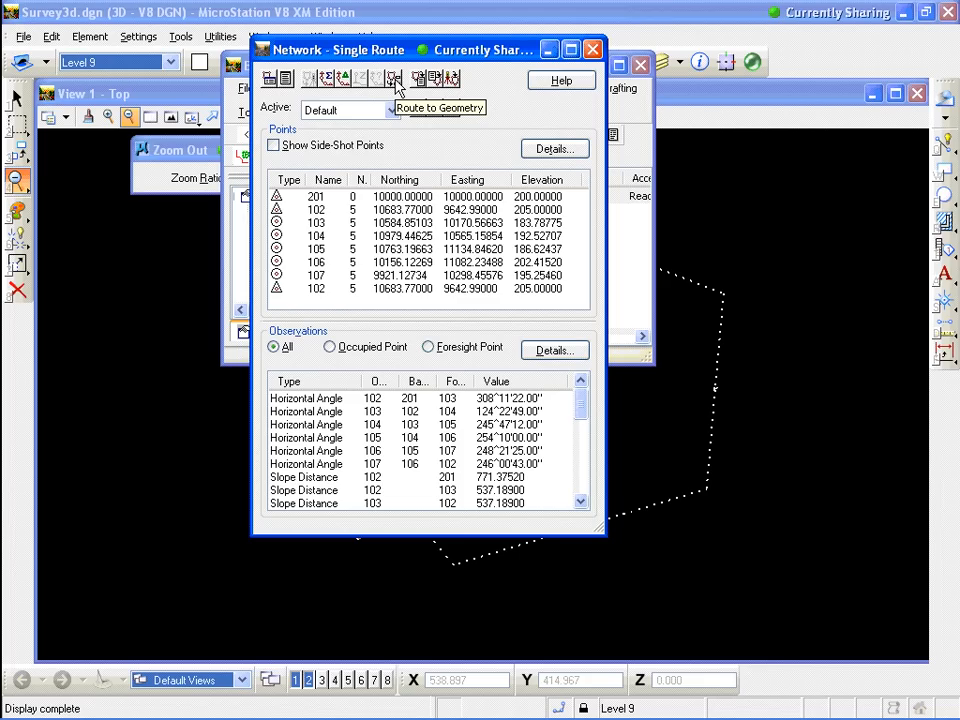
Try to route the network to geometry
{"action": "left_click", "coordinate": [394, 79]}
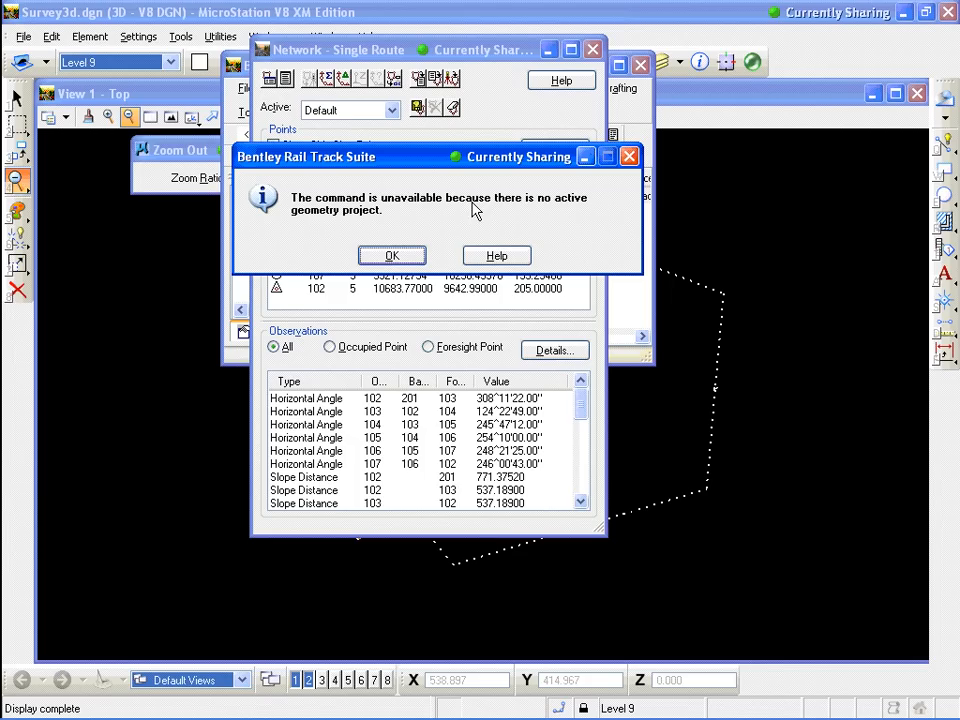
{"action": "left_click", "coordinate": [408, 259]}
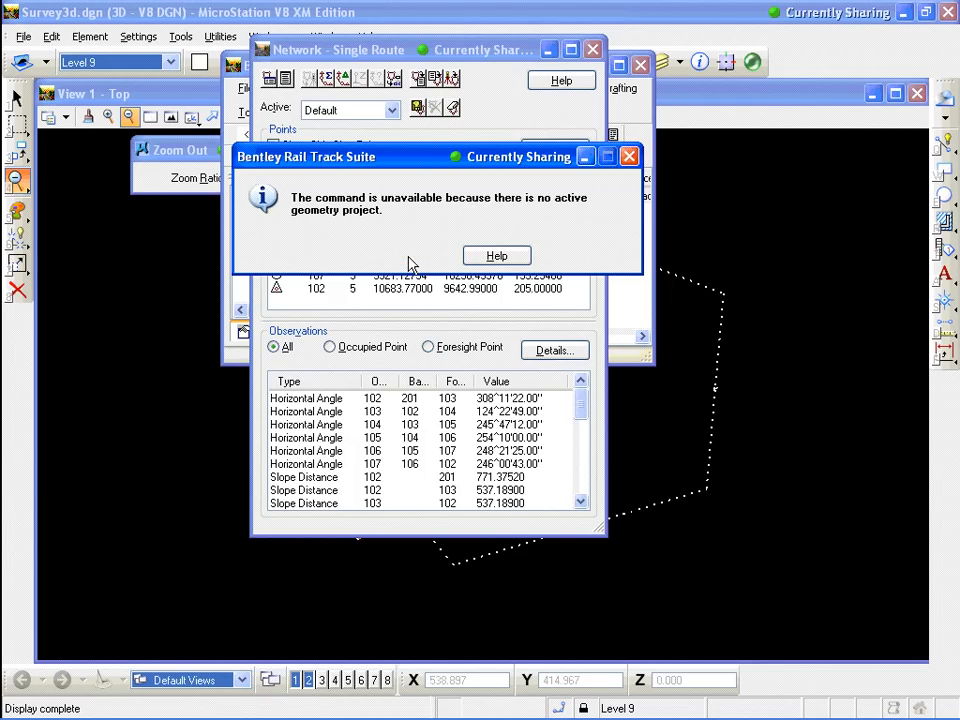
{"action": "left_click_drag", "start_coordinate": [366, 53], "coordinate": [536, 64]}
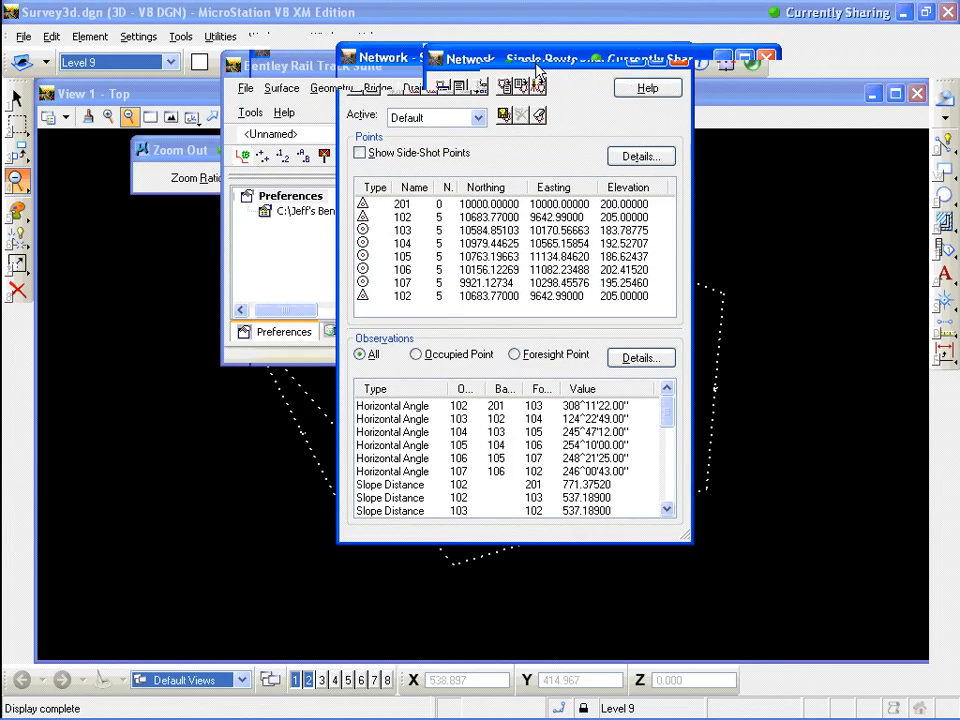
Create a new geometry project, naming it with the user's first name, and close the New dialog
{"action": "left_click", "coordinate": [247, 89]}
{"action": "left_click", "coordinate": [250, 108]}
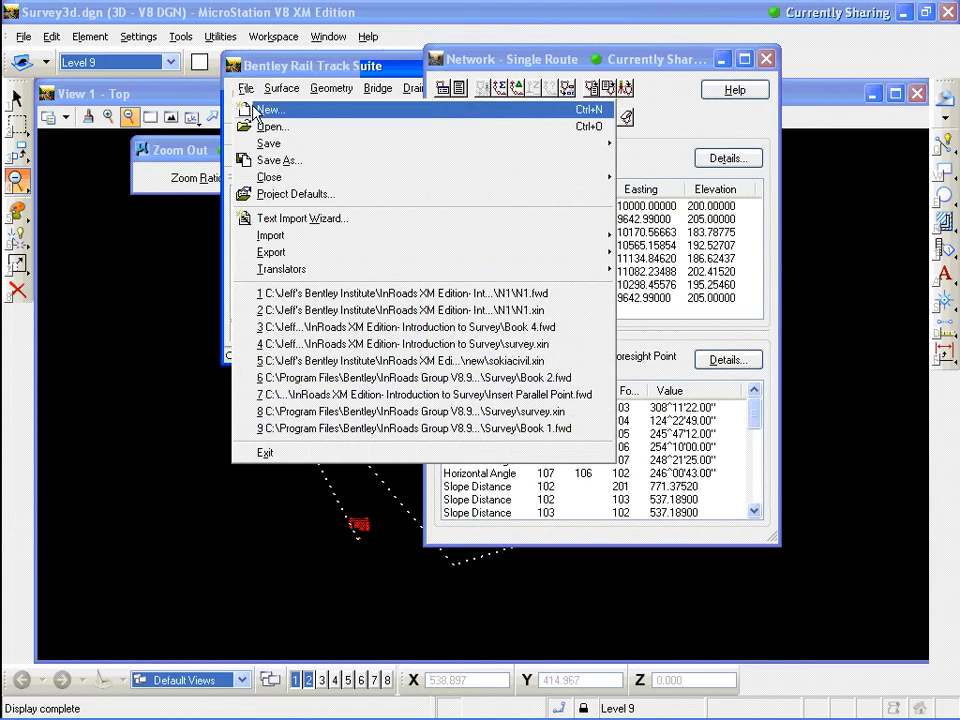
{"action": "left_click", "coordinate": [358, 91]}
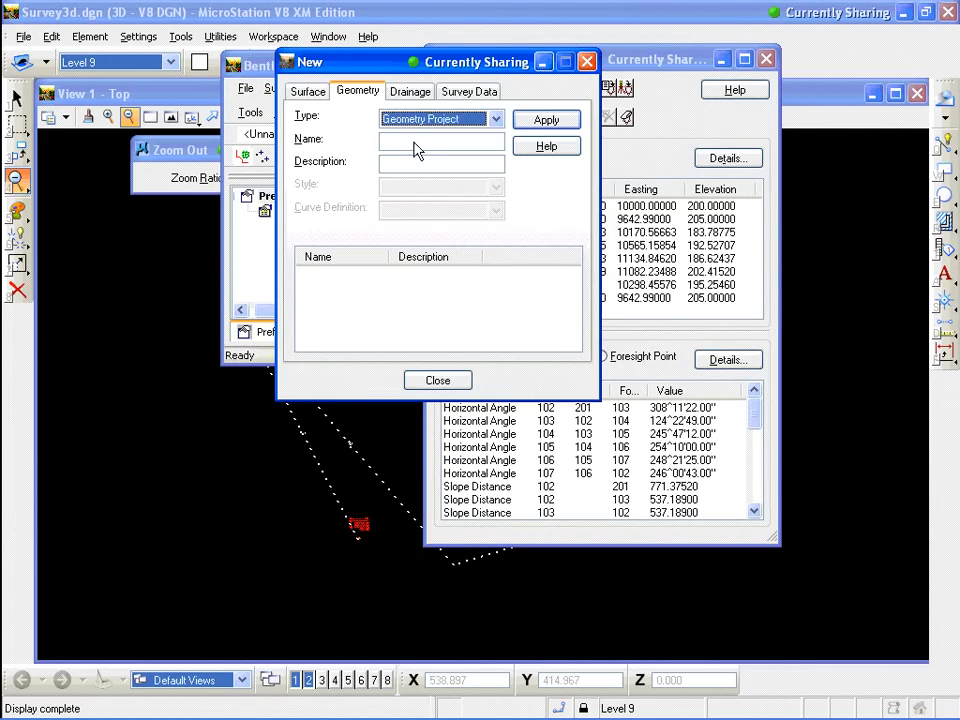
{"action": "left_click", "coordinate": [413, 141]}
{"action": "type", "text": "Je"}
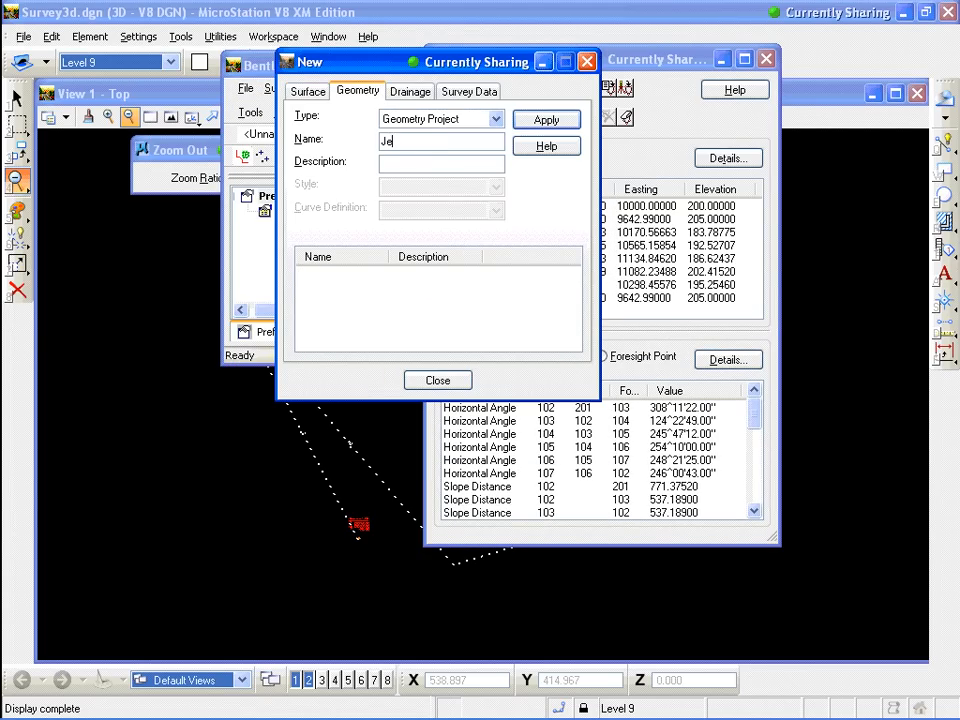
{"action": "type", "text": "ff"}
{"action": "left_click", "coordinate": [547, 120]}
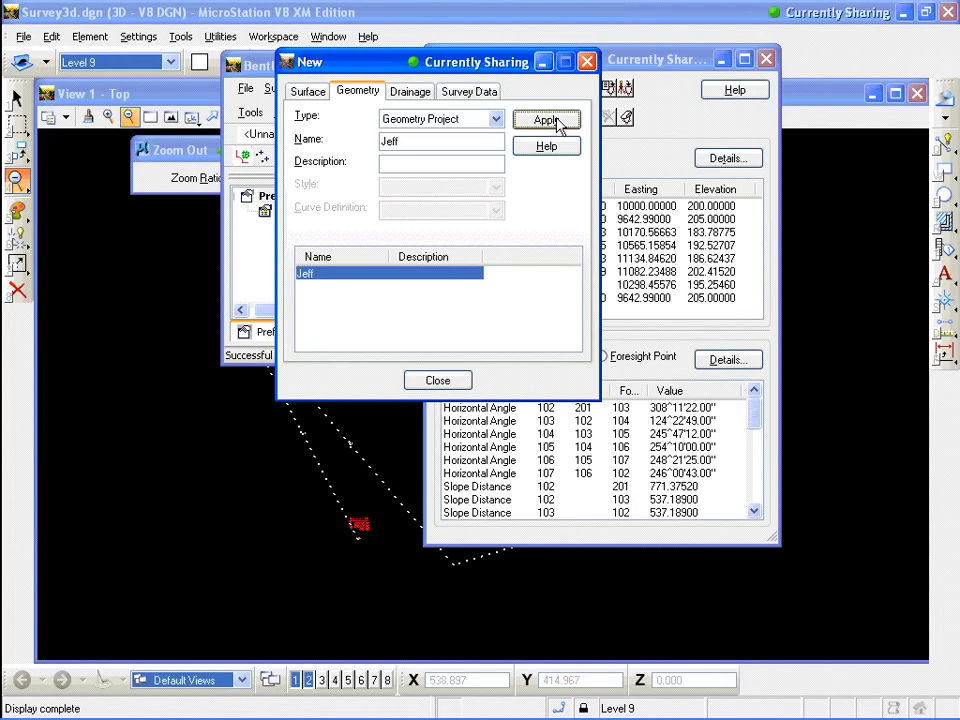
{"action": "left_click", "coordinate": [434, 380]}
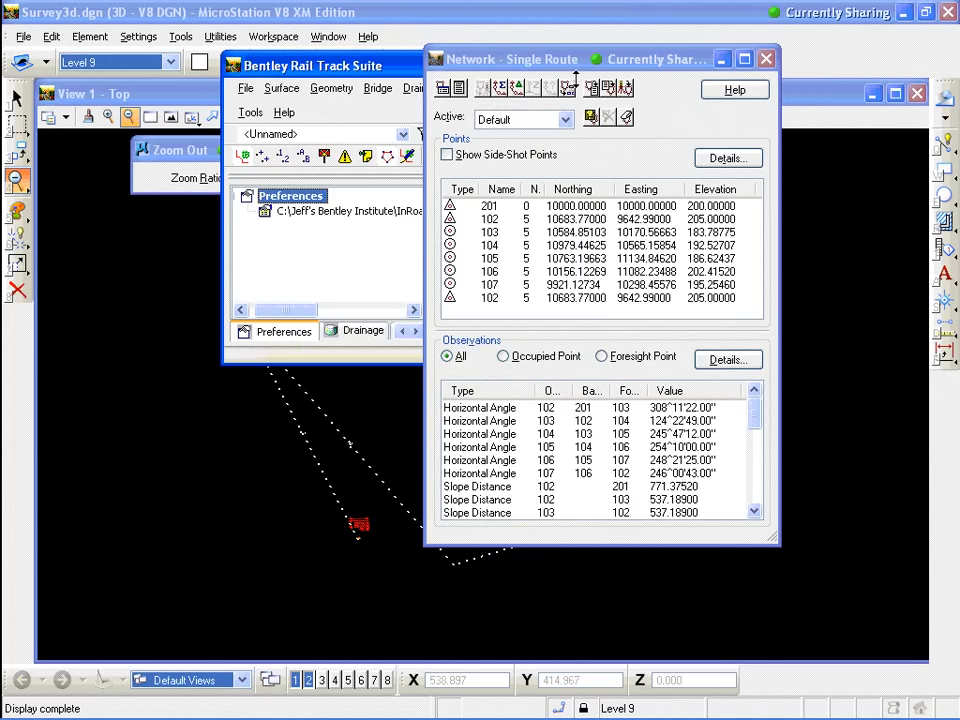
Route the network to geometry as an original alignment named with the user's first name
{"action": "left_click", "coordinate": [574, 90]}
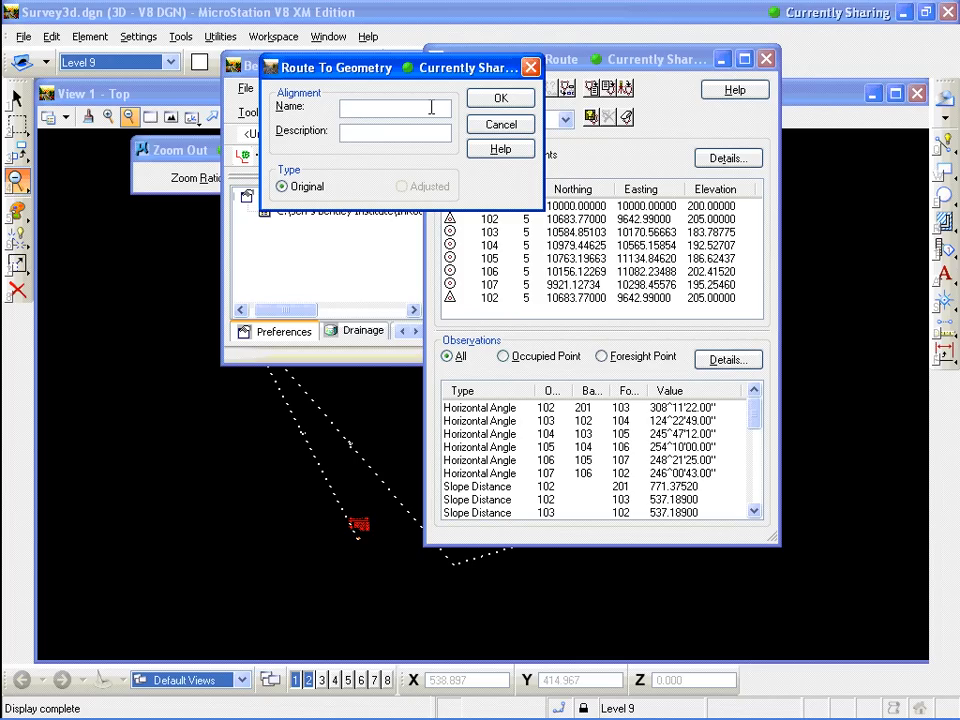
{"action": "type", "text": "Jeff"}
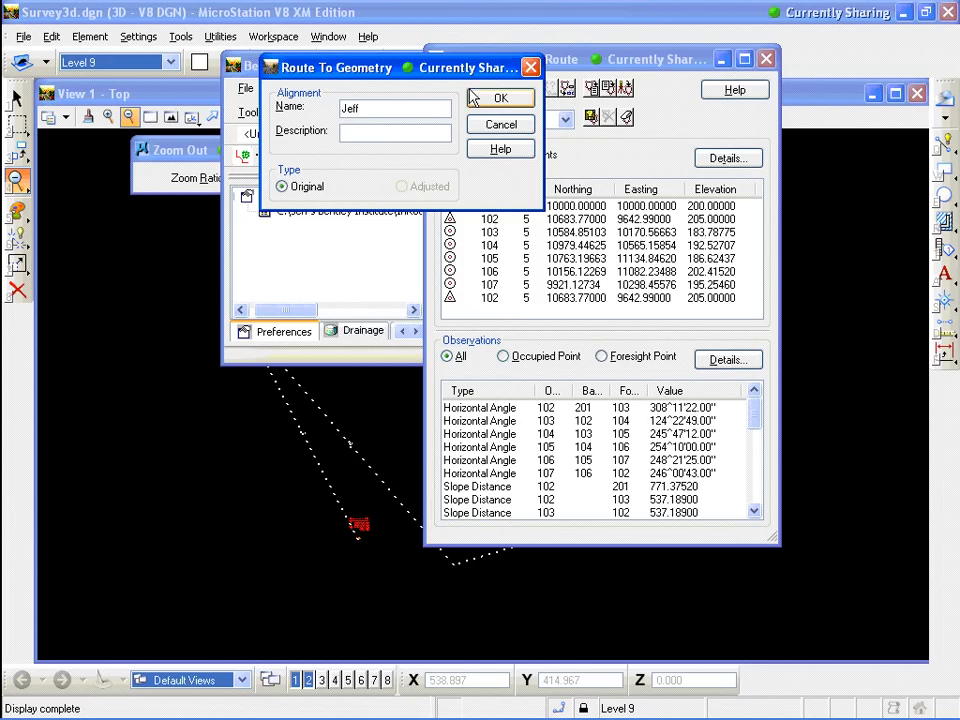
{"action": "left_click", "coordinate": [500, 98]}
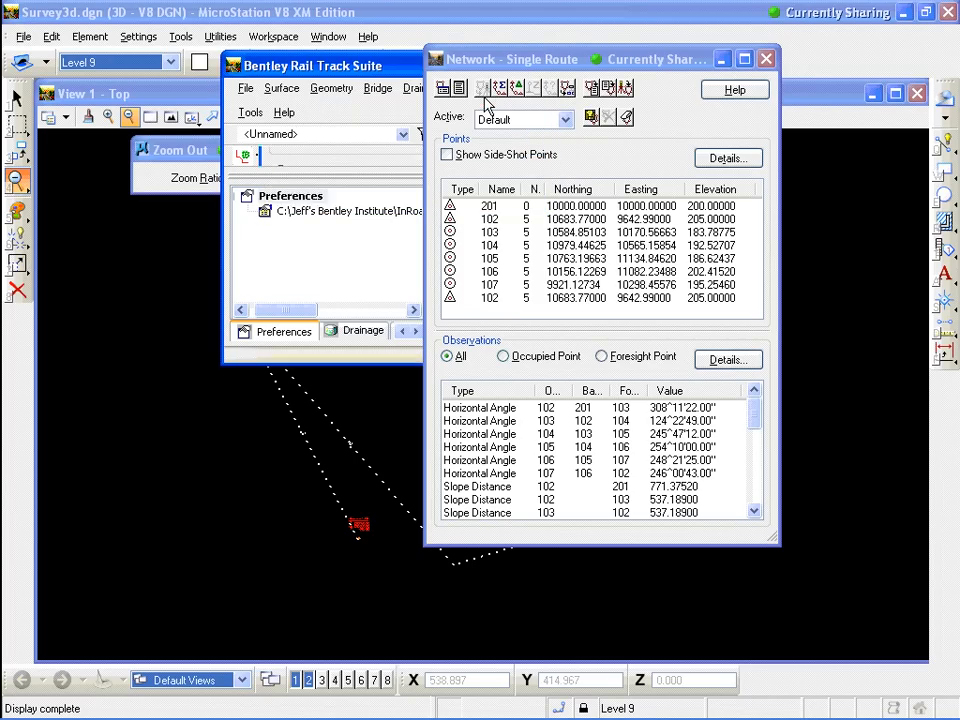
Review the active geometry project and horizontal alignment in the Active Geometry dialog, then close it
{"action": "left_click", "coordinate": [331, 89]}
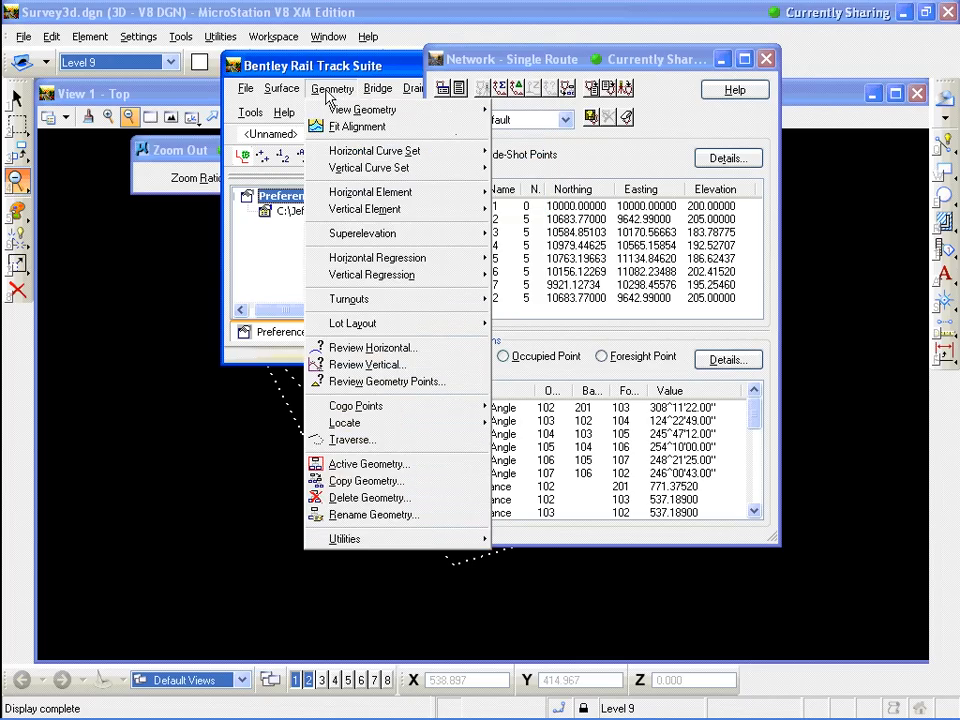
{"action": "left_click", "coordinate": [366, 467]}
{"action": "left_click", "coordinate": [412, 112]}
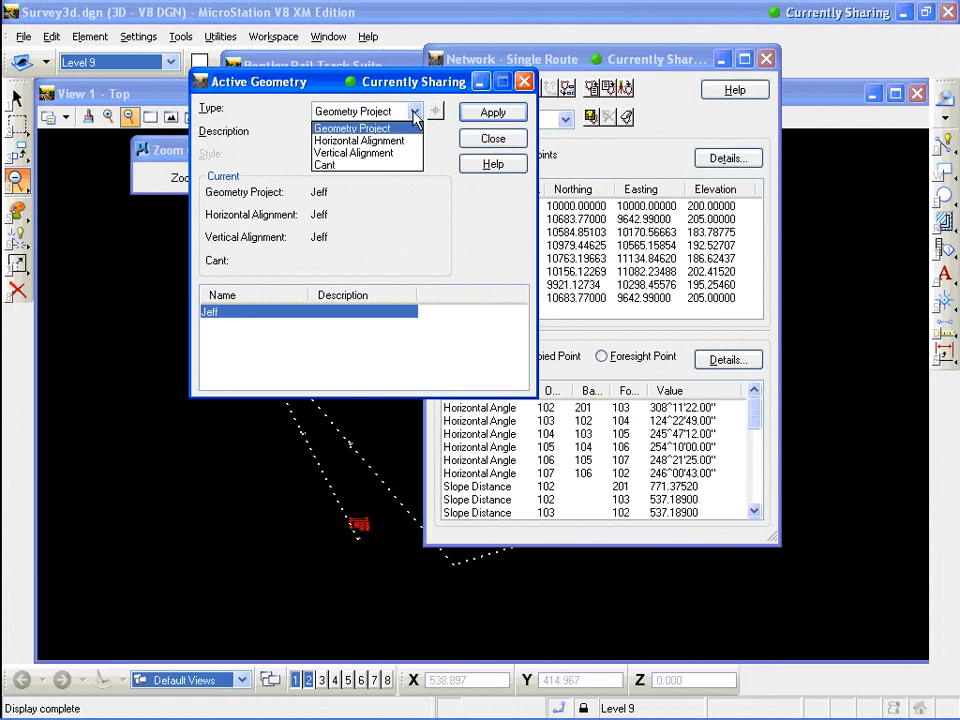
{"action": "left_click", "coordinate": [359, 140]}
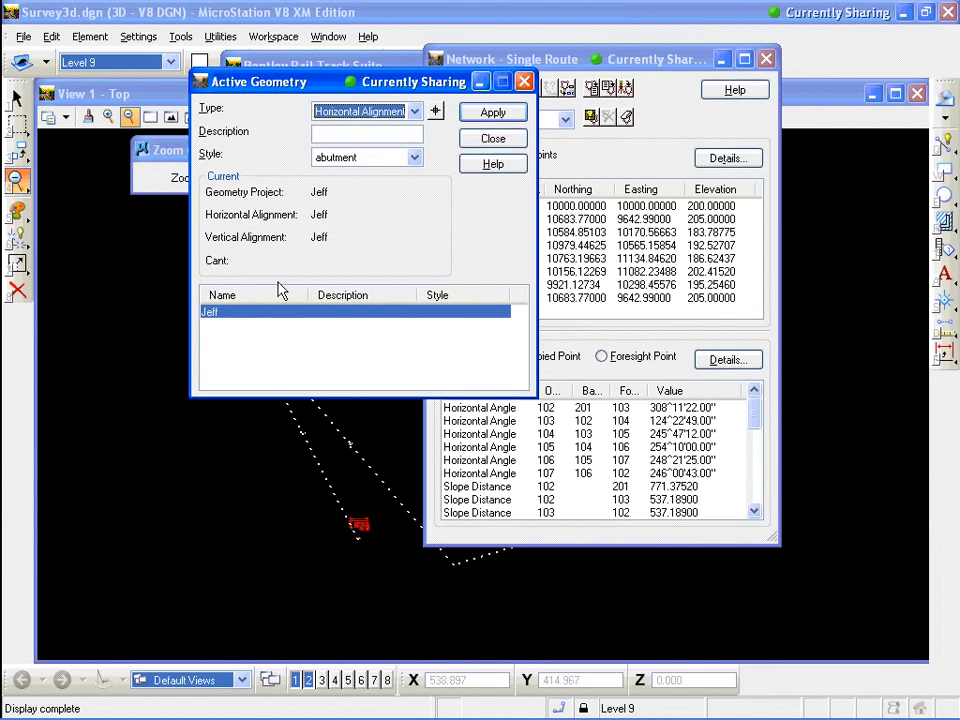
{"action": "left_click", "coordinate": [507, 141]}
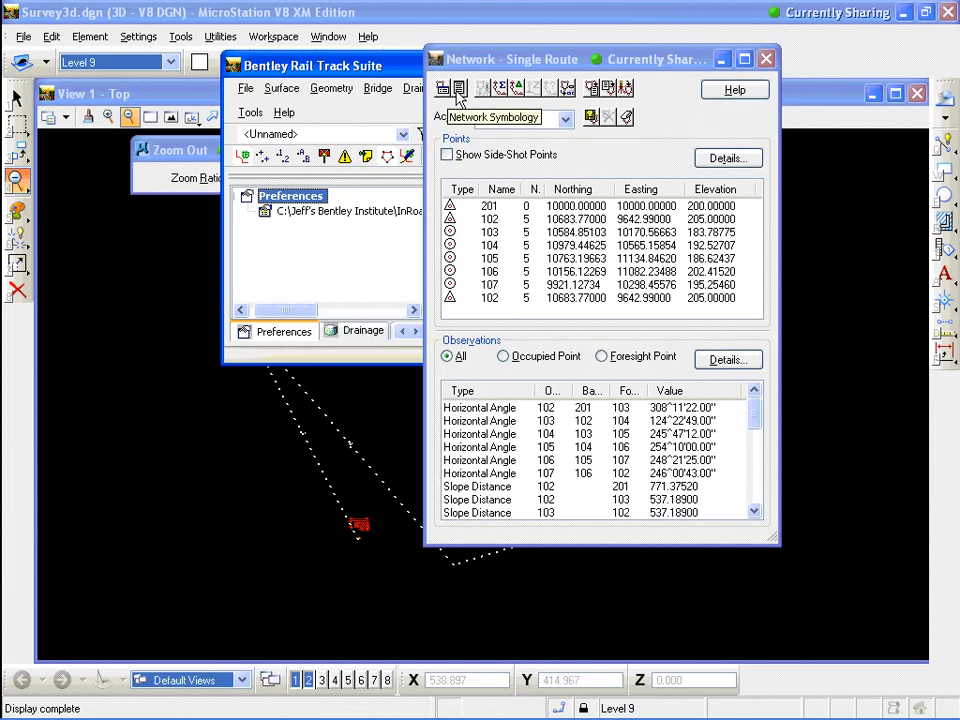
Run a Traverse Adjustment on the network using the Compass method
{"action": "left_click", "coordinate": [517, 89]}
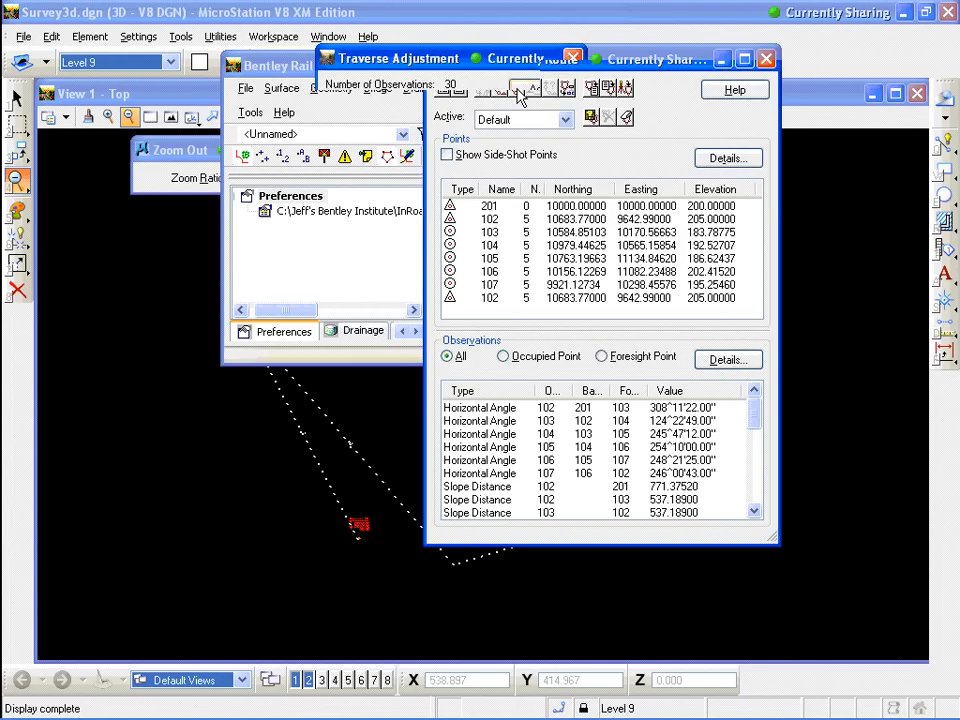
{"action": "left_click", "coordinate": [446, 225]}
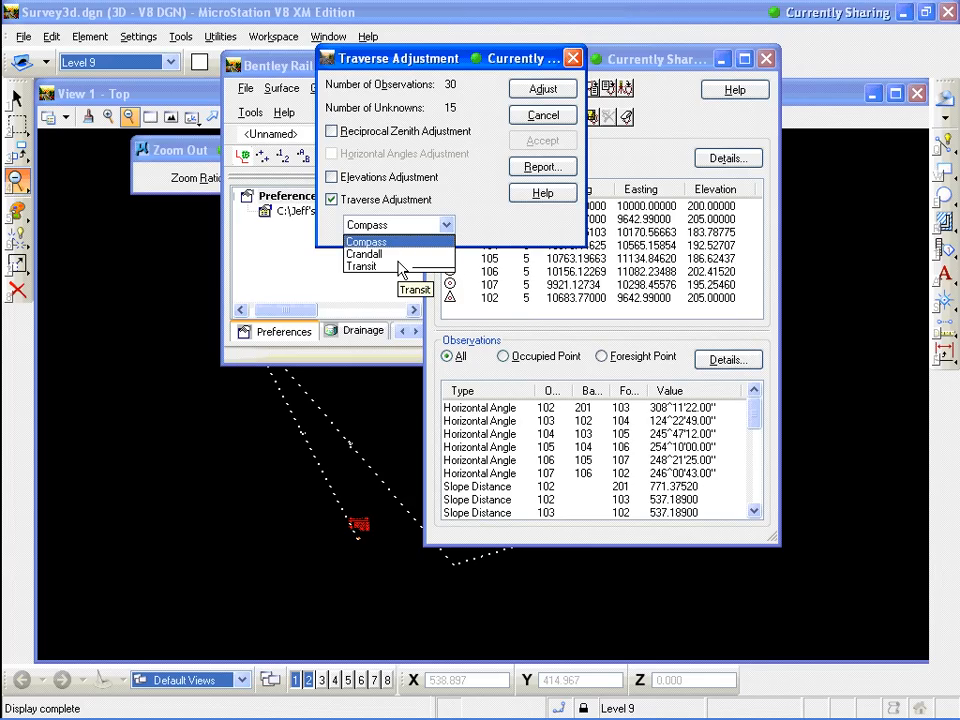
{"action": "left_click", "coordinate": [401, 242]}
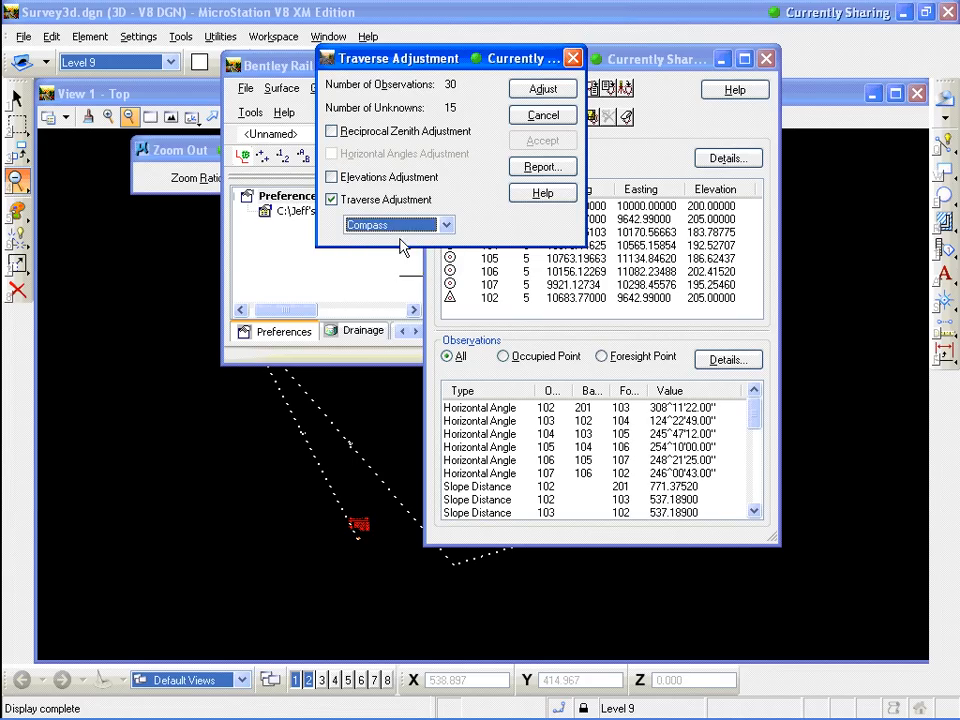
{"action": "left_click", "coordinate": [541, 92]}
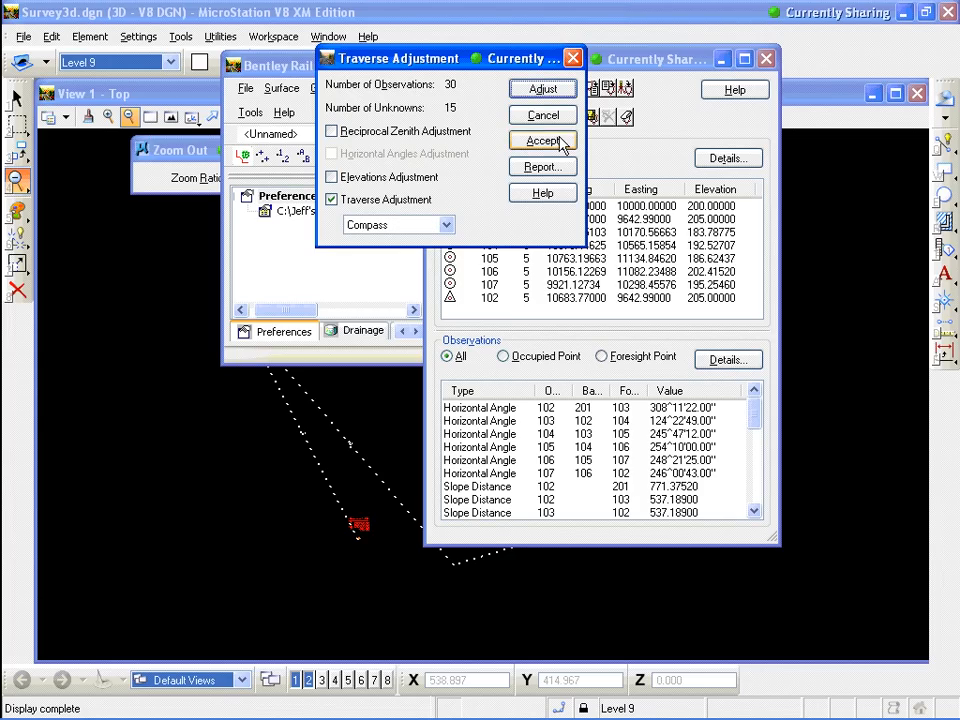
Open the traverse adjustment report, read through it, and close the report browser
{"action": "left_click", "coordinate": [555, 173]}
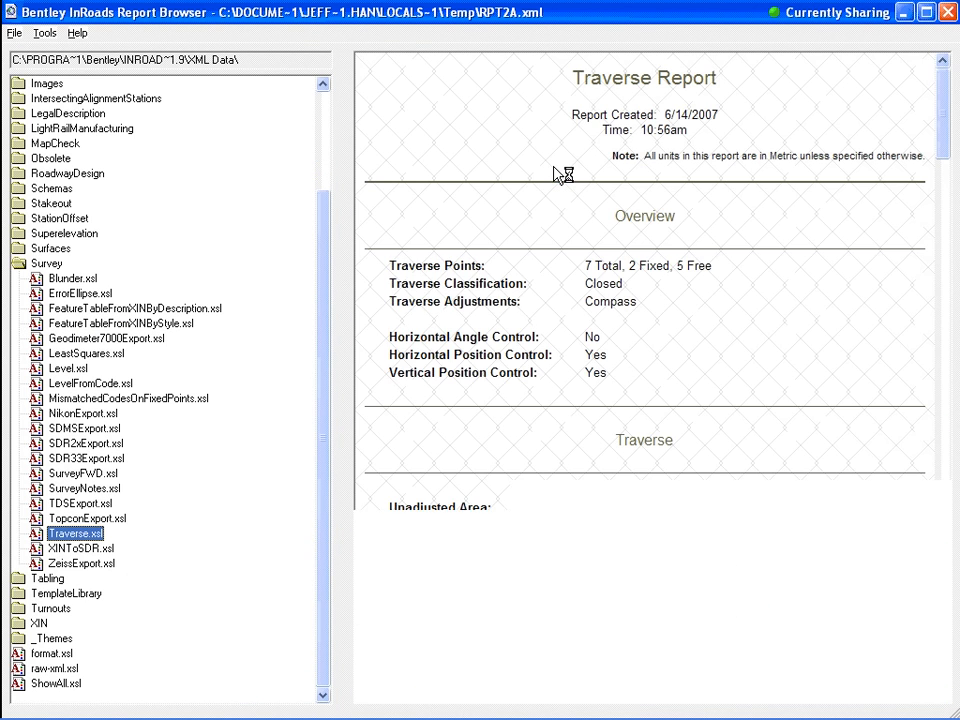
{"action": "left_click_drag", "start_coordinate": [946, 98], "coordinate": [948, 119]}
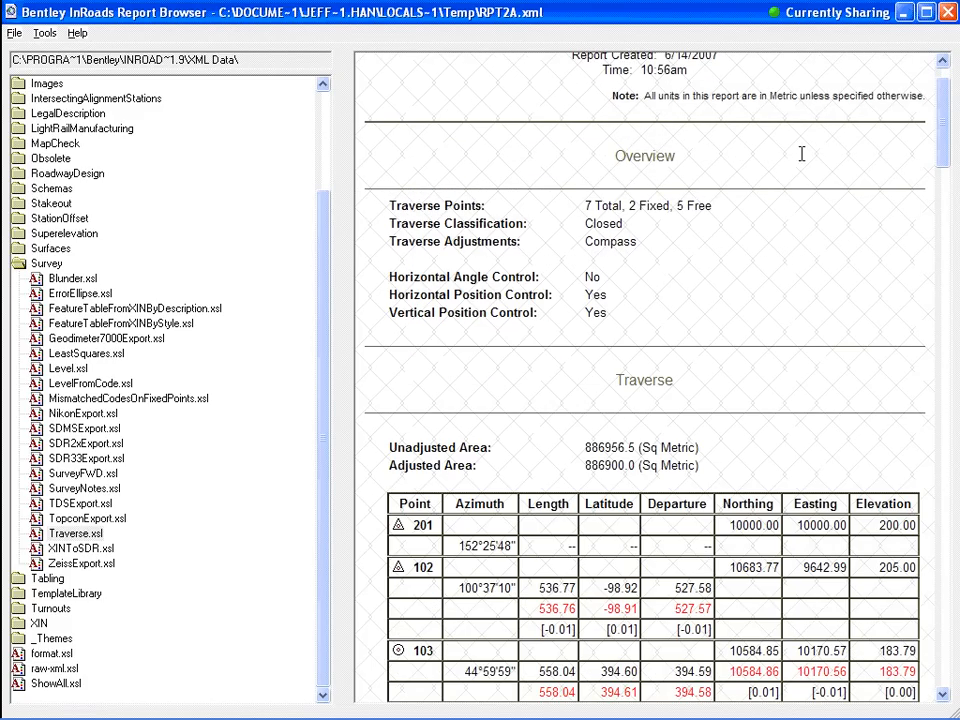
{"action": "left_click_drag", "start_coordinate": [946, 140], "coordinate": [946, 148]}
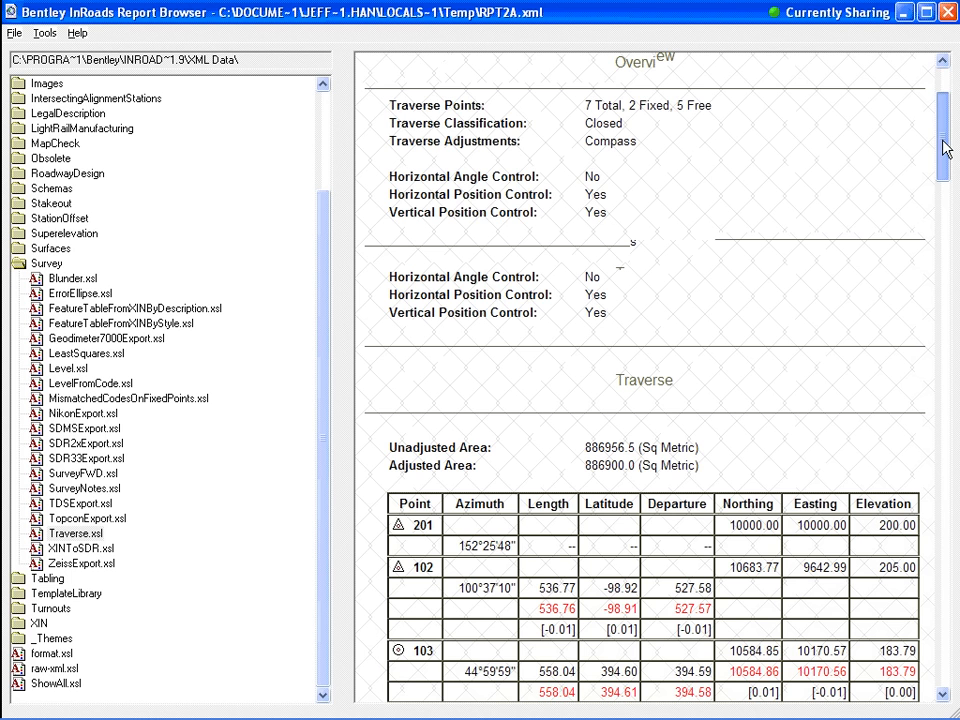
{"action": "left_click_drag", "start_coordinate": [946, 148], "coordinate": [946, 110]}
{"action": "left_click", "coordinate": [15, 33]}
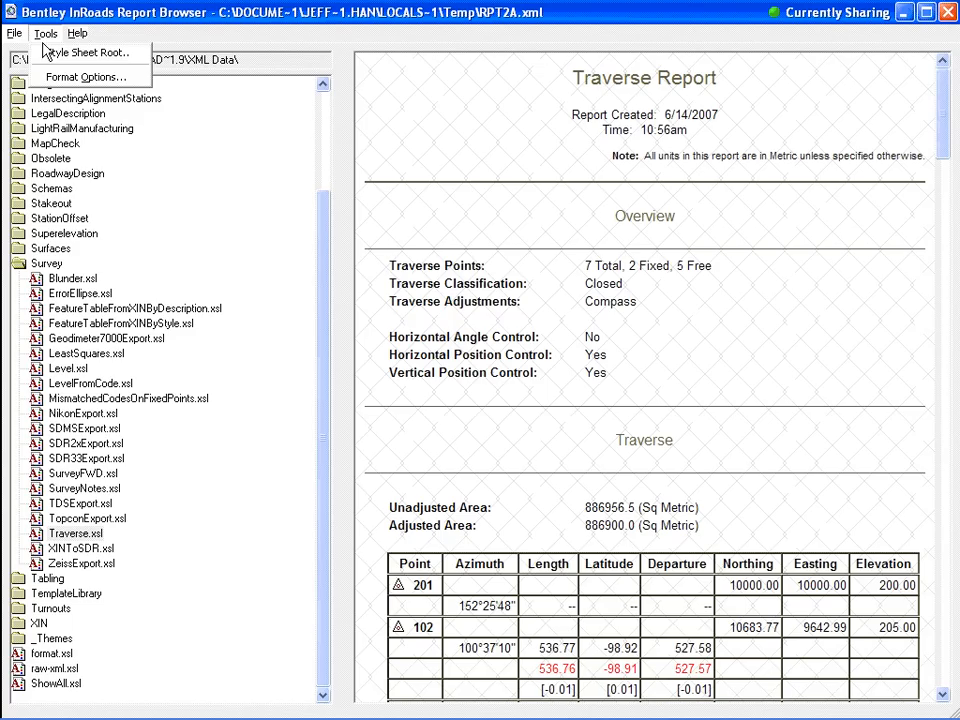
{"action": "left_click", "coordinate": [42, 7]}
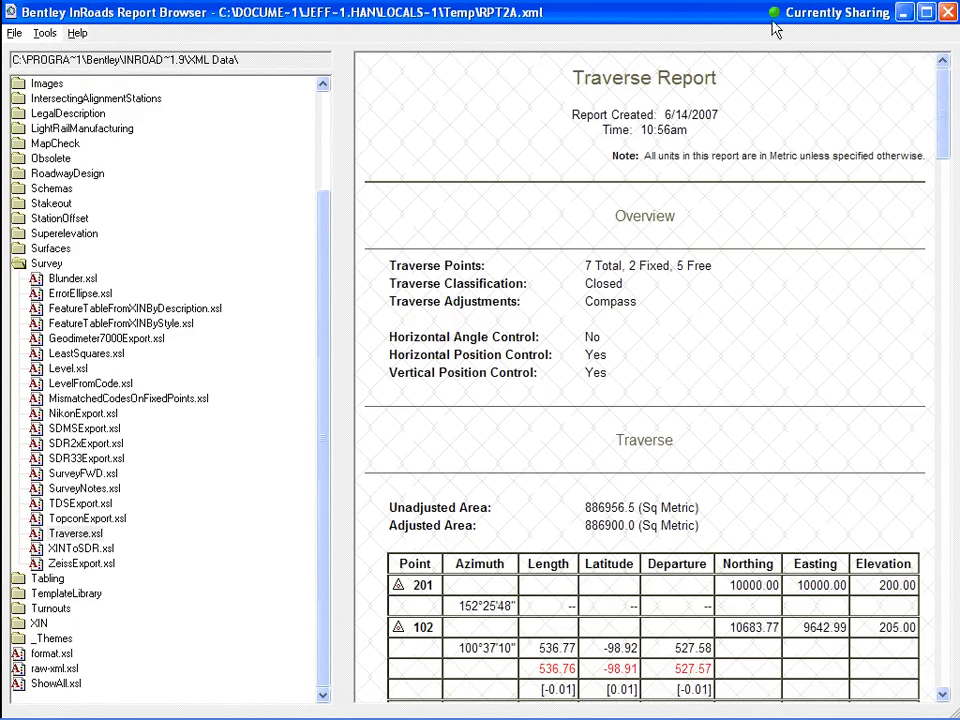
{"action": "left_click", "coordinate": [951, 12]}
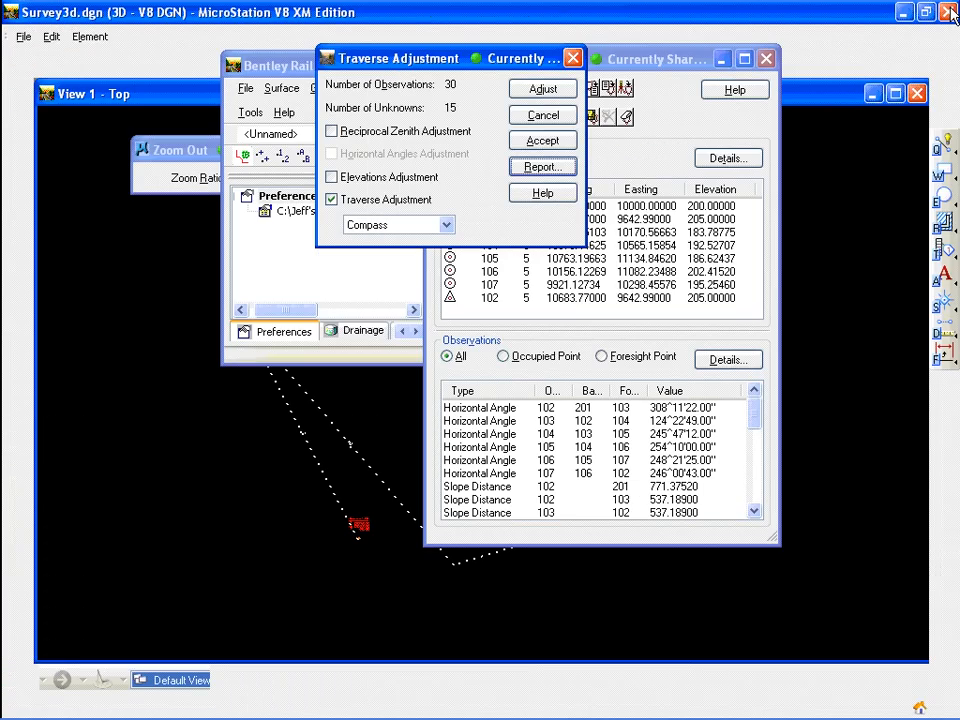
Accept the Compass traverse adjustment
{"action": "left_click", "coordinate": [540, 142]}
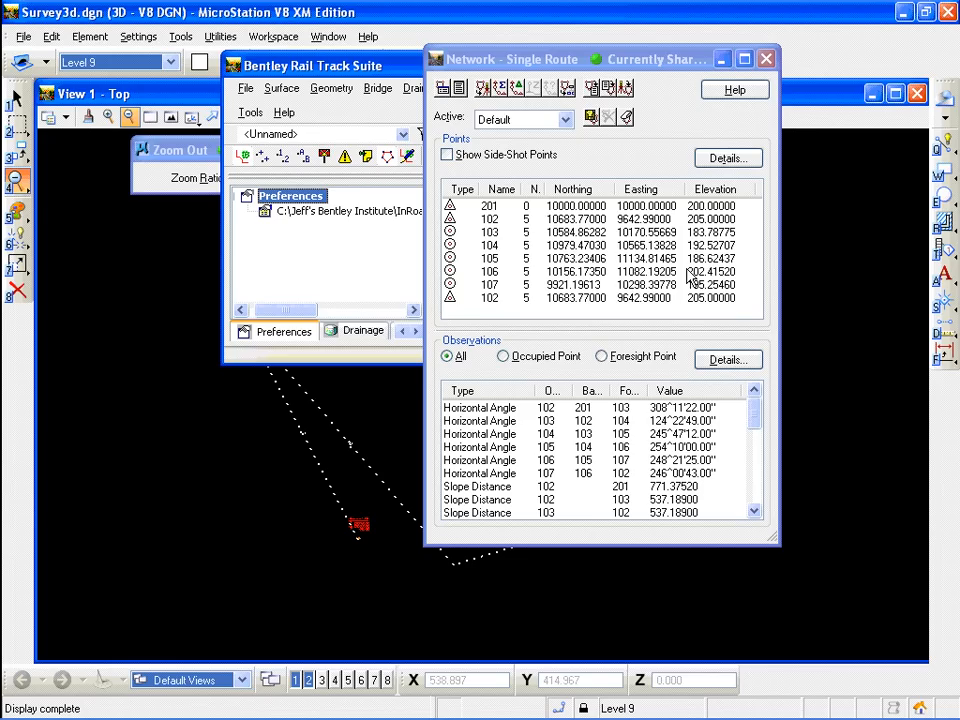
{"action": "left_click", "coordinate": [544, 61]}
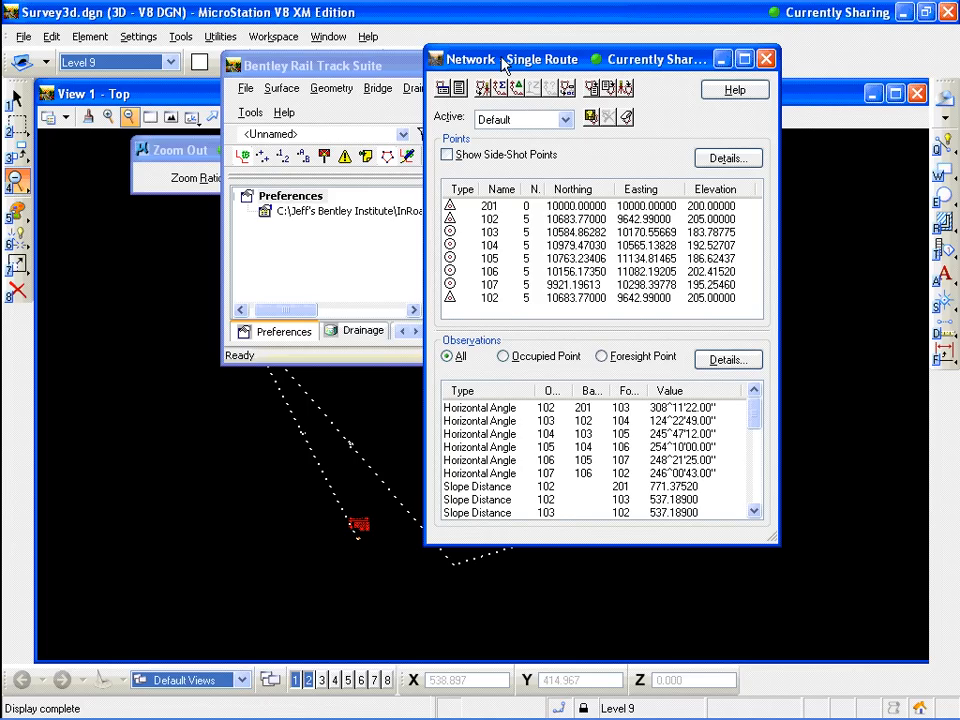
Open Fieldbook Data for N1 and select stations 201, 102 and 103 to list their observations
{"action": "left_click_drag", "start_coordinate": [503, 62], "coordinate": [612, 110]}
{"action": "left_click_drag", "start_coordinate": [396, 66], "coordinate": [262, 64]}
{"action": "left_click", "coordinate": [338, 87]}
{"action": "left_click", "coordinate": [380, 201]}
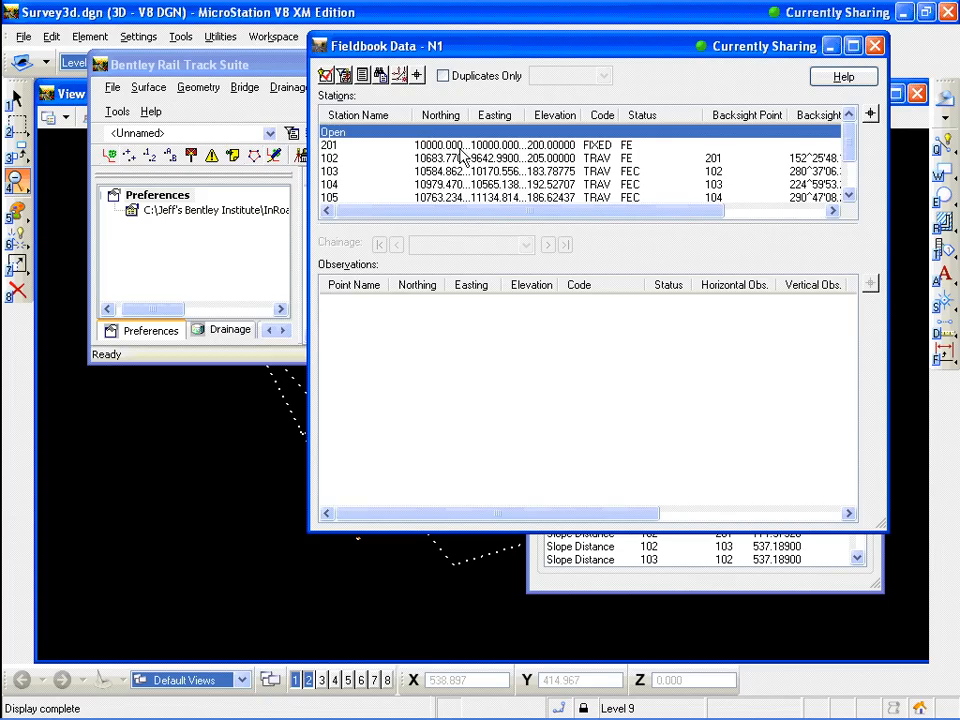
{"action": "left_click", "coordinate": [470, 147]}
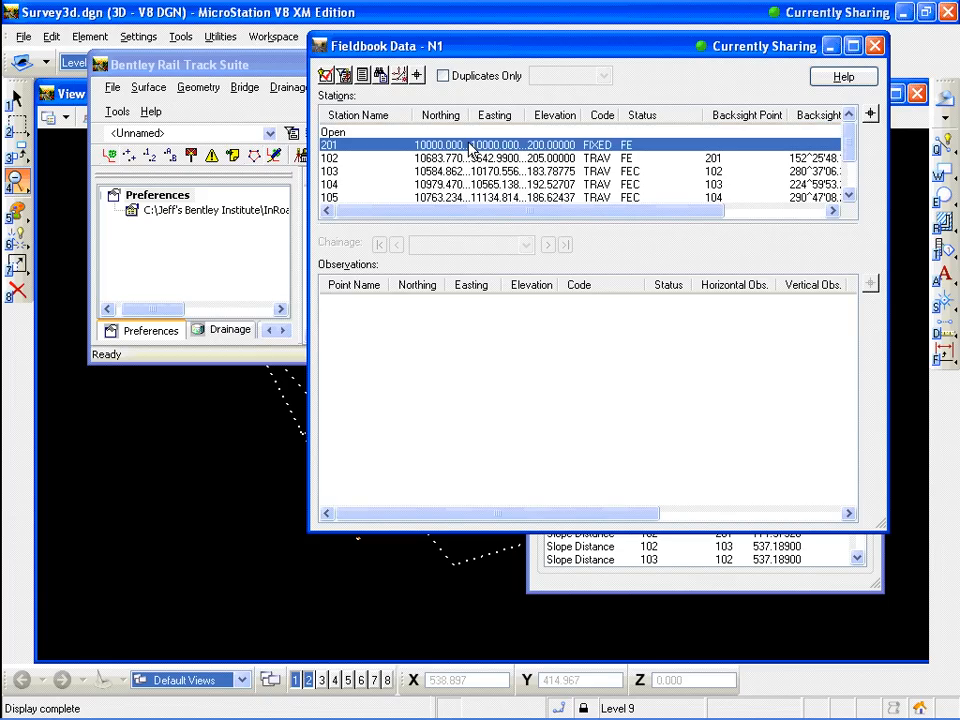
{"action": "left_click", "coordinate": [628, 158]}
{"action": "left_click", "coordinate": [624, 172]}
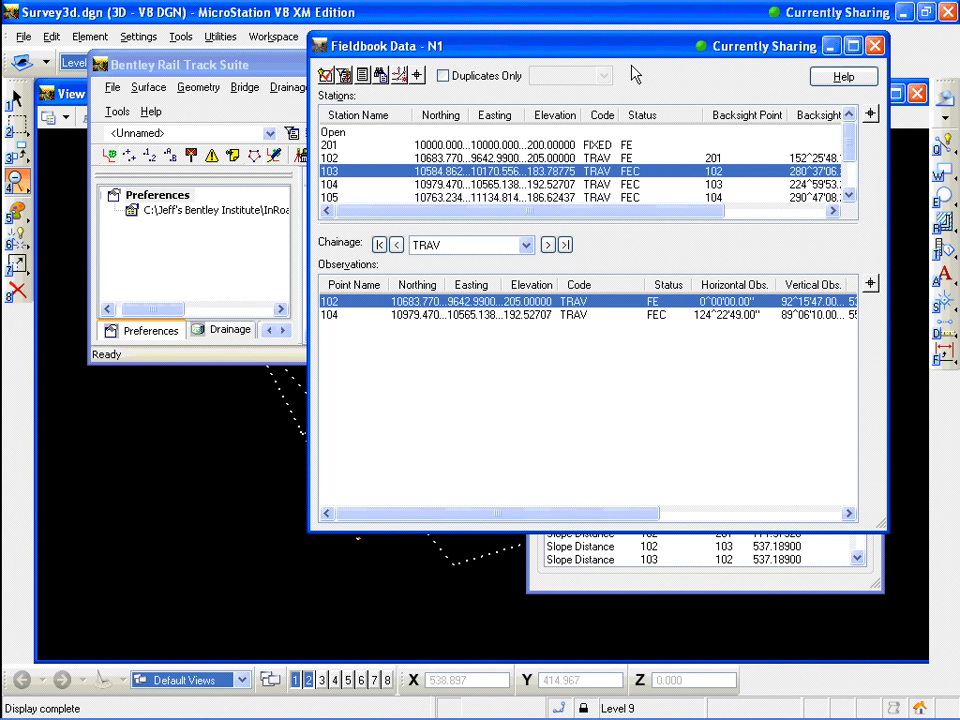
{"action": "left_click_drag", "start_coordinate": [630, 54], "coordinate": [602, 91]}
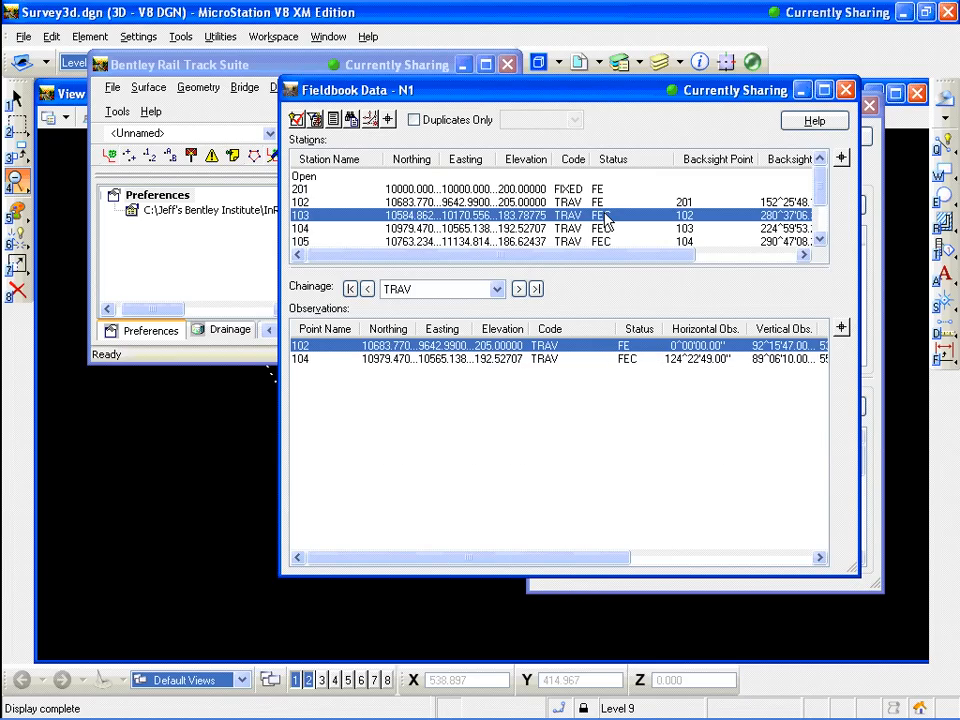
Open the help topic for Fieldbook Data and read through its description of stations and status codes
{"action": "key", "text": "F1"}
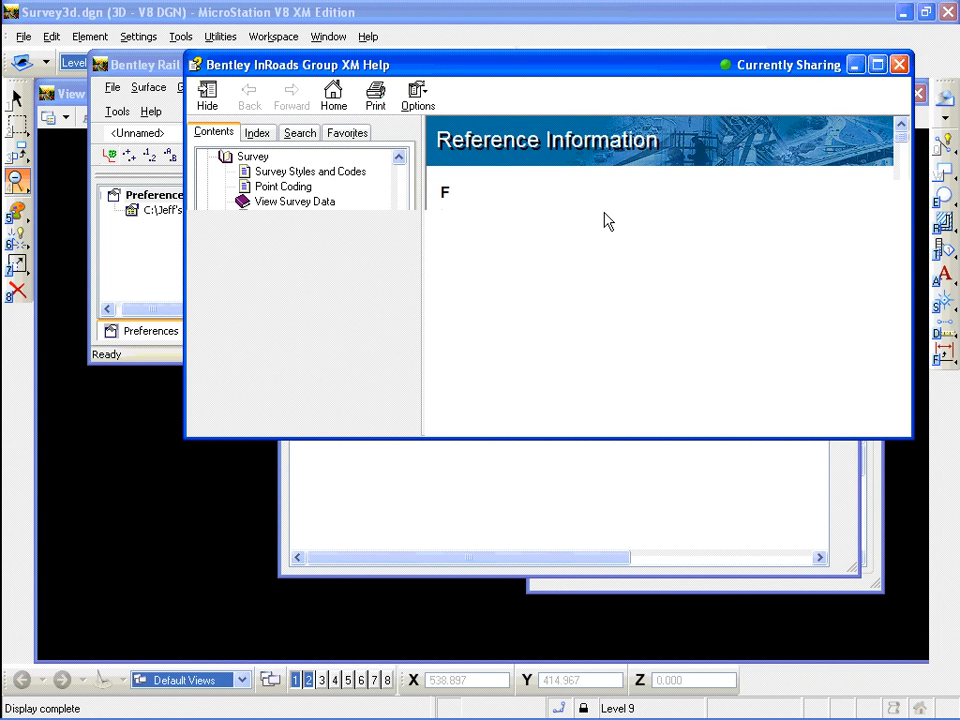
{"action": "scroll", "coordinate": [909, 206], "scroll_direction": "down", "scroll_amount": 10}
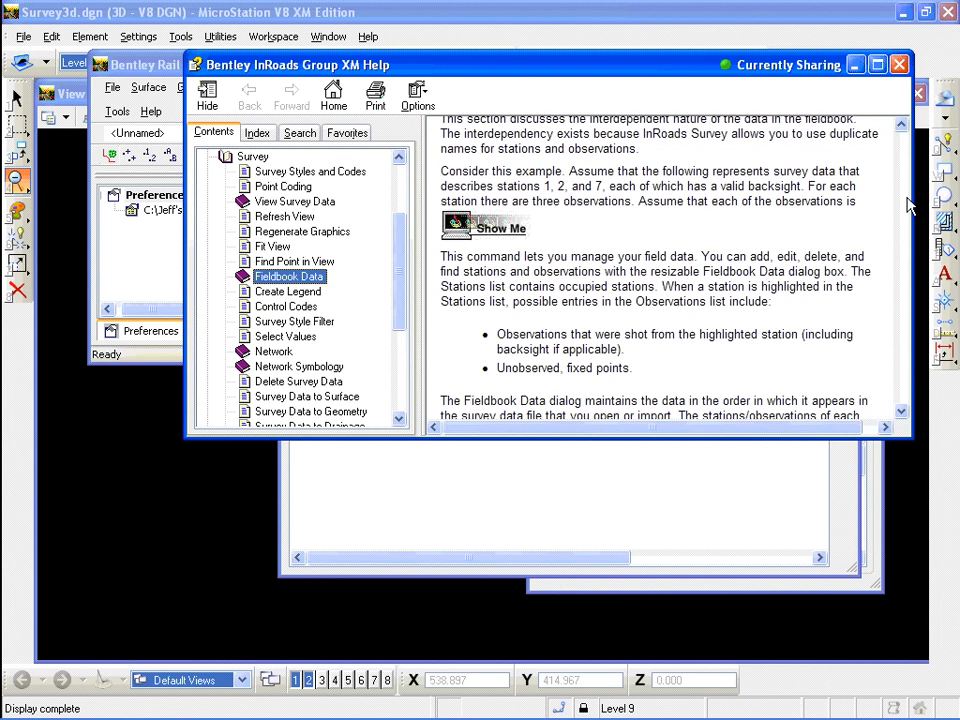
{"action": "left_click_drag", "start_coordinate": [907, 216], "coordinate": [907, 253]}
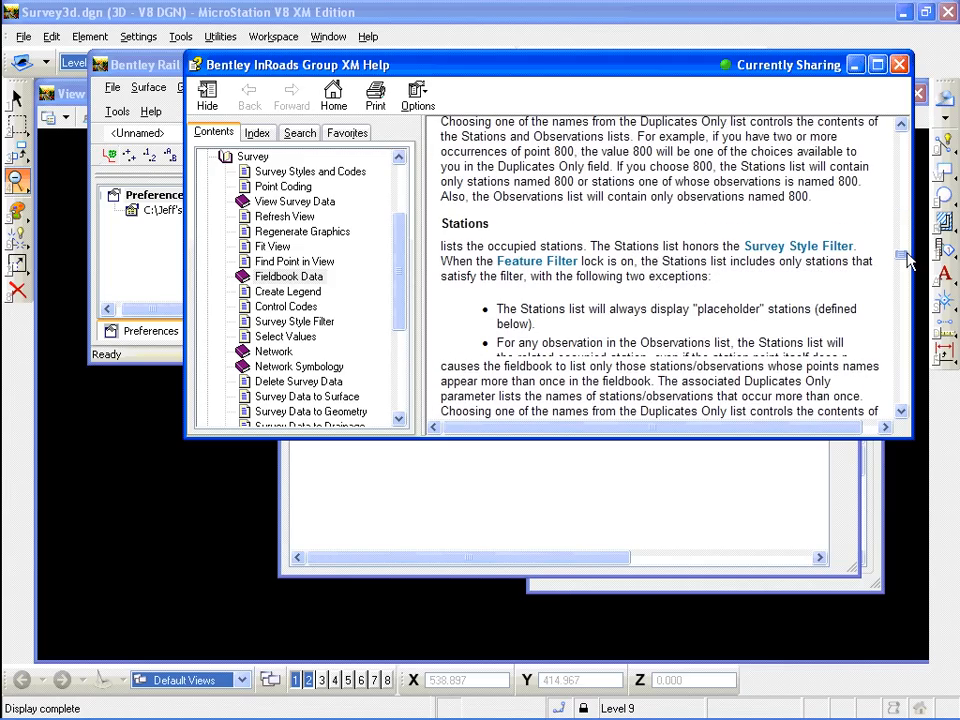
{"action": "left_click_drag", "start_coordinate": [907, 254], "coordinate": [907, 271]}
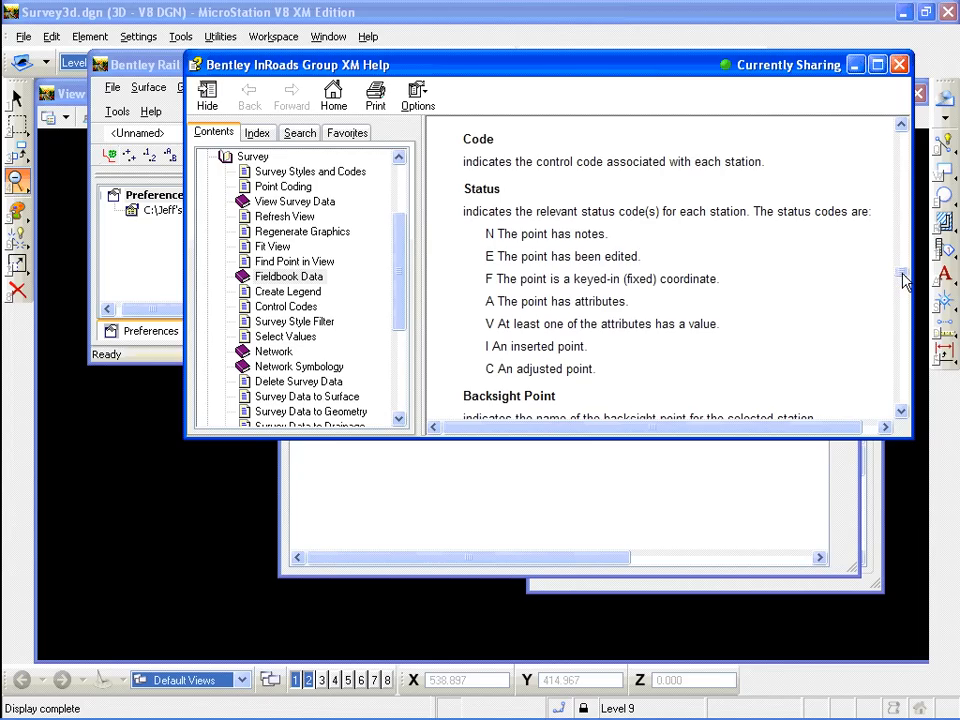
Reopen the help for Fieldbook Data, search the help for the keyword Status, and display the Fieldbook Data topic
{"action": "left_click", "coordinate": [899, 64]}
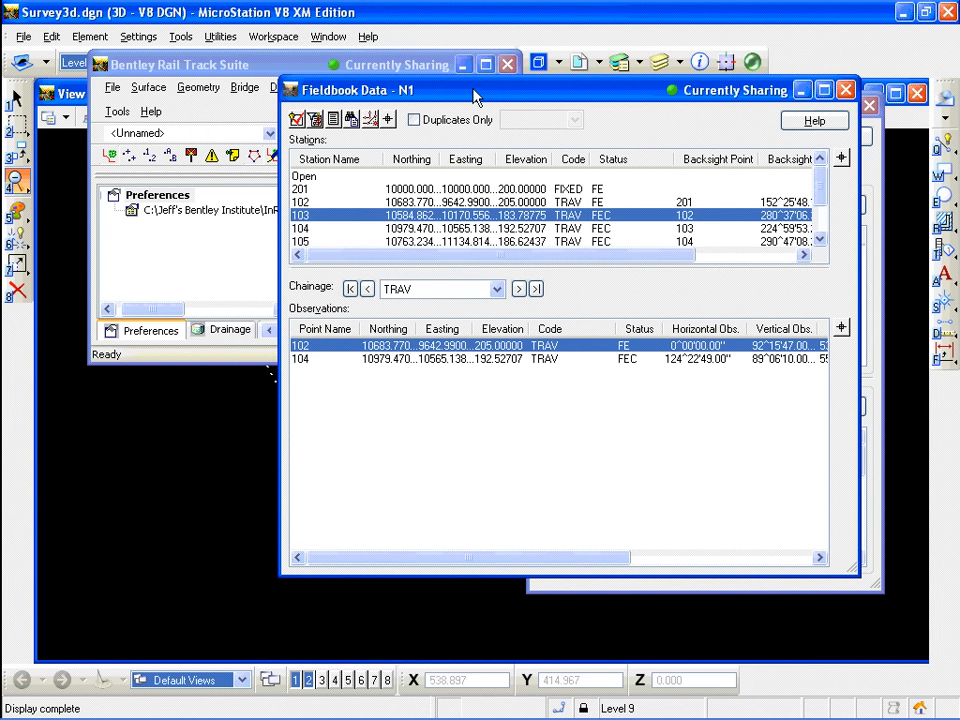
{"action": "key", "text": "F1"}
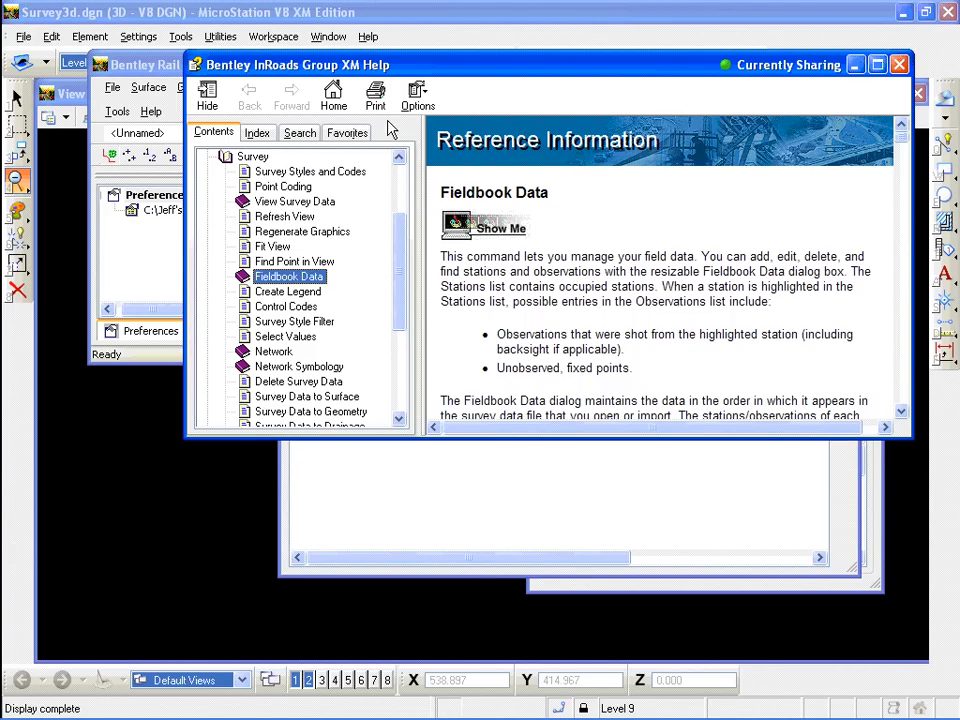
{"action": "left_click", "coordinate": [307, 137]}
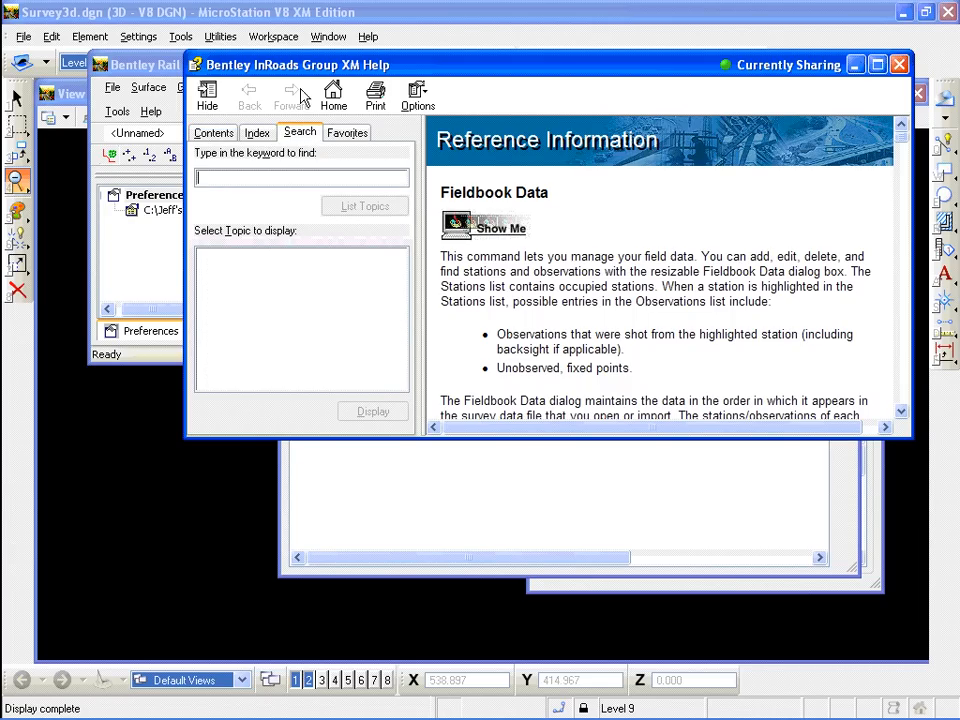
{"action": "left_click_drag", "start_coordinate": [315, 66], "coordinate": [357, 315]}
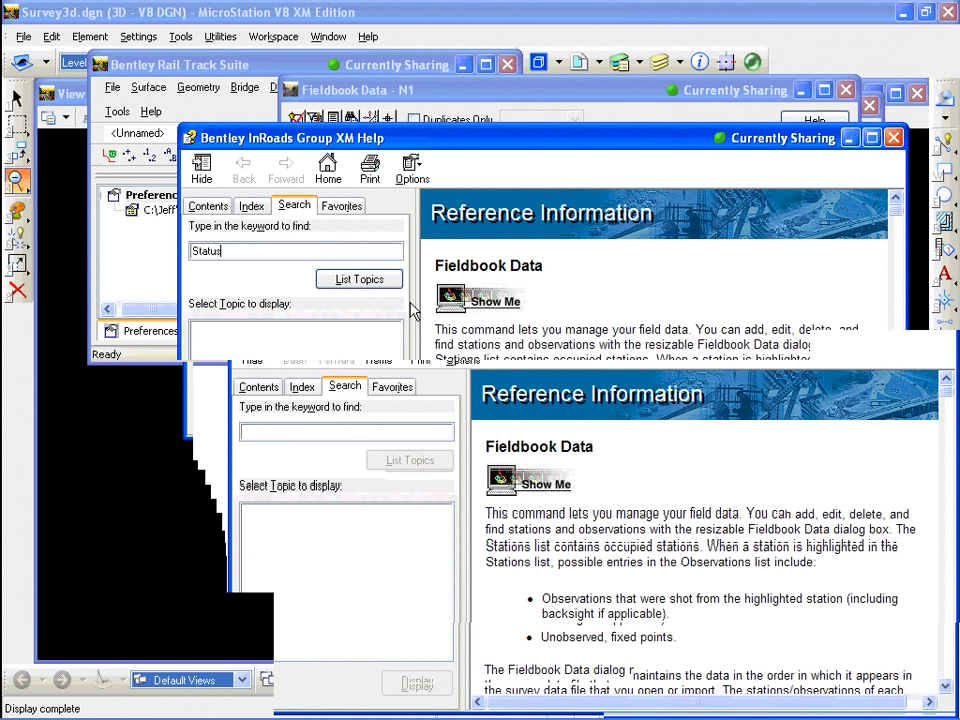
{"action": "key", "text": "Return"}
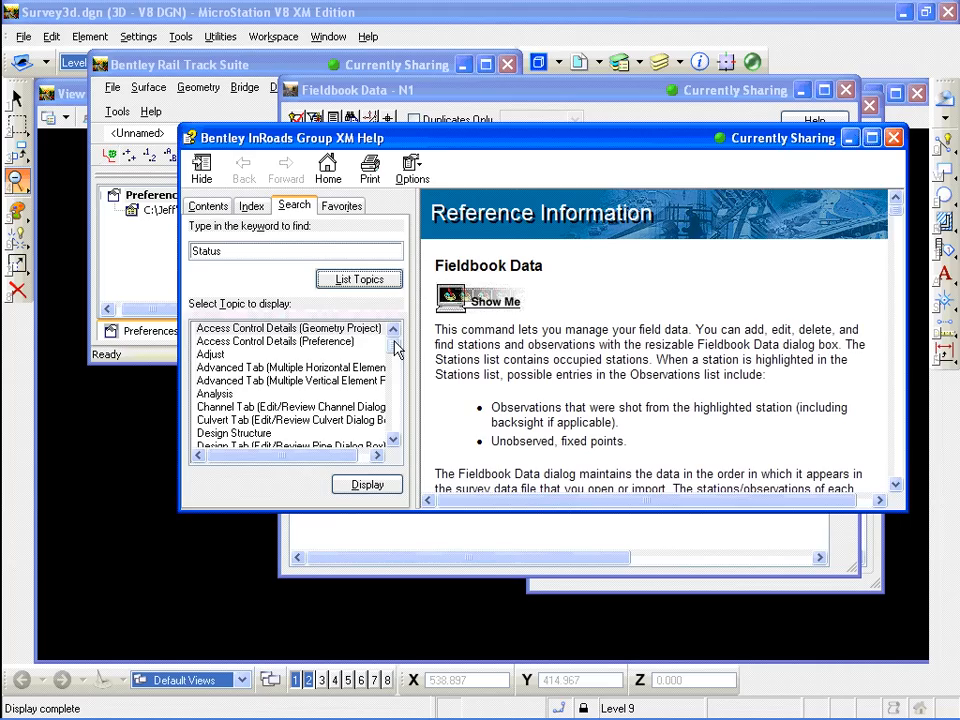
{"action": "left_click_drag", "start_coordinate": [395, 347], "coordinate": [396, 377]}
{"action": "left_click", "coordinate": [238, 357]}
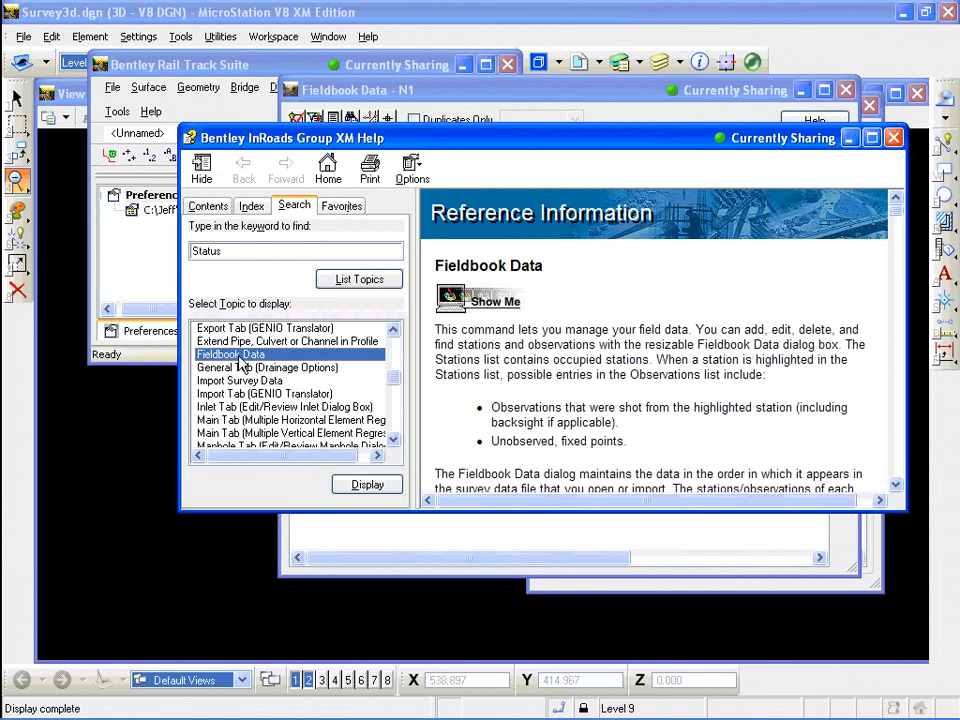
{"action": "left_click", "coordinate": [360, 484]}
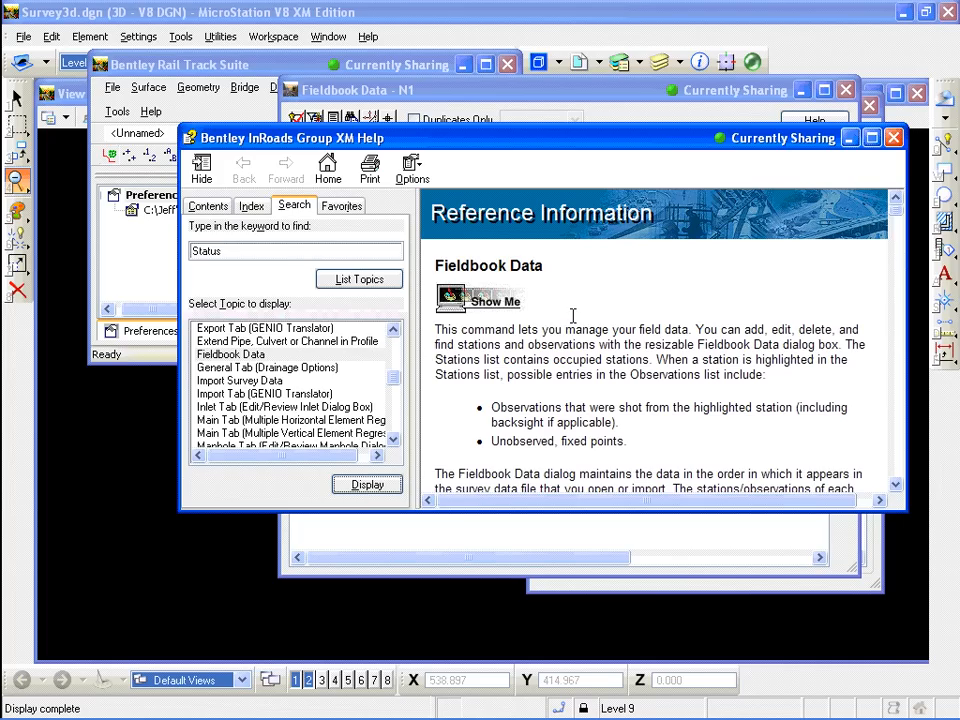
Browse the help contents under Fieldbook Data, read the Point Code Find and Replace topic, and close the help window
{"action": "left_click", "coordinate": [210, 206]}
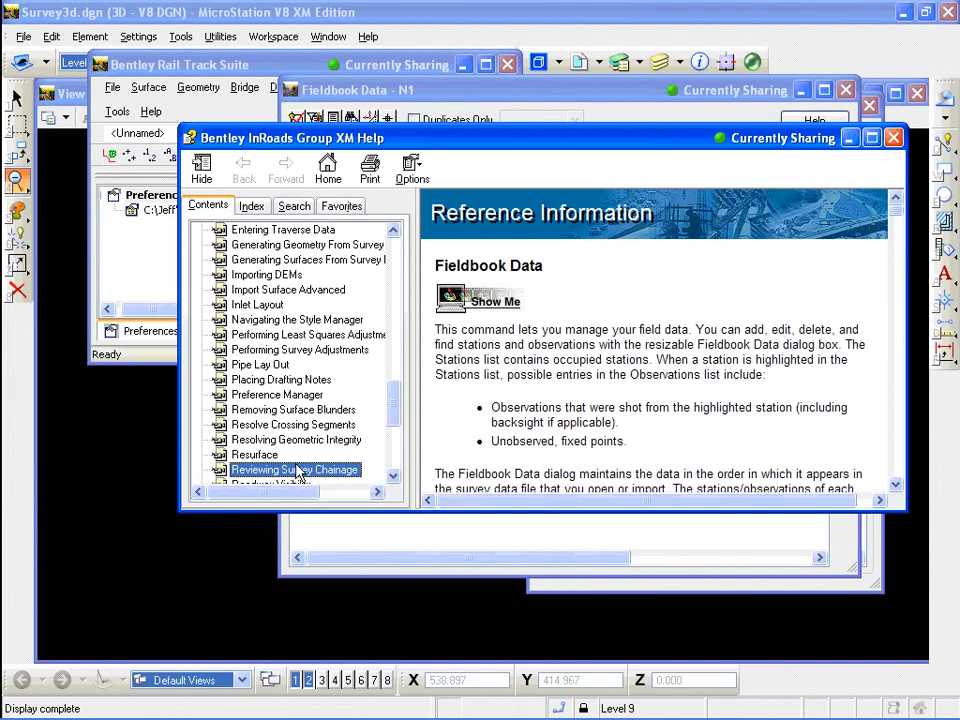
{"action": "left_click_drag", "start_coordinate": [395, 411], "coordinate": [394, 258]}
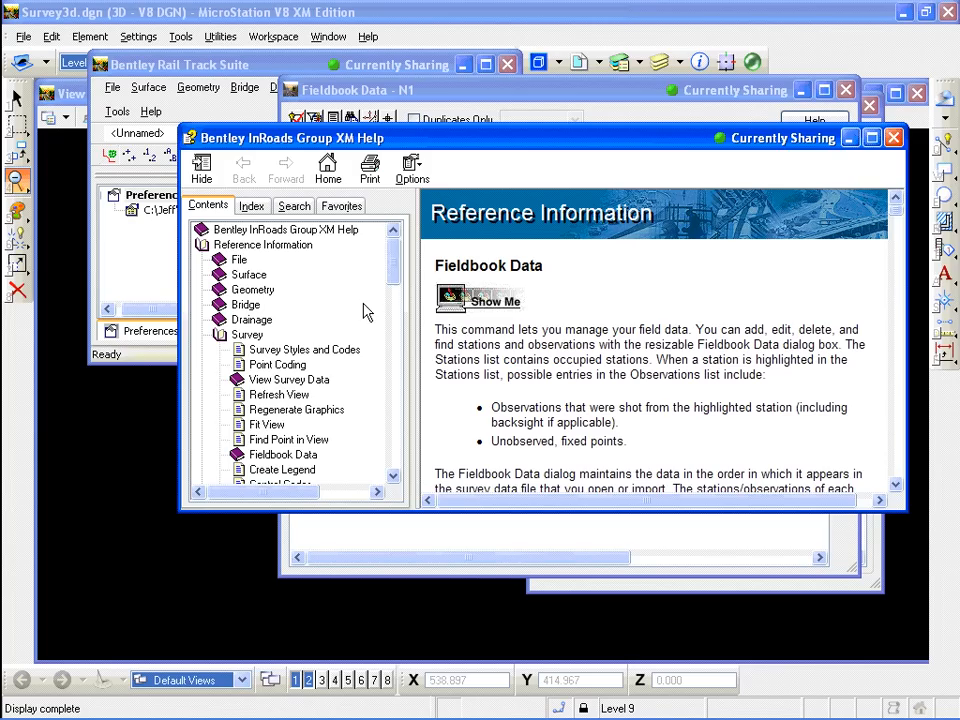
{"action": "left_click", "coordinate": [280, 455]}
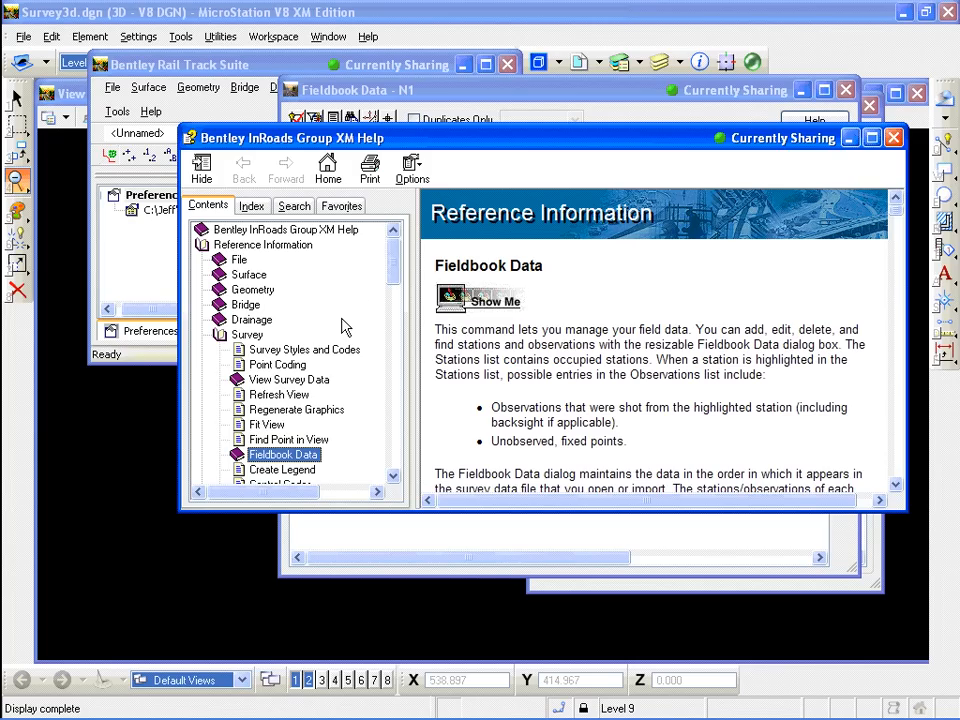
{"action": "scroll", "coordinate": [258, 463], "scroll_direction": "down", "scroll_amount": 3}
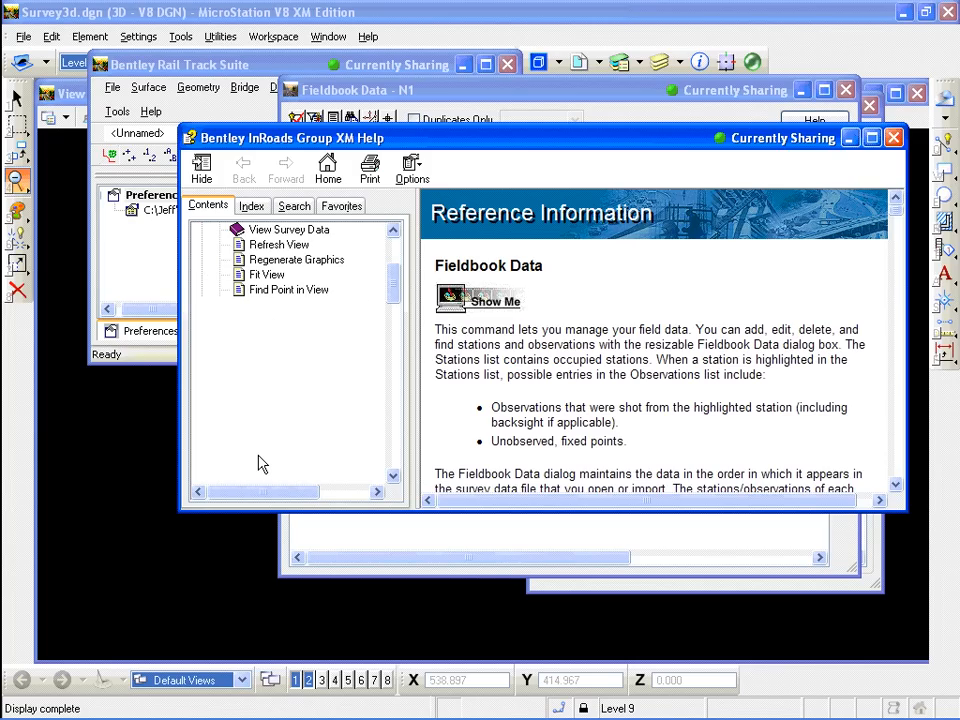
{"action": "left_click", "coordinate": [297, 320]}
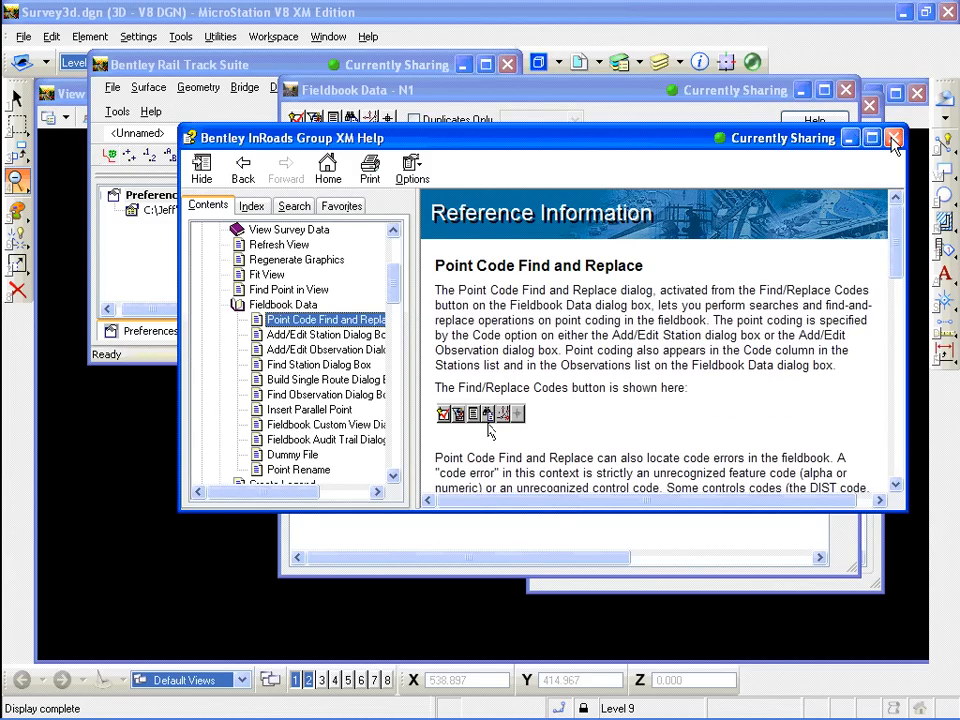
{"action": "left_click", "coordinate": [893, 139]}
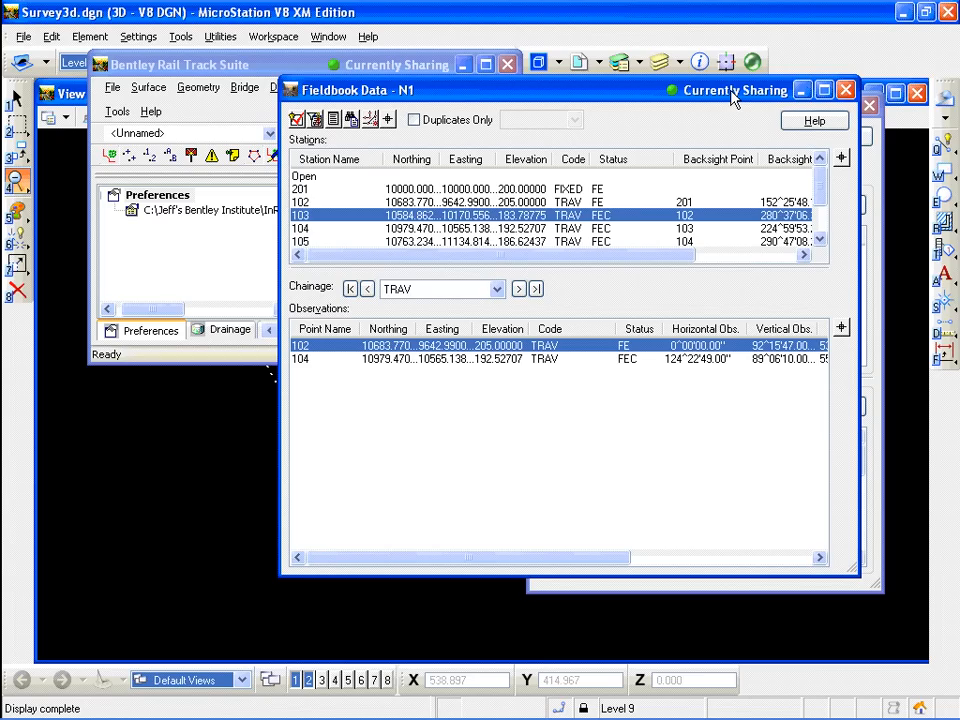